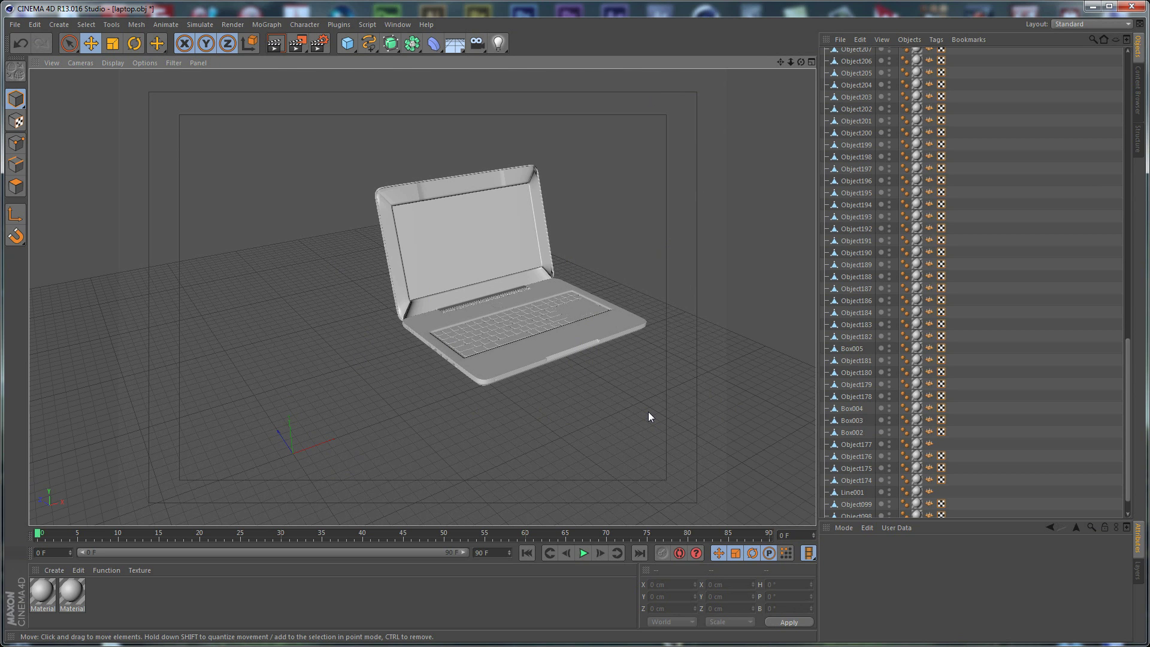
# Delete both imported materials from the scene.
pyautogui.keyDown('alt'); pyautogui.moveTo(668, 302); pyautogui.dragTo(630, 311); pyautogui.keyUp('alt')
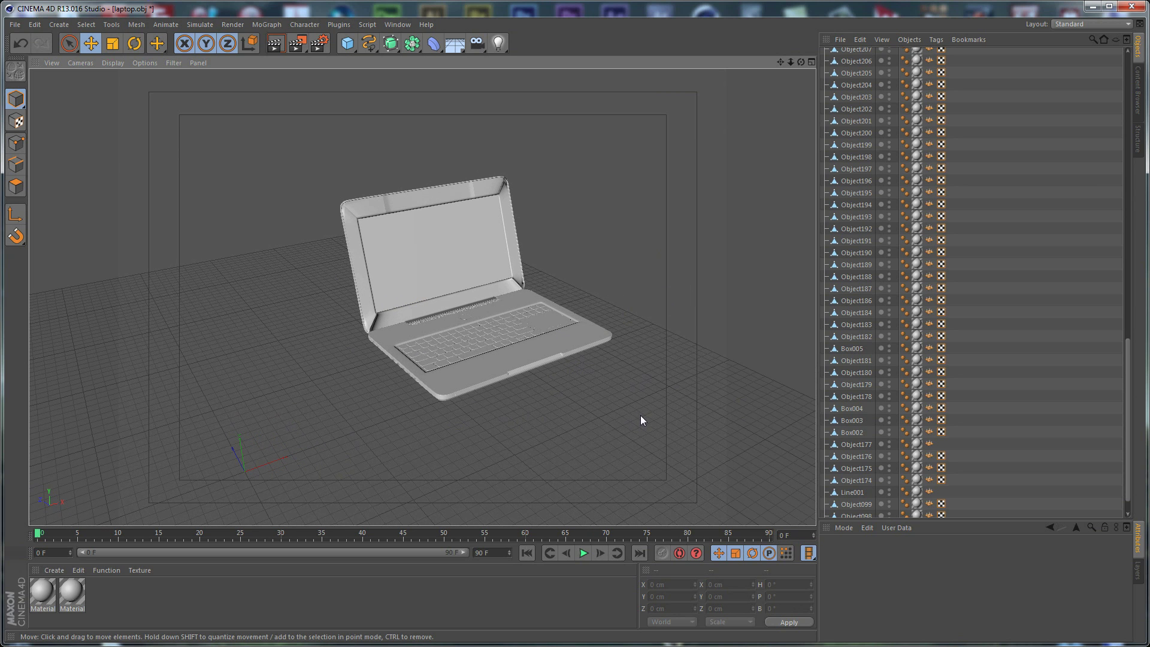
pyautogui.moveTo(1127, 376); pyautogui.dragTo(1123, 82)
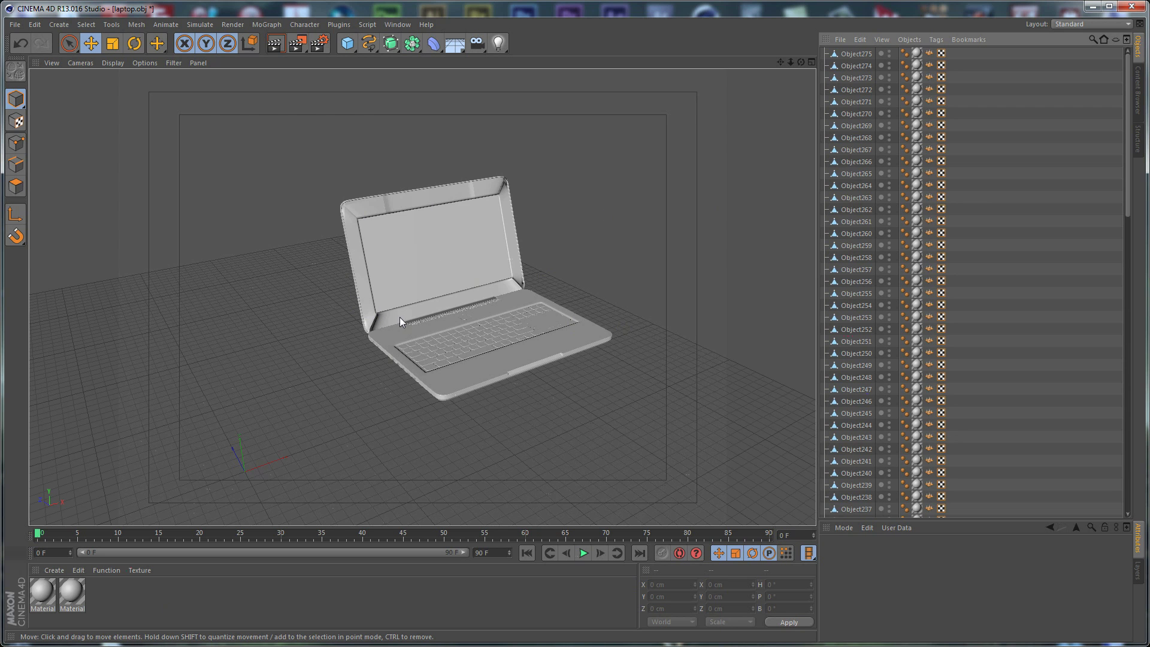
pyautogui.moveTo(159, 607); pyautogui.dragTo(43, 588)
pyautogui.press('Delete')
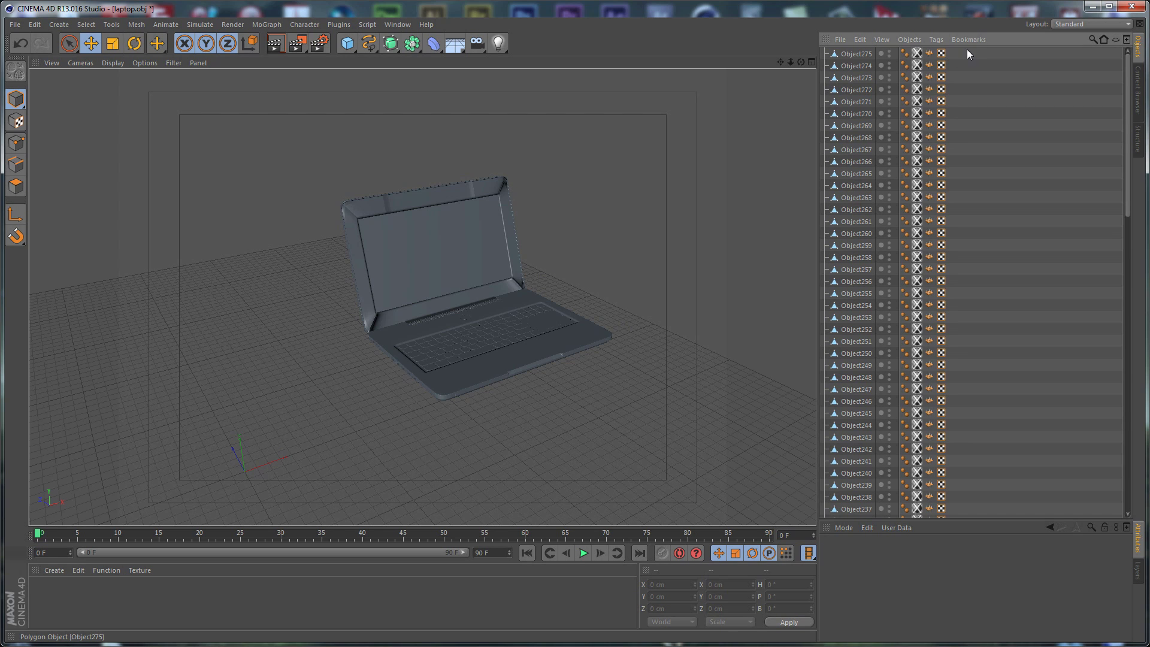
# Remove the texture, normal and UVW tags from all the laptop's objects, leaving their Phong tags.
pyautogui.scroll(-4, 971, 282)
pyautogui.scroll(-13, 976, 282)
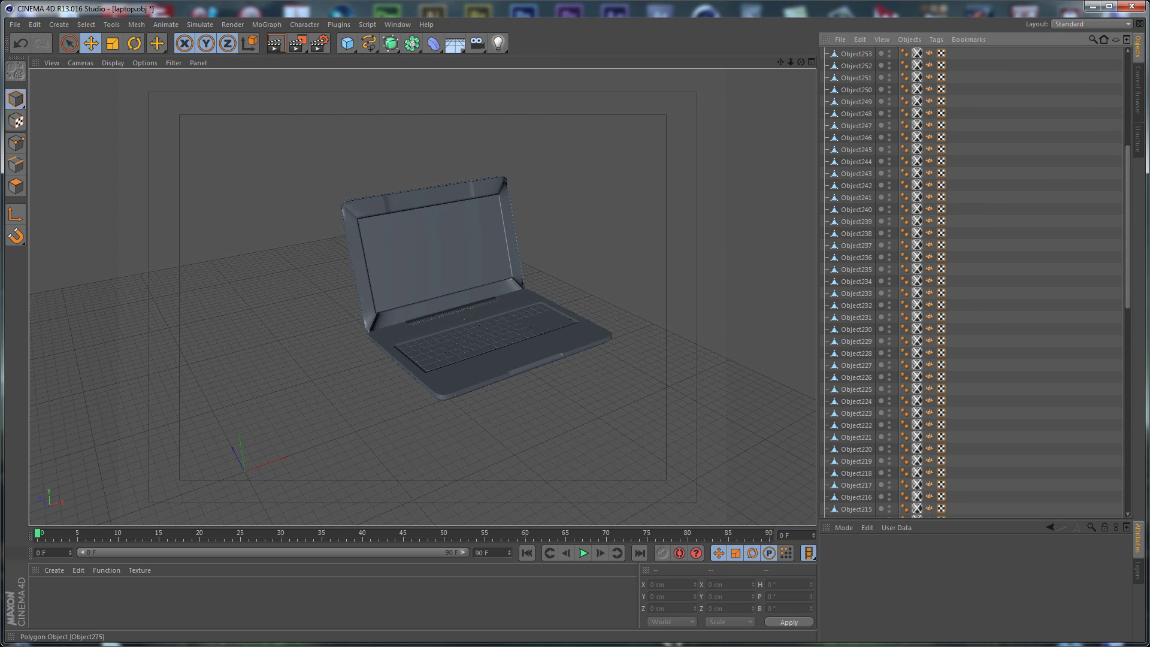
pyautogui.scroll(-6, 976, 282)
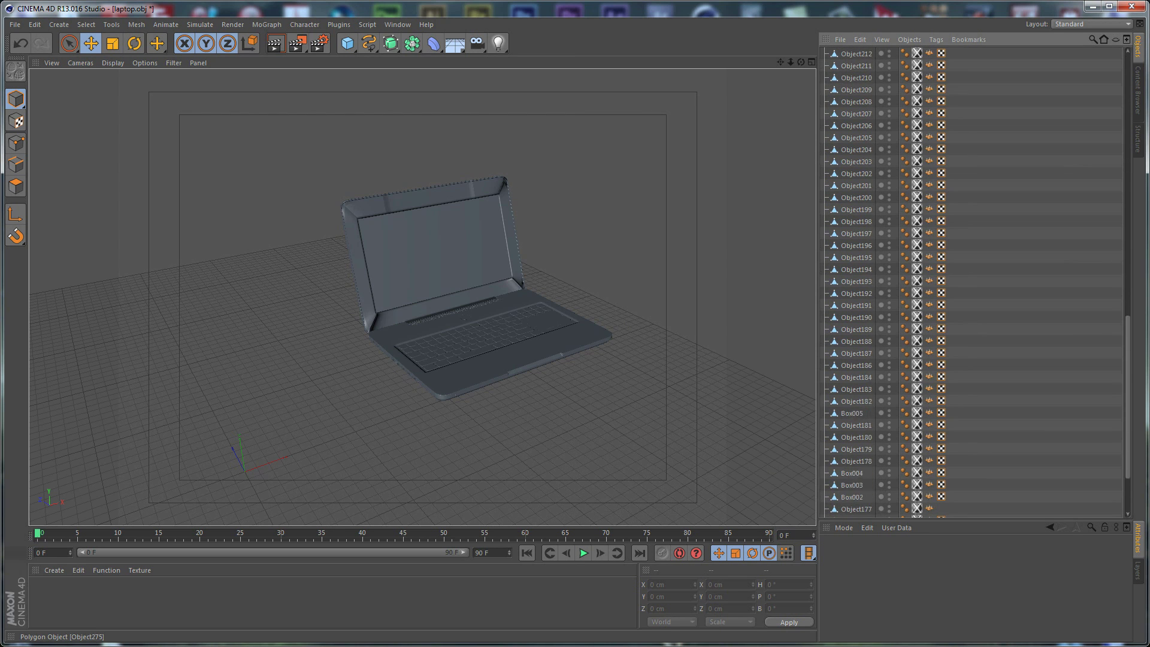
pyautogui.moveTo(966, 518); pyautogui.dragTo(966, 521)
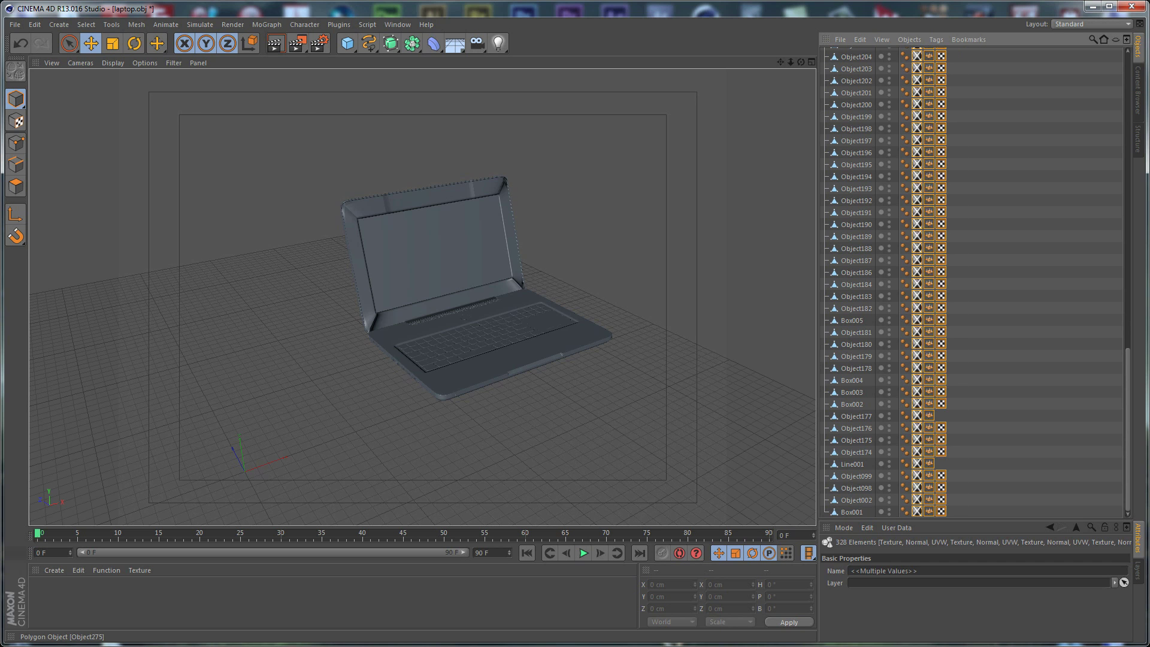
pyautogui.press('Delete')
pyautogui.click(599, 281)
# Select the laptop's base body and apply Center Axis to it.
pyautogui.keyDown('alt'); pyautogui.moveTo(600, 286); pyautogui.dragTo(488, 345); pyautogui.keyUp('alt')
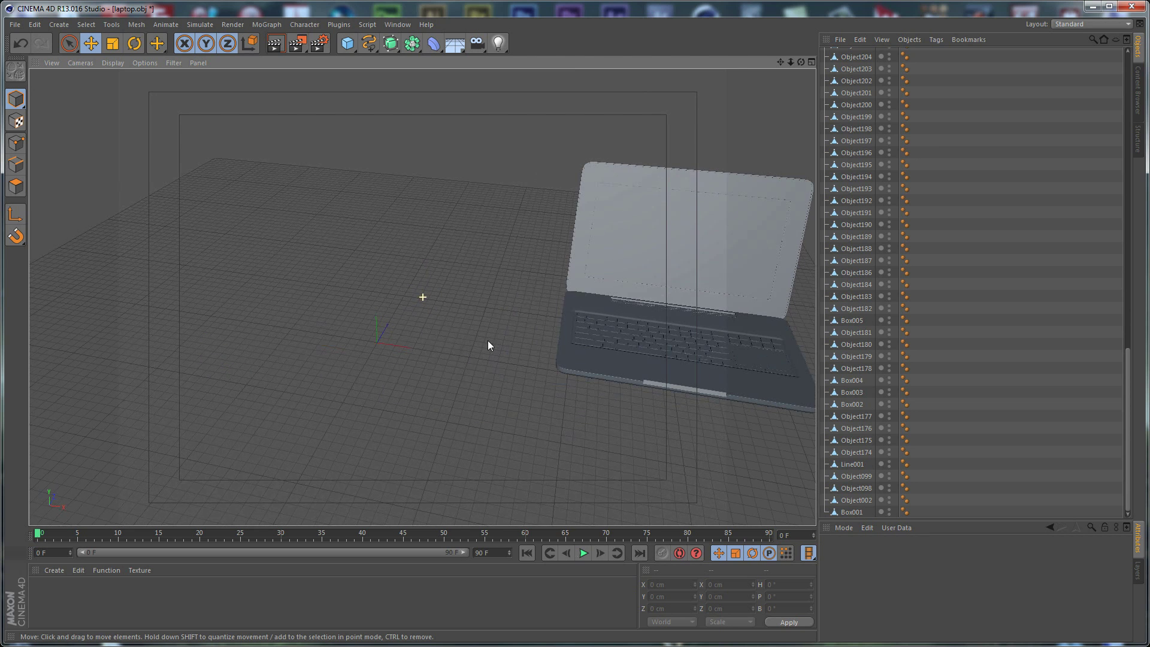
pyautogui.click(608, 358)
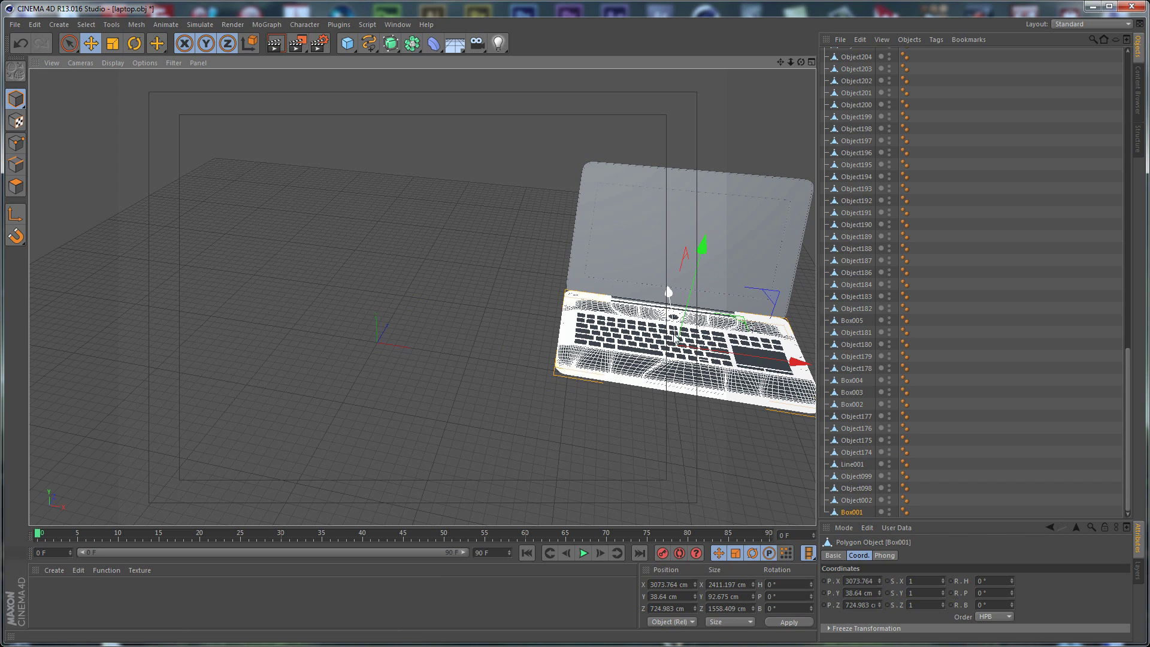
pyautogui.keyDown('alt'); pyautogui.moveTo(679, 343); pyautogui.dragTo(679, 355); pyautogui.keyUp('alt')
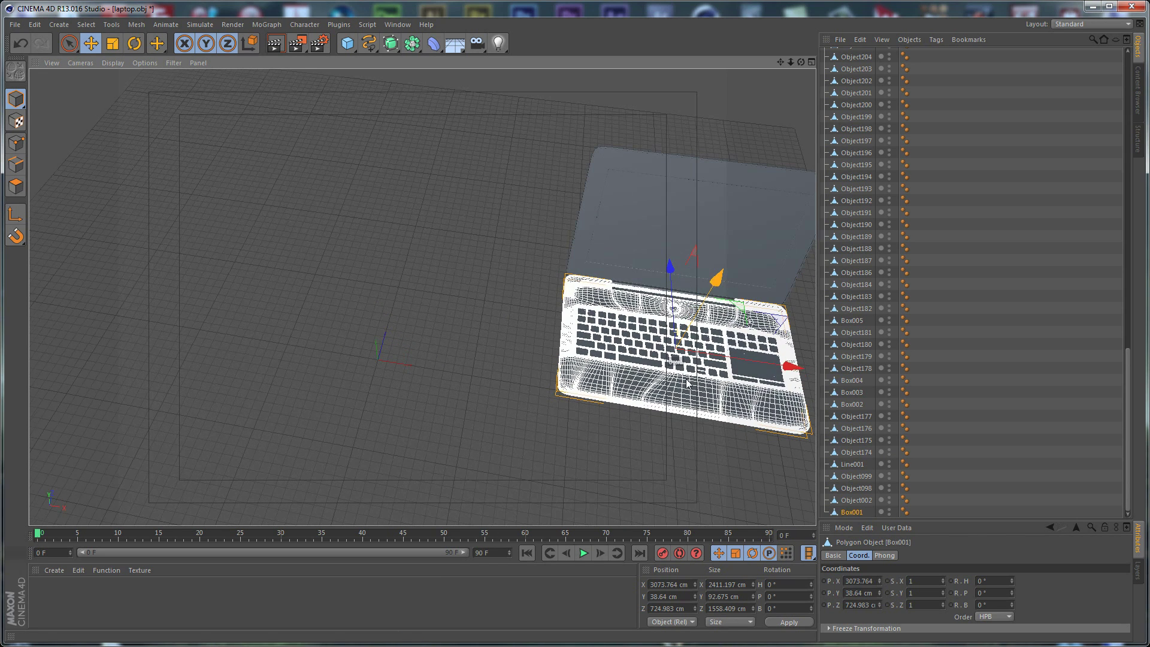
pyautogui.click(141, 25)
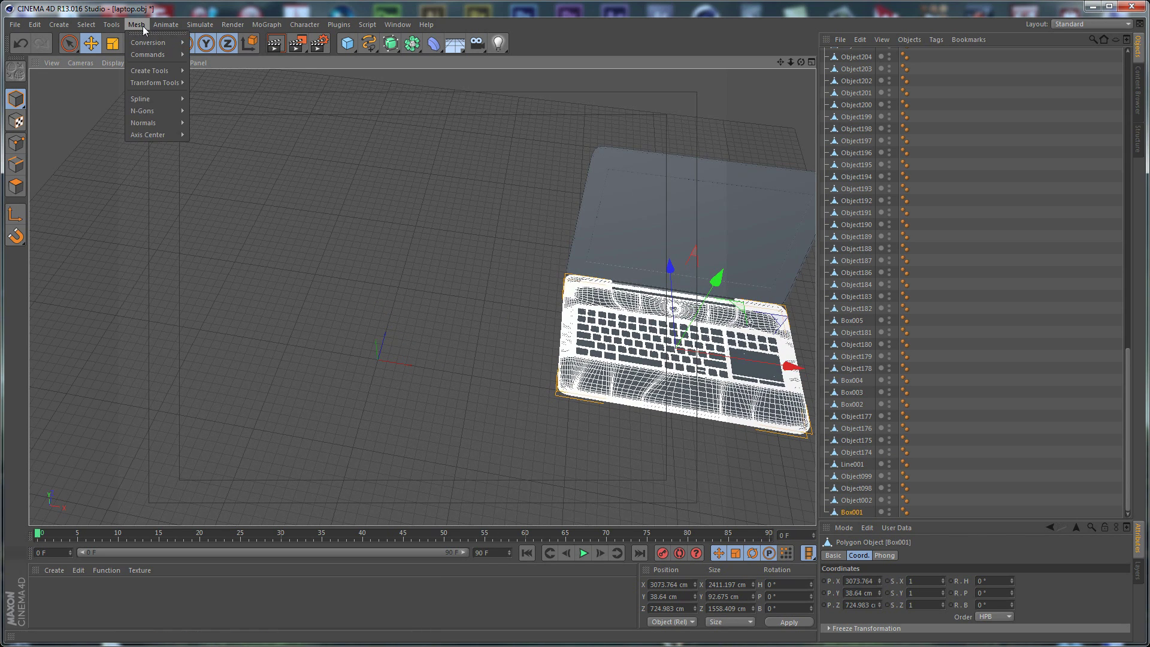
pyautogui.moveTo(158, 136)
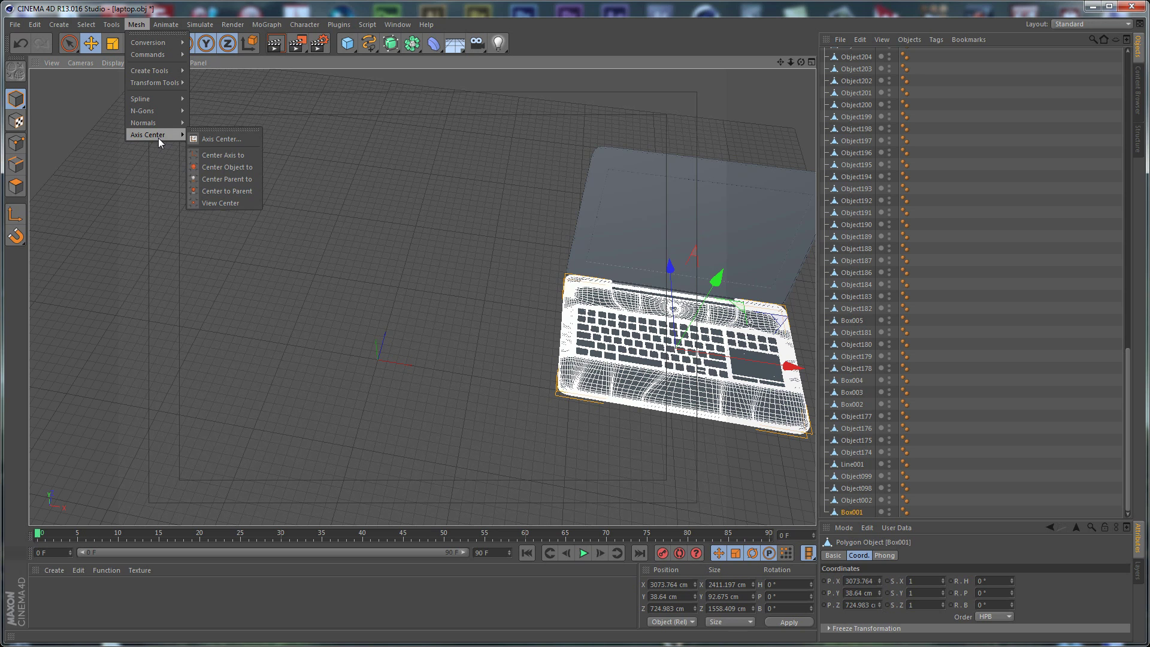
pyautogui.click(219, 156)
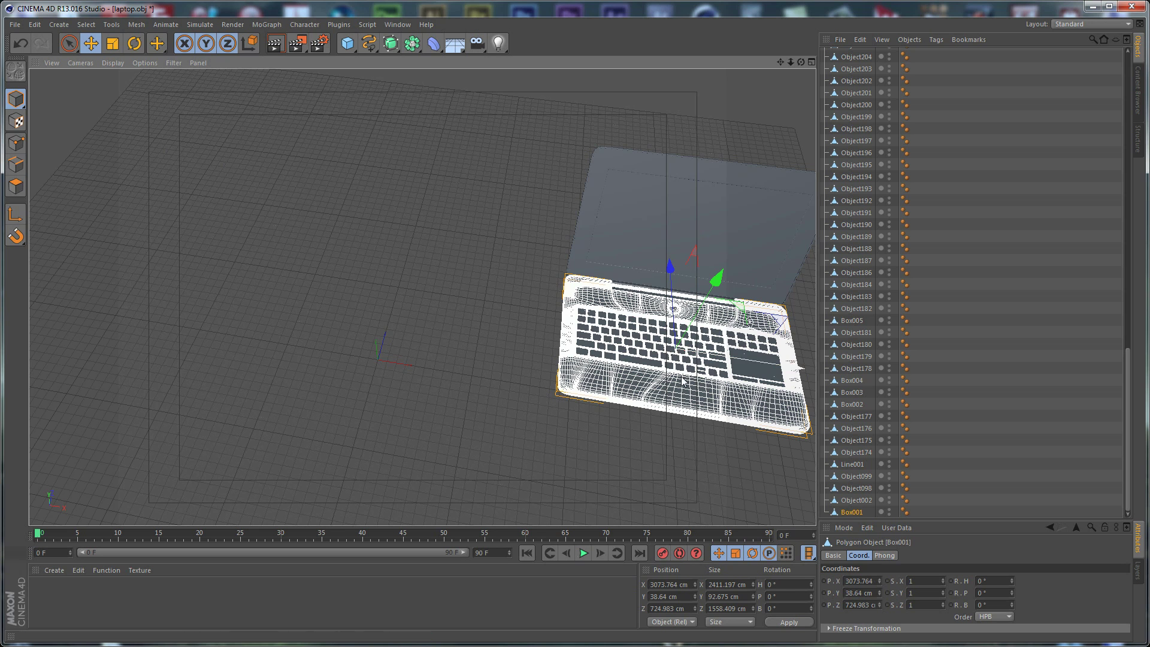
# Rename the selected base body as Body Bottom and group it under a null.
pyautogui.doubleClick(853, 513)
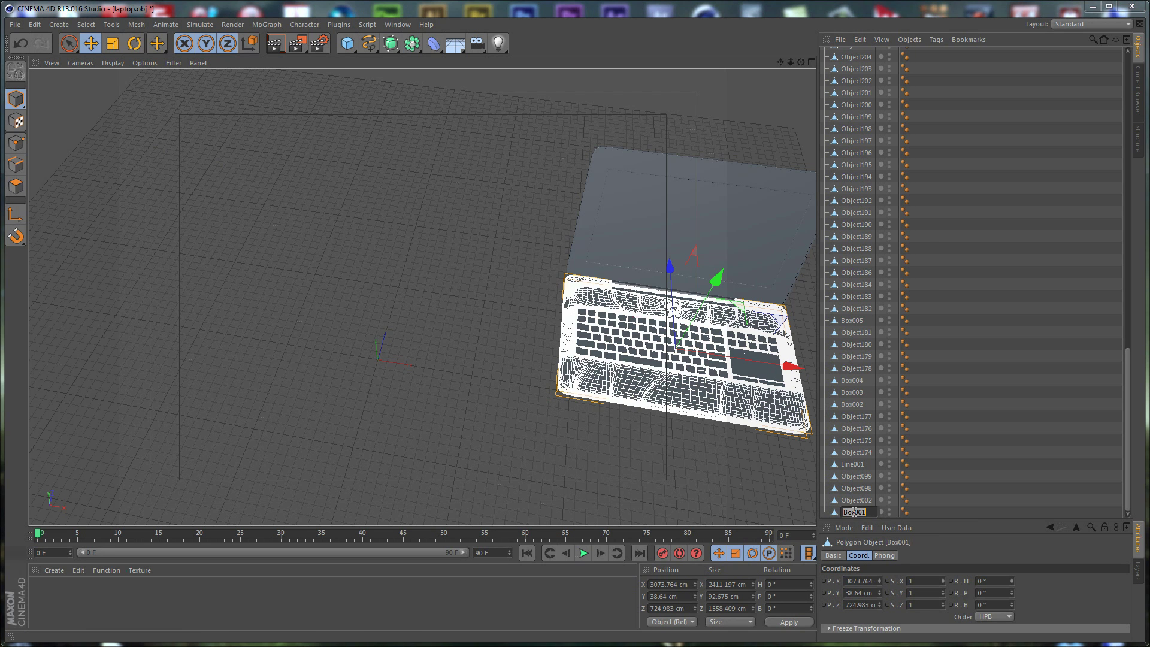
pyautogui.write('B')
pyautogui.write('ody Bottom')
pyautogui.press('Return')
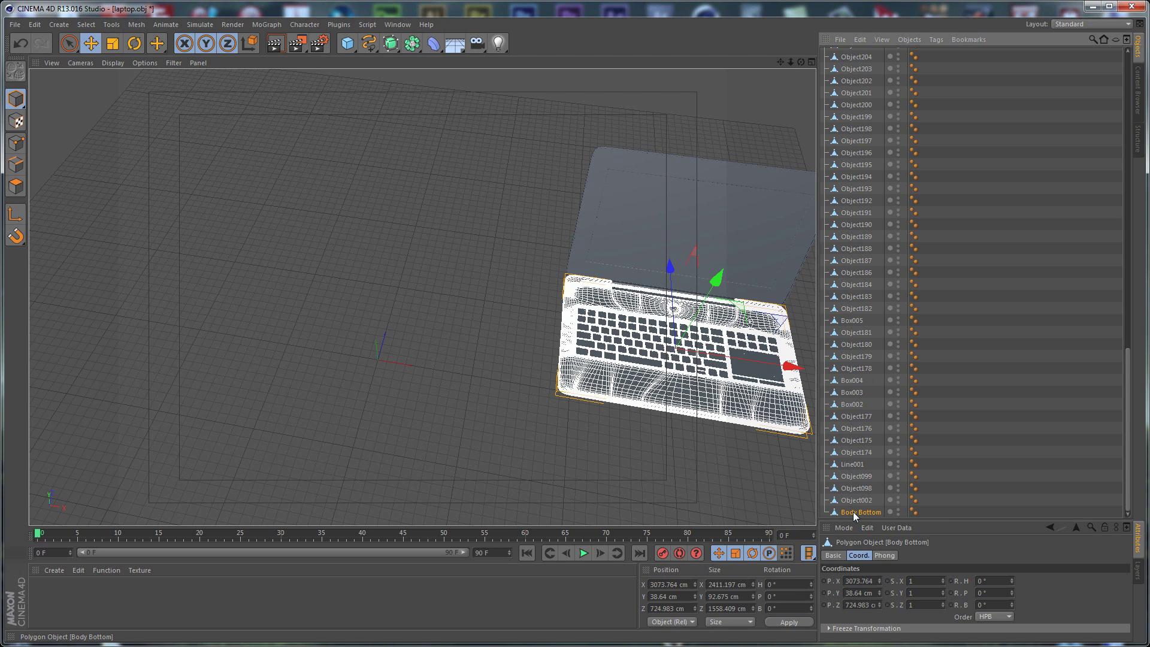
pyautogui.hotkey('alt', 'g')
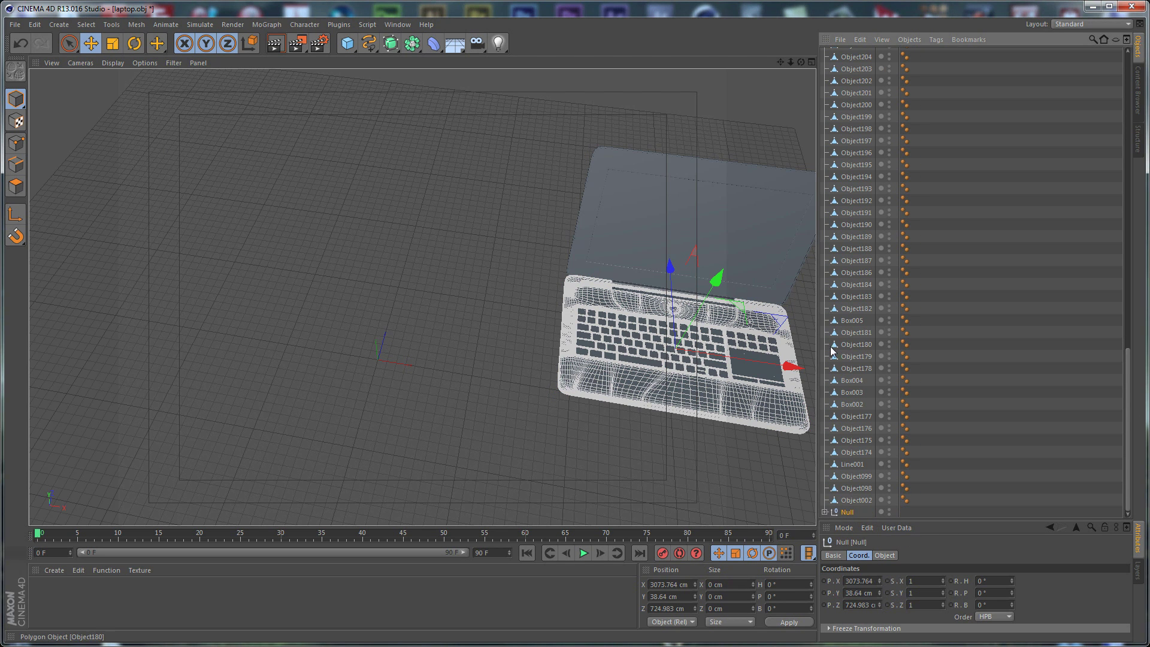
# Move all remaining laptop objects, from Object275 to Object002, into the null and collapse the group.
pyautogui.click(853, 504)
pyautogui.scroll(15, 875, 141)
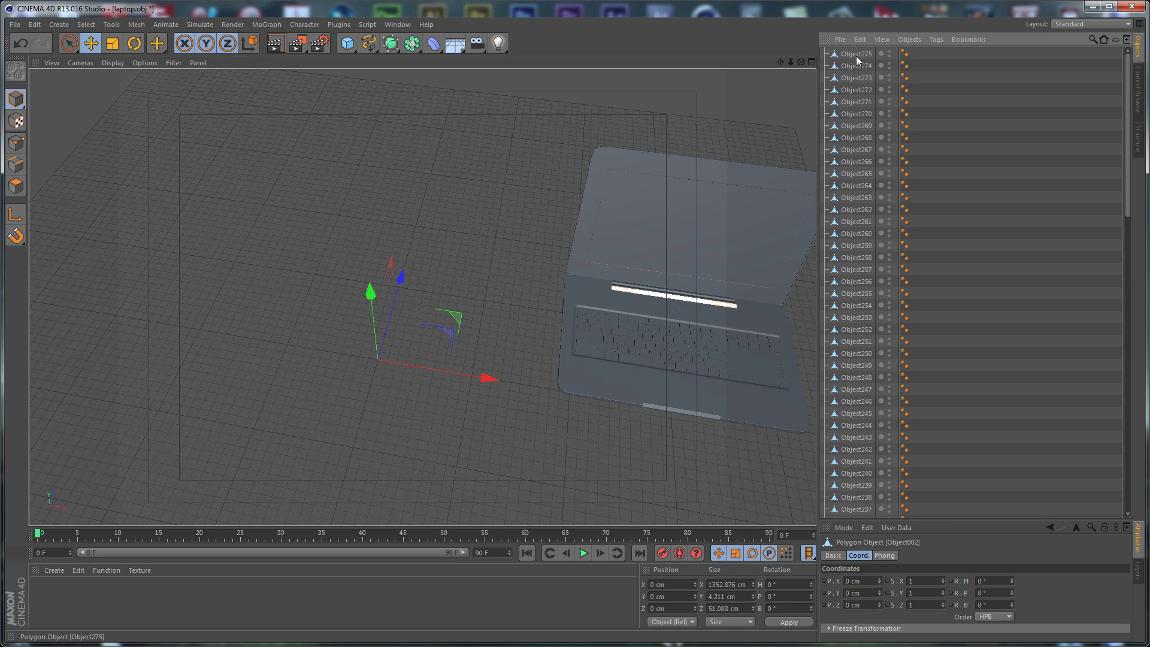
pyautogui.keyDown('shift'); pyautogui.click(857, 55); pyautogui.keyUp('shift')
pyautogui.scroll(-15, 860, 251)
pyautogui.moveTo(853, 504); pyautogui.dragTo(851, 514)
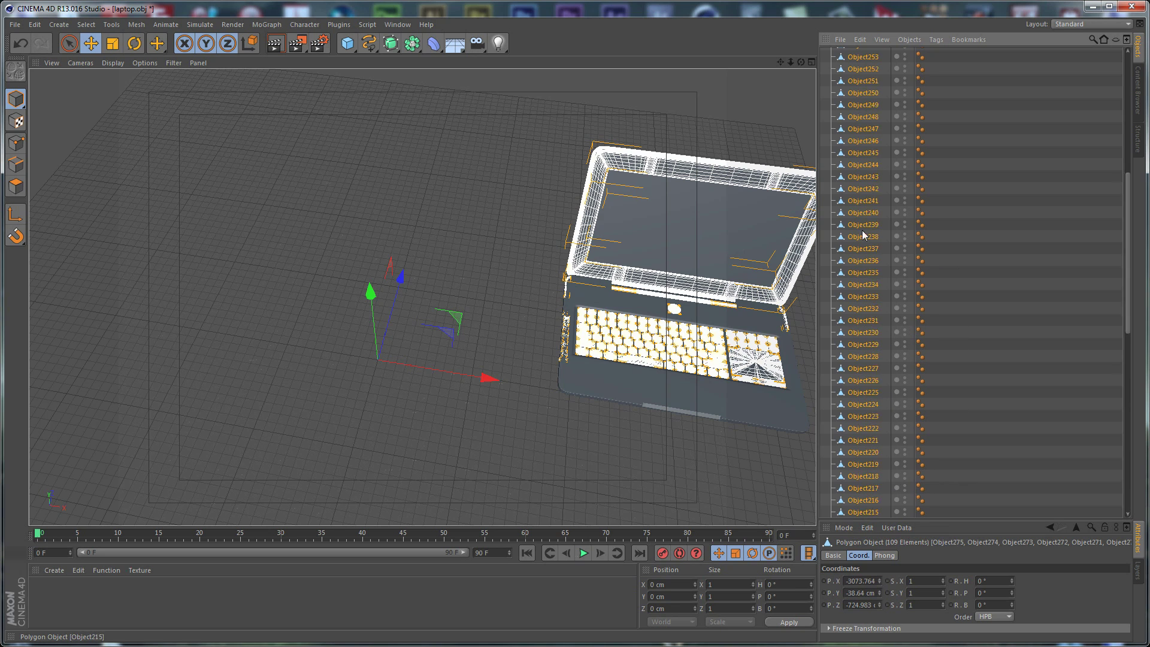
pyautogui.scroll(8, 863, 235)
pyautogui.click(825, 54)
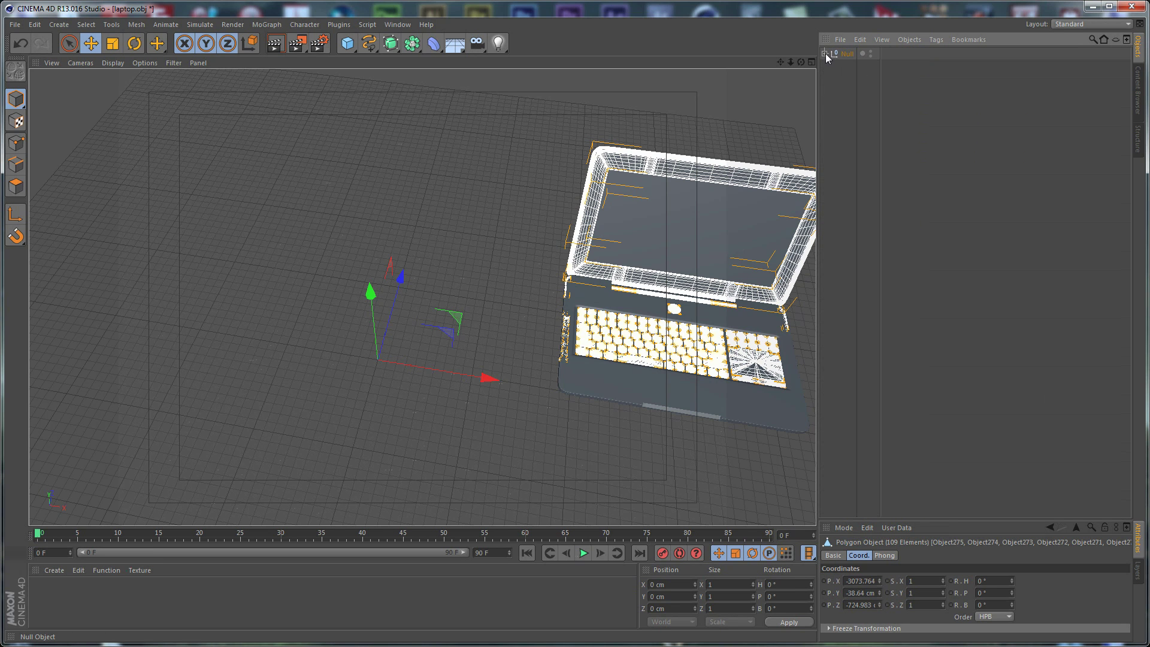
# Set the null's X, Y and Z position to 0 cm.
pyautogui.click(846, 55)
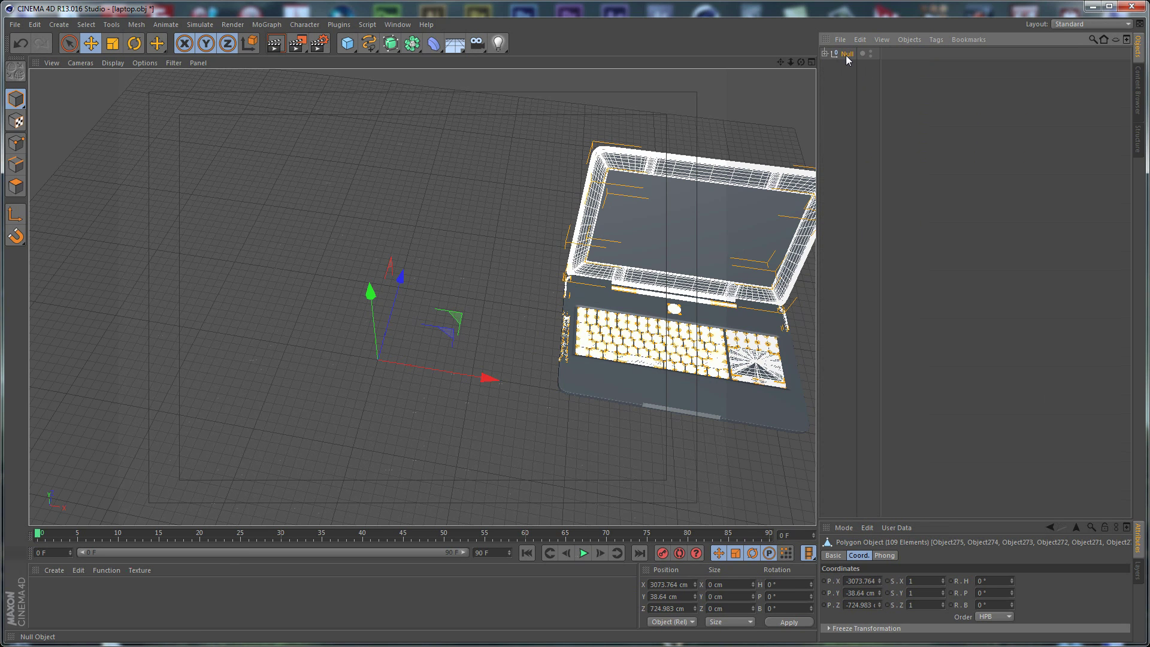
pyautogui.moveTo(904, 518); pyautogui.dragTo(898, 422)
pyautogui.doubleClick(860, 484)
pyautogui.write('0')
pyautogui.press('Tab')
pyautogui.write('0')
pyautogui.press('Tab')
pyautogui.write('0')
pyautogui.press('Return')
# Rename the null as Laptop.
pyautogui.keyDown('alt'); pyautogui.moveTo(767, 368); pyautogui.dragTo(626, 290); pyautogui.keyUp('alt')
pyautogui.doubleClick(848, 54)
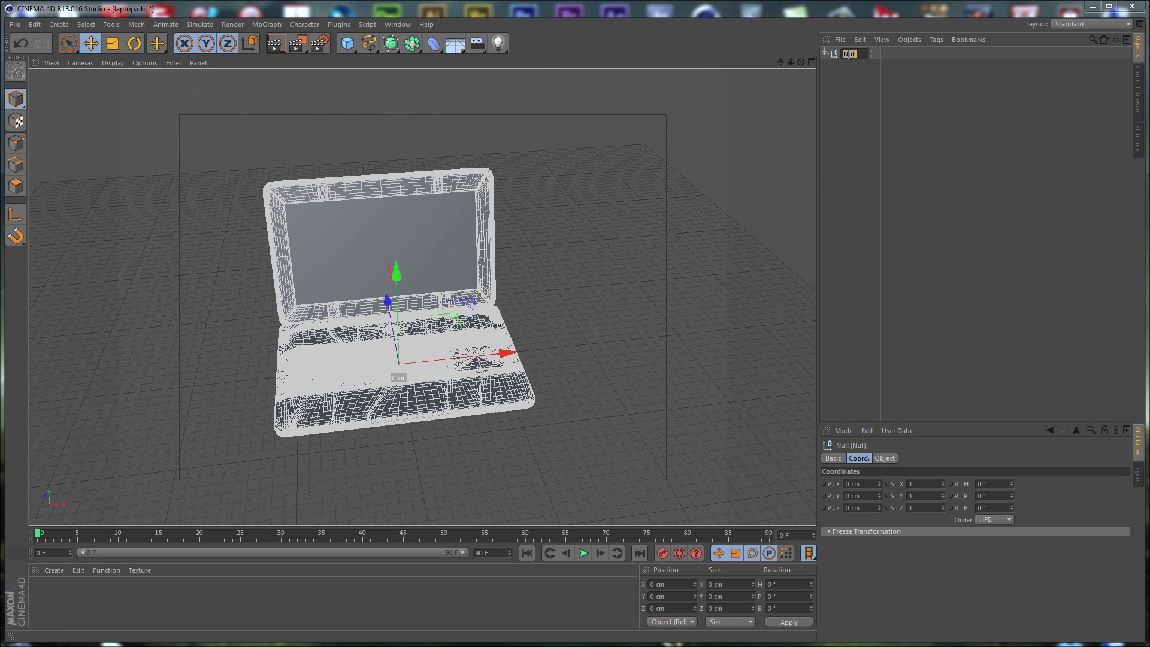
pyautogui.write('Laptop')
pyautogui.press('Return')
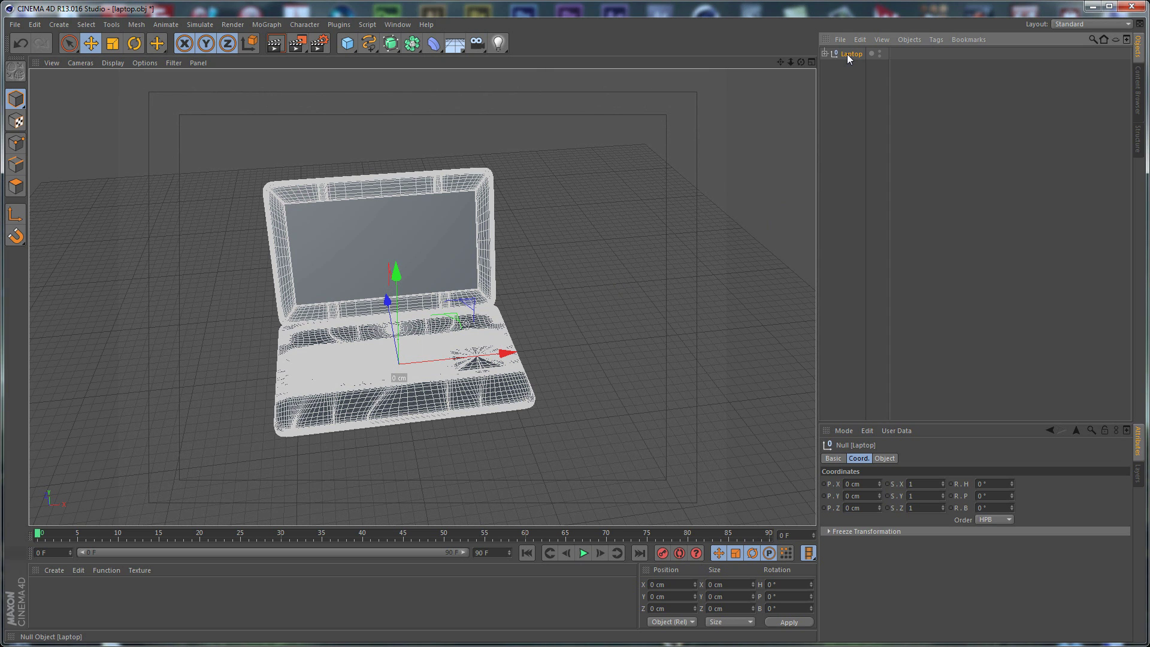
# Add a Compositing tag to the Laptop group and enable an object buffer in it.
pyautogui.rightClick(848, 55)
pyautogui.moveTo(893, 63)
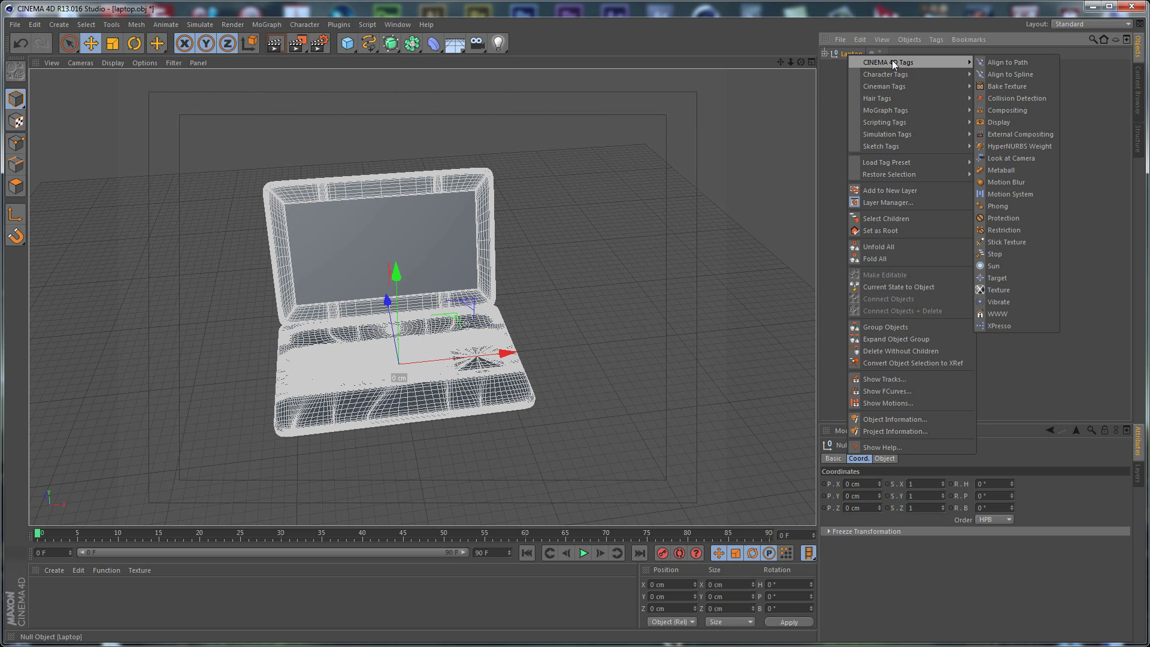
pyautogui.click(1022, 112)
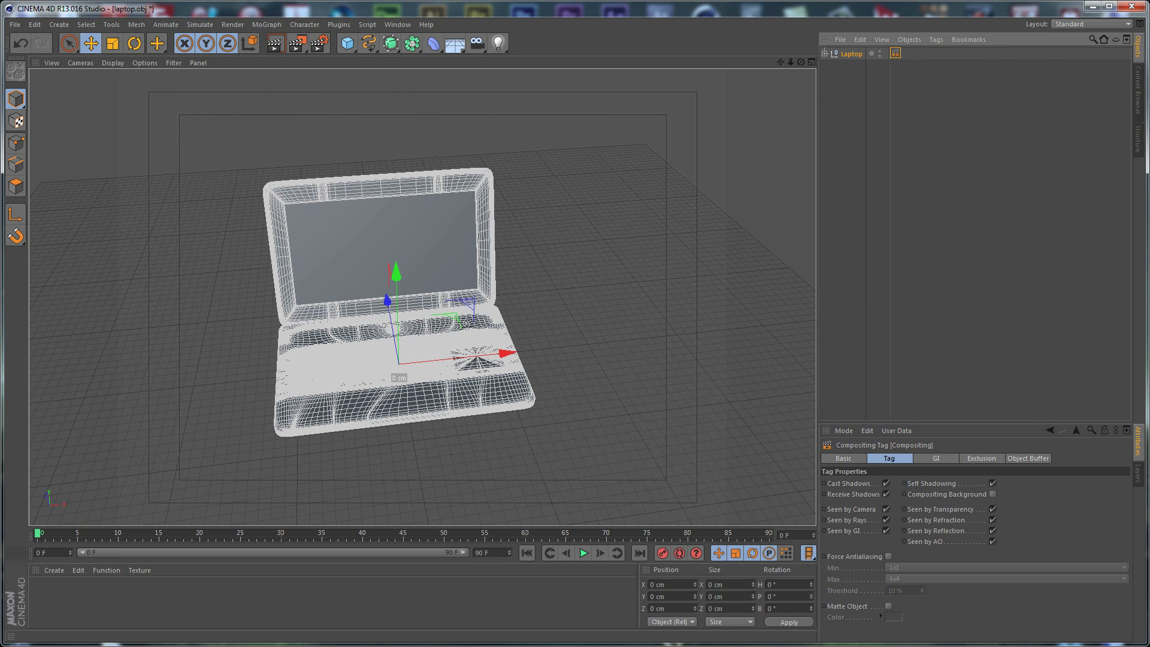
pyautogui.click(1029, 459)
pyautogui.click(854, 484)
pyautogui.click(857, 71)
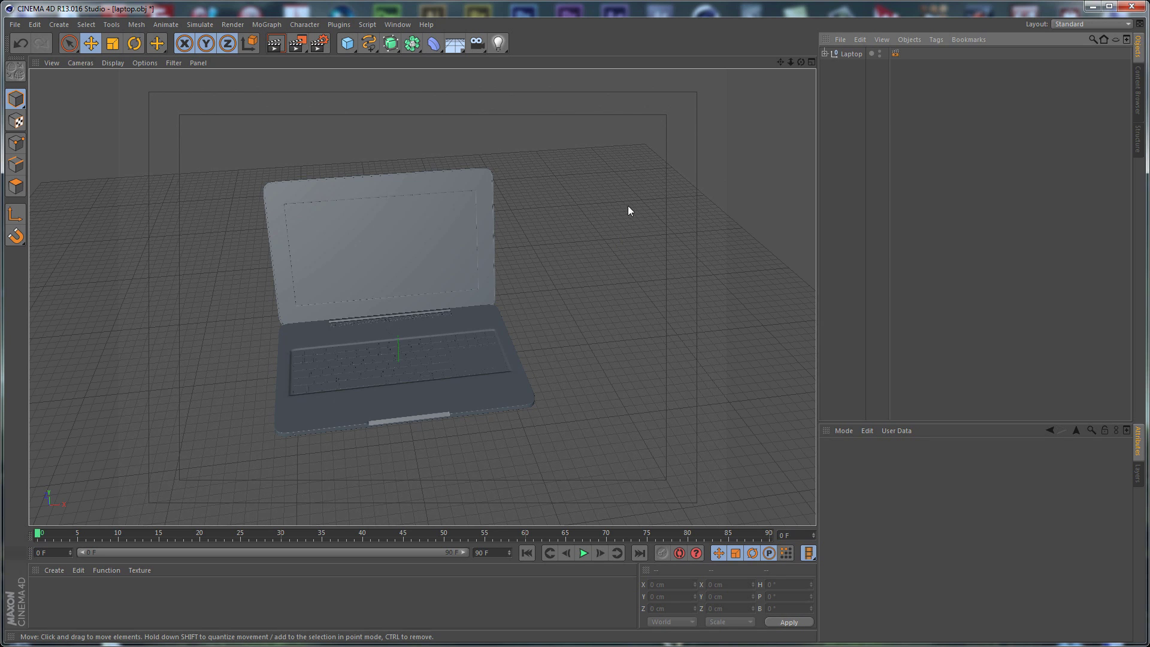
# Expand the Laptop group and select Object275 through Object182 to check which parts of the model they are.
pyautogui.keyDown('alt'); pyautogui.moveTo(637, 282); pyautogui.dragTo(478, 237); pyautogui.keyUp('alt')
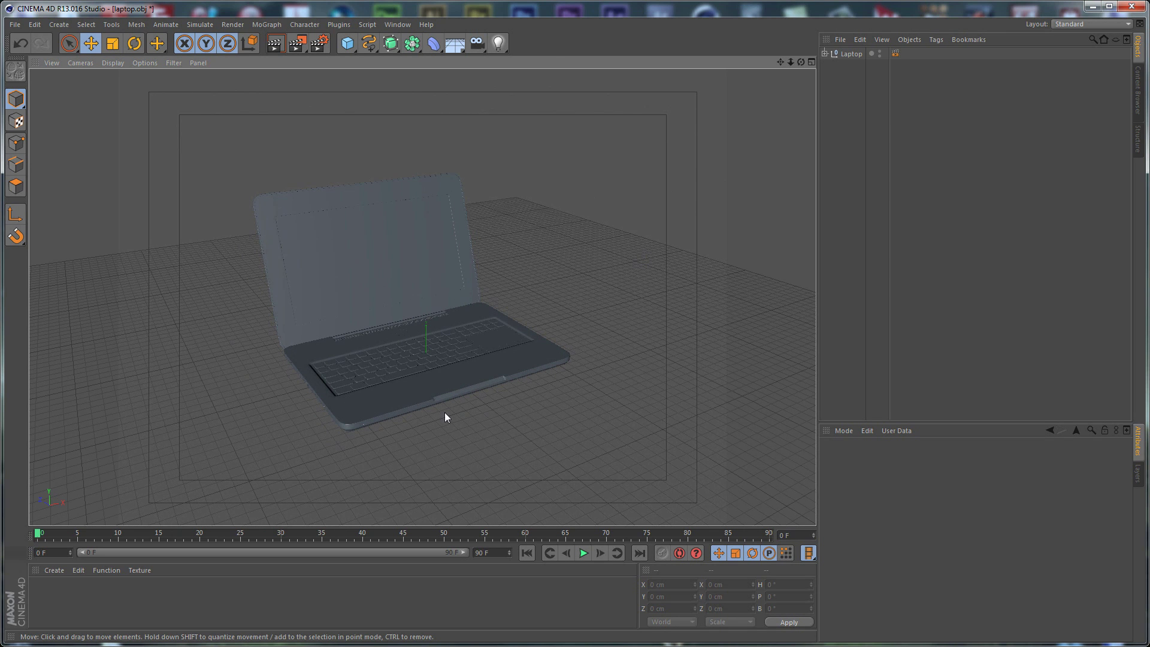
pyautogui.click(825, 53)
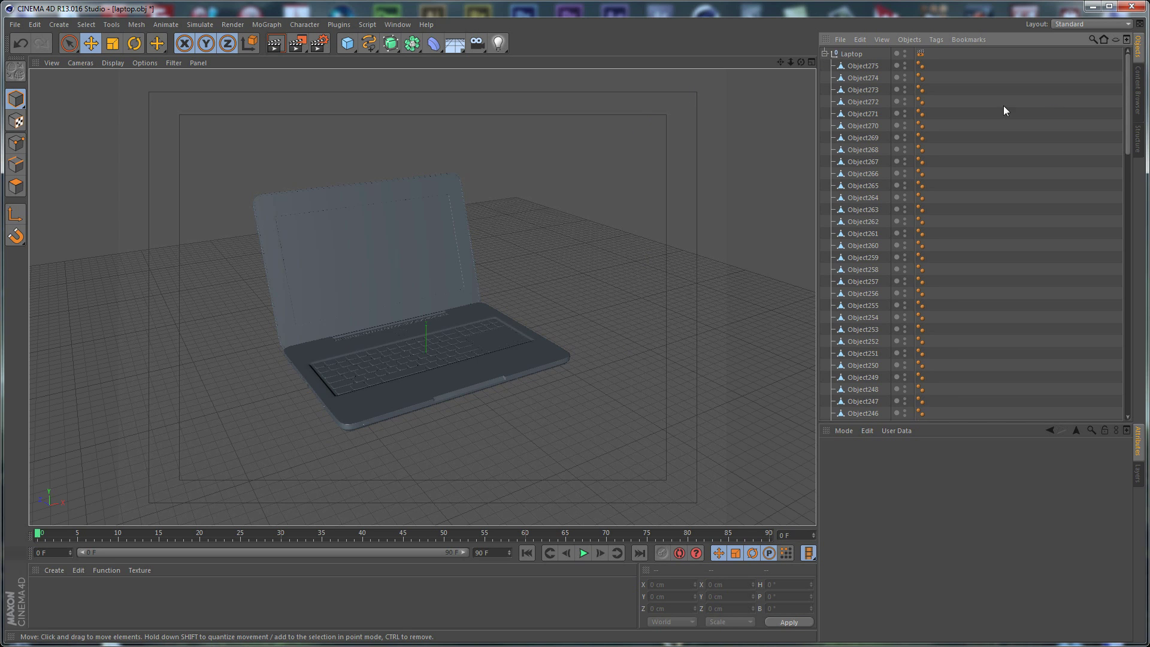
pyautogui.click(850, 66)
pyautogui.click(855, 283)
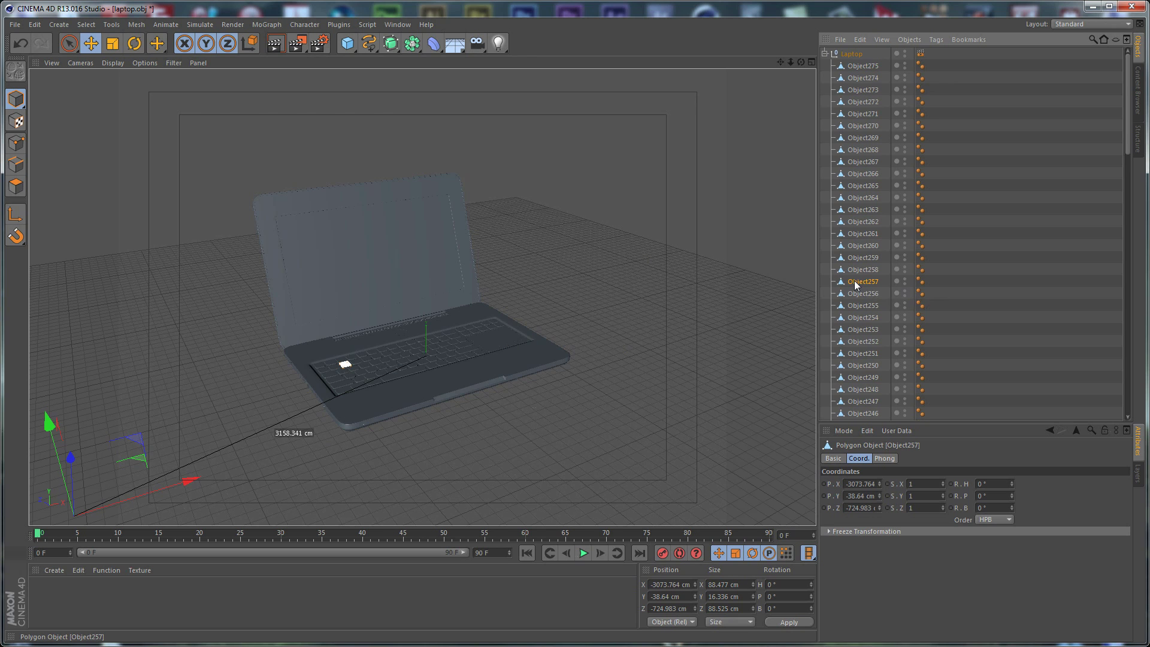
pyautogui.click(862, 67)
pyautogui.scroll(-10, 861, 258)
pyautogui.scroll(-2, 872, 362)
pyautogui.keyDown('shift'); pyautogui.click(860, 305); pyautogui.keyUp('shift')
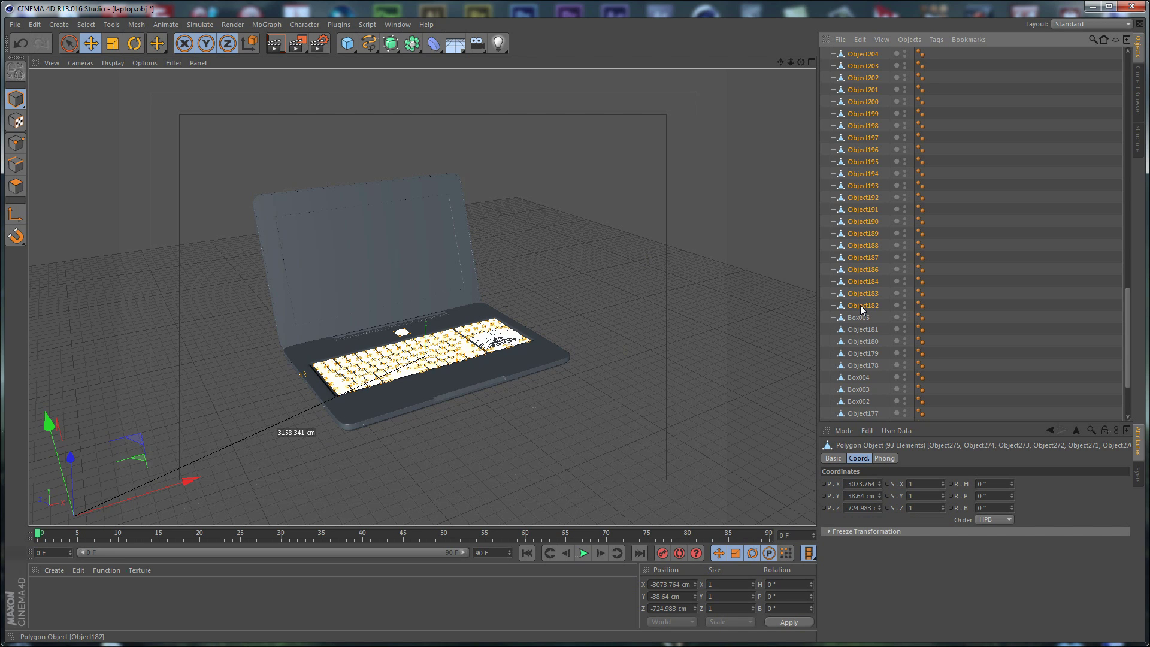
pyautogui.doubleClick(860, 305)
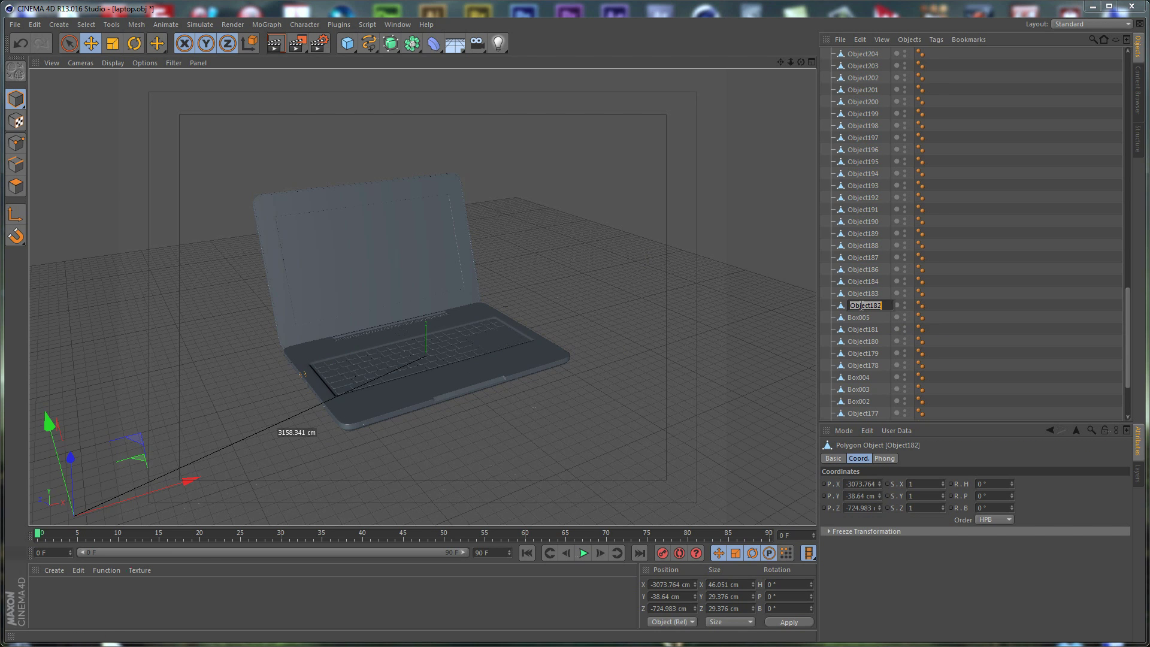
pyautogui.press('Return')
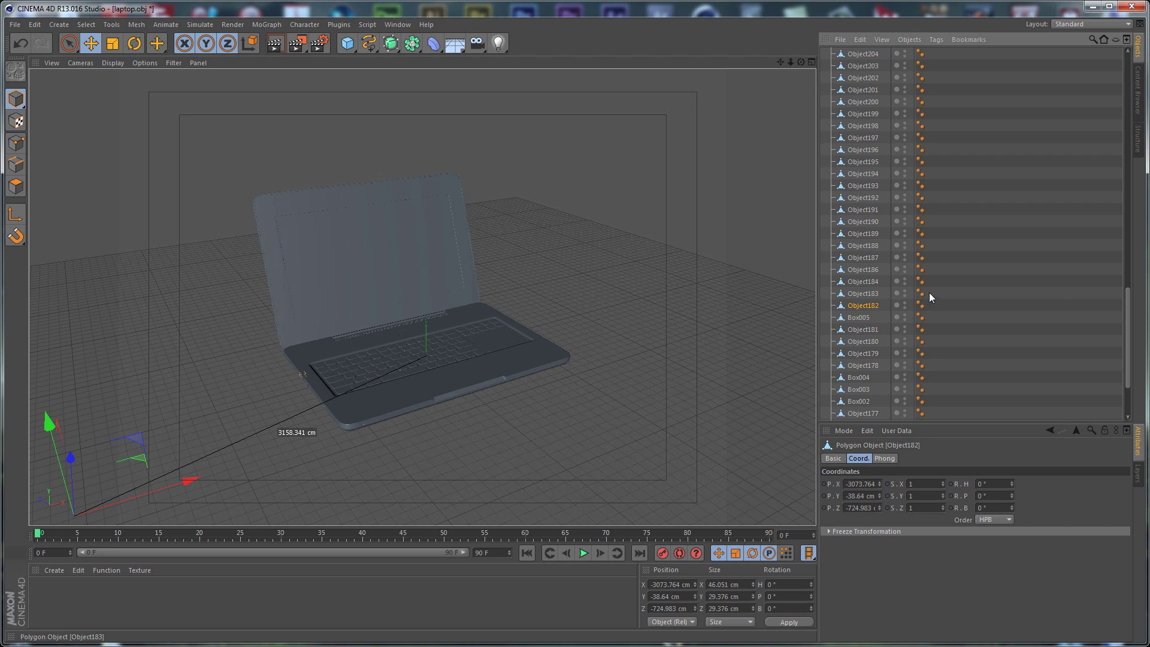
# Rename the round logo part, Object183, as Logo Glass and place it below Object182.
pyautogui.scroll(8, 869, 214)
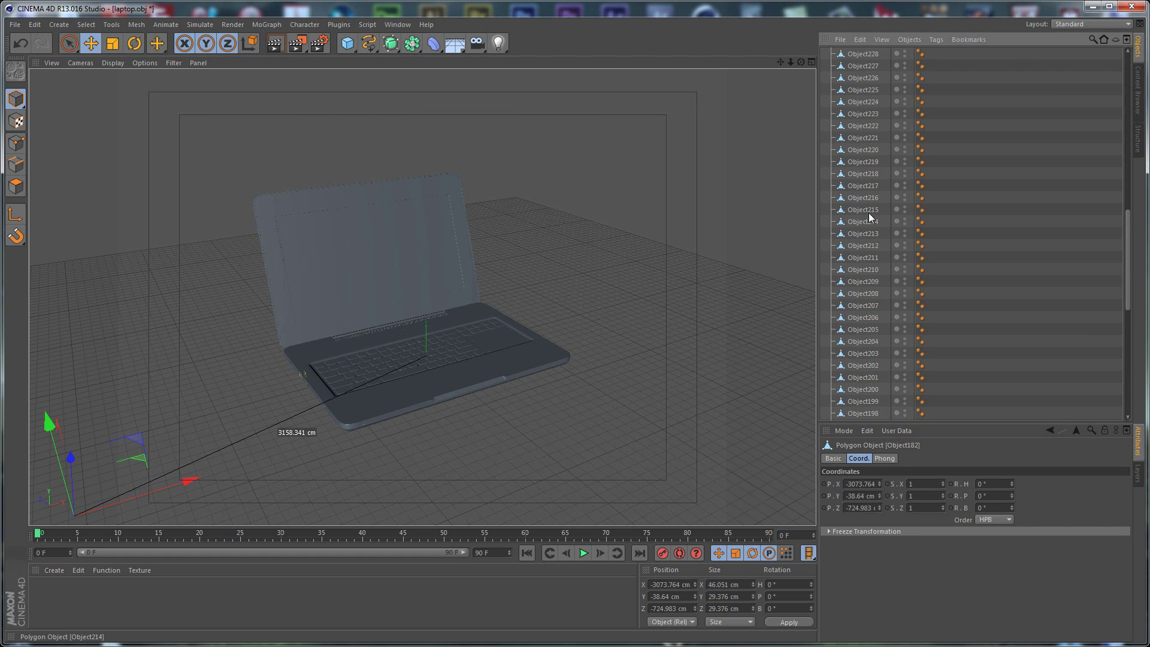
pyautogui.scroll(-6, 875, 317)
pyautogui.click(864, 293)
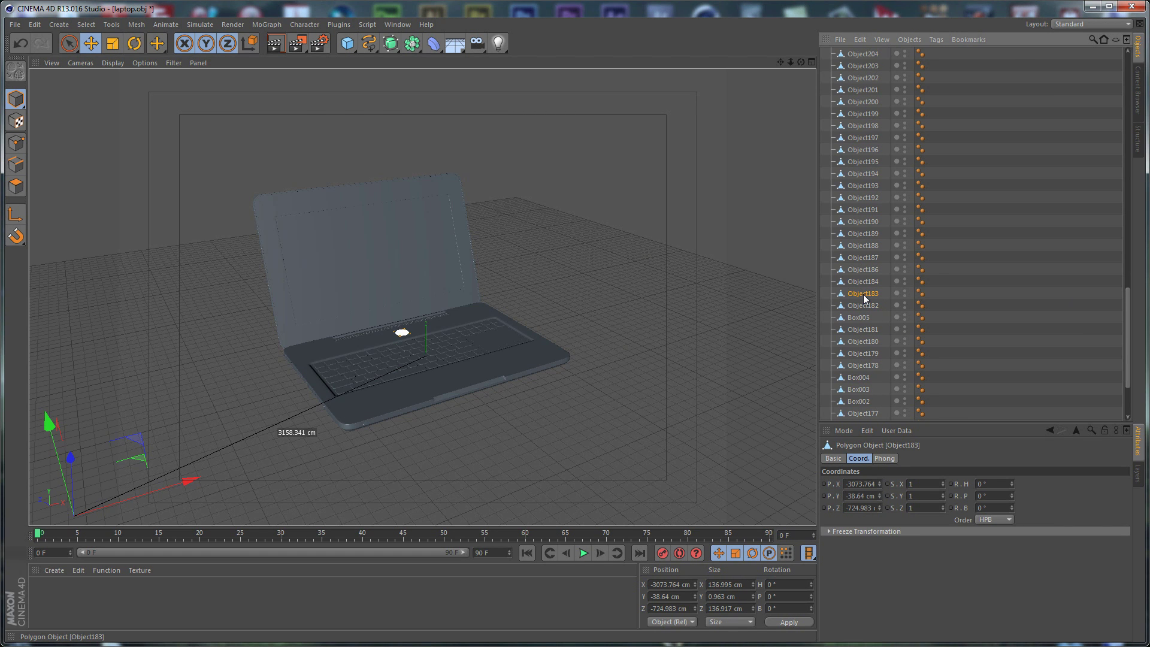
pyautogui.doubleClick(863, 294)
pyautogui.write('Logo Glass')
pyautogui.press('Return')
pyautogui.click(865, 307)
# Rename the round socket part on the laptop's side, Object182, as Power.
pyautogui.scroll(20, 866, 249)
pyautogui.scroll(-20, 868, 152)
pyautogui.scroll(5, 575, 228)
pyautogui.keyDown('alt'); pyautogui.moveTo(575, 228); pyautogui.dragTo(406, 336); pyautogui.keyUp('alt')
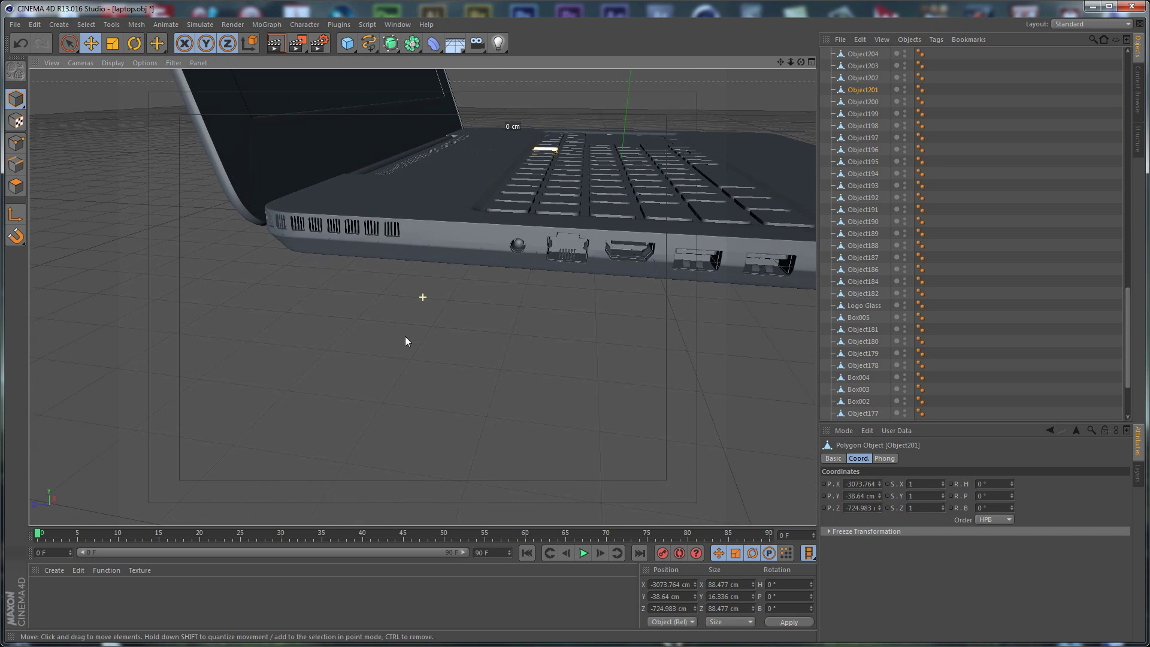
pyautogui.scroll(3, 406, 336)
pyautogui.click(515, 246)
pyautogui.keyDown('alt'); pyautogui.moveTo(524, 242); pyautogui.dragTo(514, 276); pyautogui.keyUp('alt')
pyautogui.click(513, 262)
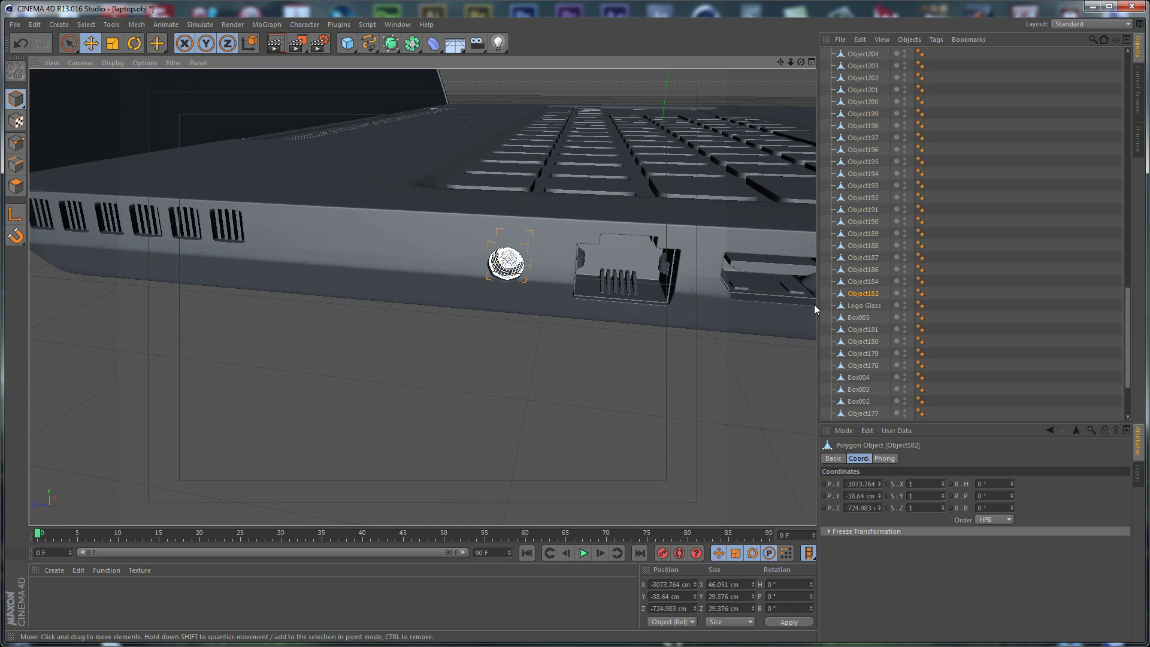
pyautogui.doubleClick(864, 293)
pyautogui.write('Power')
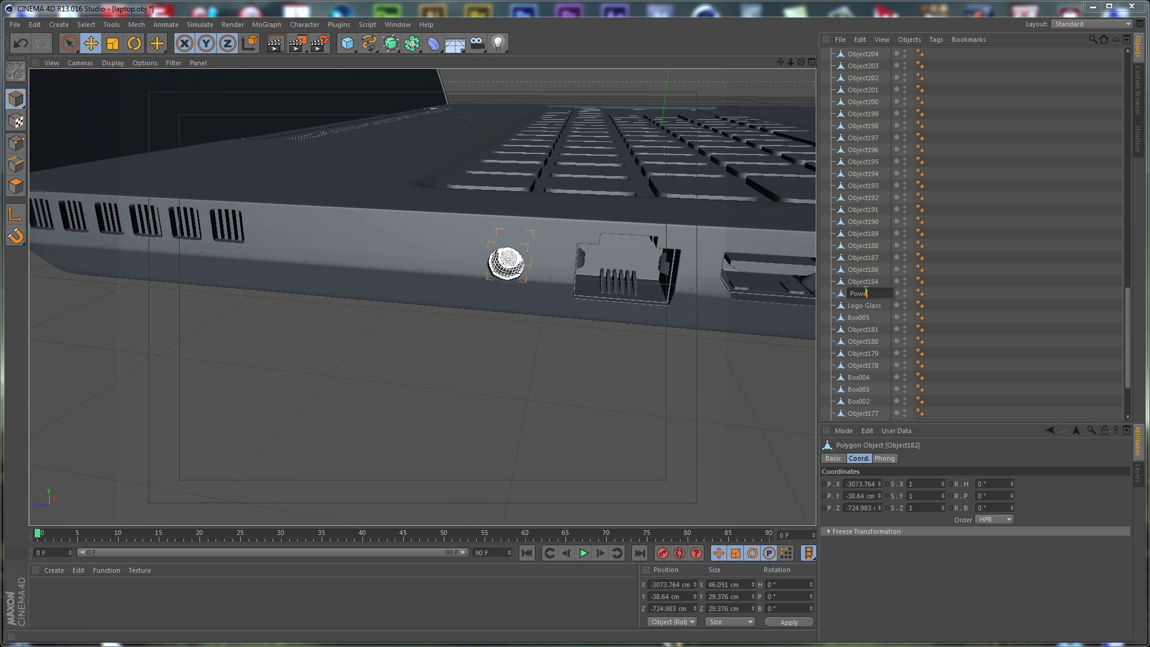
pyautogui.press('Return')
# Group all key and number pad parts, Object275 through Object184, and name the group keyboard.
pyautogui.click(865, 281)
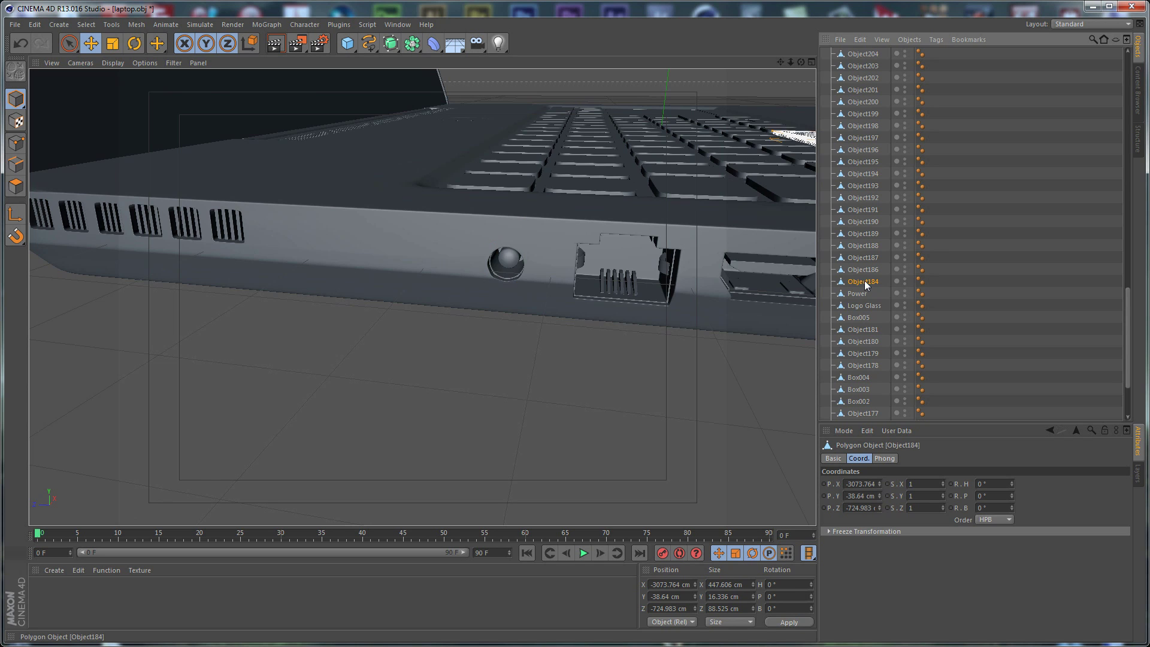
pyautogui.keyDown('alt'); pyautogui.moveTo(655, 254); pyautogui.dragTo(541, 334); pyautogui.keyUp('alt')
pyautogui.scroll(-5, 508, 212)
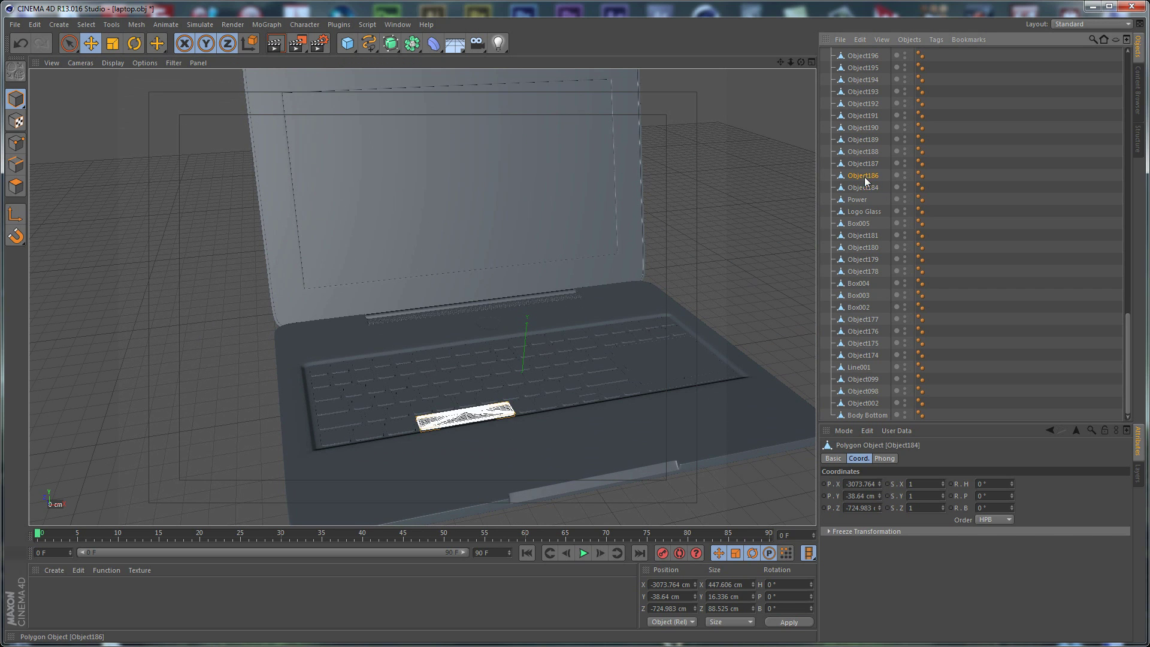
pyautogui.scroll(20, 868, 179)
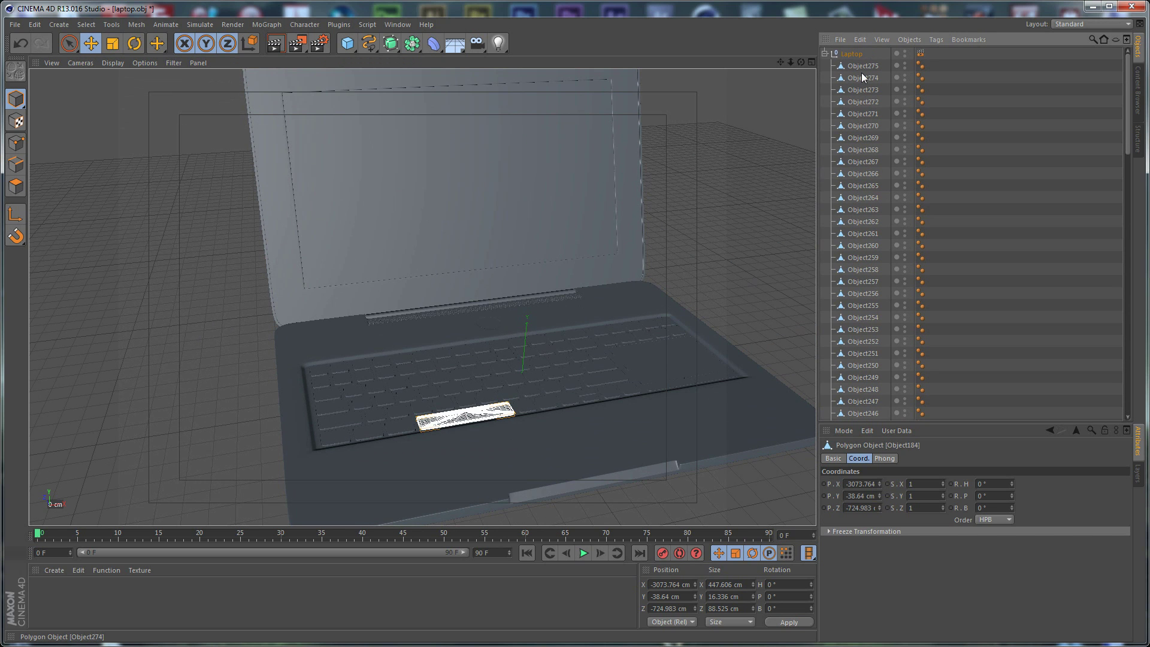
pyautogui.keyDown('shift'); pyautogui.click(864, 66); pyautogui.keyUp('shift')
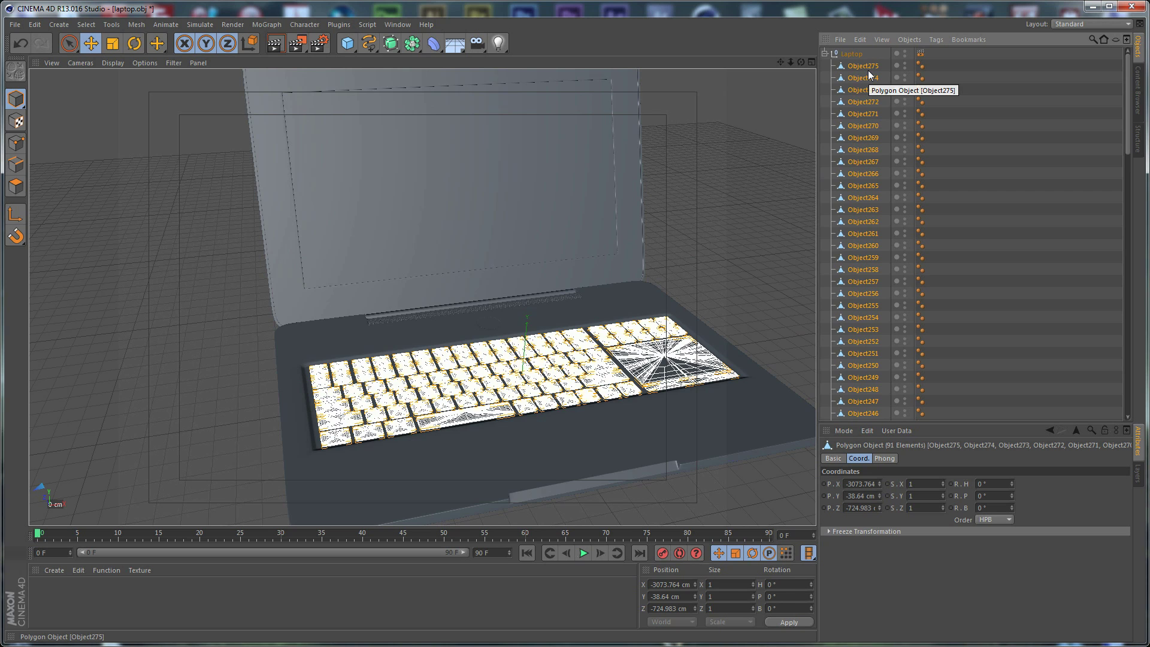
pyautogui.hotkey('alt', 'g')
pyautogui.doubleClick(858, 64)
pyautogui.write('keyboard')
pyautogui.press('Return')
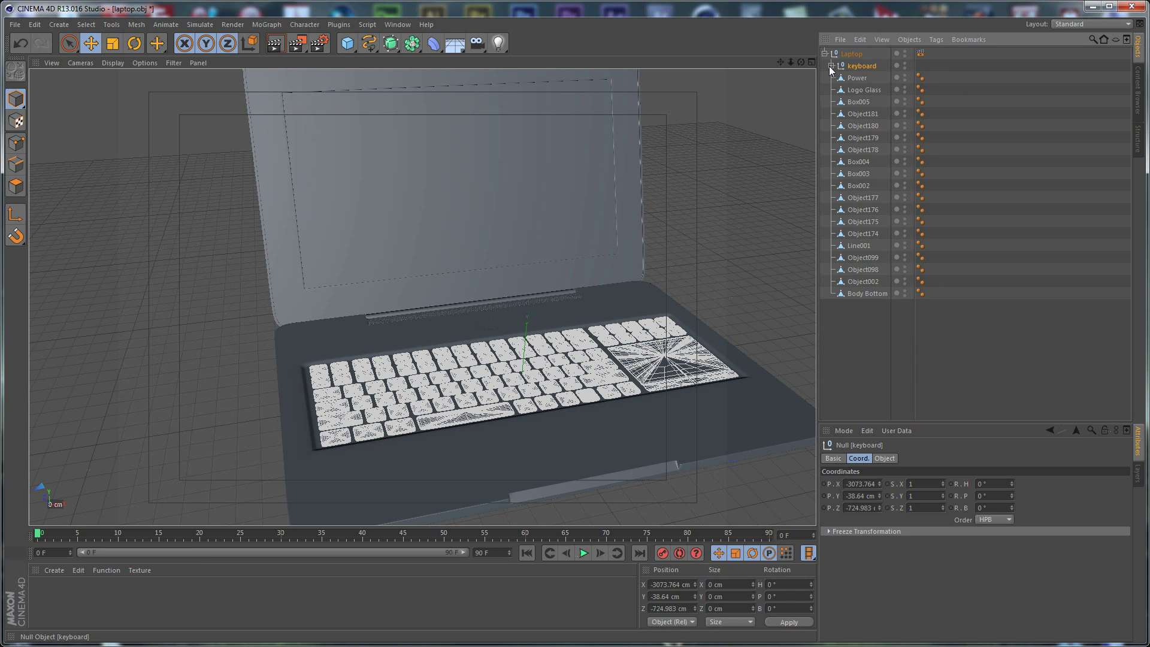
# Duplicate the keyboard group and merge all parts inside the copy into one mesh with Connect Objects + Delete.
pyautogui.keyDown('ctrl'); pyautogui.moveTo(854, 71); pyautogui.dragTo(860, 58); pyautogui.keyUp('ctrl')
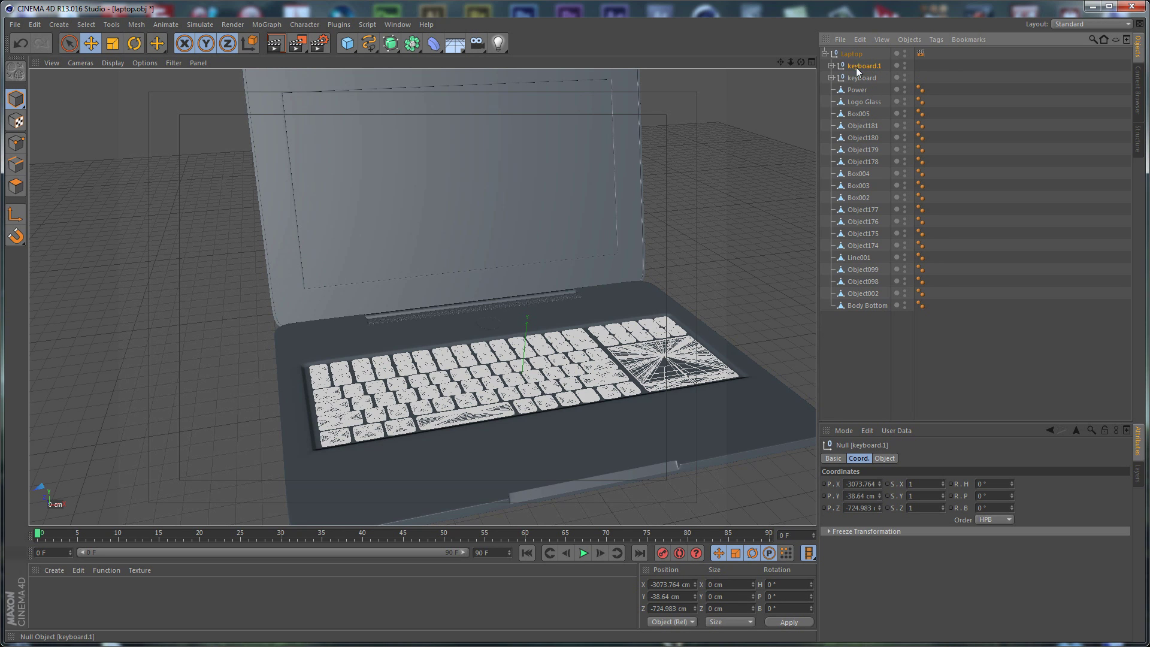
pyautogui.click(831, 66)
pyautogui.click(866, 79)
pyautogui.scroll(-15, 868, 236)
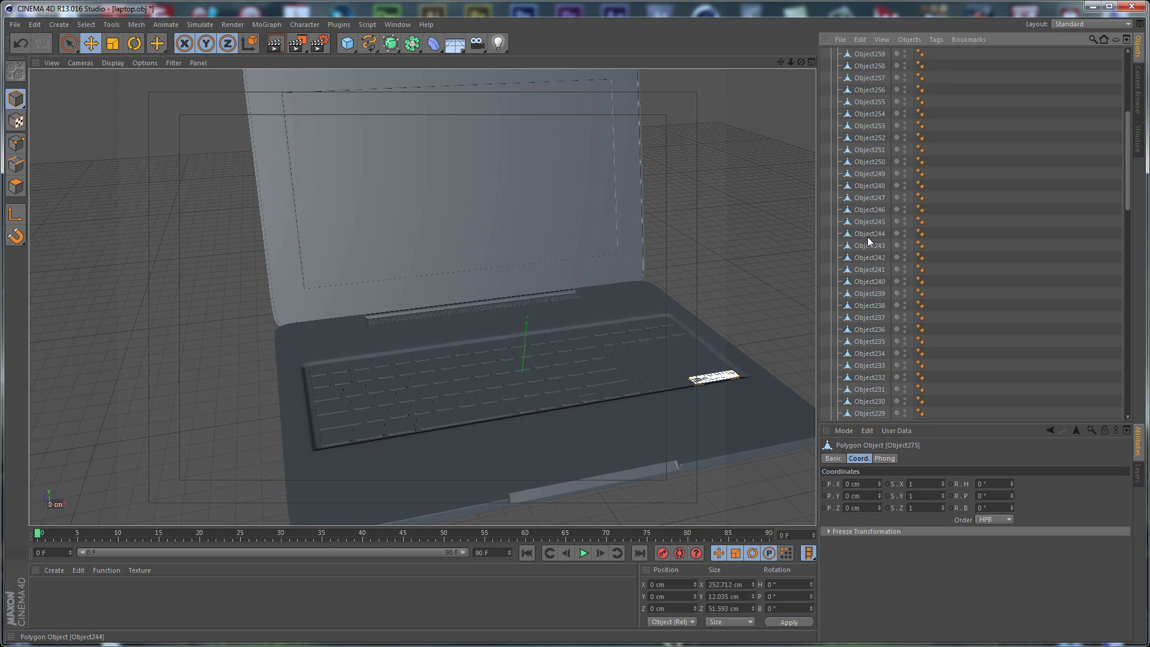
pyautogui.keyDown('shift'); pyautogui.click(880, 293); pyautogui.keyUp('shift')
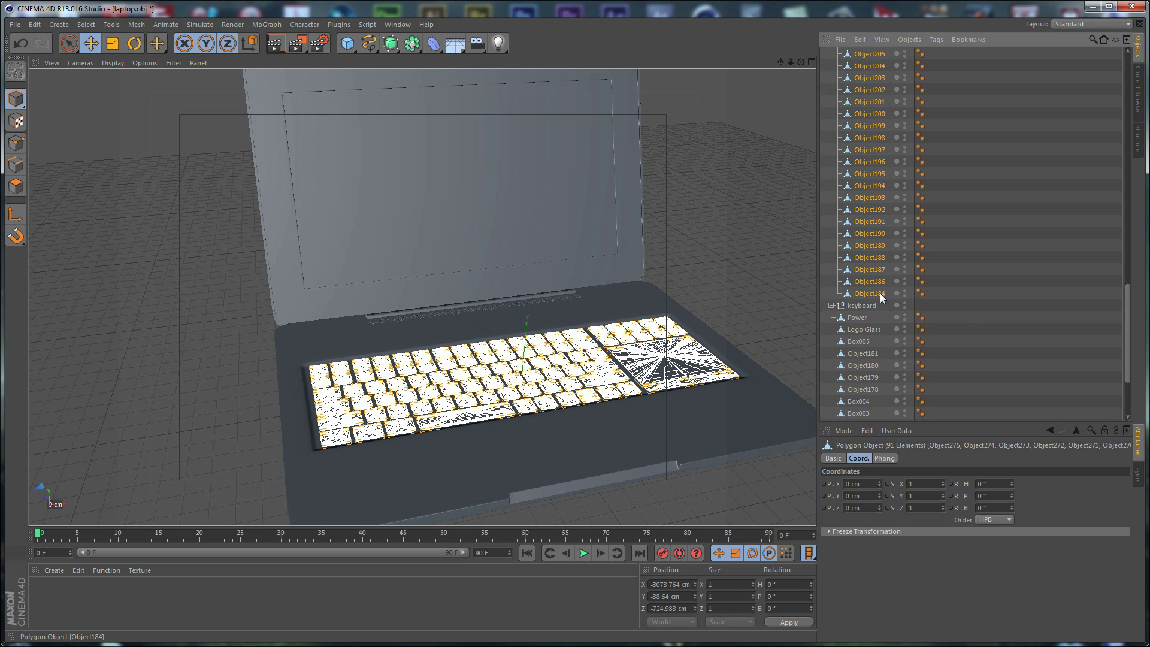
pyautogui.rightClick(880, 293)
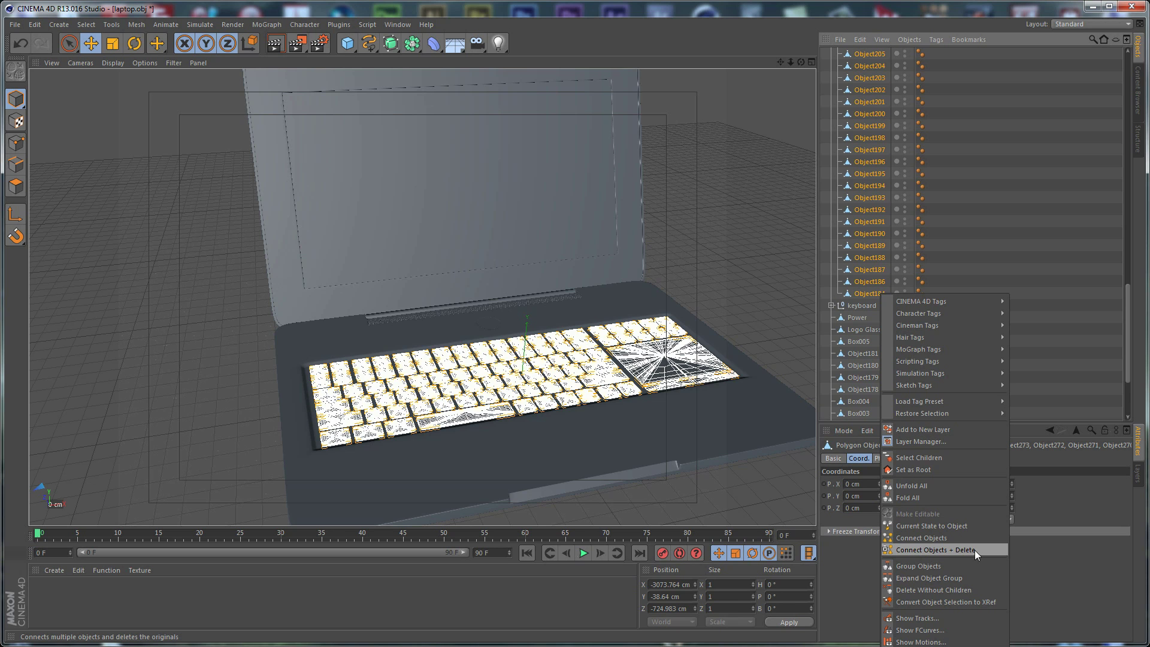
pyautogui.click(952, 549)
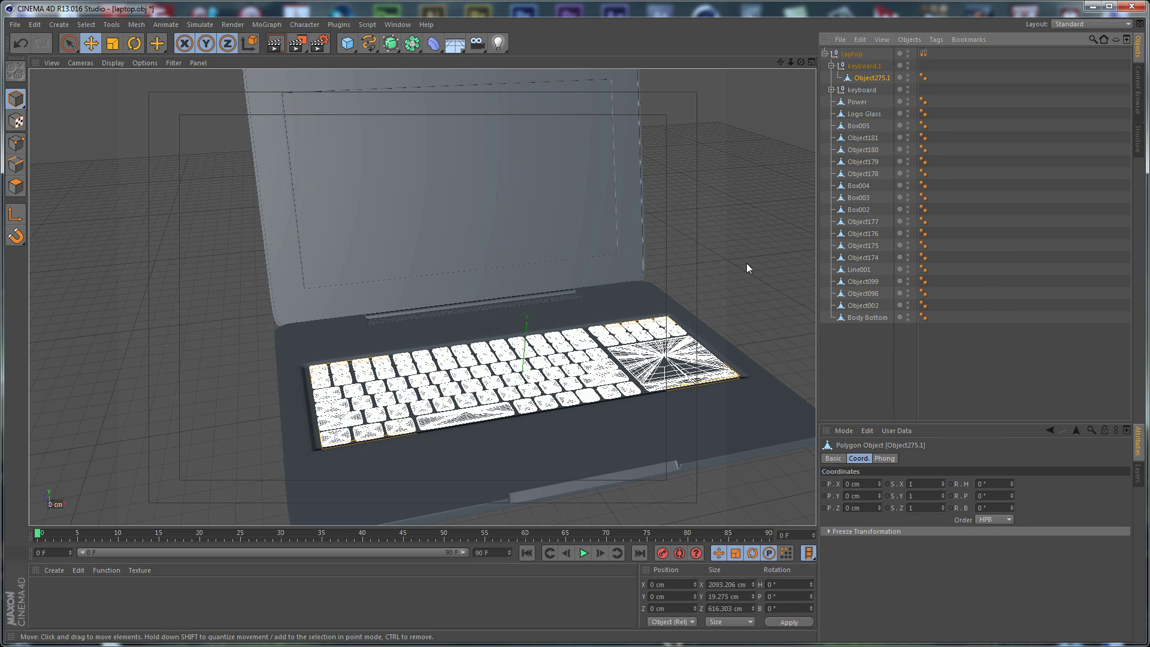
pyautogui.click(720, 203)
# Rename the merged mesh inside keyboard.1 as keyboard, collapse that group and clear the selection.
pyautogui.click(869, 77)
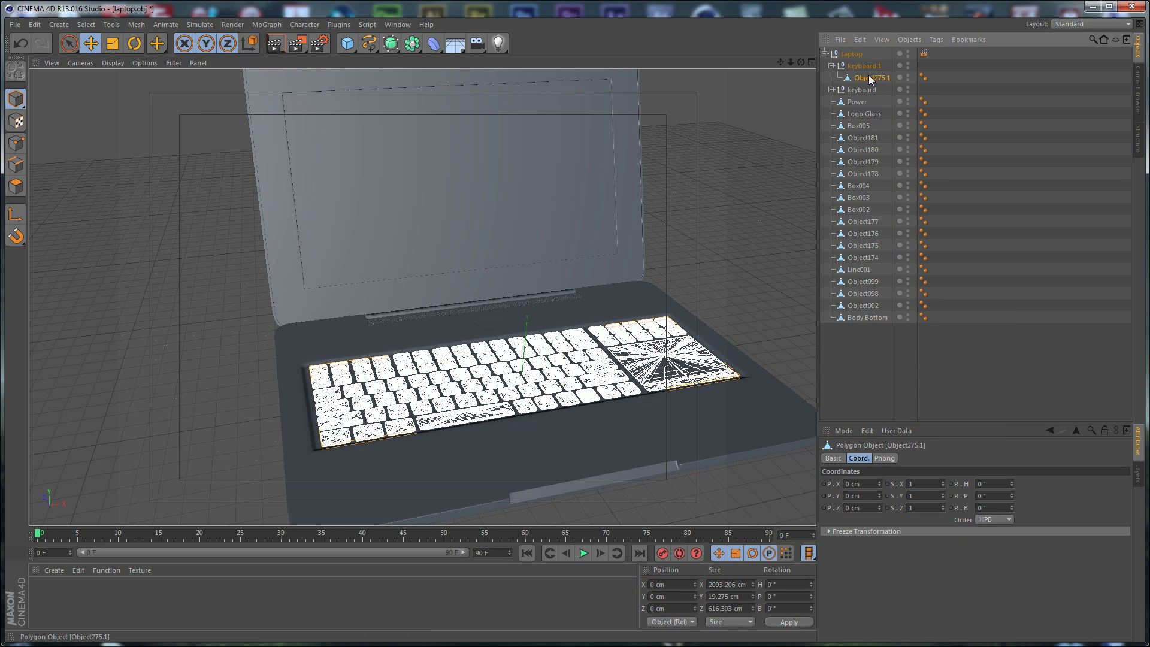
pyautogui.doubleClick(873, 77)
pyautogui.write('keyboard')
pyautogui.press('Return')
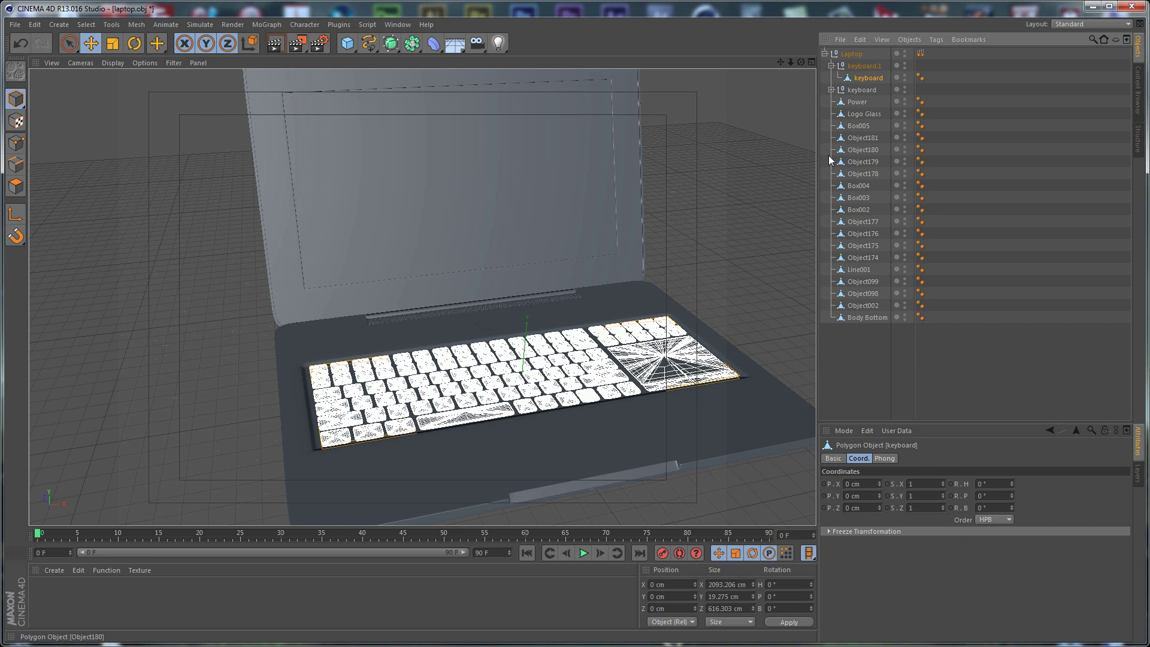
pyautogui.click(831, 67)
pyautogui.click(723, 196)
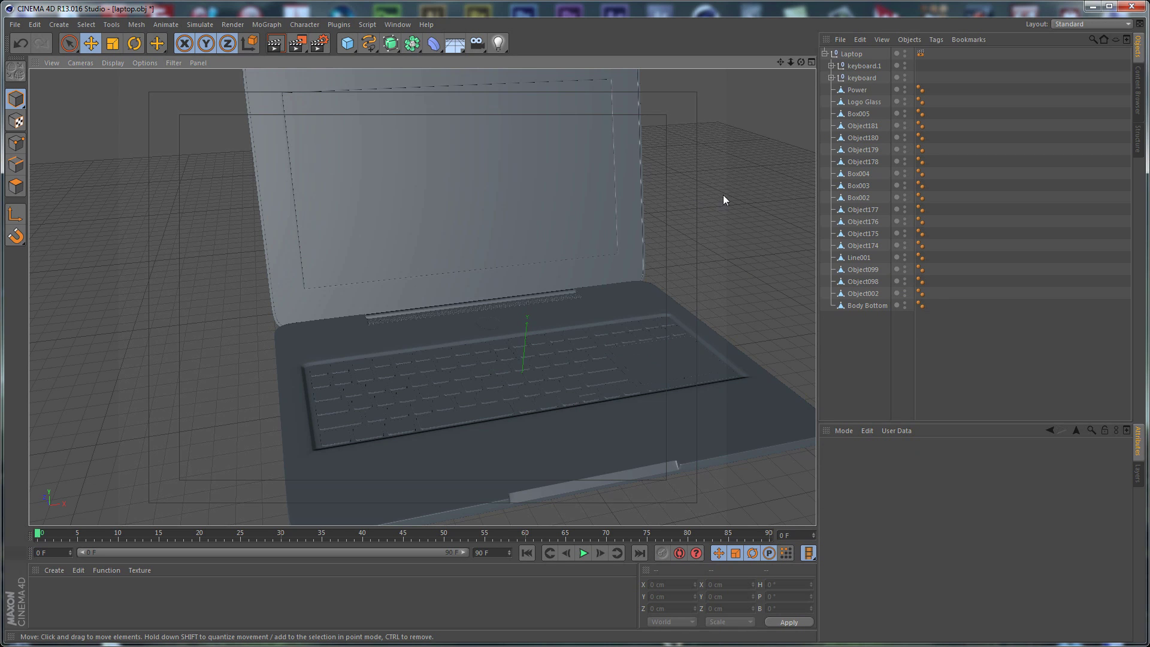
# Frame Box005 among the side ports and rename it as HDMI.
pyautogui.click(864, 114)
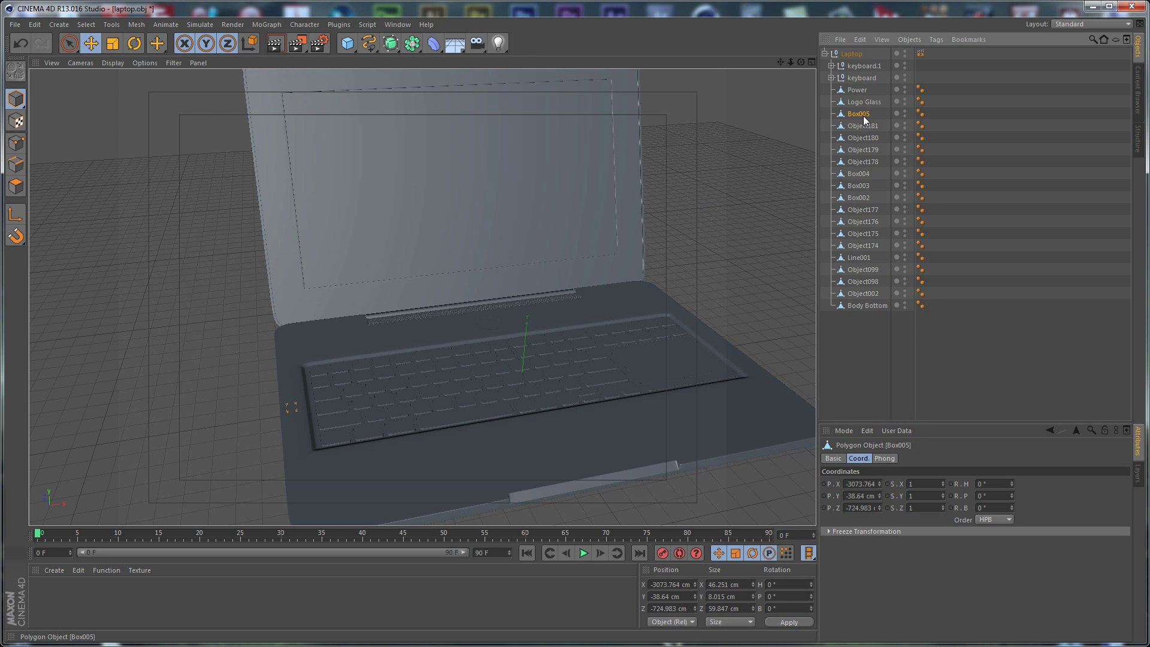
pyautogui.press('o')
pyautogui.keyDown('alt'); pyautogui.moveTo(204, 453); pyautogui.dragTo(274, 434, button='right'); pyautogui.keyUp('alt')
pyautogui.keyDown('alt'); pyautogui.moveTo(274, 433); pyautogui.dragTo(358, 325, button='middle'); pyautogui.keyUp('alt')
pyautogui.keyDown('alt'); pyautogui.moveTo(359, 325); pyautogui.dragTo(282, 383); pyautogui.keyUp('alt')
pyautogui.doubleClick(860, 113)
pyautogui.write('HDMI')
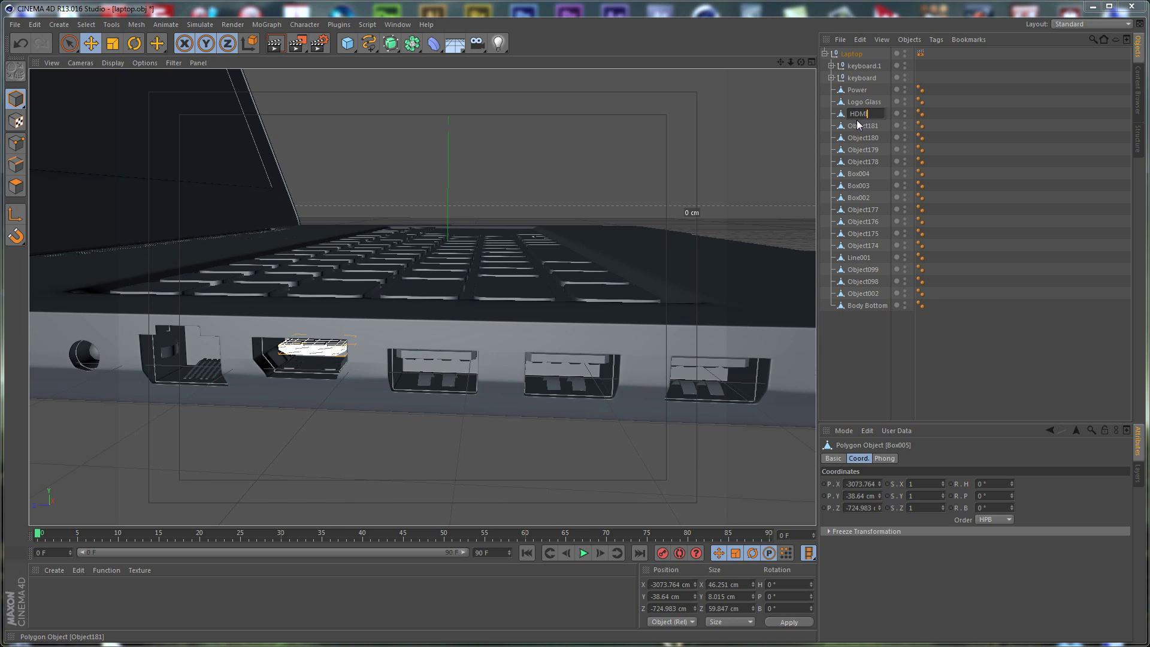
pyautogui.press('Return')
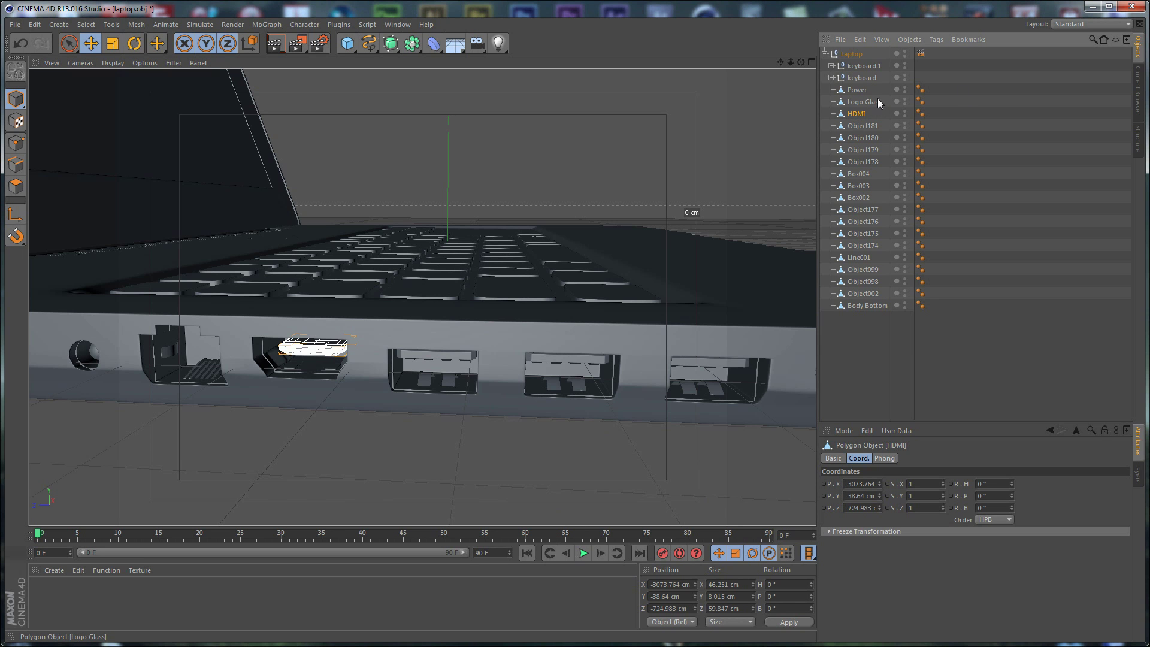
# Rename the surrounding port shell, Object181, as HDMI too.
pyautogui.click(870, 124)
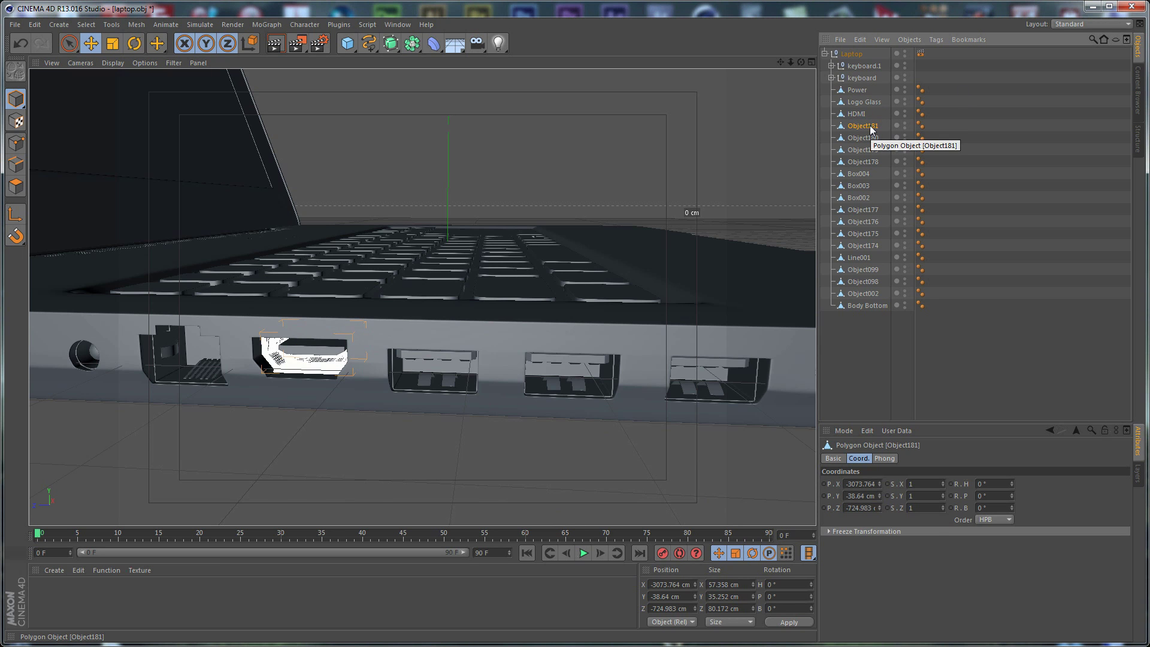
pyautogui.doubleClick(870, 127)
pyautogui.write('HDM')
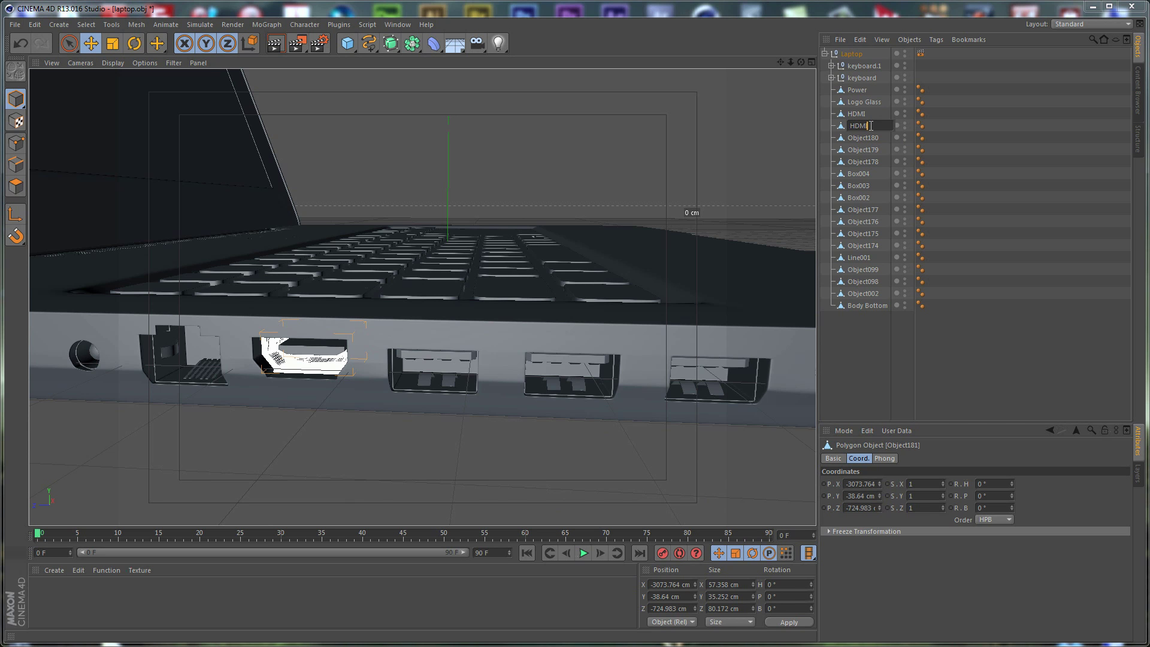
pyautogui.write('I')
pyautogui.press('Return')
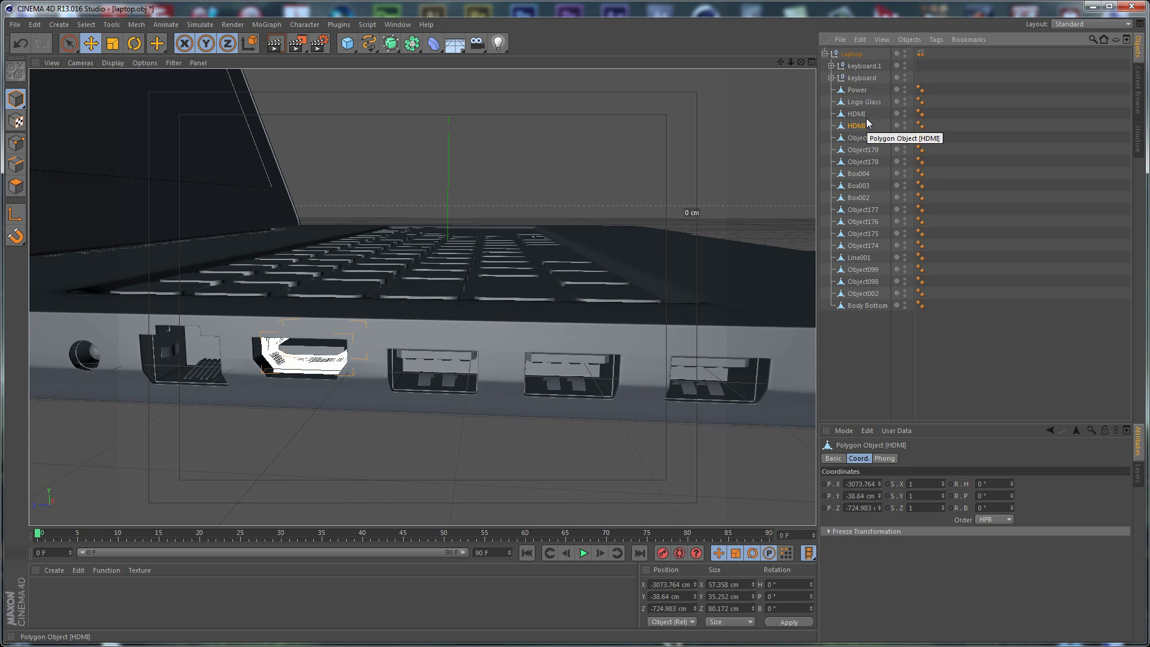
# Group the two HDMI parts and name the group HDMI.
pyautogui.keyDown('ctrl'); pyautogui.click(888, 114); pyautogui.keyUp('ctrl')
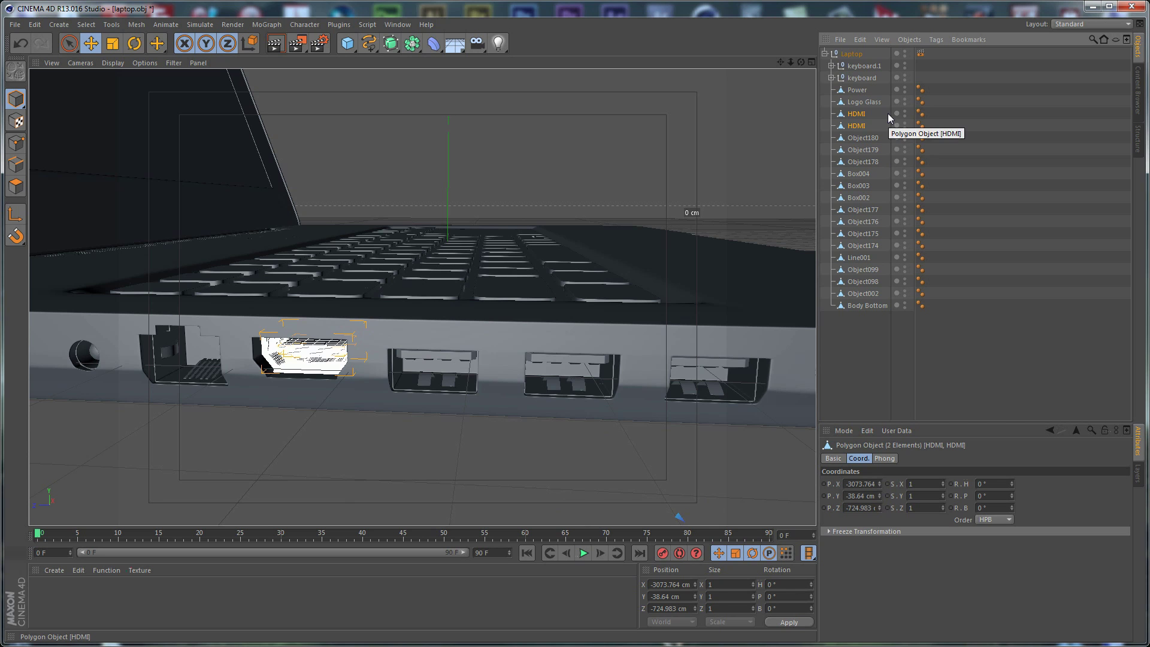
pyautogui.hotkey('alt', 'g')
pyautogui.doubleClick(857, 114)
pyautogui.write('HDMI')
pyautogui.press('Return')
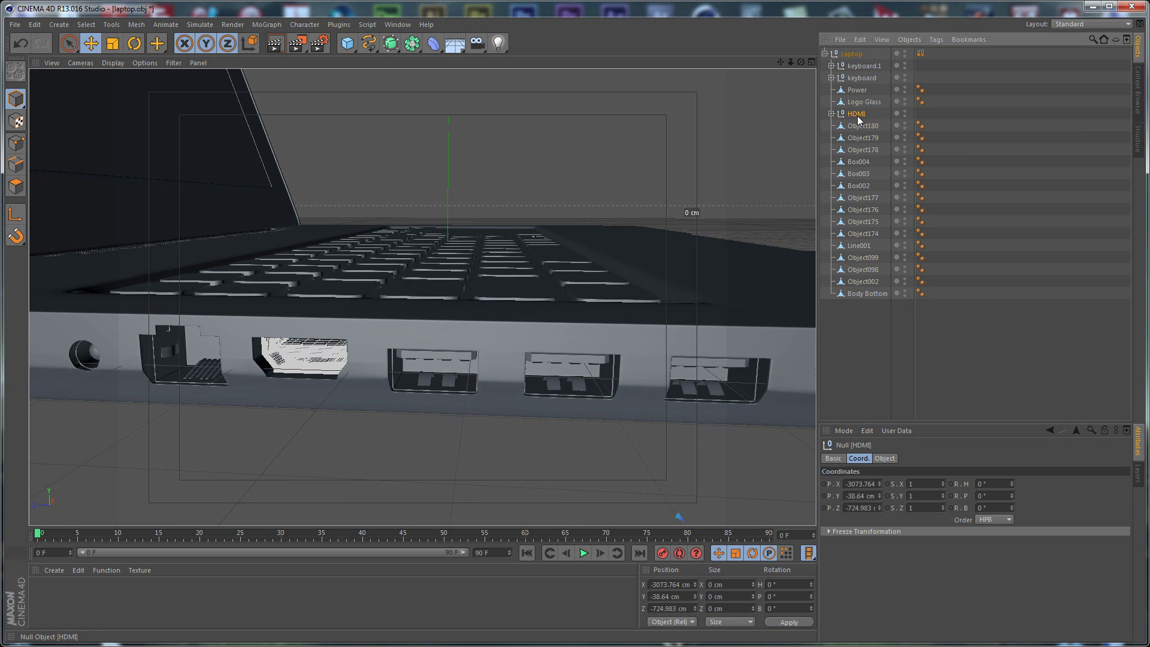
# Group Object178 and Box004, the USB port nearest the HDMI port, and name the group USB3.
pyautogui.click(861, 127)
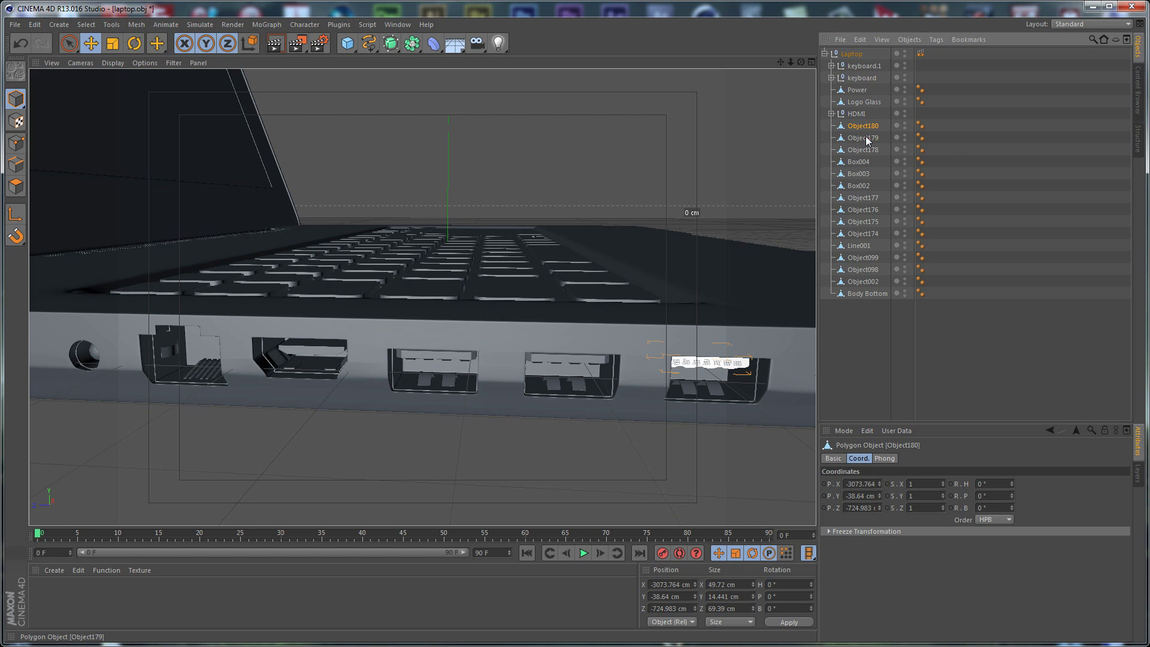
pyautogui.keyDown('ctrl'); pyautogui.click(865, 136); pyautogui.keyUp('ctrl')
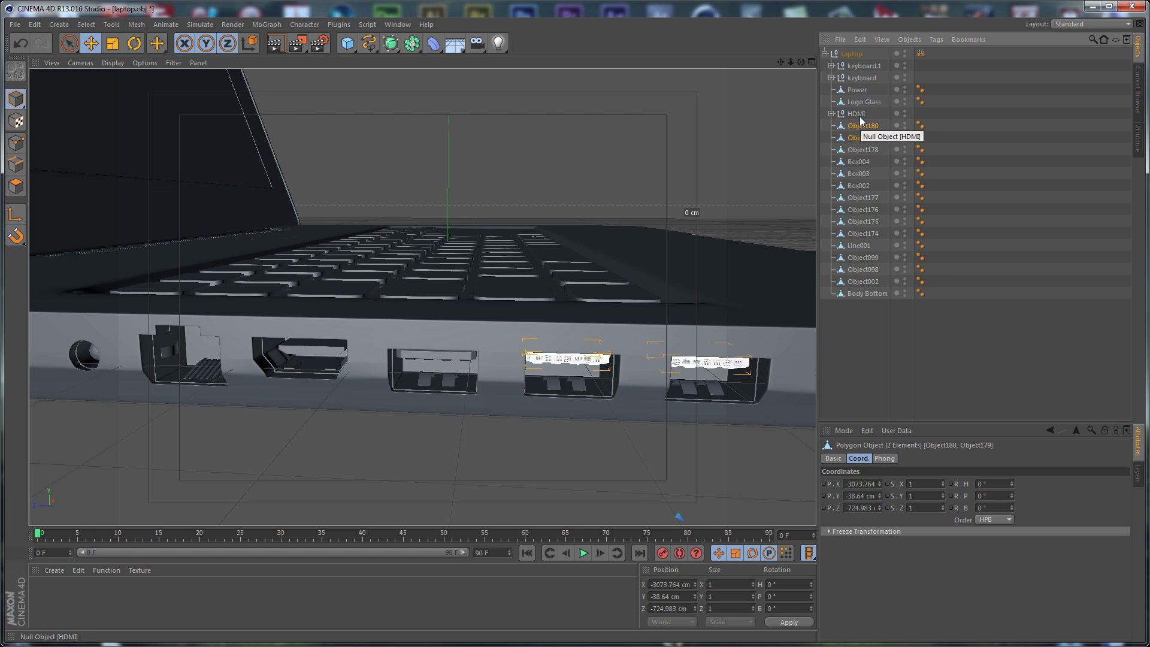
pyautogui.click(861, 116)
pyautogui.click(865, 126)
pyautogui.click(865, 161)
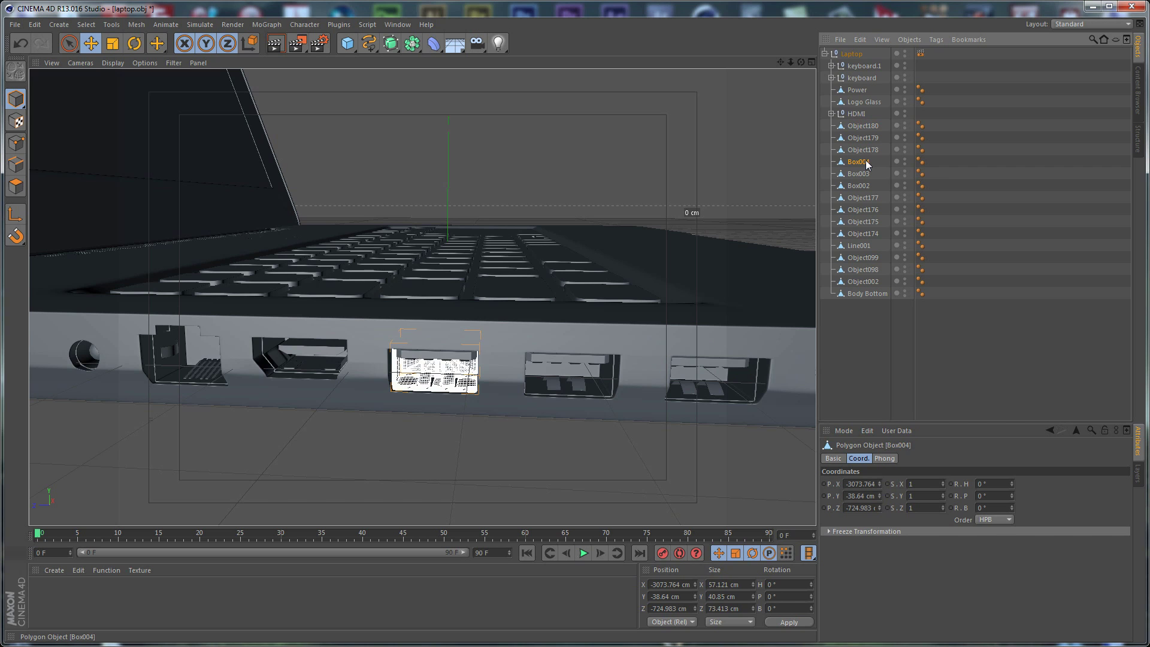
pyautogui.keyDown('ctrl'); pyautogui.click(867, 151); pyautogui.keyUp('ctrl')
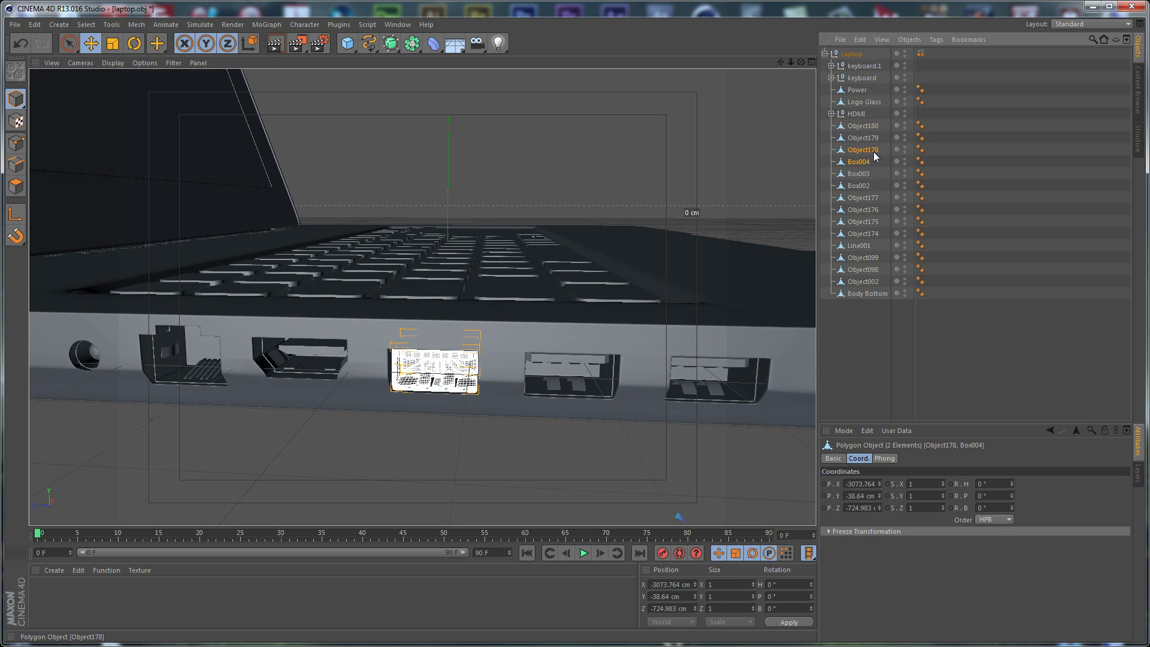
pyautogui.hotkey('alt', 'g')
pyautogui.doubleClick(853, 150)
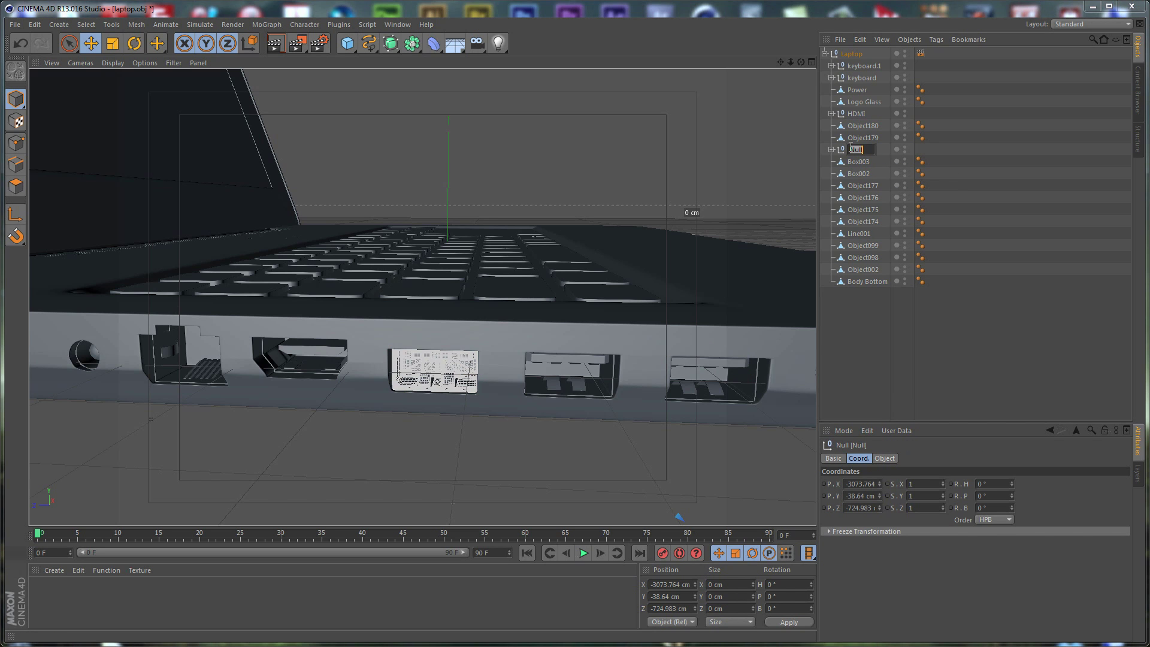
pyautogui.write('USB3')
pyautogui.press('Return')
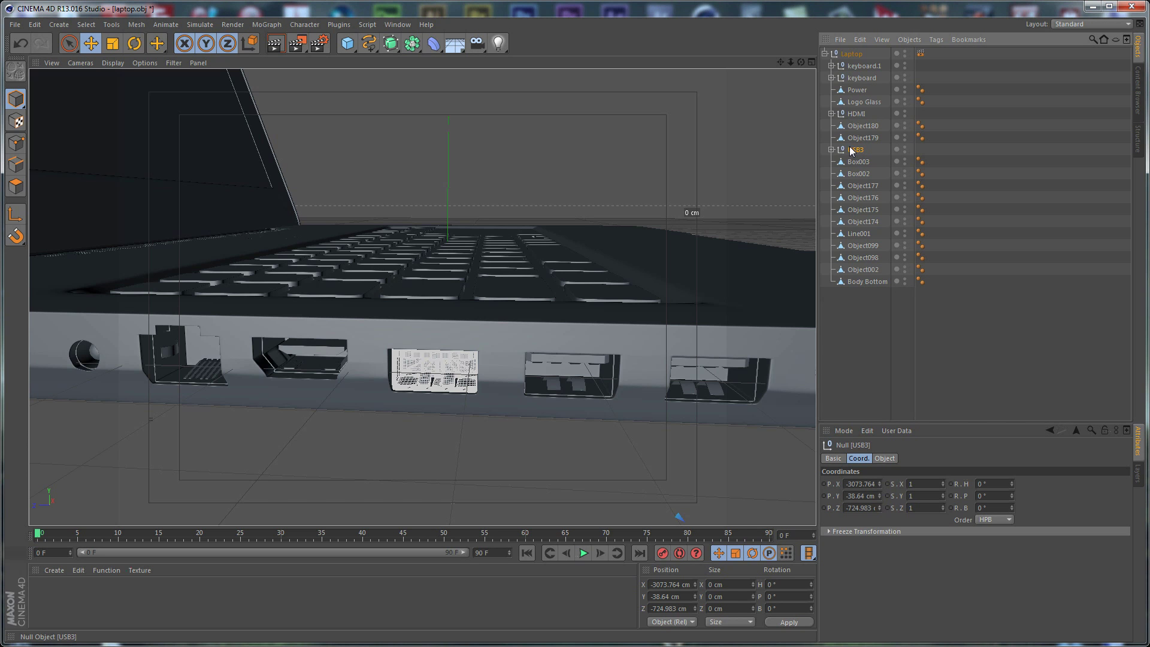
# Group the middle USB port's parts, Object179 and Box003, and name the group USB 2.
pyautogui.click(862, 138)
pyautogui.keyDown('ctrl'); pyautogui.click(859, 162); pyautogui.keyUp('ctrl')
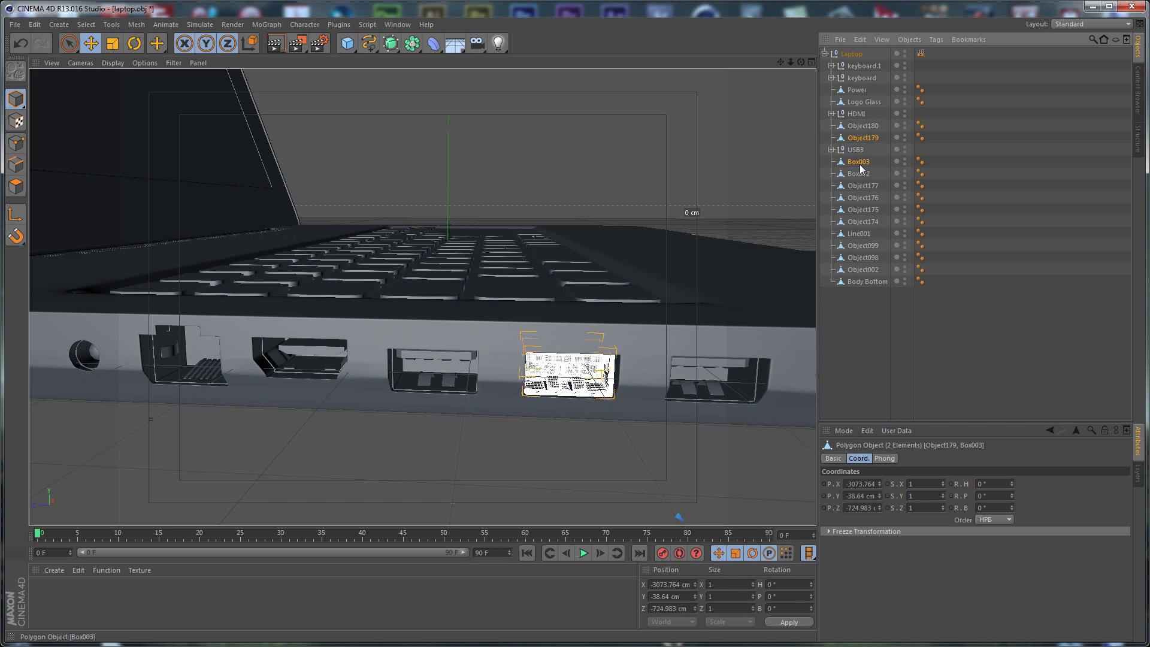
pyautogui.hotkey('alt', 'g')
pyautogui.doubleClick(855, 138)
pyautogui.write('USB 2')
pyautogui.press('Return')
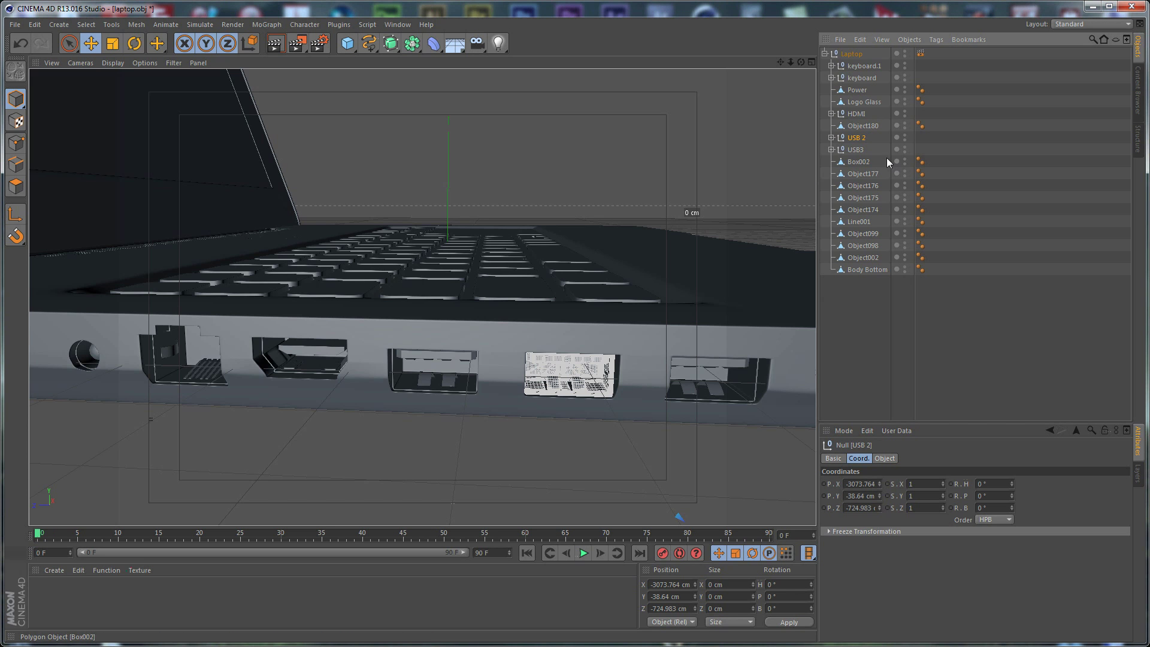
# Add a space to the USB3 group's name so it reads USB 3.
pyautogui.click(863, 150)
pyautogui.doubleClick(861, 150)
pyautogui.doubleClick(863, 150)
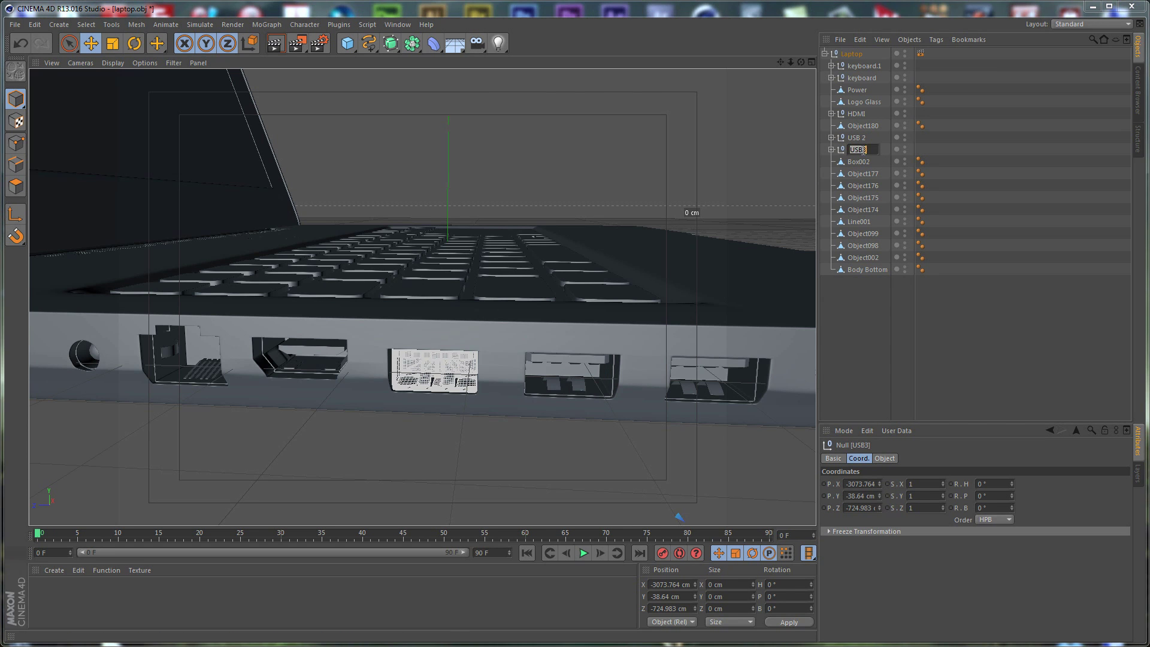
pyautogui.click(875, 150)
pyautogui.press('Left')
pyautogui.press('Return')
# Group the last USB port's parts, Box002 and Object180, and name the group USB 1.
pyautogui.click(869, 162)
pyautogui.keyDown('ctrl'); pyautogui.click(860, 125); pyautogui.keyUp('ctrl')
pyautogui.hotkey('alt', 'g')
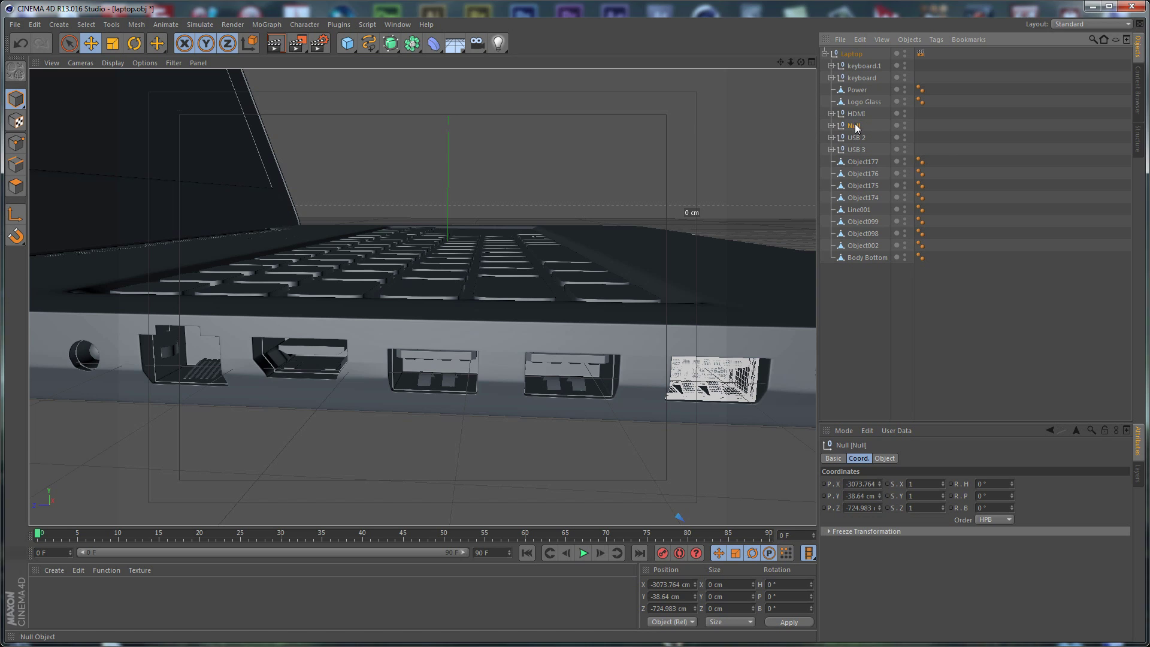
pyautogui.doubleClick(855, 126)
pyautogui.write('USB 1')
pyautogui.press('Return')
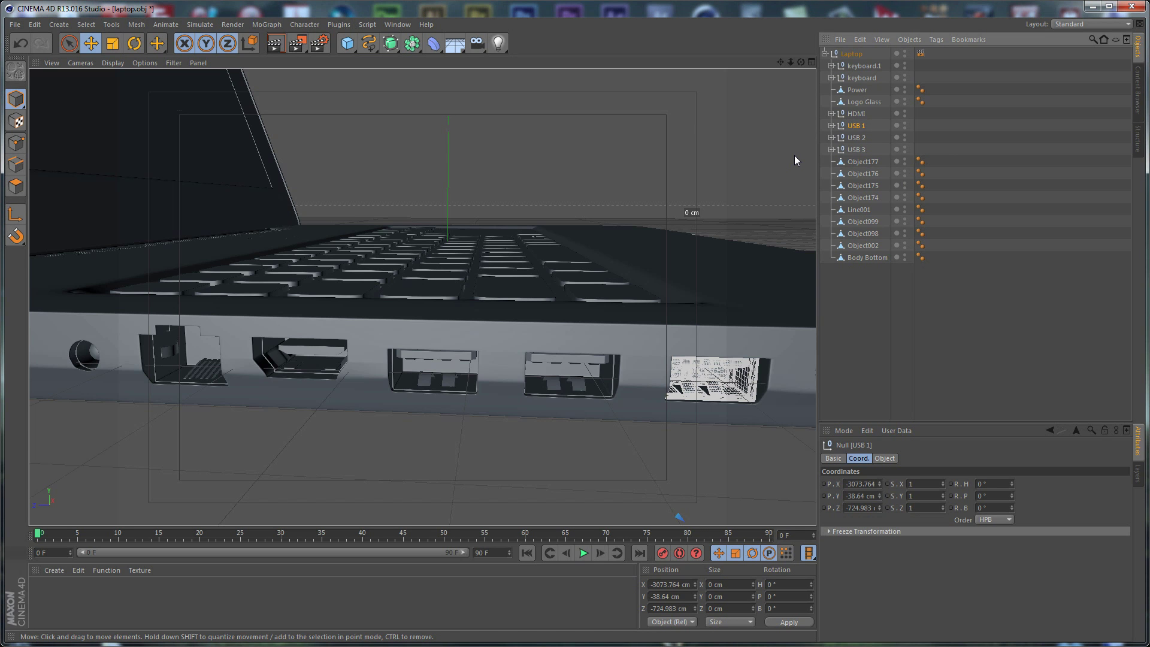
# Hide the Logo Glass object and rename Object099, the round piece beneath it, as LOGO BASE.
pyautogui.doubleClick(905, 101)
pyautogui.keyDown('alt'); pyautogui.moveTo(249, 142); pyautogui.dragTo(185, 255); pyautogui.keyUp('alt')
pyautogui.keyDown('alt'); pyautogui.moveTo(270, 288); pyautogui.dragTo(441, 323, button='right'); pyautogui.keyUp('alt')
pyautogui.click(440, 327)
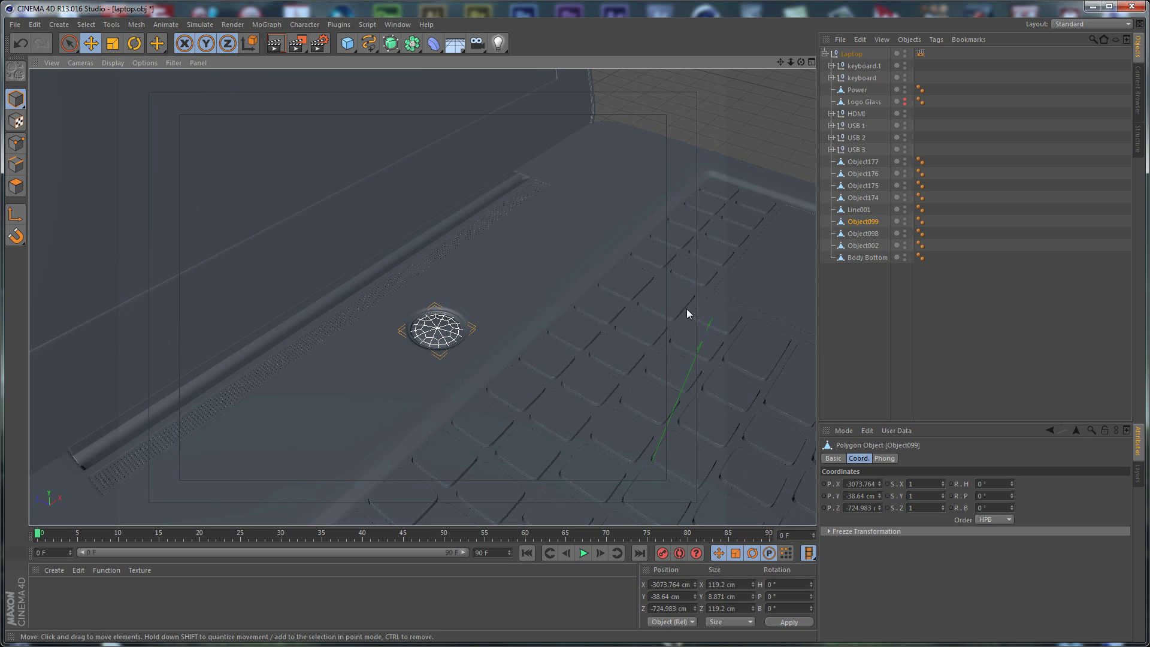
pyautogui.doubleClick(872, 222)
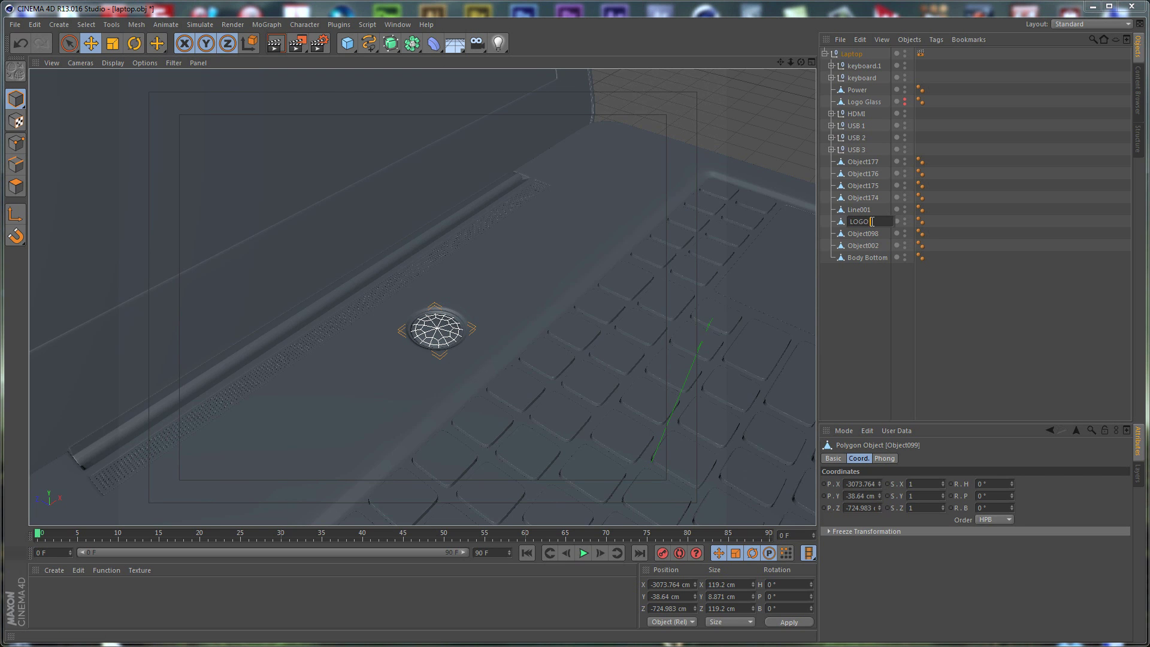
pyautogui.write('LOGO BASE')
pyautogui.press('Return')
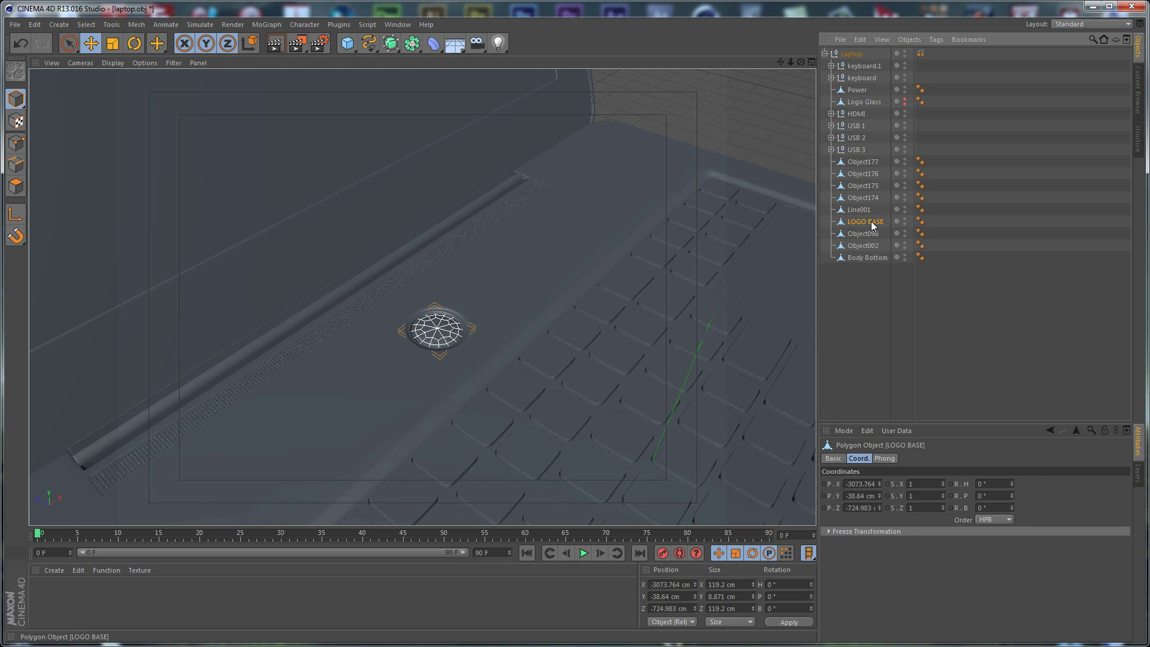
# Group LOGO BASE with Logo Glass, name the group LOGO, and make Logo Glass visible again.
pyautogui.keyDown('ctrl'); pyautogui.click(868, 101); pyautogui.keyUp('ctrl')
pyautogui.hotkey('alt', 'g')
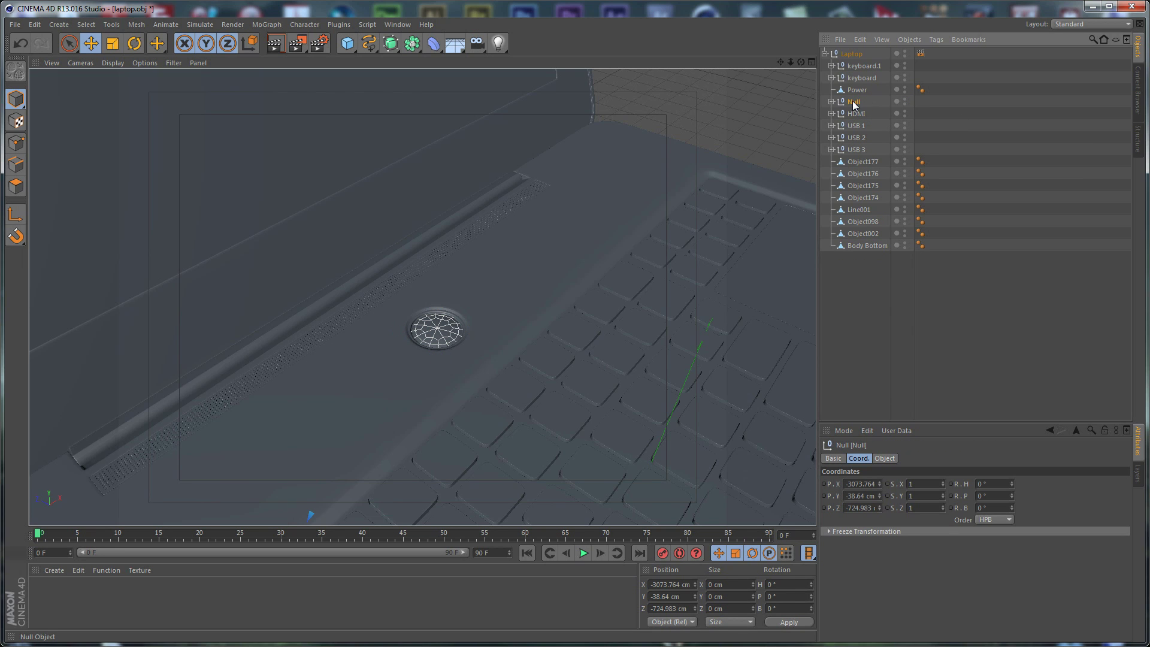
pyautogui.doubleClick(856, 101)
pyautogui.press('BackSpace')
pyautogui.press('Return')
pyautogui.click(831, 101)
pyautogui.click(968, 108)
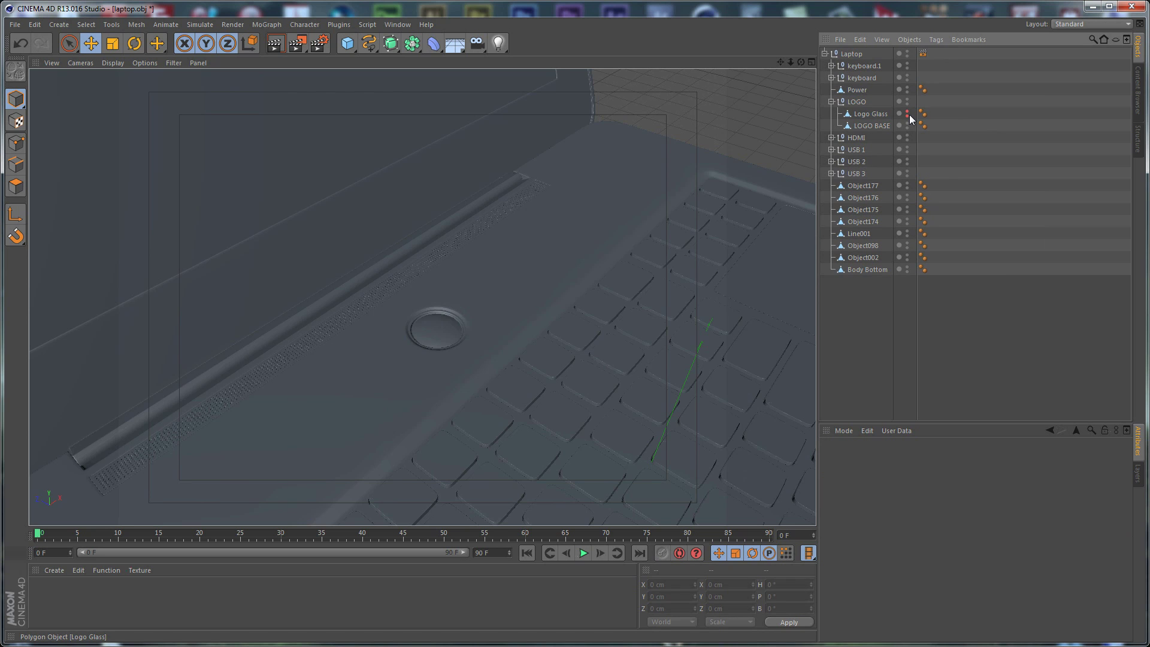
pyautogui.scroll(-3, 369, 320)
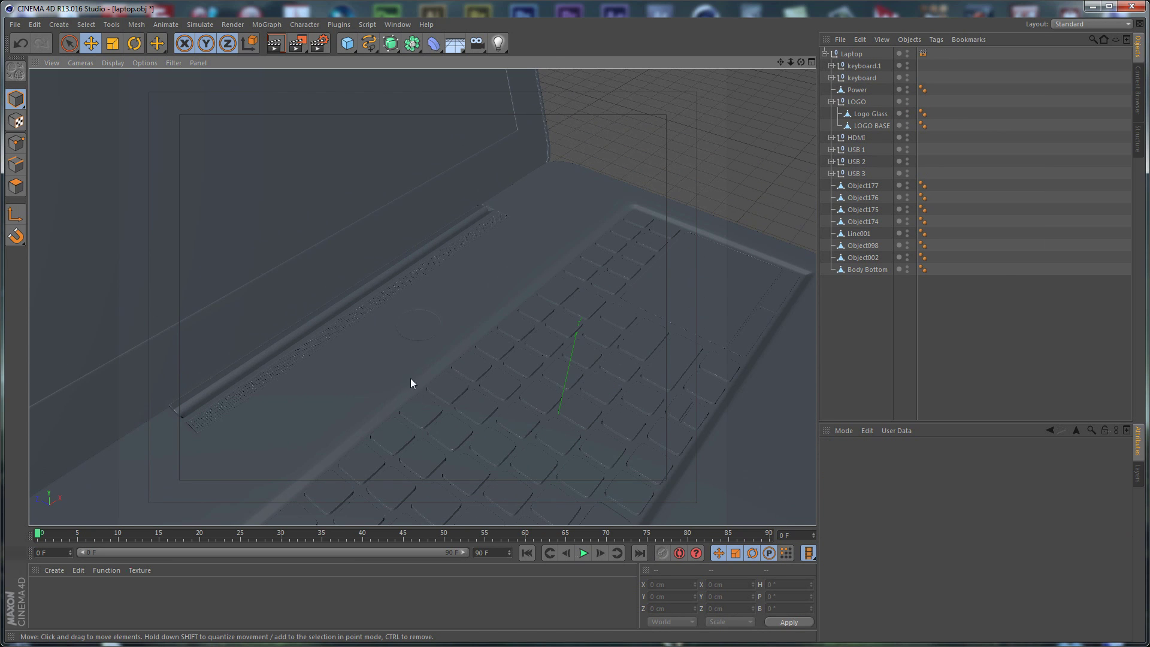
# Rename Object177, the display panel in the laptop's lid, as Screen.
pyautogui.click(865, 187)
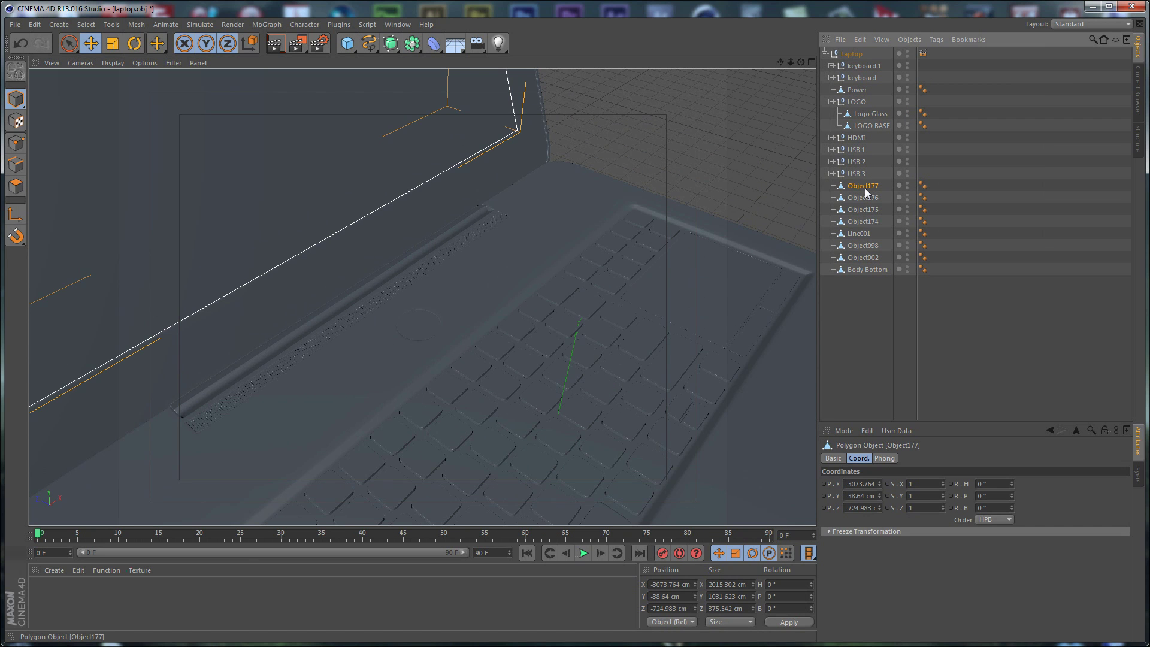
pyautogui.scroll(-5, 423, 204)
pyautogui.keyDown('alt'); pyautogui.moveTo(484, 225); pyautogui.dragTo(723, 245); pyautogui.keyUp('alt')
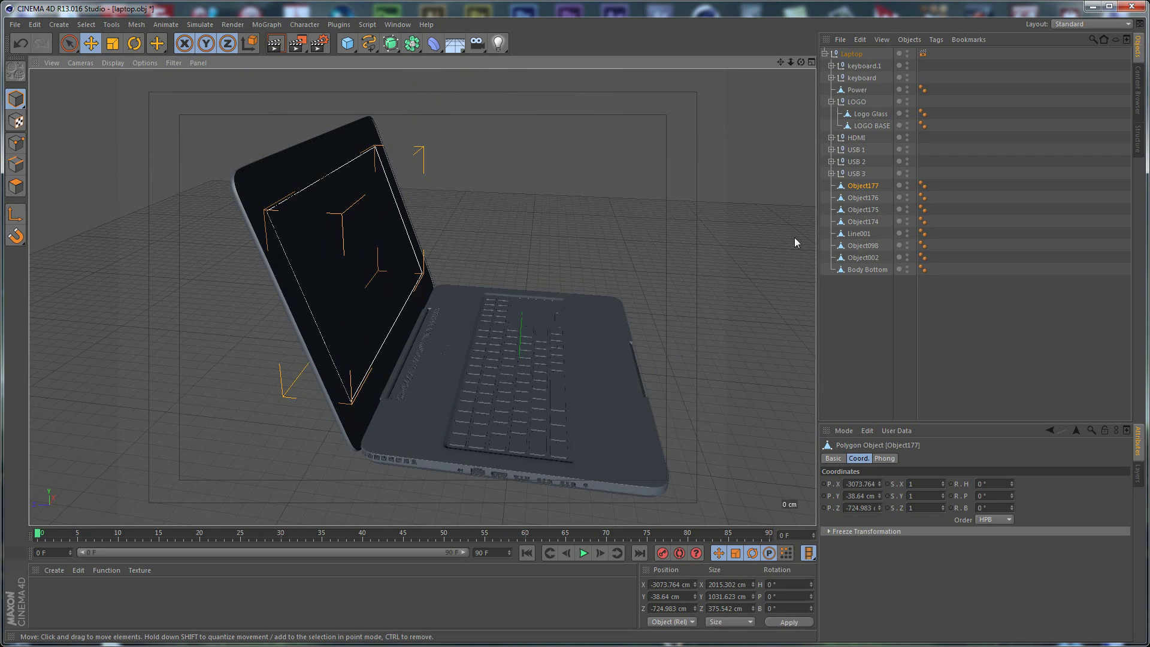
pyautogui.doubleClick(866, 185)
pyautogui.write('Sc')
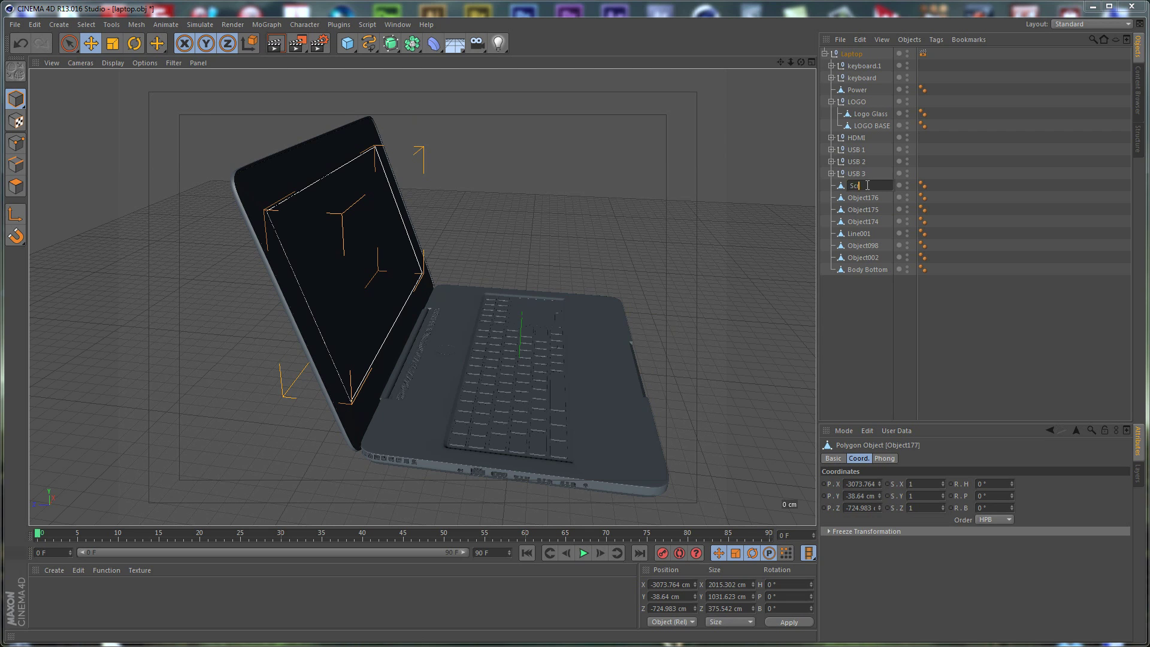
pyautogui.write('reen')
pyautogui.press('Return')
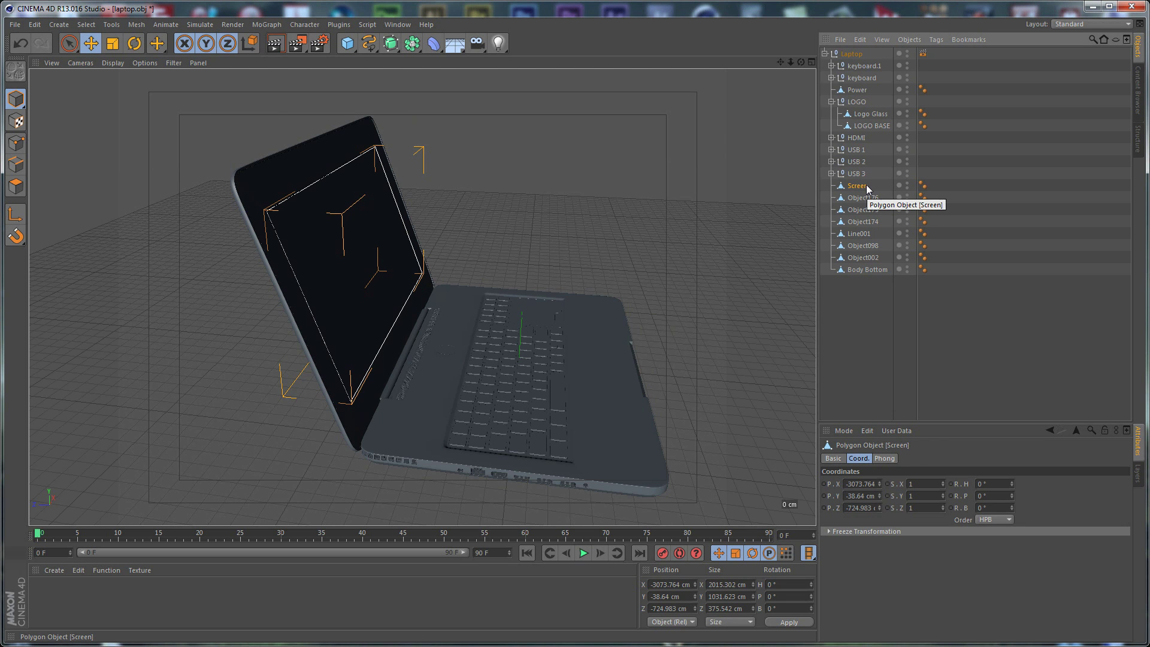
# Add an External Compositing tag to the Screen object and enable the tag's Solid option.
pyautogui.rightClick(862, 188)
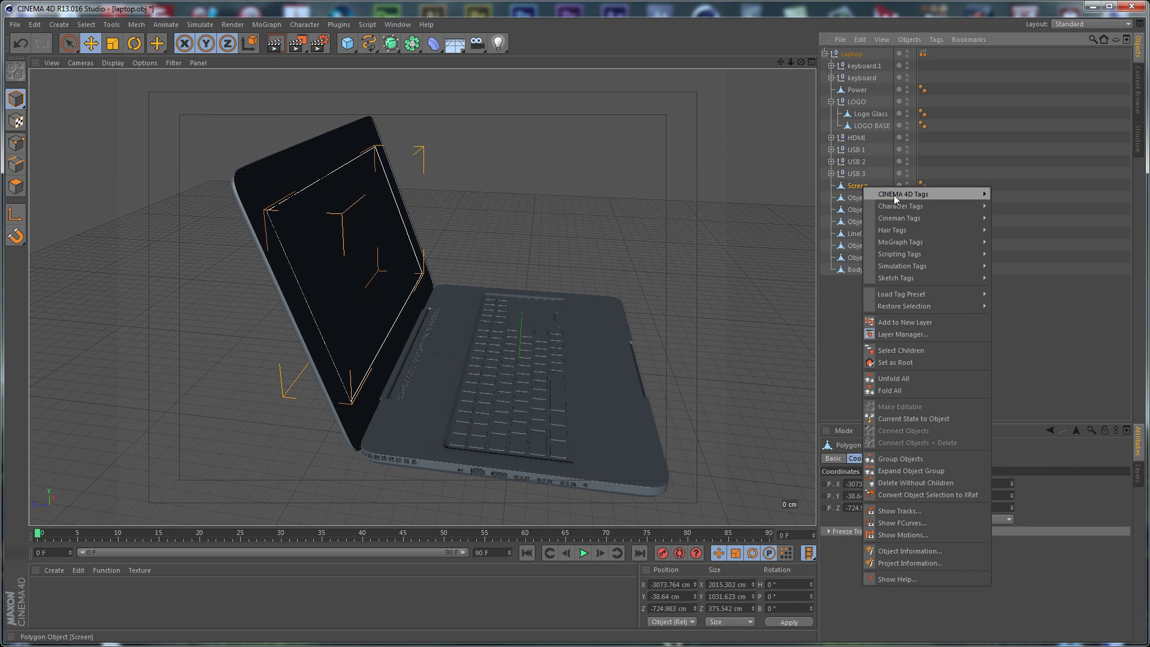
pyautogui.moveTo(894, 195)
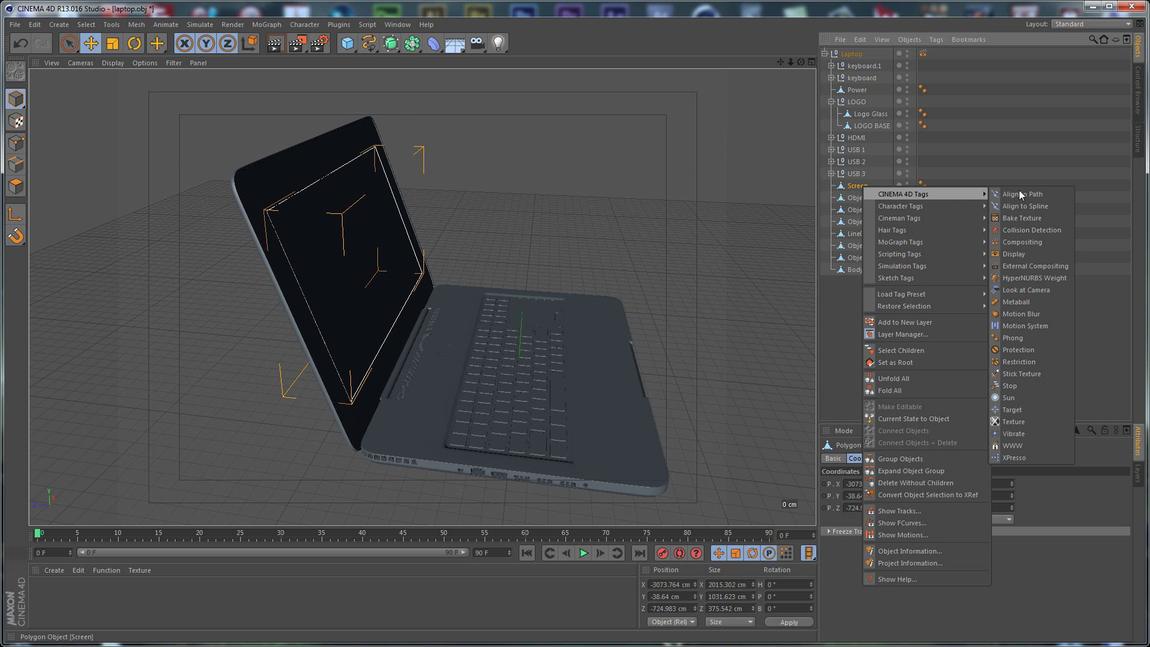
pyautogui.click(1043, 267)
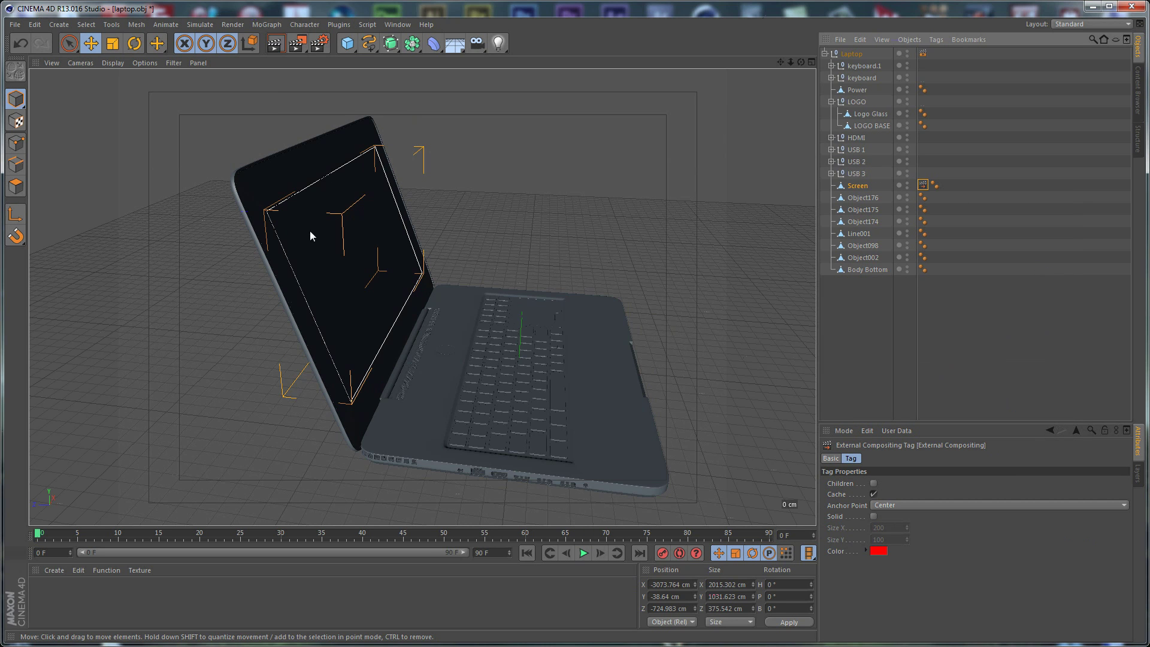
pyautogui.click(874, 517)
pyautogui.doubleClick(892, 543)
pyautogui.write('20')
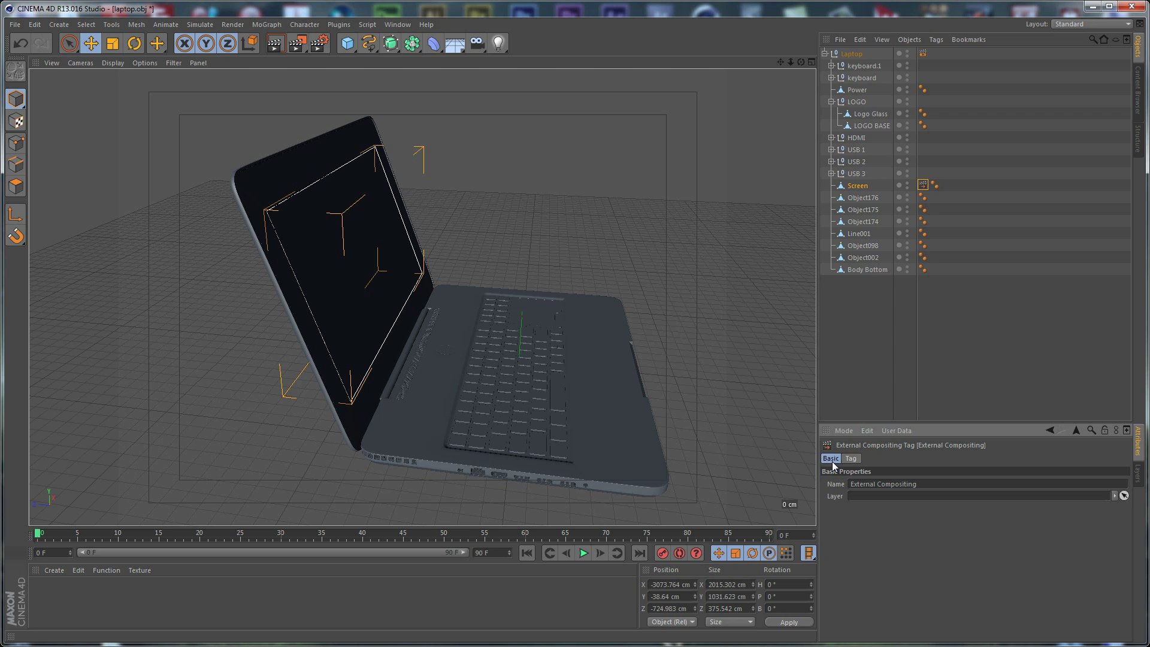
pyautogui.click(990, 356)
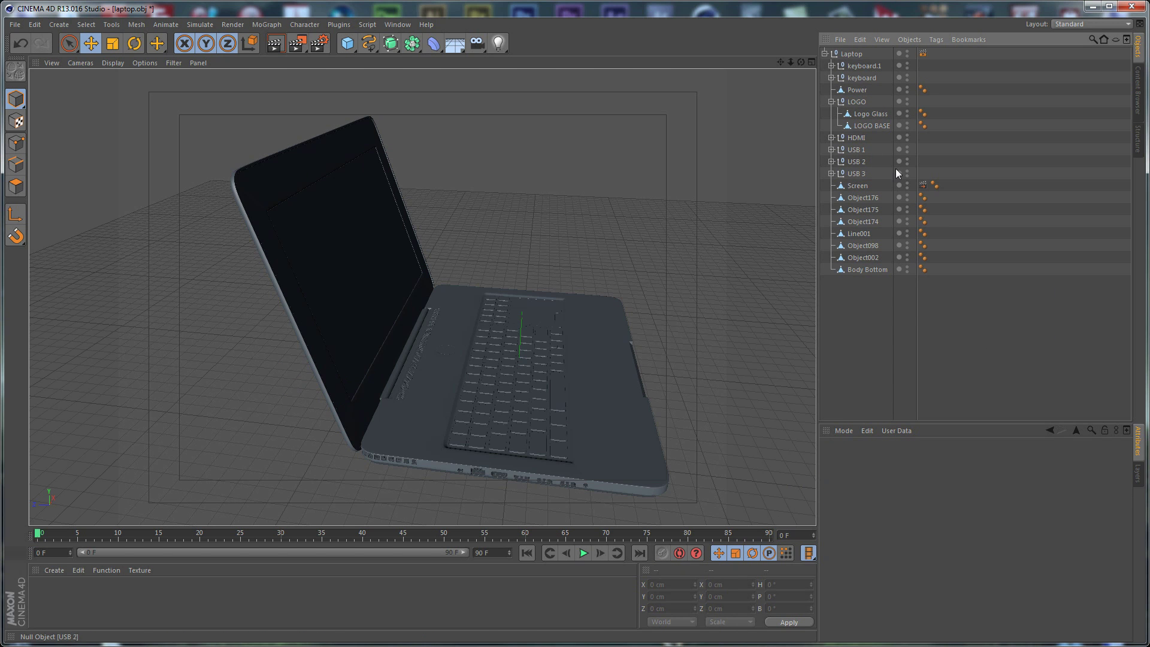
# Rename Object176, the network port beside the HDMI port, as LAN.
pyautogui.click(869, 197)
pyautogui.keyDown('alt'); pyautogui.moveTo(575, 323); pyautogui.dragTo(593, 384); pyautogui.keyUp('alt')
pyautogui.scroll(5, 483, 445)
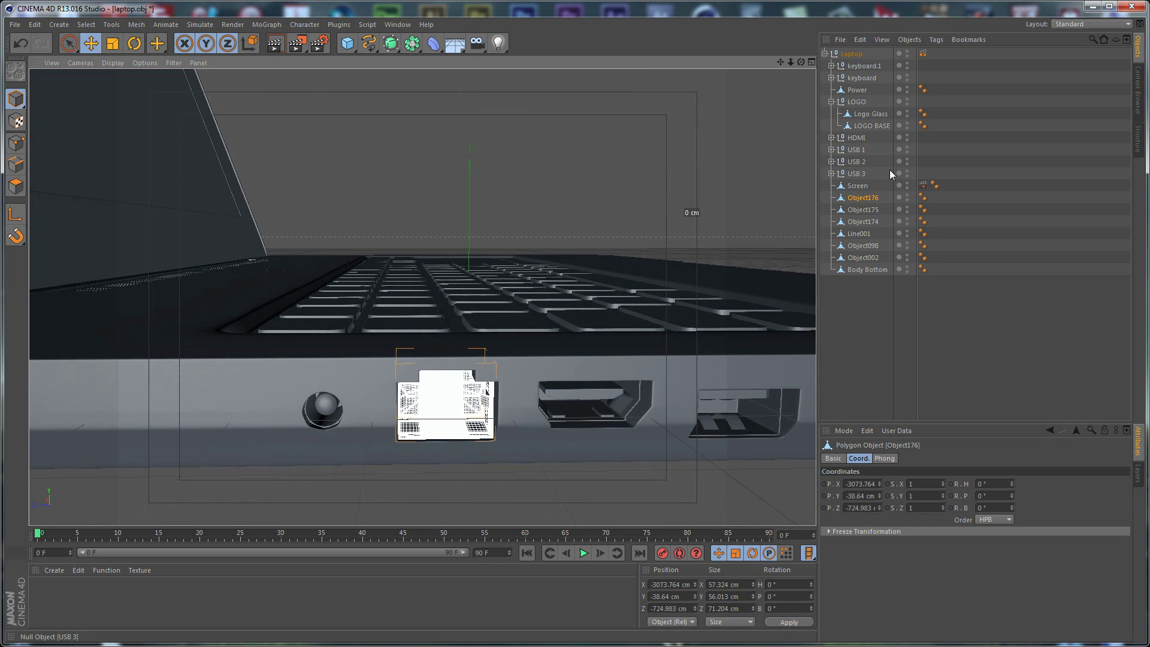
pyautogui.doubleClick(864, 198)
pyautogui.write('LAN')
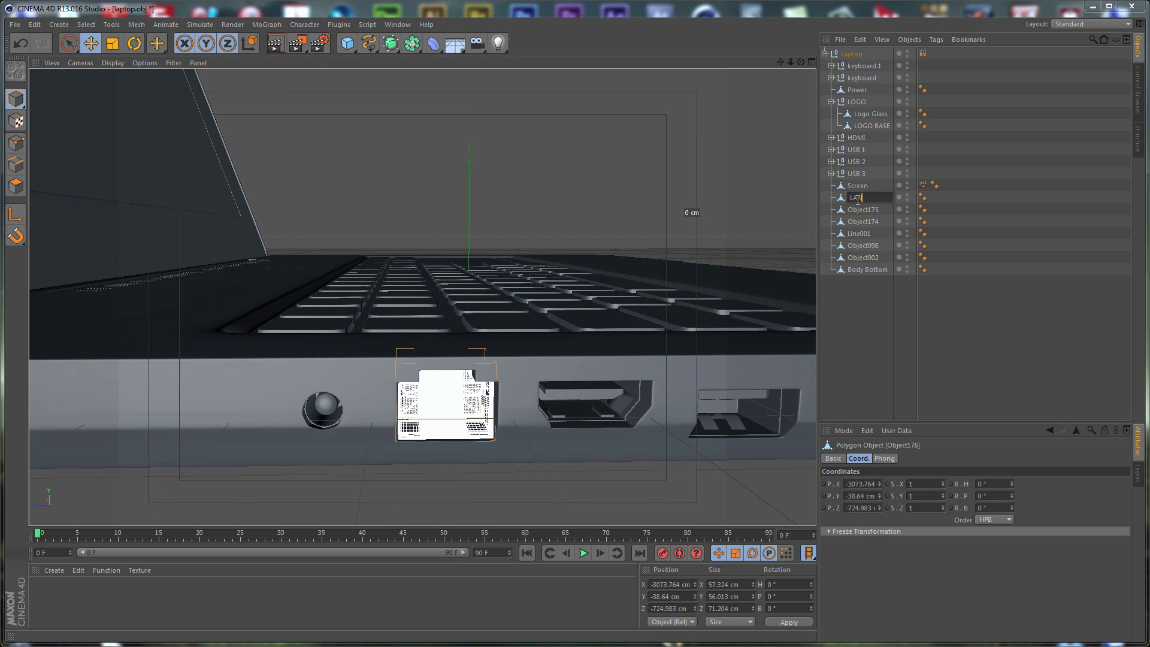
pyautogui.press('Return')
# Group the side vent parts, Object175 and Object174, and name the group Cooler.
pyautogui.click(860, 209)
pyautogui.keyDown('alt'); pyautogui.moveTo(509, 371); pyautogui.dragTo(113, 195); pyautogui.keyUp('alt')
pyautogui.keyDown('alt'); pyautogui.moveTo(370, 223); pyautogui.dragTo(112, 198); pyautogui.keyUp('alt')
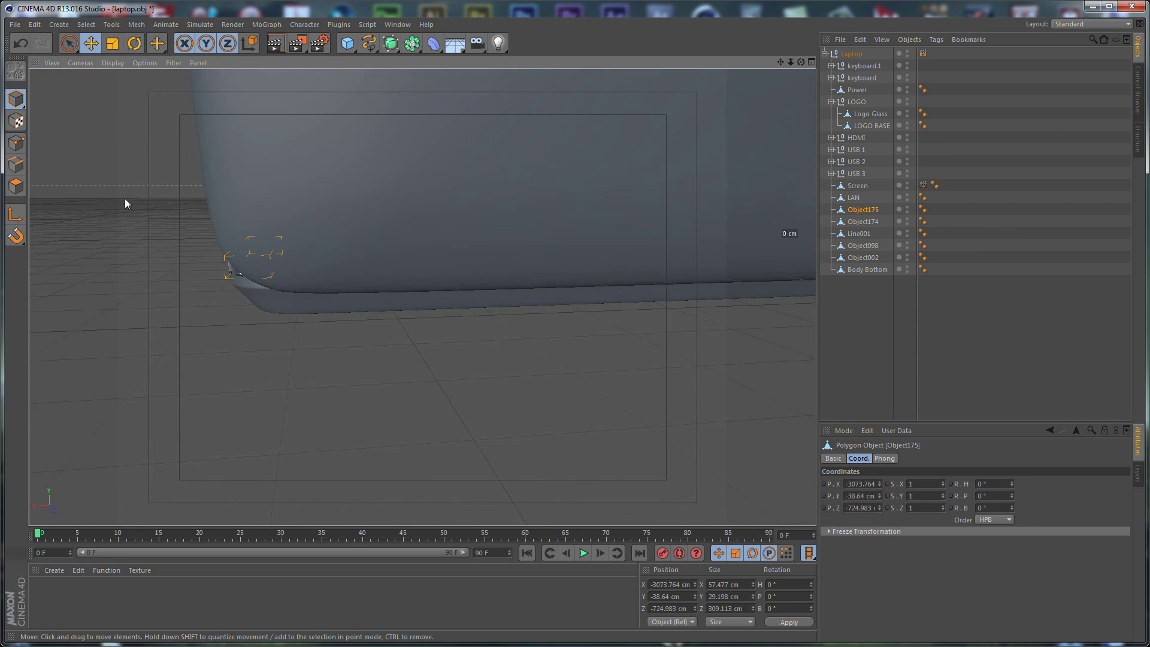
pyautogui.keyDown('alt'); pyautogui.moveTo(355, 268); pyautogui.dragTo(659, 277); pyautogui.keyUp('alt')
pyautogui.keyDown('alt'); pyautogui.moveTo(559, 261); pyautogui.dragTo(419, 294); pyautogui.keyUp('alt')
pyautogui.keyDown('alt'); pyautogui.moveTo(280, 255); pyautogui.dragTo(463, 306); pyautogui.keyUp('alt')
pyautogui.scroll(-10, 462, 302)
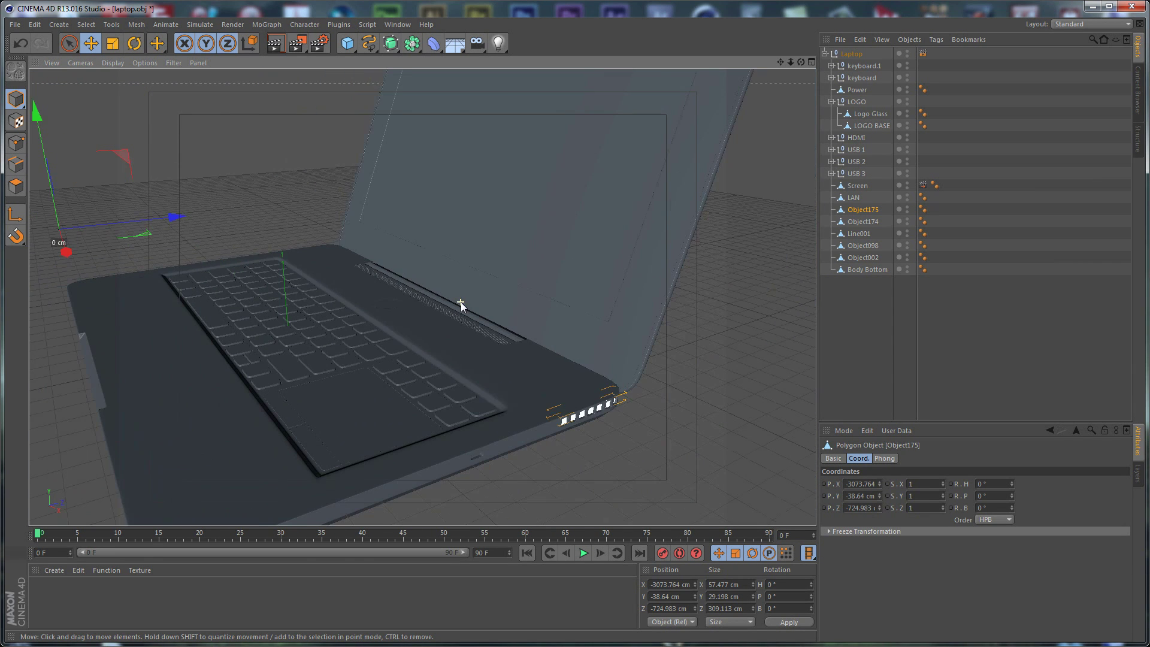
pyautogui.keyDown('ctrl'); pyautogui.click(871, 221); pyautogui.keyUp('ctrl')
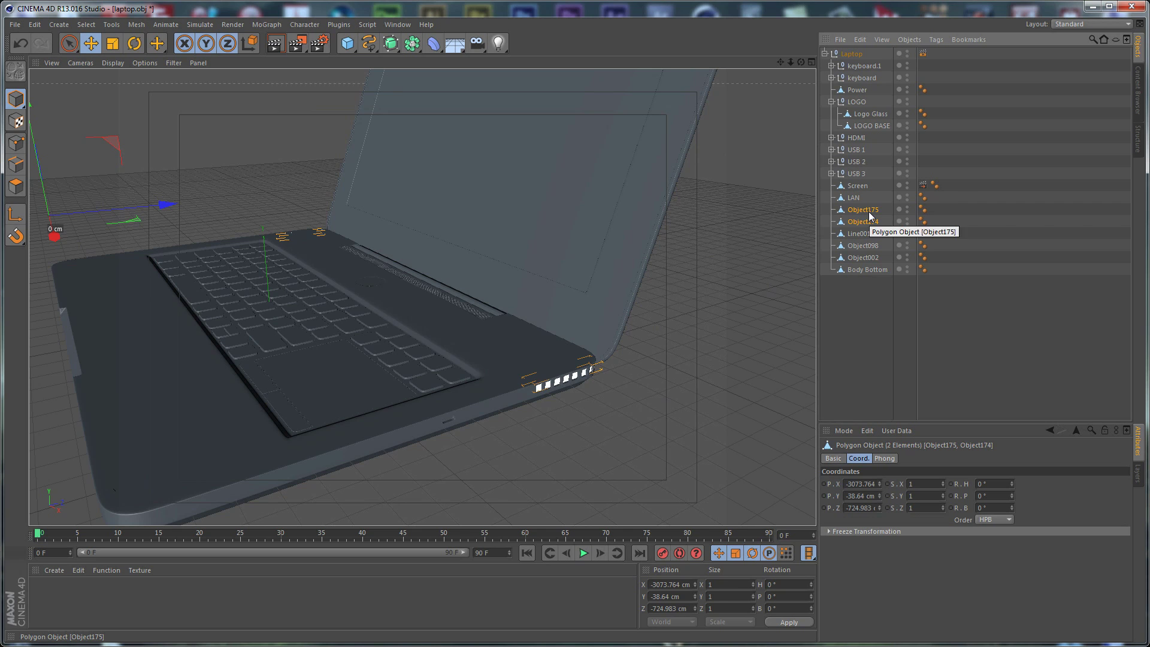
pyautogui.hotkey('alt', 'g')
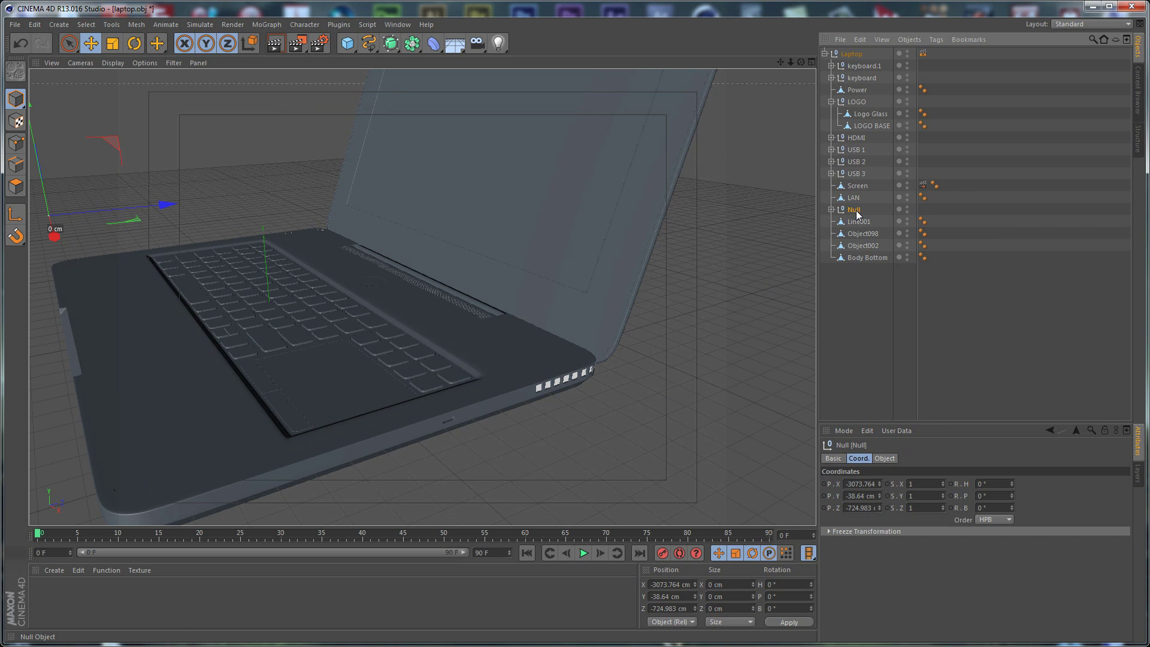
pyautogui.doubleClick(854, 209)
pyautogui.write('Cooler')
pyautogui.press('Return')
# Rename Line001, the lid frame around the screen, as Top Body.
pyautogui.keyDown('alt'); pyautogui.moveTo(566, 369); pyautogui.dragTo(439, 329); pyautogui.keyUp('alt')
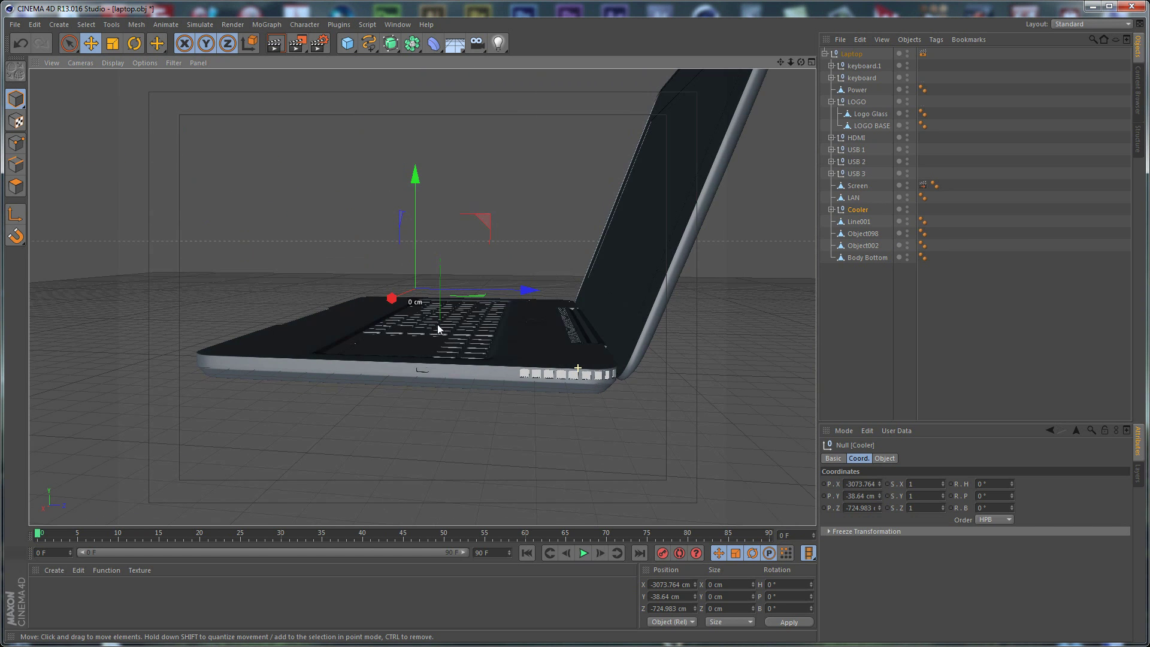
pyautogui.click(602, 454)
pyautogui.keyDown('alt'); pyautogui.moveTo(638, 380); pyautogui.dragTo(551, 348); pyautogui.keyUp('alt')
pyautogui.click(858, 222)
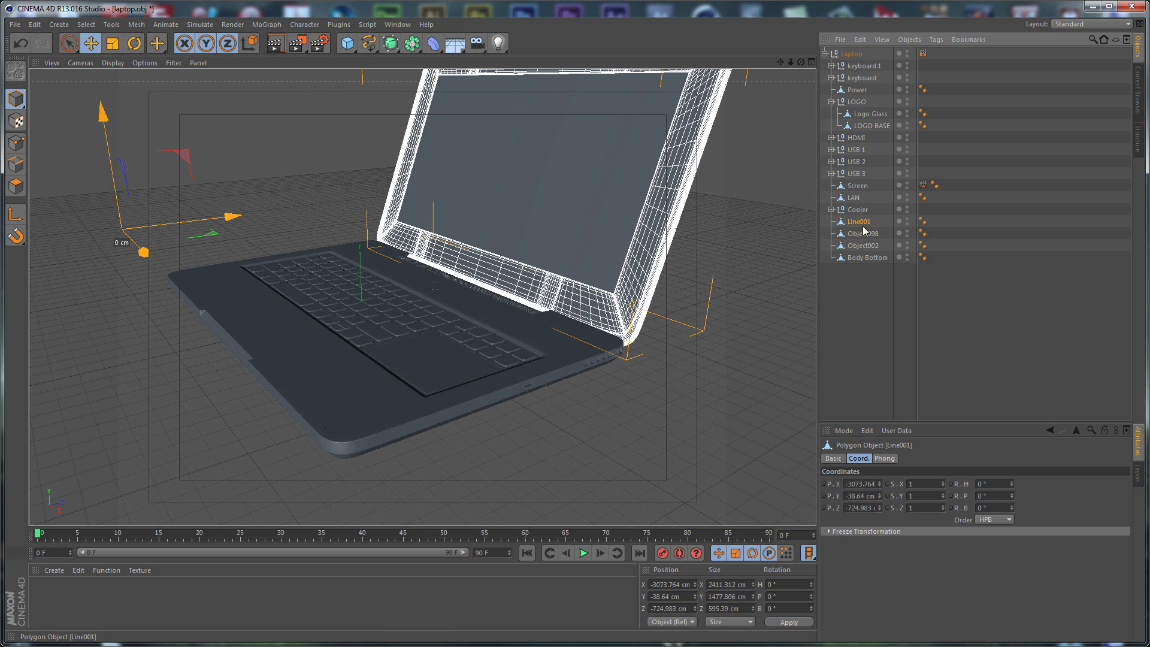
pyautogui.keyDown('alt'); pyautogui.moveTo(598, 242); pyautogui.dragTo(642, 218); pyautogui.keyUp('alt')
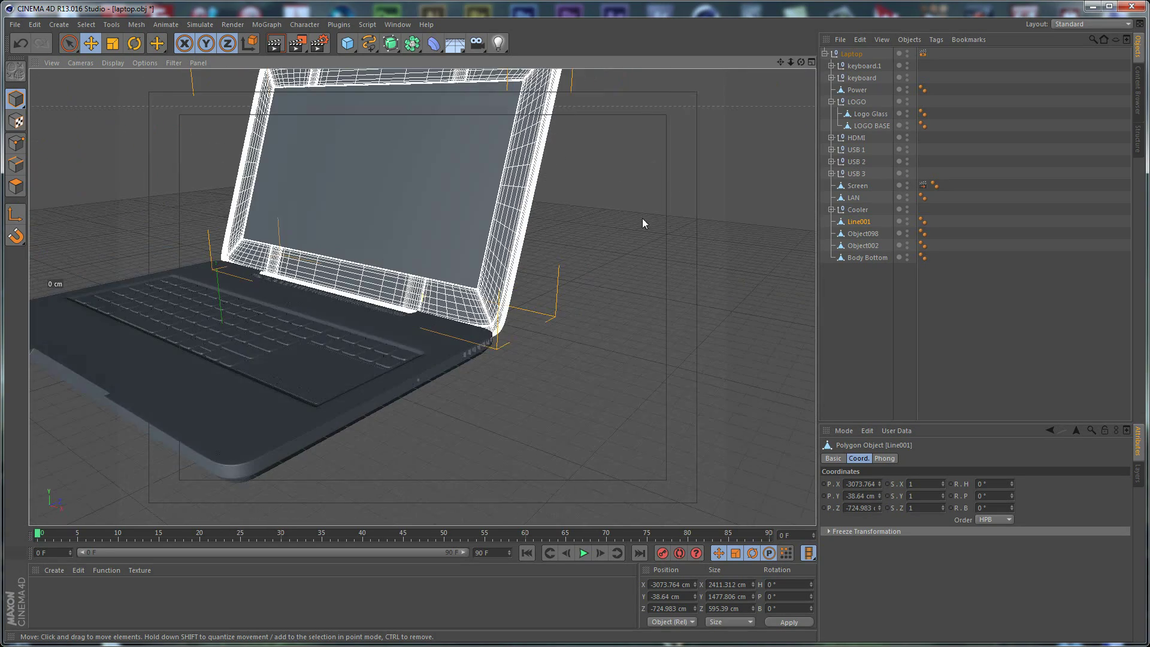
pyautogui.doubleClick(861, 223)
pyautogui.write('Top Body')
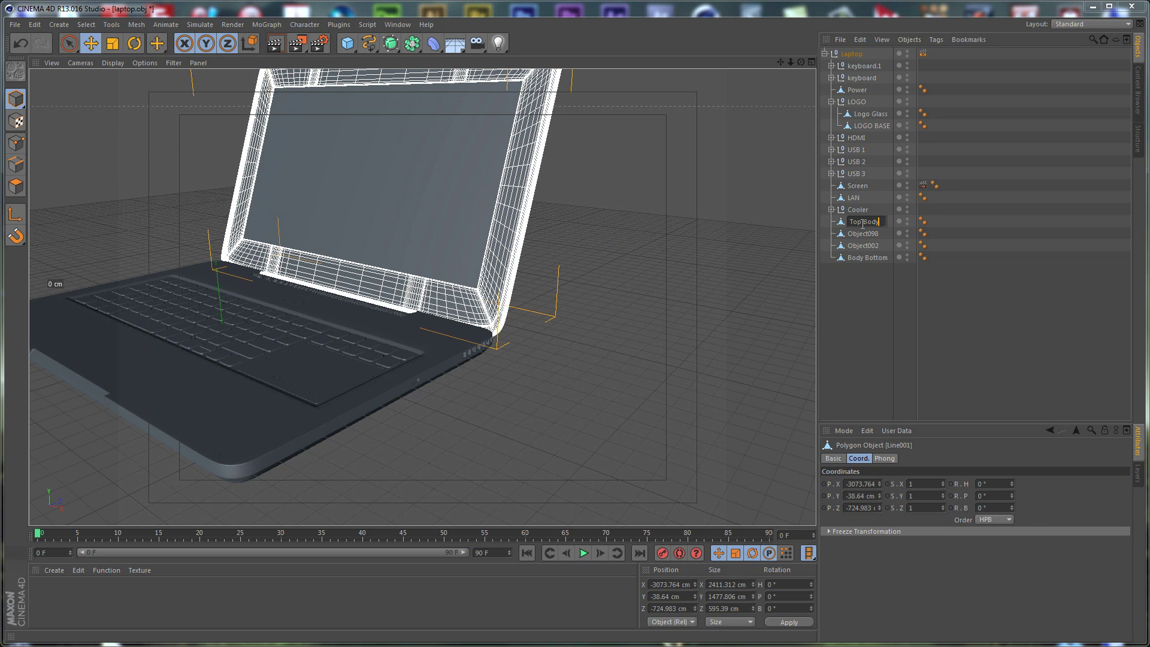
pyautogui.press('Return')
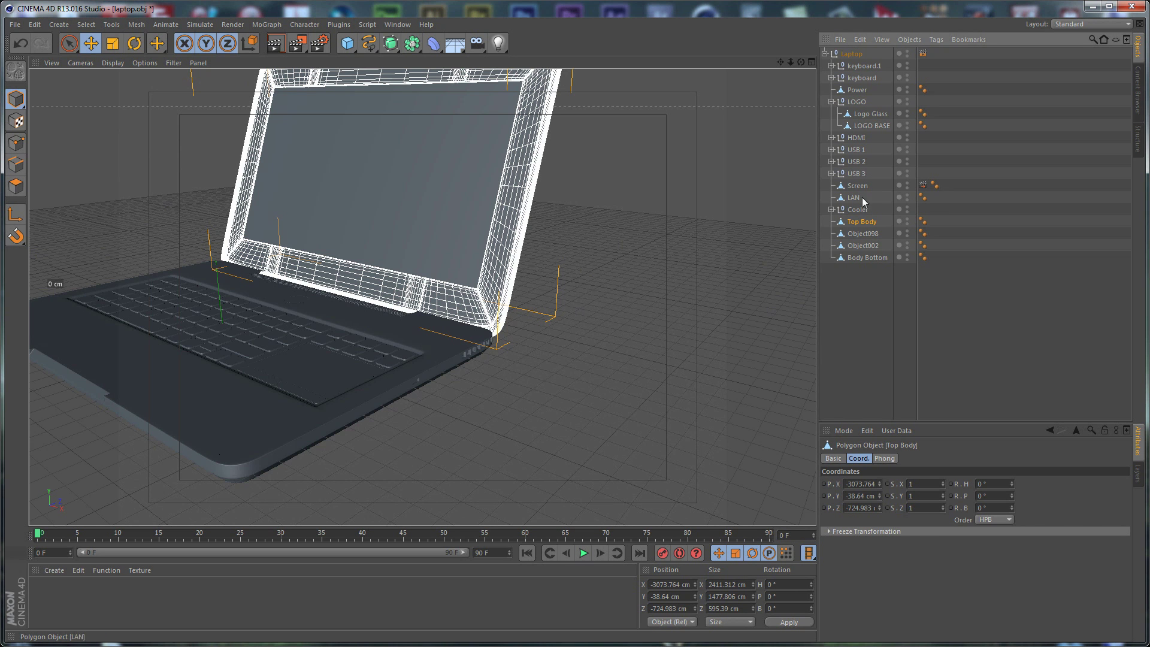
# Move Screen directly below Top Body in the hierarchy, group the two objects, and name the group Top Part.
pyautogui.moveTo(863, 234); pyautogui.dragTo(863, 228)
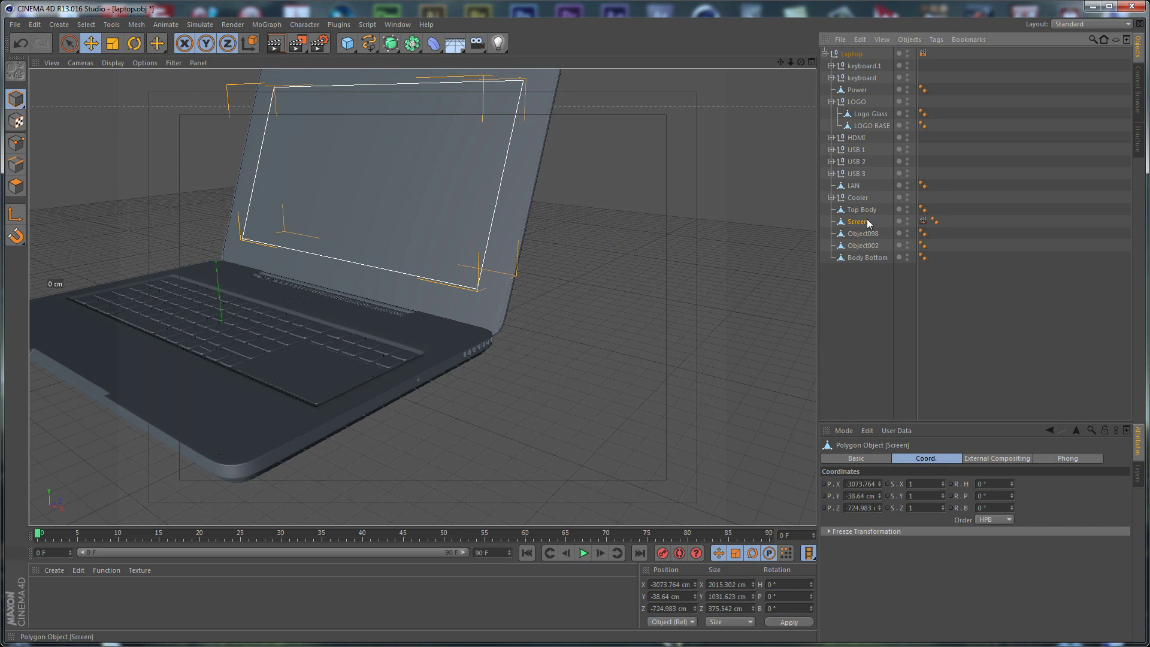
pyautogui.keyDown('ctrl'); pyautogui.click(864, 209); pyautogui.keyUp('ctrl')
pyautogui.hotkey('alt', 'g')
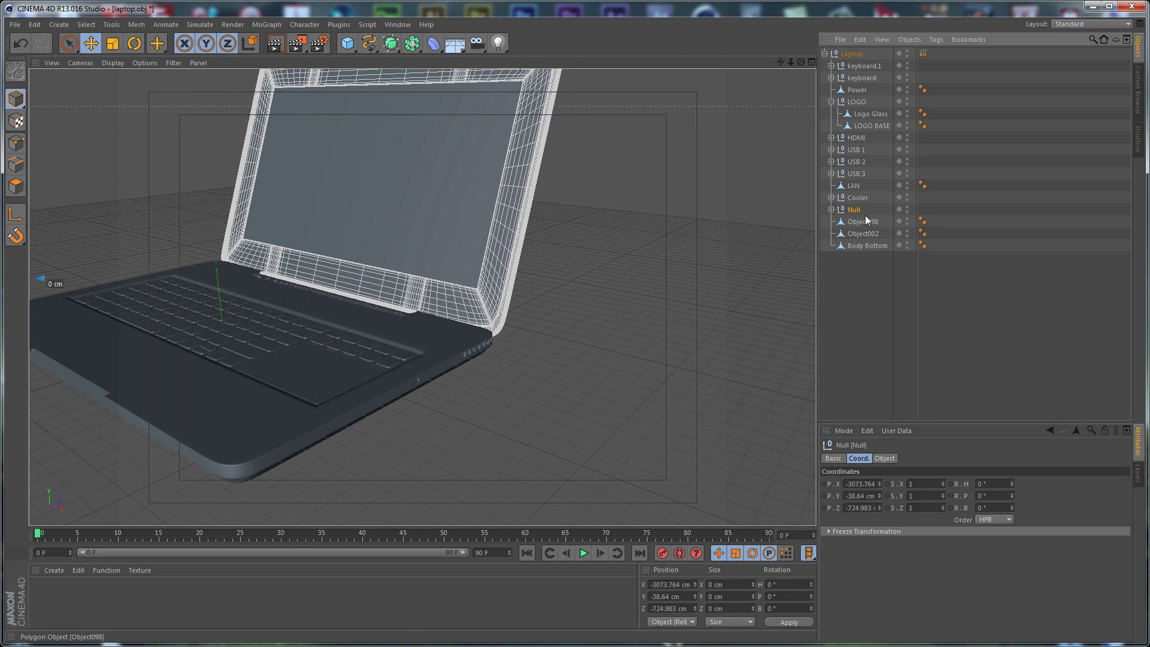
pyautogui.doubleClick(856, 210)
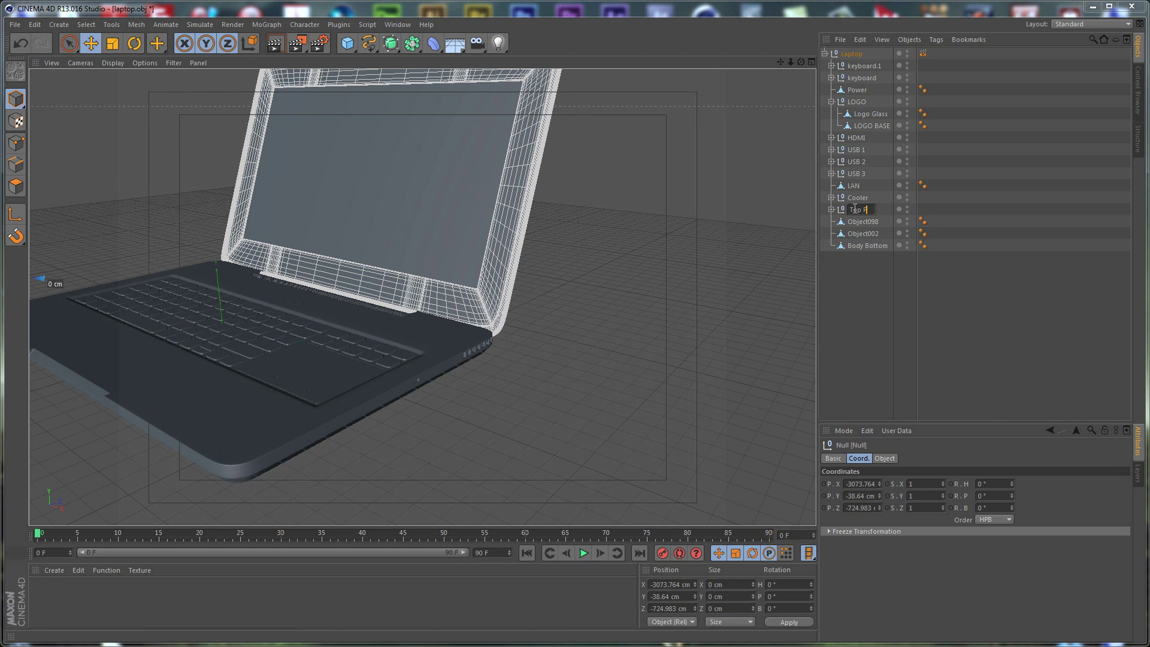
pyautogui.write('Top Part')
pyautogui.press('Return')
# Rename Object098, the round audio socket beside the USB ports, as jack.
pyautogui.click(864, 221)
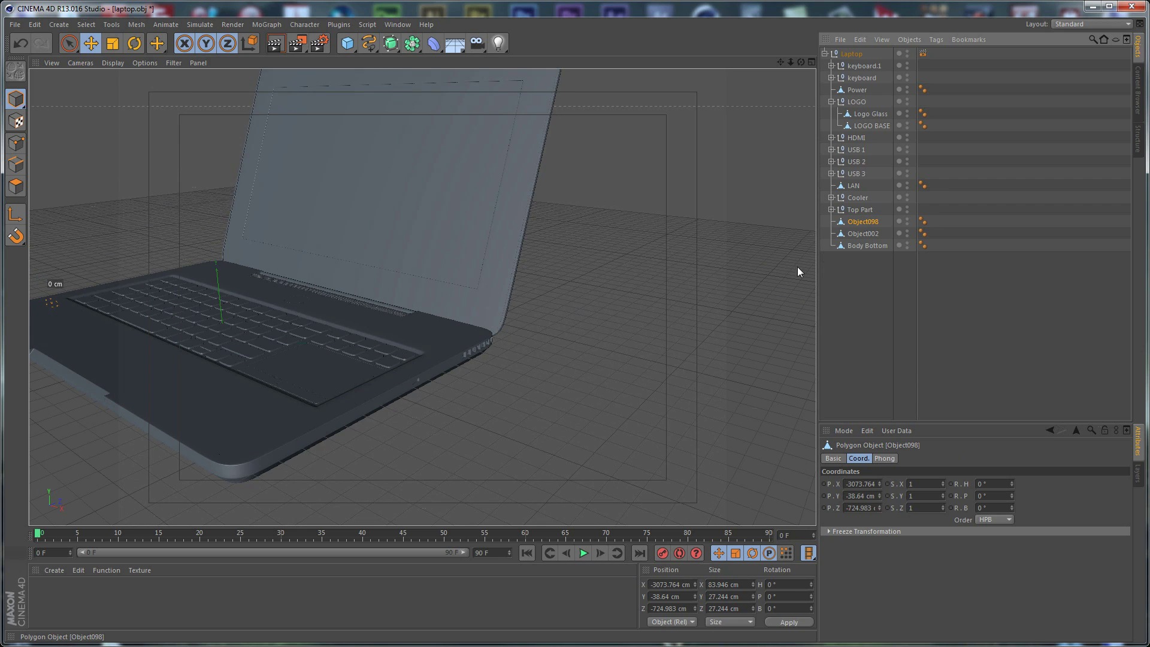
pyautogui.keyDown('alt'); pyautogui.moveTo(447, 343); pyautogui.dragTo(470, 296); pyautogui.keyUp('alt')
pyautogui.scroll(10, 386, 332)
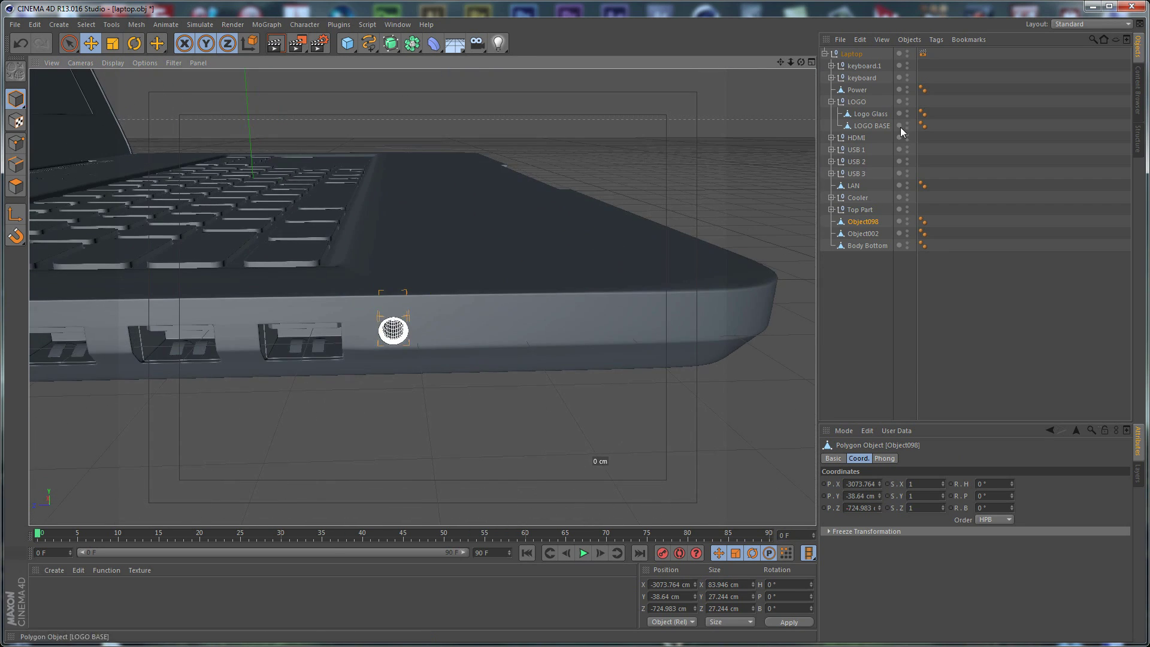
pyautogui.doubleClick(864, 221)
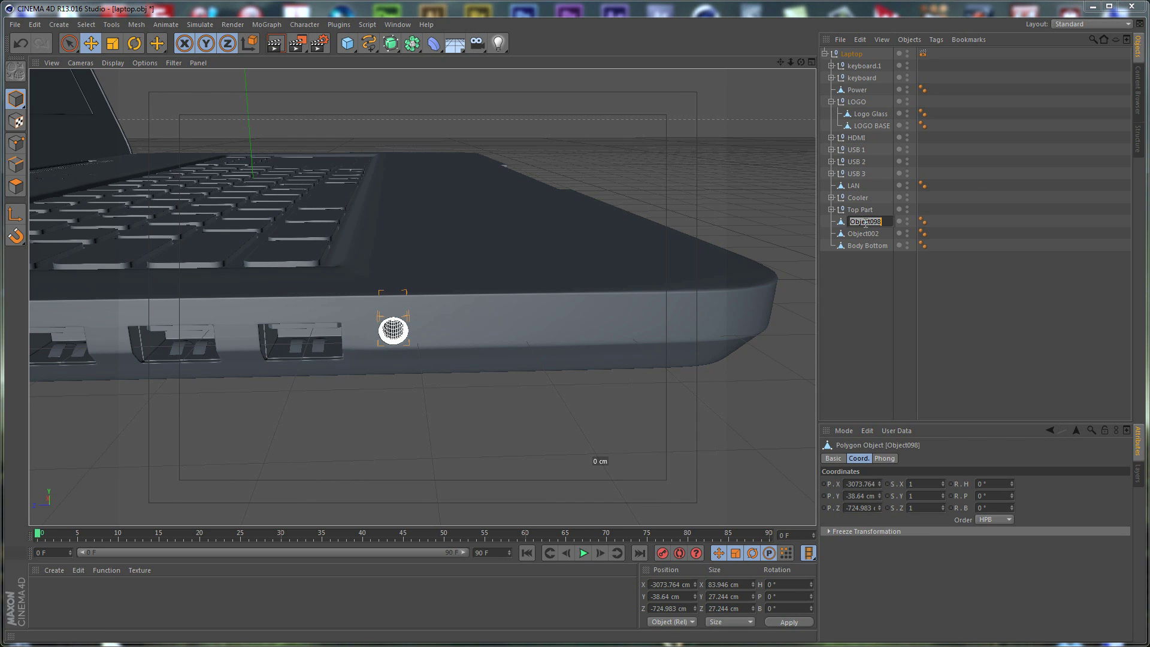
pyautogui.write('jack')
pyautogui.press('Return')
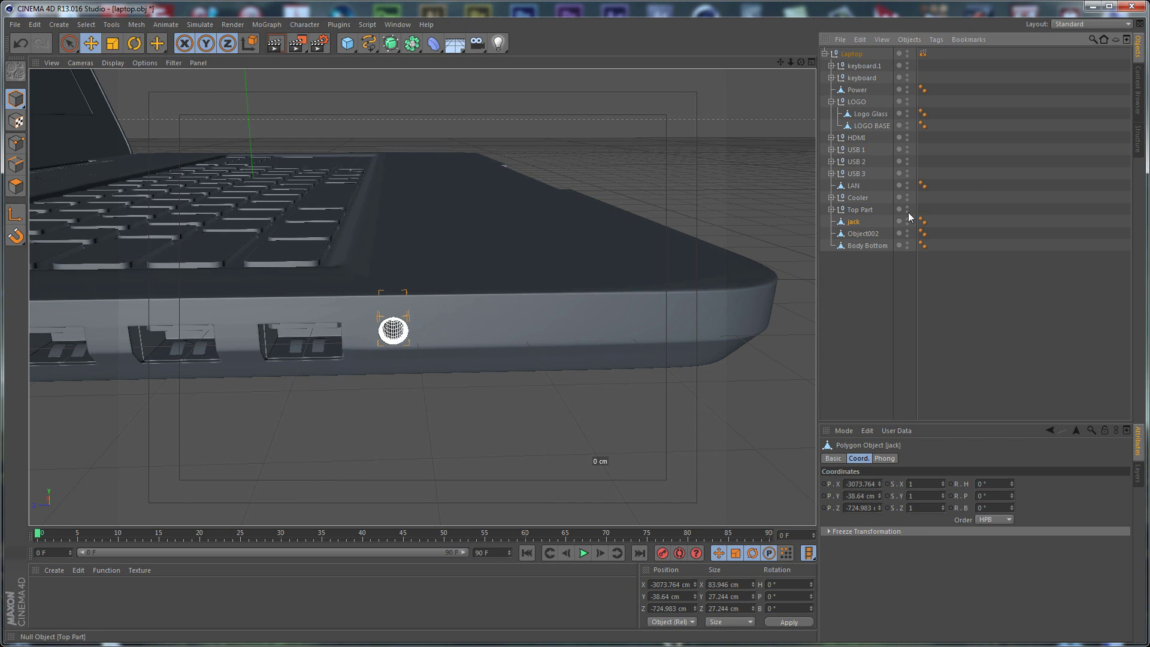
# Rename Object002, the long narrow strip between the screen hinge and the keyboard, as Speakers.
pyautogui.click(880, 238)
pyautogui.keyDown('alt'); pyautogui.moveTo(308, 220); pyautogui.dragTo(694, 276); pyautogui.keyUp('alt')
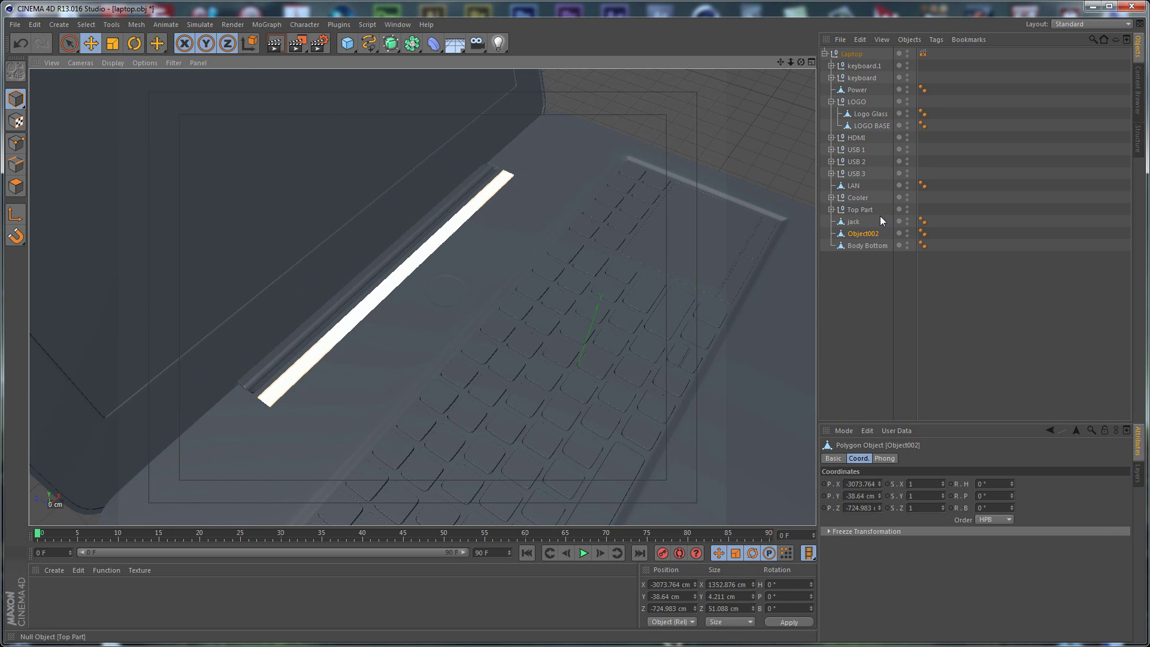
pyautogui.doubleClick(872, 234)
pyautogui.write('Speak')
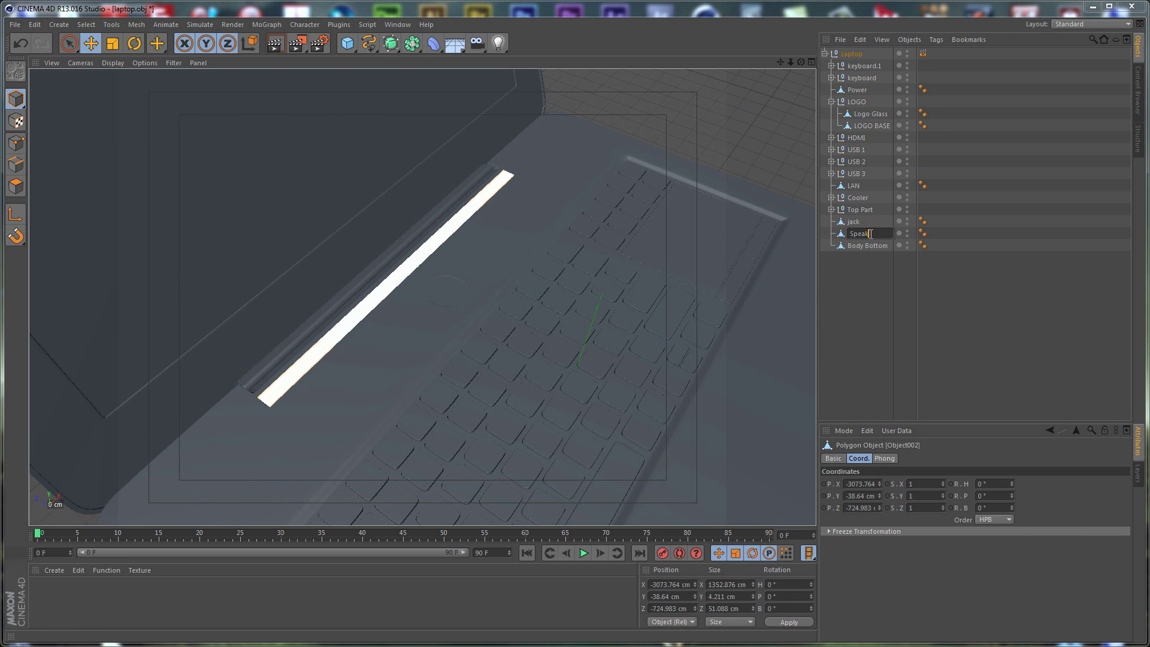
pyautogui.write('ers')
pyautogui.press('Return')
pyautogui.click(876, 246)
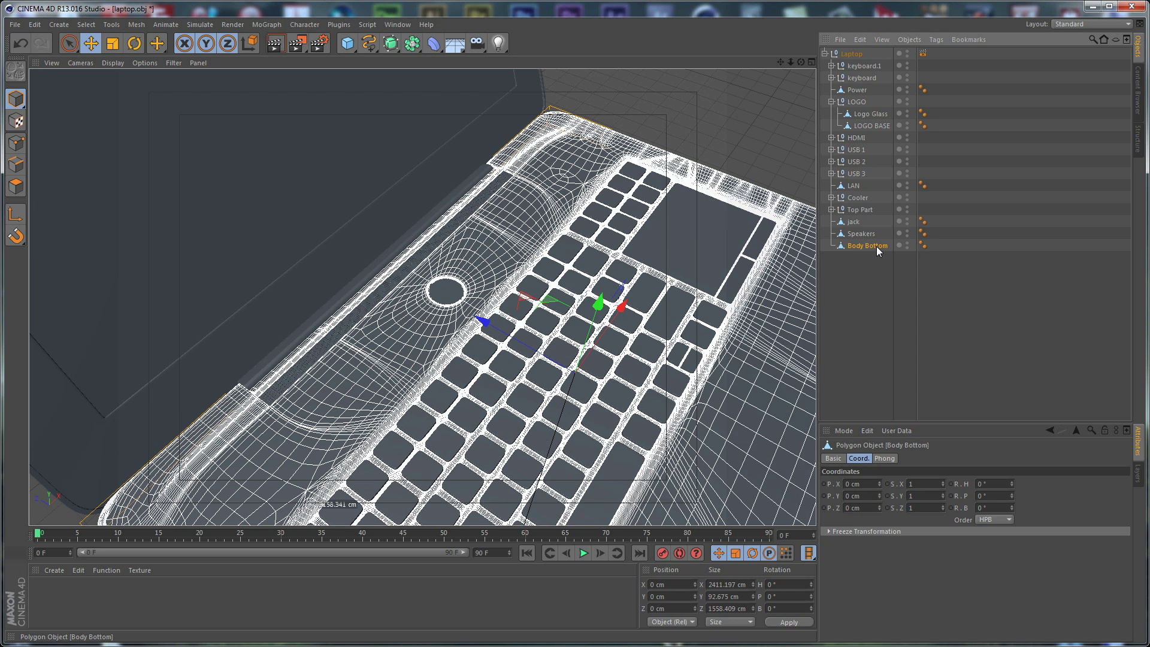
pyautogui.click(856, 274)
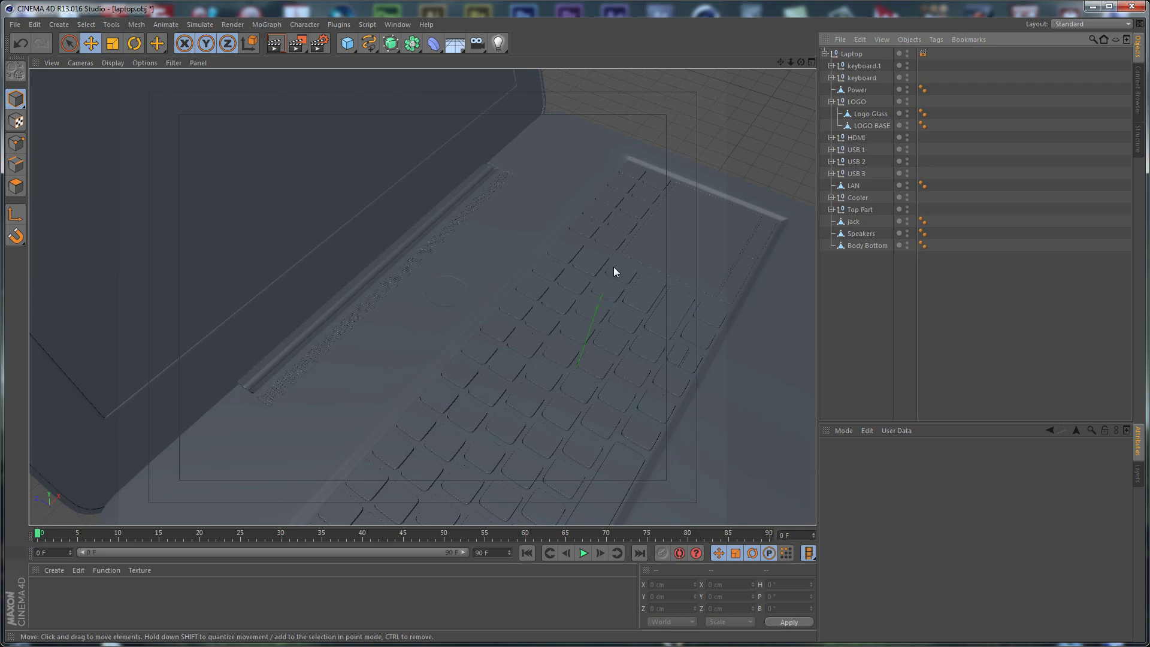
# Examine the perforated Speakers strip and the hinge area up close.
pyautogui.scroll(-5, 608, 239)
pyautogui.keyDown('alt'); pyautogui.moveTo(605, 233); pyautogui.dragTo(572, 272); pyautogui.keyUp('alt')
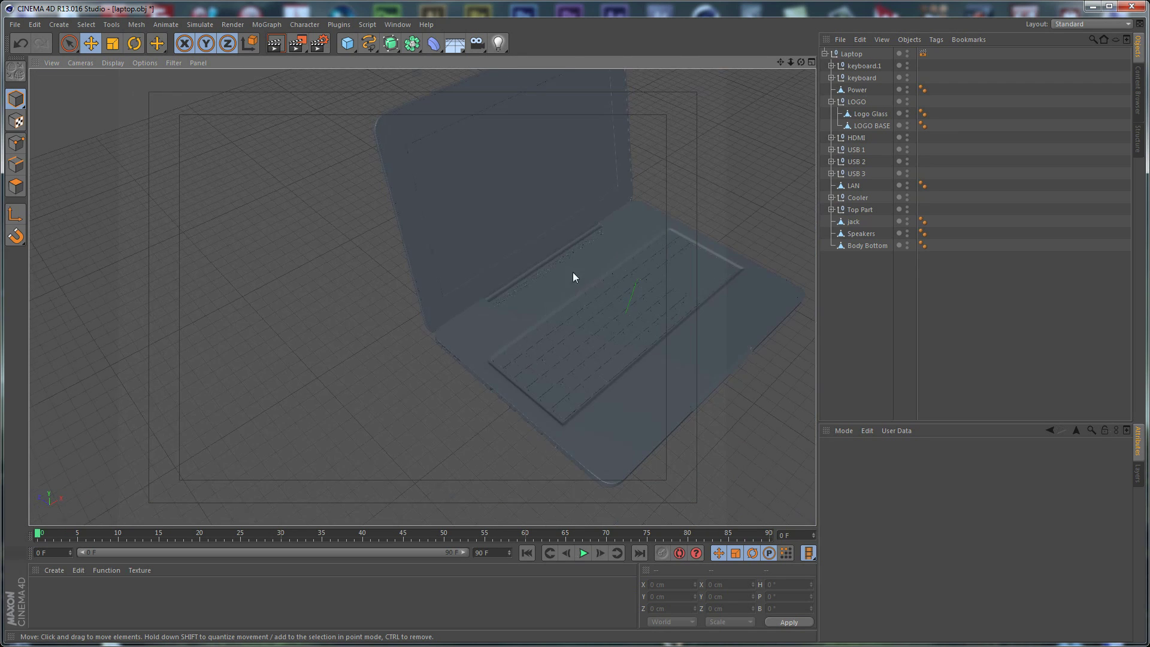
pyautogui.keyDown('alt'); pyautogui.moveTo(572, 271); pyautogui.dragTo(298, 308, button='middle'); pyautogui.keyUp('alt')
pyautogui.scroll(10, 340, 289)
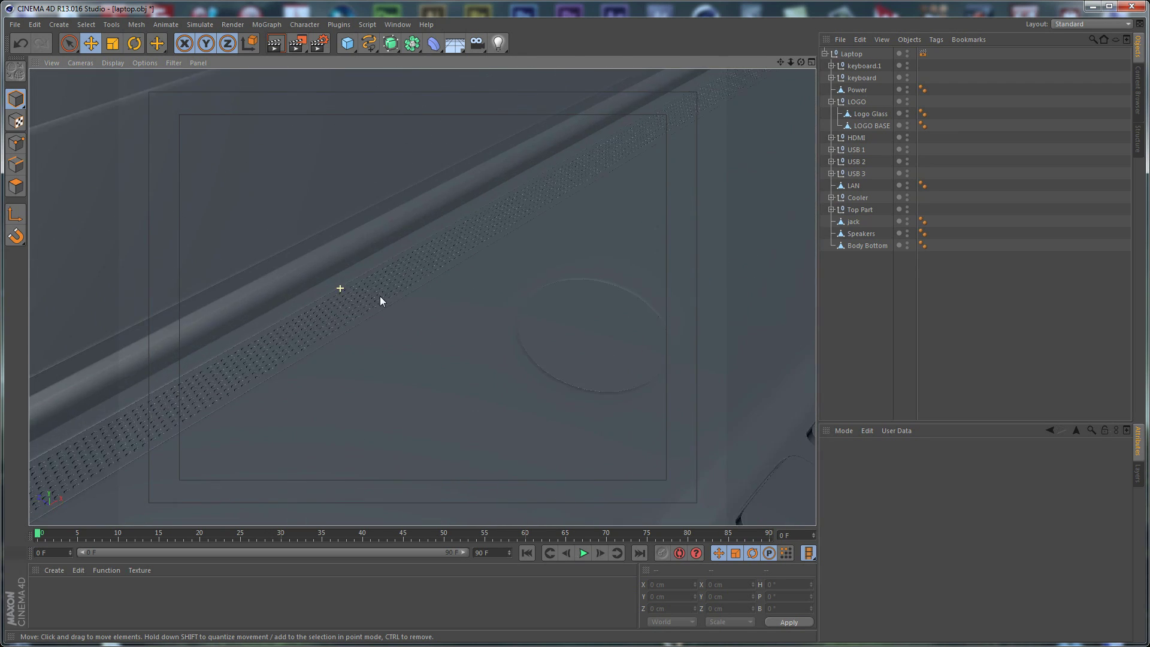
pyautogui.scroll(10, 379, 296)
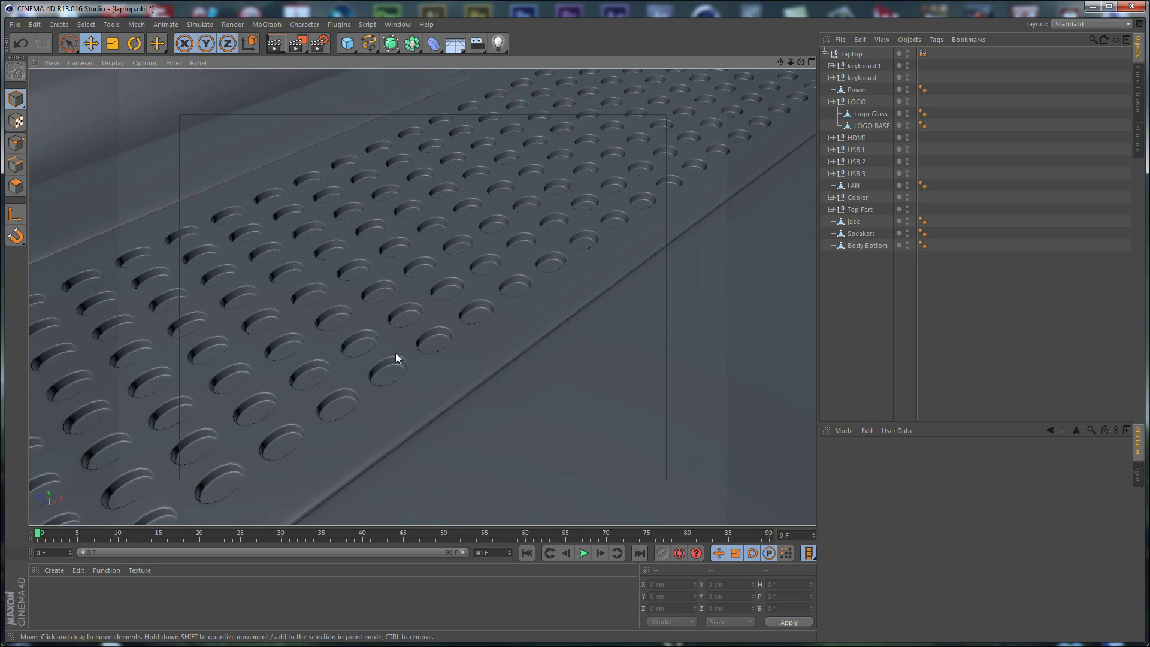
pyautogui.click(432, 361)
pyautogui.scroll(-10, 442, 355)
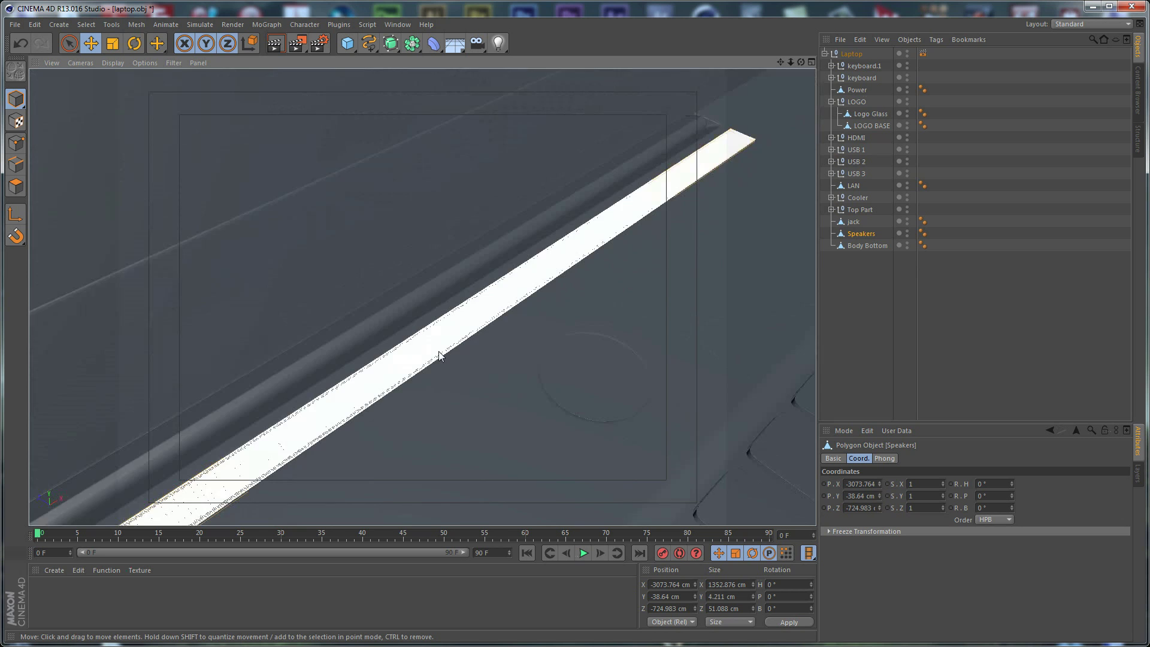
pyautogui.scroll(-10, 439, 356)
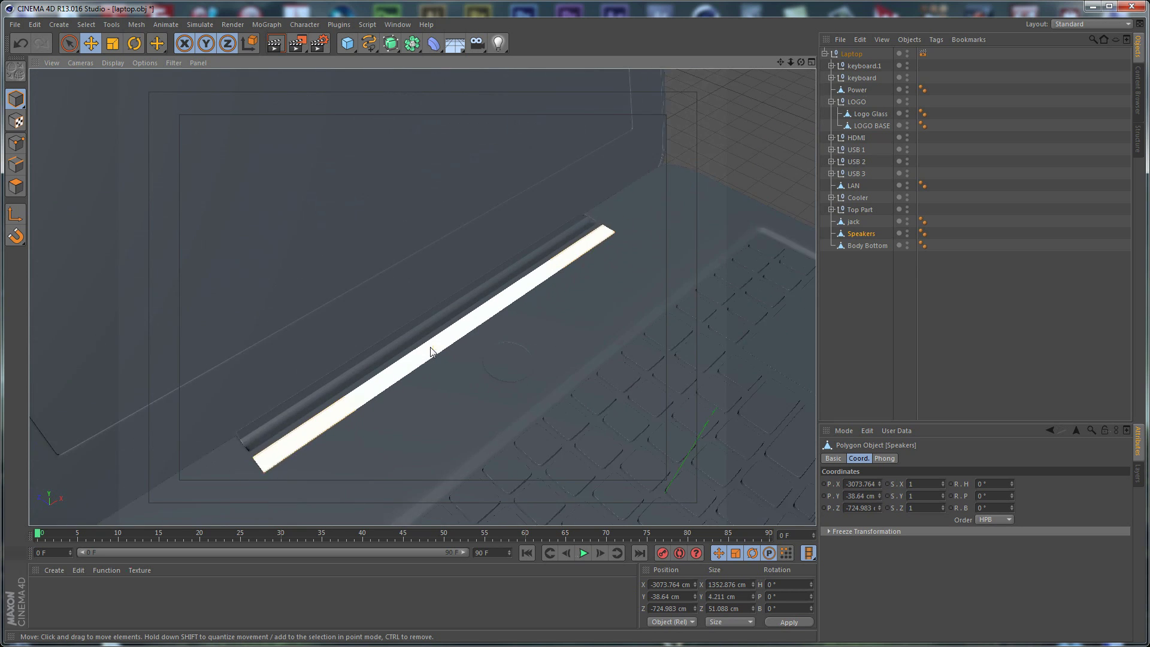
pyautogui.click(208, 415)
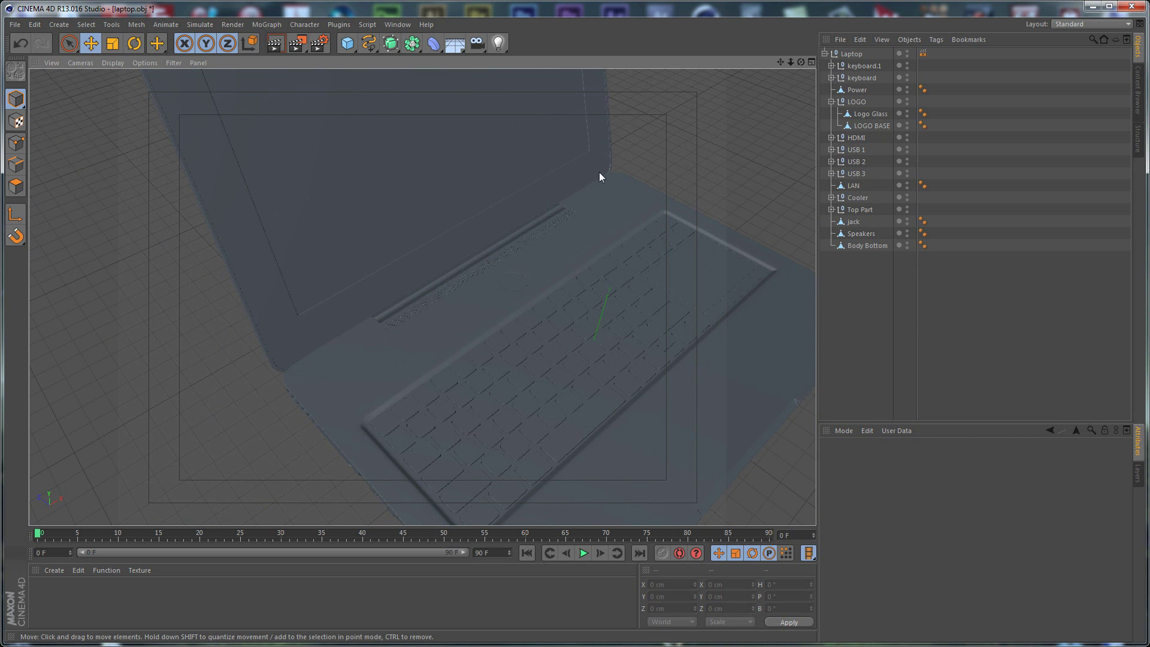
pyautogui.scroll(5, 587, 197)
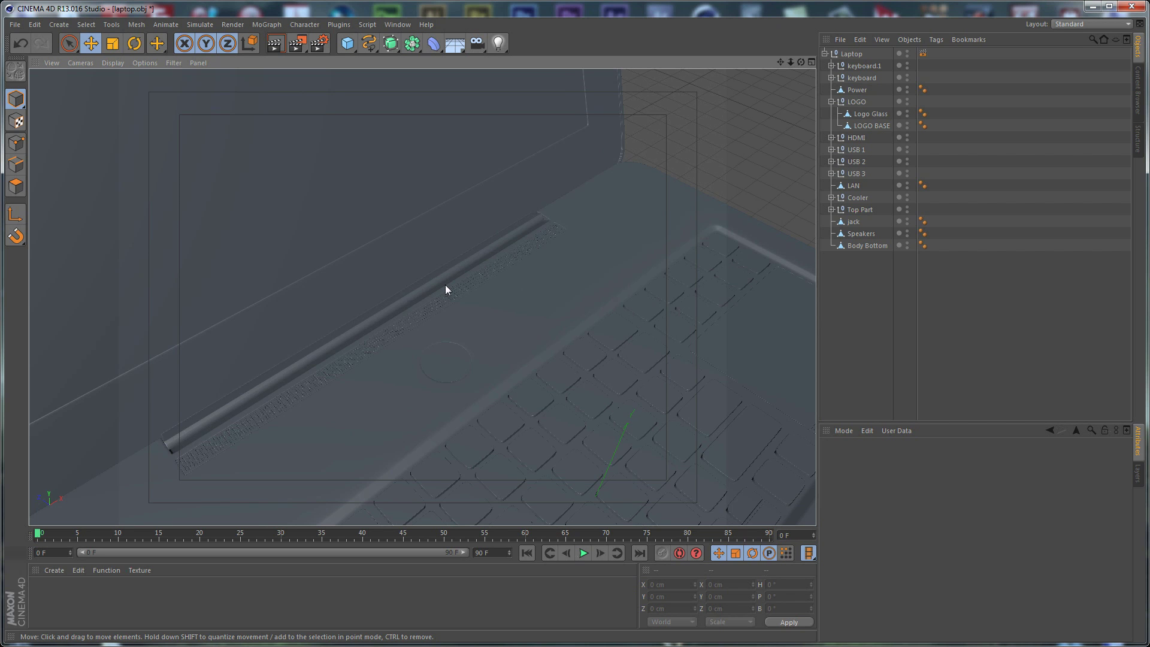
# Enlarge the material manager area and create a new material named Main Color.
pyautogui.moveTo(484, 526); pyautogui.dragTo(486, 436)
pyautogui.moveTo(440, 282)
pyautogui.keyDown('alt'); pyautogui.mouseDown()
pyautogui.moveTo(571, 174)
pyautogui.moveTo(440, 206)
pyautogui.moveTo(493, 235)
pyautogui.moveTo(540, 193)
pyautogui.mouseUp(); pyautogui.keyUp('alt')
pyautogui.keyDown('alt'); pyautogui.moveTo(495, 260); pyautogui.dragTo(499, 307); pyautogui.keyUp('alt')
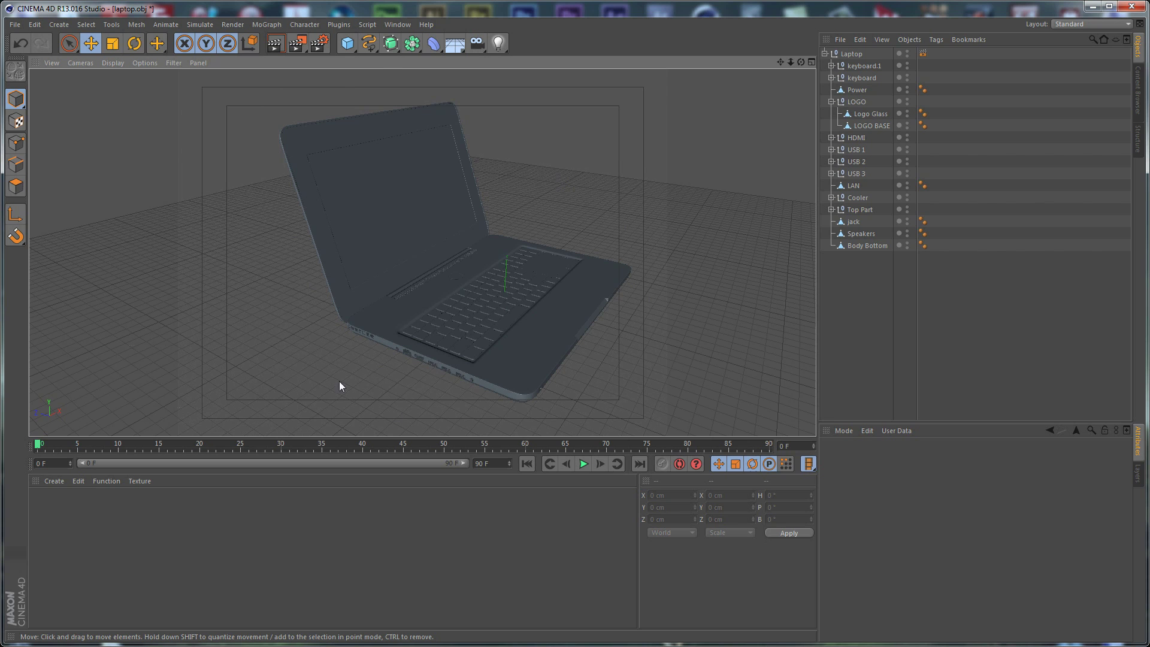
pyautogui.doubleClick(55, 514)
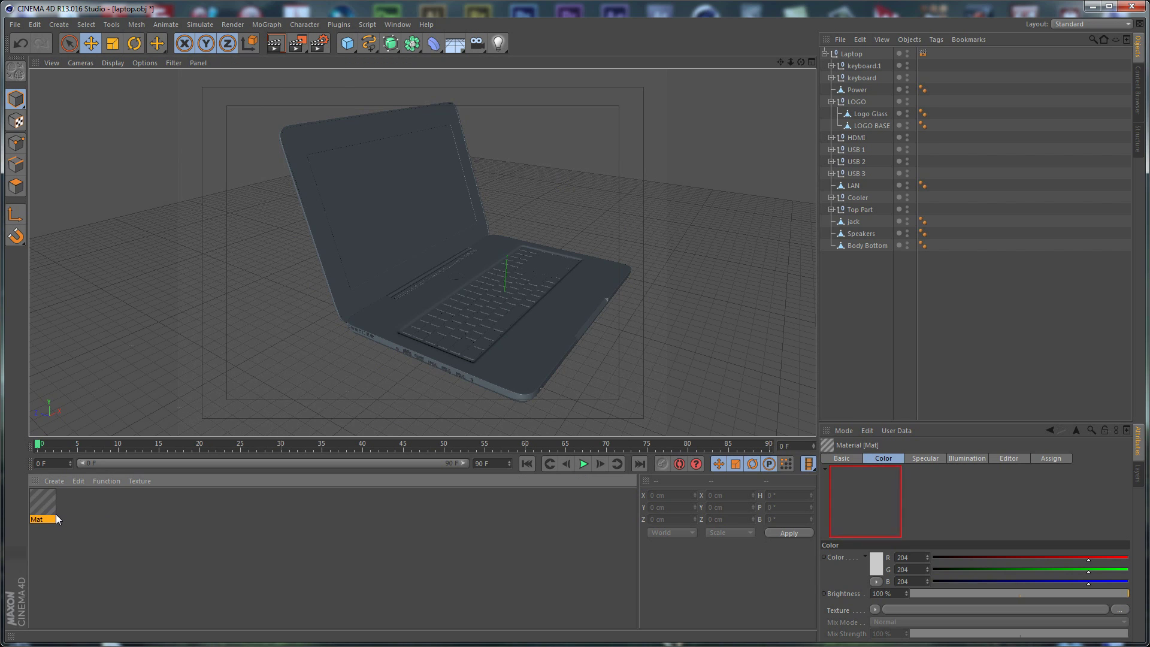
pyautogui.doubleClick(39, 504)
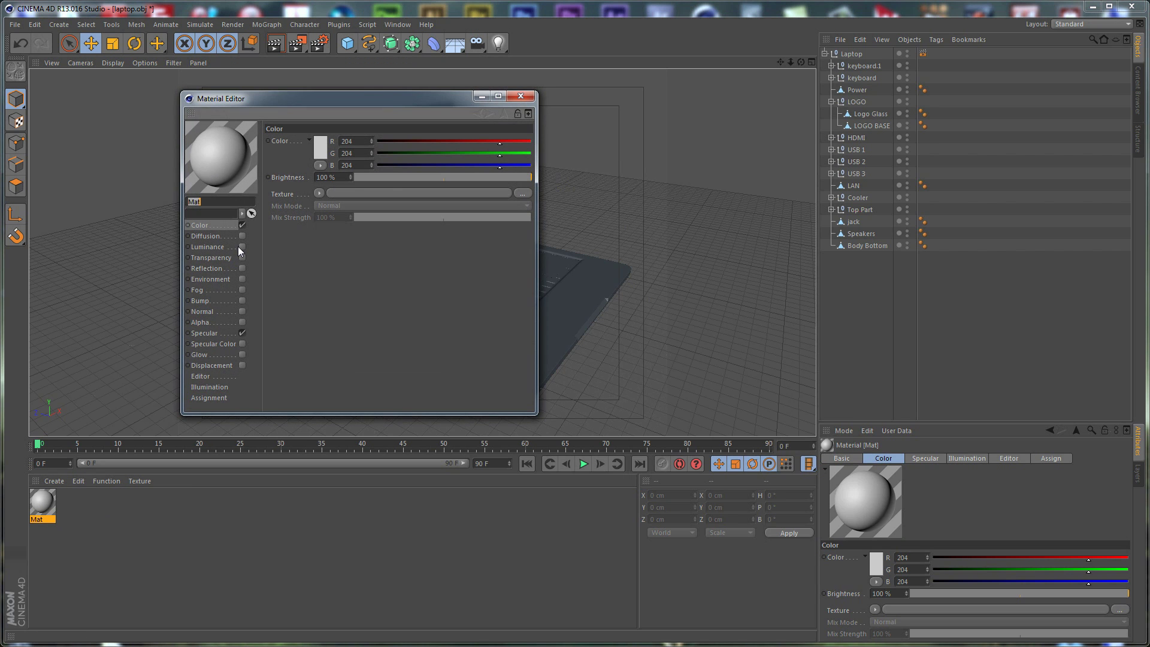
pyautogui.write('Main Color')
pyautogui.press('Return')
# Set the Main Color material's colour to dark grey with RGB 31, 31, 31.
pyautogui.click(321, 146)
pyautogui.click(258, 113)
pyautogui.moveTo(258, 113); pyautogui.dragTo(233, 155)
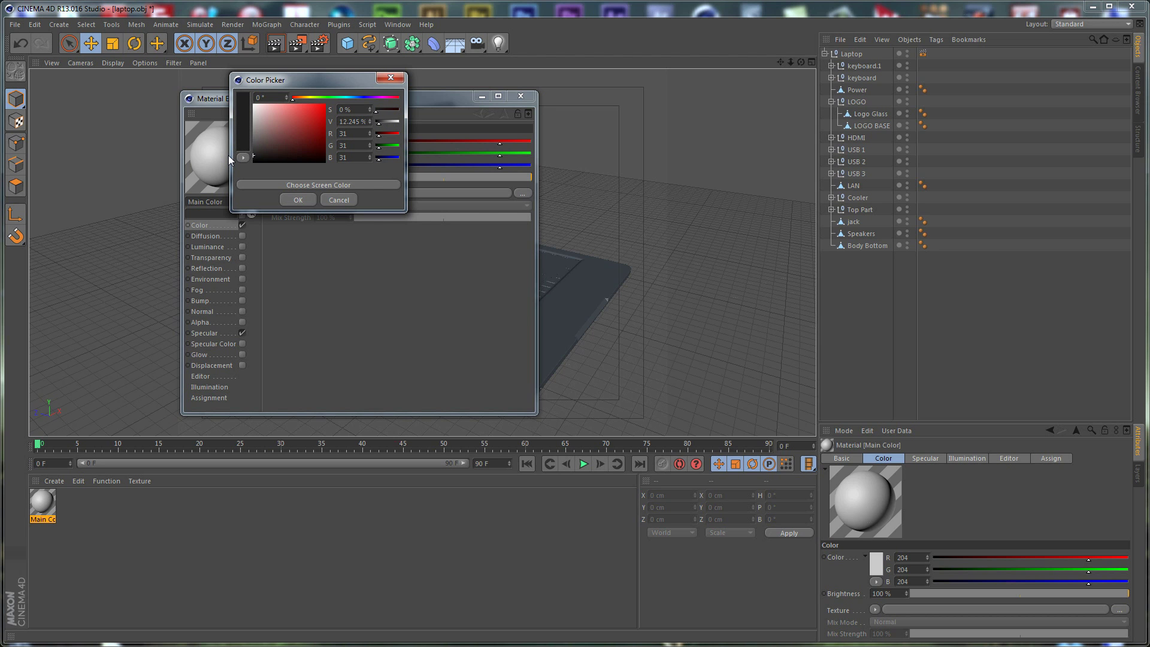
pyautogui.click(300, 196)
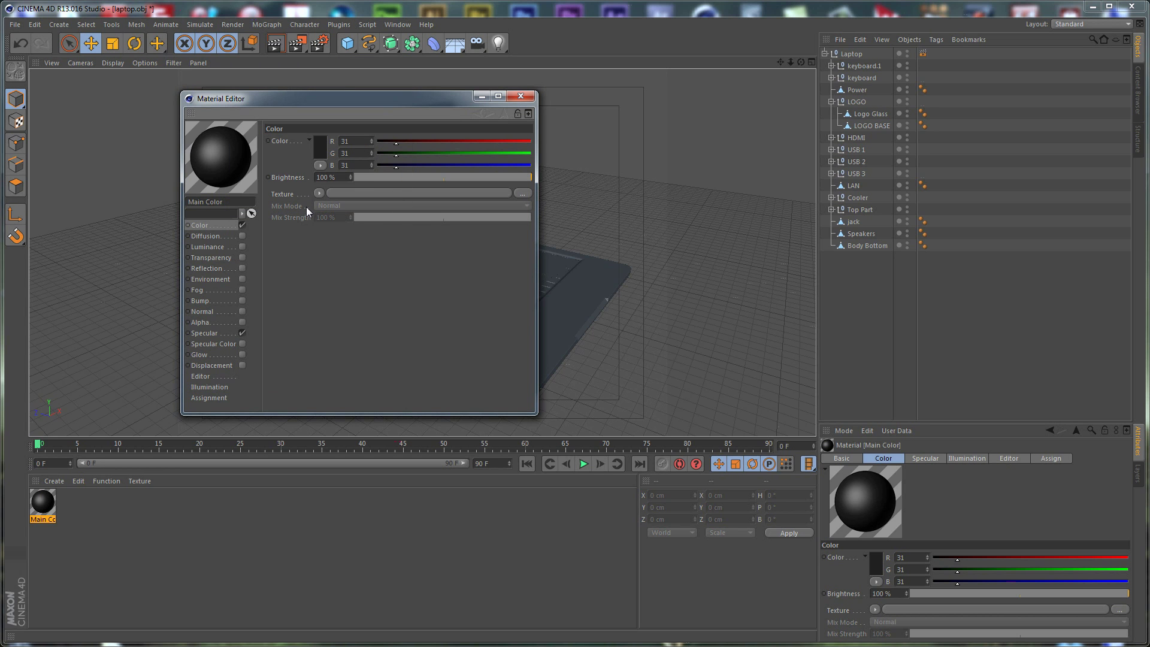
# Enable reflection on the Main Color material with 20% brightness and 10% blurriness.
pyautogui.click(204, 269)
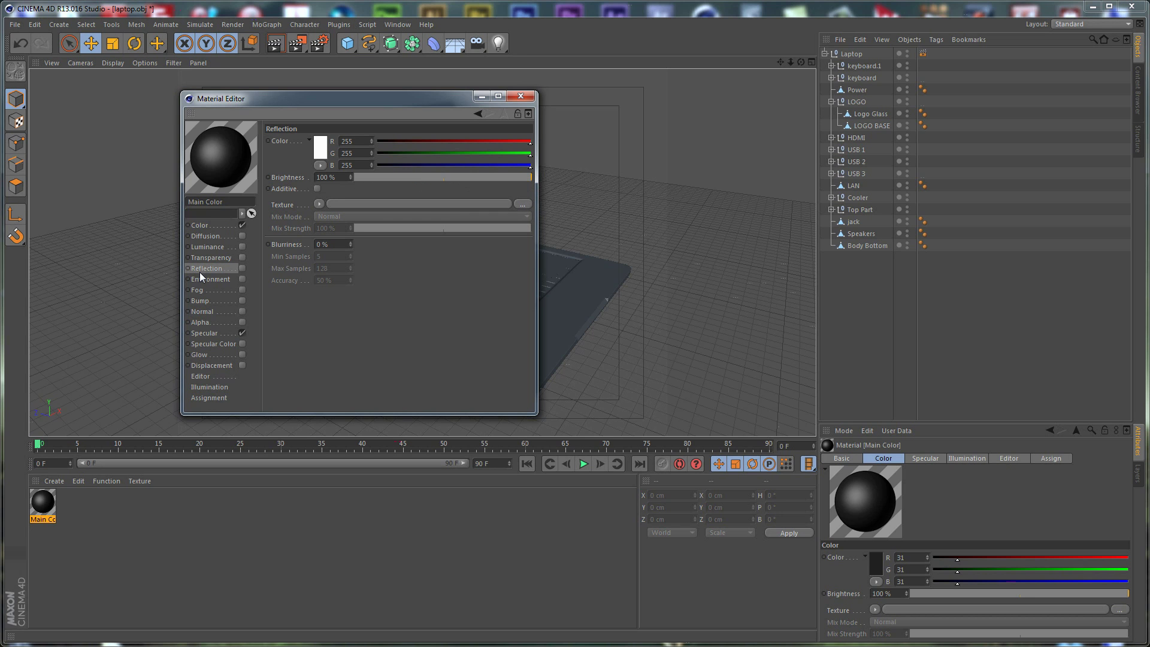
pyautogui.click(242, 268)
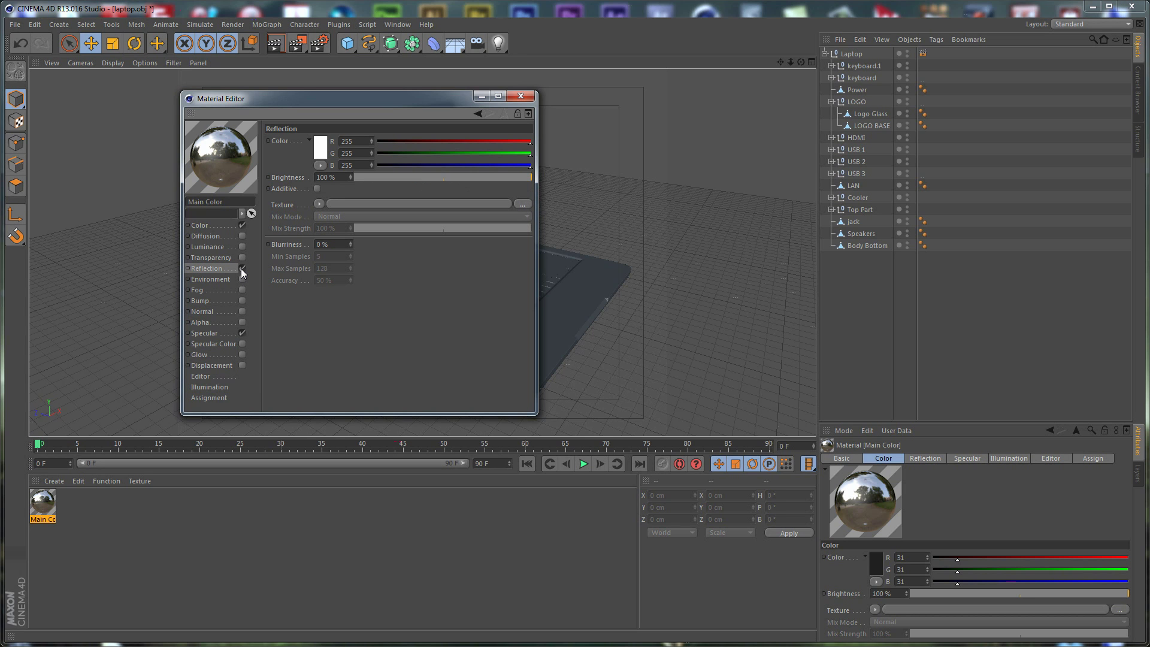
pyautogui.doubleClick(339, 178)
pyautogui.write('20')
pyautogui.press('Return')
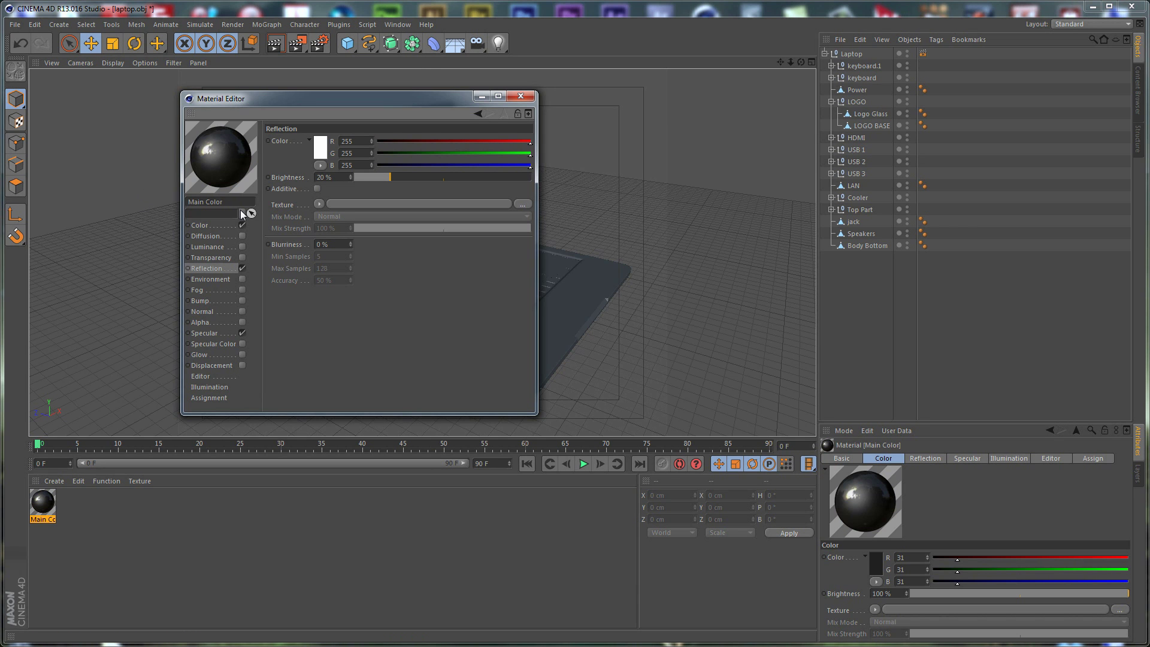
pyautogui.doubleClick(330, 244)
pyautogui.write('10')
pyautogui.press('Return')
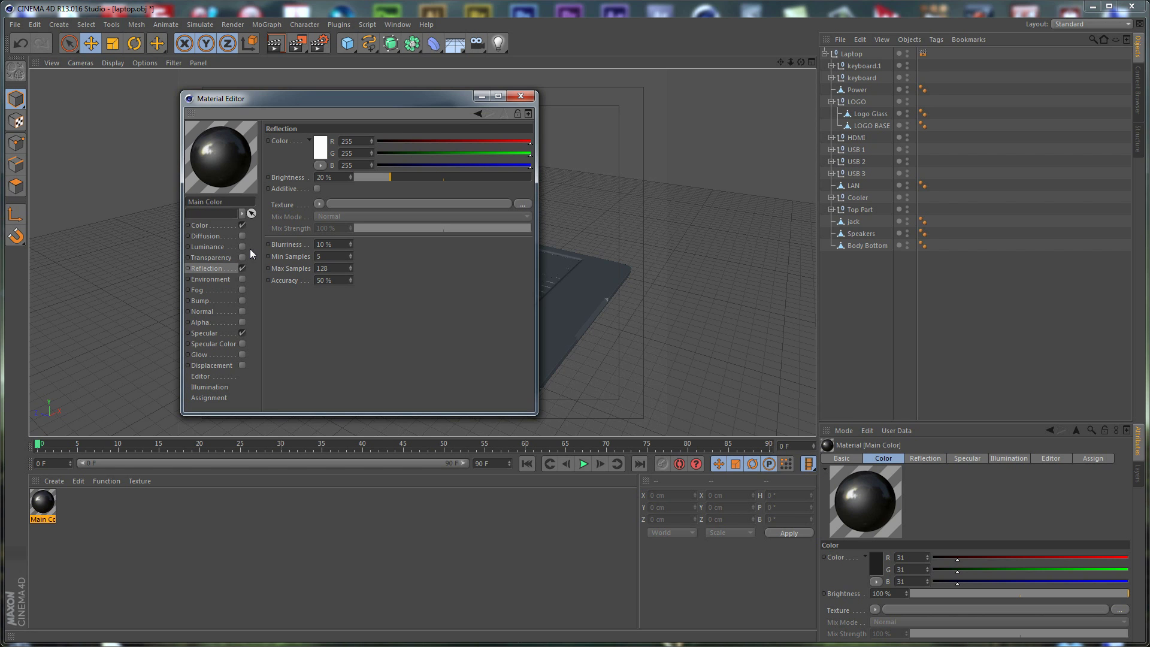
# Set the Main Color reflection's minimum samples to 16 and maximum samples to 96.
pyautogui.doubleClick(344, 252)
pyautogui.write('16')
pyautogui.press('Return')
pyautogui.doubleClick(329, 268)
pyautogui.write('96')
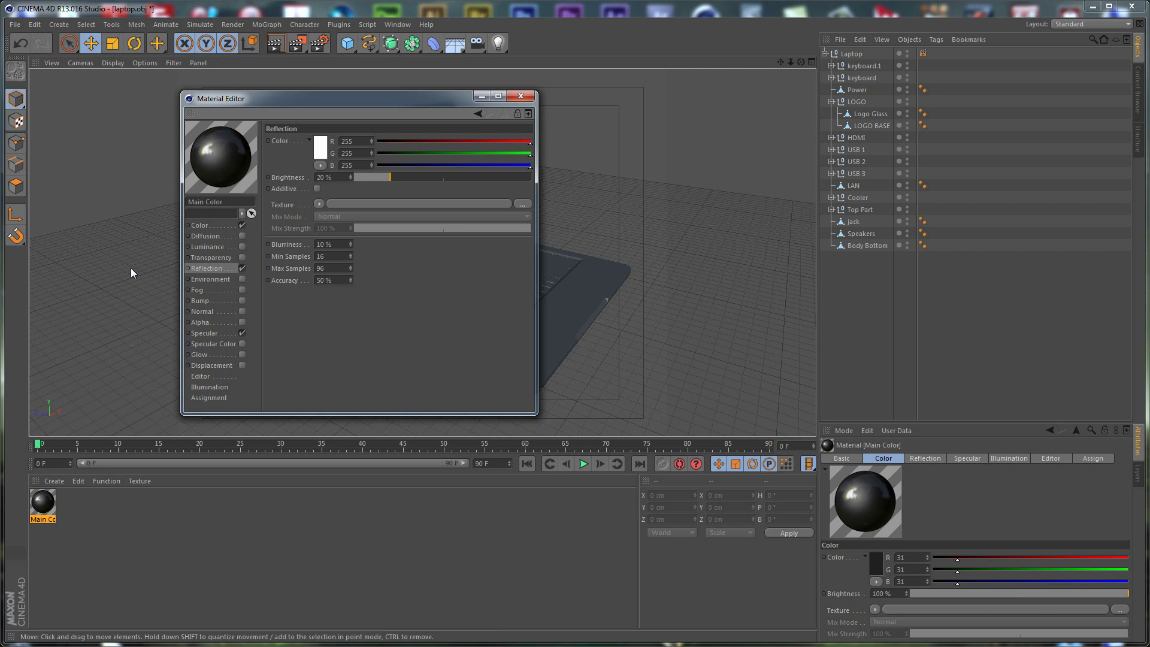
pyautogui.doubleClick(345, 280)
pyautogui.click(405, 267)
# Set the Main Color specular highlight to 45% width and 40% height, and close the material editor.
pyautogui.click(205, 334)
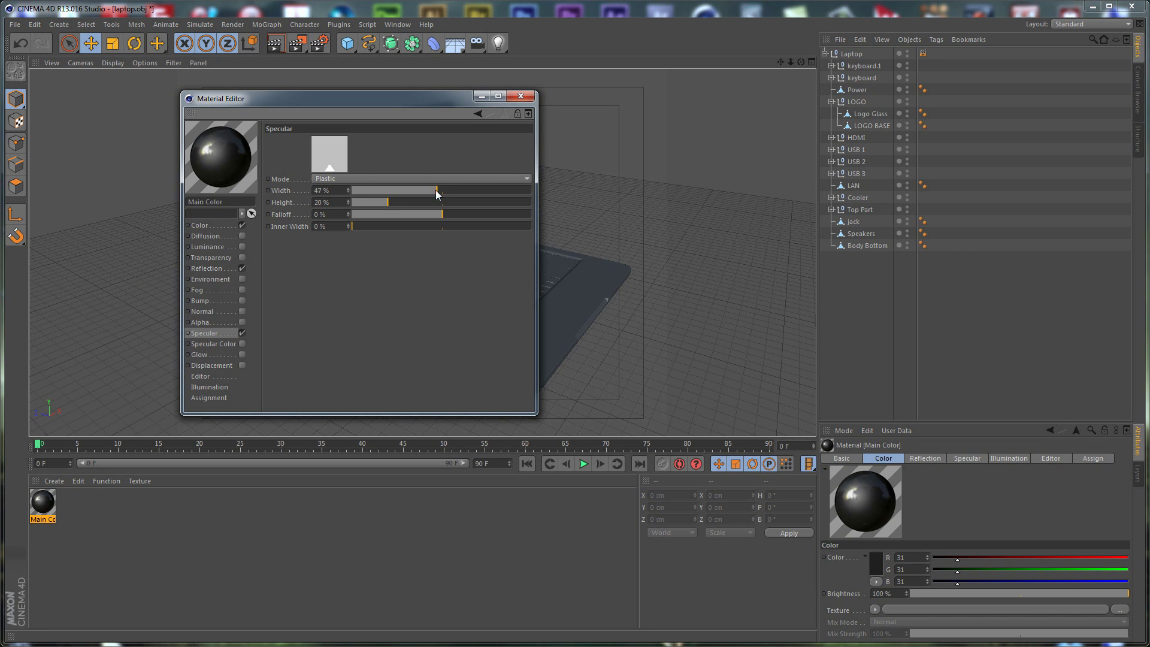
pyautogui.moveTo(436, 195); pyautogui.dragTo(433, 191)
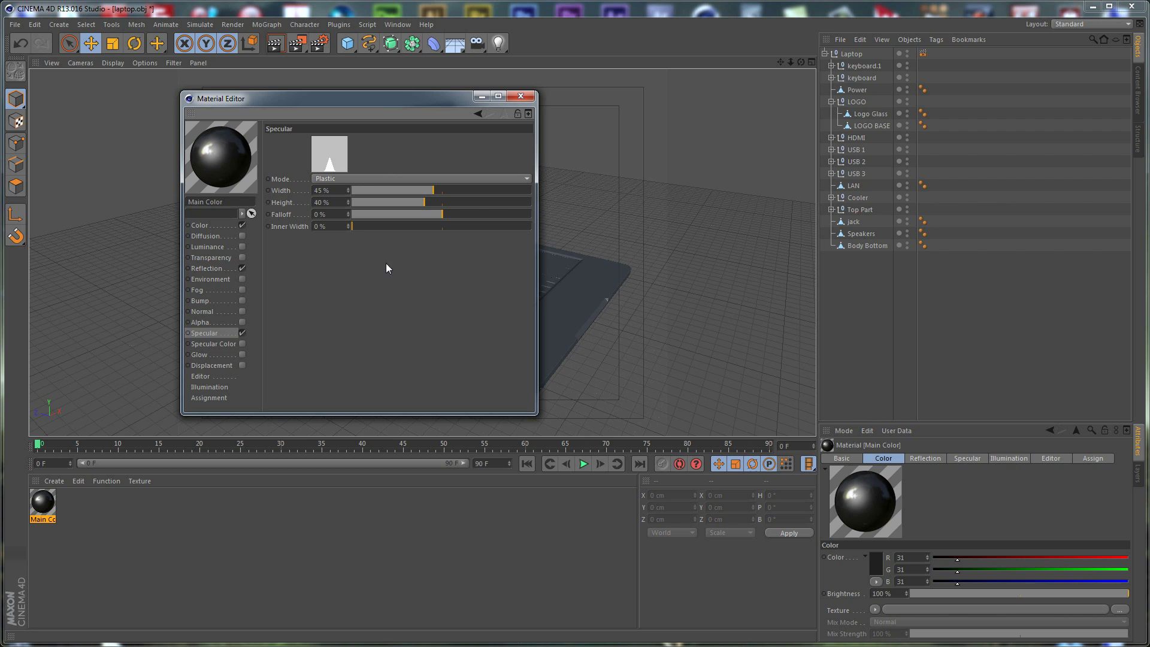
pyautogui.click(521, 96)
# Apply the Main Color material to Body Bottom and to the lid frame around the screen.
pyautogui.click(113, 508)
pyautogui.moveTo(43, 504); pyautogui.dragTo(535, 368)
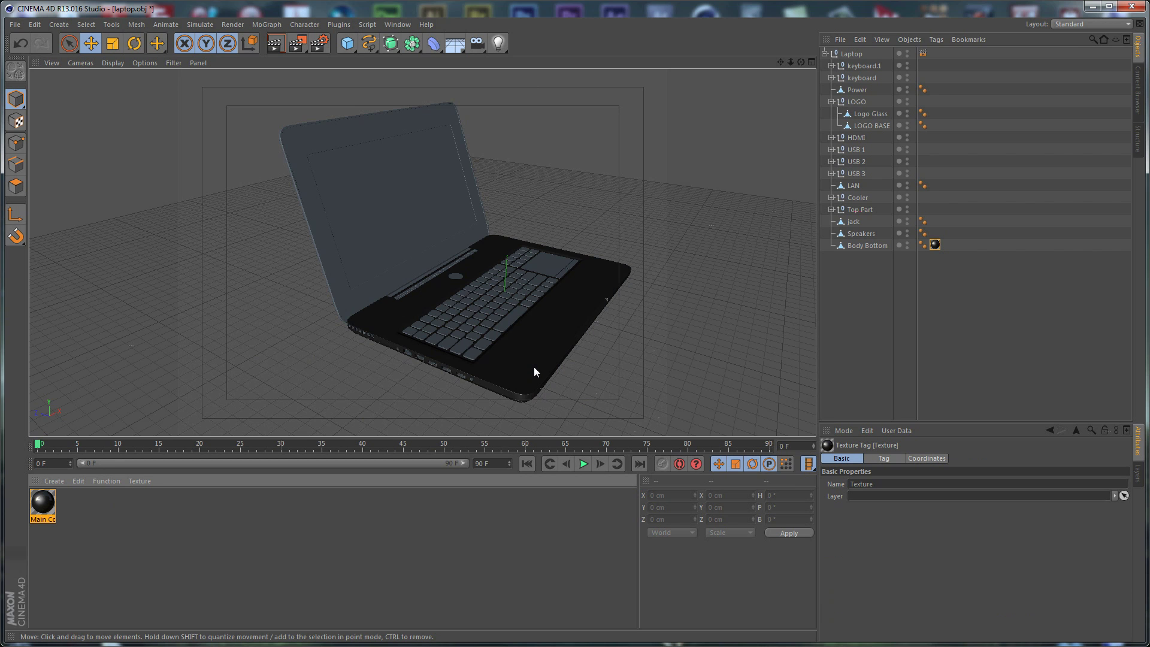
pyautogui.moveTo(48, 502); pyautogui.dragTo(325, 238)
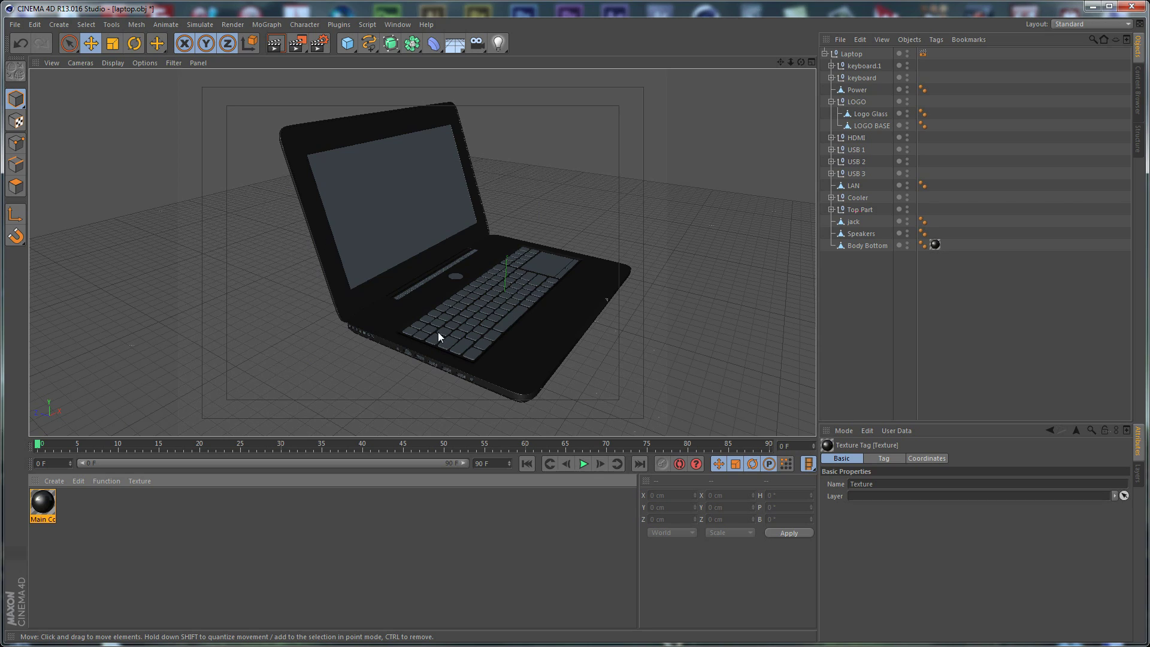
# Create a second material and name it Screen.
pyautogui.keyDown('alt'); pyautogui.moveTo(501, 297); pyautogui.dragTo(334, 352); pyautogui.keyUp('alt')
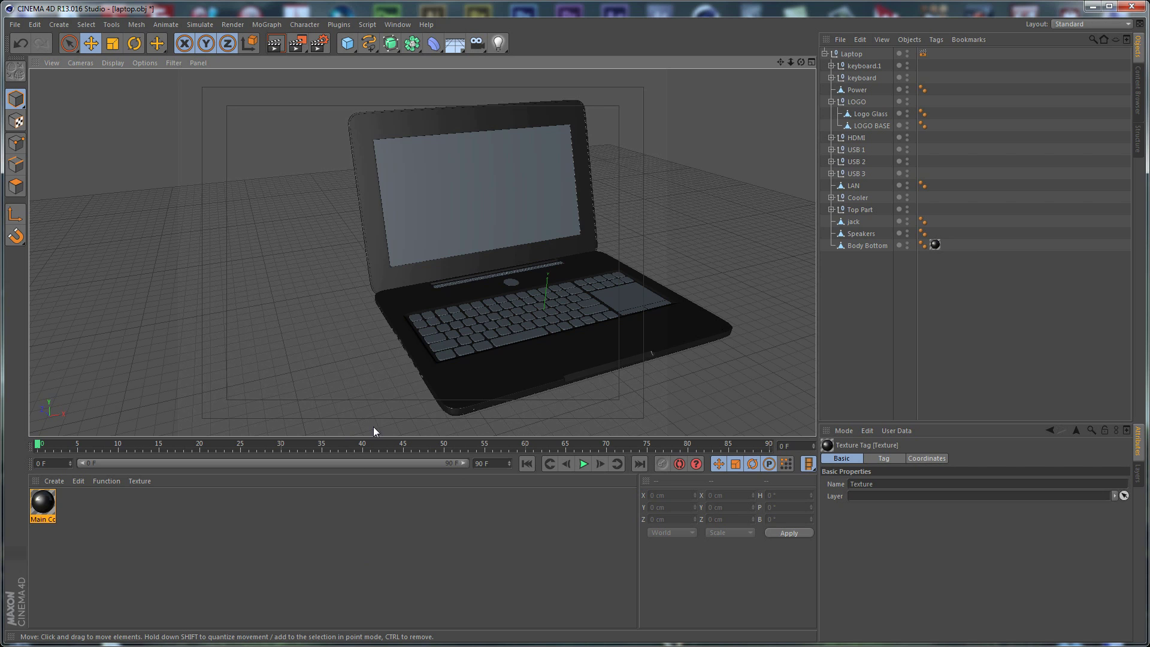
pyautogui.keyDown('alt'); pyautogui.moveTo(581, 254); pyautogui.dragTo(529, 243, button='middle'); pyautogui.keyUp('alt')
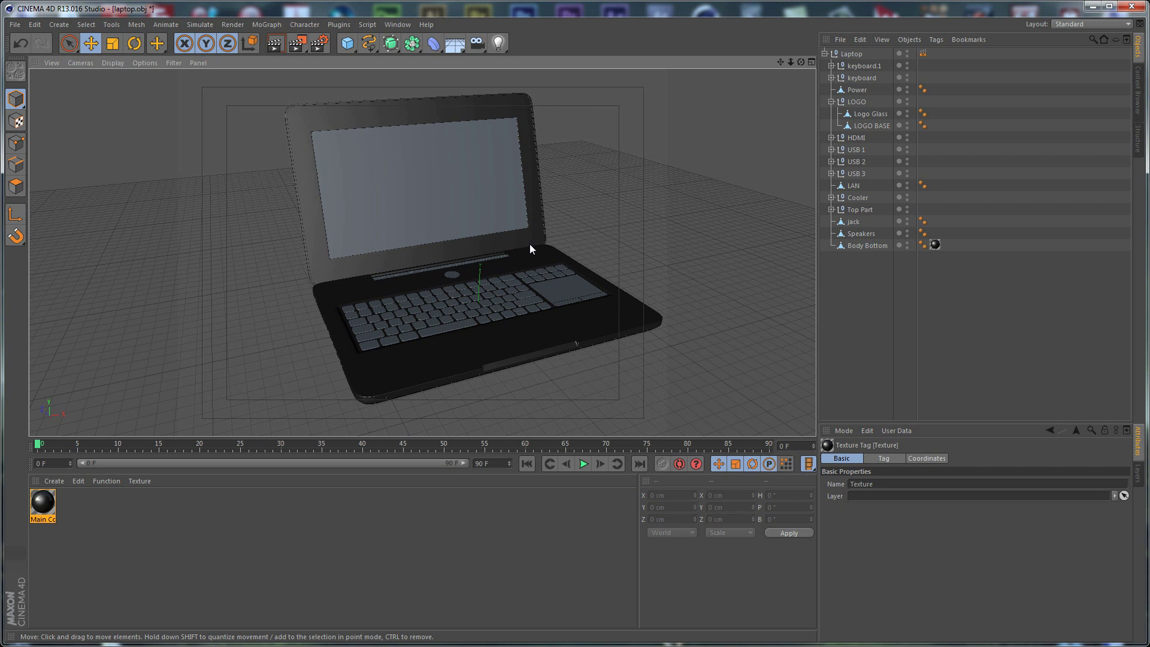
pyautogui.doubleClick(96, 515)
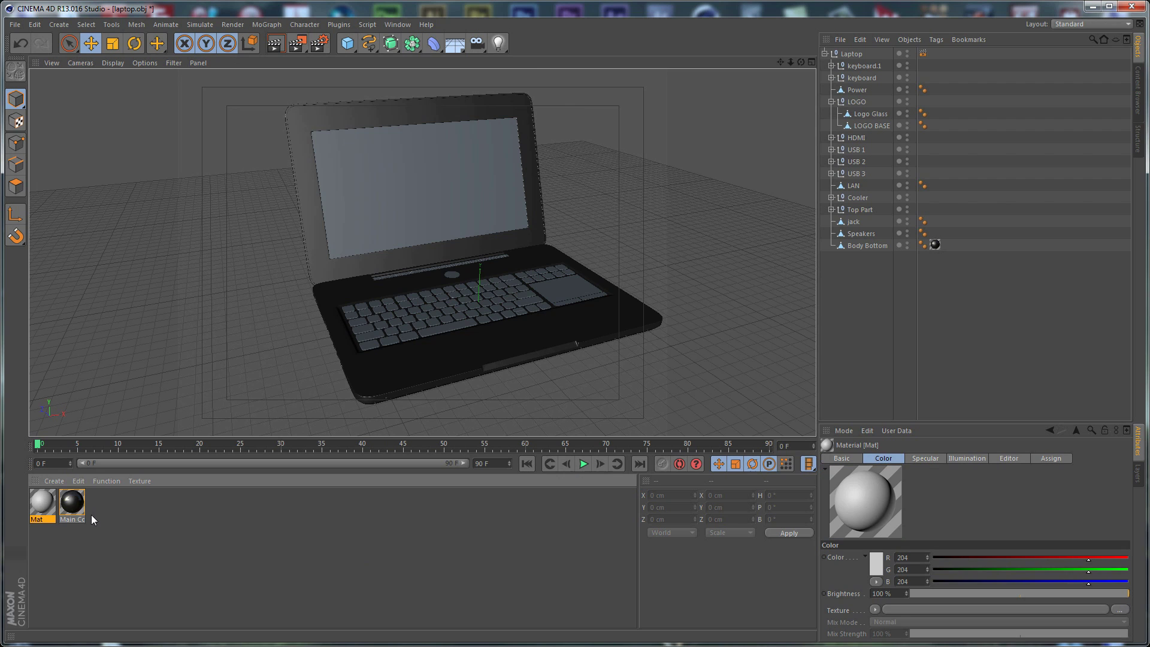
pyautogui.doubleClick(43, 503)
pyautogui.write('Screen')
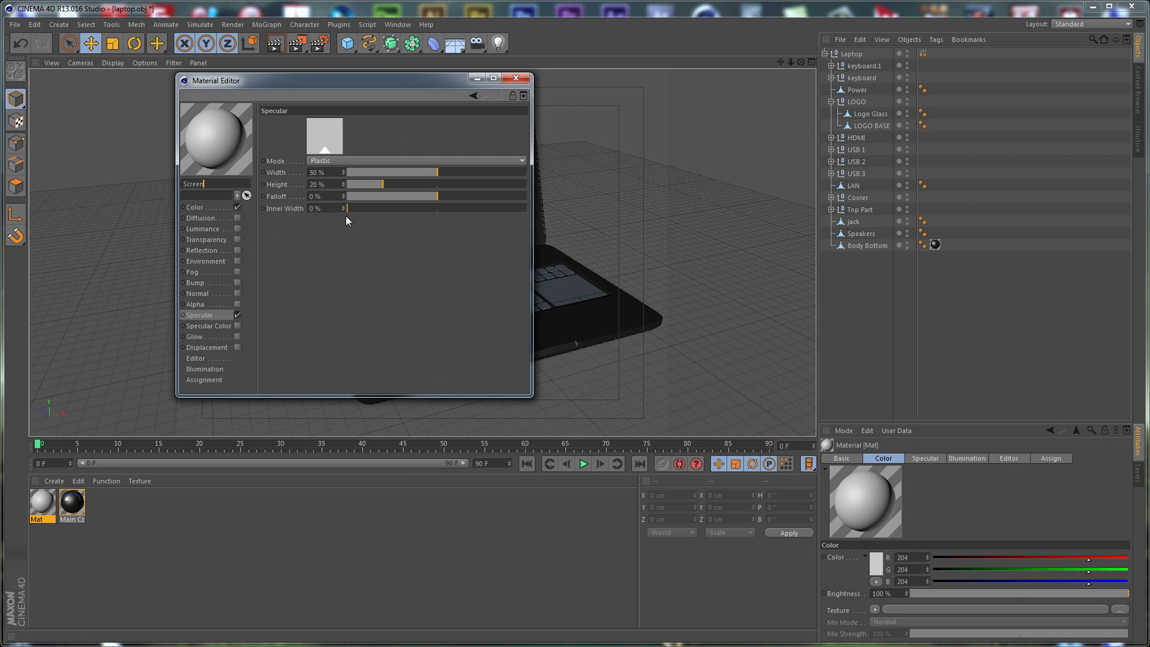
pyautogui.press('Return')
# Set the Screen material's colour to pure black with RGB 0, 0, 0.
pyautogui.click(211, 206)
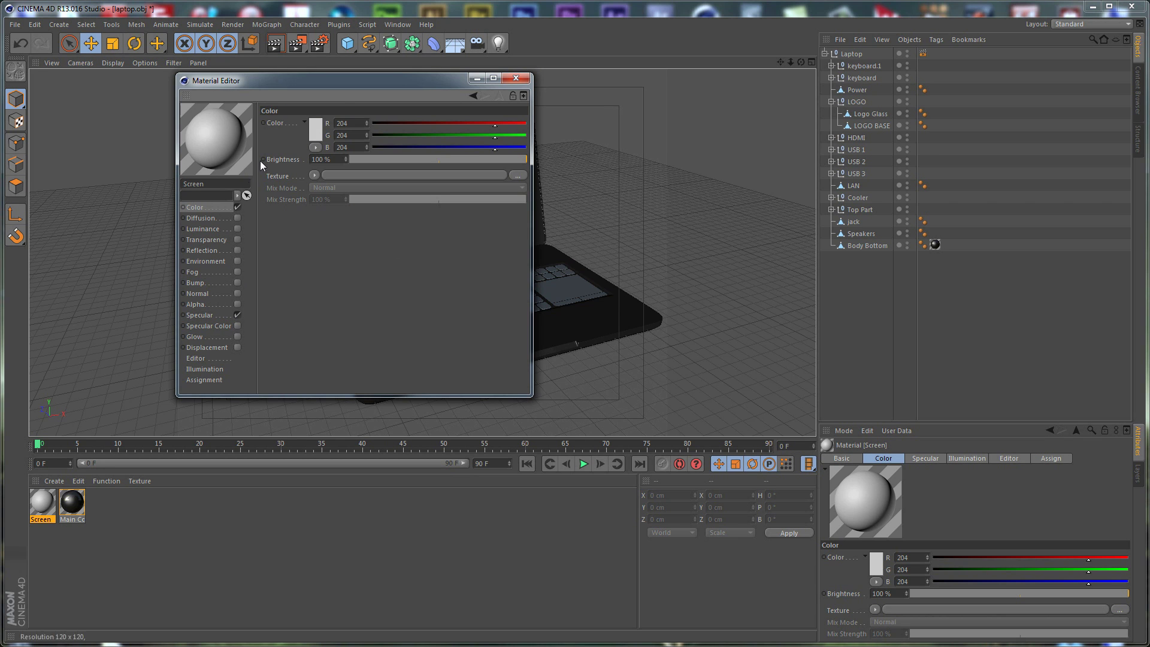
pyautogui.click(317, 131)
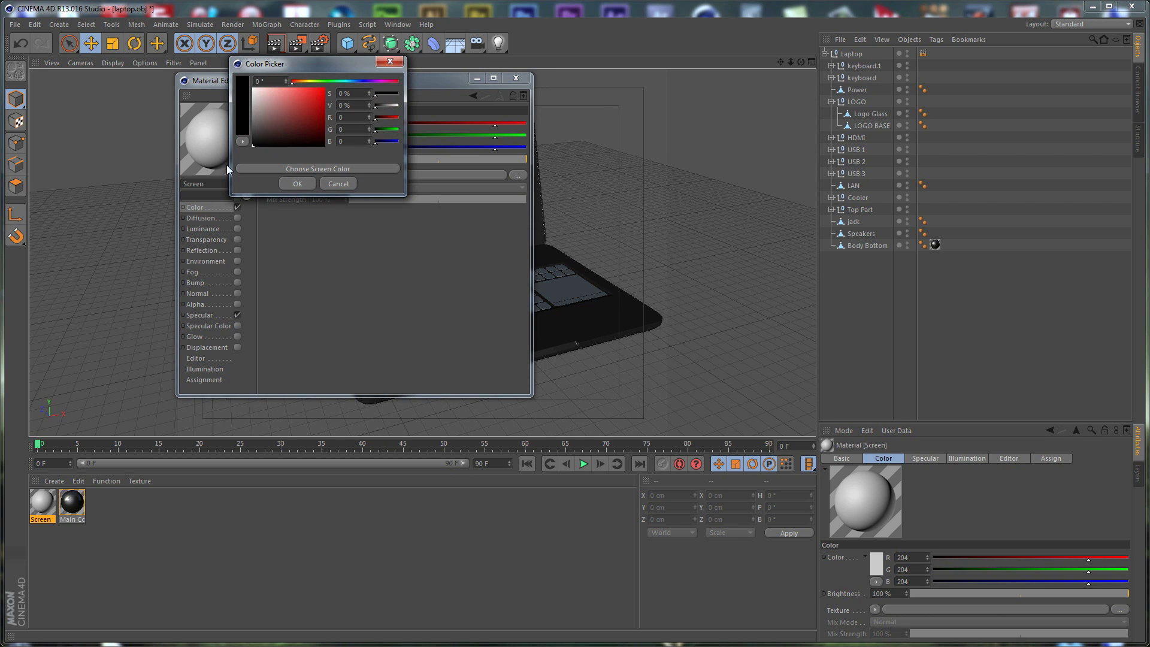
pyautogui.click(296, 183)
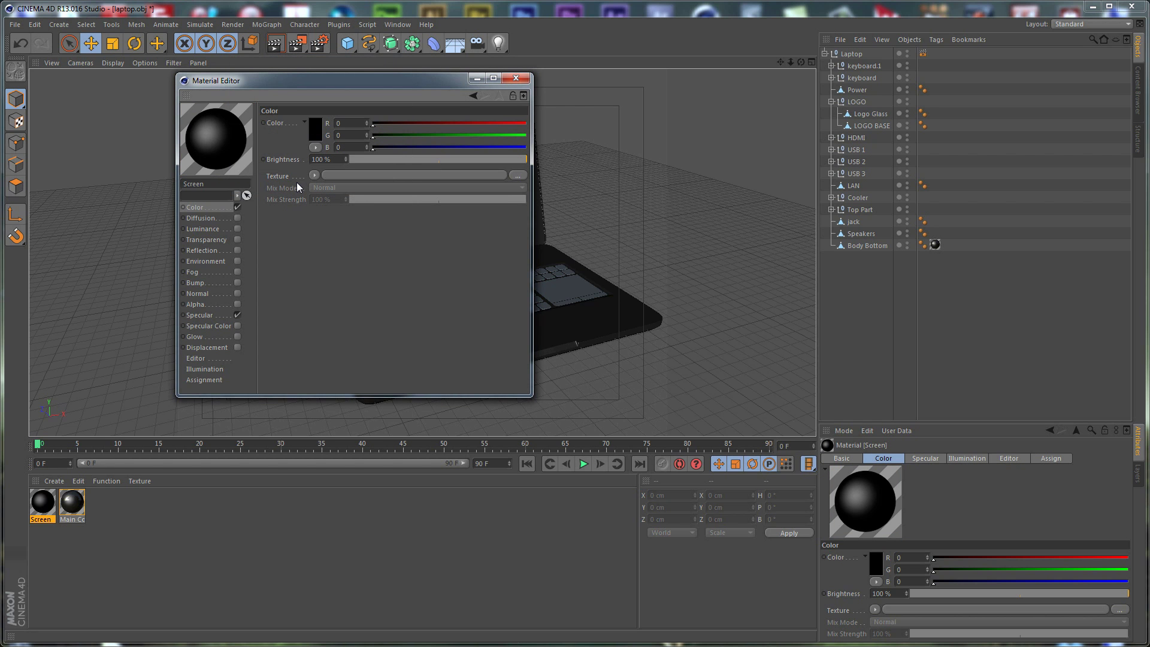
# Move the material editor off the laptop and enable reflection on the Screen material with 10% brightness and 20% blurriness.
pyautogui.moveTo(373, 82); pyautogui.dragTo(732, 107)
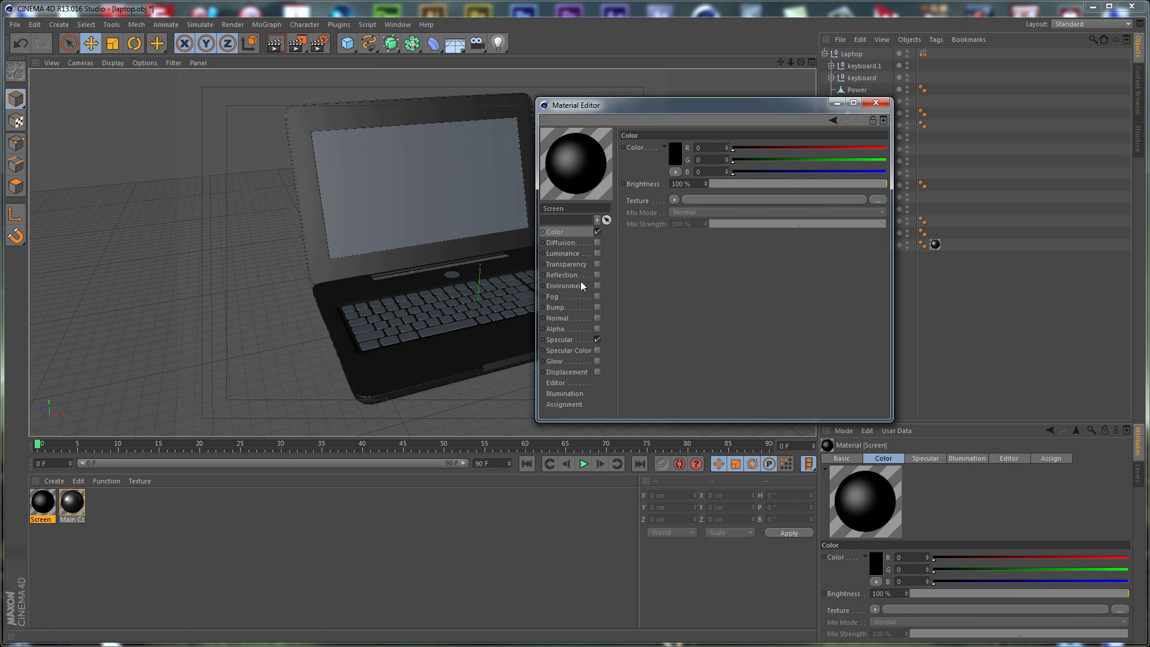
pyautogui.click(597, 275)
pyautogui.doubleClick(693, 185)
pyautogui.write('10')
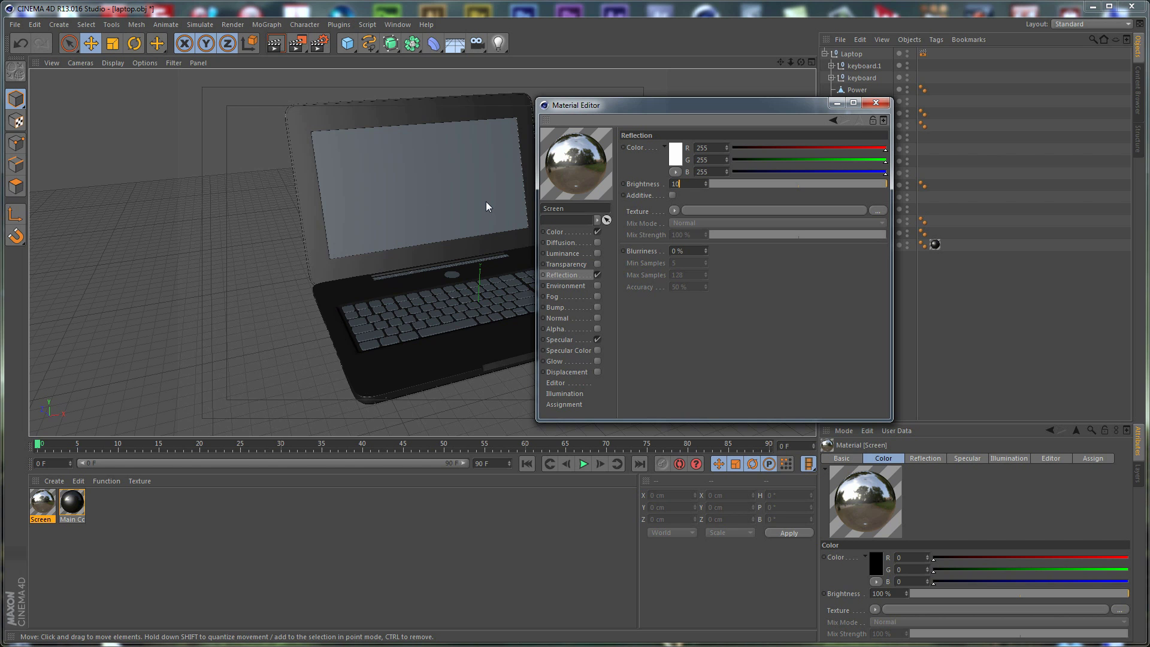
pyautogui.press('Return')
pyautogui.doubleClick(689, 251)
pyautogui.write('20')
pyautogui.press('Return')
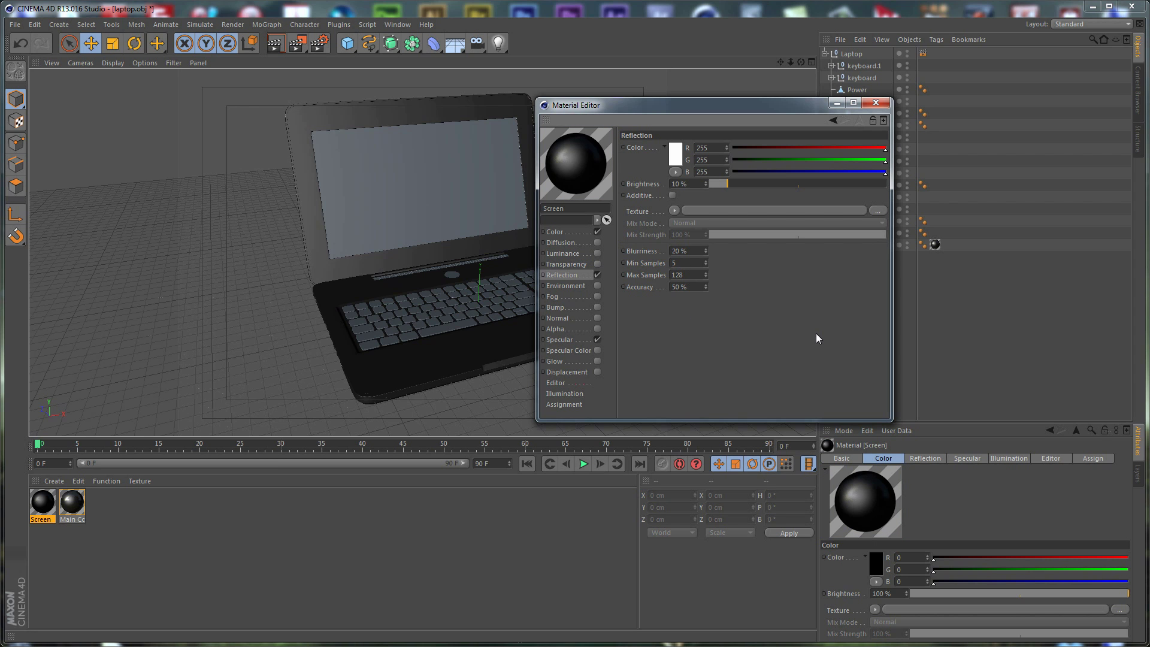
# Apply the Screen material to the laptop's display surface and save the scene.
pyautogui.click(876, 103)
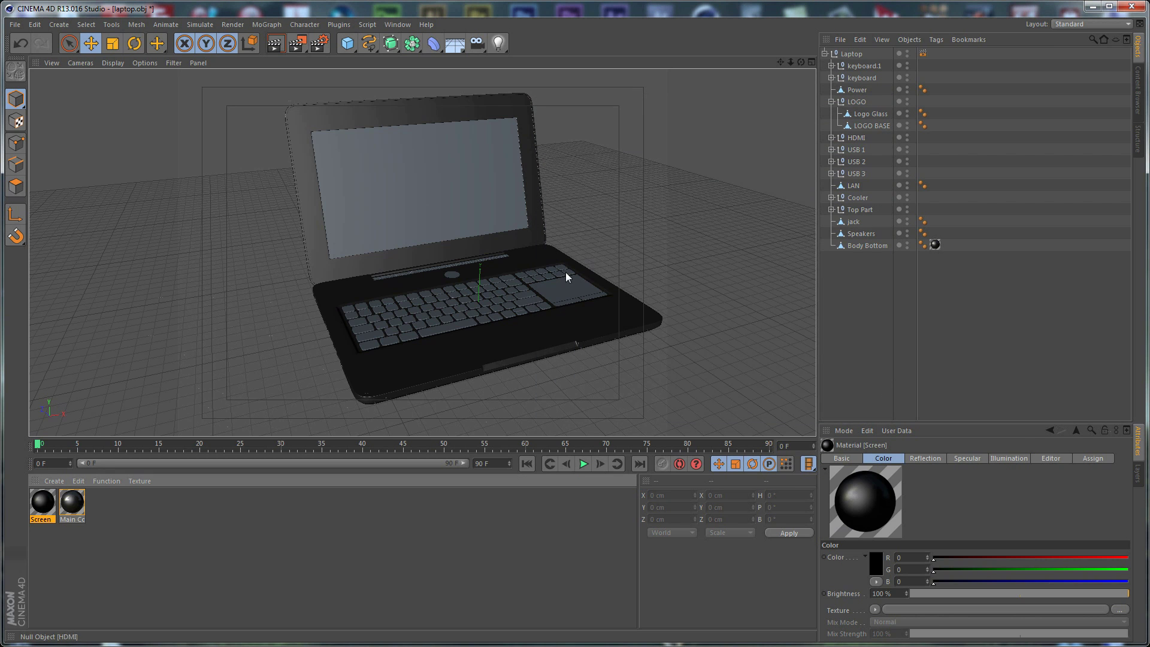
pyautogui.click(110, 555)
pyautogui.moveTo(43, 506); pyautogui.dragTo(432, 197)
pyautogui.click(613, 176)
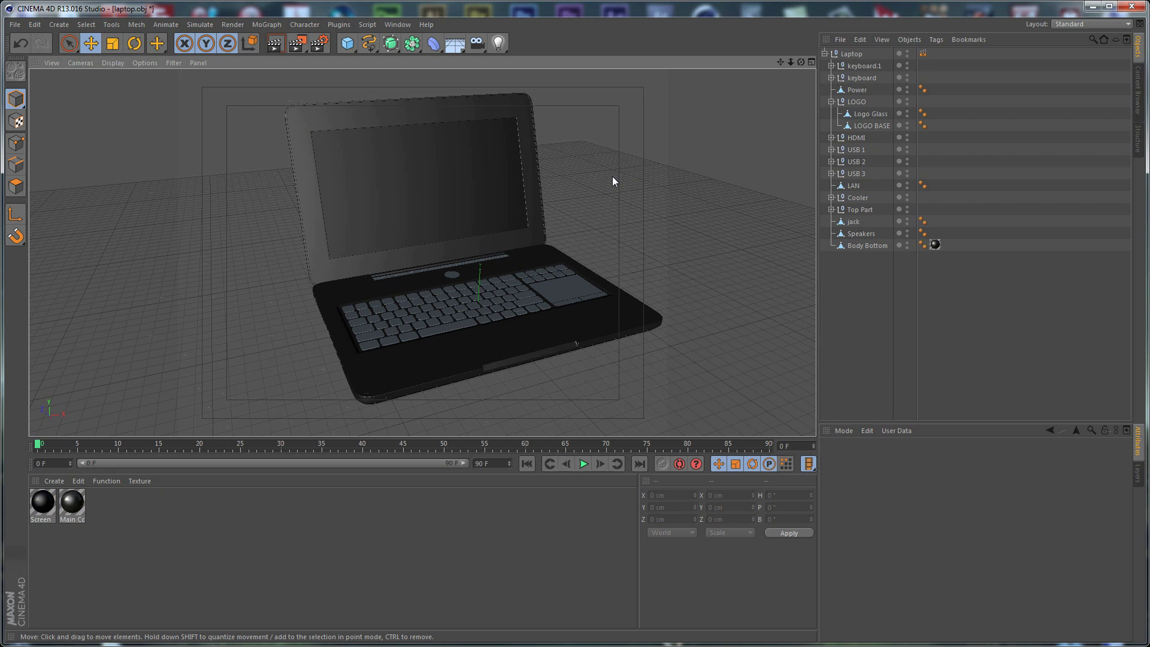
pyautogui.hotkey('ctrl', 's')
# Create a third material and name it Chrome.
pyautogui.doubleClick(117, 505)
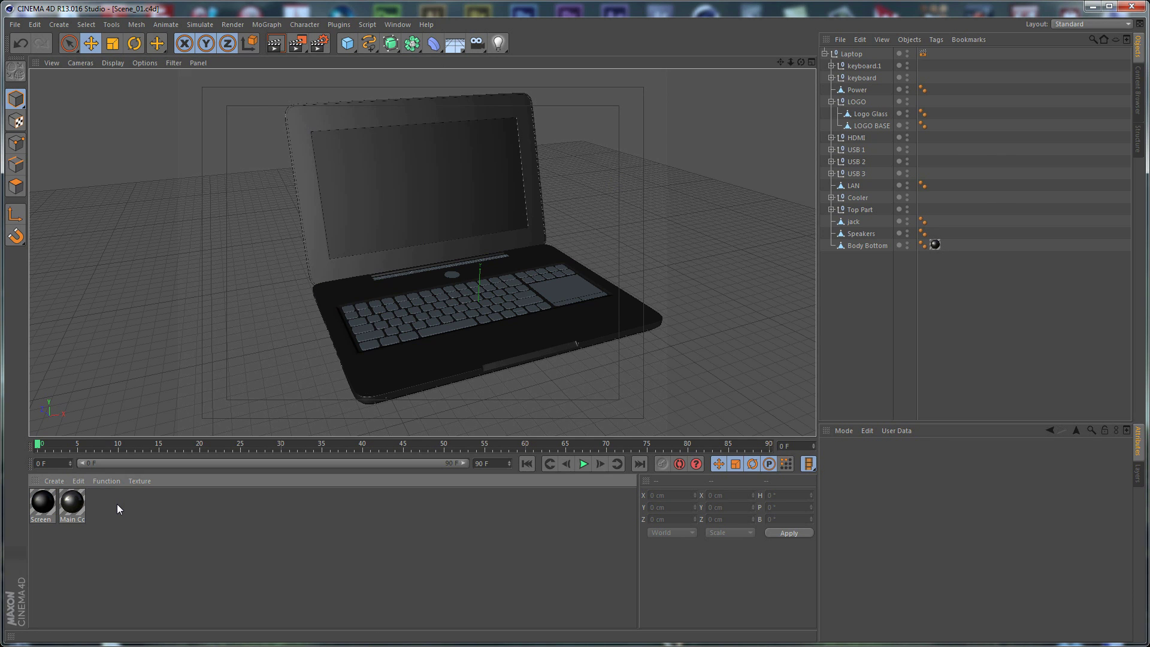
pyautogui.doubleClick(37, 502)
pyautogui.write('Chrome')
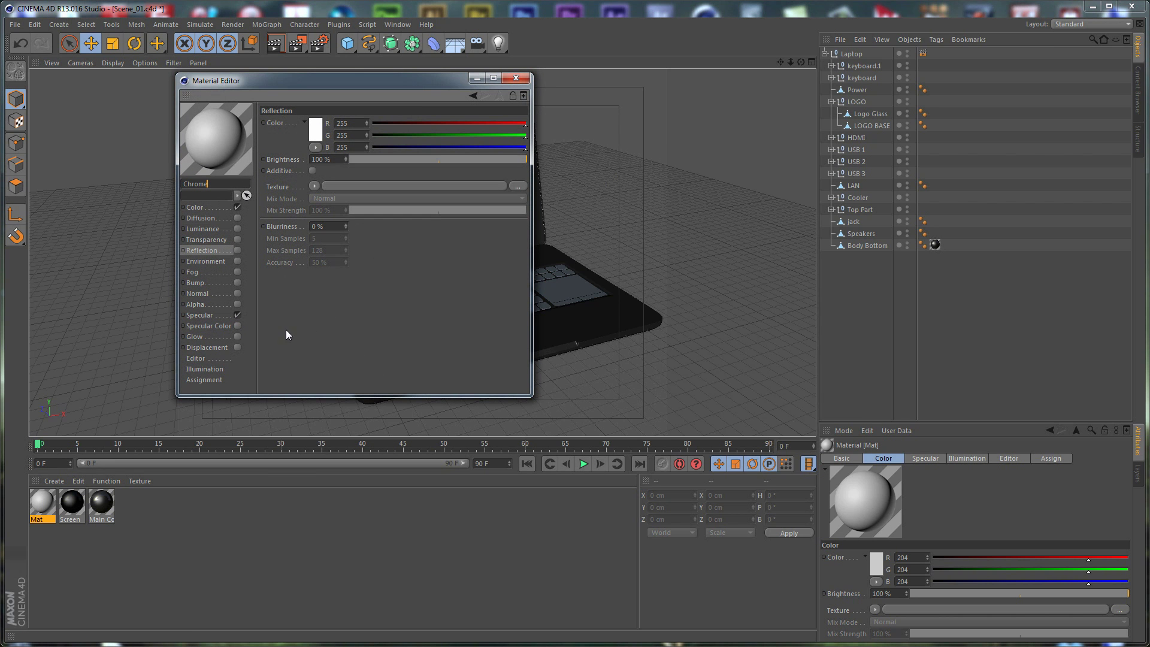
# Set the Chrome material's colour to pure black with RGB 0, 0, 0.
pyautogui.click(221, 206)
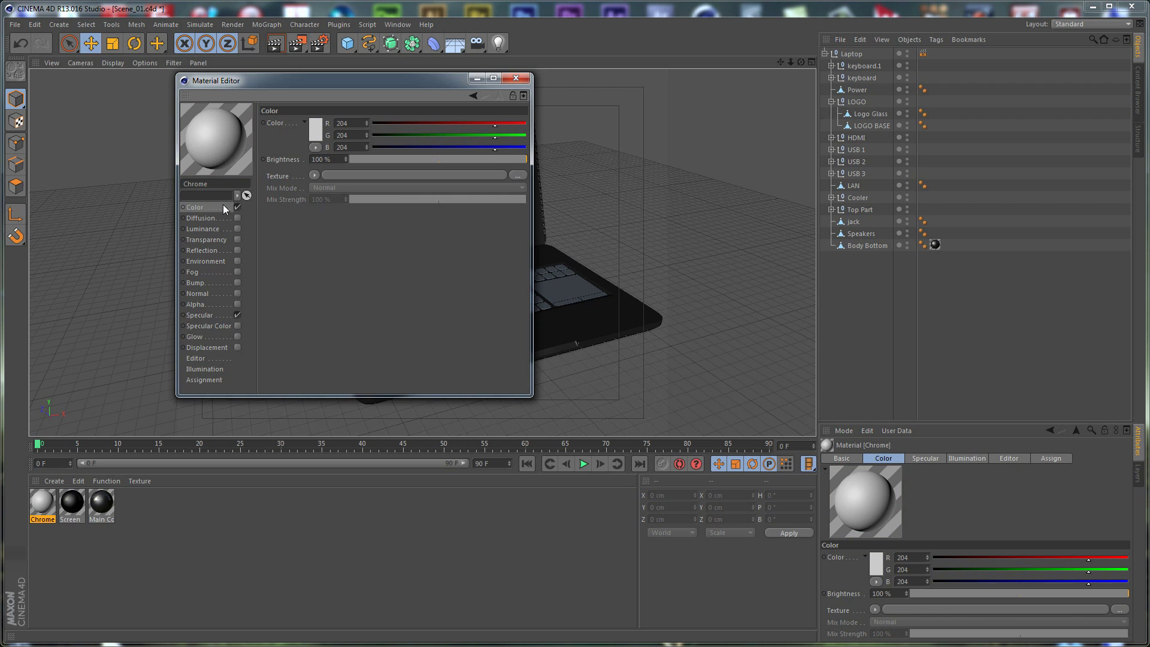
pyautogui.click(316, 132)
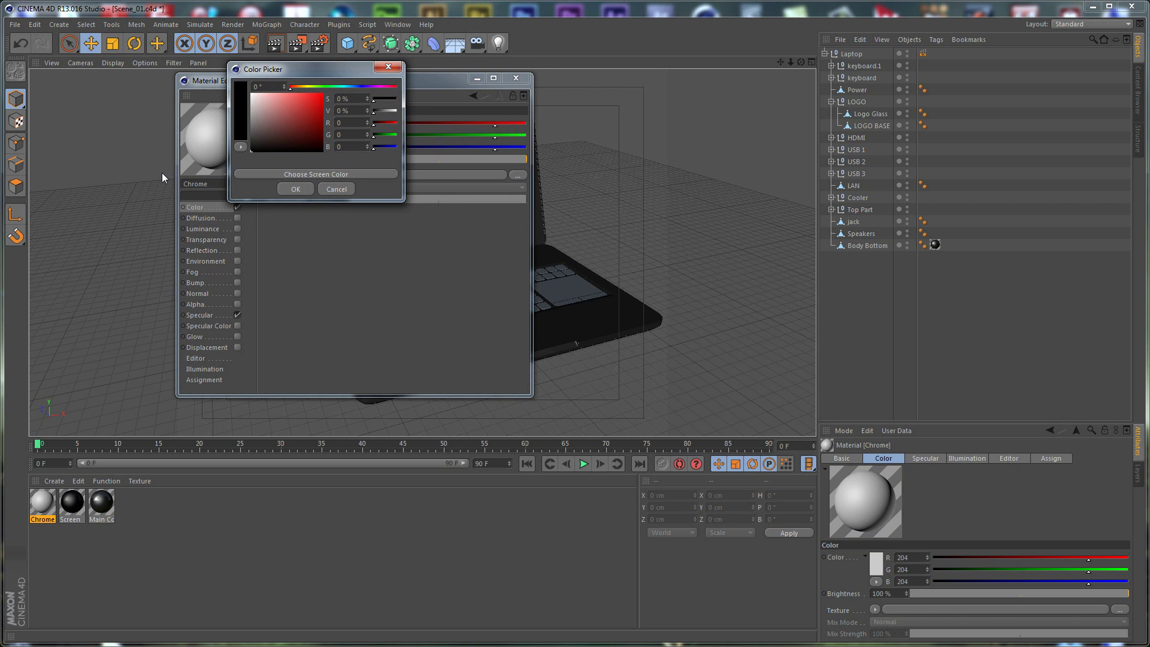
pyautogui.click(293, 188)
# Enable reflection on the Chrome material with 75% brightness and close the material editor.
pyautogui.click(238, 251)
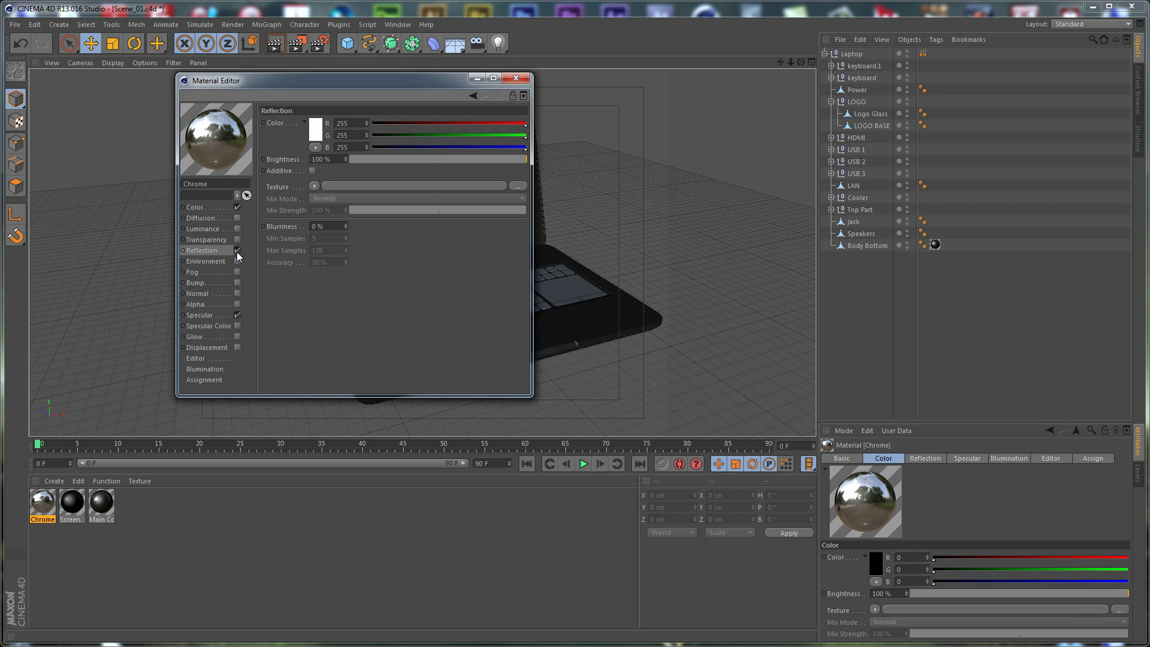
pyautogui.click(329, 160)
pyautogui.write('75')
pyautogui.press('Return')
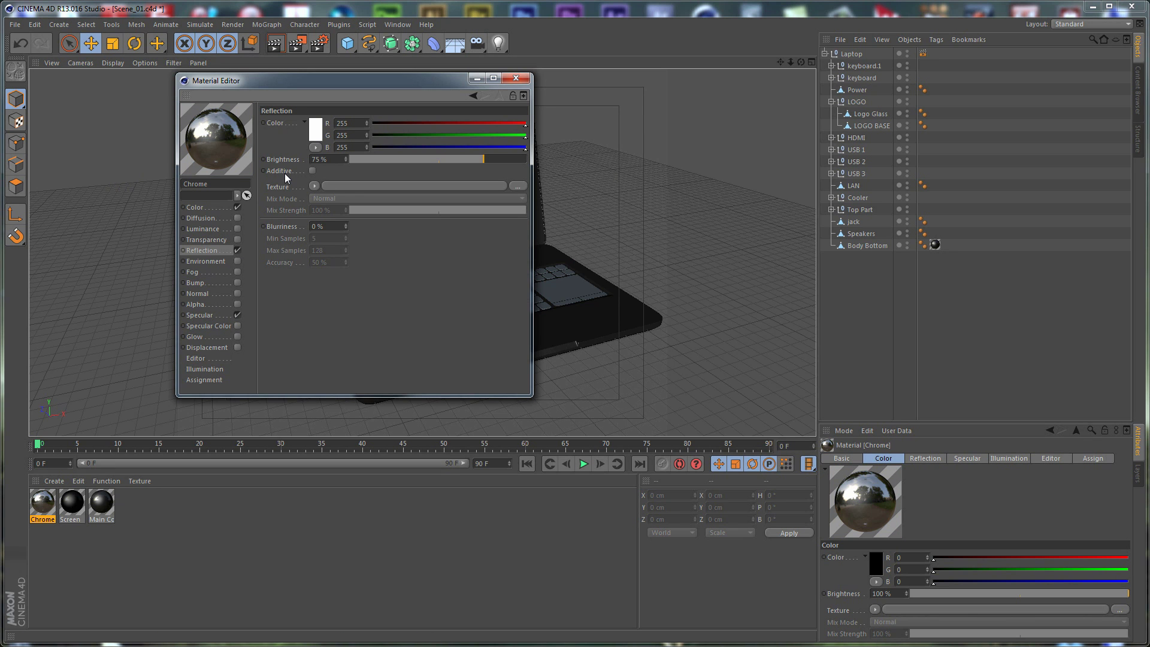
pyautogui.click(202, 315)
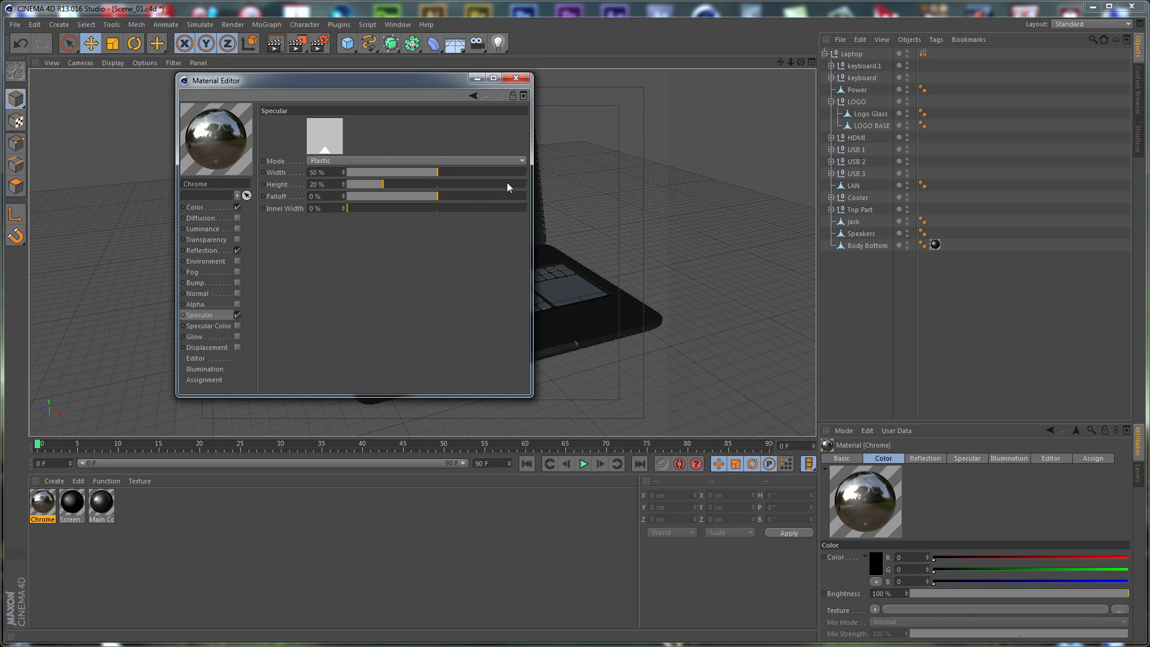
pyautogui.click(517, 82)
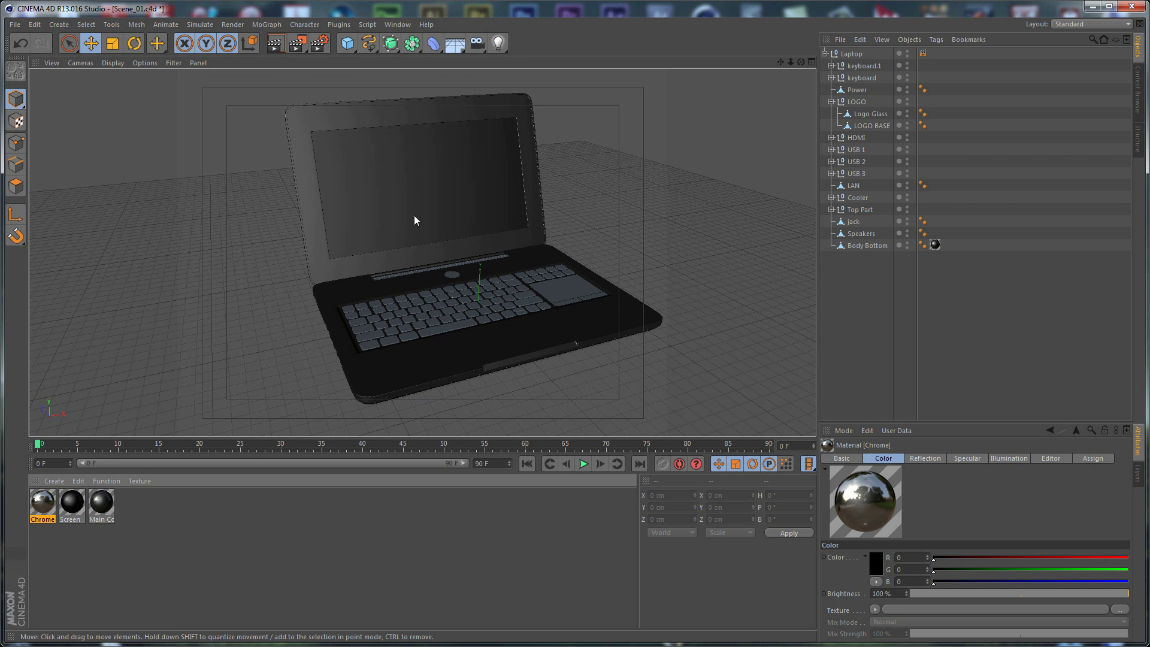
# Apply the Chrome material to the cooler vents on the side of the laptop.
pyautogui.click(87, 530)
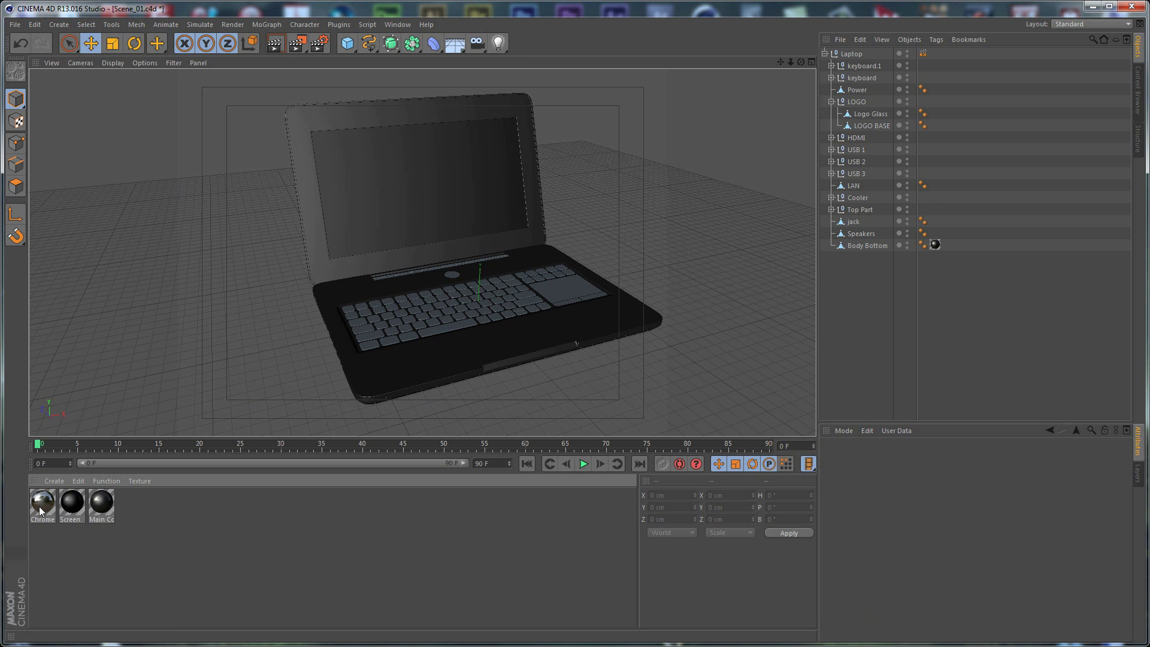
pyautogui.keyDown('alt'); pyautogui.moveTo(378, 359); pyautogui.dragTo(218, 387); pyautogui.keyUp('alt')
pyautogui.scroll(3, 218, 383)
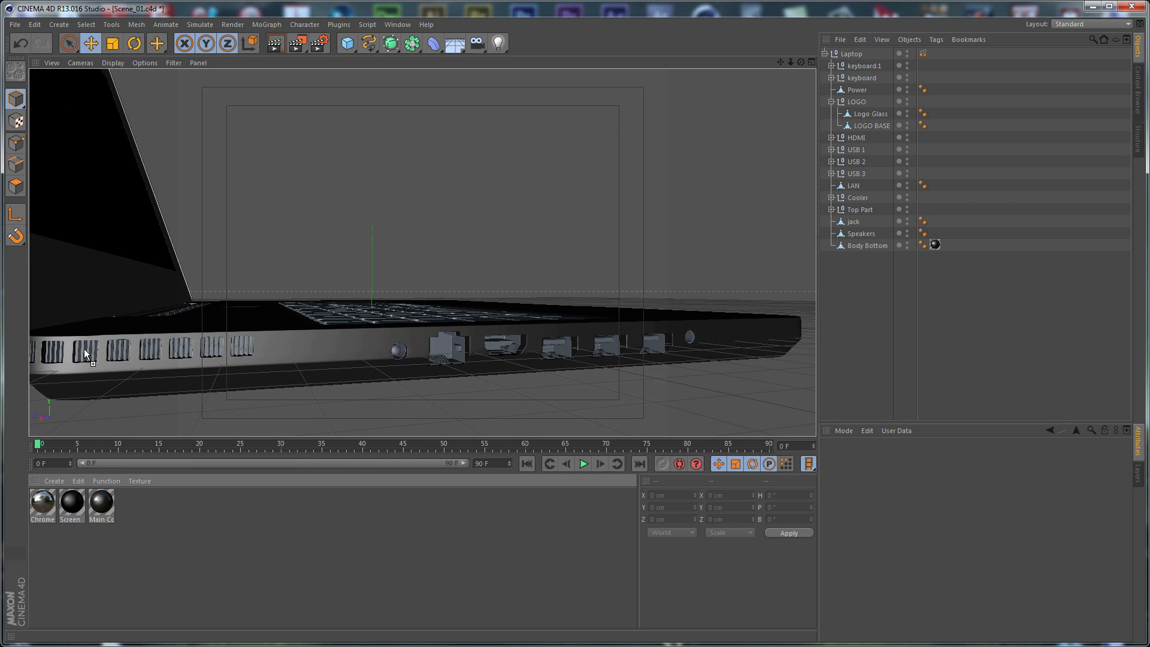
pyautogui.moveTo(84, 350); pyautogui.dragTo(84, 349)
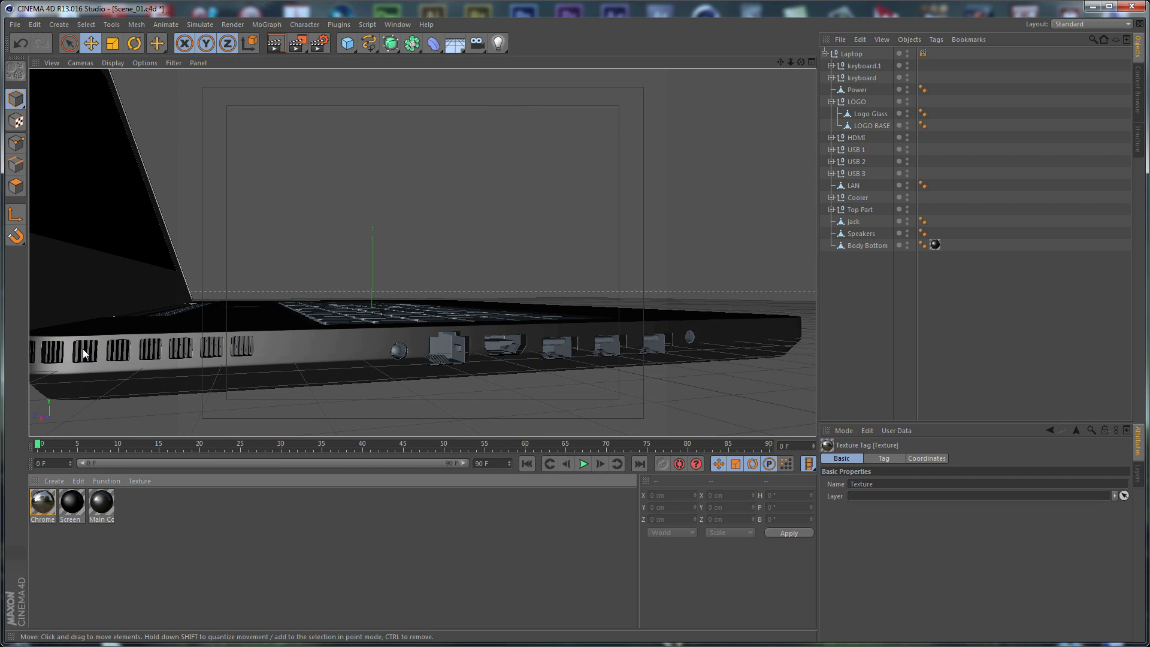
# Copy the Chrome texture tag to the other object inside the Cooler group.
pyautogui.keyDown('alt'); pyautogui.moveTo(186, 326); pyautogui.dragTo(183, 303); pyautogui.keyUp('alt')
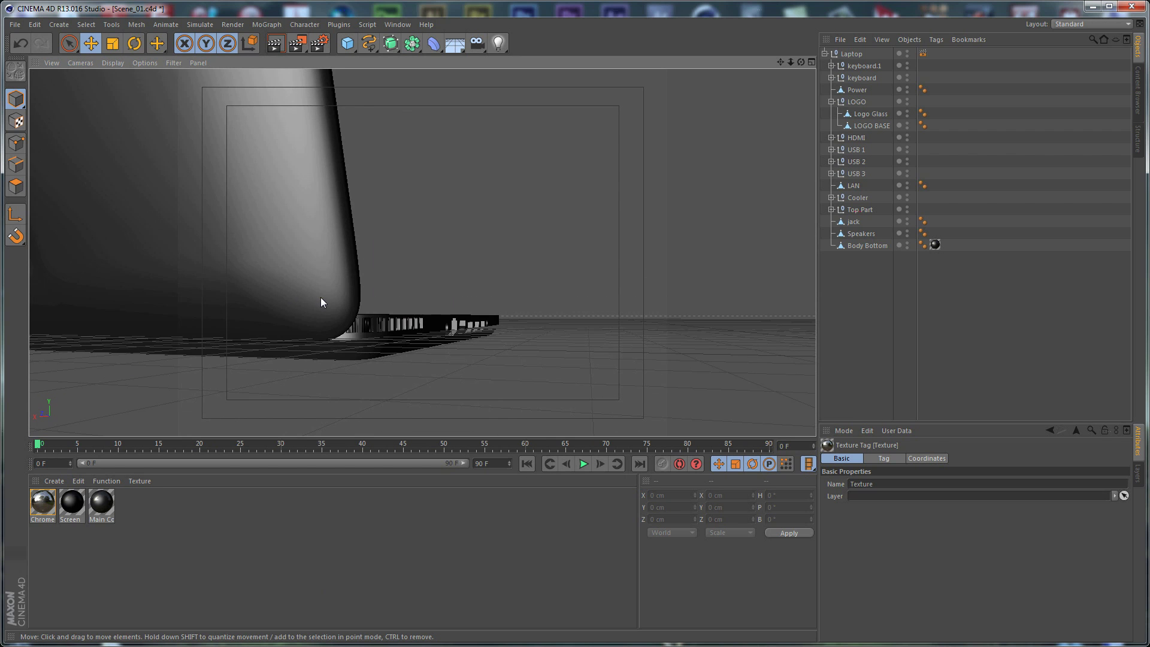
pyautogui.scroll(-5, 321, 297)
pyautogui.keyDown('alt'); pyautogui.moveTo(411, 292); pyautogui.dragTo(206, 302); pyautogui.keyUp('alt')
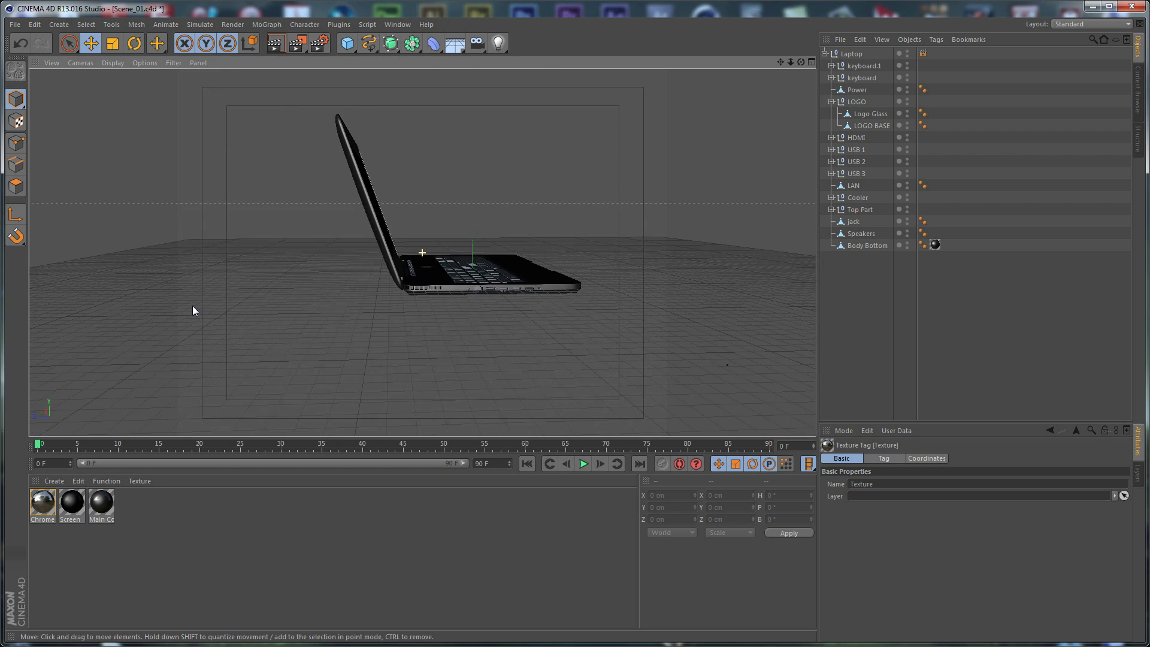
pyautogui.click(831, 197)
pyautogui.keyDown('ctrl'); pyautogui.moveTo(933, 221); pyautogui.dragTo(934, 210); pyautogui.keyUp('ctrl')
pyautogui.click(832, 197)
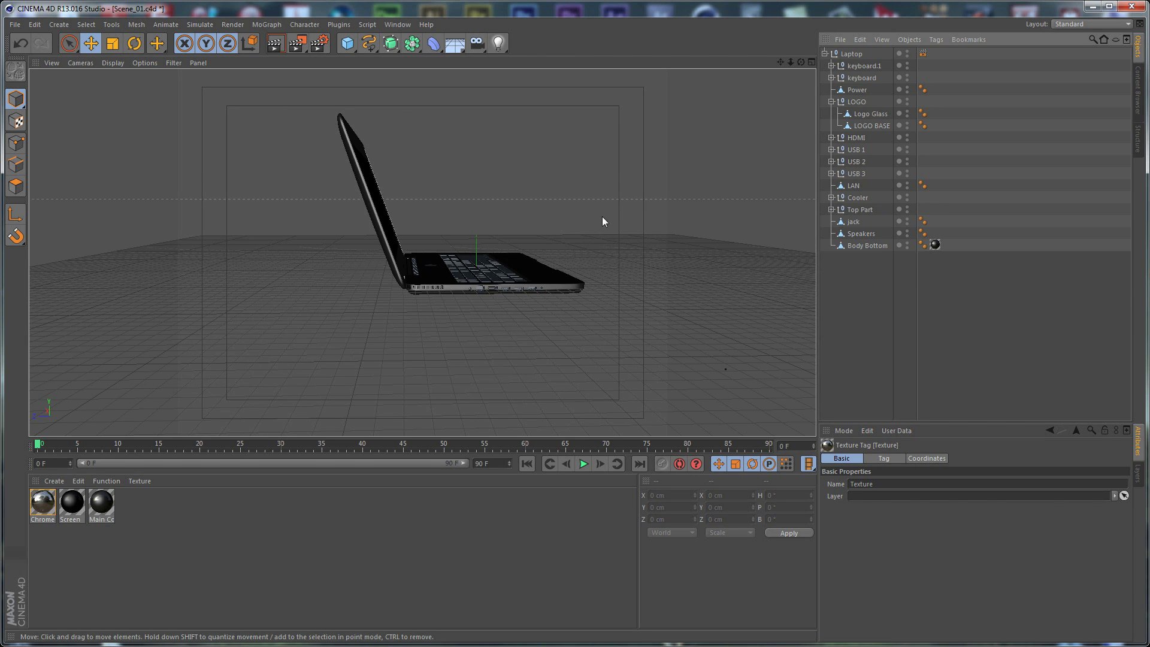
# Apply the Chrome material to the Speakers and to the round jack on the laptop's side.
pyautogui.keyDown('alt'); pyautogui.moveTo(602, 221); pyautogui.dragTo(455, 275); pyautogui.keyUp('alt')
pyautogui.scroll(10, 539, 233)
pyautogui.moveTo(54, 494); pyautogui.dragTo(325, 384)
pyautogui.keyDown('alt'); pyautogui.moveTo(519, 352); pyautogui.dragTo(416, 272); pyautogui.keyUp('alt')
pyautogui.scroll(-5, 442, 182)
pyautogui.scroll(5, 434, 298)
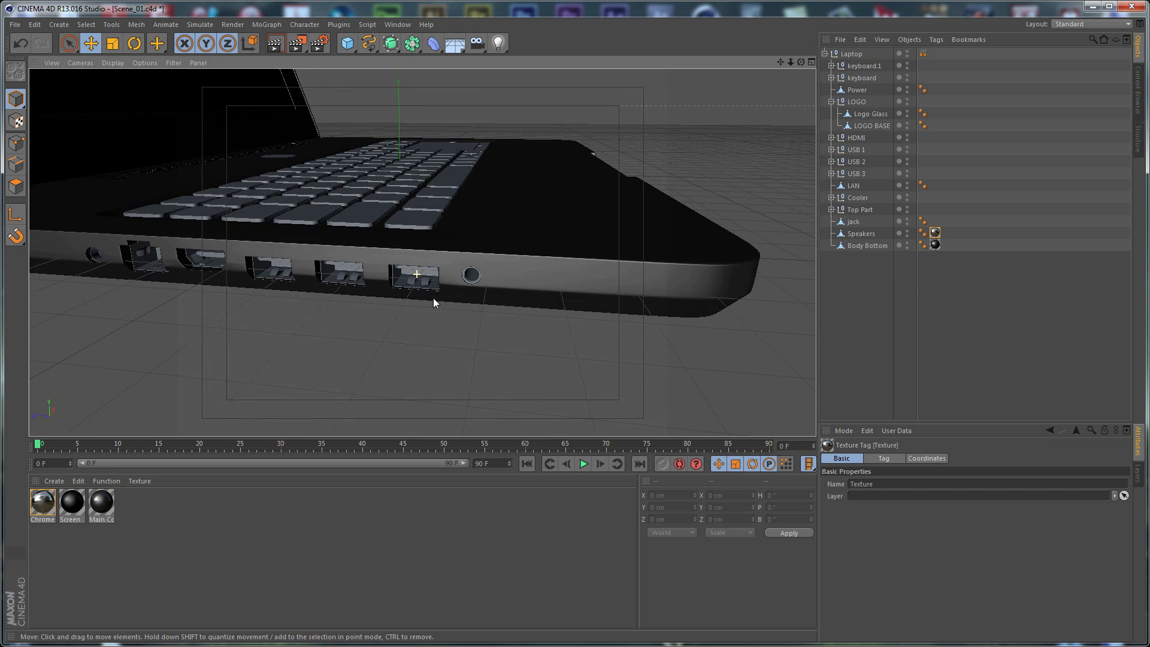
pyautogui.scroll(3, 433, 297)
pyautogui.moveTo(53, 497); pyautogui.dragTo(515, 265)
# Apply the Chrome material to the USB ports on the laptop's side.
pyautogui.moveTo(51, 508); pyautogui.dragTo(260, 272)
pyautogui.keyDown('alt'); pyautogui.moveTo(260, 272); pyautogui.dragTo(554, 261, button='middle'); pyautogui.keyUp('alt')
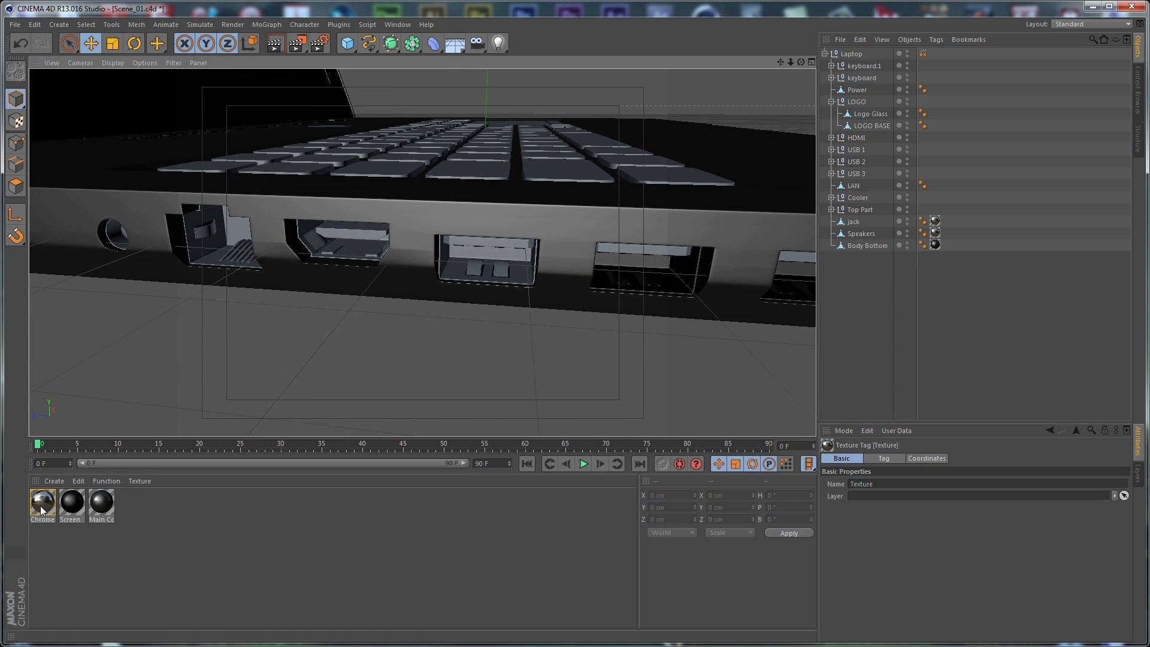
pyautogui.moveTo(41, 508); pyautogui.dragTo(472, 275)
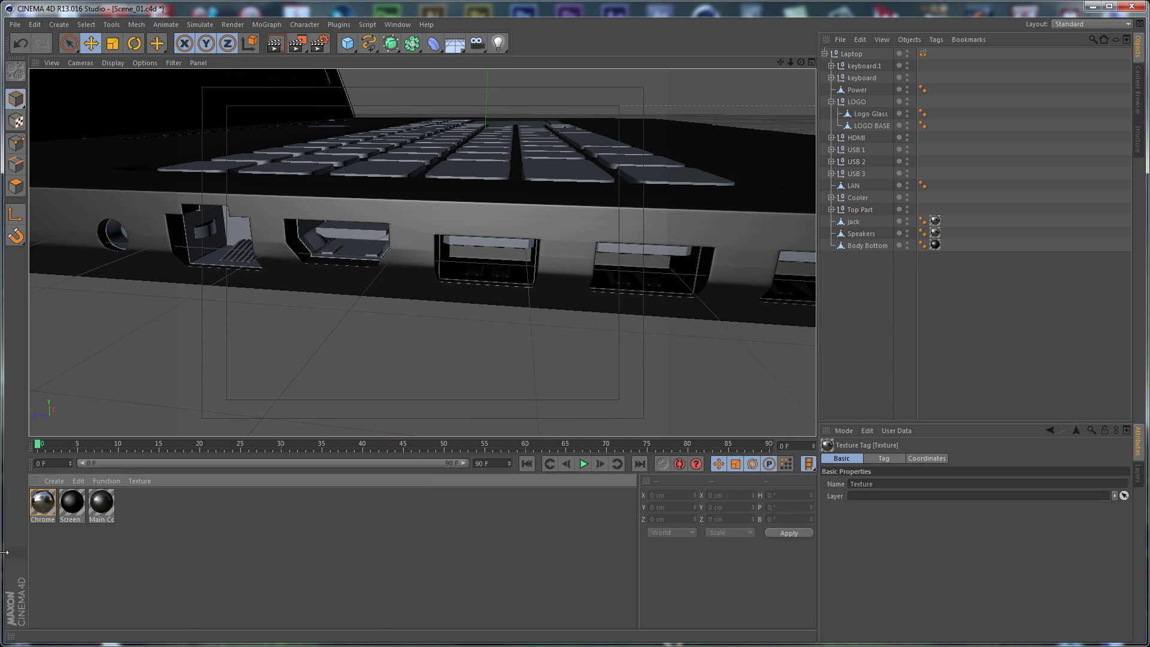
# Apply the Chrome material to the HDMI, LAN and Power ports.
pyautogui.moveTo(41, 501); pyautogui.dragTo(359, 288)
pyautogui.moveTo(42, 503); pyautogui.dragTo(216, 252)
pyautogui.moveTo(47, 508); pyautogui.dragTo(117, 236)
# Create a fourth material and name it Logo Base.
pyautogui.scroll(-15, 280, 269)
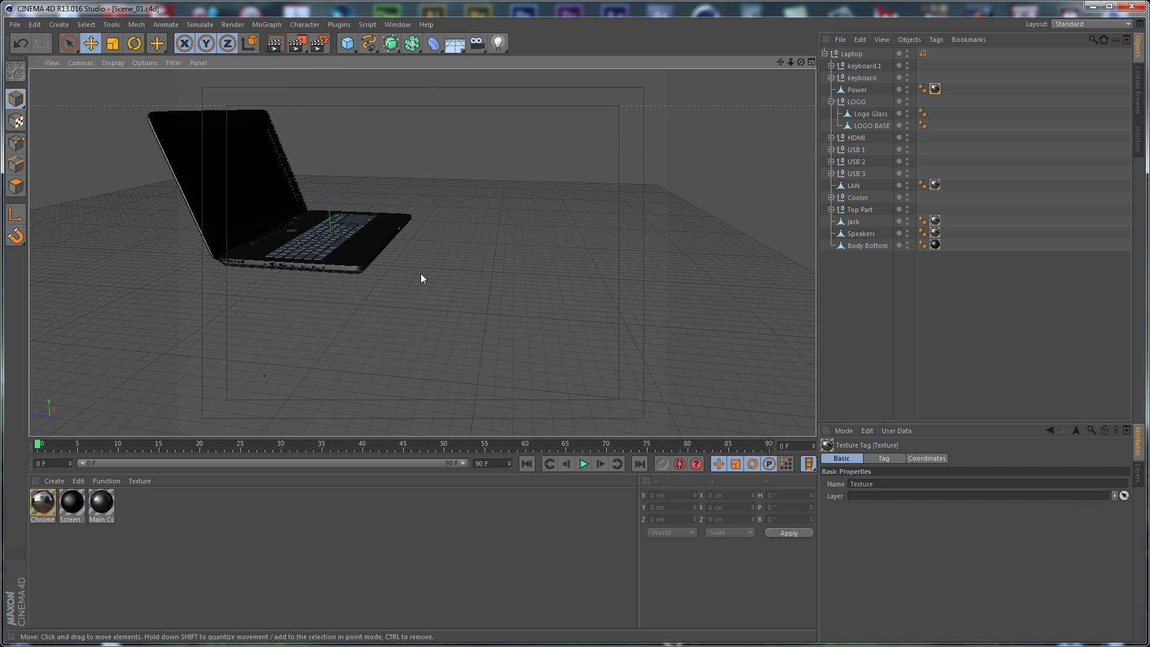
pyautogui.keyDown('alt'); pyautogui.moveTo(461, 245); pyautogui.dragTo(478, 222); pyautogui.keyUp('alt')
pyautogui.keyDown('alt'); pyautogui.moveTo(478, 221); pyautogui.dragTo(474, 372, button='middle'); pyautogui.keyUp('alt')
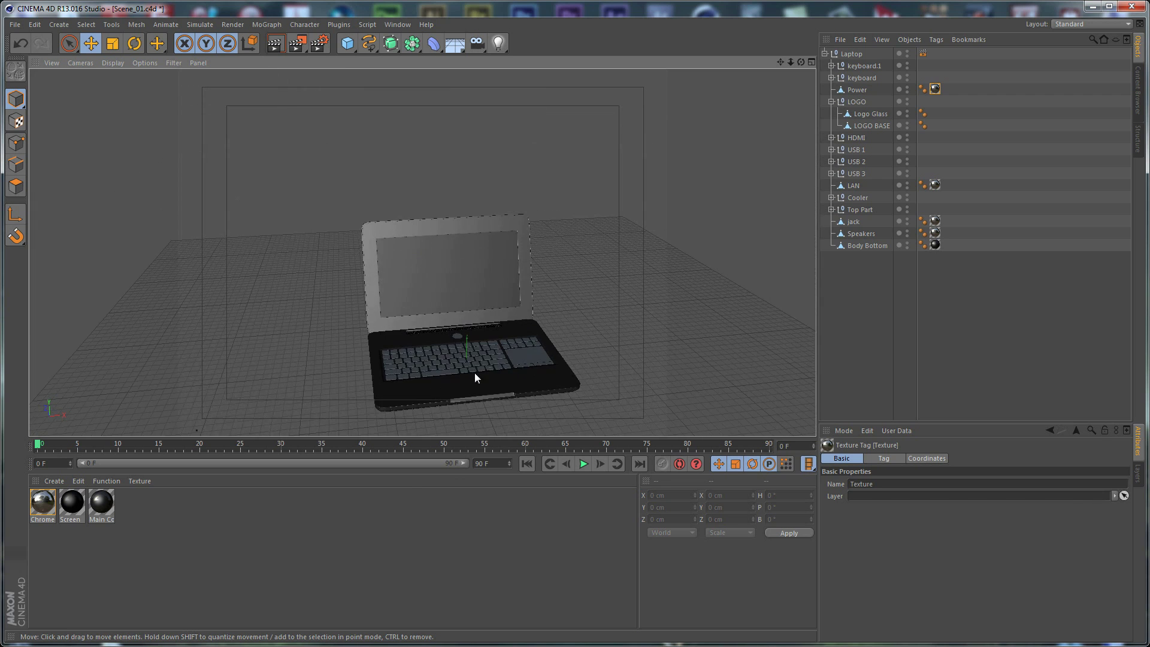
pyautogui.scroll(6, 478, 372)
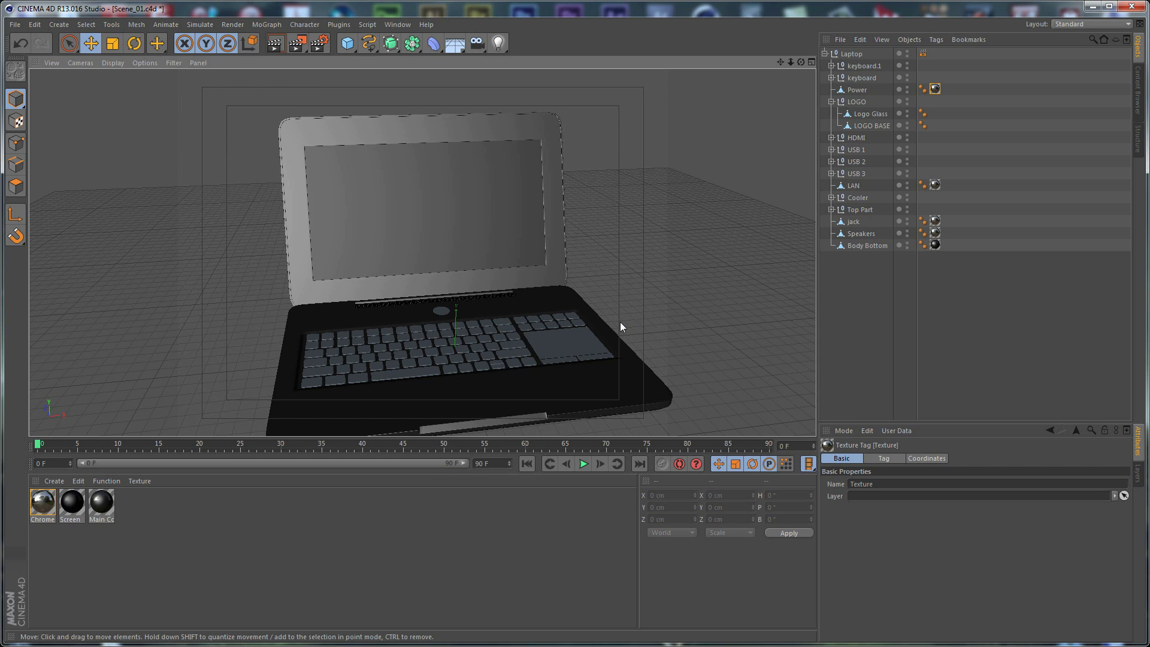
pyautogui.doubleClick(167, 525)
pyautogui.doubleClick(43, 502)
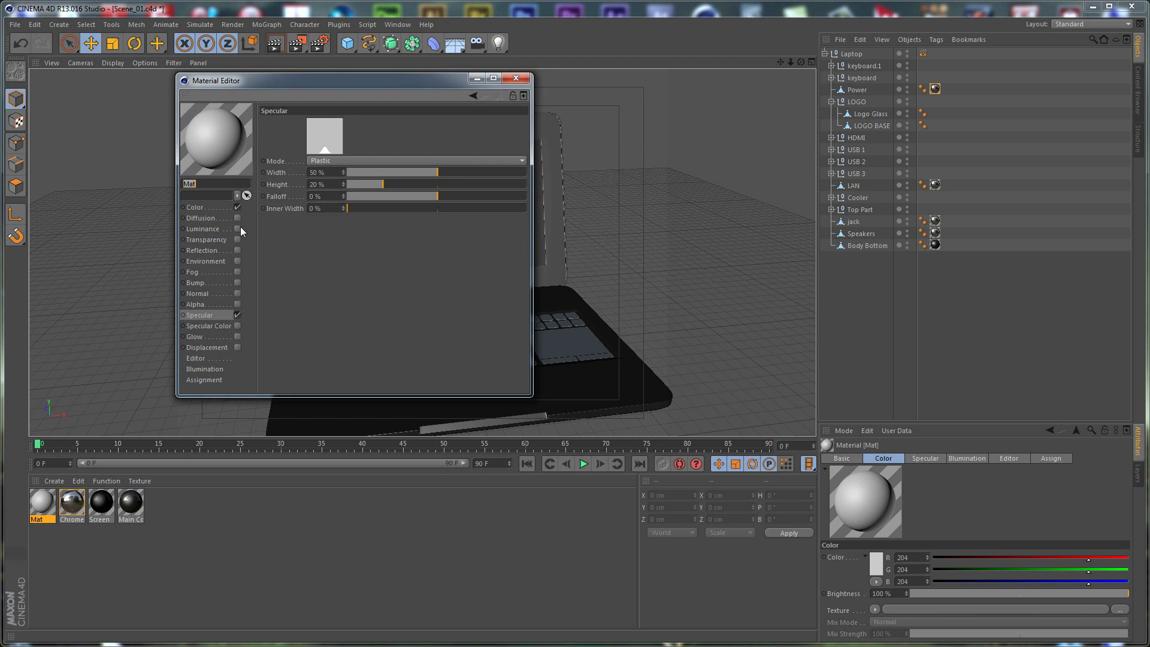
pyautogui.write('Logo Base')
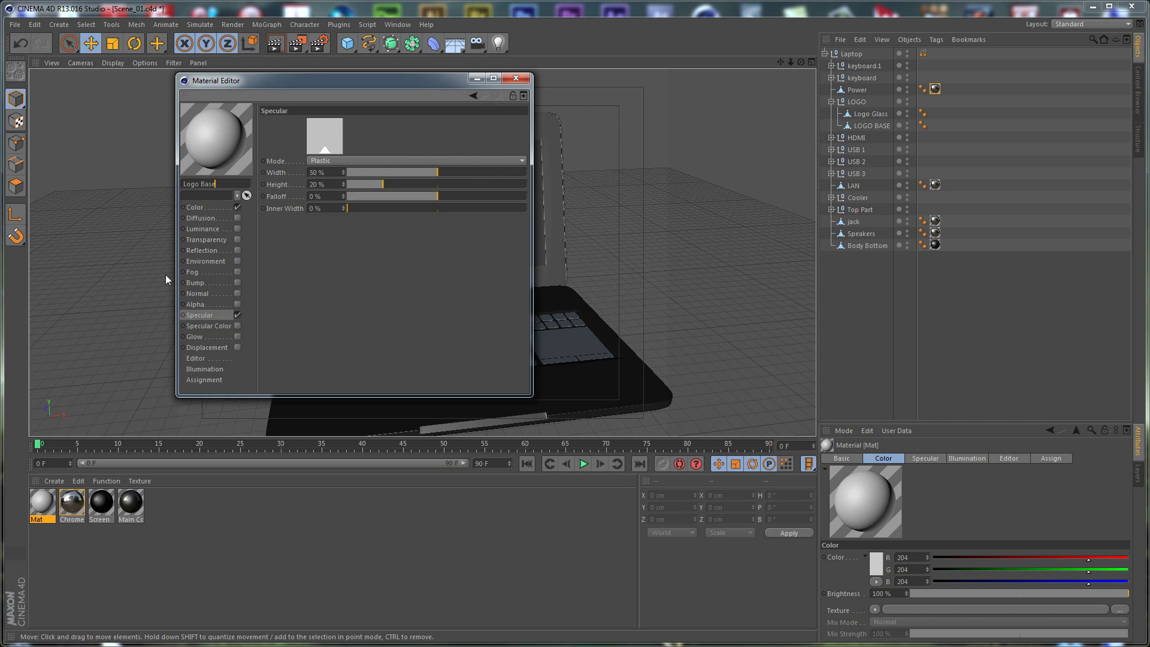
# Set the Logo Base material's colour to pure black with RGB 0, 0, 0.
pyautogui.click(194, 207)
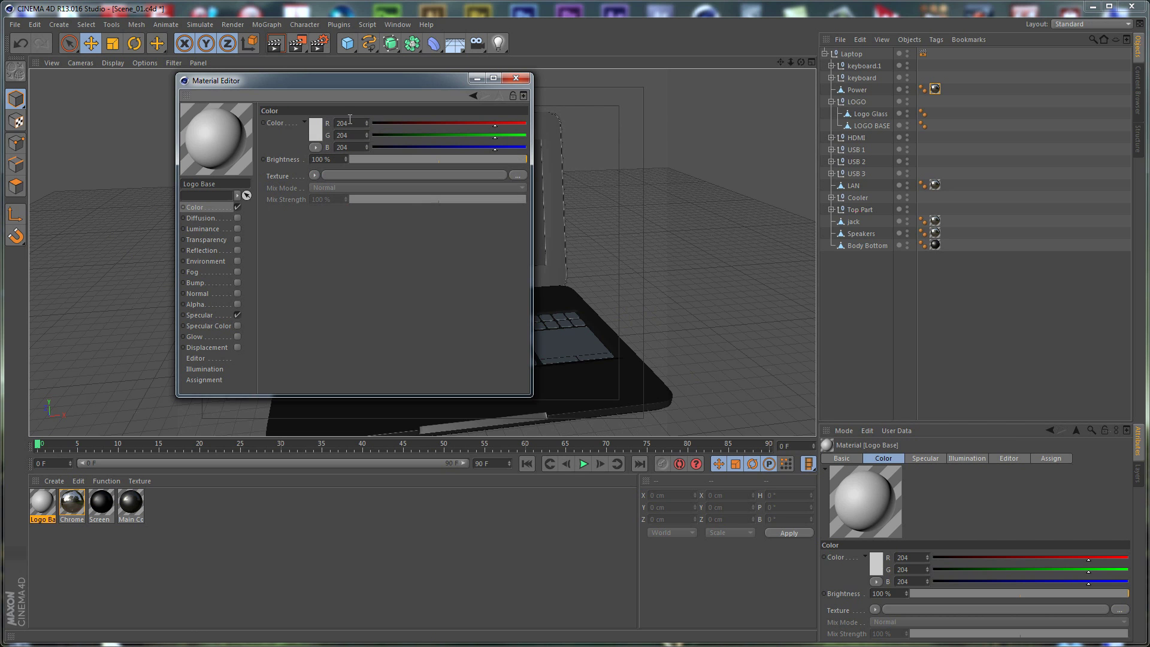
pyautogui.click(319, 128)
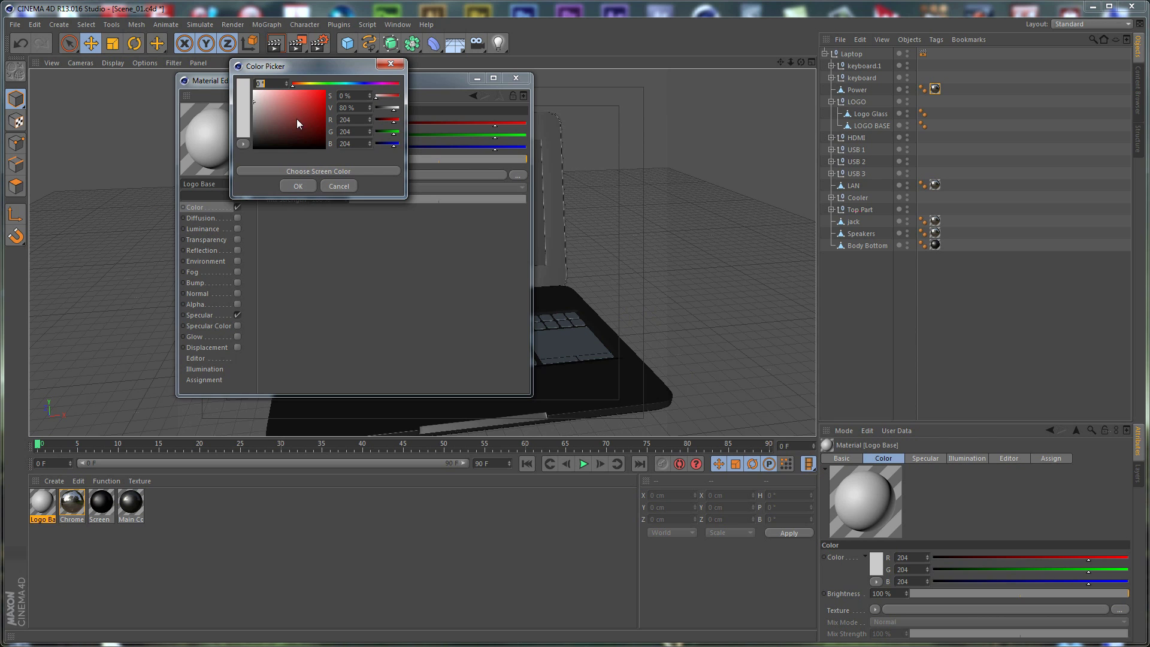
pyautogui.moveTo(297, 118); pyautogui.dragTo(297, 150)
pyautogui.click(294, 185)
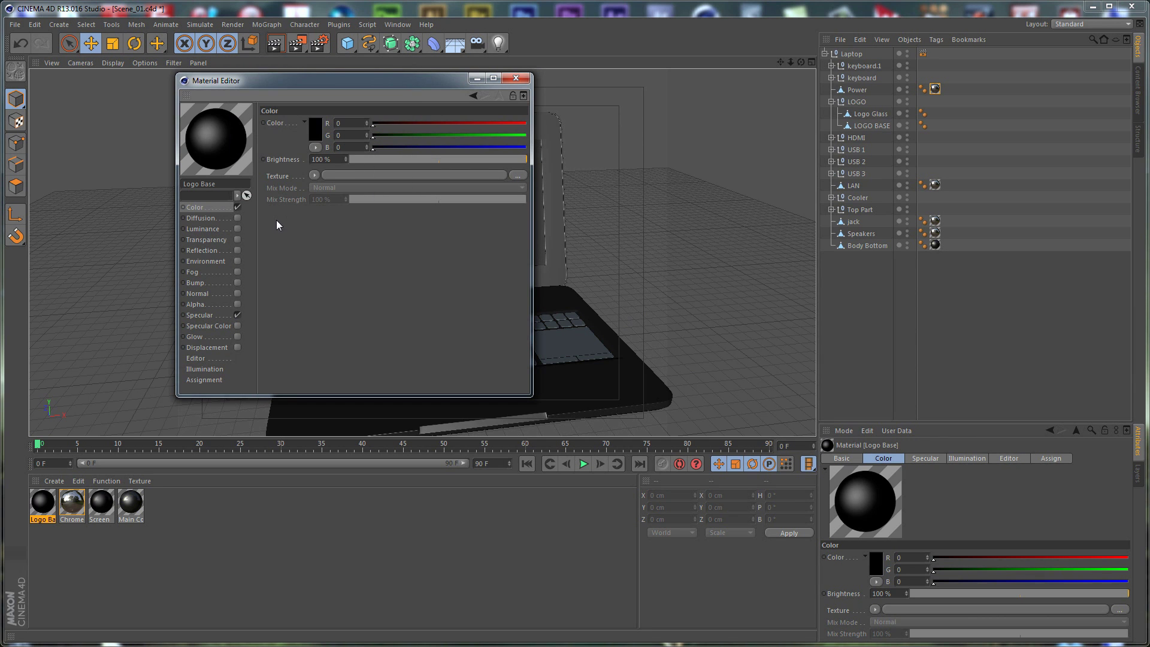
# Enable reflection on the Logo Base material with 10% brightness.
pyautogui.click(206, 249)
pyautogui.click(238, 251)
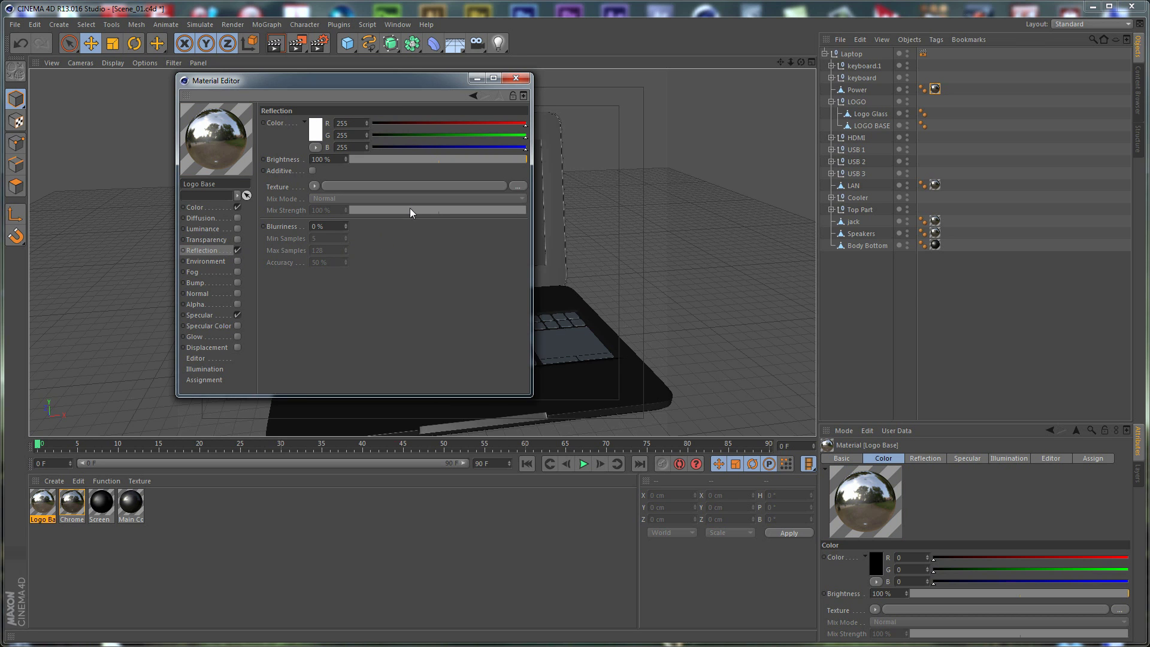
pyautogui.doubleClick(324, 159)
pyautogui.write('10')
pyautogui.press('Return')
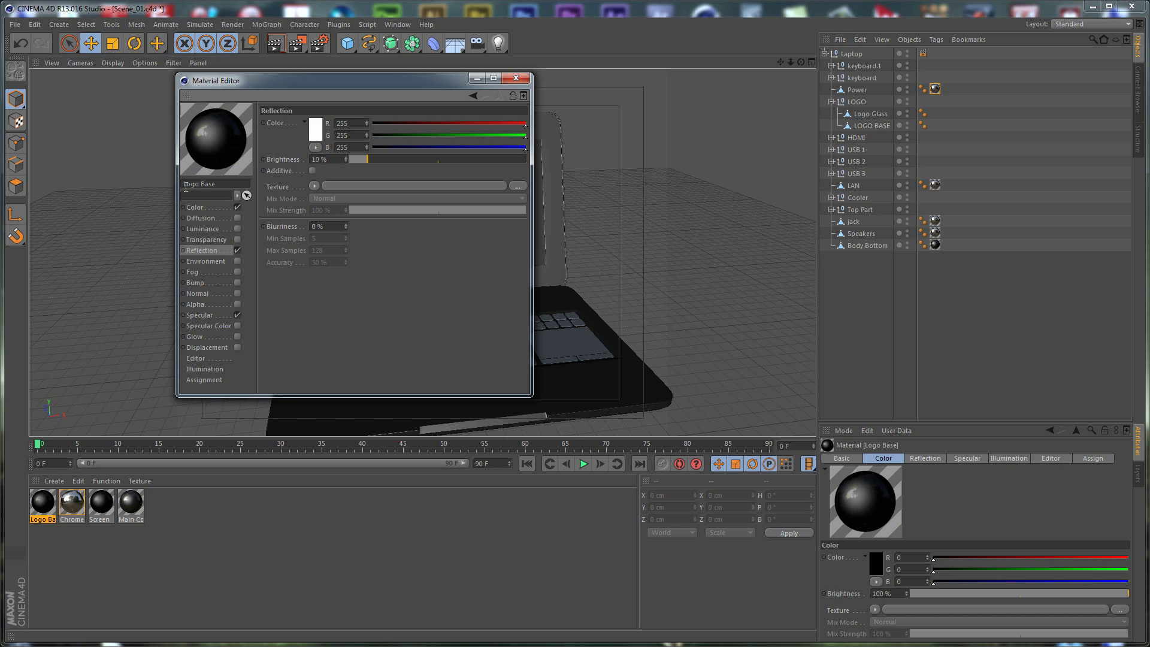
# Enable white luminance at 100% brightness on the Logo Base material and close the material editor.
pyautogui.click(222, 230)
pyautogui.click(238, 228)
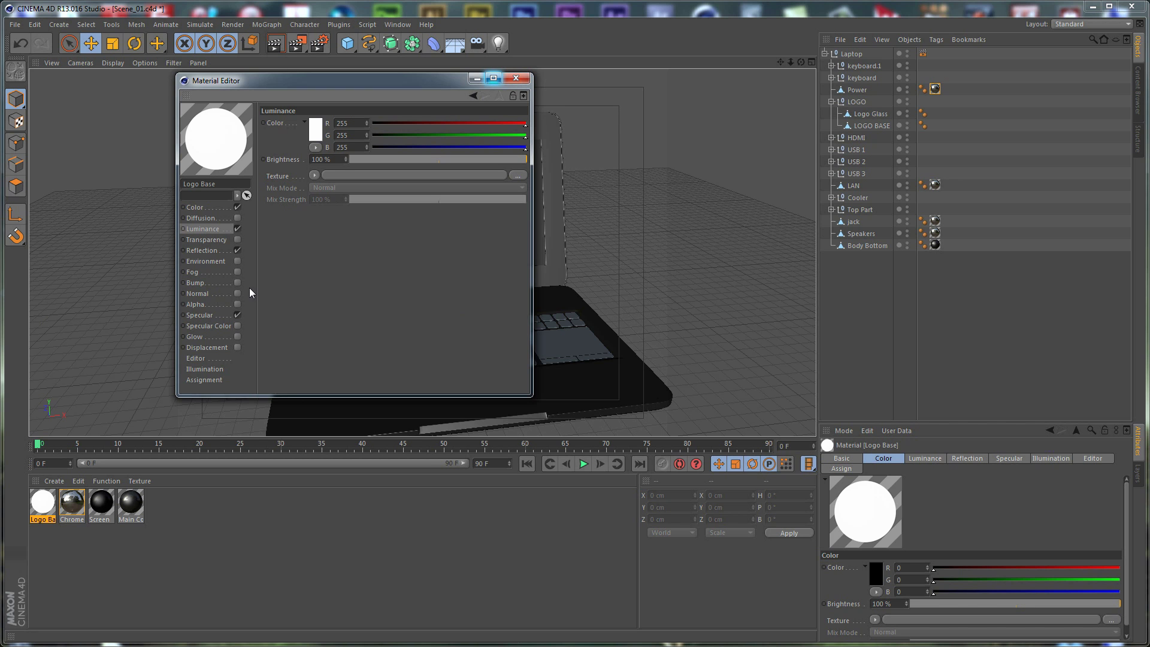
pyautogui.click(524, 80)
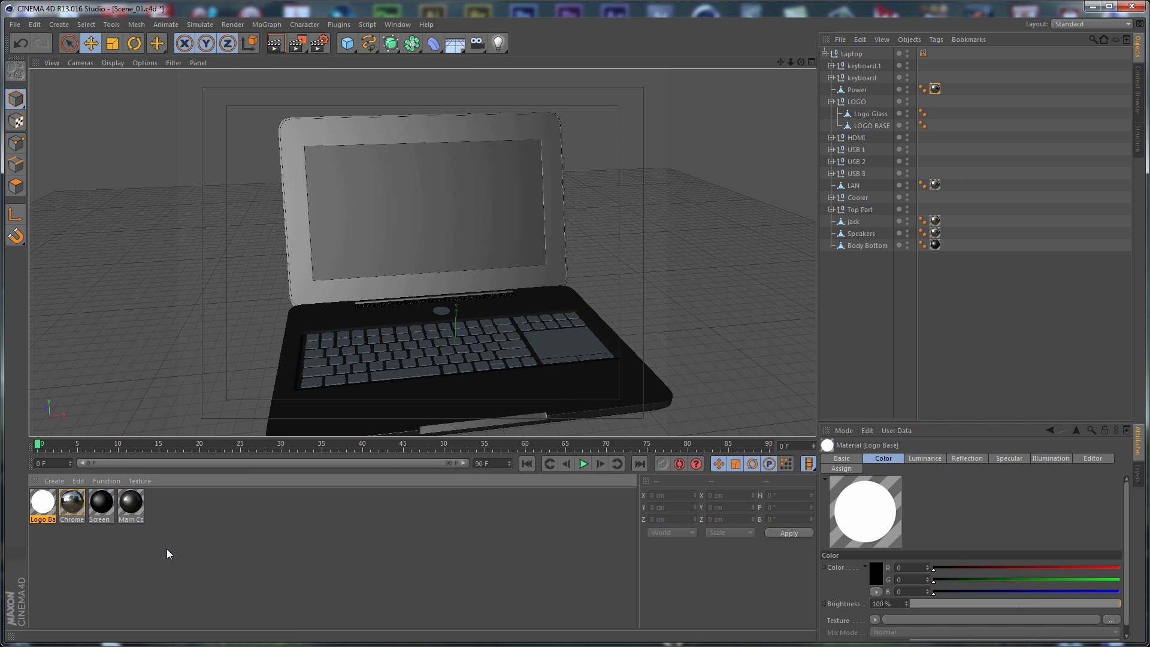
# Create a fifth material and name it Keyboard Glow.
pyautogui.doubleClick(192, 505)
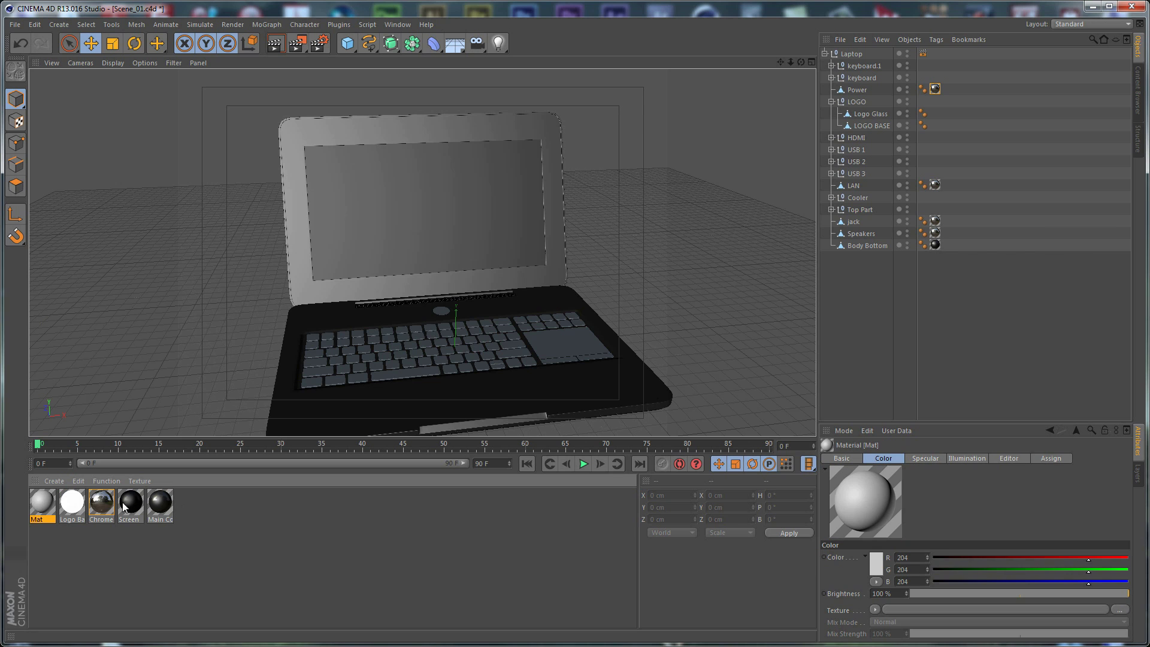
pyautogui.doubleClick(51, 503)
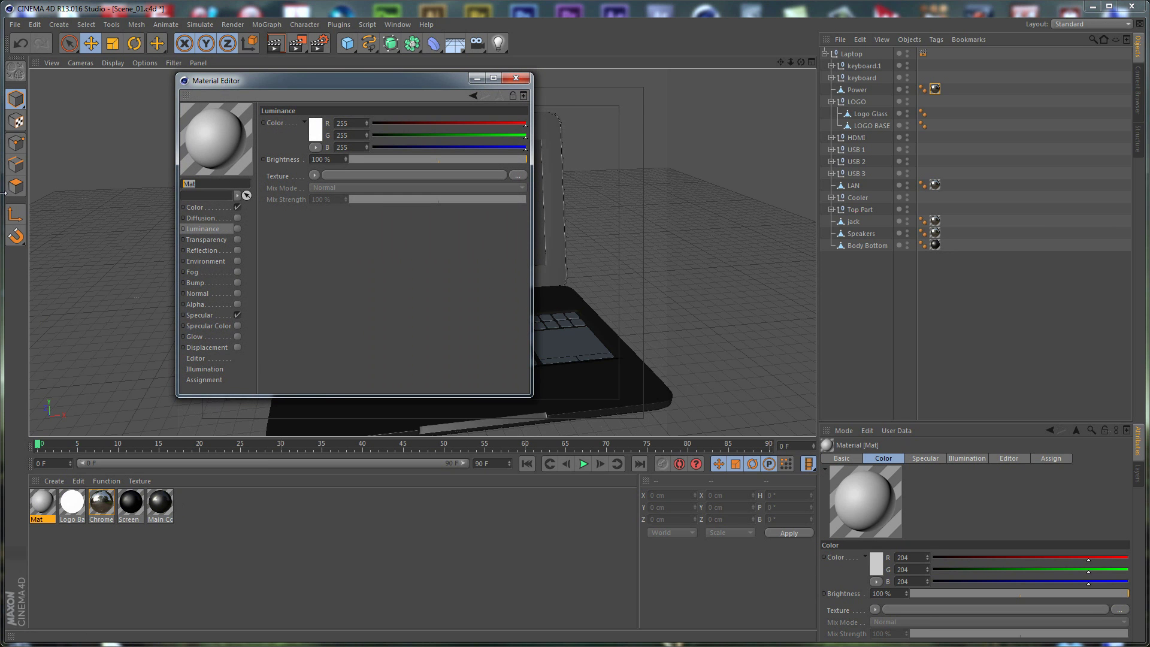
pyautogui.write('Keyboard Glow')
pyautogui.press('Return')
# Enable luminance on the Keyboard Glow material and set its colour to green with RGB 20, 255, 0.
pyautogui.click(237, 229)
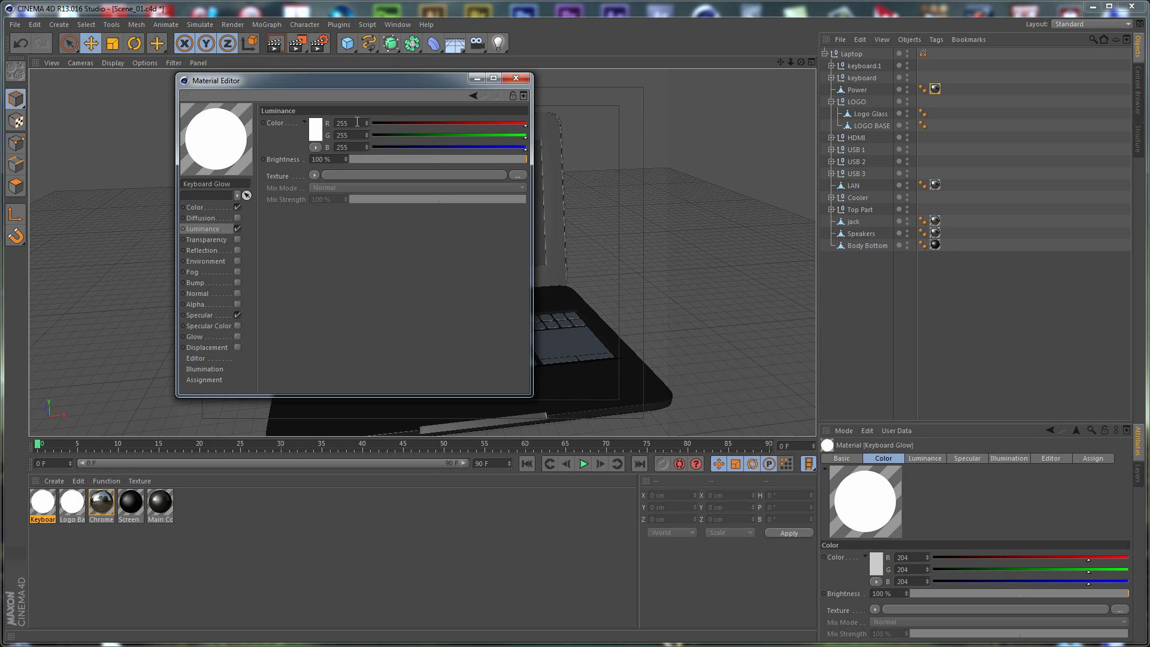
pyautogui.click(315, 129)
pyautogui.moveTo(306, 84)
pyautogui.mouseDown()
pyautogui.moveTo(343, 84)
pyautogui.moveTo(317, 91)
pyautogui.mouseUp()
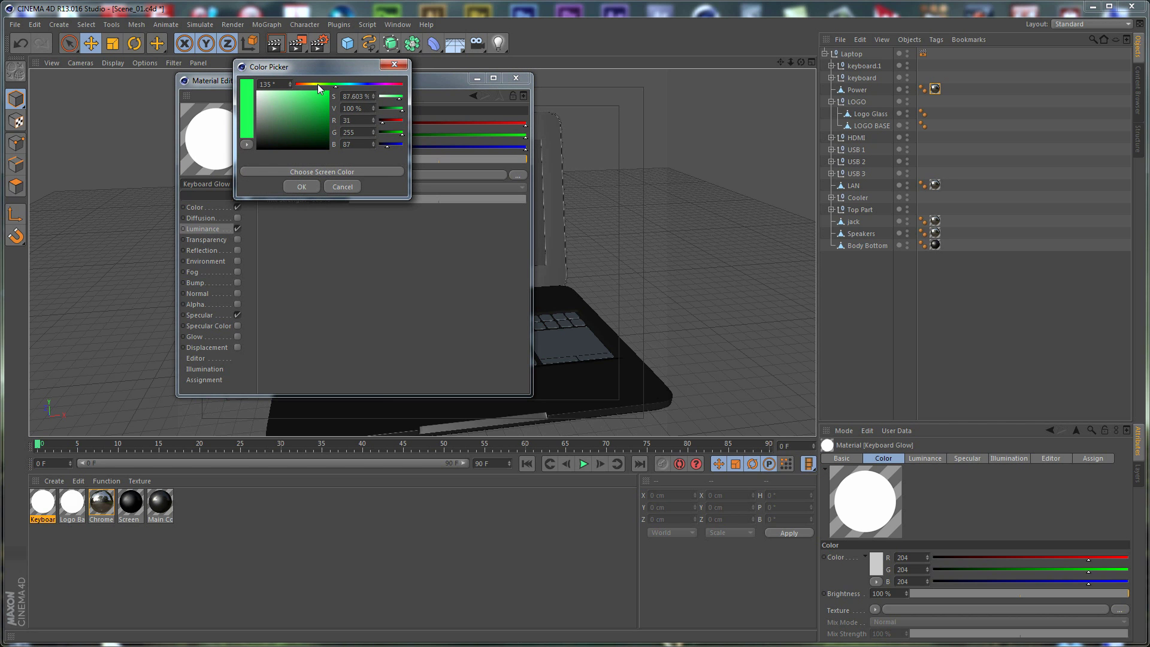
pyautogui.click(307, 185)
pyautogui.doubleClick(347, 146)
pyautogui.write('0')
pyautogui.press('Return')
pyautogui.doubleClick(341, 123)
pyautogui.write('20')
pyautogui.press('Return')
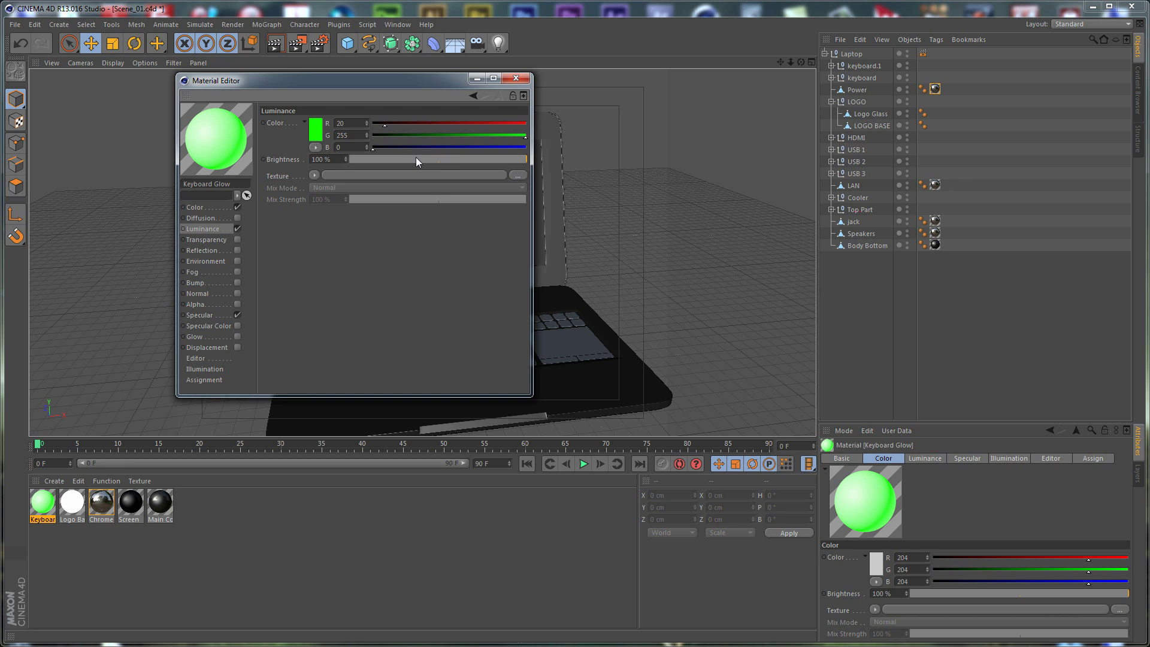
# Set the Keyboard Glow luminance brightness to 1250%, disable its specular channel and close the material editor.
pyautogui.doubleClick(335, 159)
pyautogui.write('1250')
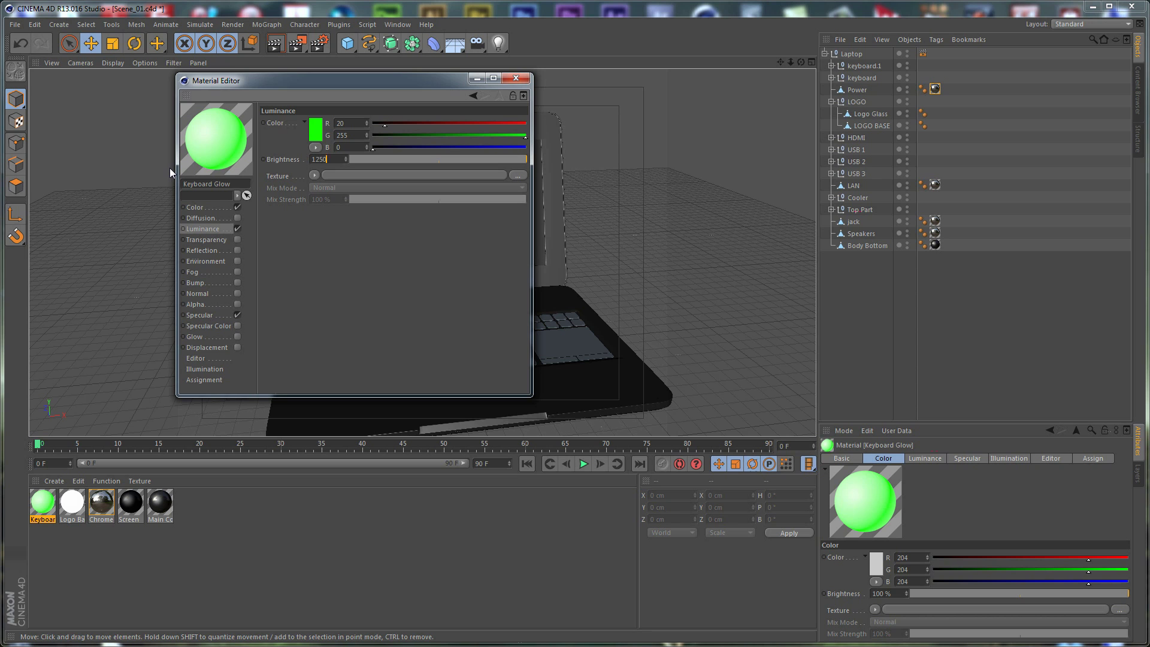
pyautogui.press('Return')
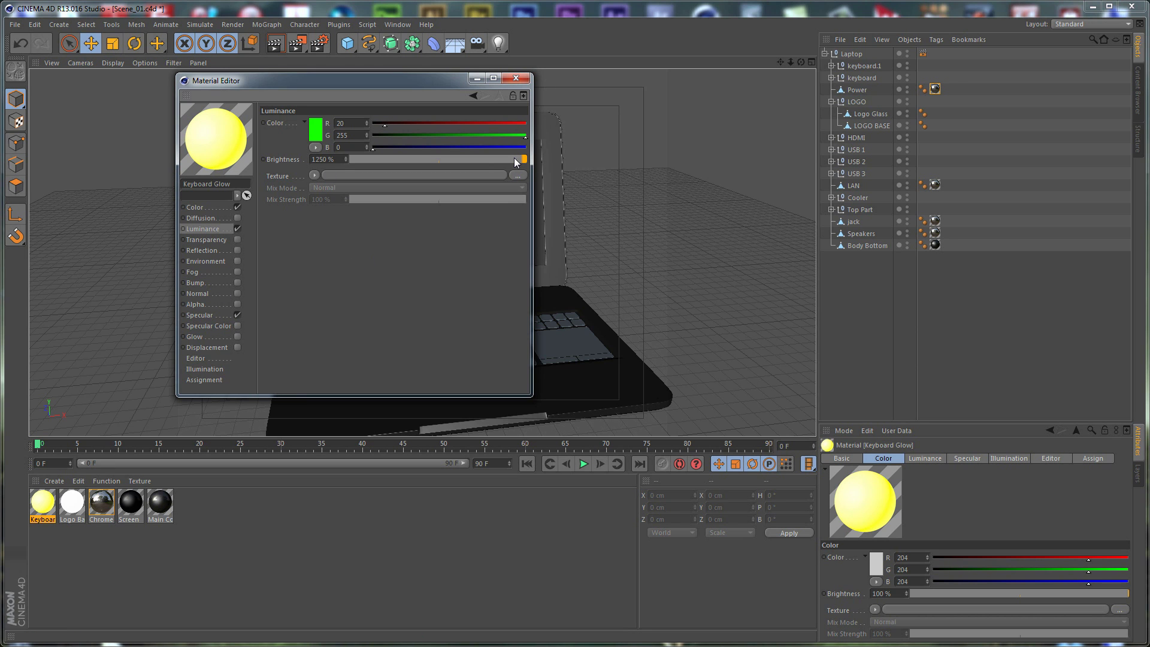
pyautogui.click(240, 314)
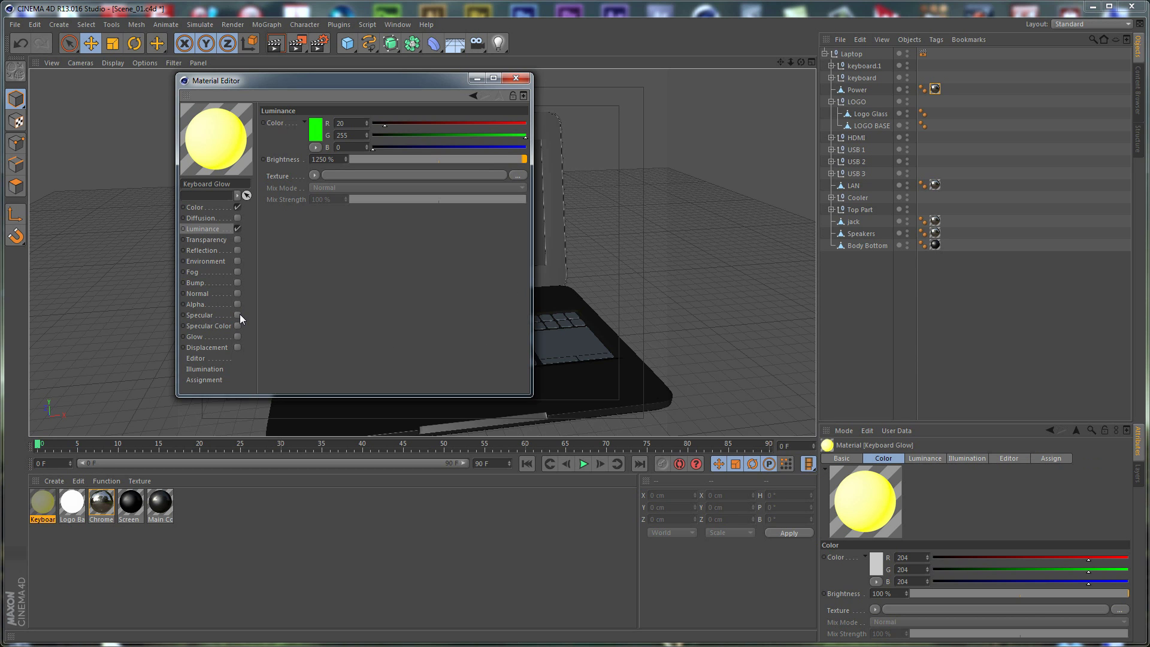
pyautogui.click(522, 79)
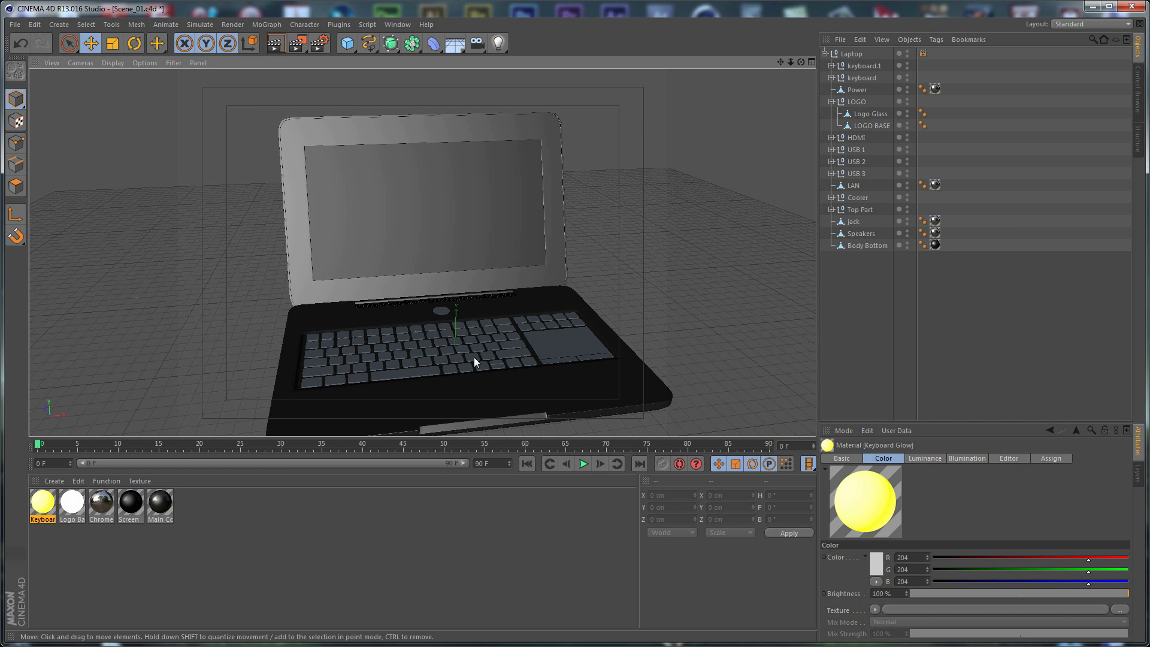
# Hide the keyboard and keyboard.1 groups and examine the empty key recesses in Body Bottom.
pyautogui.scroll(10, 521, 333)
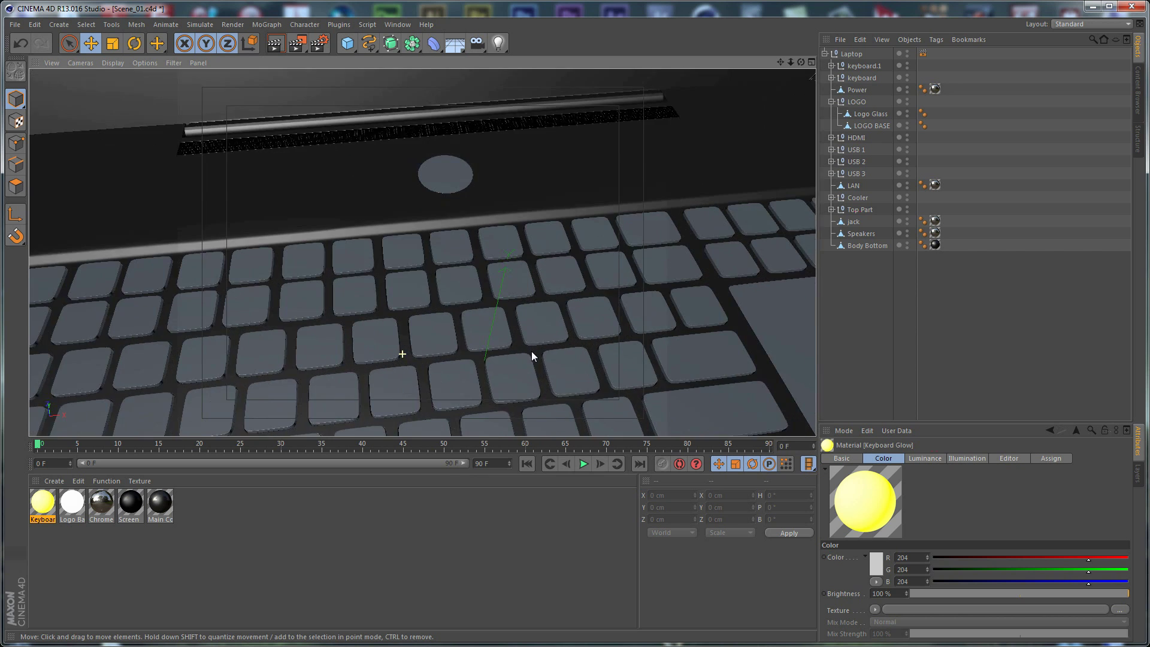
pyautogui.scroll(8, 531, 352)
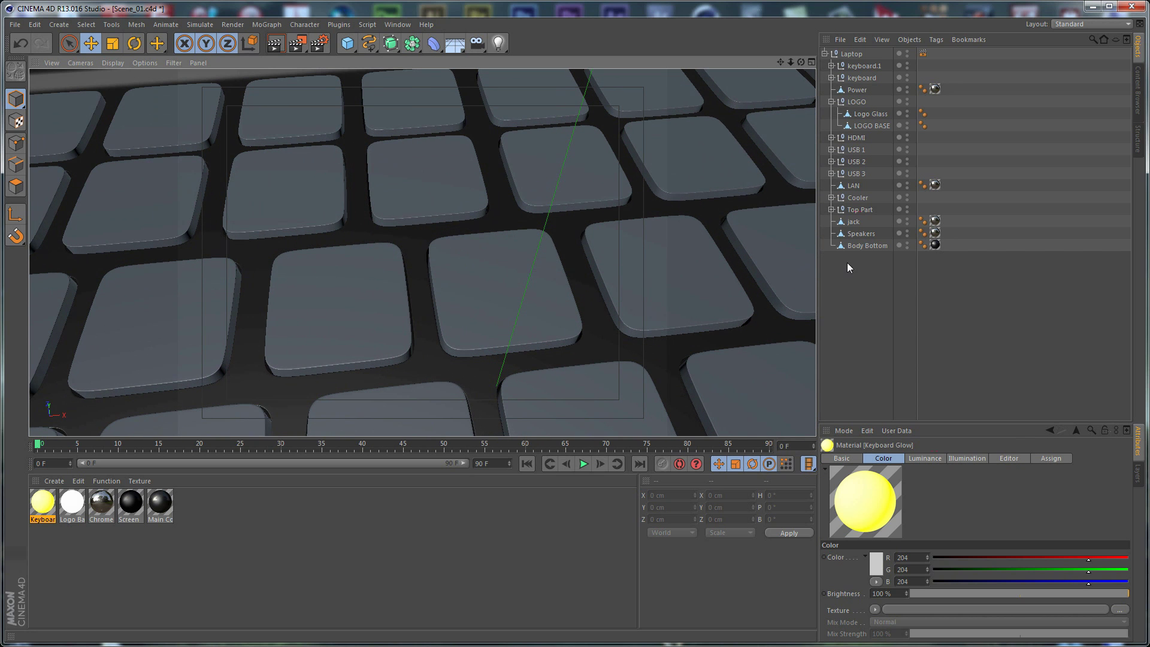
pyautogui.click(866, 245)
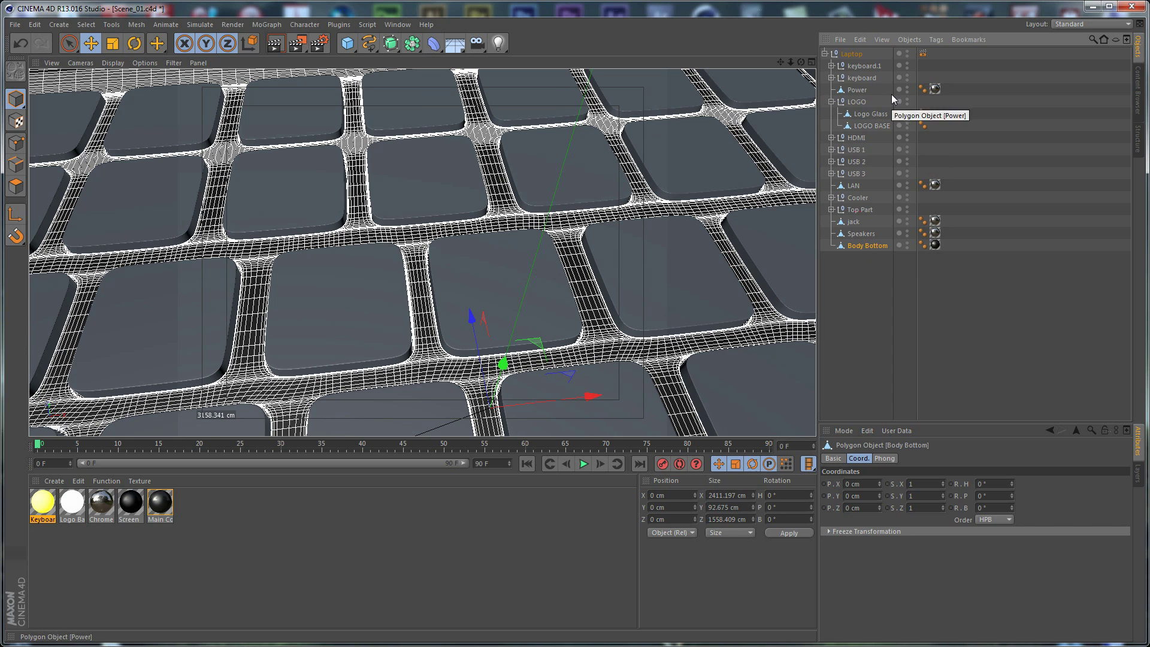
pyautogui.click(907, 78)
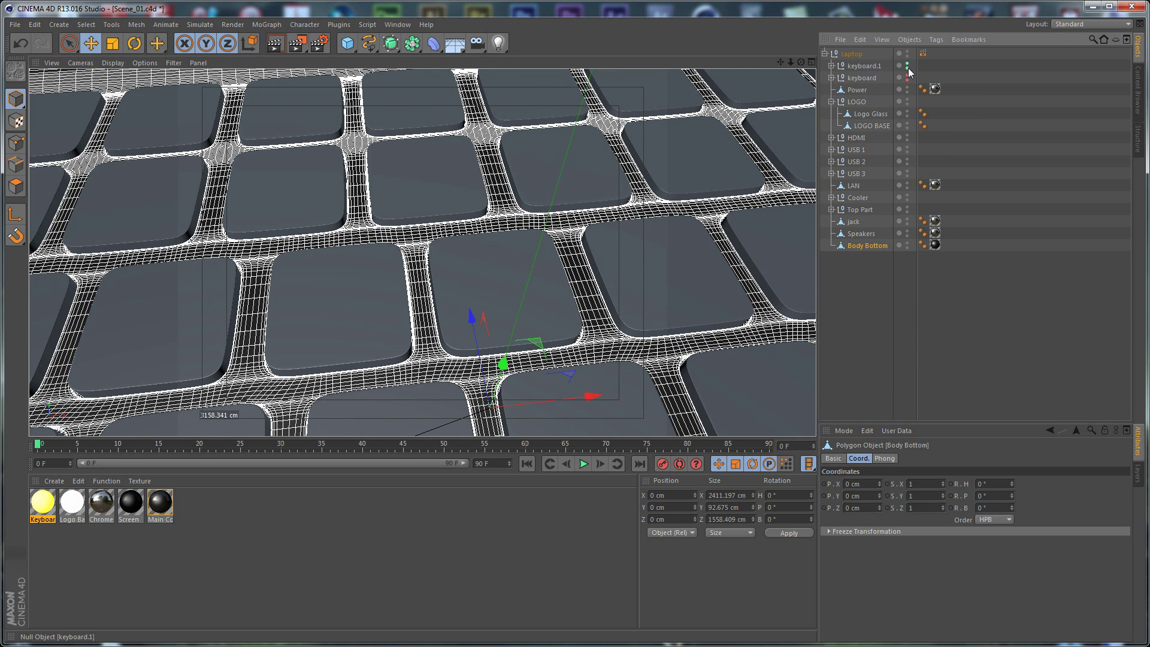
pyautogui.click(907, 63)
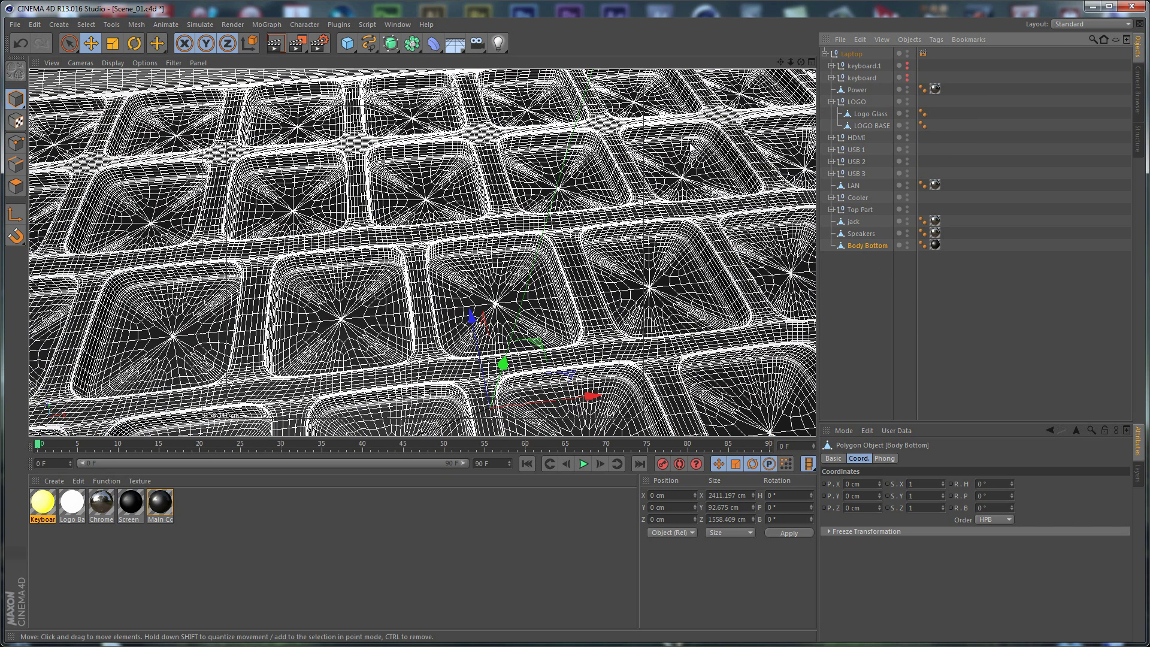
pyautogui.click(997, 317)
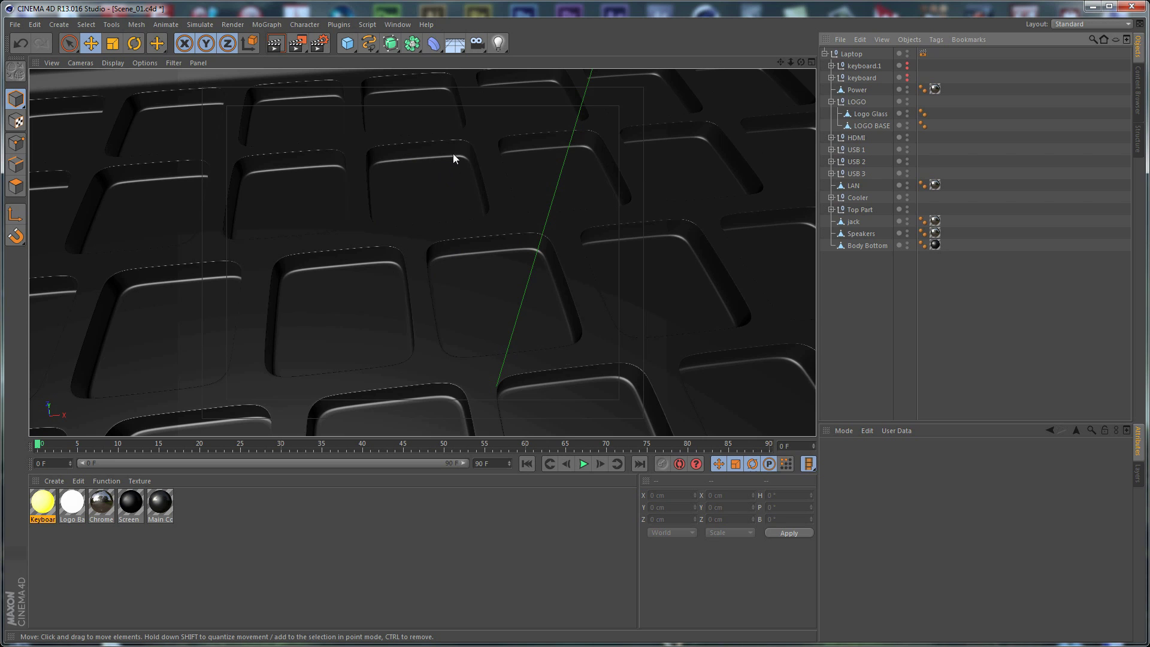
pyautogui.click(254, 535)
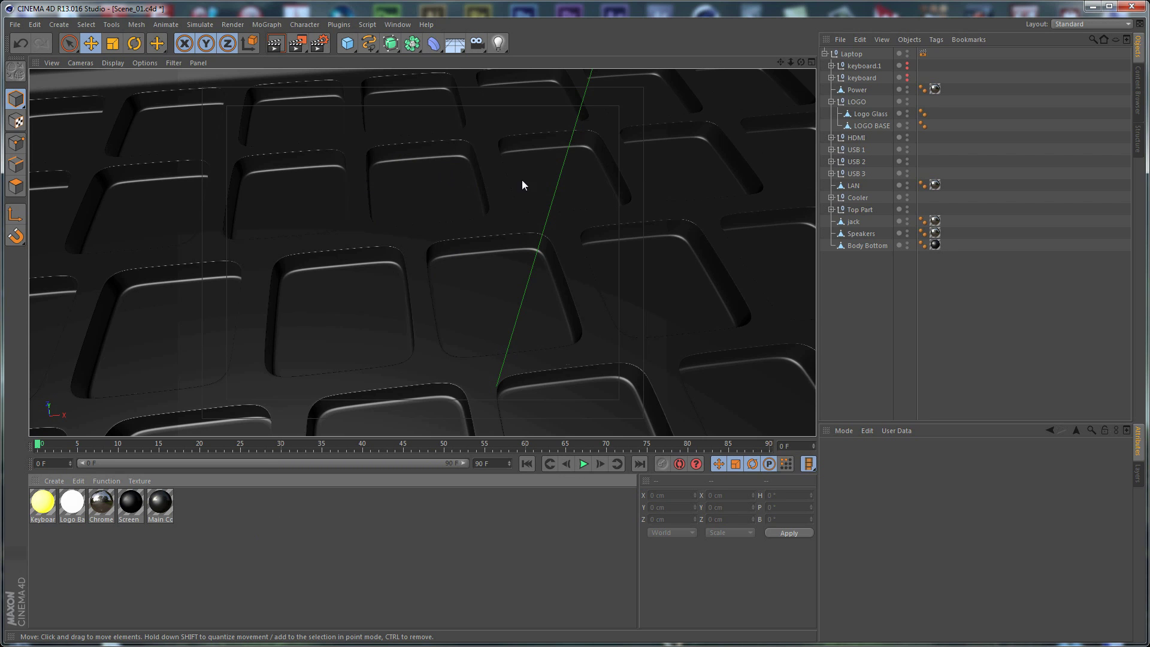
pyautogui.scroll(-5, 518, 177)
pyautogui.scroll(-5, 544, 272)
pyautogui.scroll(3, 460, 192)
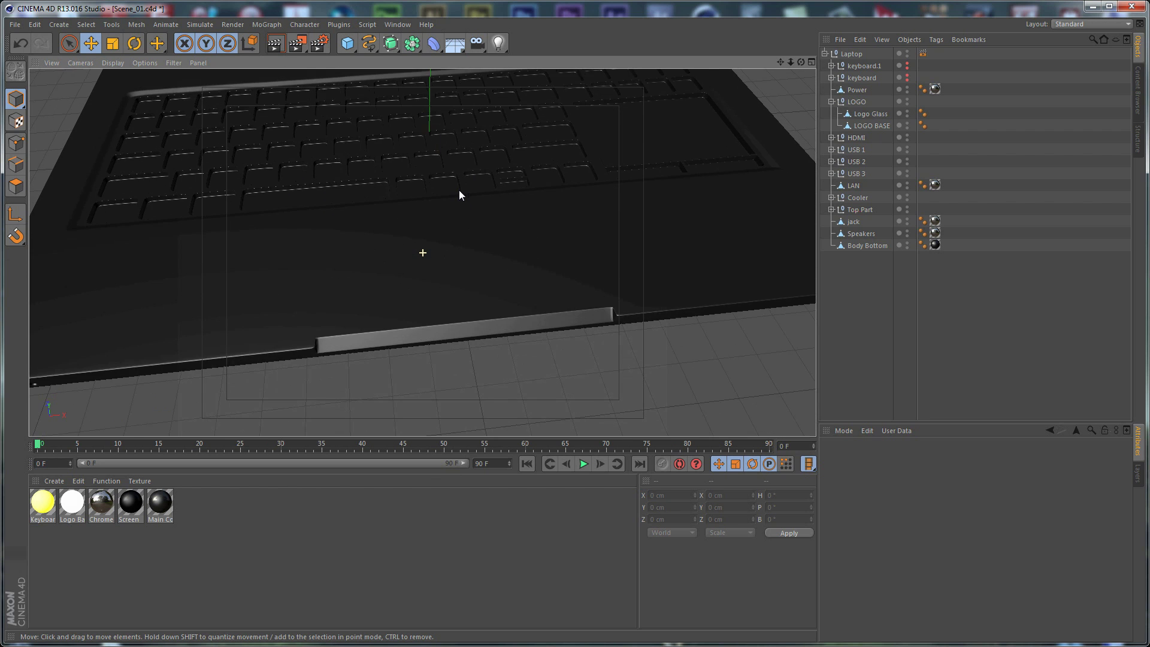
pyautogui.scroll(-3, 462, 208)
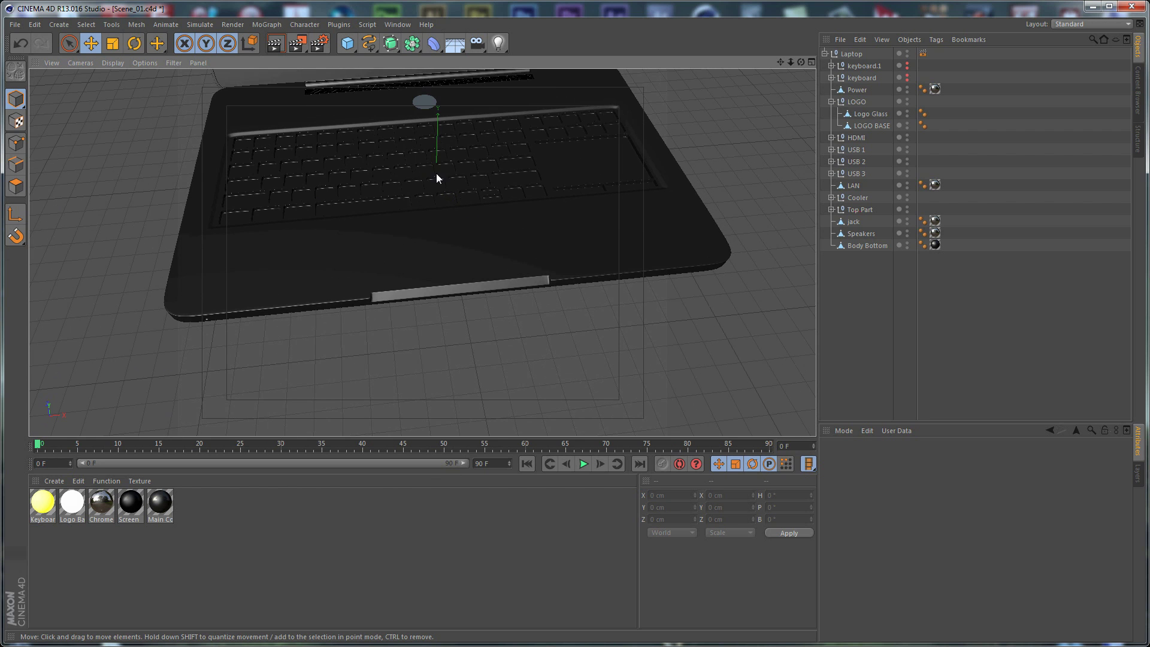
pyautogui.keyDown('alt'); pyautogui.moveTo(436, 177); pyautogui.dragTo(464, 280, button='middle'); pyautogui.keyUp('alt')
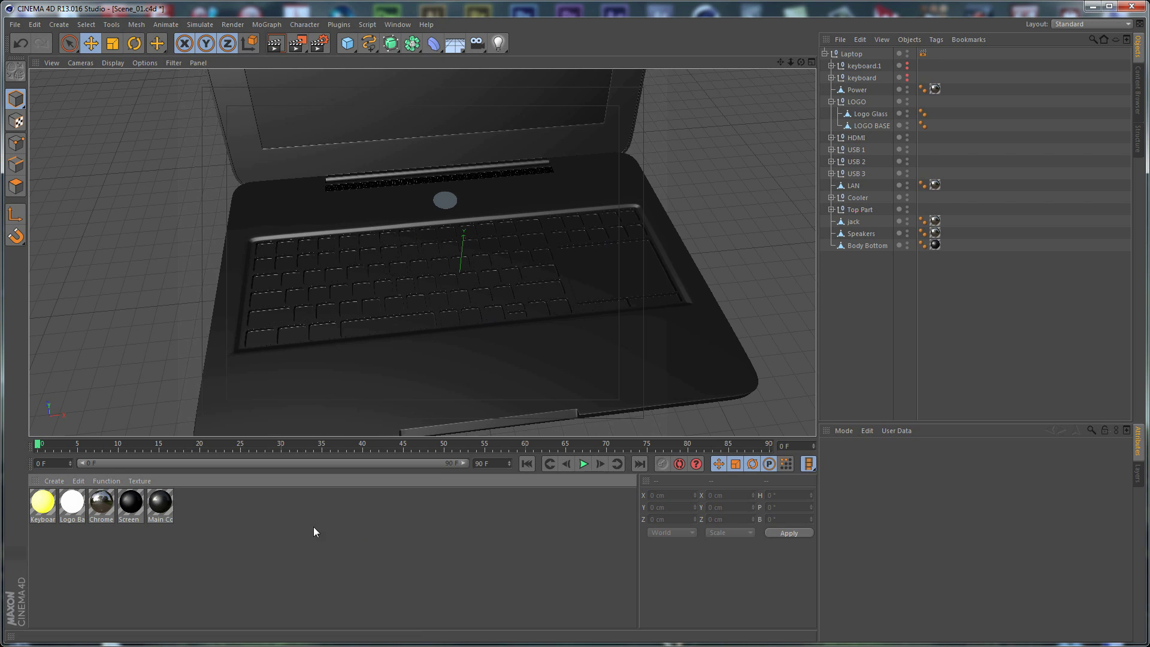
# Create a sixth material and name it Touch Pad.
pyautogui.doubleClick(292, 527)
pyautogui.doubleClick(43, 504)
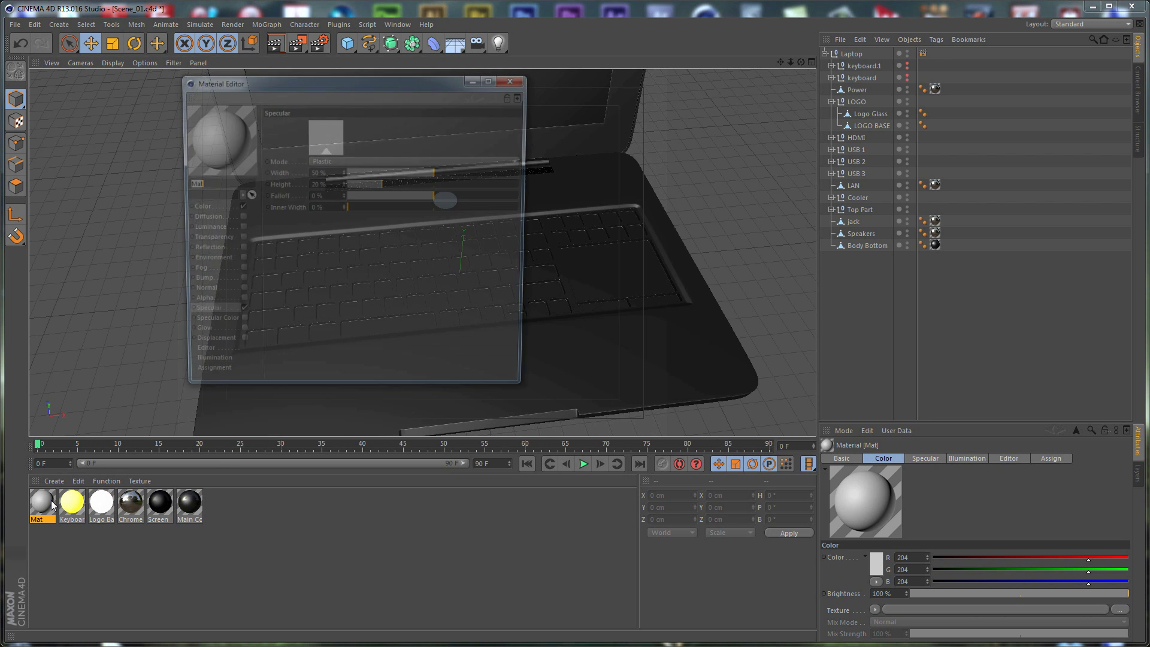
pyautogui.write('Touch Pad')
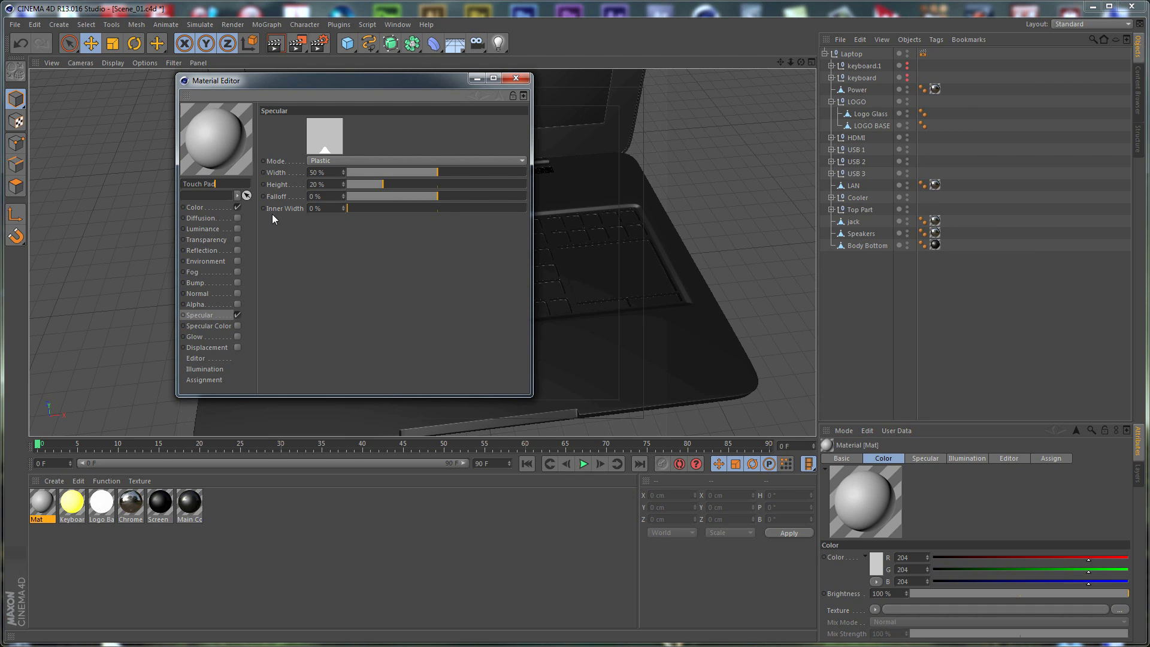
pyautogui.press('Return')
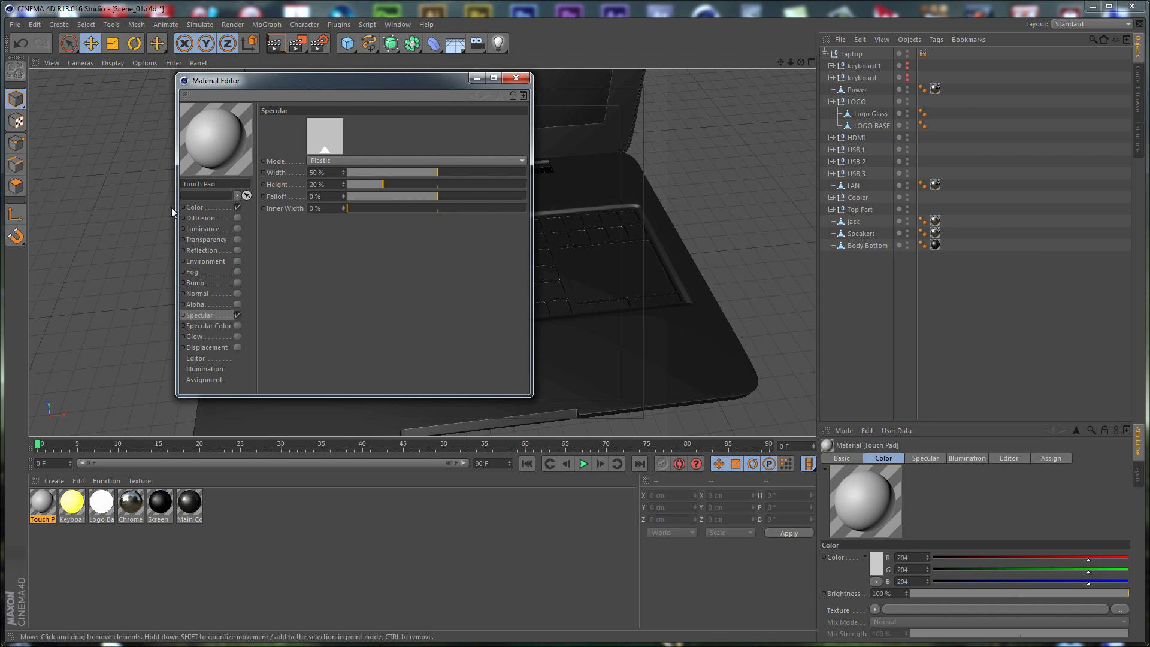
# Set the Touch Pad material's colour to near black with RGB 5, 5, 5.
pyautogui.click(195, 207)
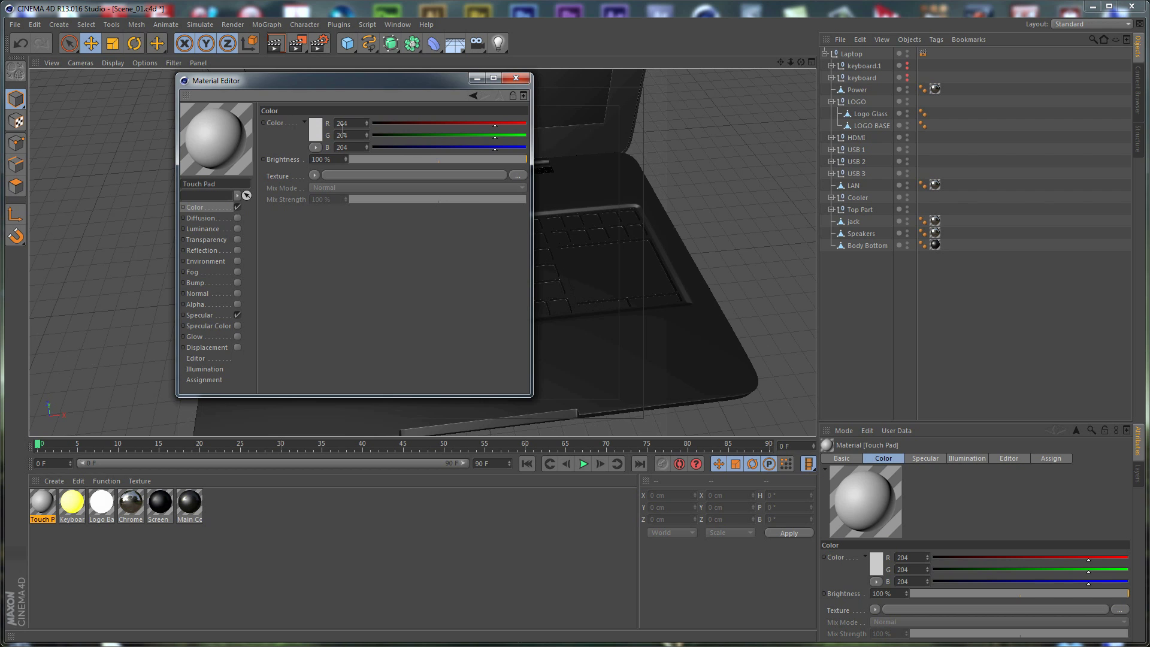
pyautogui.click(315, 133)
pyautogui.moveTo(264, 144)
pyautogui.mouseDown()
pyautogui.moveTo(251, 159)
pyautogui.moveTo(245, 150)
pyautogui.mouseUp()
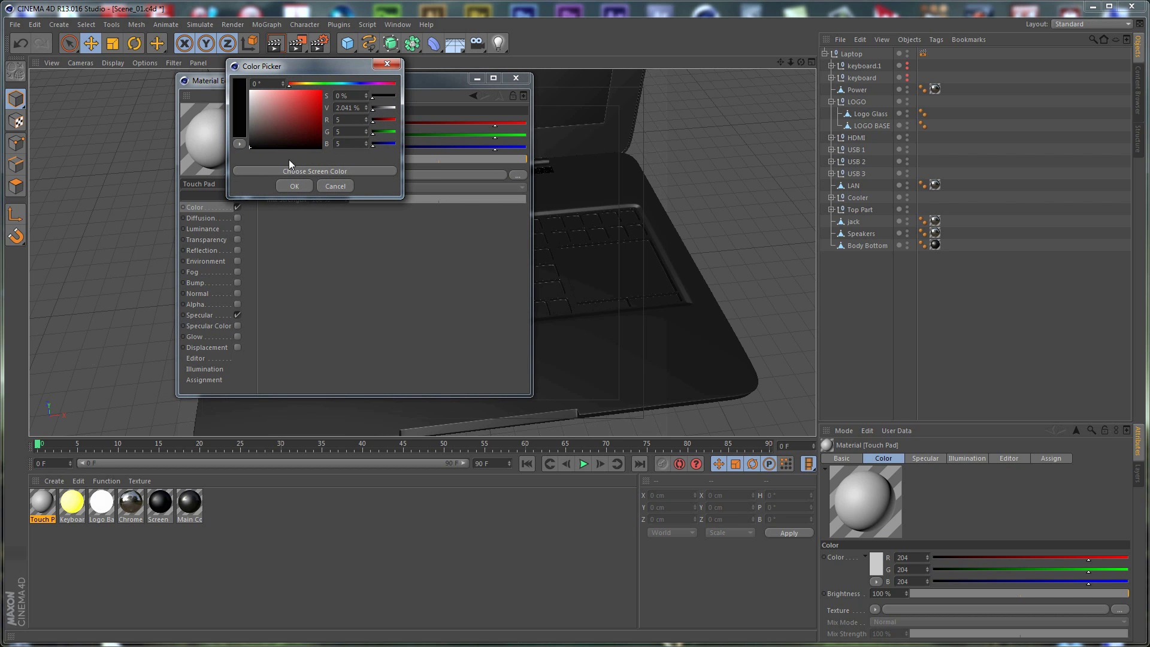
pyautogui.click(305, 186)
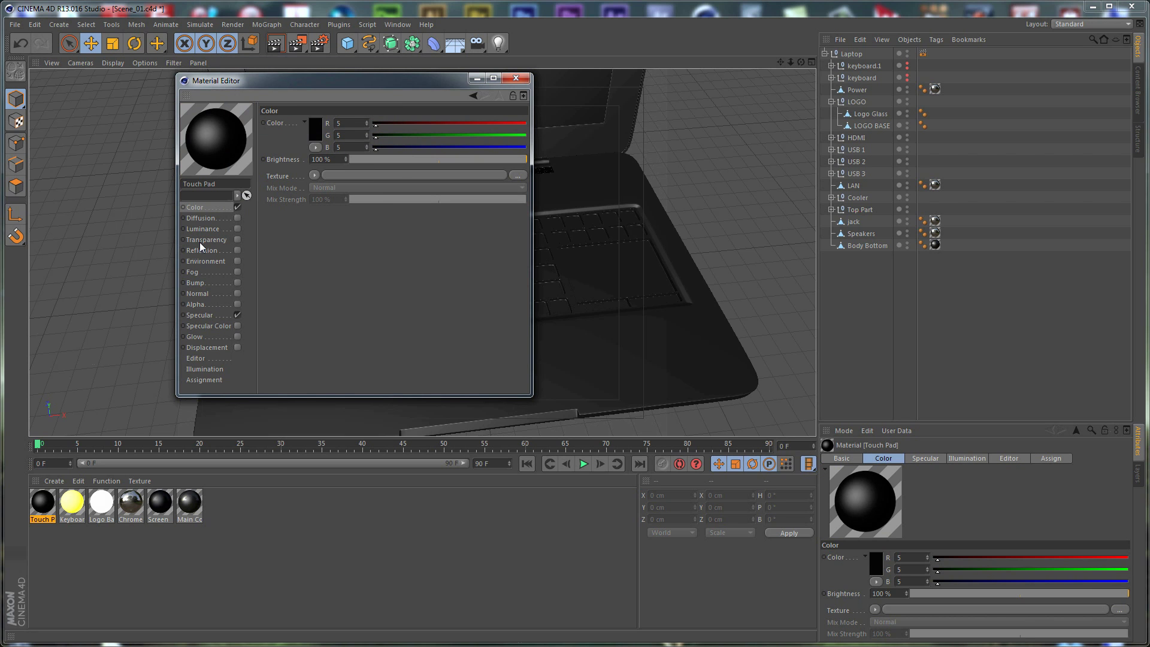
# Enable reflection on the Touch Pad material with 20% brightness and close the material editor.
pyautogui.click(214, 251)
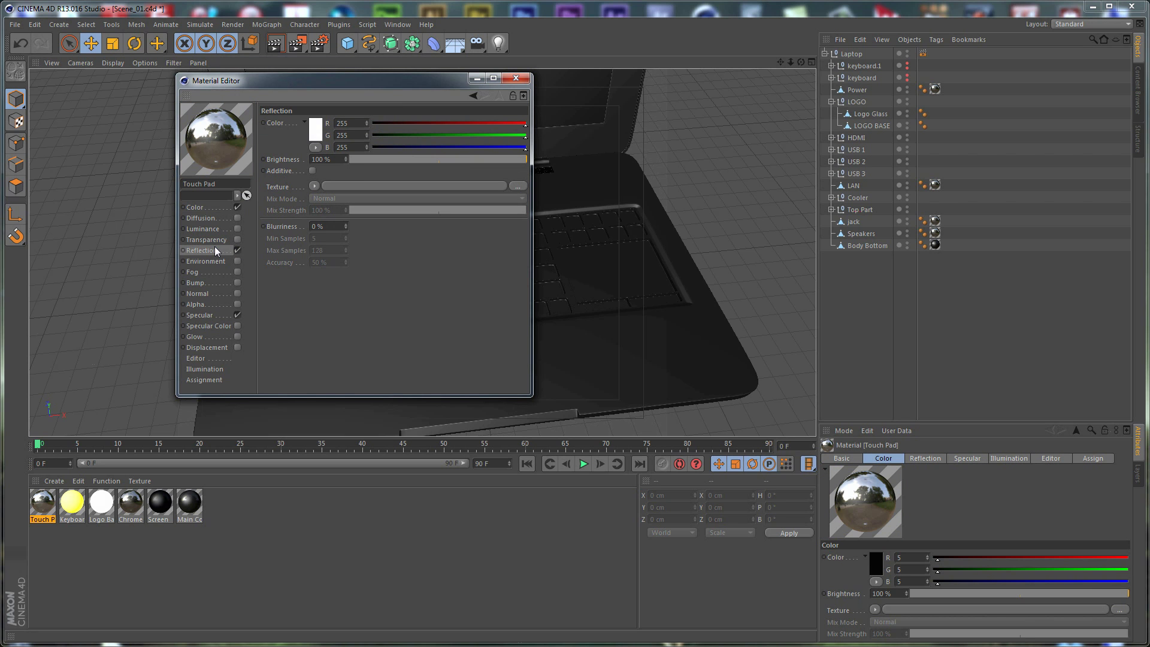
pyautogui.click(340, 159)
pyautogui.write('20')
pyautogui.press('Return')
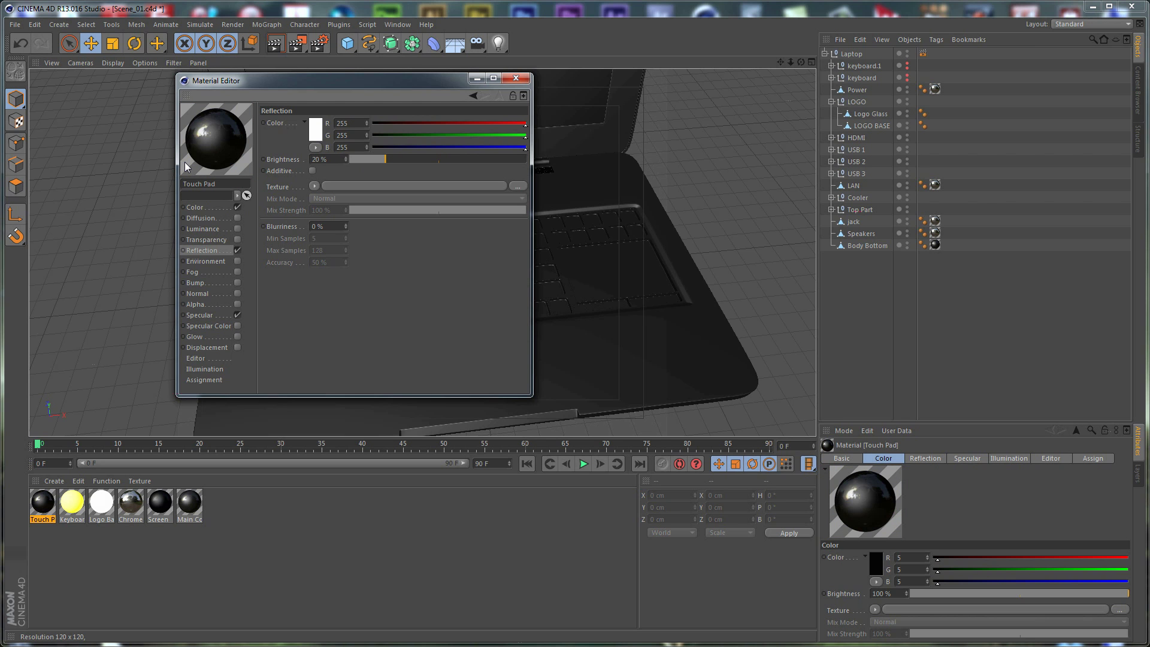
pyautogui.click(525, 80)
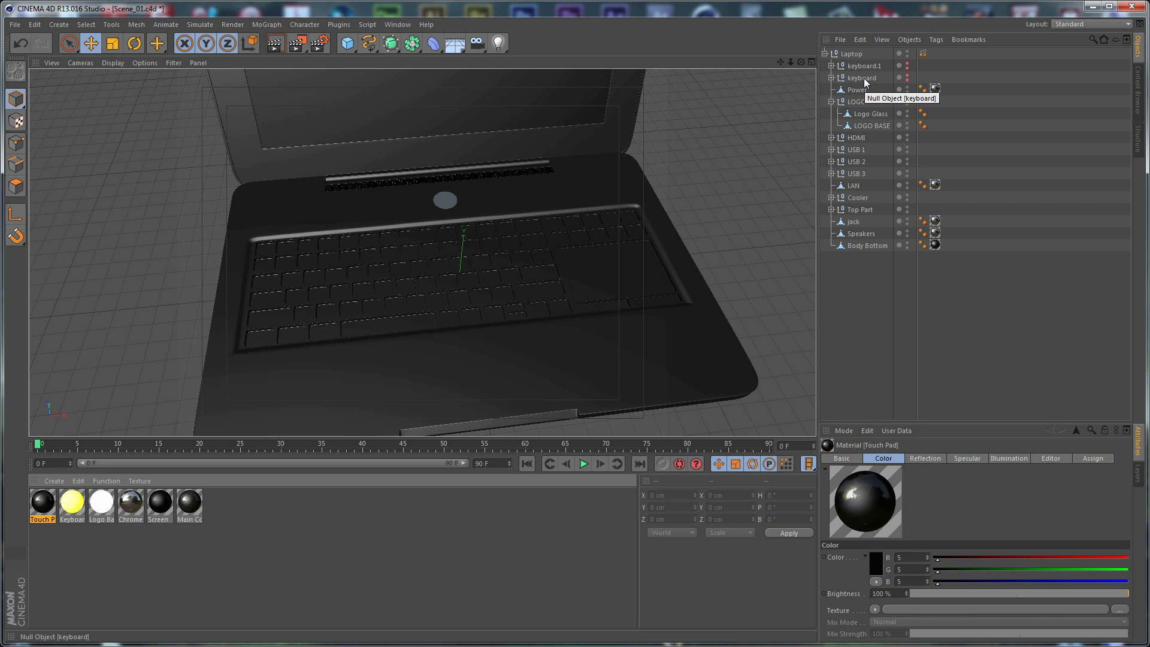
# Unhide the keyboard group and group its touch pad, the two touch pad buttons and the ten keys above the pad.
pyautogui.click(832, 78)
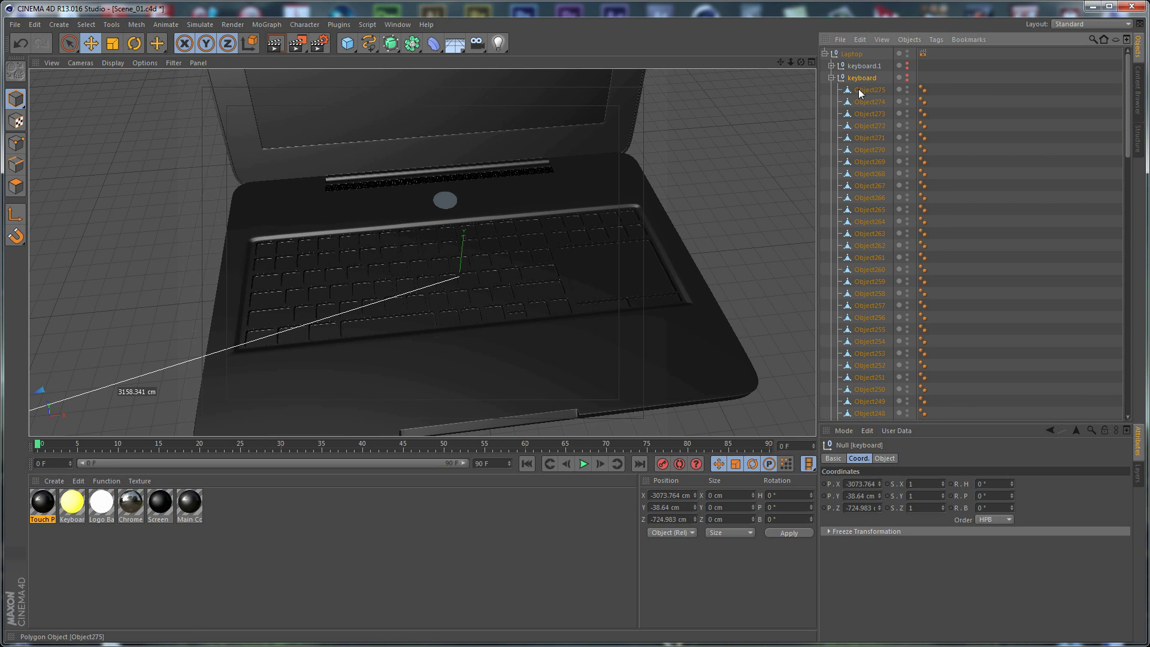
pyautogui.keyDown('ctrl'); pyautogui.click(907, 78); pyautogui.keyUp('ctrl')
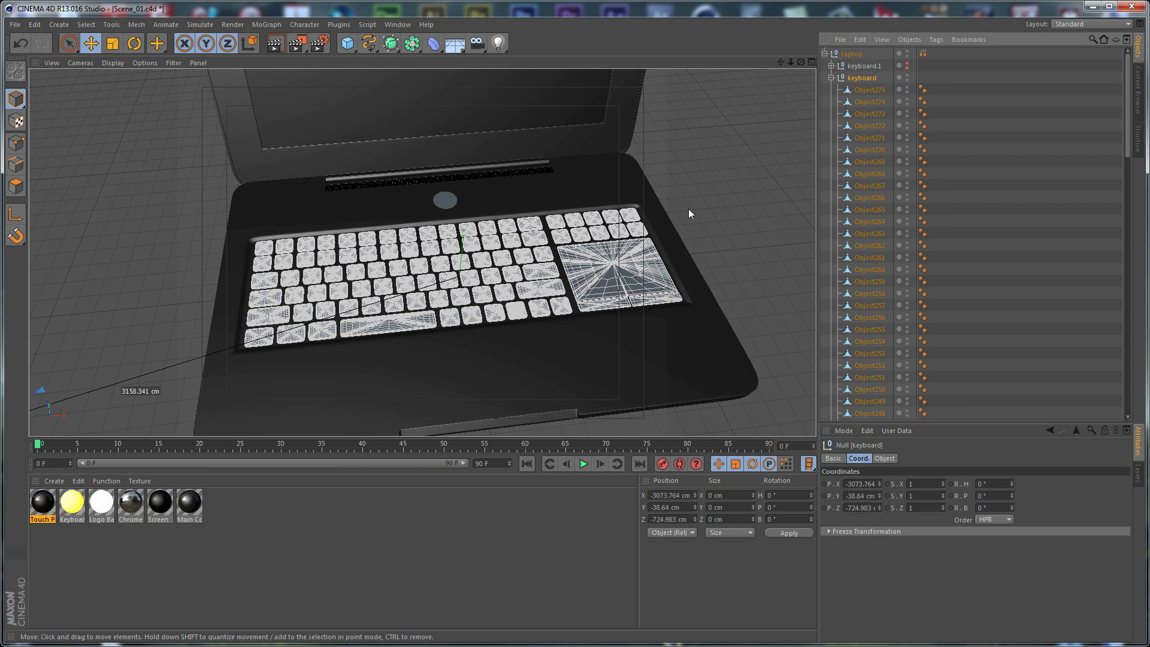
pyautogui.click(632, 242)
pyautogui.keyDown('shift'); pyautogui.click(656, 295); pyautogui.keyUp('shift')
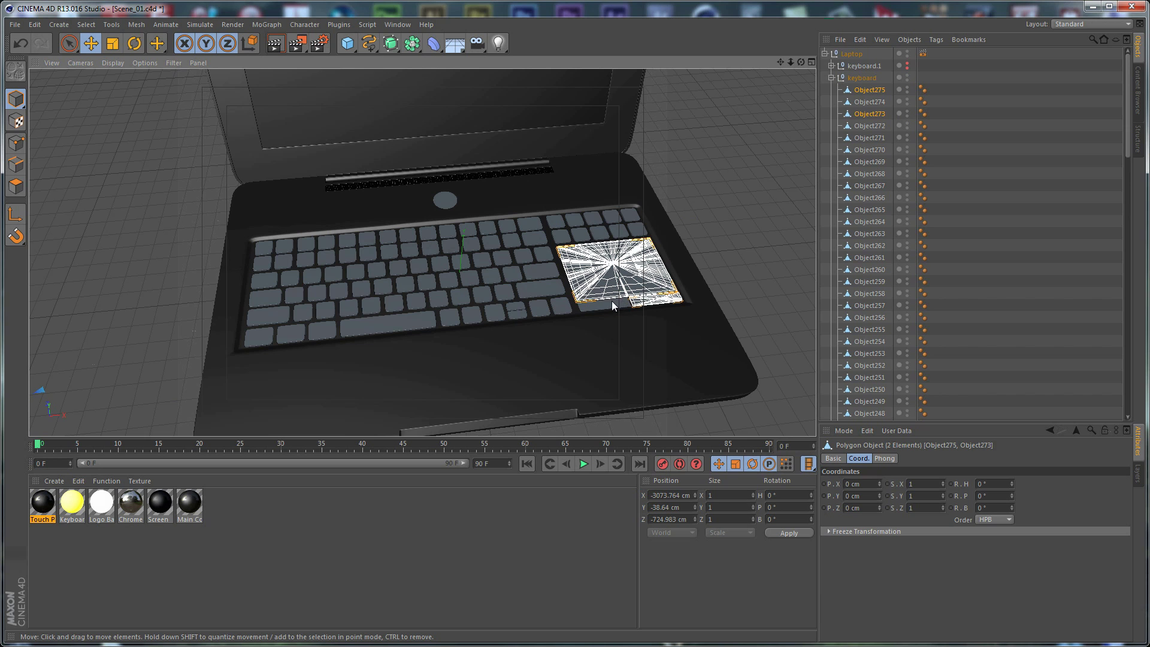
pyautogui.keyDown('shift'); pyautogui.click(611, 303); pyautogui.keyUp('shift')
pyautogui.keyDown('shift'); pyautogui.click(562, 237); pyautogui.keyUp('shift')
pyautogui.keyDown('shift'); pyautogui.click(579, 235); pyautogui.keyUp('shift')
pyautogui.keyDown('shift'); pyautogui.click(600, 234); pyautogui.keyUp('shift')
pyautogui.keyDown('shift'); pyautogui.click(618, 232); pyautogui.keyUp('shift')
pyautogui.keyDown('shift'); pyautogui.click(635, 230); pyautogui.keyUp('shift')
pyautogui.keyDown('shift'); pyautogui.click(629, 214); pyautogui.keyUp('shift')
pyautogui.keyDown('shift'); pyautogui.click(611, 216); pyautogui.keyUp('shift')
pyautogui.keyDown('shift'); pyautogui.click(593, 218); pyautogui.keyUp('shift')
pyautogui.keyDown('shift'); pyautogui.click(575, 220); pyautogui.keyUp('shift')
pyautogui.keyDown('shift'); pyautogui.click(559, 224); pyautogui.keyUp('shift')
pyautogui.hotkey('alt', 'g')
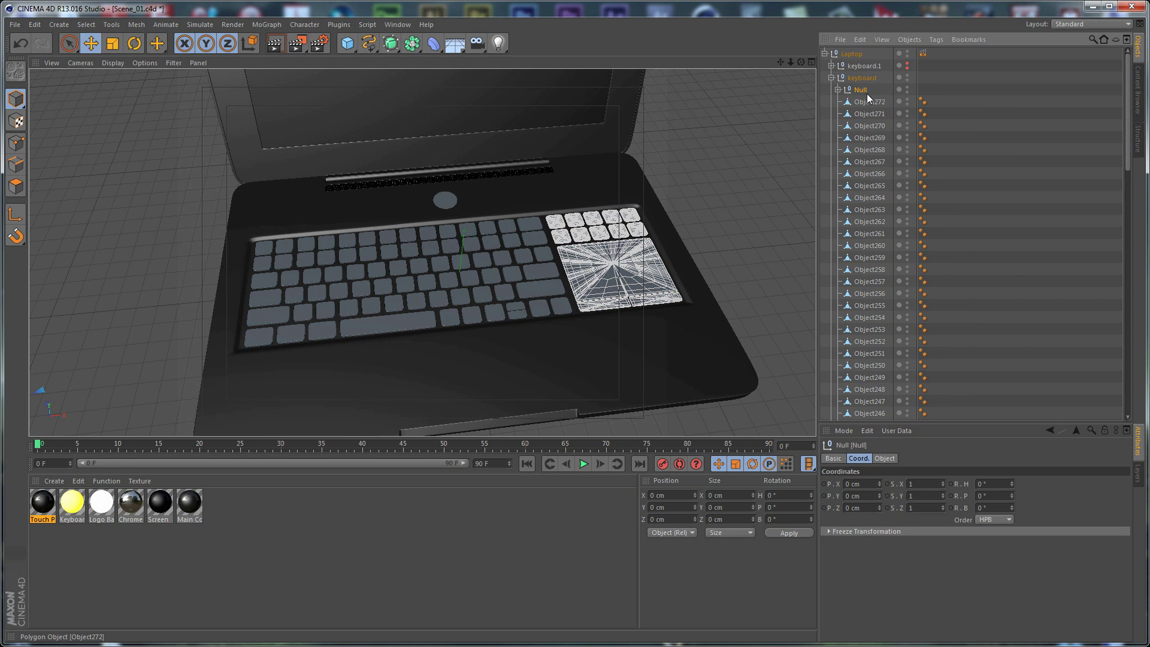
# Rename the new group inside keyboard as Touch Pad.
pyautogui.doubleClick(862, 90)
pyautogui.write('Touch')
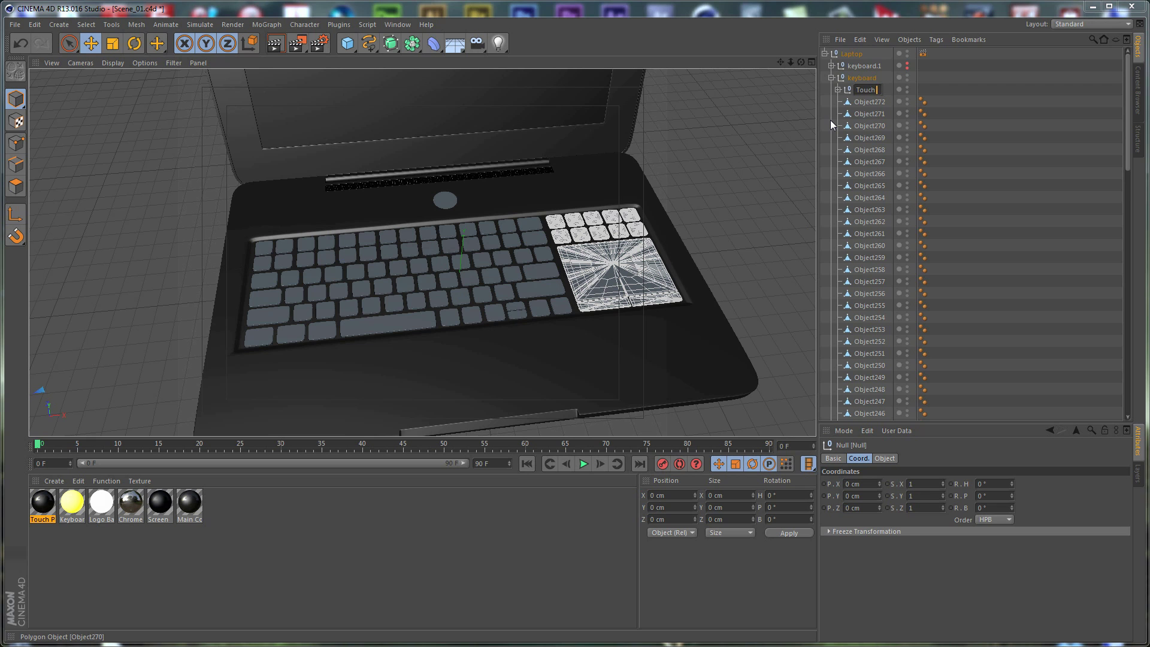
pyautogui.write(' Pad')
pyautogui.press('Return')
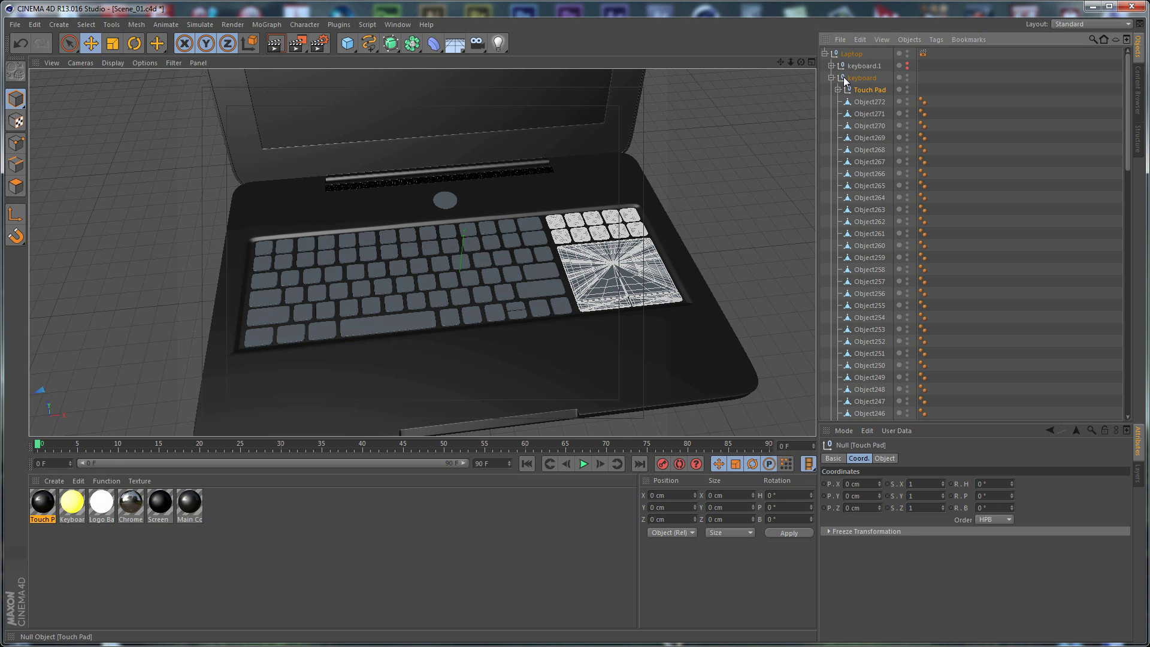
# Delete the hidden keyboard.1 group and collapse the keyboard group in the object hierarchy.
pyautogui.click(862, 66)
pyautogui.press('Delete')
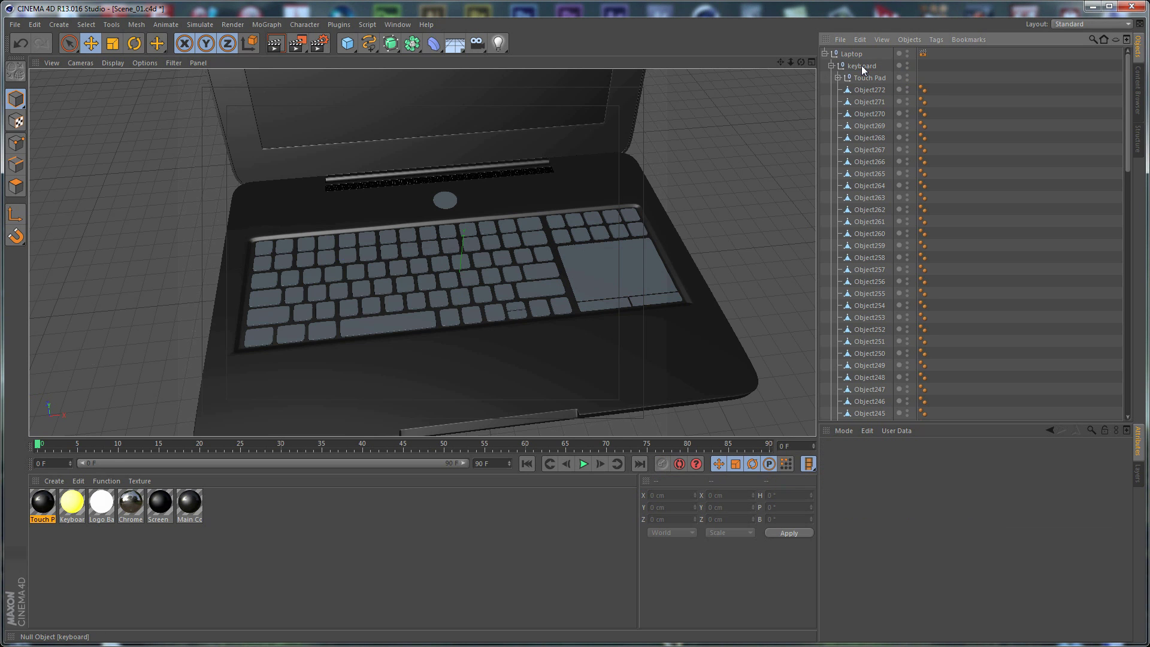
pyautogui.click(831, 65)
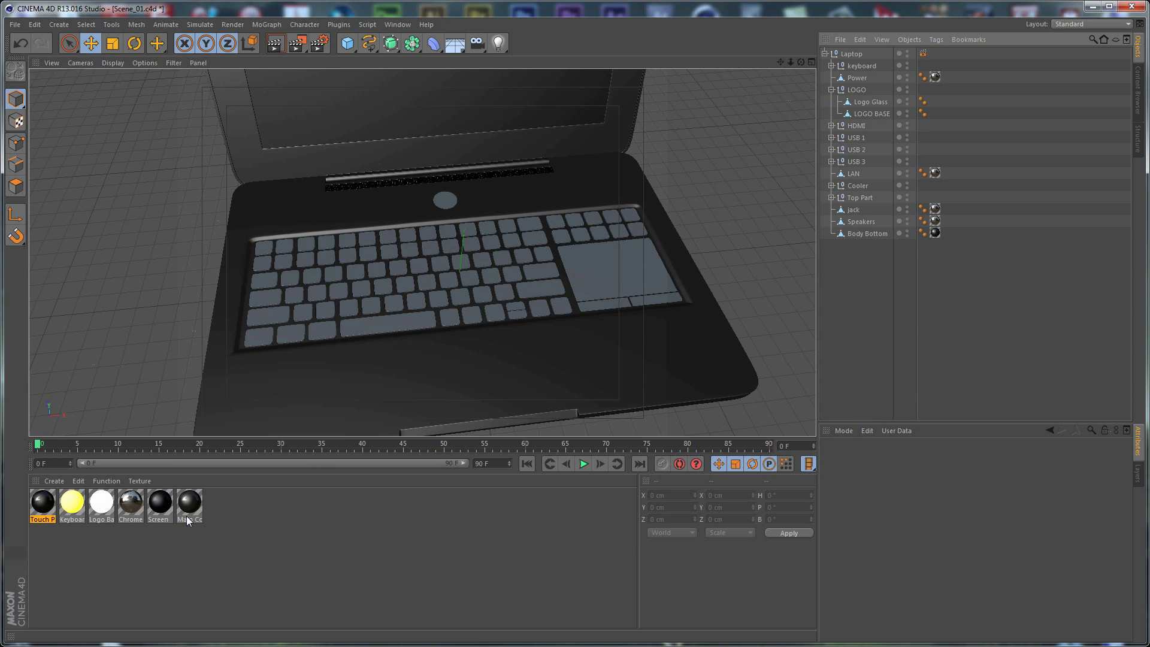
# Create a new material and name it USB BLACK.
pyautogui.doubleClick(242, 507)
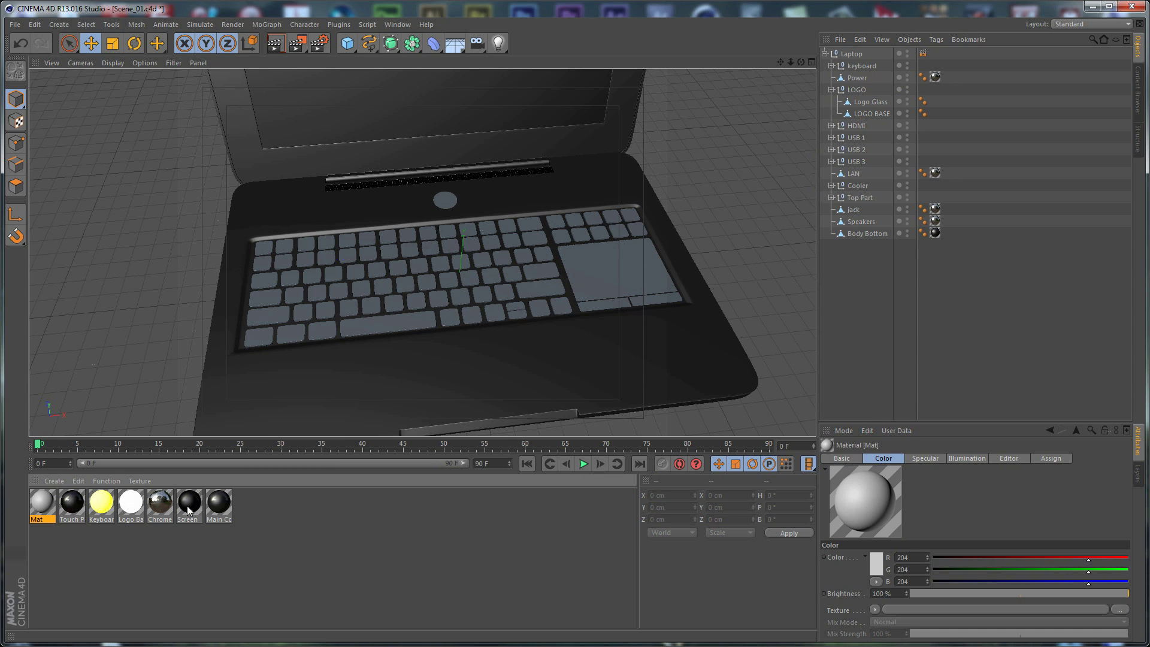
pyautogui.doubleClick(41, 502)
pyautogui.write('USWB')
pyautogui.press('BackSpace')
pyautogui.press('BackSpace')
pyautogui.write('B')
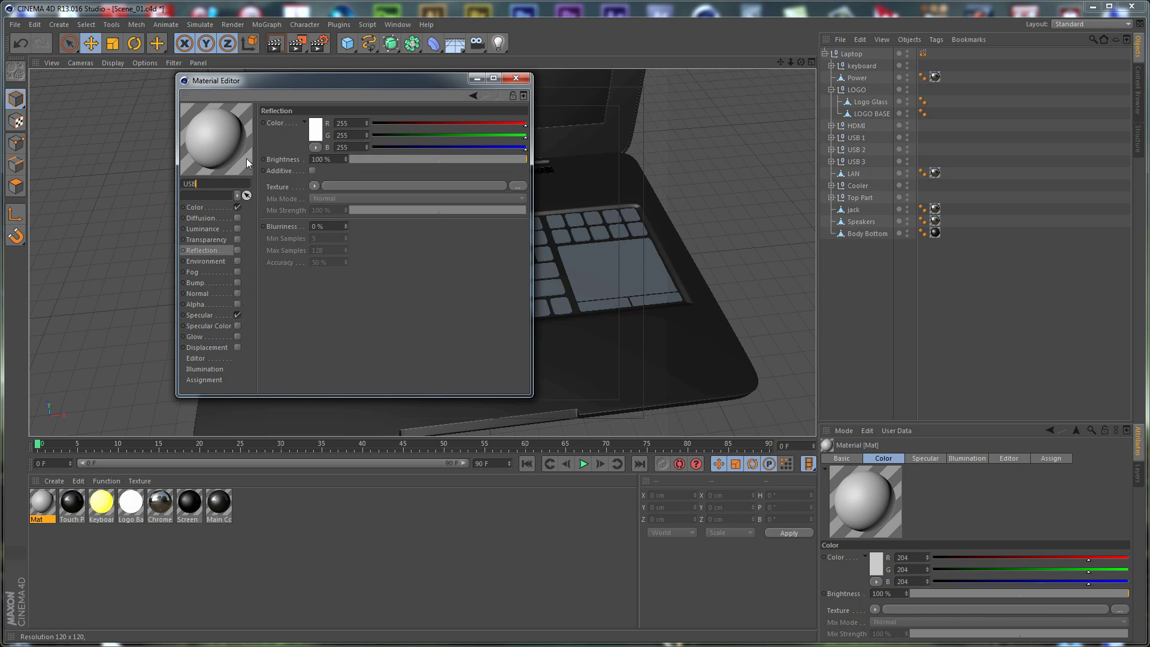
pyautogui.write(' BLACK')
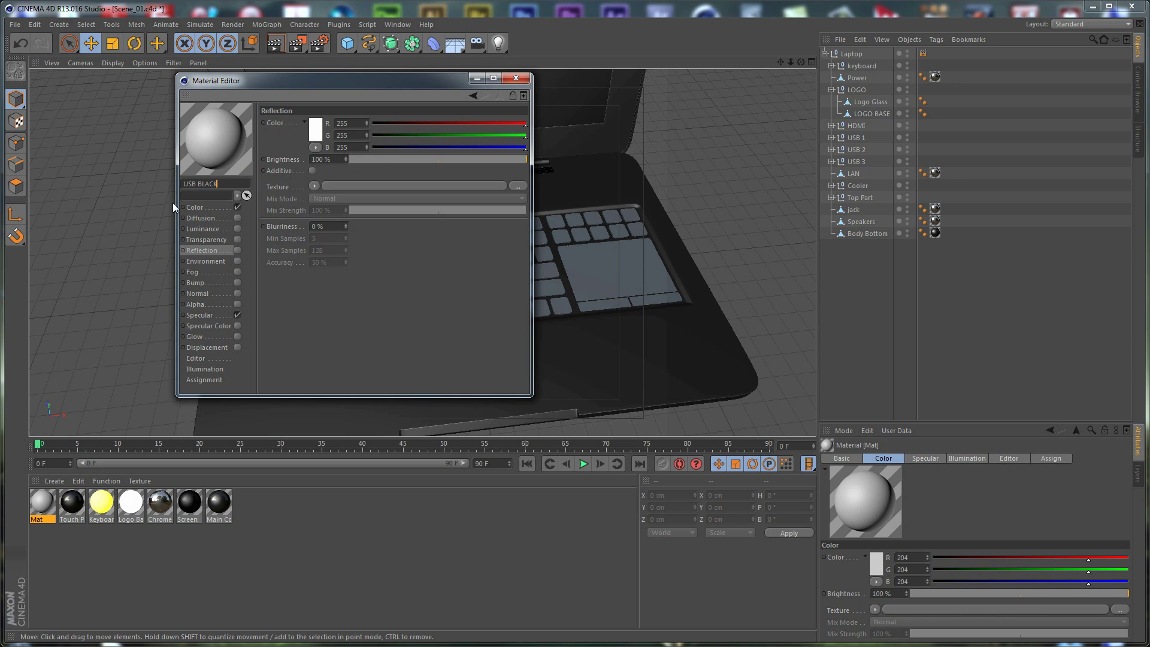
# Set the USB BLACK material's color to dark grey with R, G and B at 31.
pyautogui.click(200, 207)
pyautogui.click(319, 128)
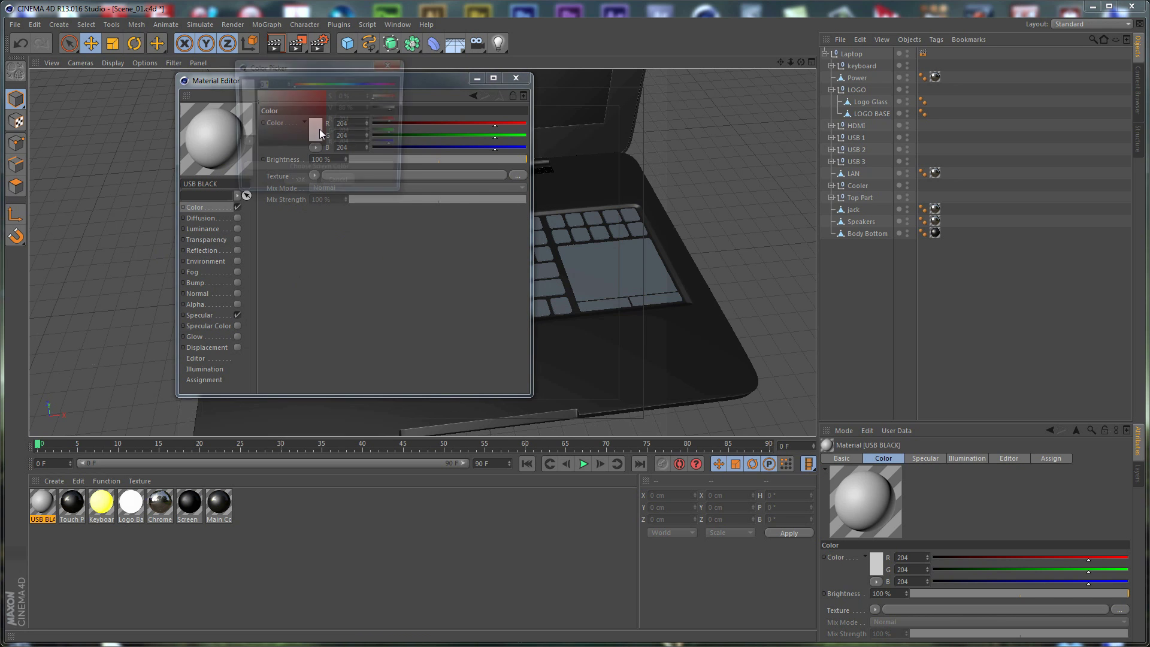
pyautogui.click(289, 116)
pyautogui.moveTo(288, 116); pyautogui.dragTo(232, 141)
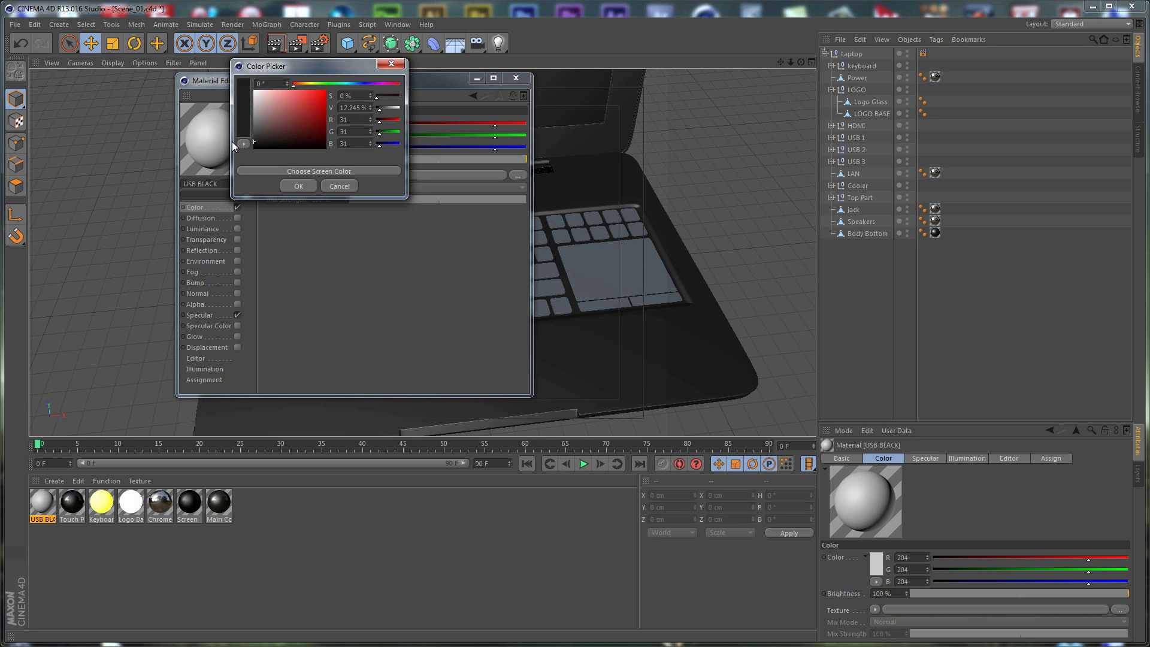
pyautogui.click(299, 187)
# Rename the USB BLACK material as USB GREY.
pyautogui.moveTo(198, 184); pyautogui.dragTo(232, 184)
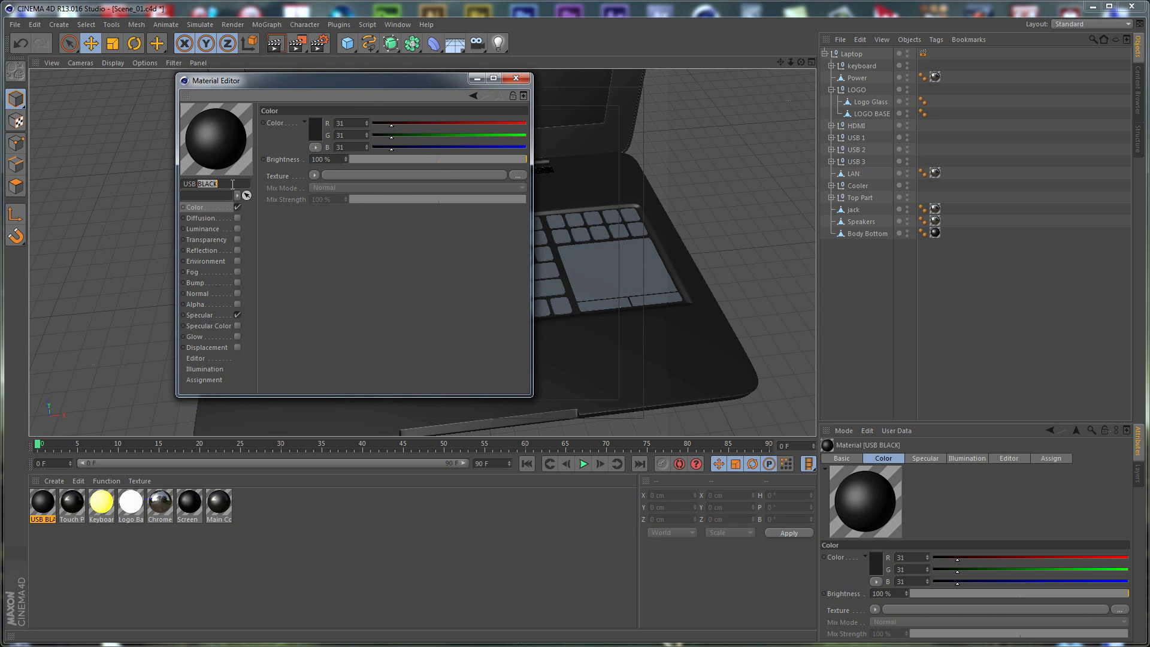
pyautogui.write('GREASY')
pyautogui.press('BackSpace')
pyautogui.press('BackSpace')
pyautogui.press('BackSpace')
pyautogui.write('Y')
pyautogui.press('Return')
# Enable reflection on the USB GREY material with 10% brightness and close the material editor.
pyautogui.click(236, 251)
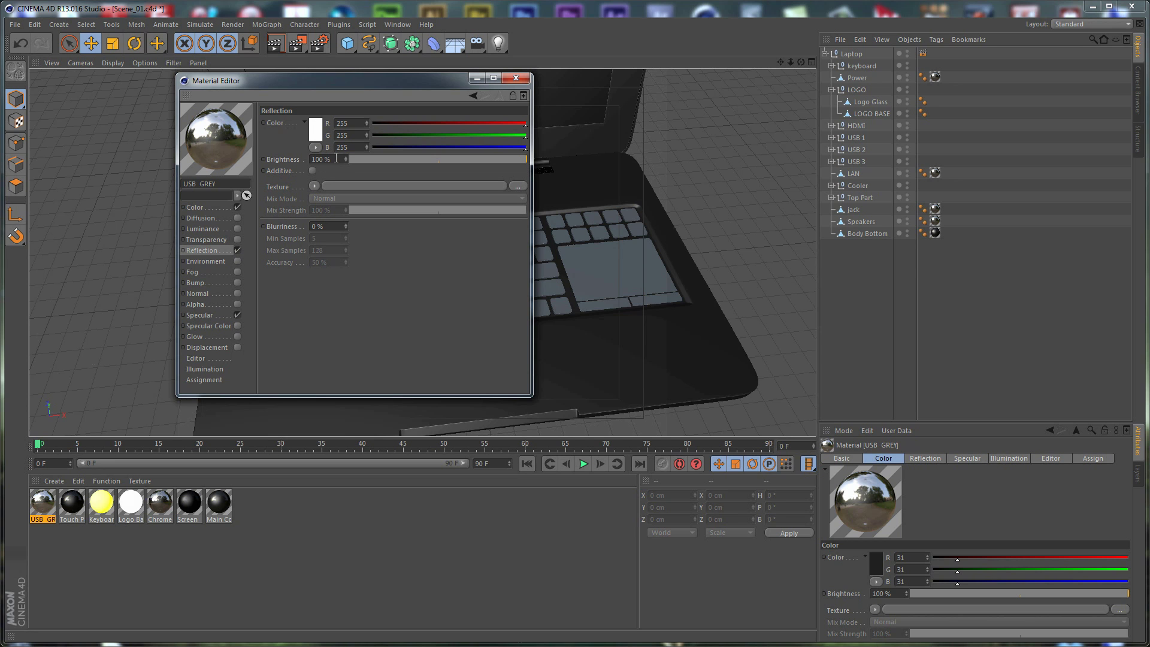
pyautogui.write('10')
pyautogui.press('Return')
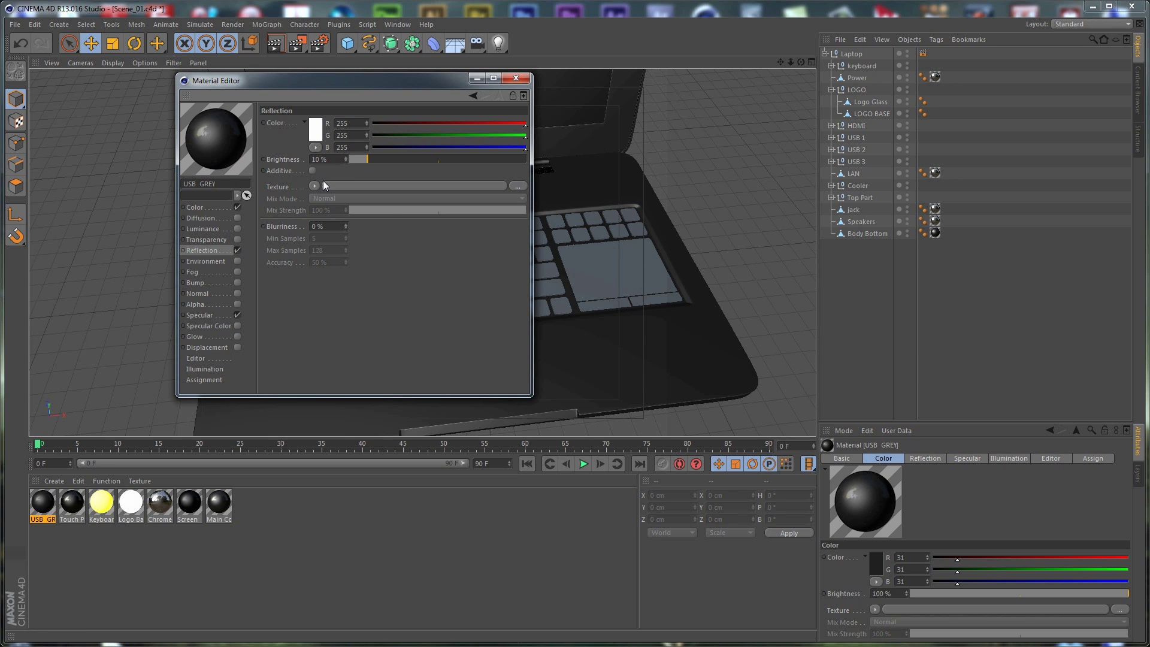
pyautogui.click(516, 78)
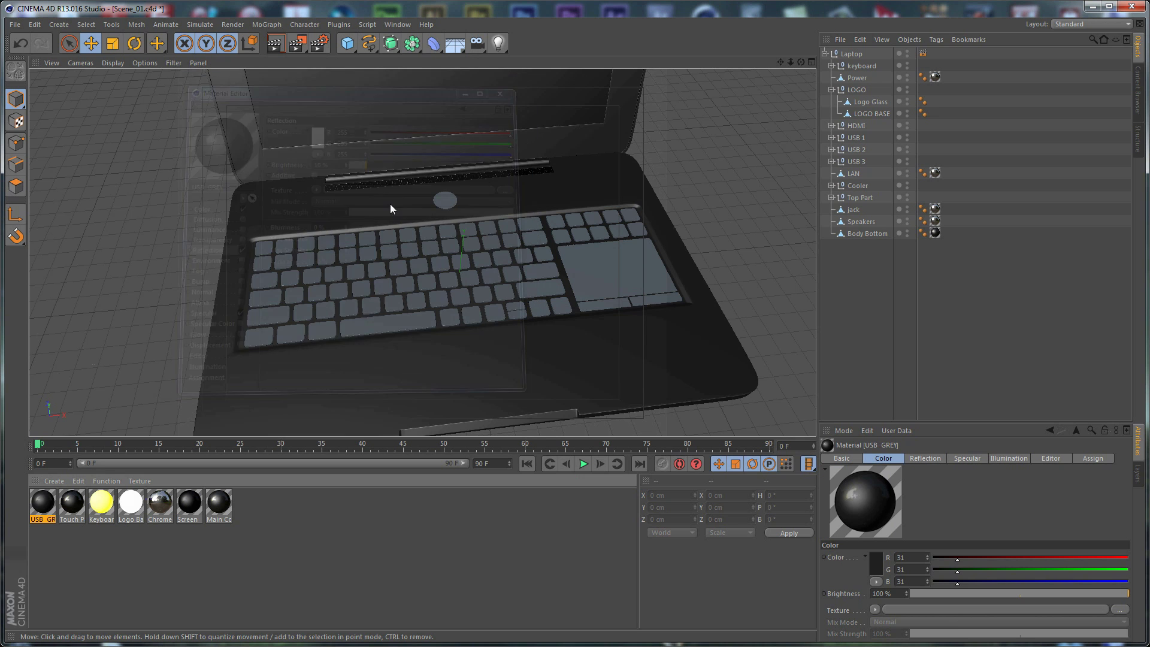
# Apply the USB GREY material to the inner connector of the HDMI port and of the two USB ports nearest the round jack.
pyautogui.keyDown('alt'); pyautogui.moveTo(298, 328); pyautogui.dragTo(565, 248); pyautogui.keyUp('alt')
pyautogui.keyDown('alt'); pyautogui.moveTo(577, 206); pyautogui.dragTo(385, 212, button='middle'); pyautogui.keyUp('alt')
pyautogui.scroll(3, 466, 246)
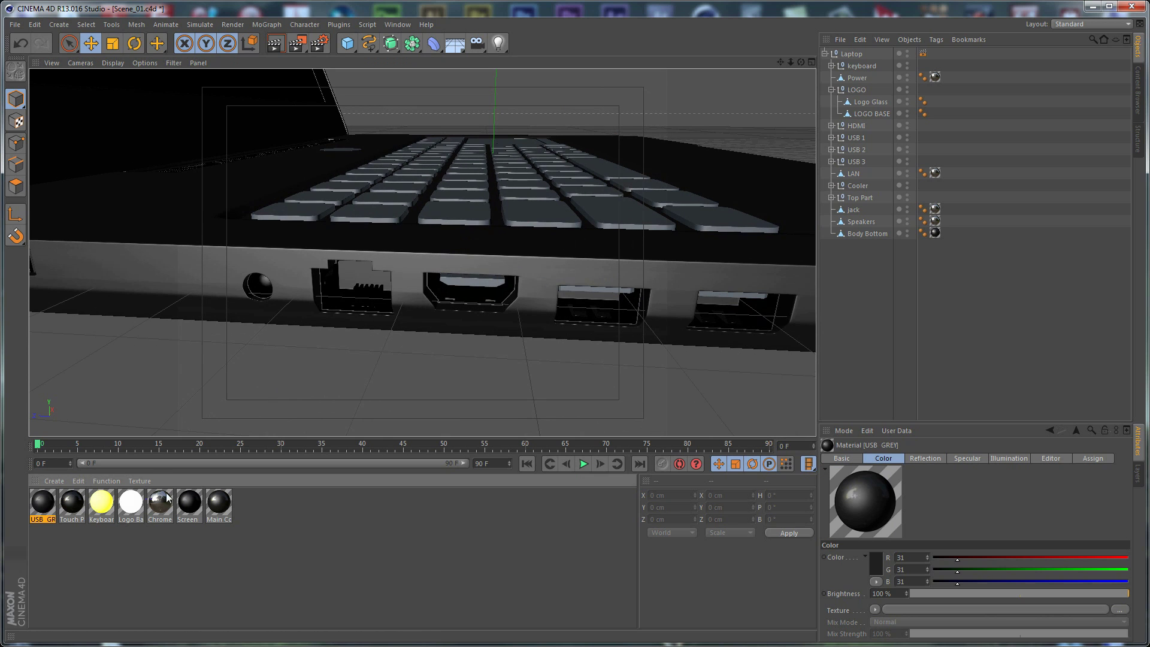
pyautogui.moveTo(54, 510); pyautogui.dragTo(459, 287)
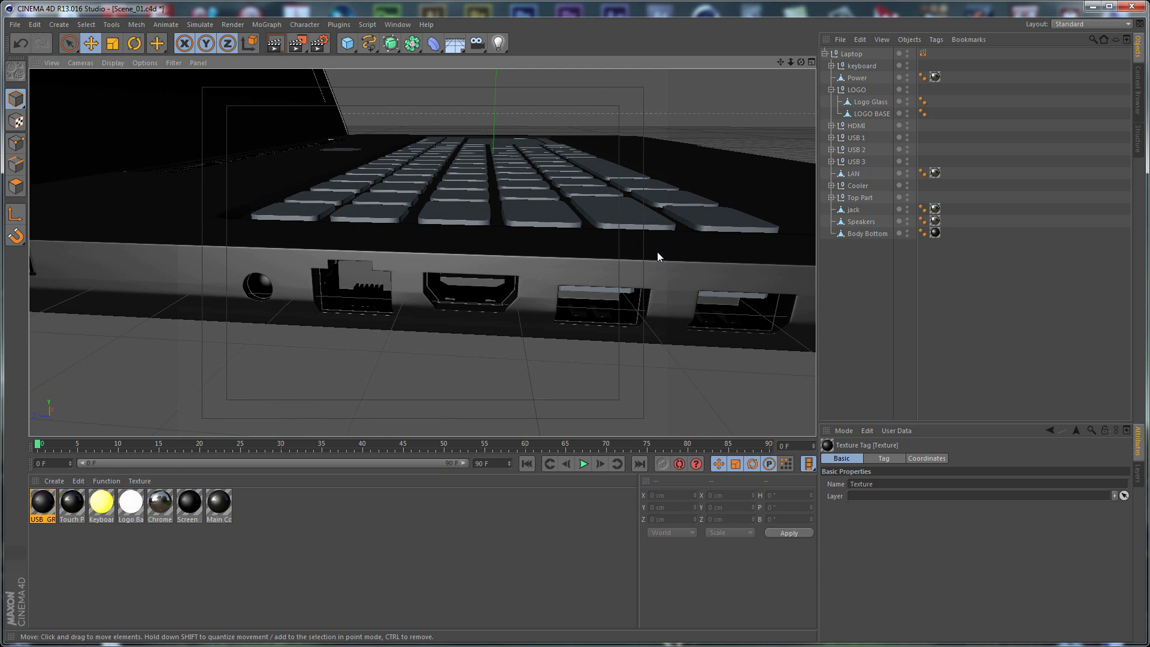
pyautogui.keyDown('alt'); pyautogui.moveTo(657, 254); pyautogui.dragTo(421, 253); pyautogui.keyUp('alt')
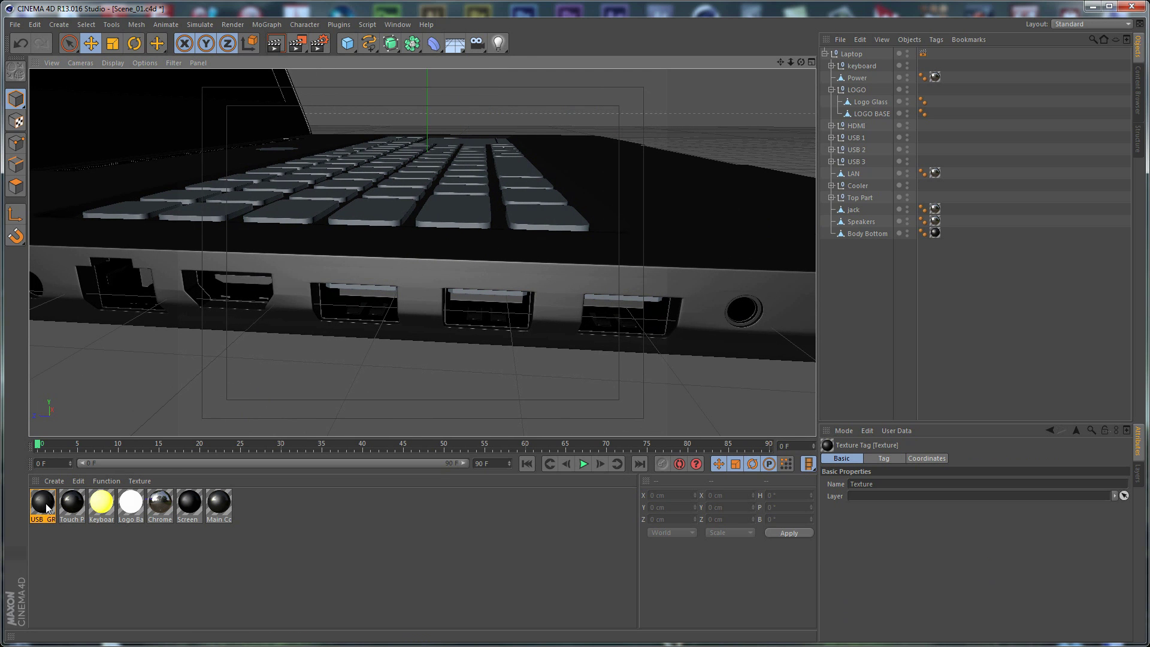
pyautogui.moveTo(48, 509); pyautogui.dragTo(603, 277)
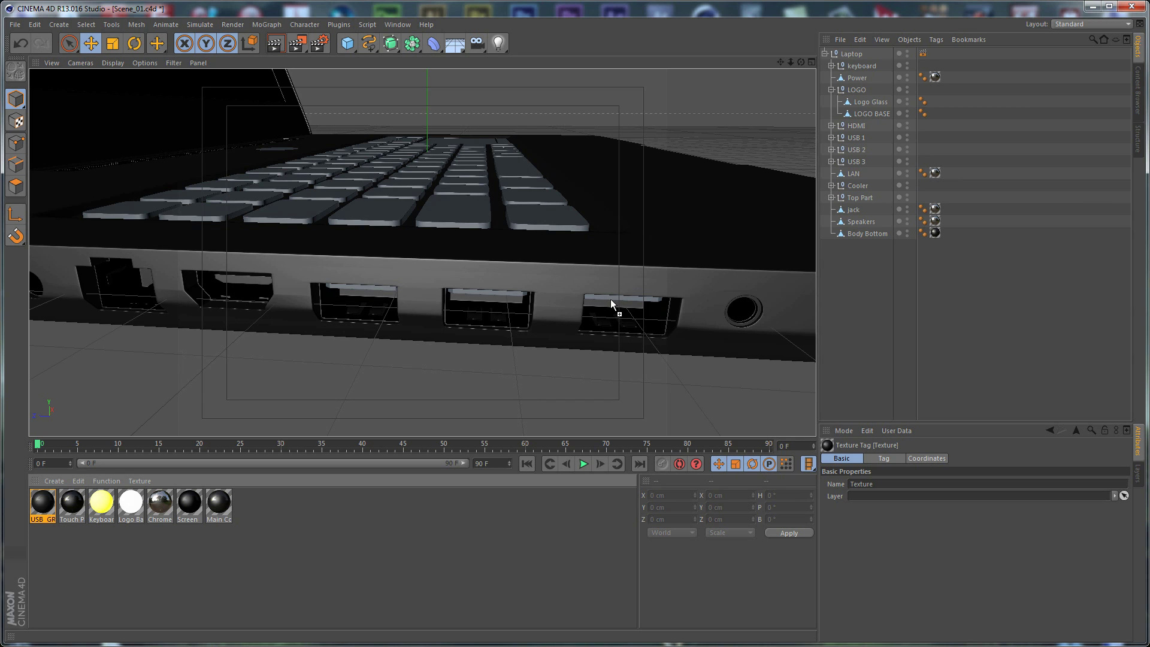
pyautogui.moveTo(605, 296); pyautogui.dragTo(605, 297)
pyautogui.moveTo(41, 506)
pyautogui.mouseDown()
pyautogui.moveTo(522, 286)
pyautogui.moveTo(505, 292)
pyautogui.mouseUp()
# Create another new material and name it USB GREEN.
pyautogui.doubleClick(285, 519)
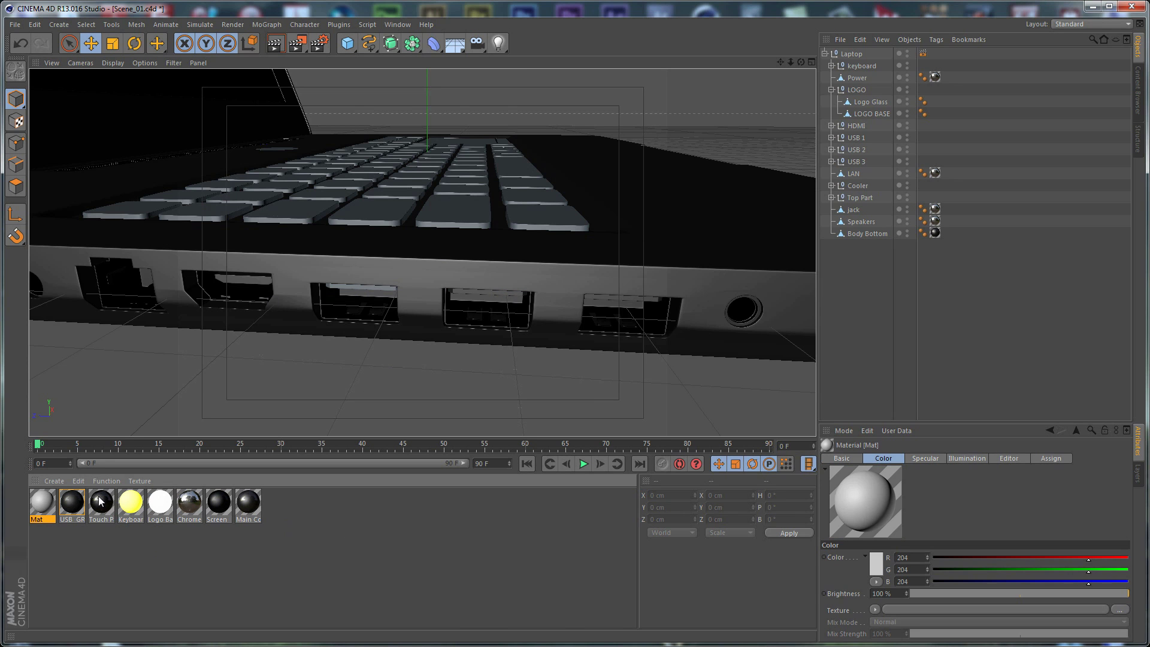
pyautogui.doubleClick(40, 503)
pyautogui.write('USB')
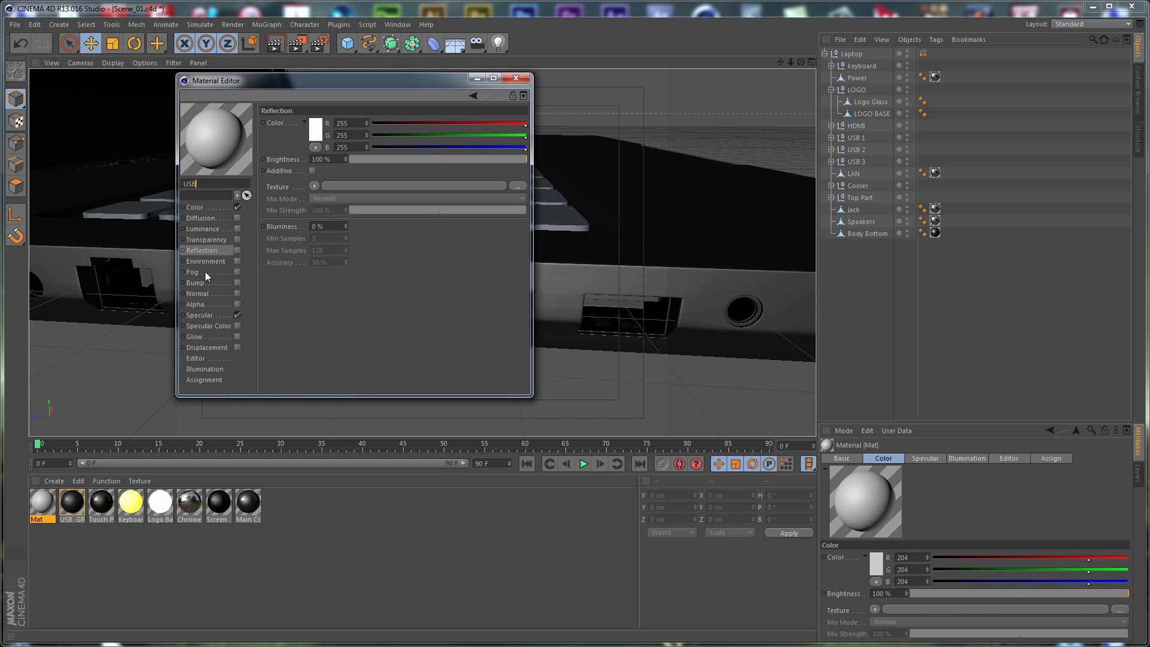
pyautogui.write(' GREEN')
pyautogui.press('Return')
# Set the USB GREEN material's color to R 0, G 255, B 10.
pyautogui.click(231, 207)
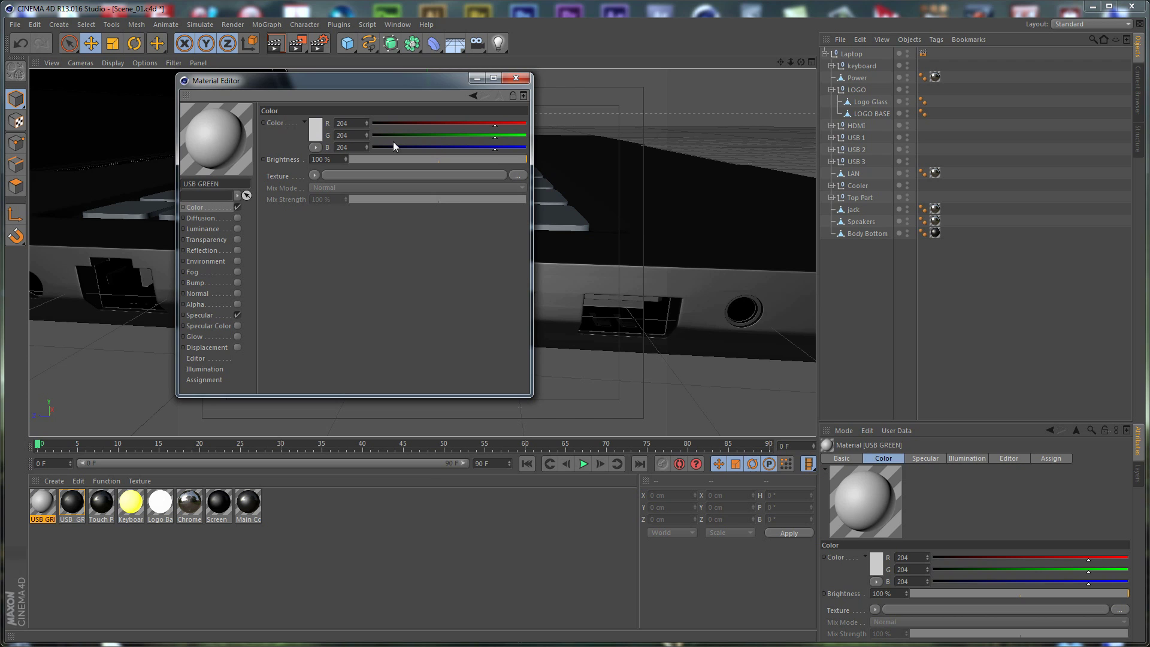
pyautogui.moveTo(359, 123); pyautogui.dragTo(137, 129)
pyautogui.write('0')
pyautogui.press('Return')
pyautogui.press('Tab')
pyautogui.write('255')
pyautogui.press('Return')
pyautogui.moveTo(360, 146); pyautogui.dragTo(123, 164)
pyautogui.write('10')
pyautogui.press('Return')
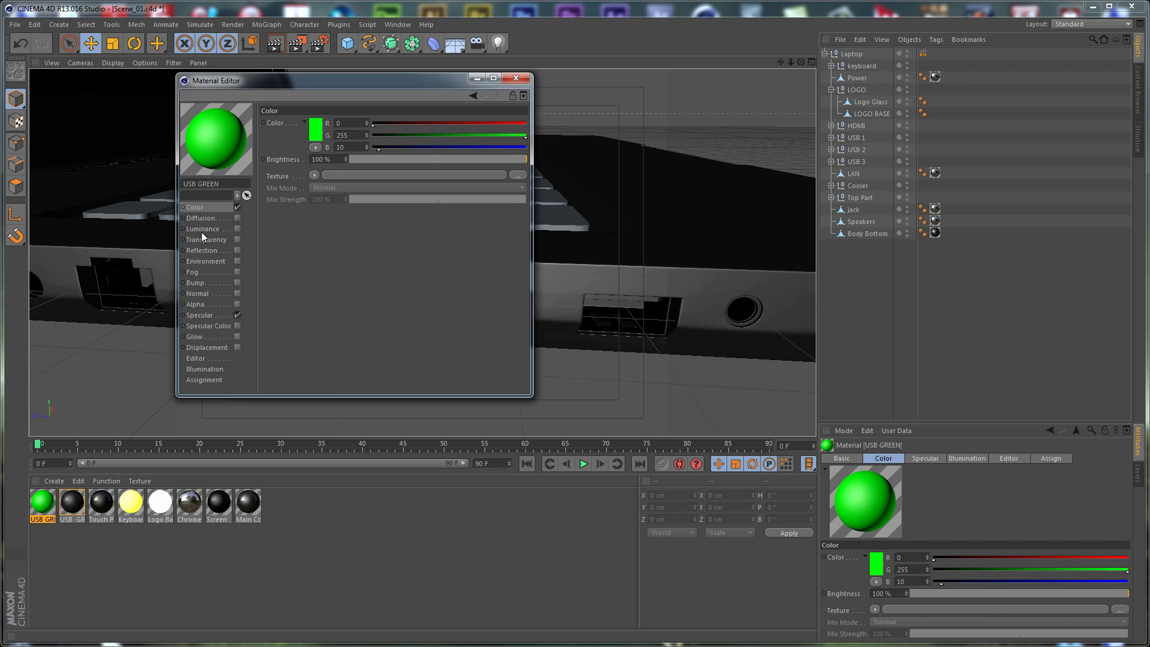
# Enable reflection on the USB GREEN material with 15% brightness and close the material editor.
pyautogui.click(238, 250)
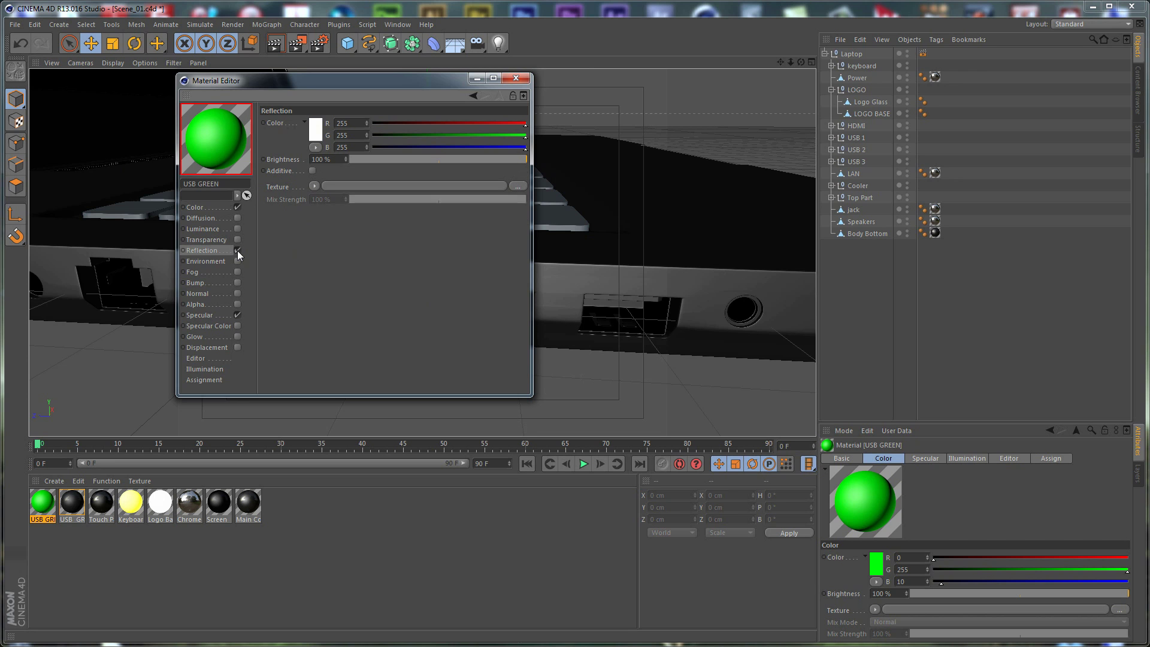
pyautogui.doubleClick(326, 159)
pyautogui.write('15')
pyautogui.press('Return')
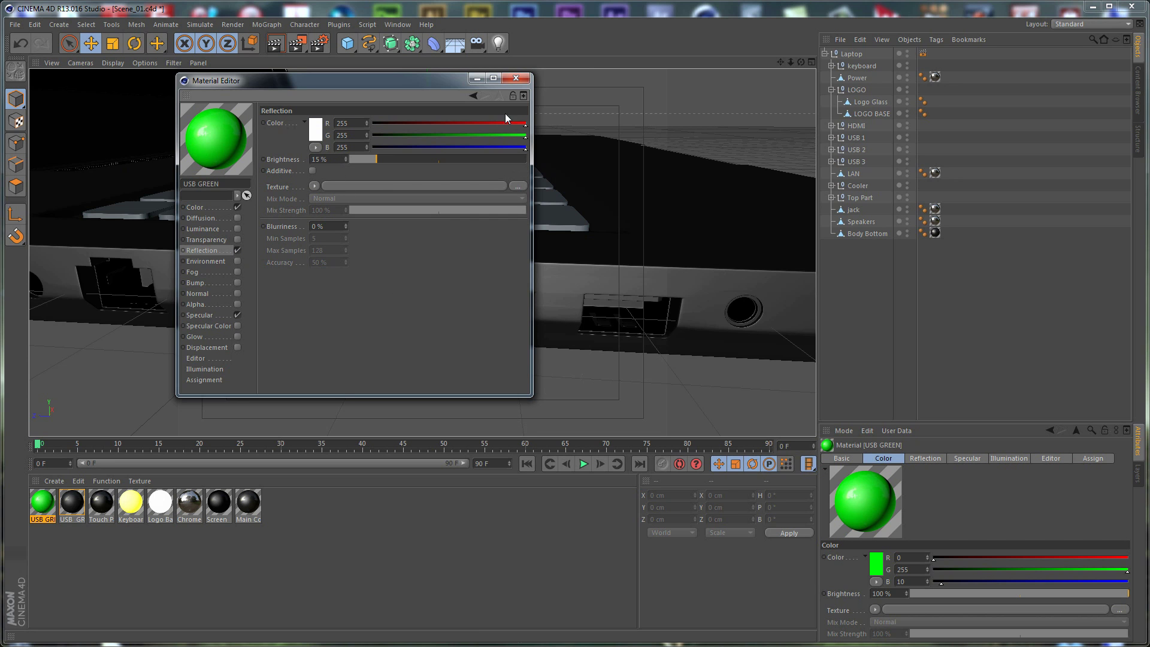
pyautogui.click(516, 78)
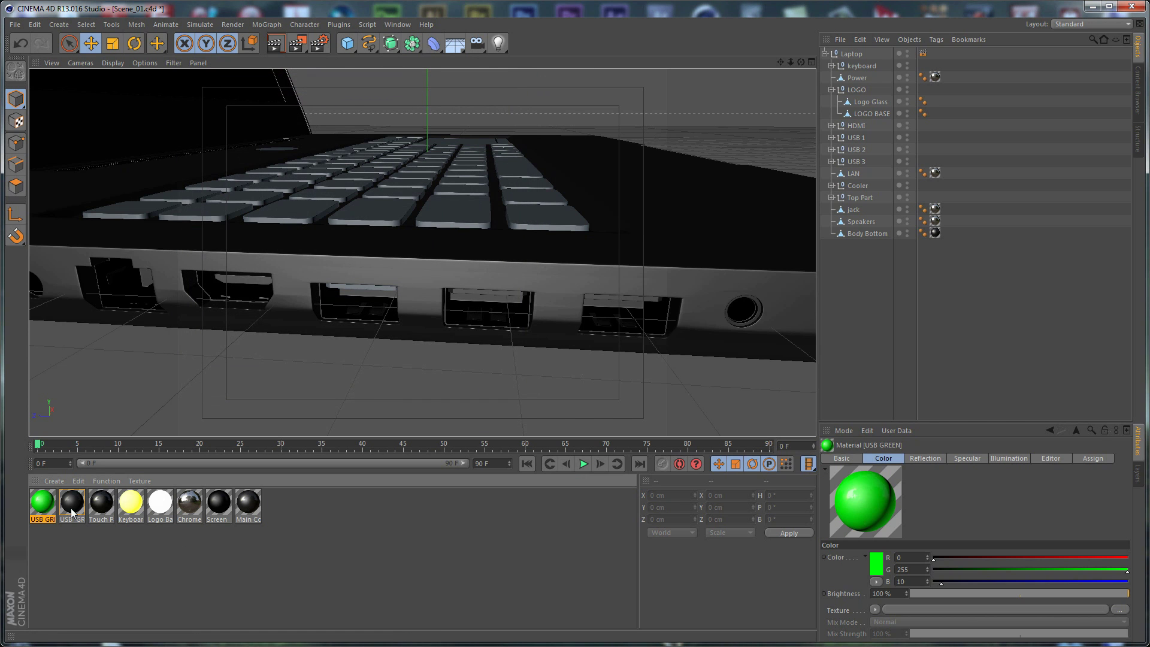
# Apply the USB GREEN material to the inner connector of the USB port next to the HDMI port.
pyautogui.moveTo(44, 507); pyautogui.dragTo(384, 289)
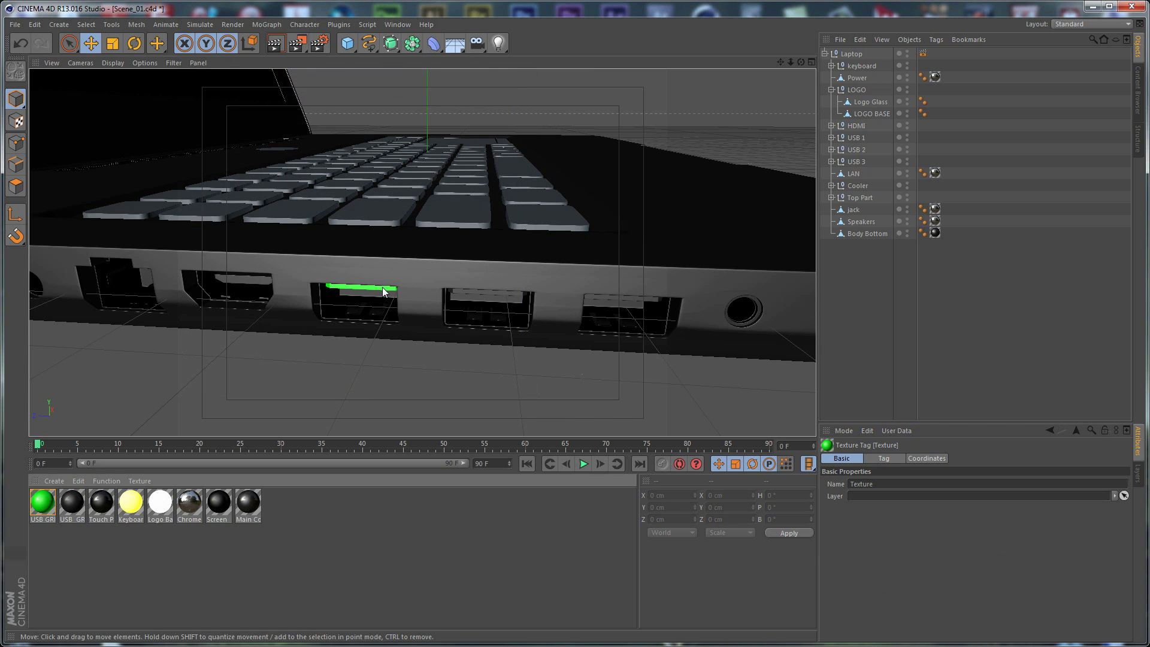
pyautogui.click(425, 368)
pyautogui.scroll(-5, 427, 367)
pyautogui.keyDown('alt'); pyautogui.moveTo(429, 365); pyautogui.dragTo(188, 310); pyautogui.keyUp('alt')
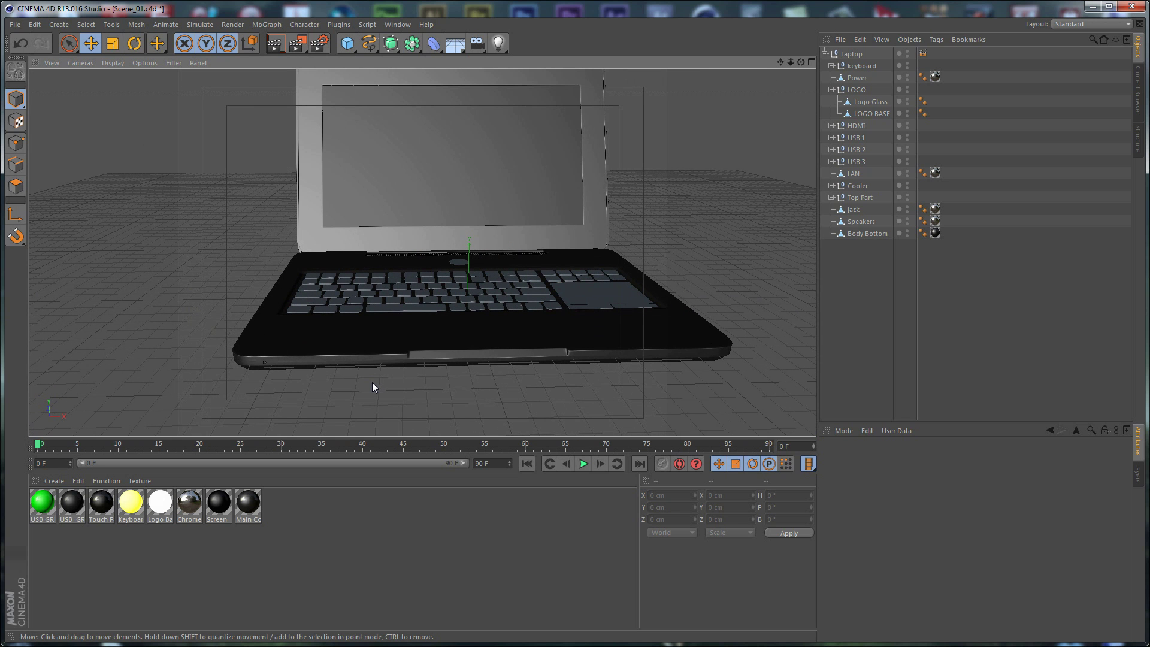
# Create a new material for the round logo cover above the keyboard and name it Glass.
pyautogui.doubleClick(326, 528)
pyautogui.keyDown('alt'); pyautogui.moveTo(371, 384); pyautogui.dragTo(492, 286); pyautogui.keyUp('alt')
pyautogui.scroll(10, 498, 297)
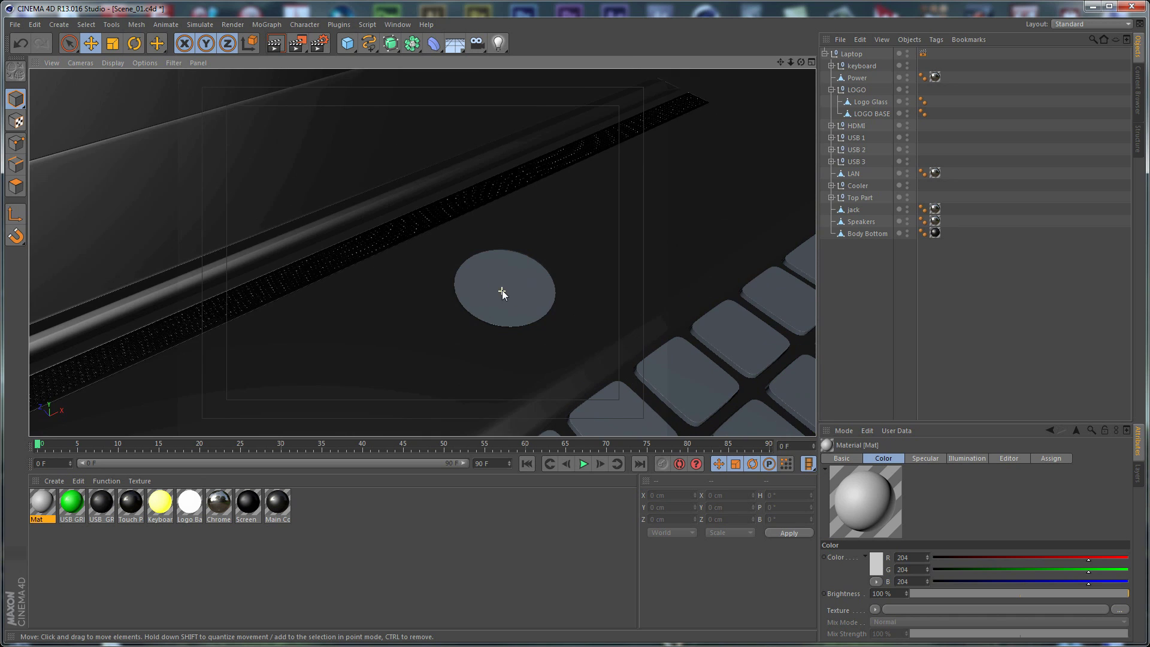
pyautogui.doubleClick(40, 506)
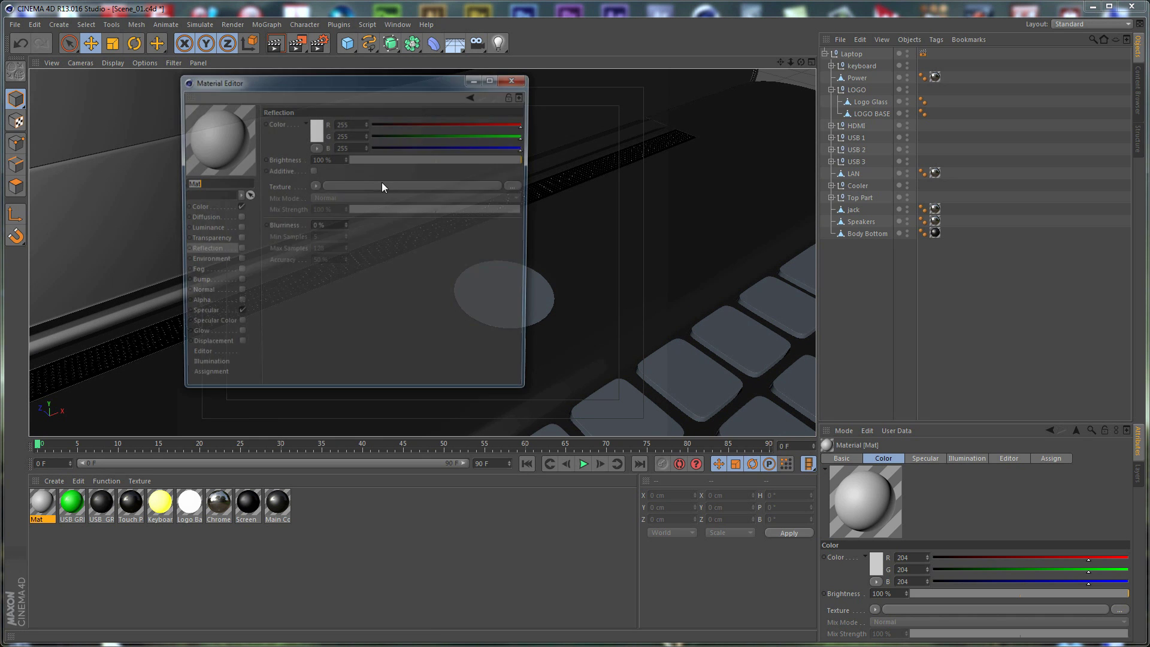
pyautogui.write('Glass')
pyautogui.press('Return')
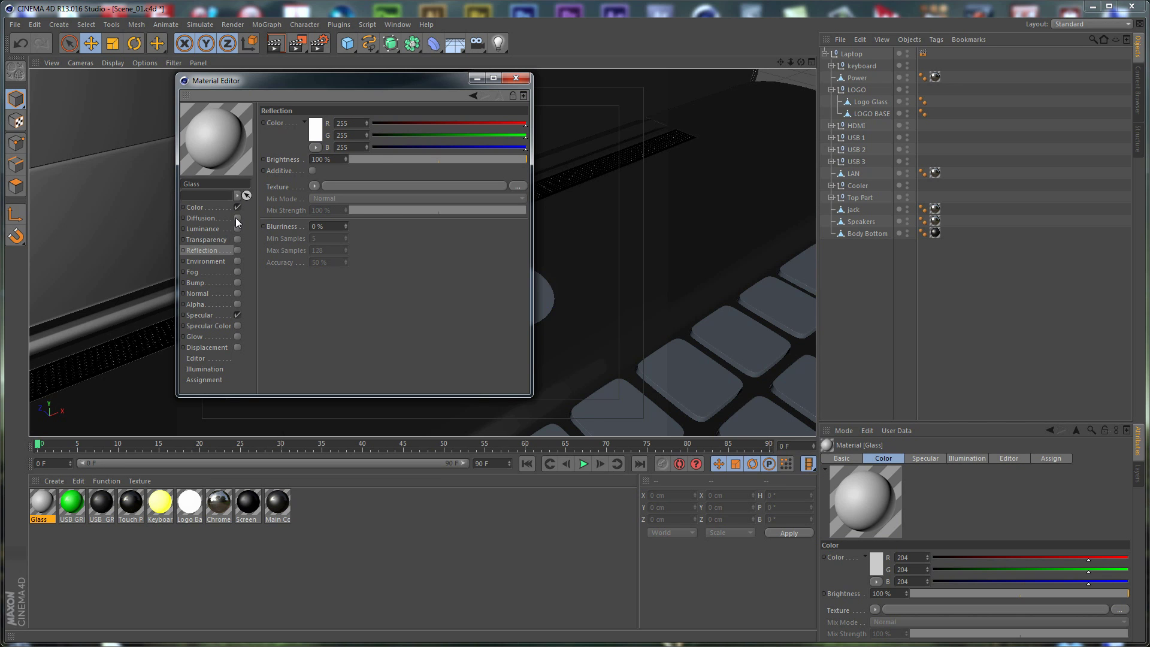
# Enable transparency on the Glass material with a refraction of 1.3 and close the material editor.
pyautogui.click(237, 240)
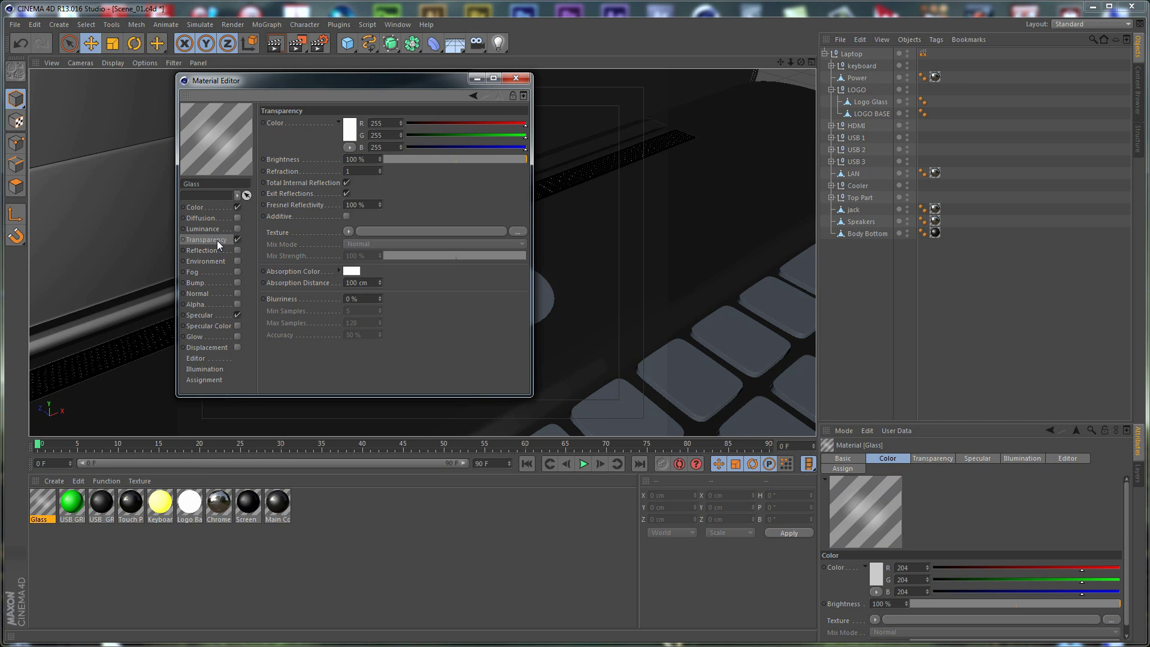
pyautogui.doubleClick(367, 173)
pyautogui.write('.3')
pyautogui.press('Return')
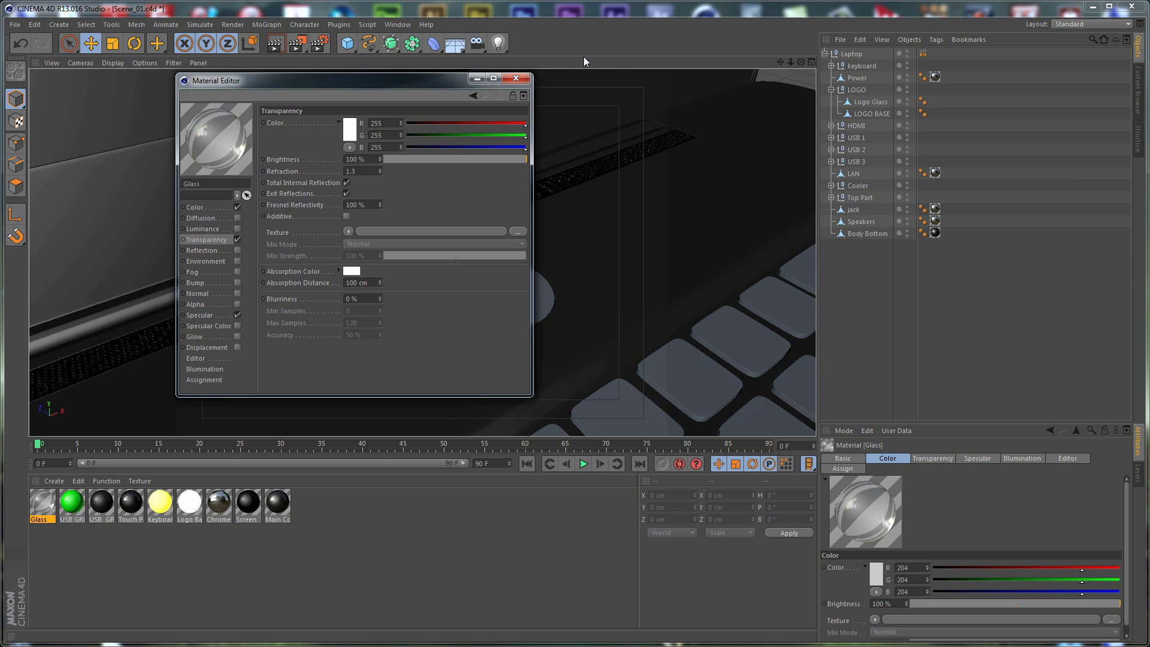
pyautogui.click(515, 77)
# Apply the Glass material to the Logo Glass disc above the keyboard.
pyautogui.click(56, 556)
pyautogui.moveTo(42, 508); pyautogui.dragTo(612, 218)
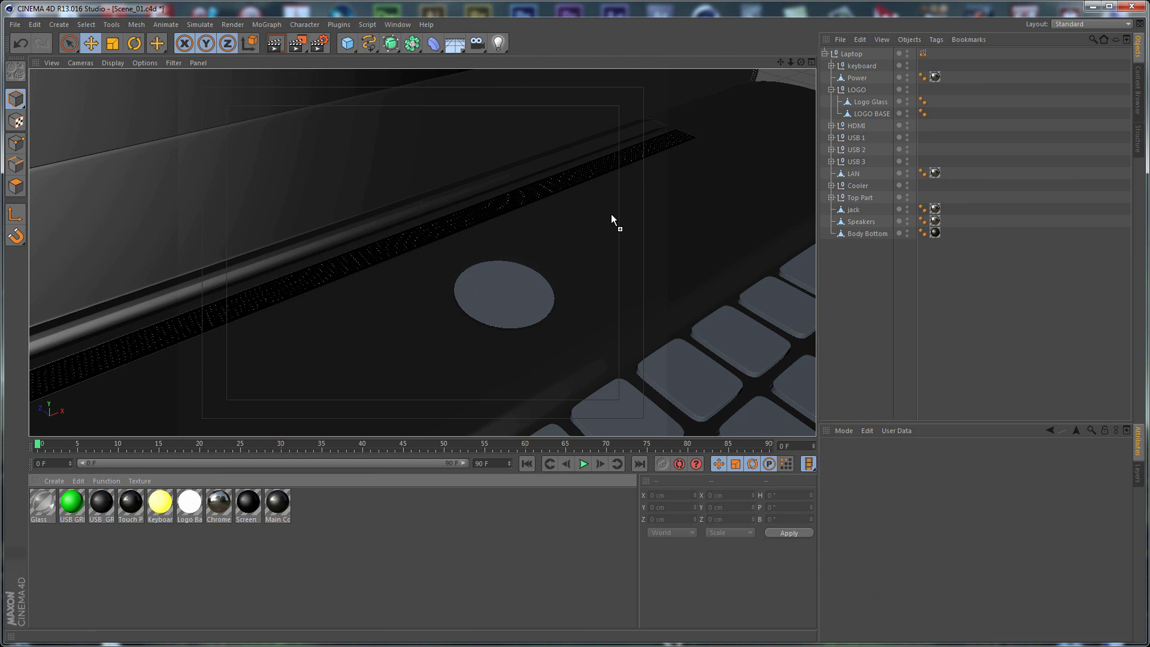
pyautogui.moveTo(508, 290); pyautogui.dragTo(508, 289)
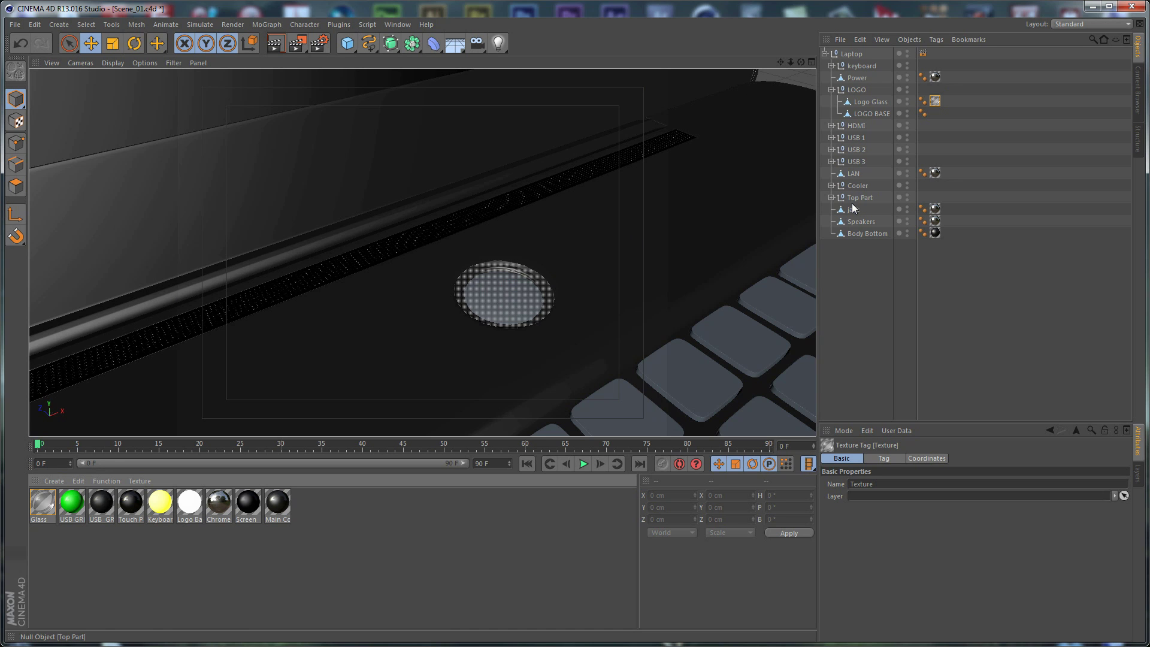
# Turn off luminance in the Logo Base material and set its reflection brightness to 20%.
pyautogui.click(858, 113)
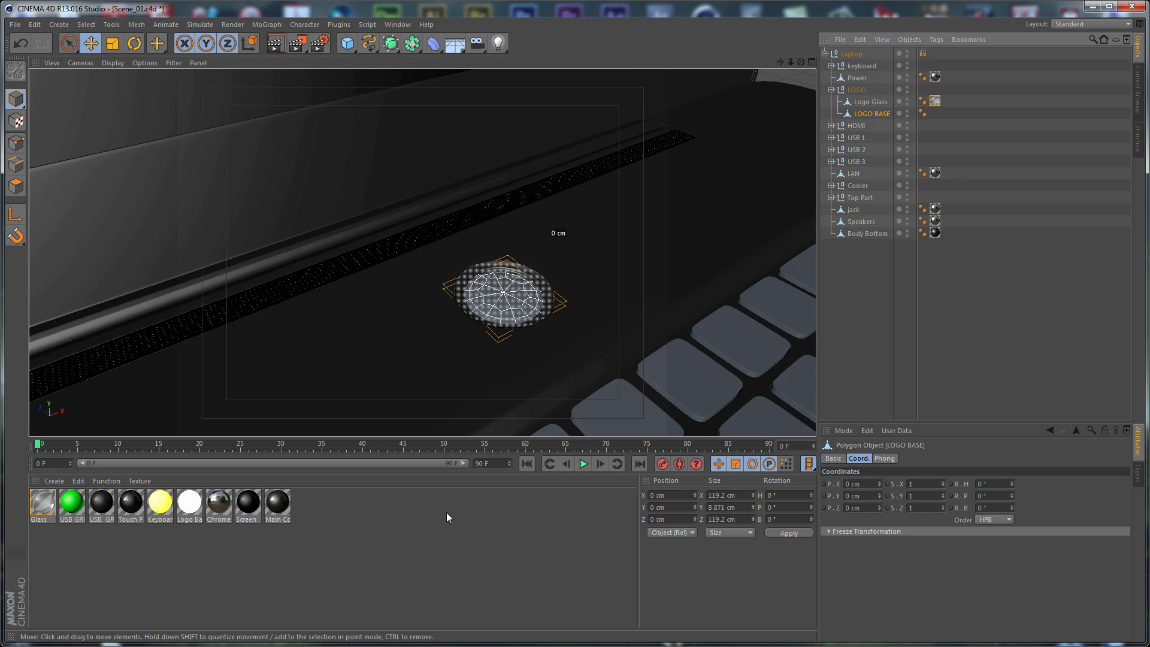
pyautogui.click(237, 542)
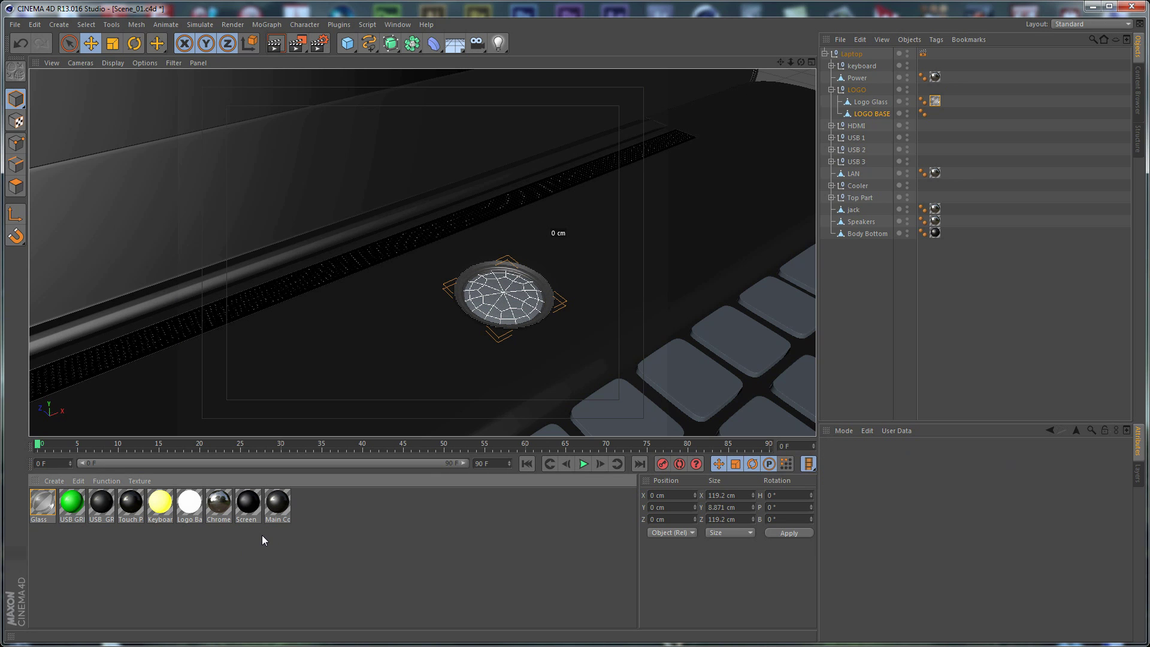
pyautogui.click(287, 504)
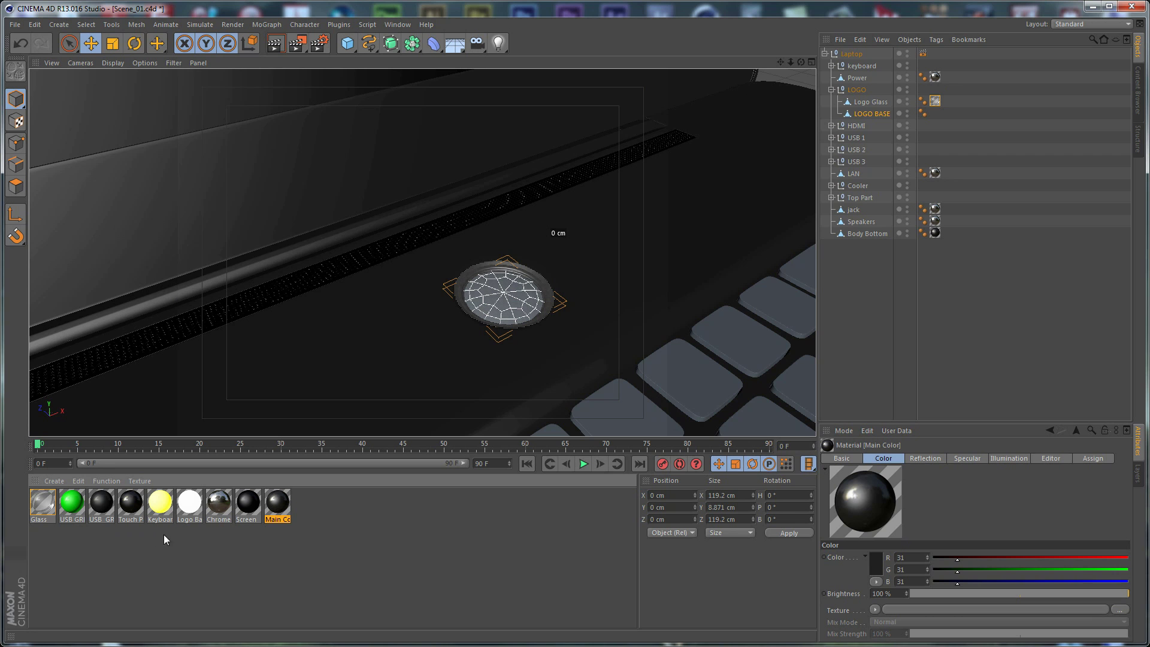
pyautogui.doubleClick(189, 502)
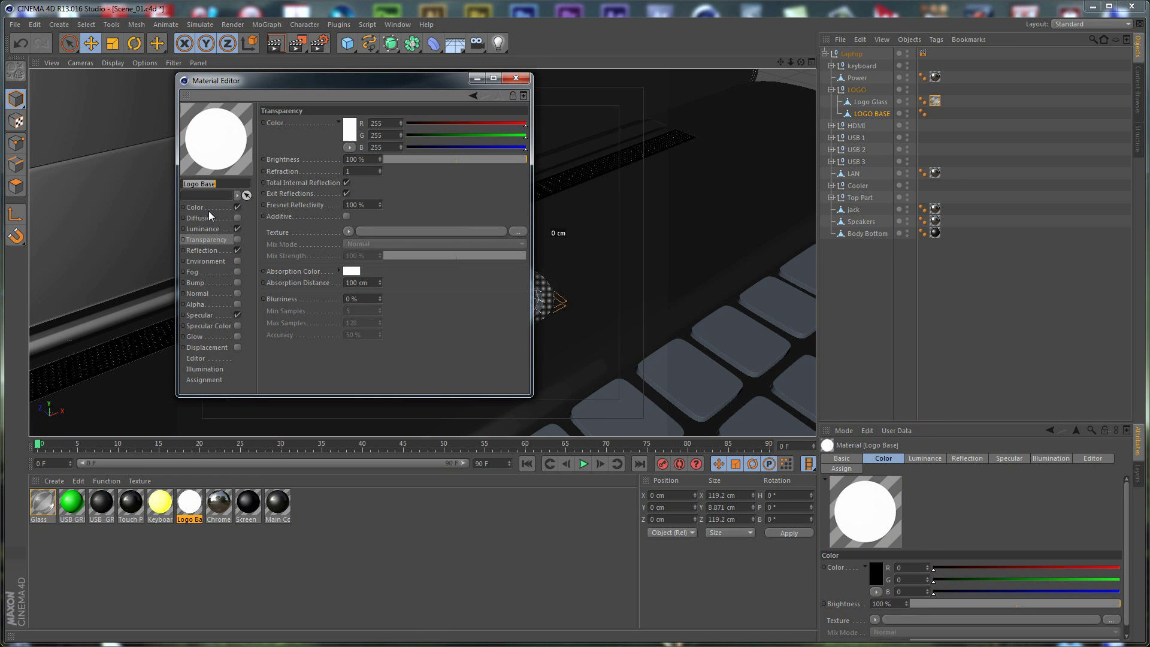
pyautogui.click(237, 228)
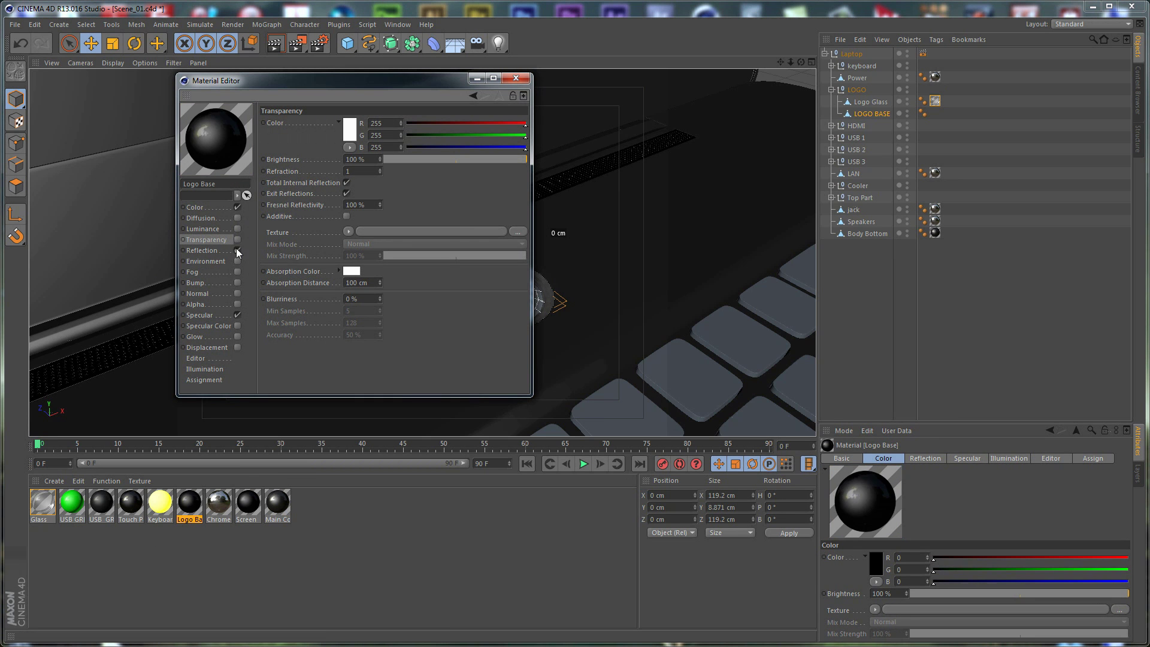
pyautogui.click(204, 250)
pyautogui.moveTo(367, 159); pyautogui.dragTo(385, 158)
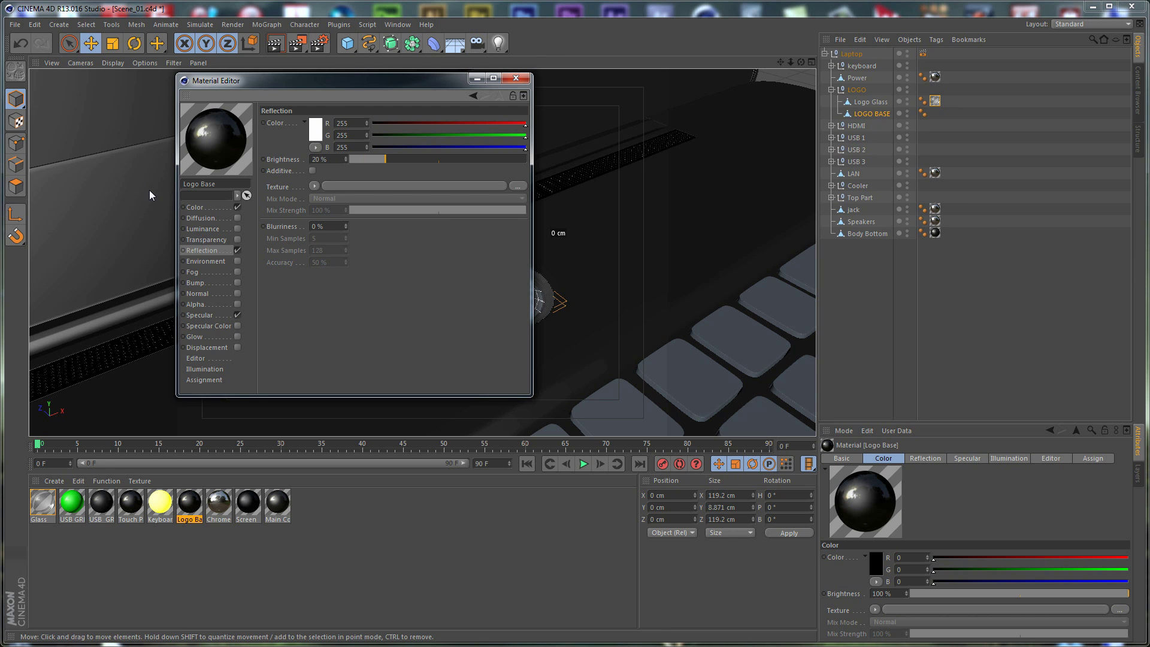
# Close the material editor and apply the Logo Base material to the LOGO BASE object.
pyautogui.click(515, 79)
pyautogui.click(201, 550)
pyautogui.moveTo(194, 507); pyautogui.dragTo(883, 113)
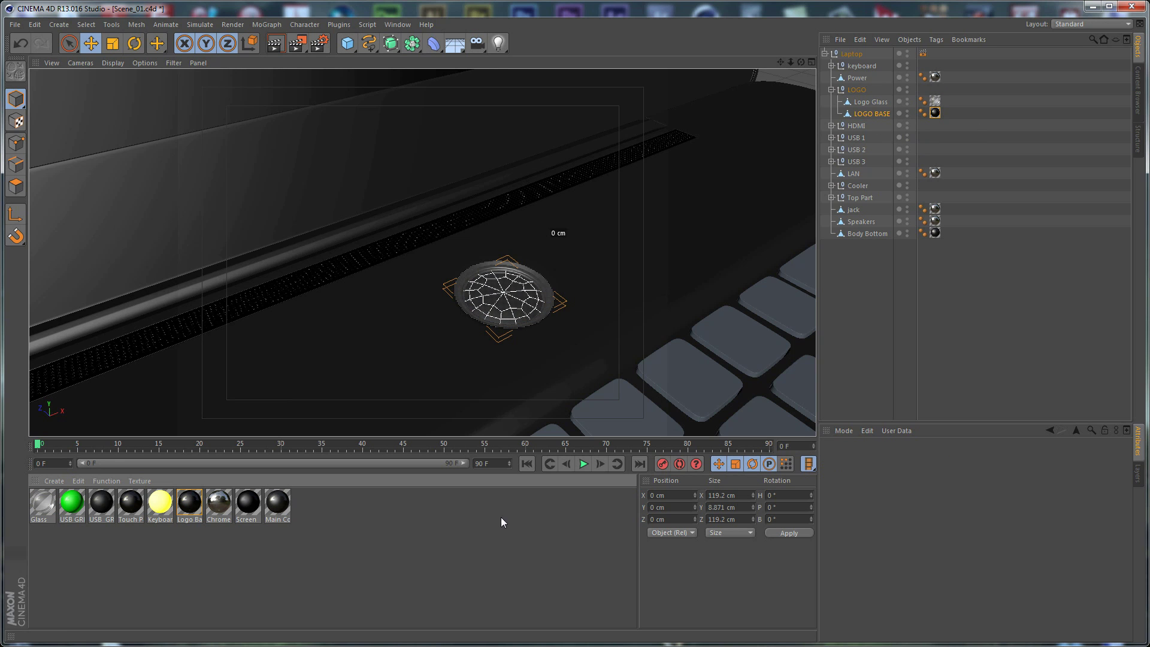
# Create a new material and name it Logo.
pyautogui.doubleClick(325, 516)
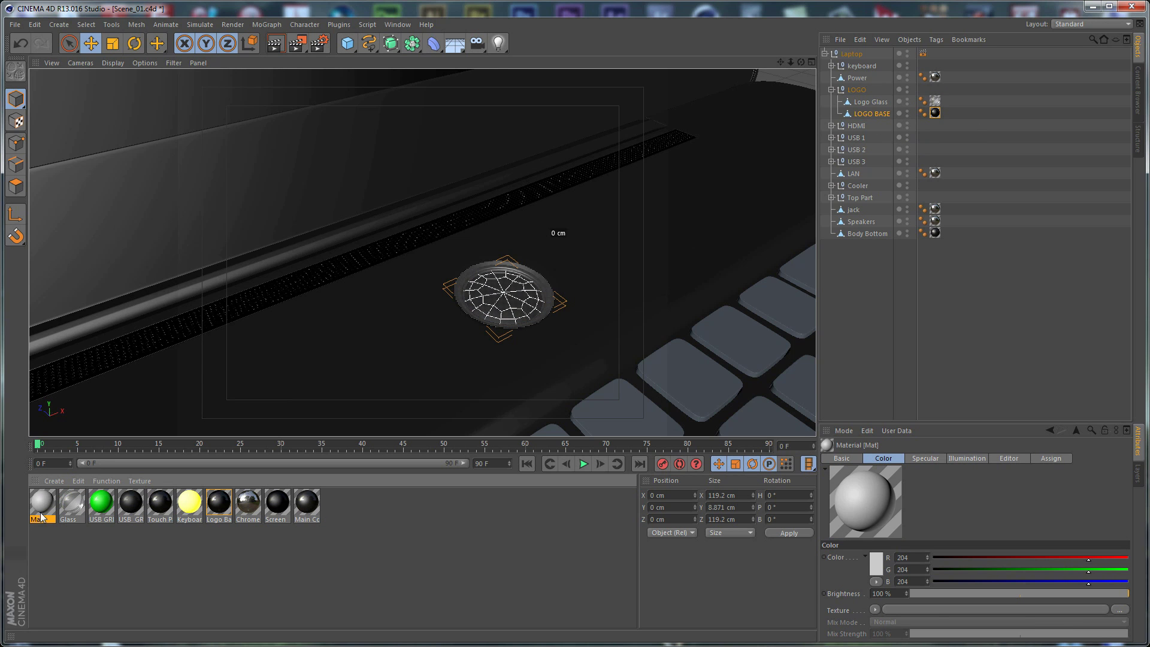
pyautogui.doubleClick(42, 503)
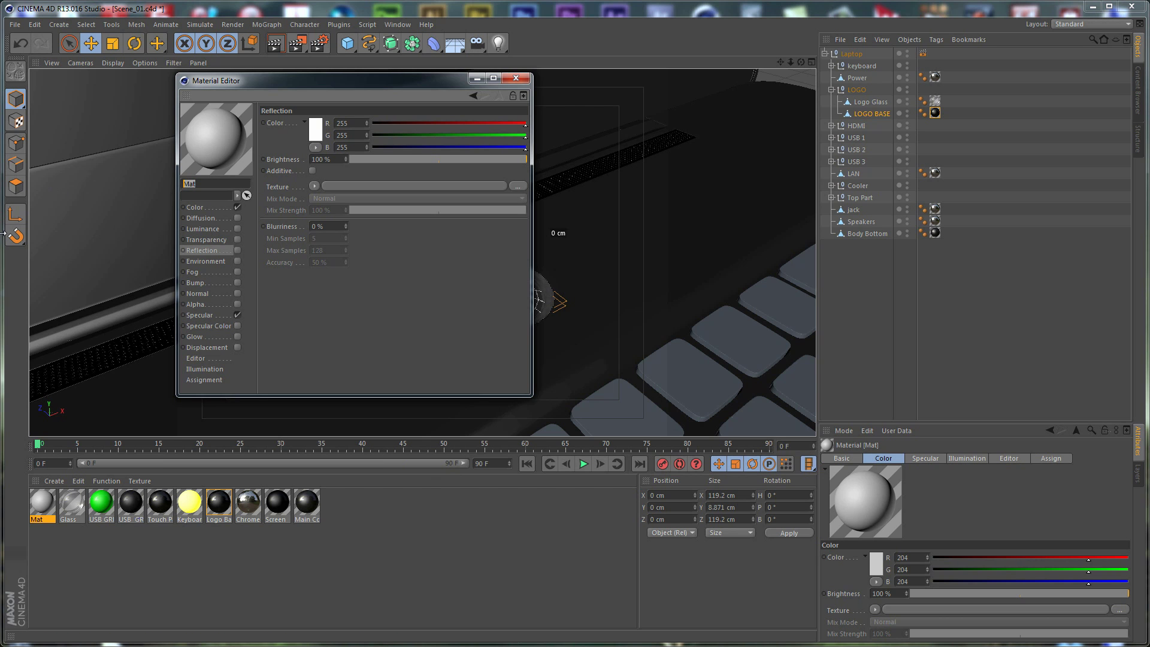
pyautogui.write('Logo')
pyautogui.press('Return')
# Turn off the color channel of the Logo material and enable its luminance and reflection channels.
pyautogui.click(237, 207)
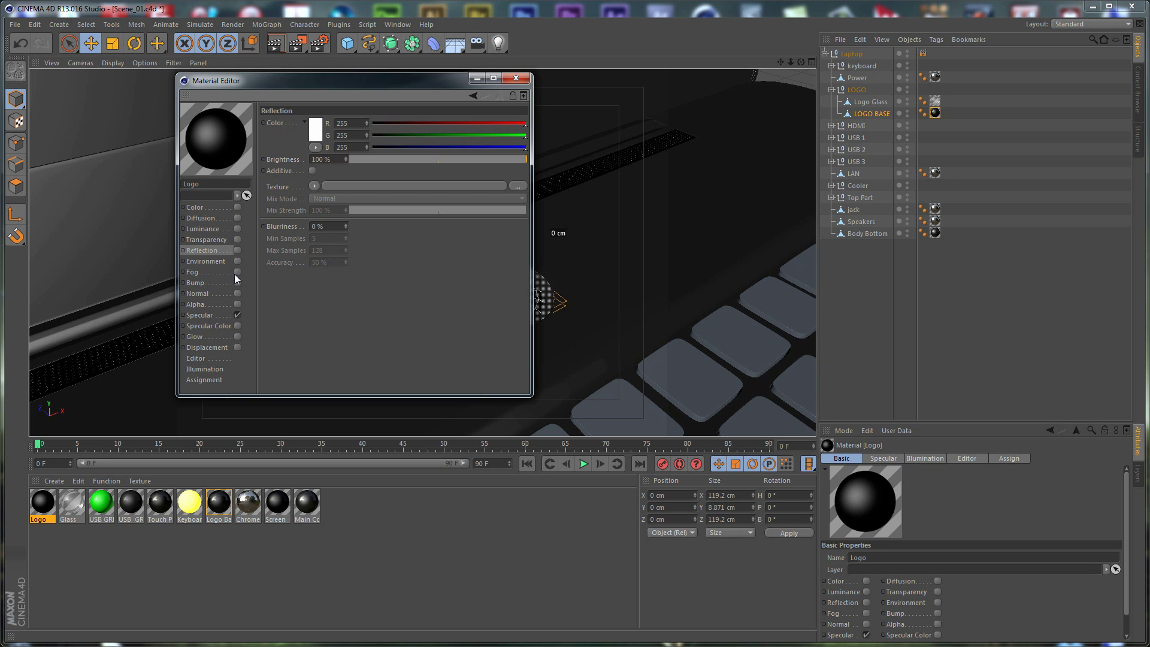
pyautogui.click(237, 229)
pyautogui.click(237, 250)
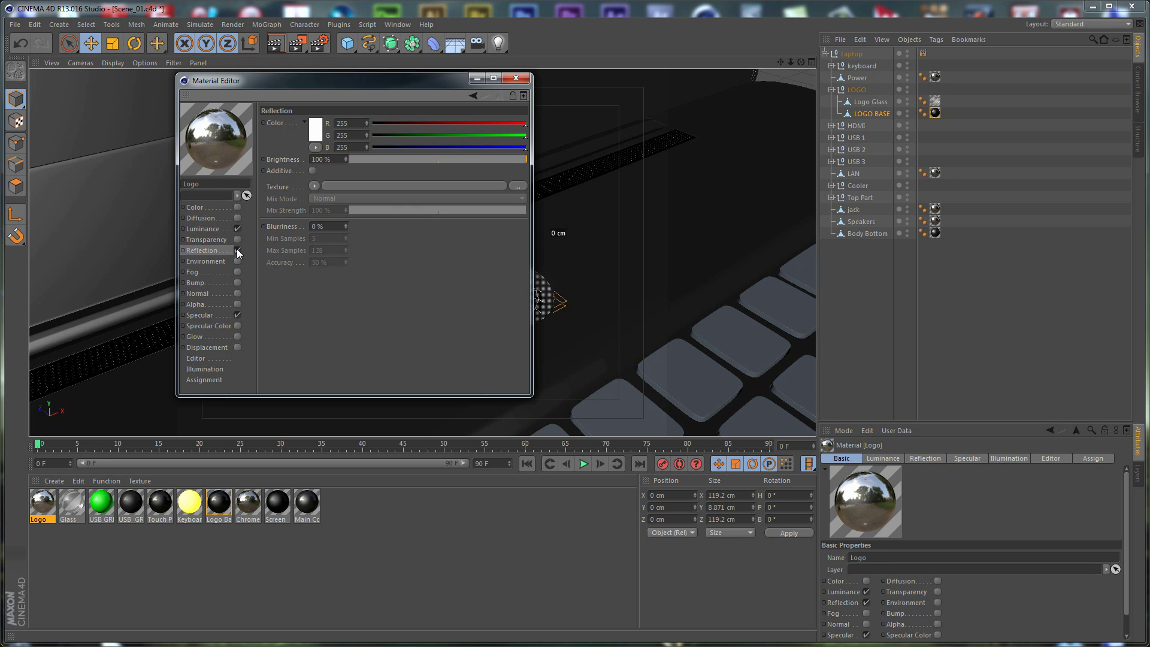
# Set the Logo material's reflection brightness to 6% and its blurriness to 5%.
pyautogui.doubleClick(337, 163)
pyautogui.write('6')
pyautogui.press('Return')
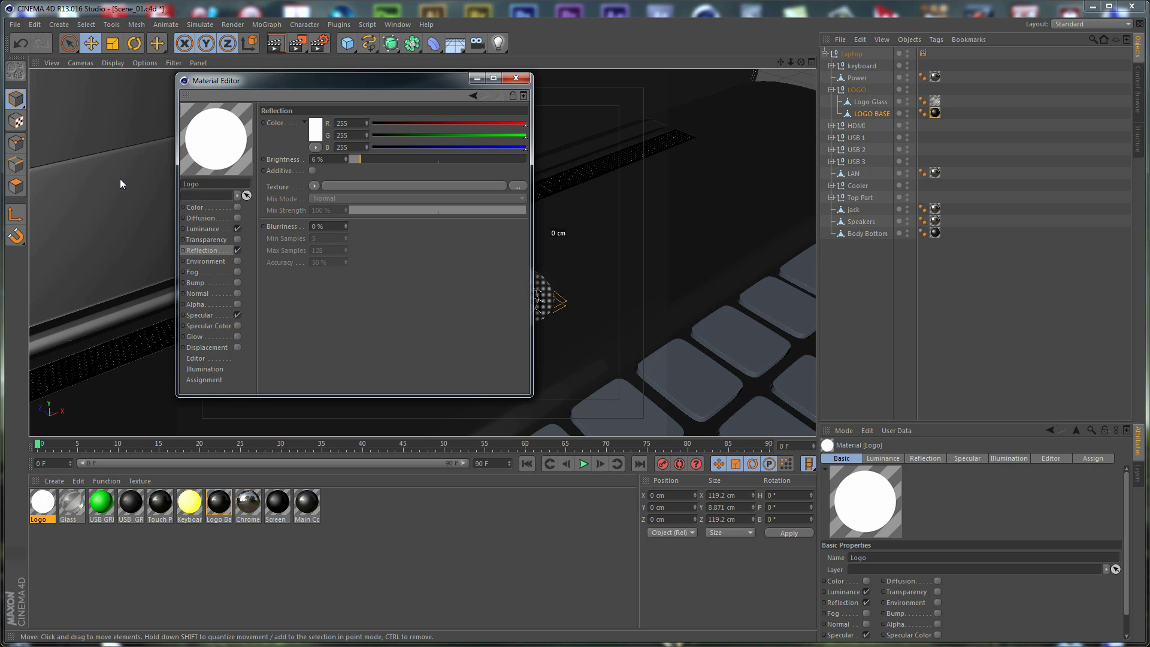
pyautogui.doubleClick(330, 226)
pyautogui.write('5')
pyautogui.press('Return')
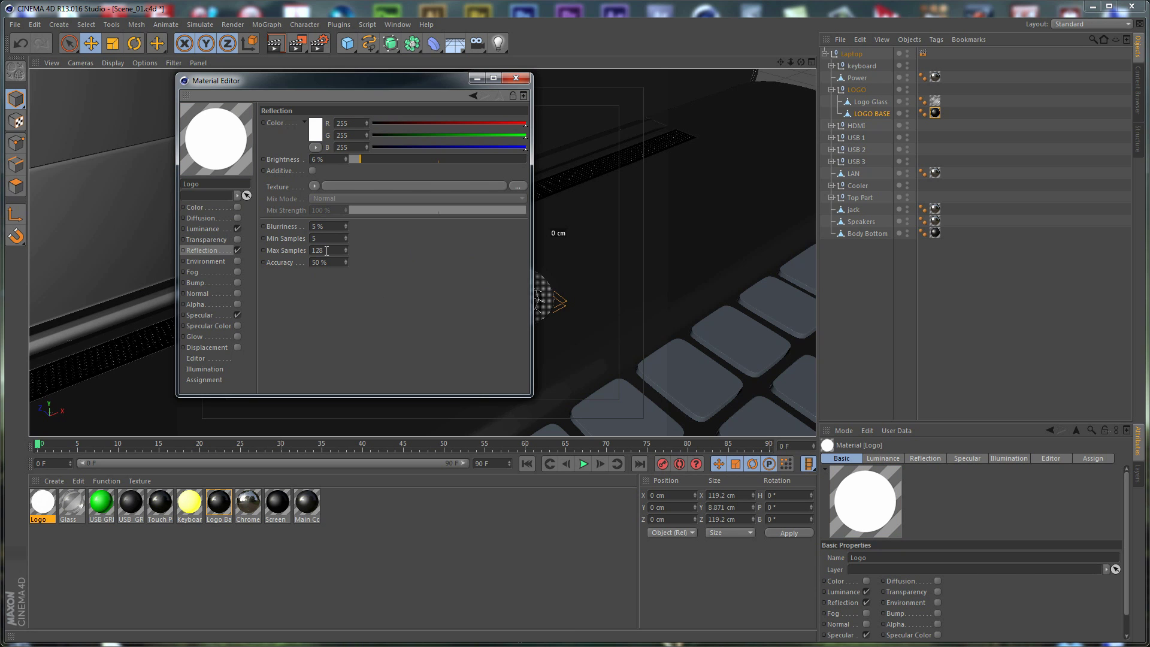
# Enable alpha on the Logo material and load Razer-logo.png as its luminance texture without copying the image to the project location.
pyautogui.click(235, 304)
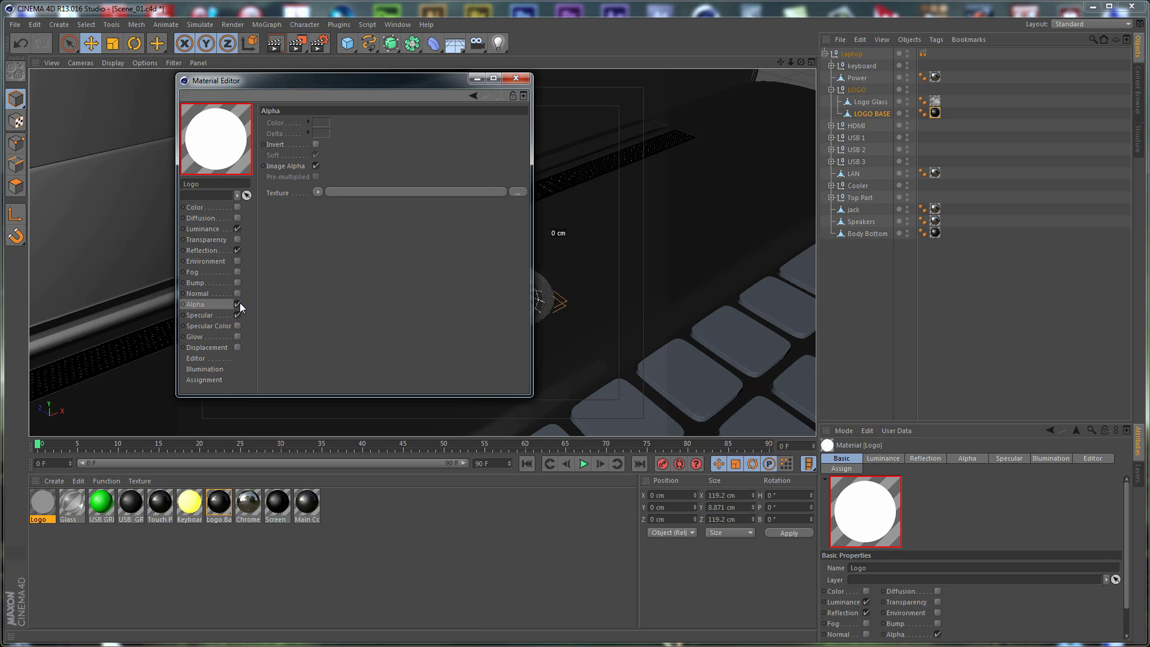
pyautogui.click(222, 227)
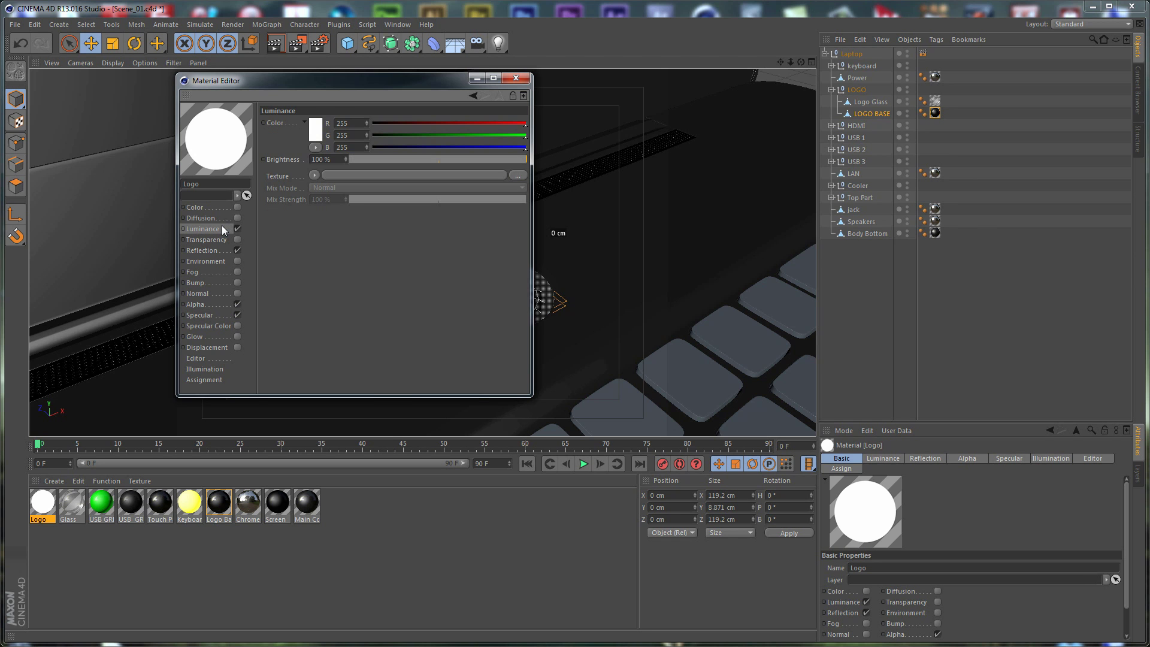
pyautogui.click(314, 175)
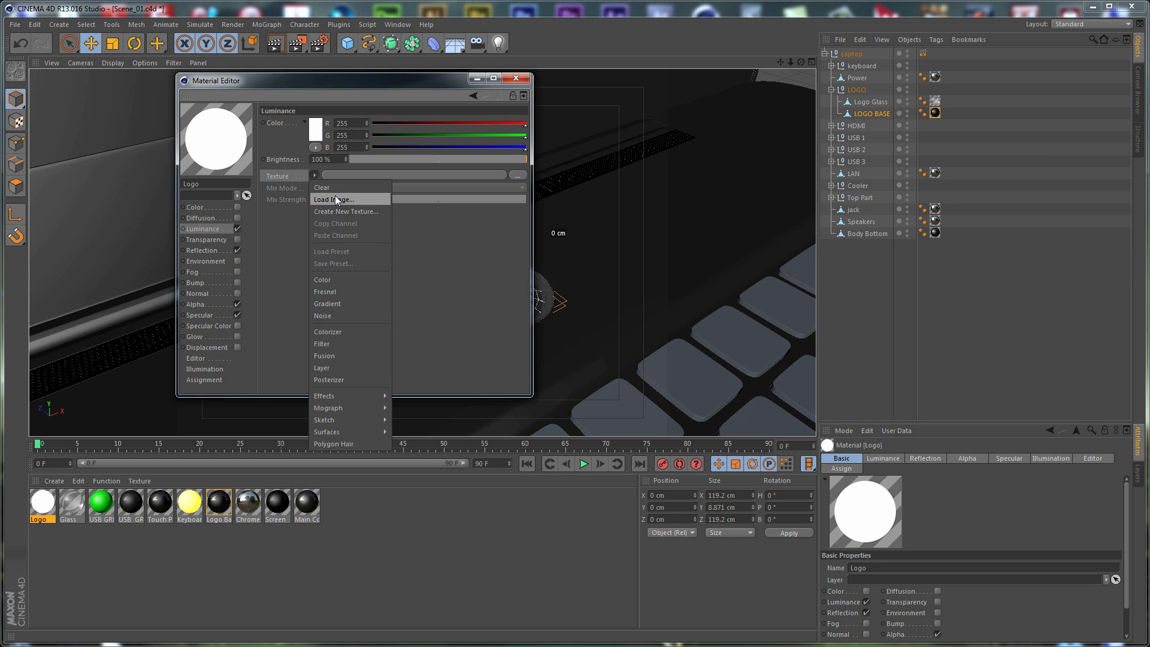
pyautogui.click(343, 198)
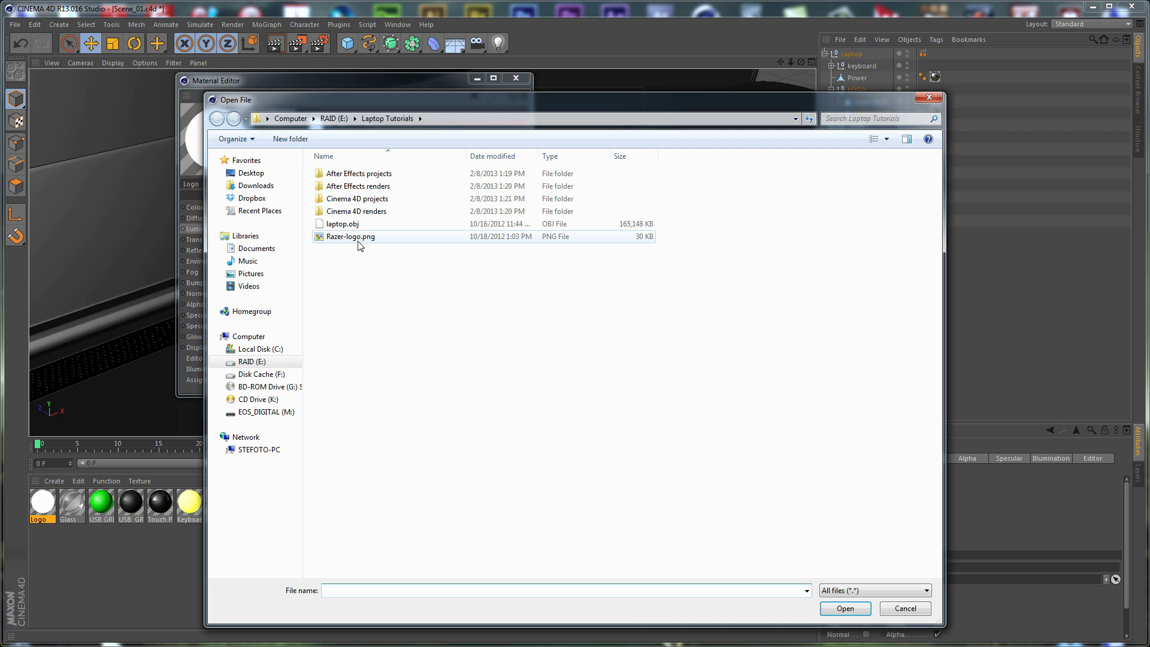
pyautogui.click(358, 239)
pyautogui.doubleClick(358, 238)
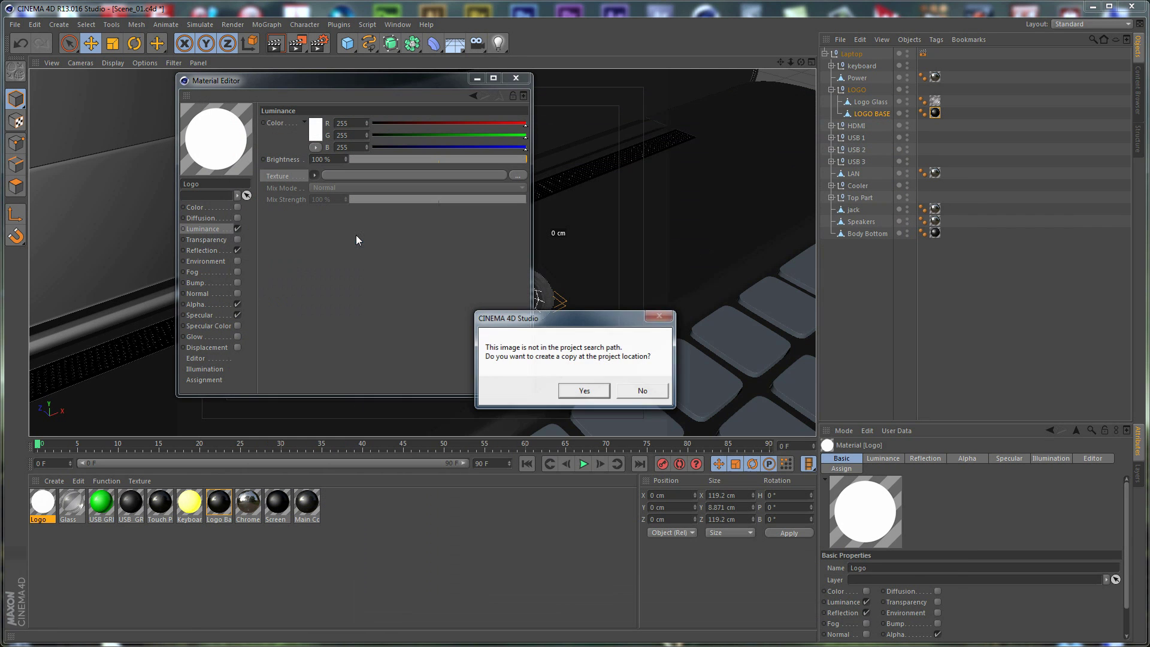
pyautogui.click(642, 390)
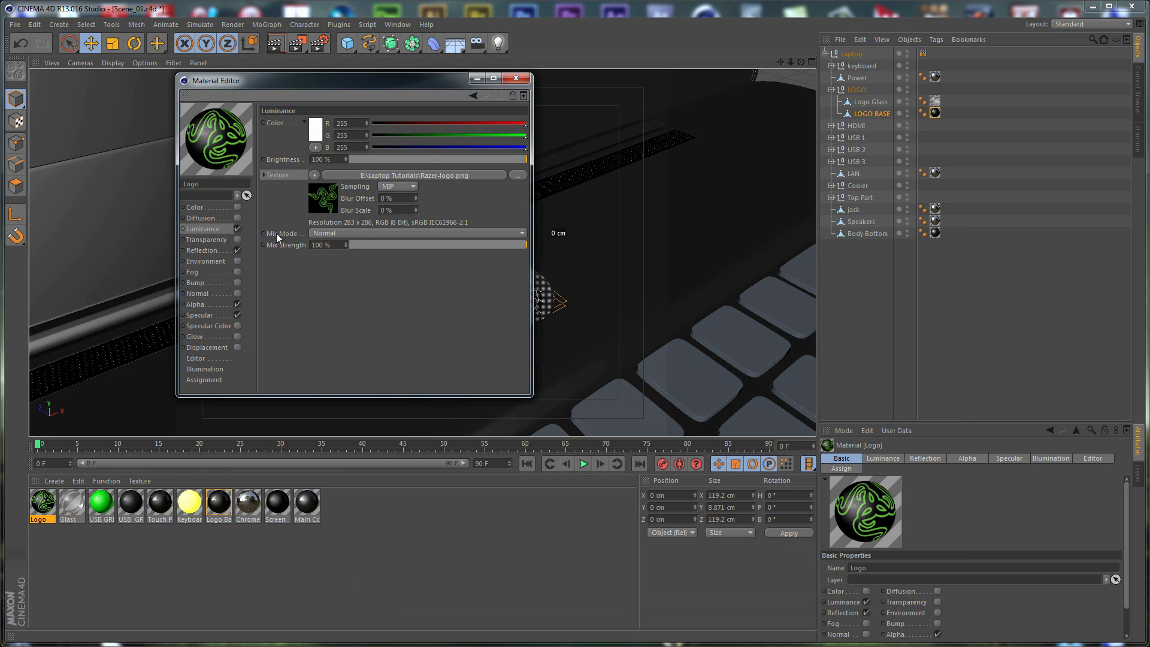
# Load Razer-logo.png as the Logo material's alpha texture without copying the image to the project location.
pyautogui.click(211, 304)
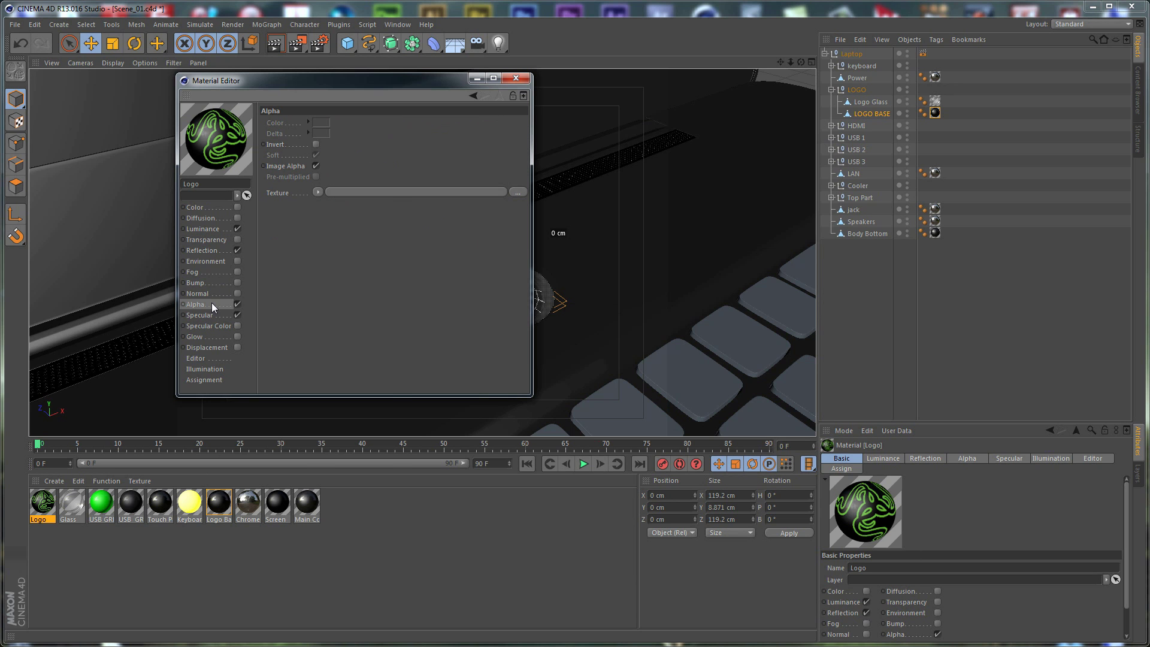
pyautogui.click(317, 192)
pyautogui.click(351, 216)
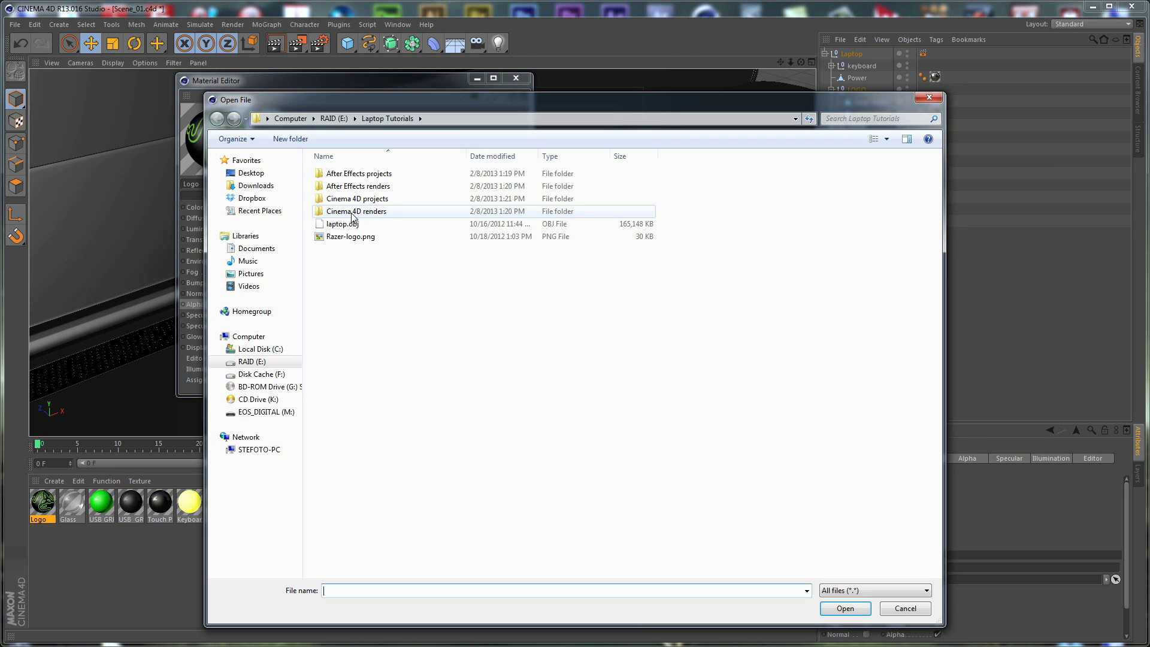
pyautogui.doubleClick(360, 236)
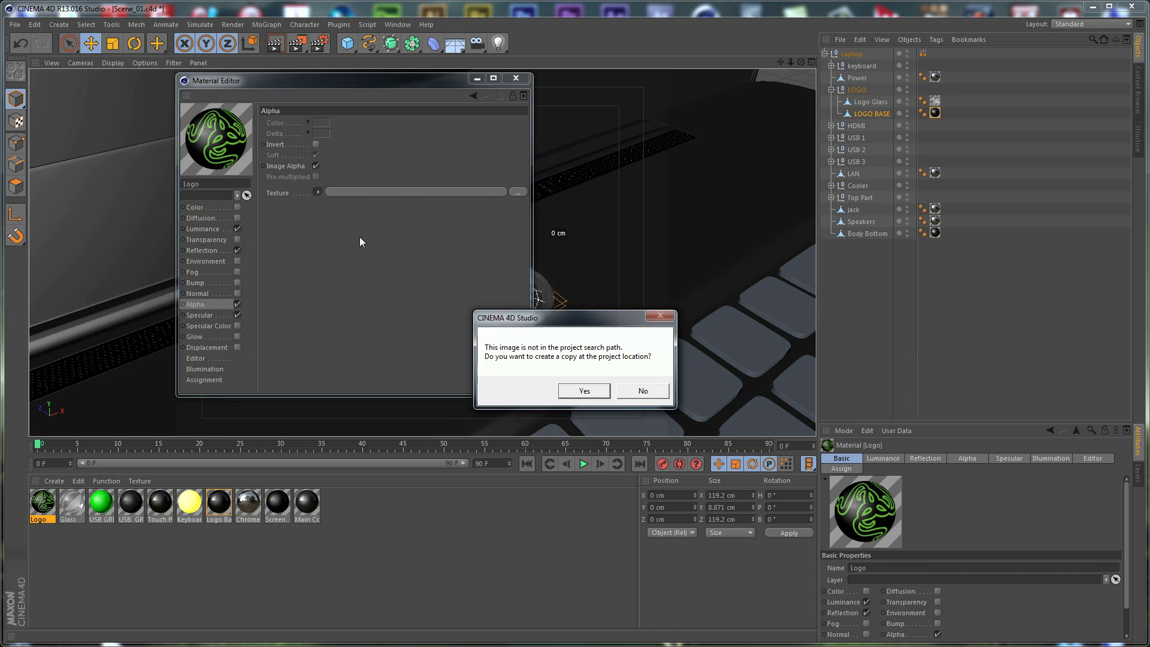
pyautogui.click(642, 391)
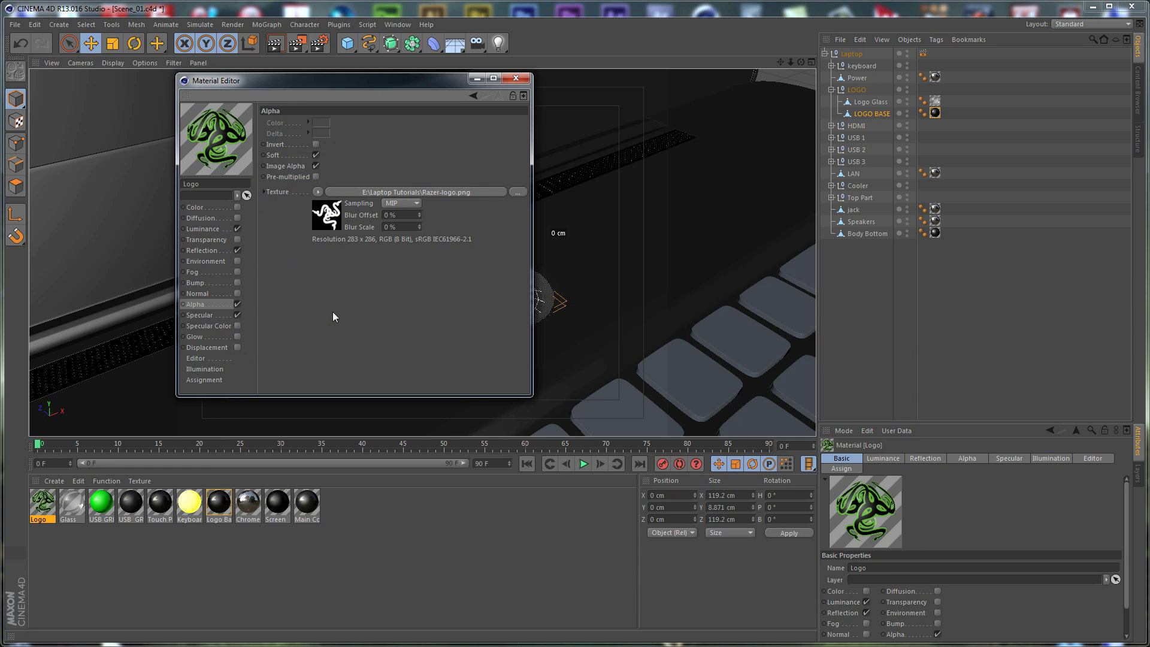
# Close the material editor and apply the Logo material to the LOGO BASE object as a second texture.
pyautogui.click(516, 80)
pyautogui.click(85, 551)
pyautogui.moveTo(42, 506); pyautogui.dragTo(878, 113)
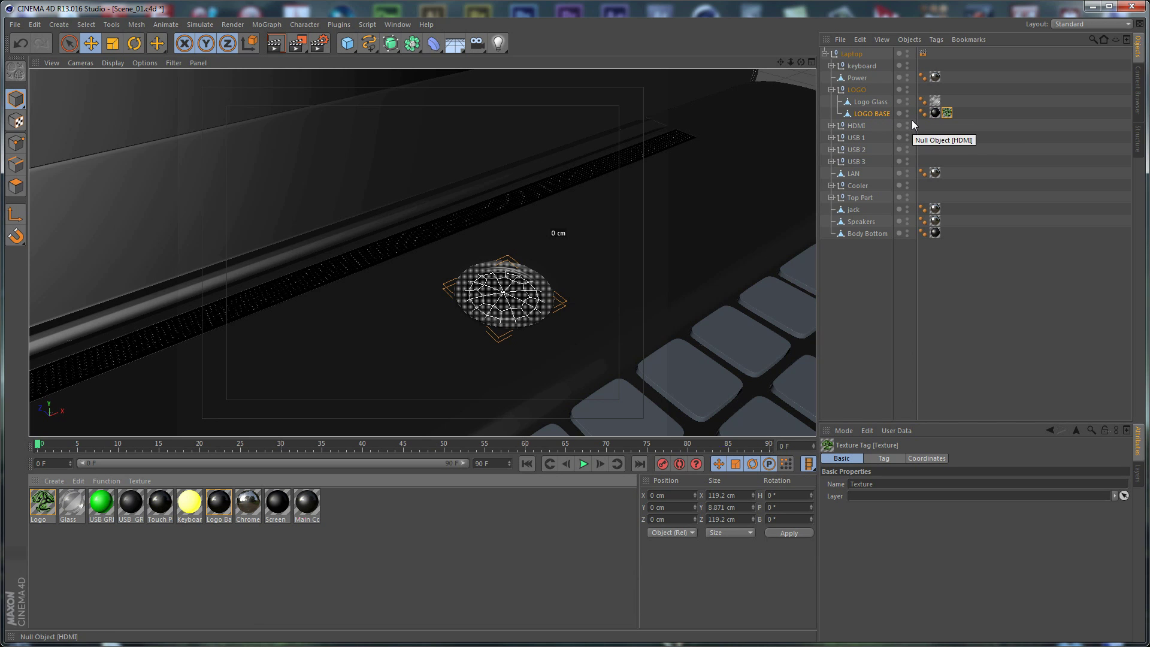
# Set the projection of the Logo texture on LOGO BASE to Cubic.
pyautogui.click(922, 459)
pyautogui.click(884, 459)
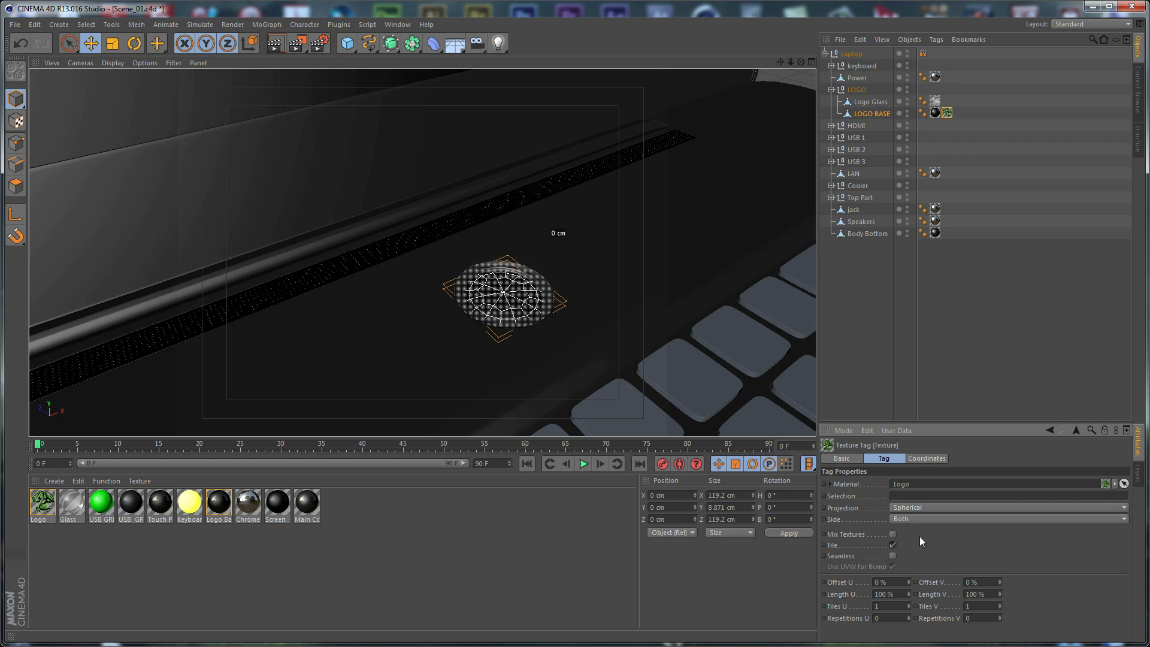
pyautogui.click(901, 508)
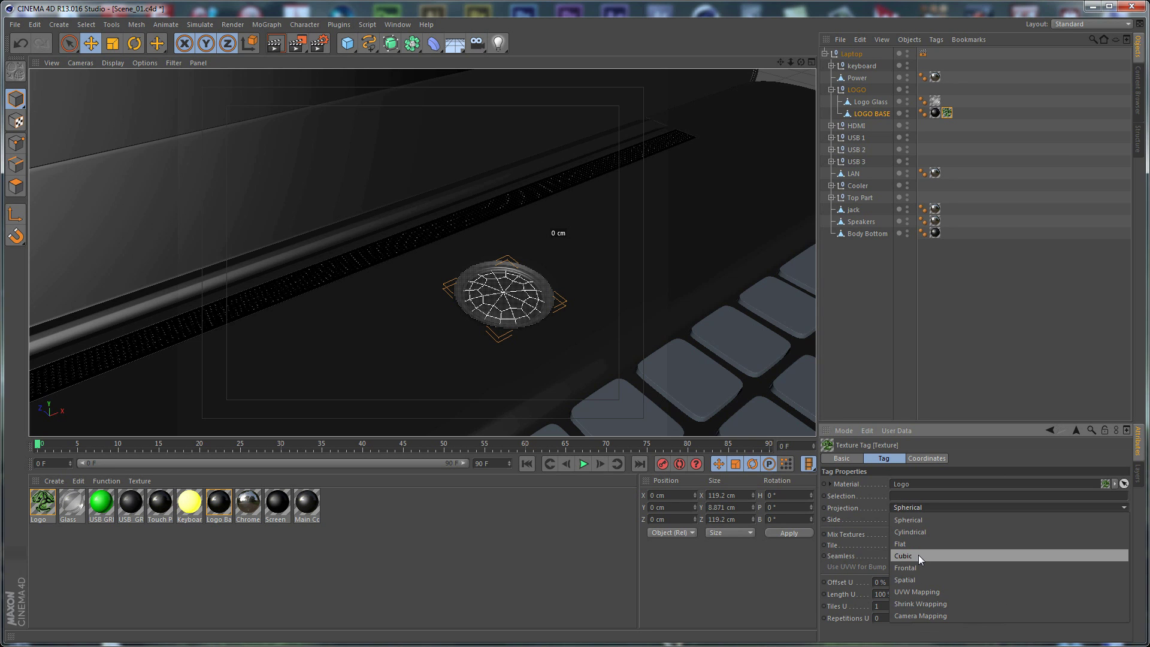
pyautogui.click(918, 555)
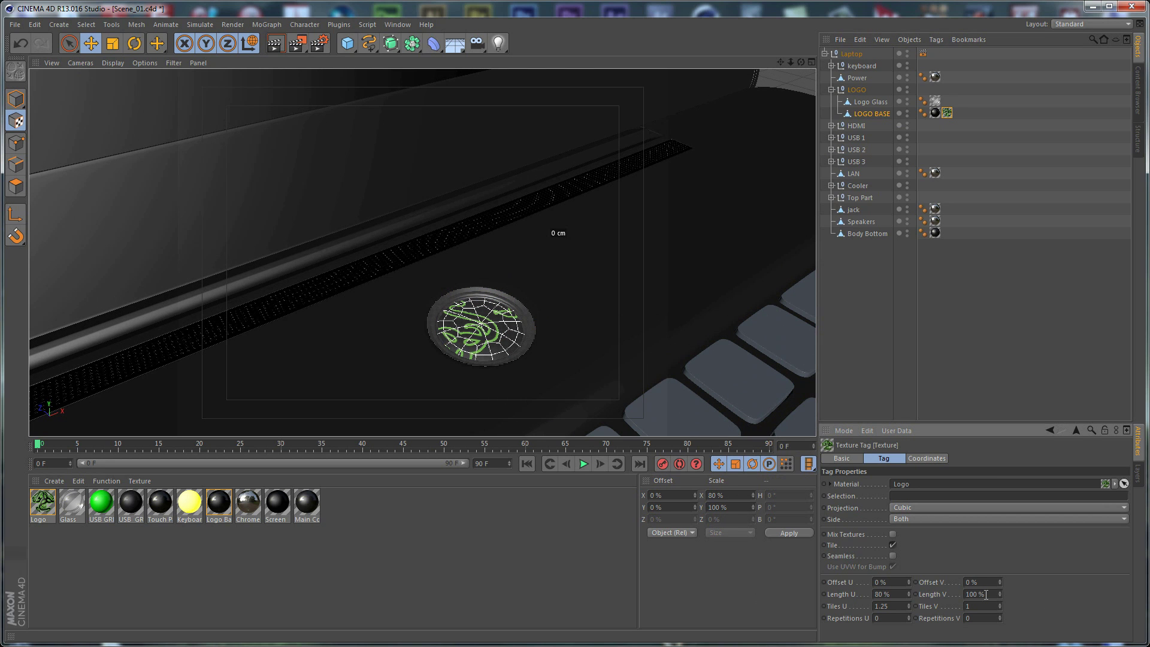
# Set both Length U and Length V of the Logo texture to 50%.
pyautogui.moveTo(889, 593); pyautogui.dragTo(682, 603)
pyautogui.write('50')
pyautogui.press('Tab')
pyautogui.write('50')
pyautogui.press('Return')
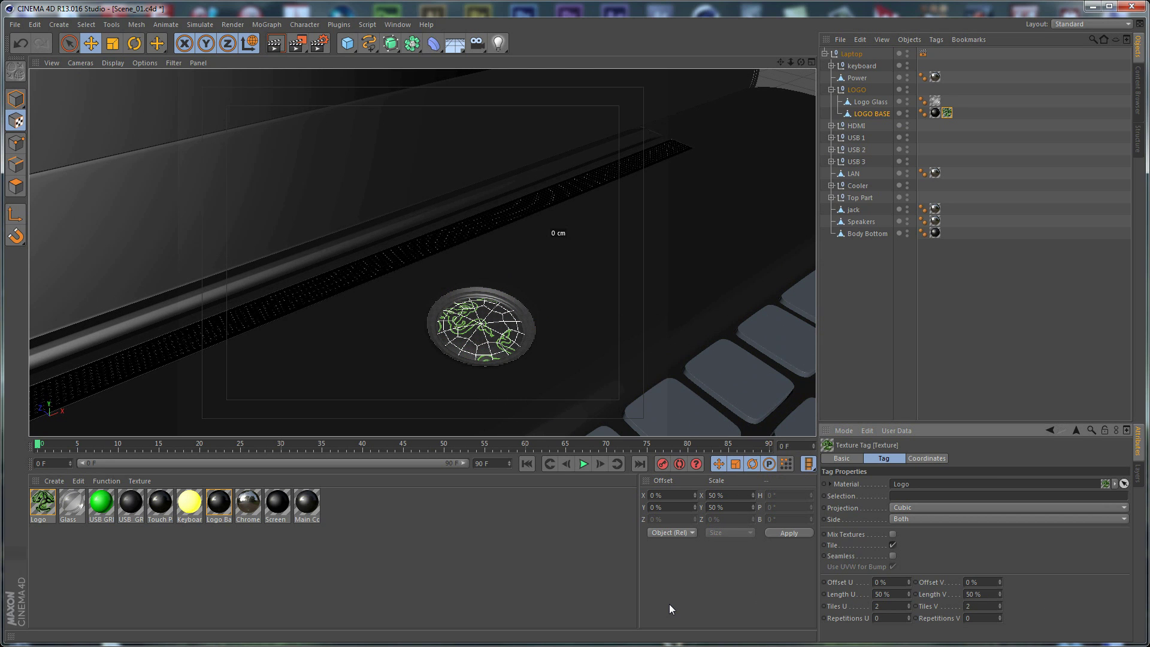
# Toggle tiling of the Logo texture off and back on to compare its effect on the disc.
pyautogui.click(948, 113)
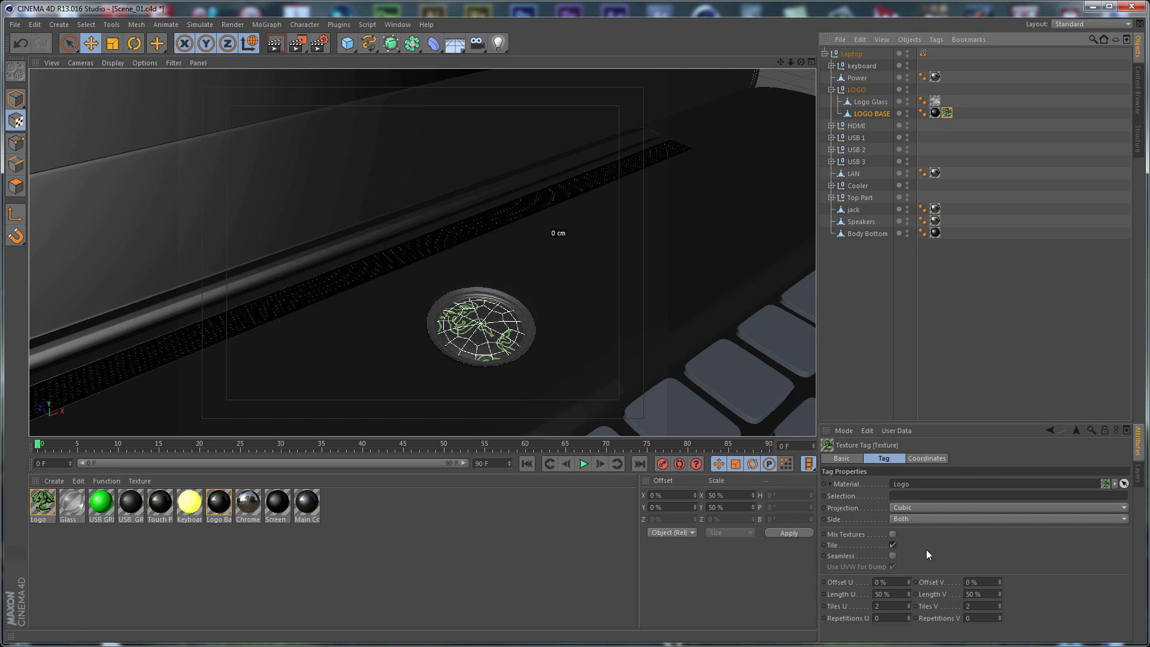
pyautogui.click(893, 545)
pyautogui.click(893, 545)
pyautogui.click(893, 545)
pyautogui.click(893, 545)
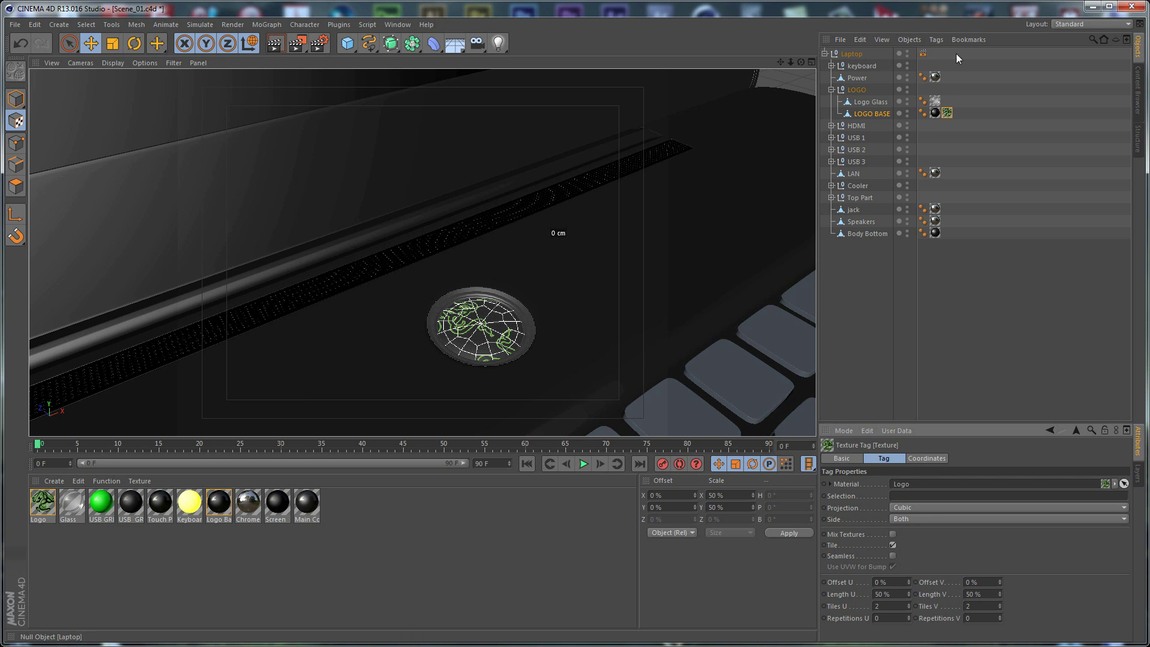
# Hide the Logo Glass object in the viewport and turn off tiling for the Logo texture.
pyautogui.click(906, 100)
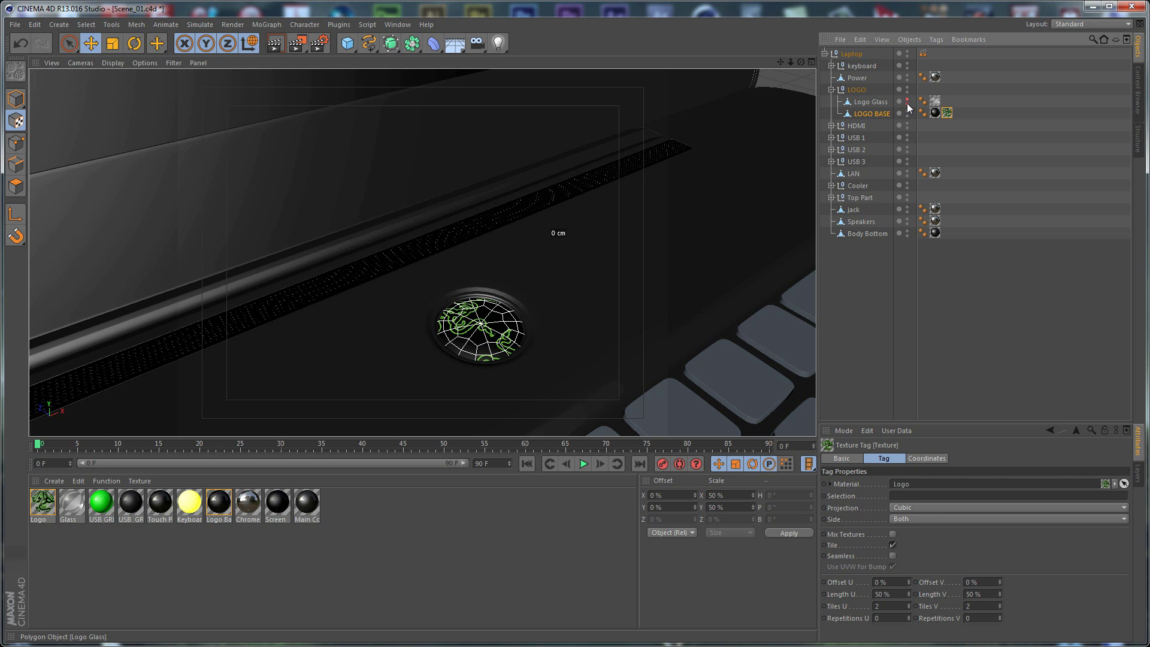
pyautogui.keyDown('alt'); pyautogui.moveTo(326, 205); pyautogui.dragTo(541, 196); pyautogui.keyUp('alt')
pyautogui.hotkey('ctrl', 'shift', 'z')
pyautogui.hotkey('ctrl', 'shift', 'z')
pyautogui.hotkey('ctrl', 'shift', 'z')
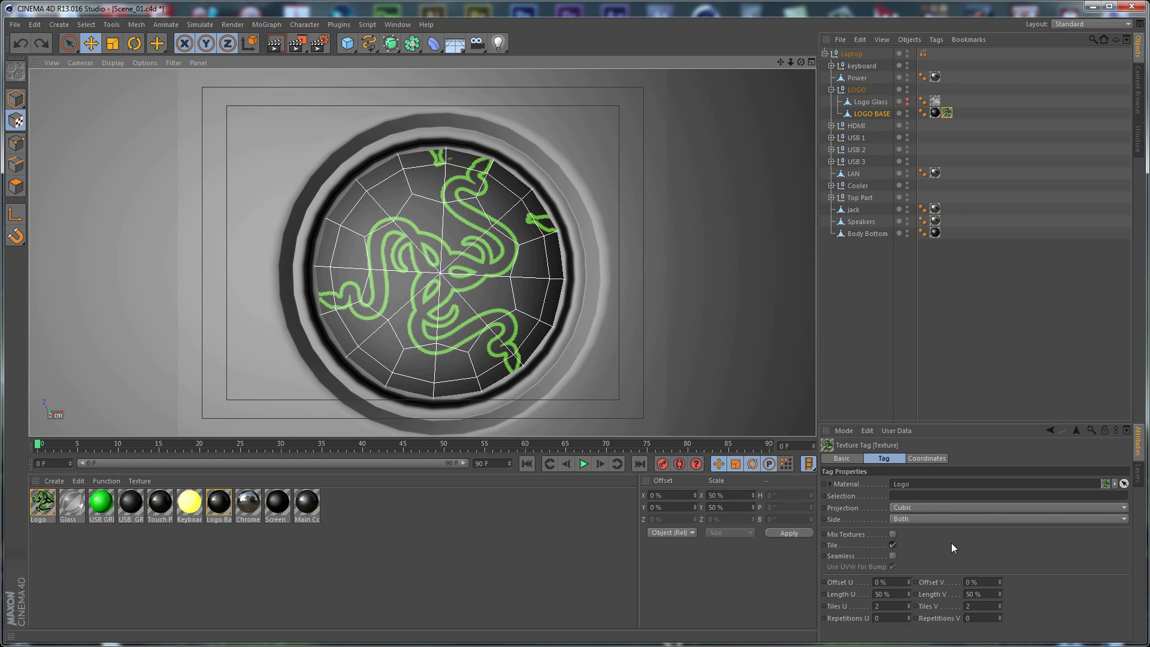
pyautogui.click(894, 546)
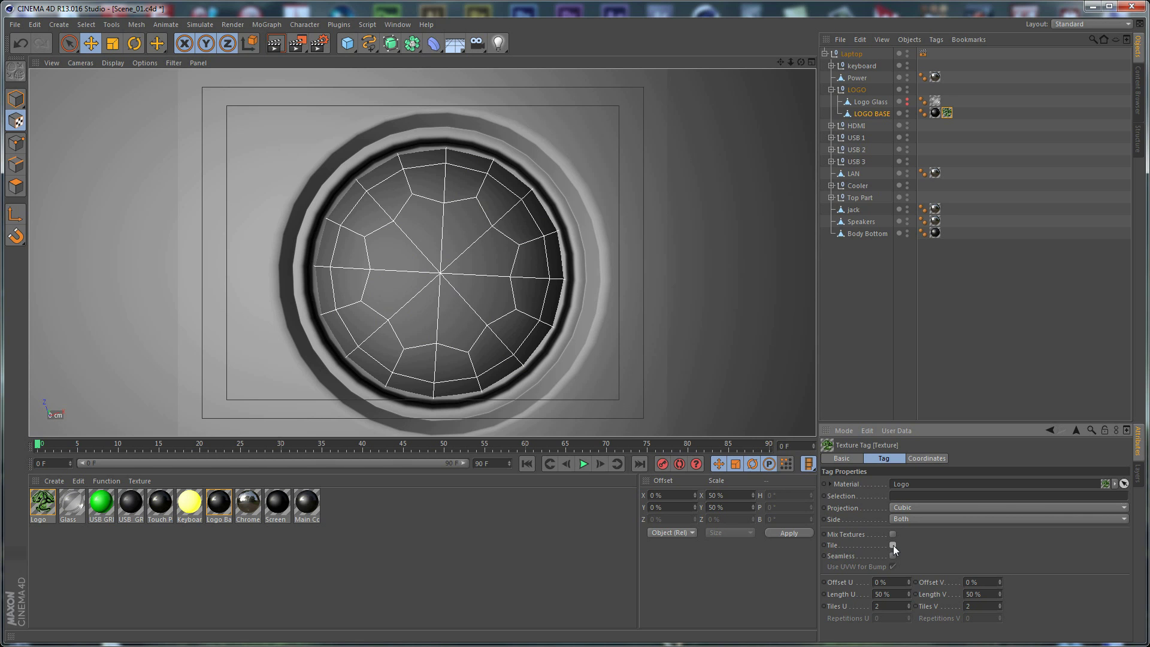
# Center the axis of the LOGO BASE object on its own geometry.
pyautogui.hotkey('ctrl', 'shift', 'z')
pyautogui.hotkey('ctrl', 'shift', 'z')
pyautogui.hotkey('ctrl', 'shift', 'z')
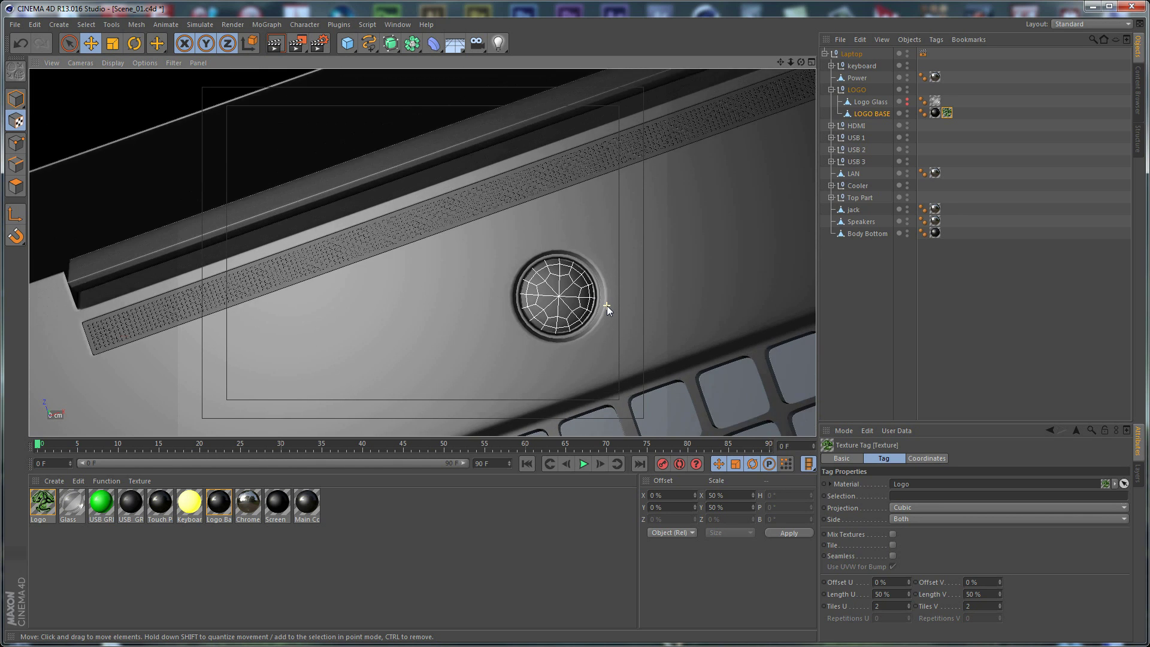
pyautogui.hotkey('ctrl', 'shift', 'z')
pyautogui.hotkey('ctrl', 'shift', 'z')
pyautogui.hotkey('ctrl', 'shift', 'z')
pyautogui.hotkey('ctrl', 'shift', 'z')
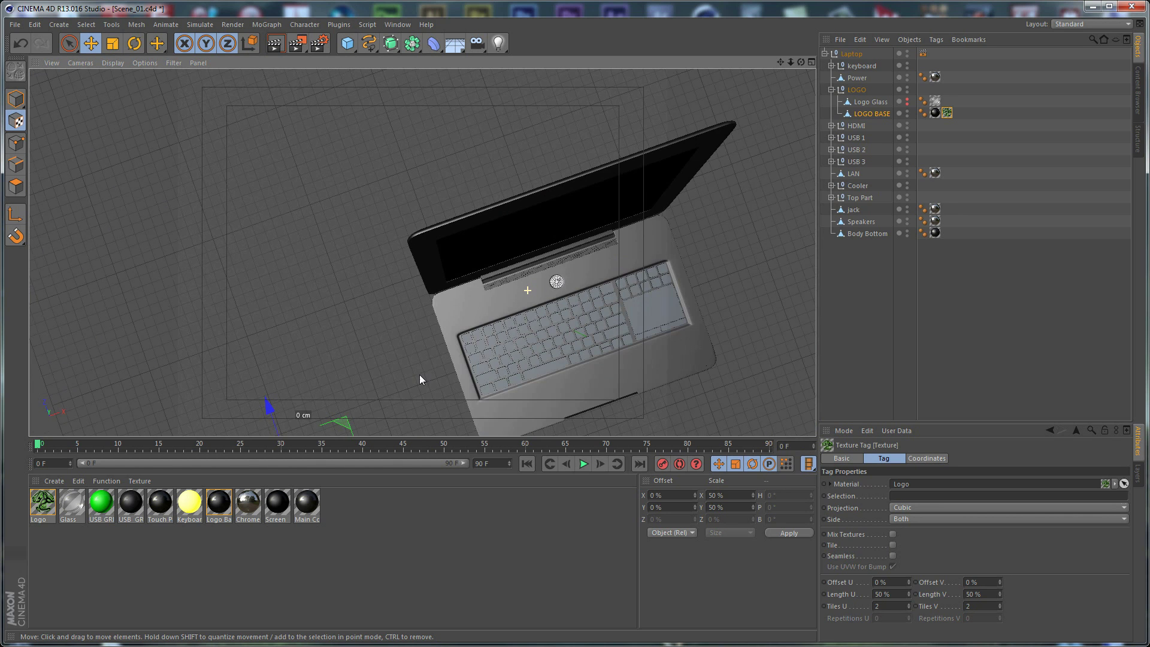
pyautogui.hotkey('ctrl', 'shift', 'z')
pyautogui.hotkey('ctrl', 'shift', 'z')
pyautogui.hotkey('ctrl', 'shift', 'z')
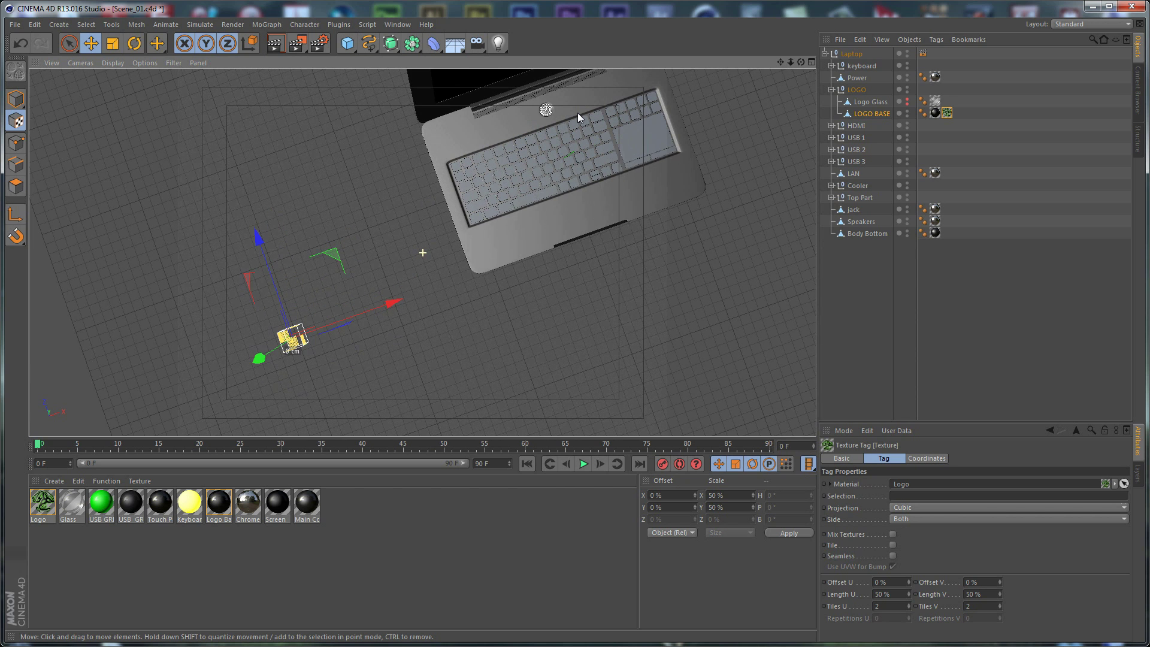
pyautogui.hotkey('ctrl', 'shift', 'z')
pyautogui.click(870, 114)
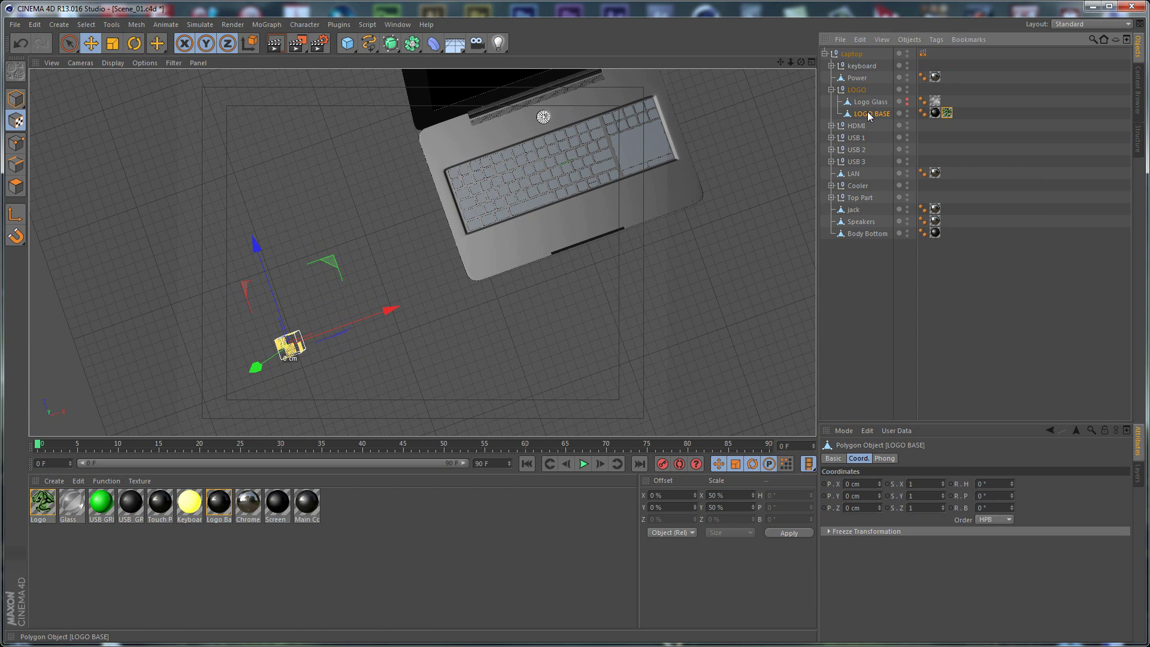
pyautogui.click(137, 24)
pyautogui.moveTo(149, 135)
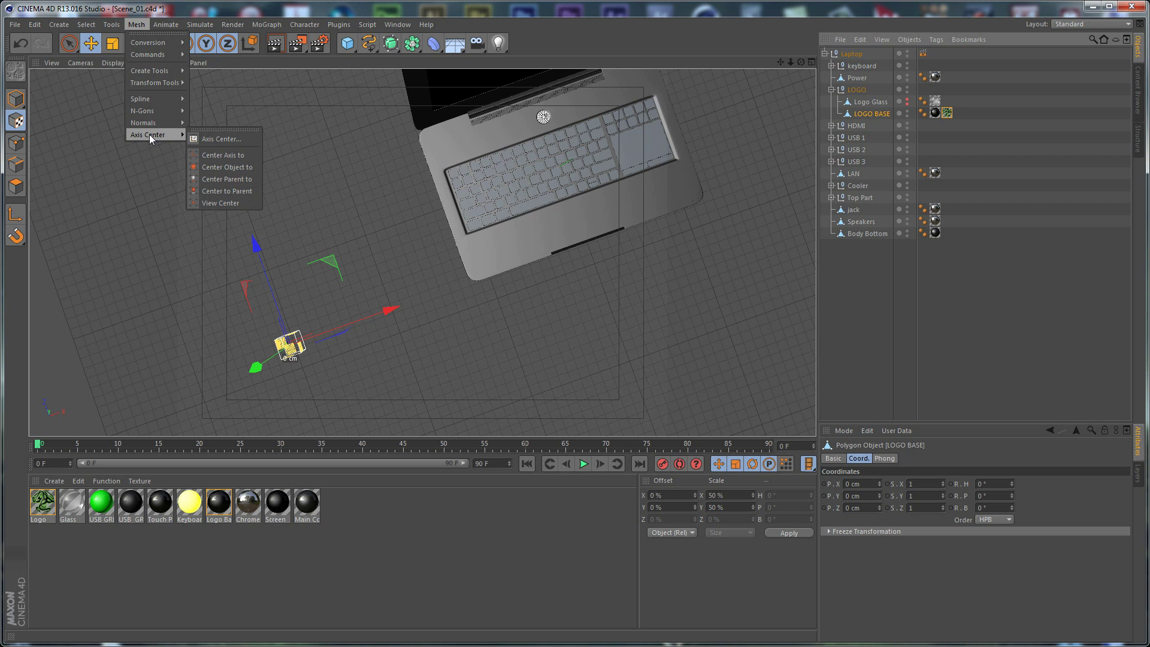
pyautogui.click(241, 157)
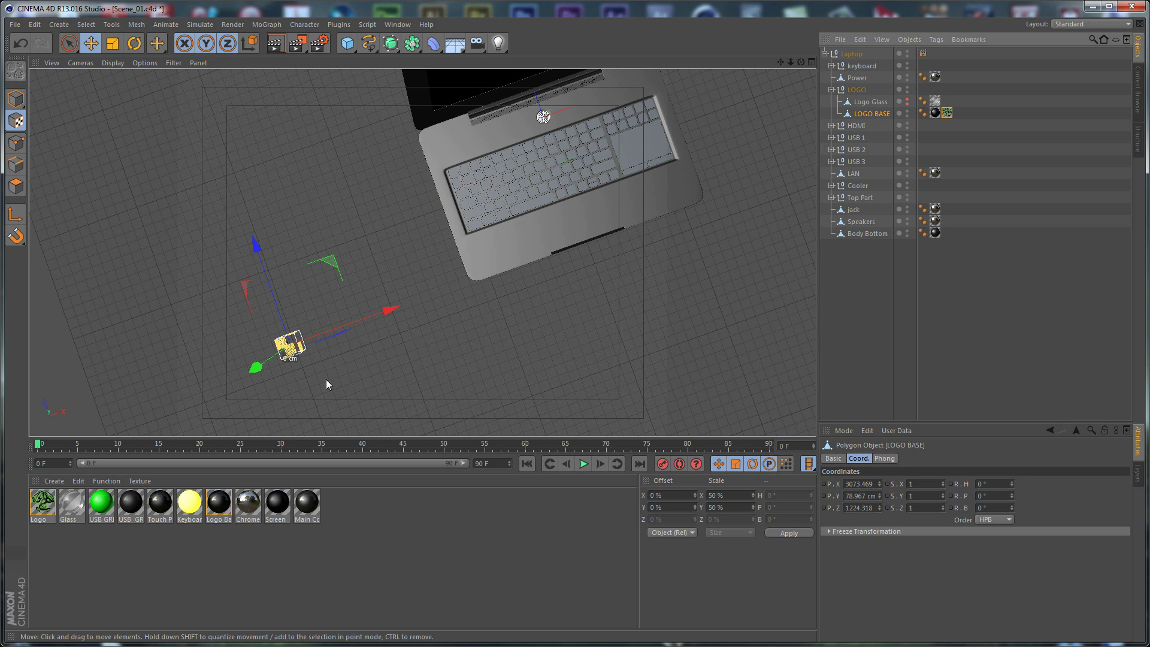
# Move the Logo texture's projection from beside the laptop onto the LOGO BASE disc above the keyboard.
pyautogui.moveTo(389, 310); pyautogui.dragTo(718, 222)
pyautogui.moveTo(579, 129); pyautogui.dragTo(539, 10)
pyautogui.moveTo(657, 75); pyautogui.dragTo(627, 89)
pyautogui.scroll(8, 539, 120)
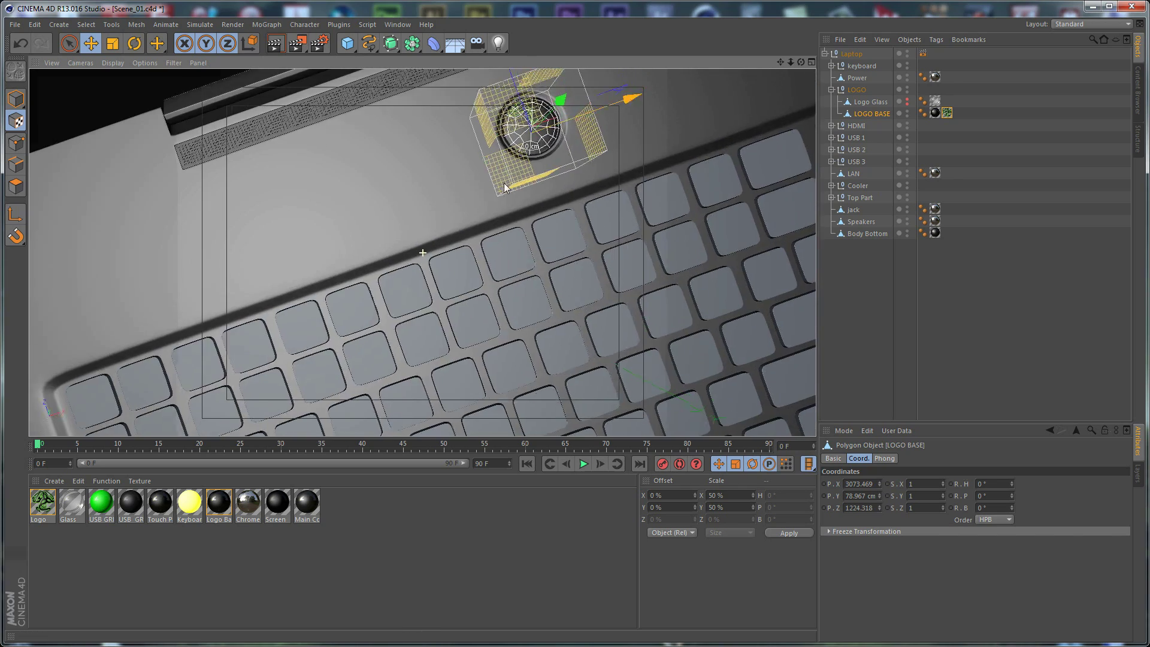
pyautogui.press('o')
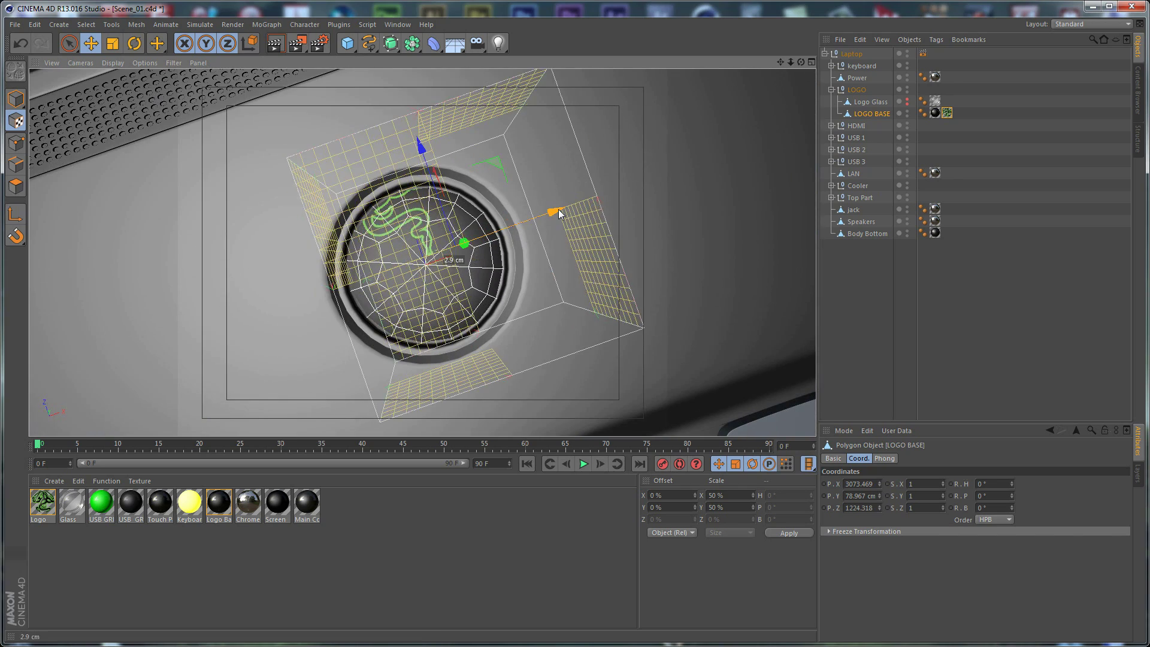
# Adjust the position and size of the Logo texture's projection so the snake emblem sits centred inside the round disc.
pyautogui.moveTo(423, 146); pyautogui.dragTo(442, 205)
pyautogui.moveTo(572, 270)
pyautogui.mouseDown()
pyautogui.moveTo(588, 270)
pyautogui.moveTo(555, 243)
pyautogui.moveTo(538, 254)
pyautogui.moveTo(590, 272)
pyautogui.mouseUp()
pyautogui.press('t')
pyautogui.press('e')
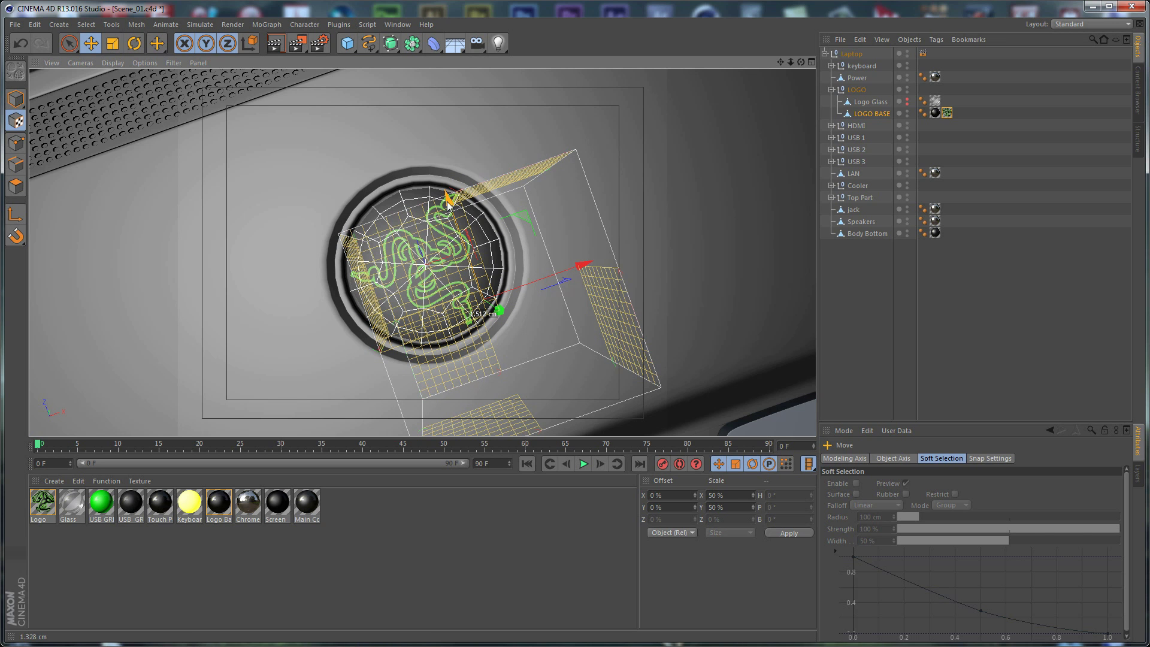
pyautogui.press('t')
pyautogui.moveTo(538, 196); pyautogui.dragTo(526, 206)
pyautogui.press('e')
pyautogui.moveTo(585, 265); pyautogui.dragTo(574, 273)
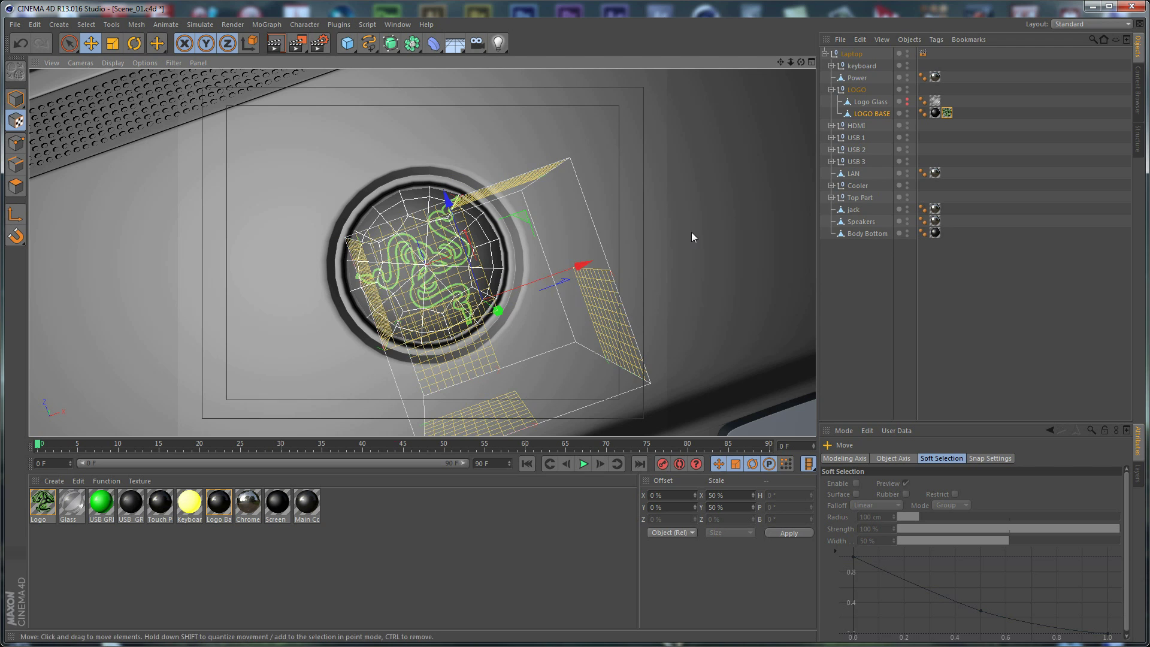
# Make the Logo Glass object visible in the viewport again and collapse the LOGO group.
pyautogui.click(955, 320)
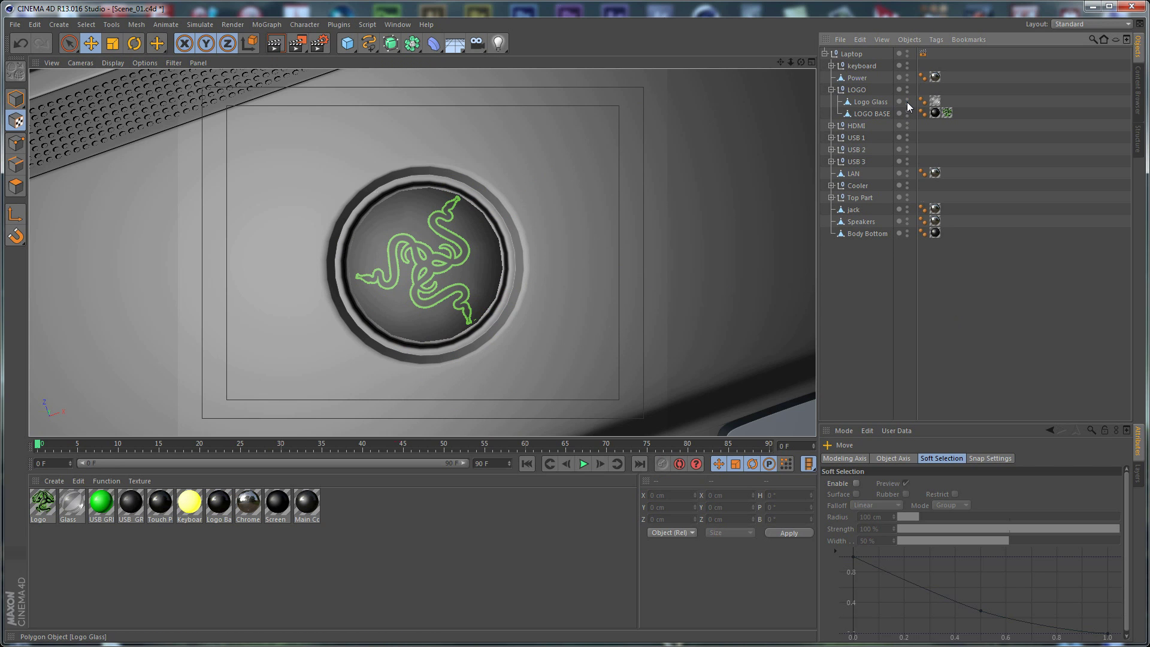
pyautogui.keyDown('alt'); pyautogui.moveTo(689, 192); pyautogui.dragTo(443, 207); pyautogui.keyUp('alt')
pyautogui.scroll(-5, 590, 171)
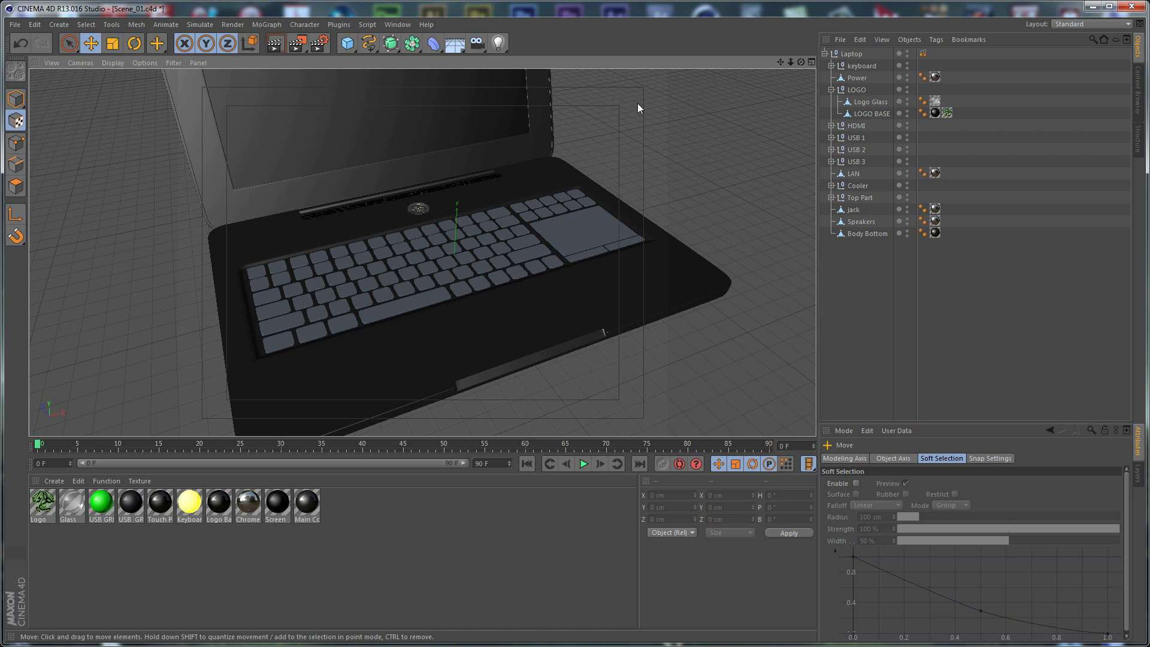
pyautogui.click(832, 89)
# Group all the individual key objects in the keyboard group, excluding the Touch Pad, under a null named Main Keys.
pyautogui.click(848, 66)
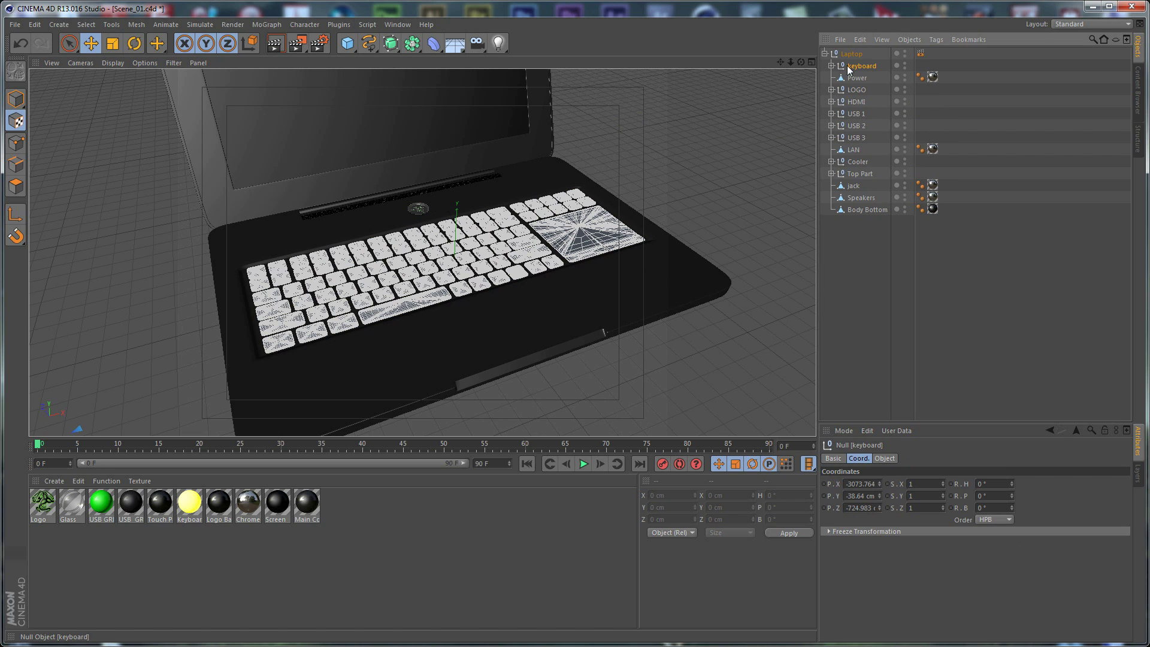
pyautogui.click(830, 66)
pyautogui.click(863, 91)
pyautogui.scroll(-15, 871, 196)
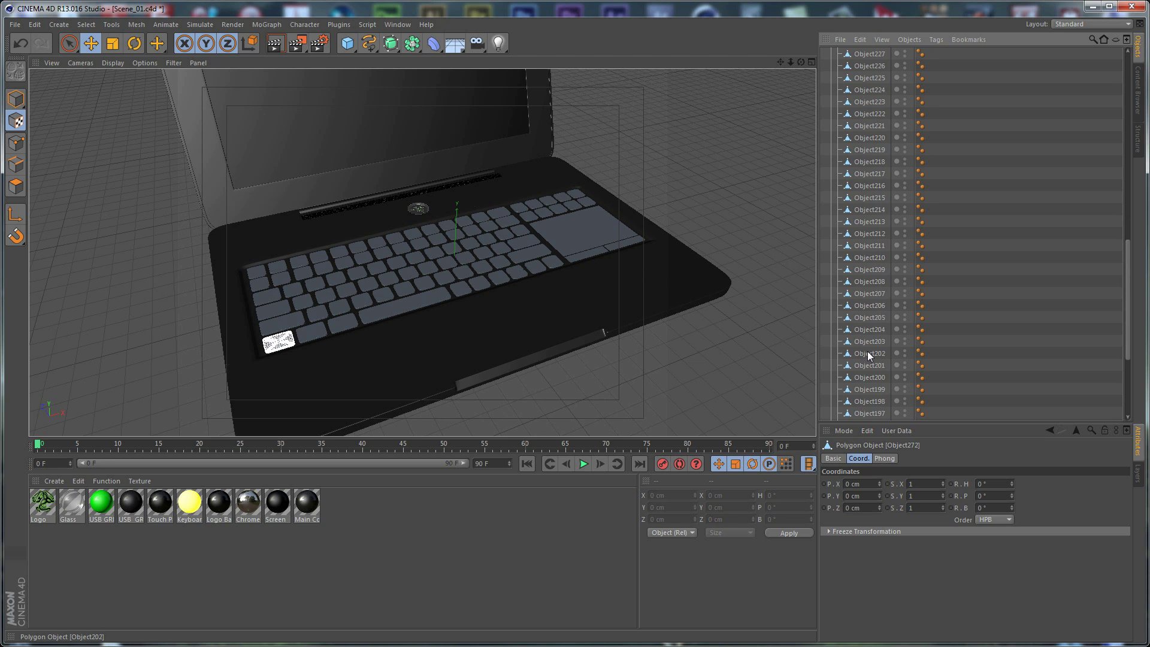
pyautogui.keyDown('shift'); pyautogui.click(868, 292); pyautogui.keyUp('shift')
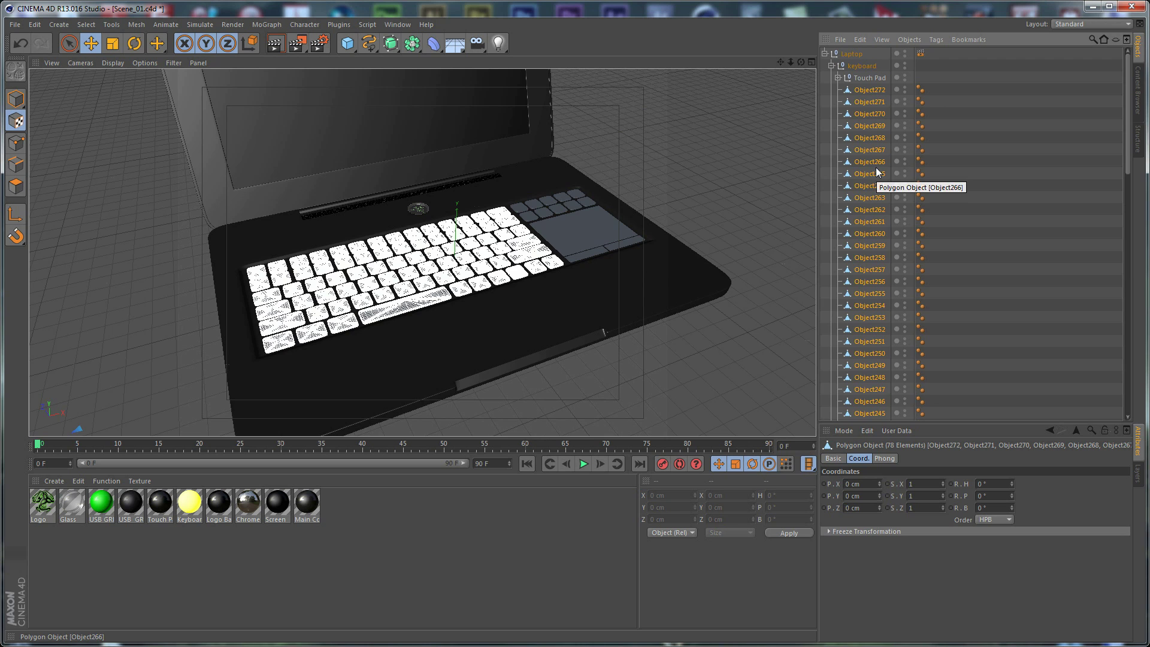
pyautogui.hotkey('alt', 'g')
pyautogui.doubleClick(861, 89)
pyautogui.write('Main Keys')
pyautogui.press('Return')
# Copy the Main Keys group to the top level of the hierarchy and merge the copied keys with Connect Objects + Delete.
pyautogui.keyDown('ctrl'); pyautogui.moveTo(861, 90); pyautogui.dragTo(853, 57); pyautogui.keyUp('ctrl')
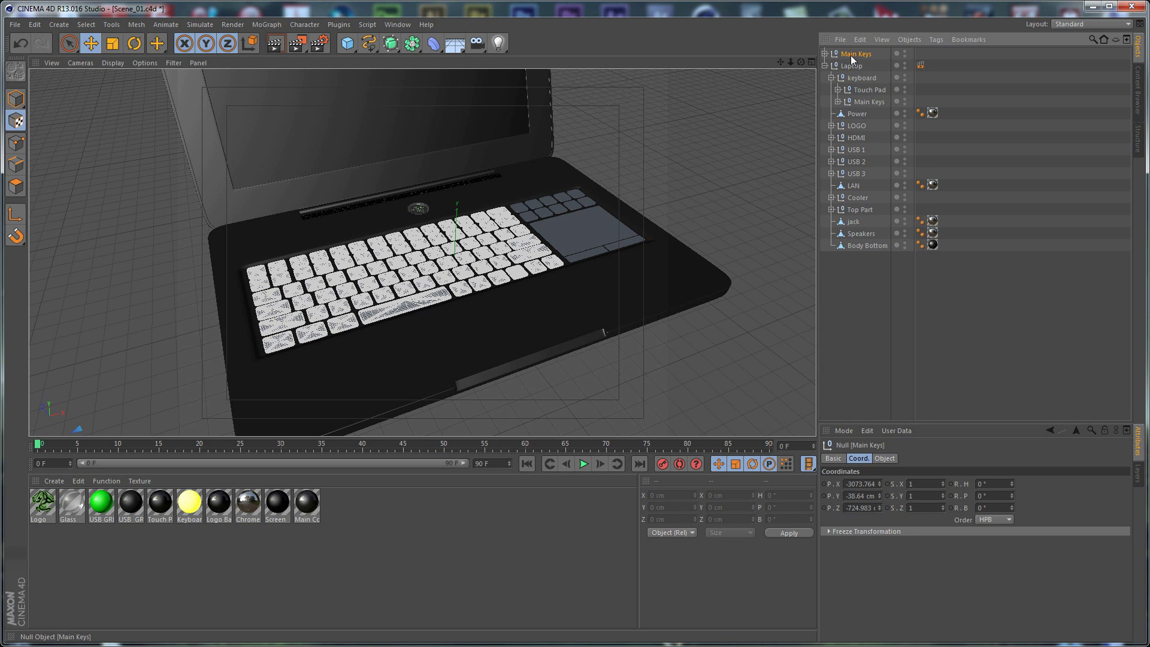
pyautogui.click(825, 54)
pyautogui.click(862, 66)
pyautogui.scroll(-10, 863, 279)
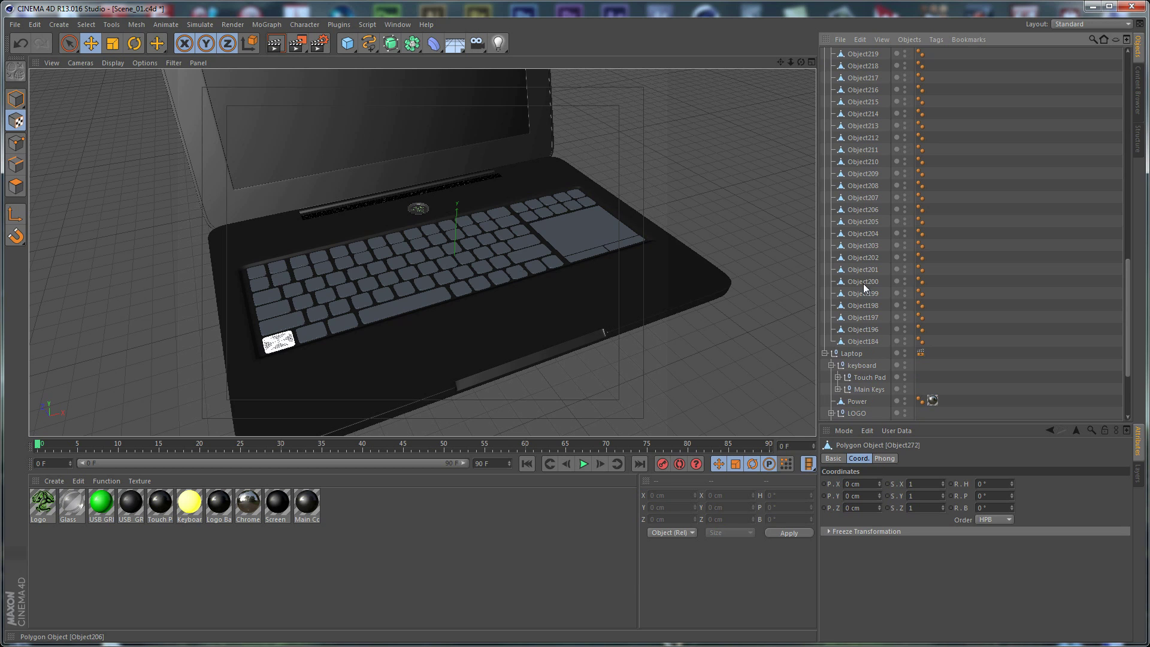
pyautogui.keyDown('shift'); pyautogui.click(871, 340); pyautogui.keyUp('shift')
pyautogui.rightClick(872, 341)
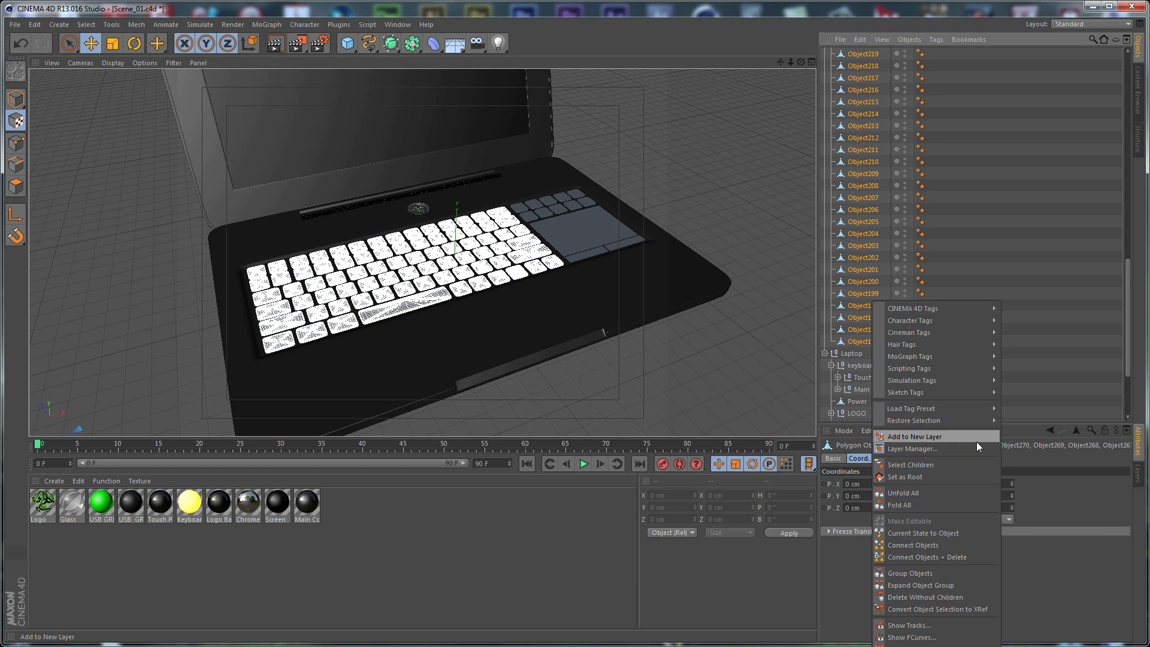
pyautogui.click(982, 554)
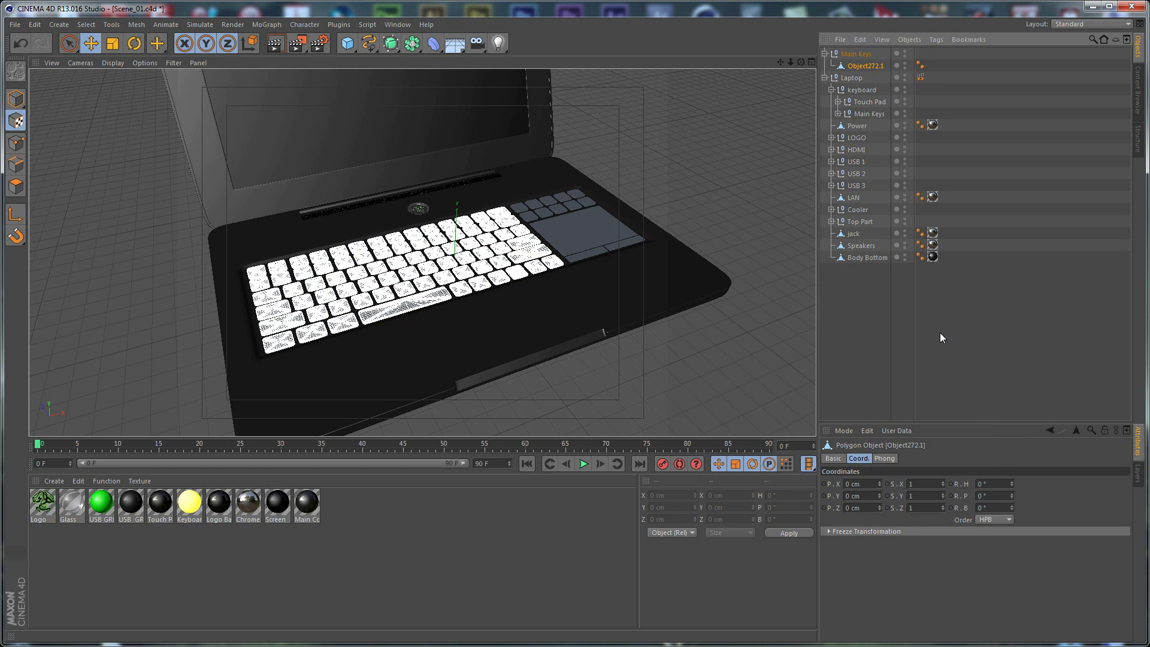
# Rename the merged key object as keyboard.
pyautogui.doubleClick(860, 66)
pyautogui.write('keyboard')
pyautogui.press('Return')
# Move the merged key object into the Laptop group and delete the empty top-level Main Keys null.
pyautogui.moveTo(855, 54)
pyautogui.mouseDown()
pyautogui.moveTo(863, 85)
pyautogui.moveTo(865, 66)
pyautogui.mouseUp()
pyautogui.click(856, 55)
pyautogui.press('Delete')
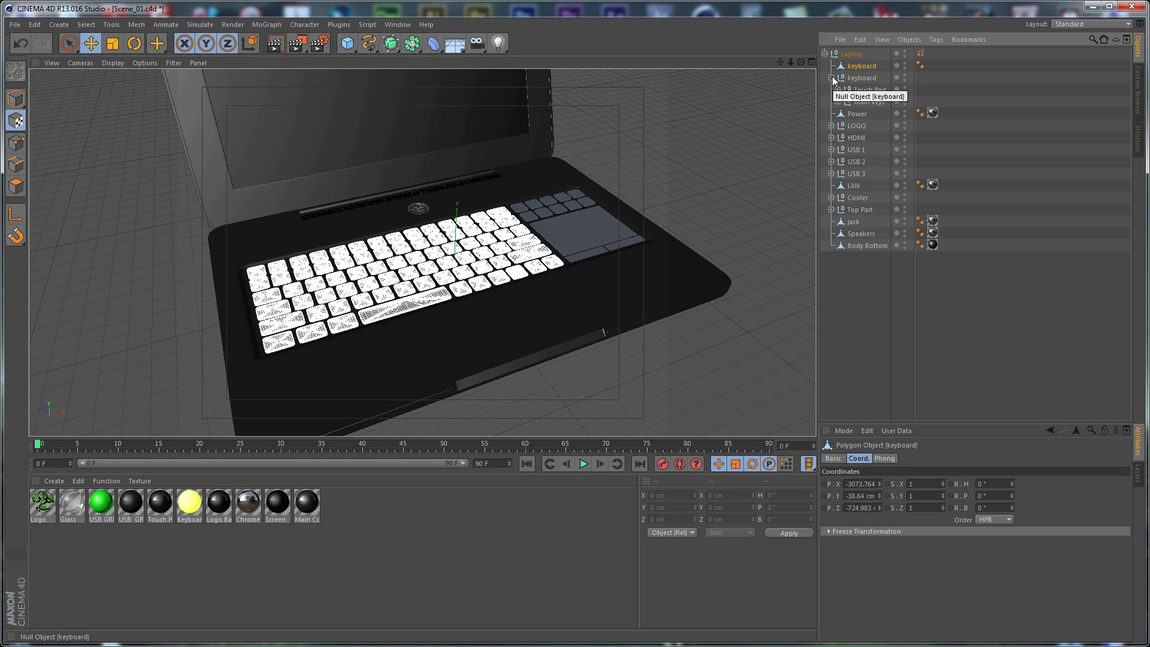
# Rename the merged key object as Keyboard Main.
pyautogui.doubleClick(866, 64)
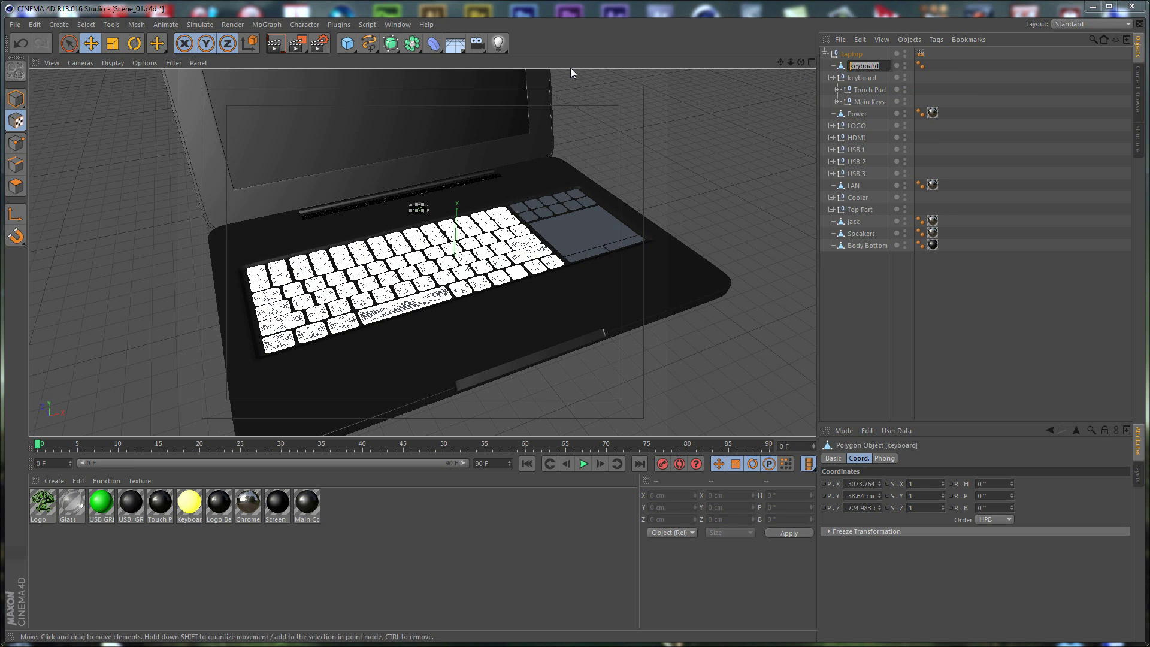
pyautogui.write('k')
pyautogui.write('eyboard Main')
pyautogui.press('Return')
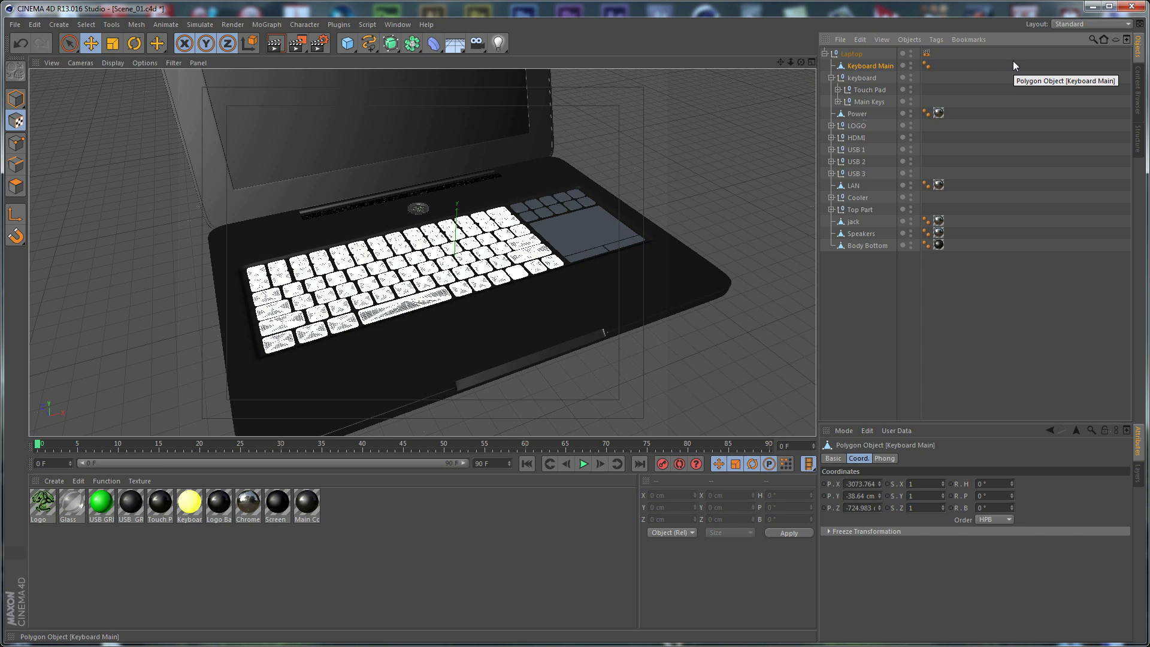
# Switch to the BP UV Edit layout and start the BodyPaint 3D Setup Wizard with only Keyboard Main selected.
pyautogui.click(1070, 25)
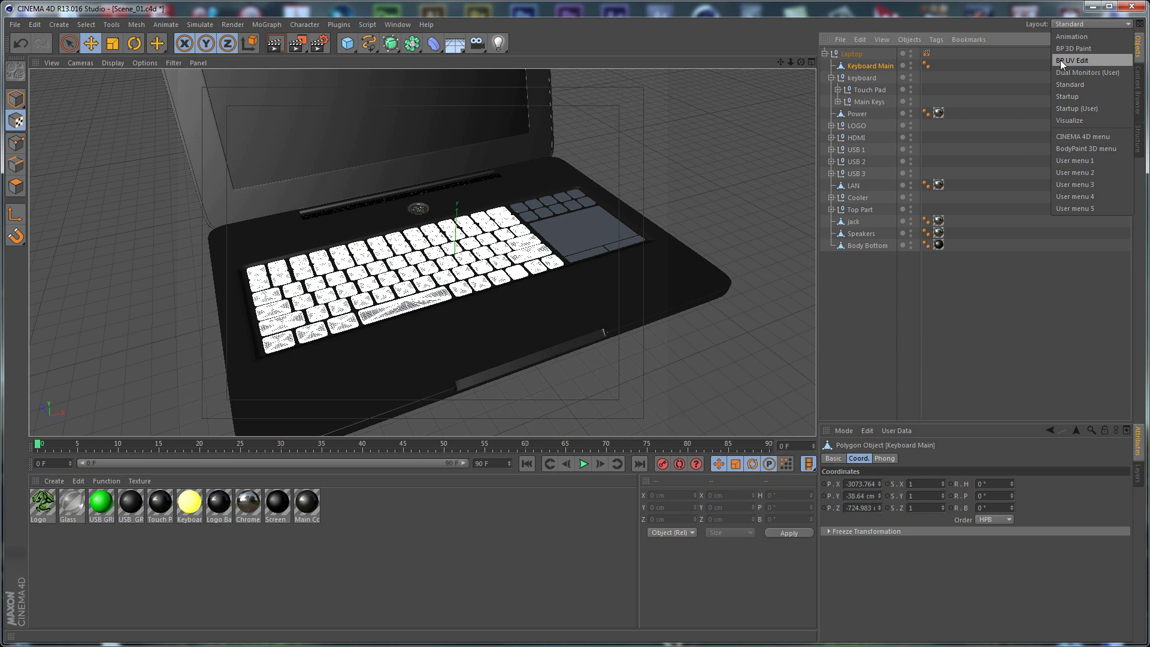
pyautogui.click(1083, 60)
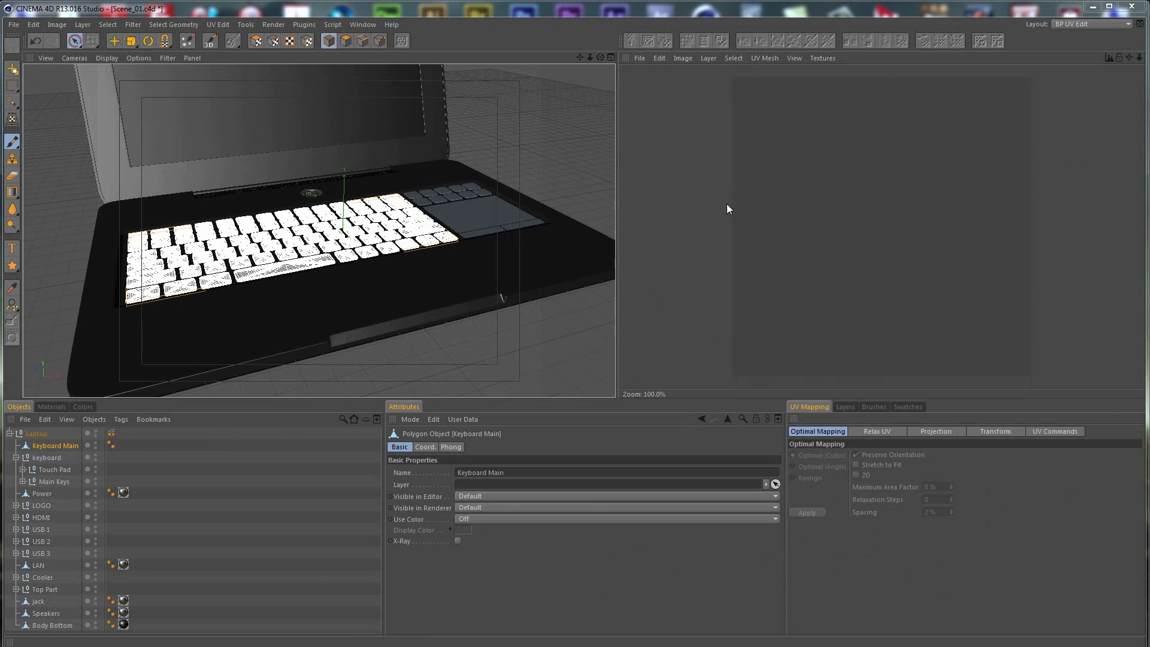
pyautogui.click(187, 40)
pyautogui.moveTo(298, 196); pyautogui.dragTo(526, 363)
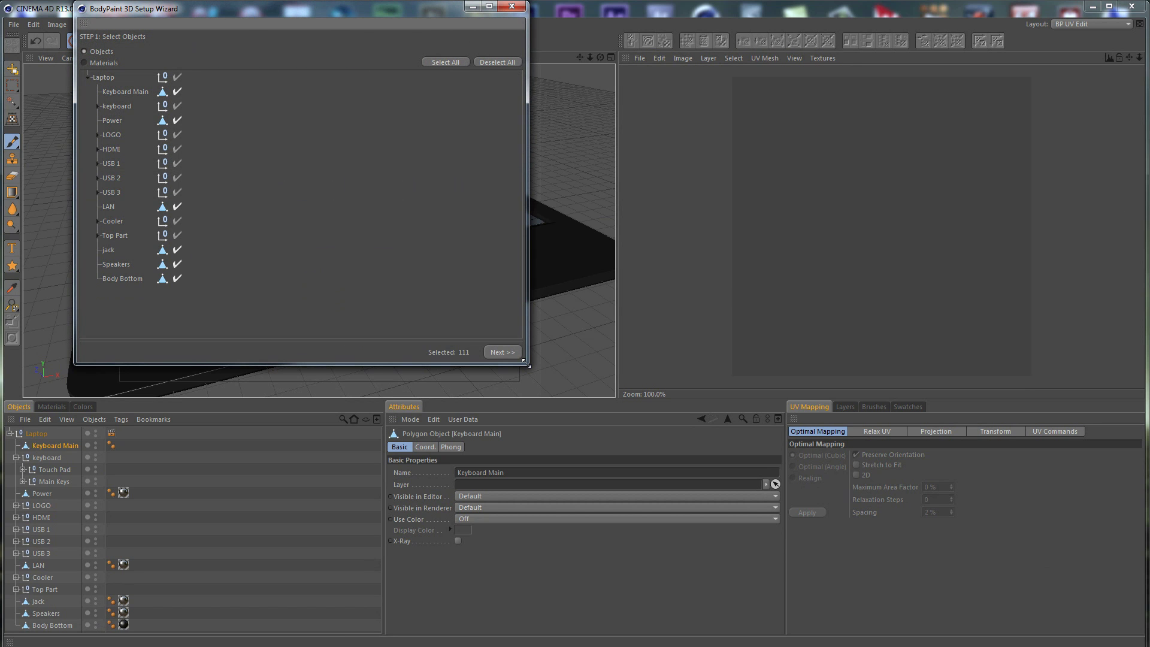
pyautogui.click(495, 62)
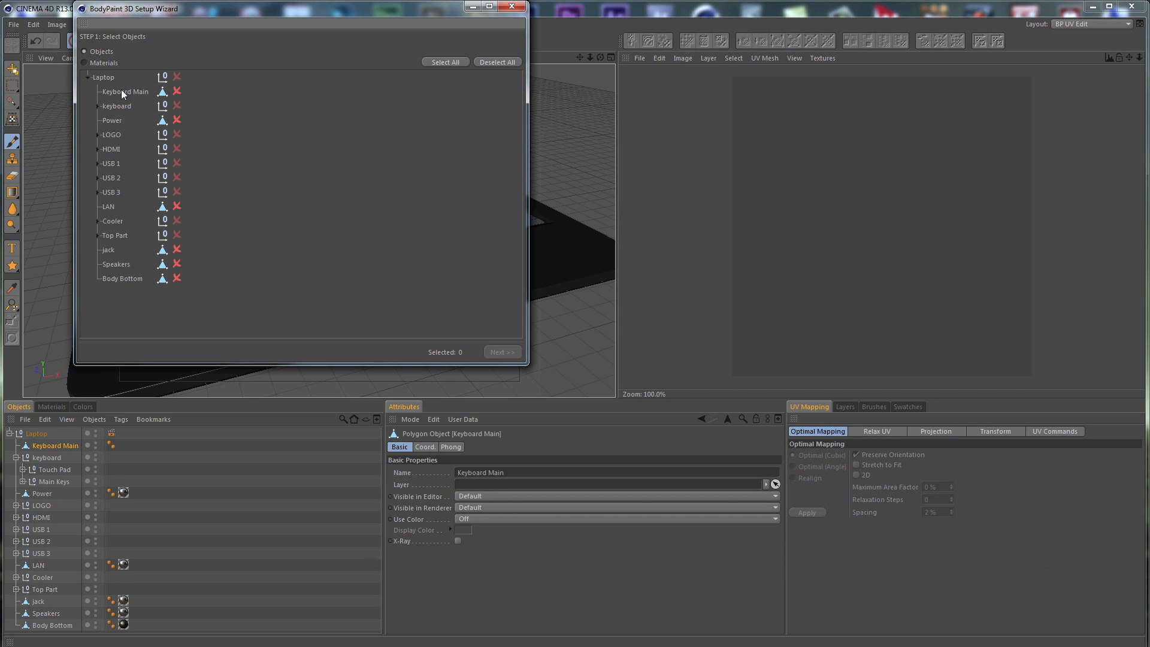
pyautogui.click(175, 92)
pyautogui.moveTo(376, 9); pyautogui.dragTo(450, 89)
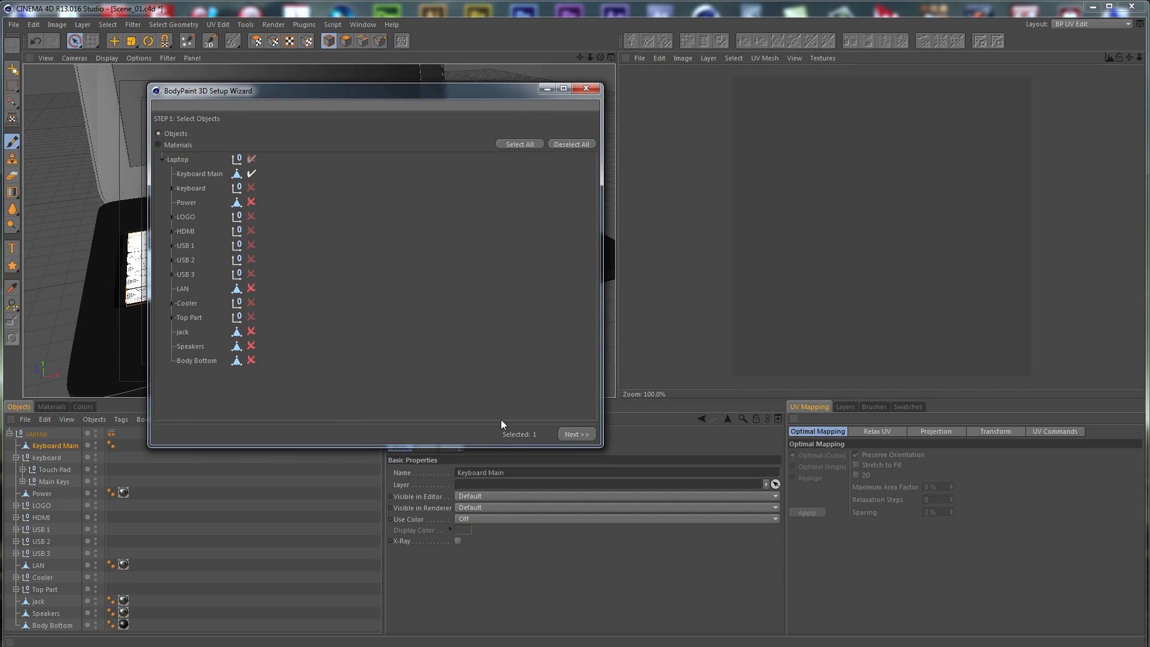
# Set the wizard's maximum texture size to 4096 and finish it to create the Color texture and UVs for Keyboard Main.
pyautogui.click(574, 433)
pyautogui.click(573, 435)
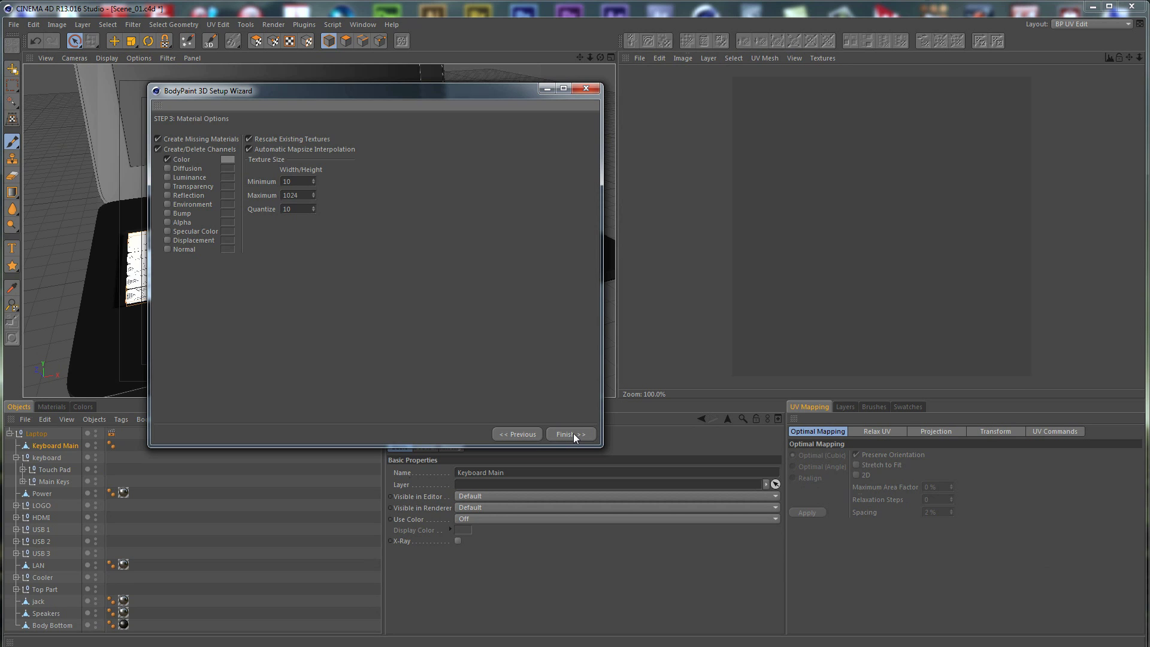
pyautogui.doubleClick(304, 196)
pyautogui.write('4096')
pyautogui.click(570, 434)
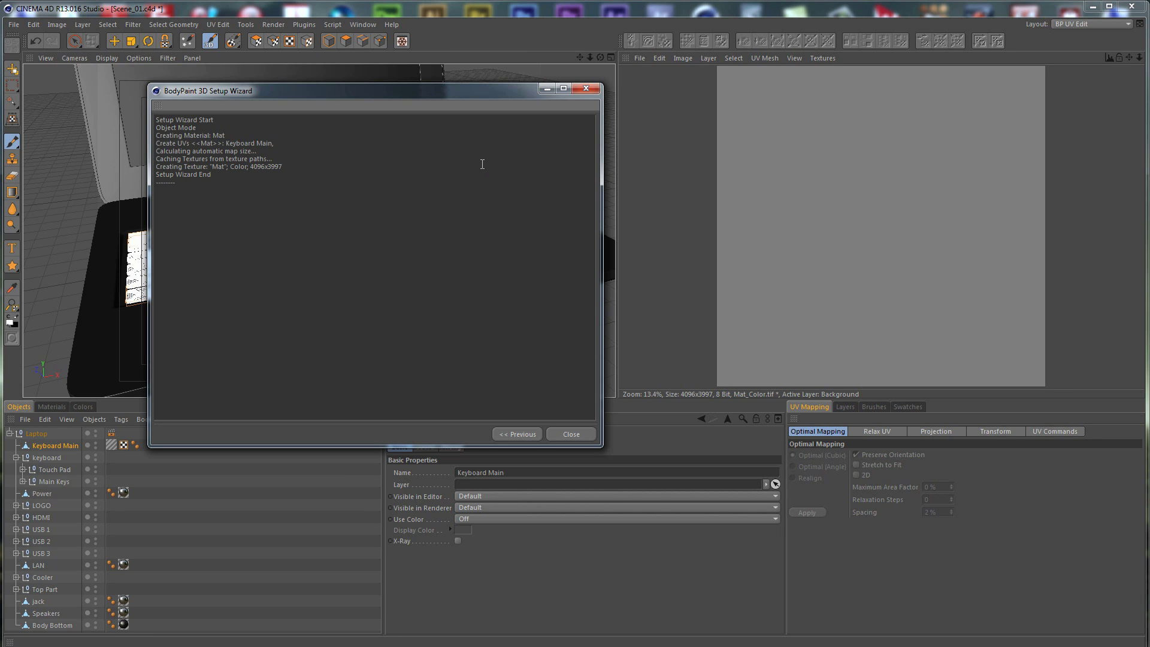
pyautogui.click(571, 434)
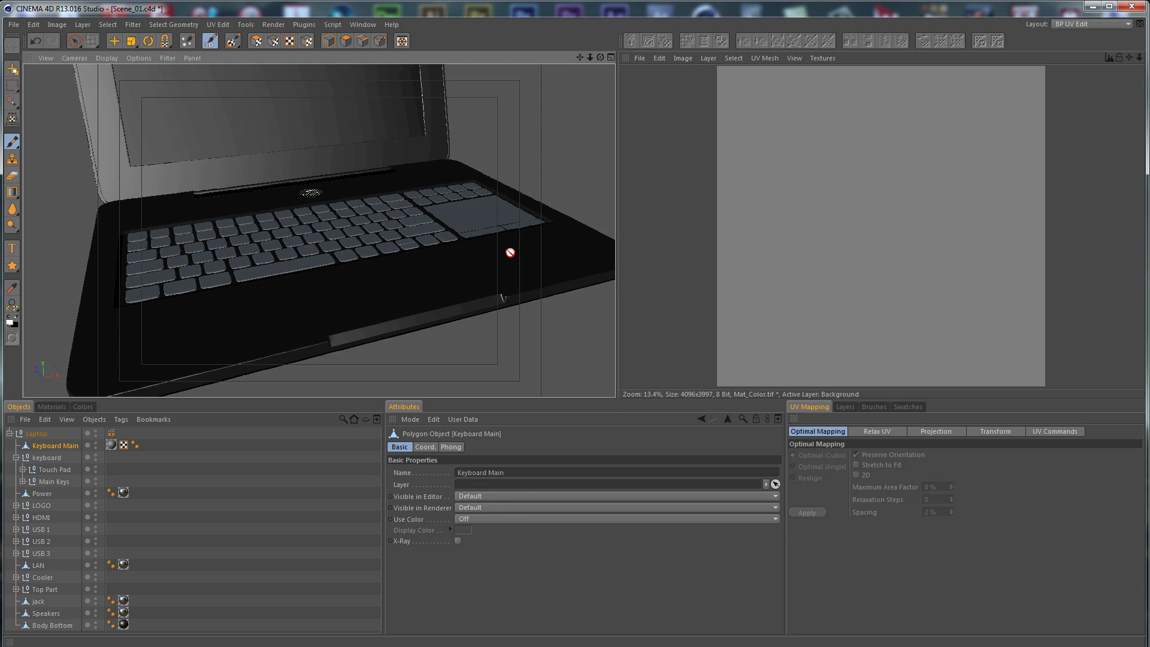
# Show Keyboard Main's mesh in UV polygon mode, open the UV projection options and switch the 3D view to the Top camera.
pyautogui.click(255, 41)
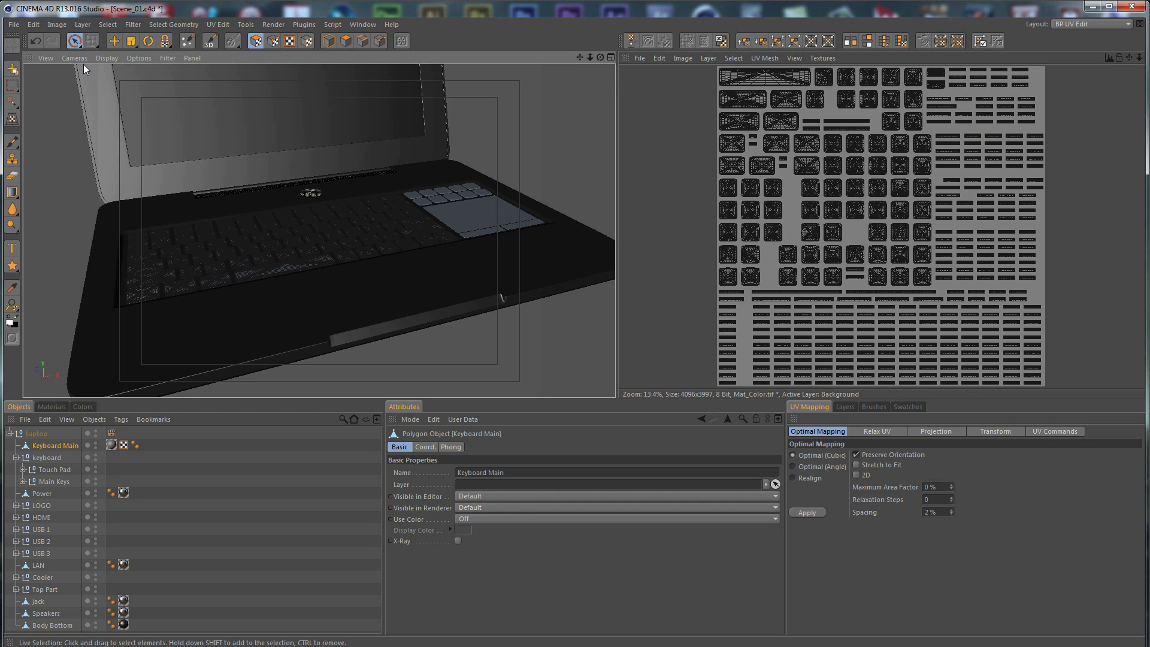
pyautogui.click(949, 431)
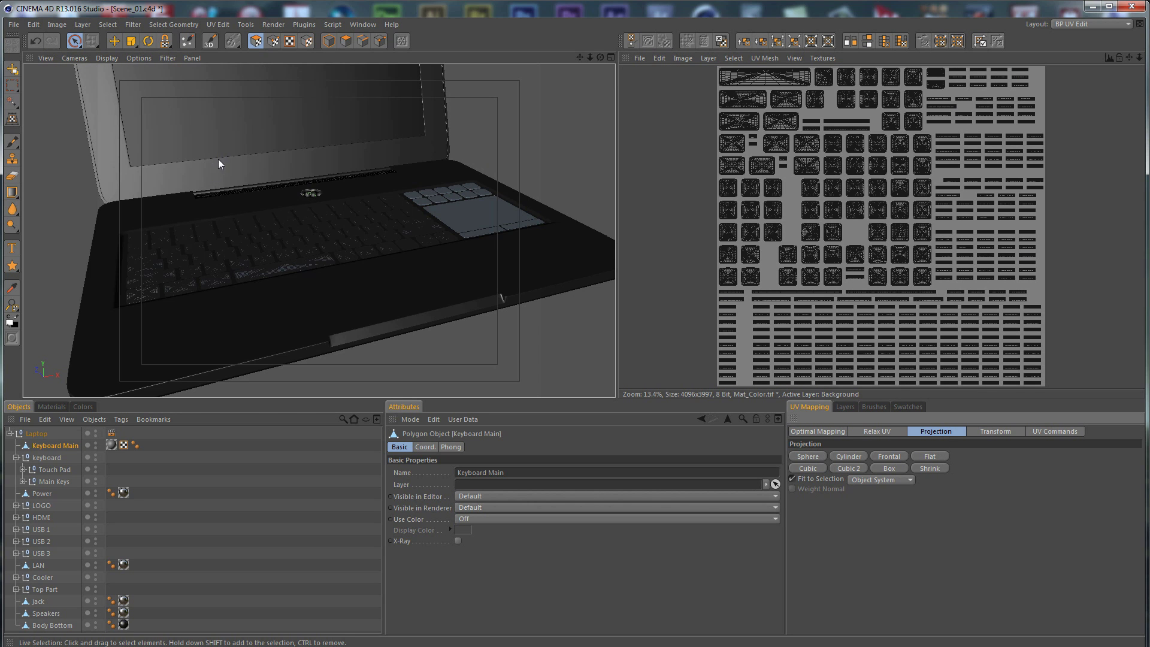
pyautogui.click(81, 59)
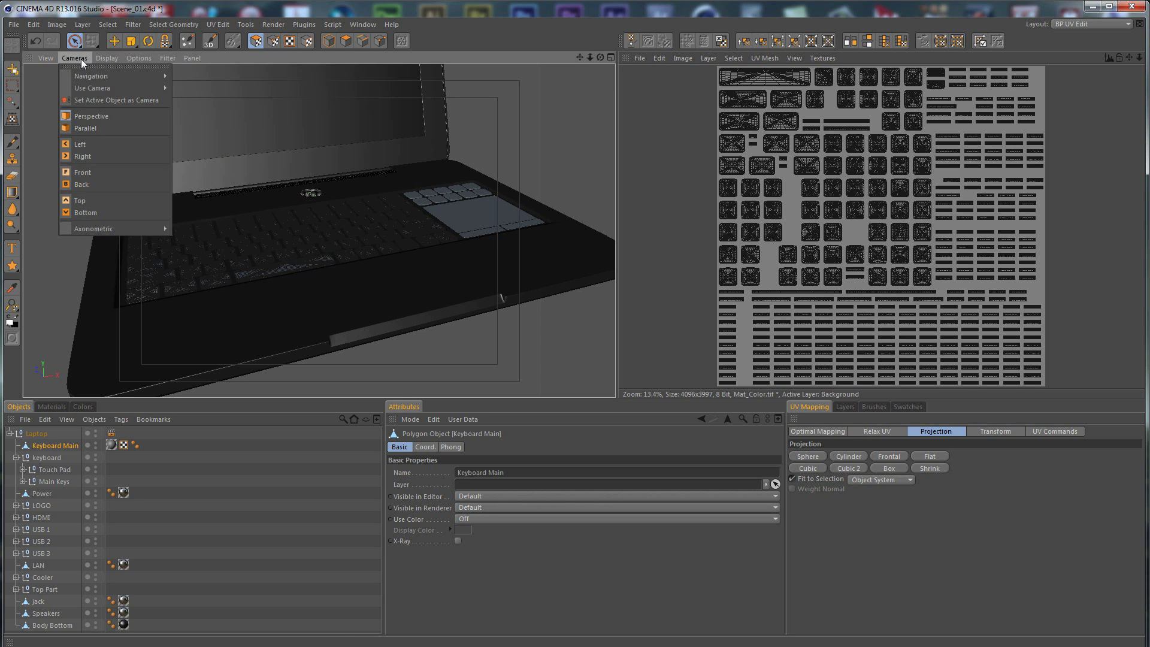
pyautogui.click(107, 204)
pyautogui.keyDown('alt'); pyautogui.moveTo(312, 177); pyautogui.dragTo(381, 178, button='middle'); pyautogui.keyUp('alt')
pyautogui.scroll(-4, 380, 177)
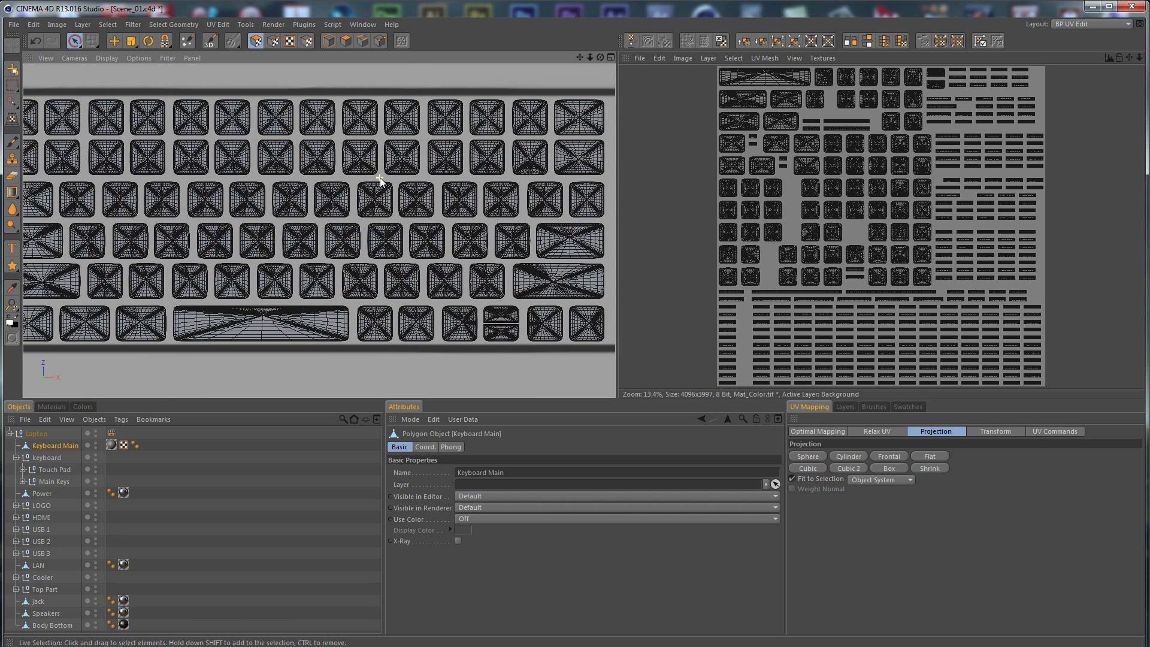
# Apply frontal UV projection to Keyboard Main, repeating it with a reframed view until all keys fit inside the texture area.
pyautogui.keyDown('alt'); pyautogui.moveTo(346, 180); pyautogui.dragTo(343, 183, button='middle'); pyautogui.keyUp('alt')
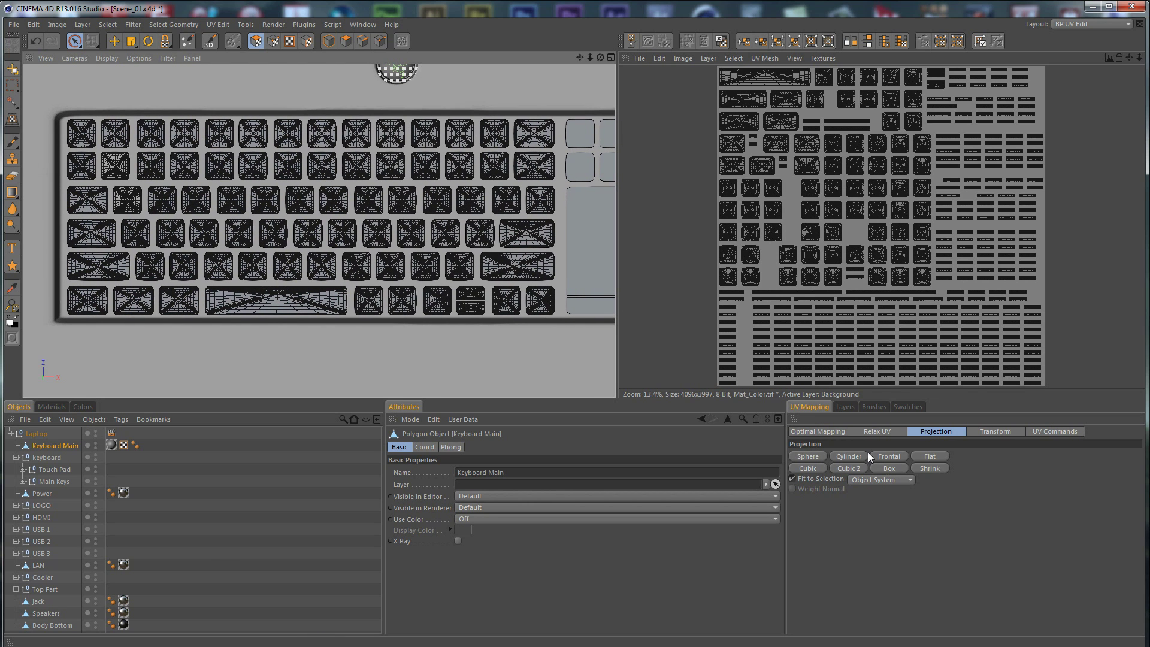
pyautogui.click(888, 457)
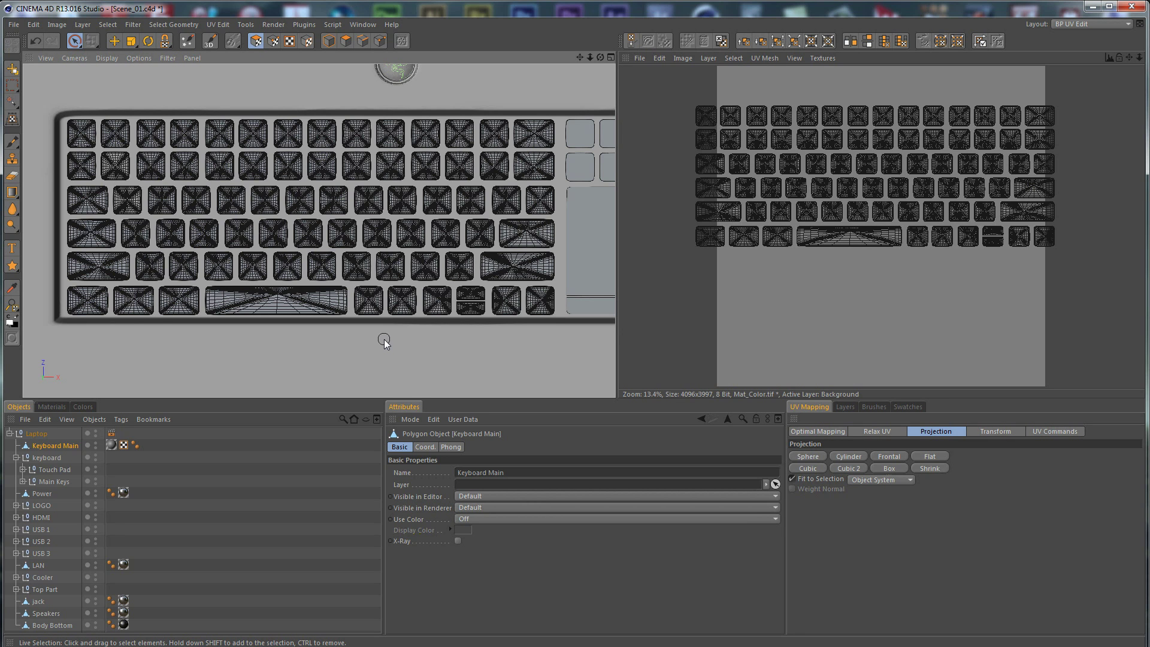
pyautogui.keyDown('alt'); pyautogui.moveTo(359, 343); pyautogui.dragTo(435, 343); pyautogui.keyUp('alt')
pyautogui.click(889, 457)
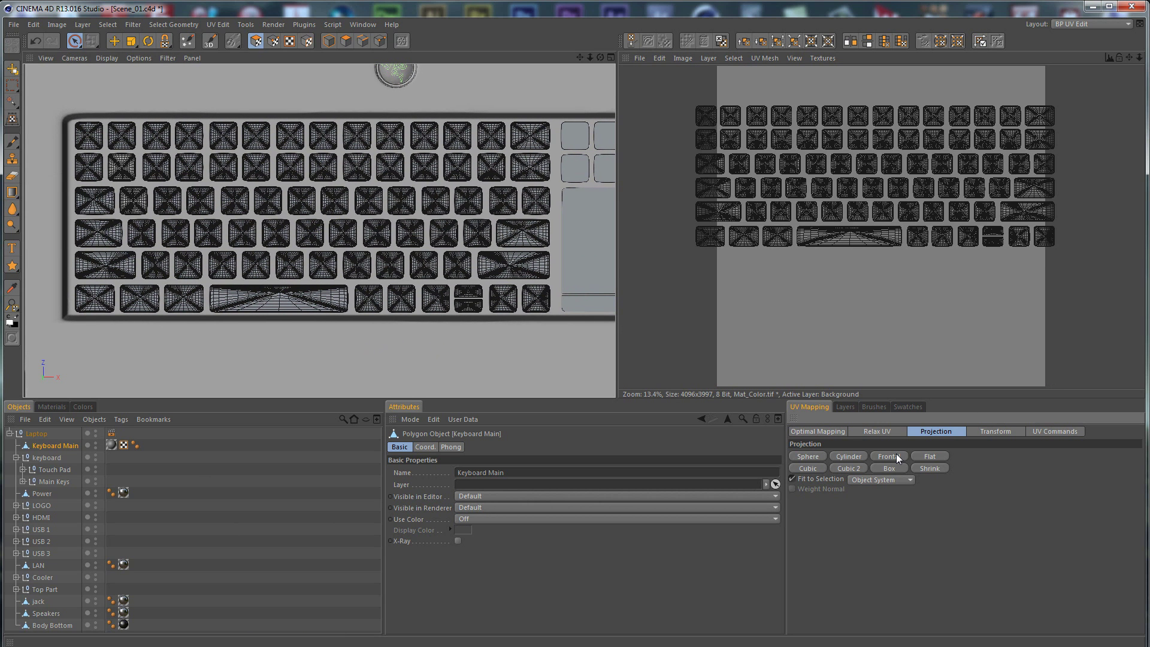
pyautogui.keyDown('alt'); pyautogui.moveTo(428, 351); pyautogui.dragTo(477, 352); pyautogui.keyUp('alt')
pyautogui.keyDown('alt'); pyautogui.moveTo(477, 352); pyautogui.dragTo(476, 351, button='middle'); pyautogui.keyUp('alt')
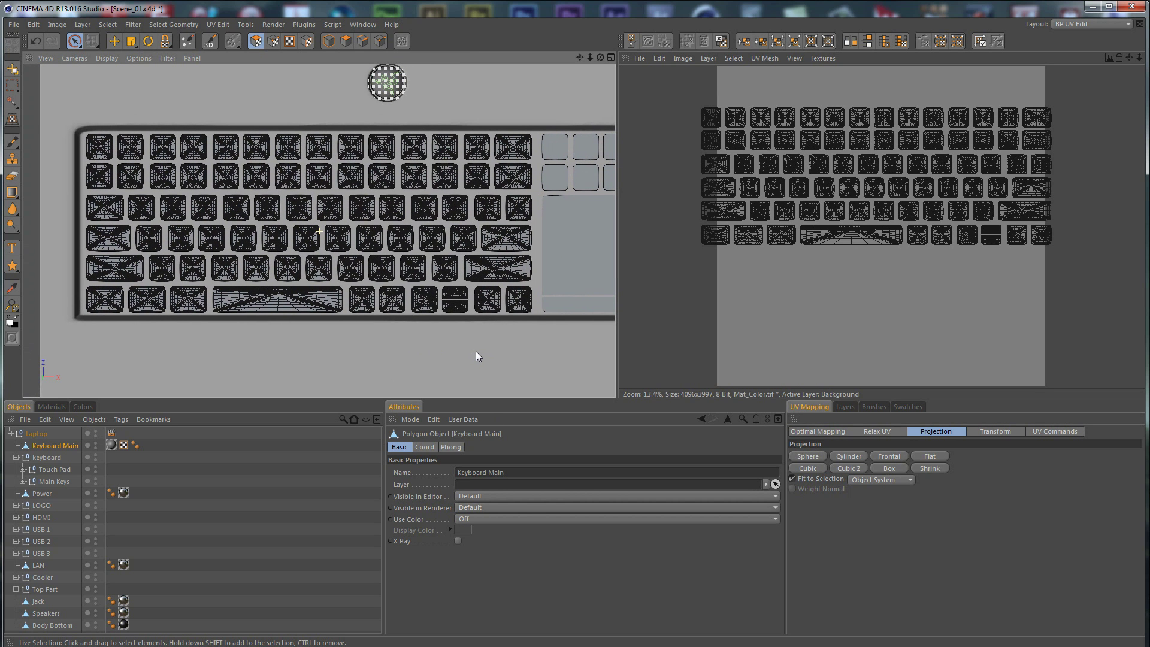
pyautogui.click(894, 457)
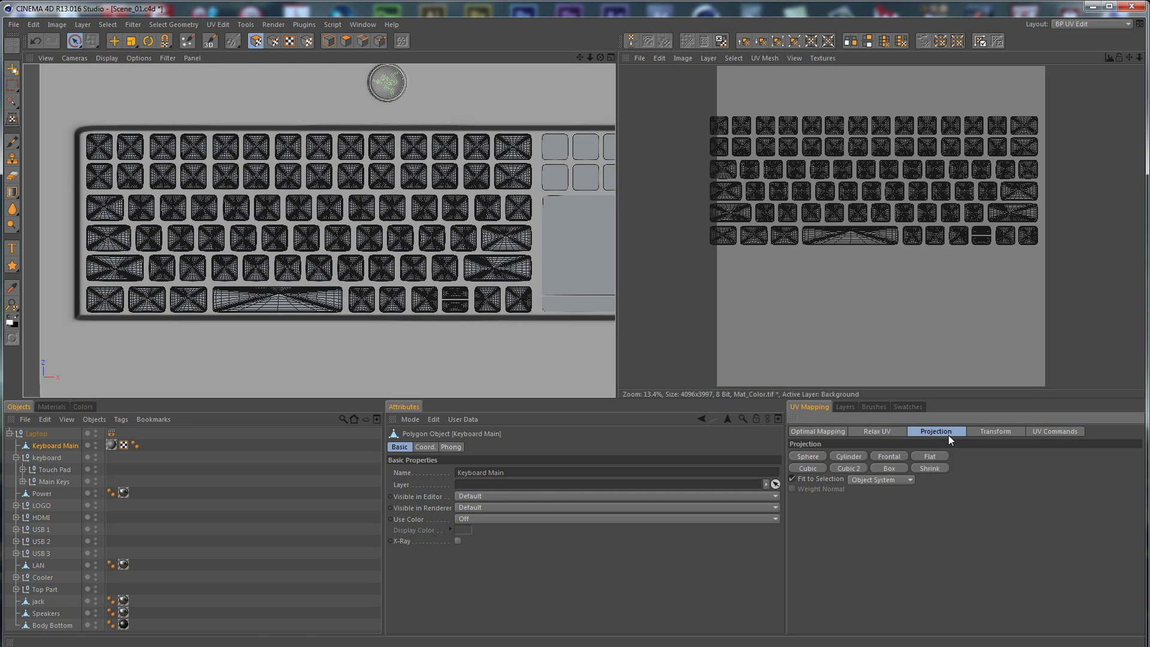
pyautogui.click(1008, 430)
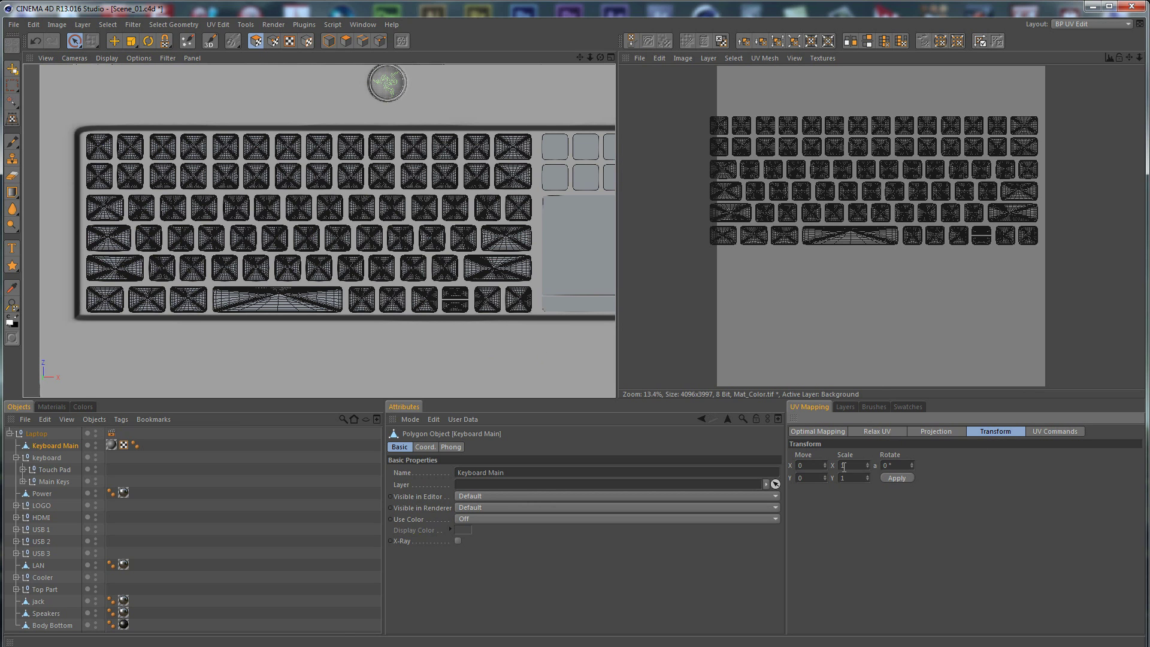
pyautogui.click(954, 429)
pyautogui.moveTo(378, 351); pyautogui.dragTo(508, 342, button='middle')
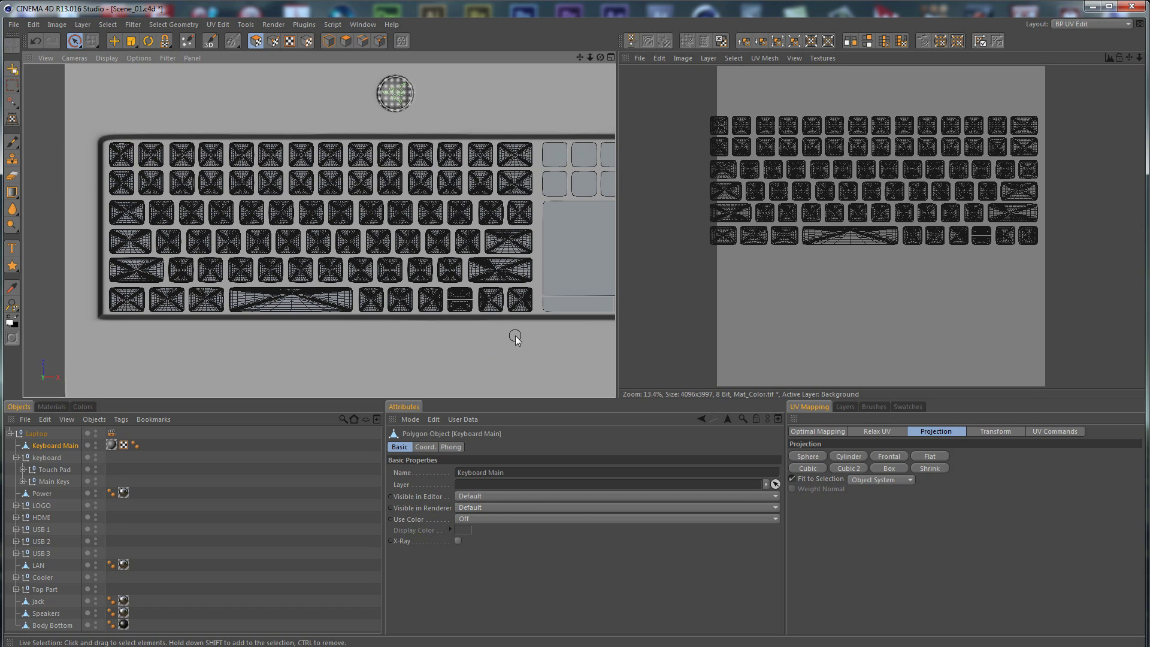
pyautogui.moveTo(460, 349); pyautogui.dragTo(478, 357, button='middle')
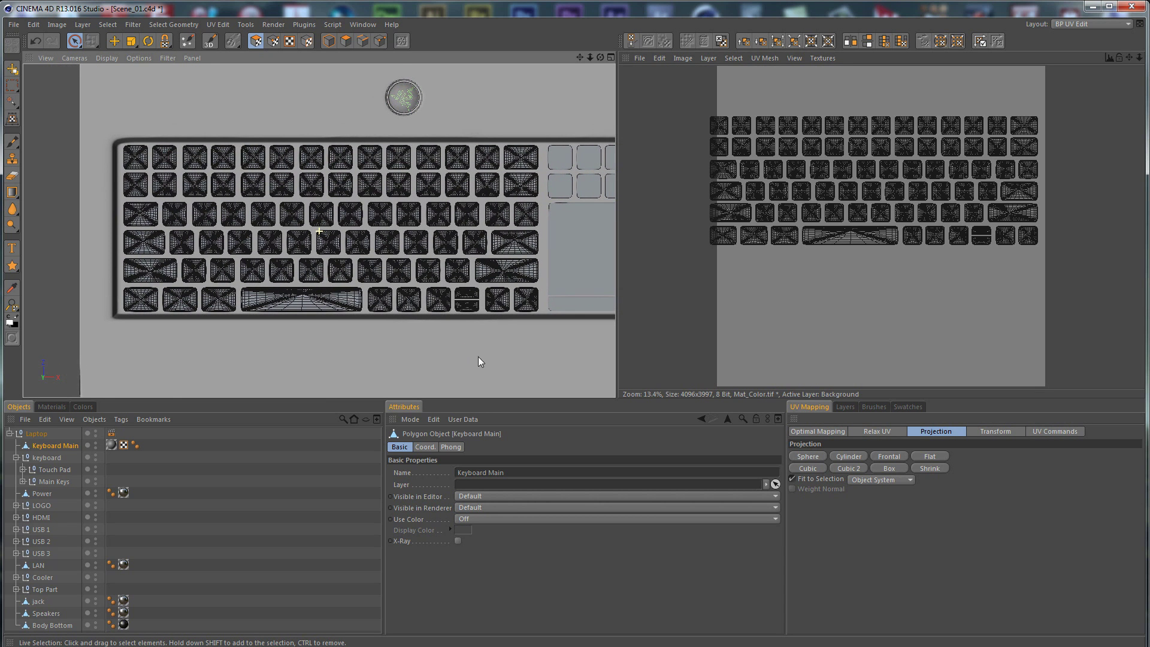
pyautogui.click(886, 456)
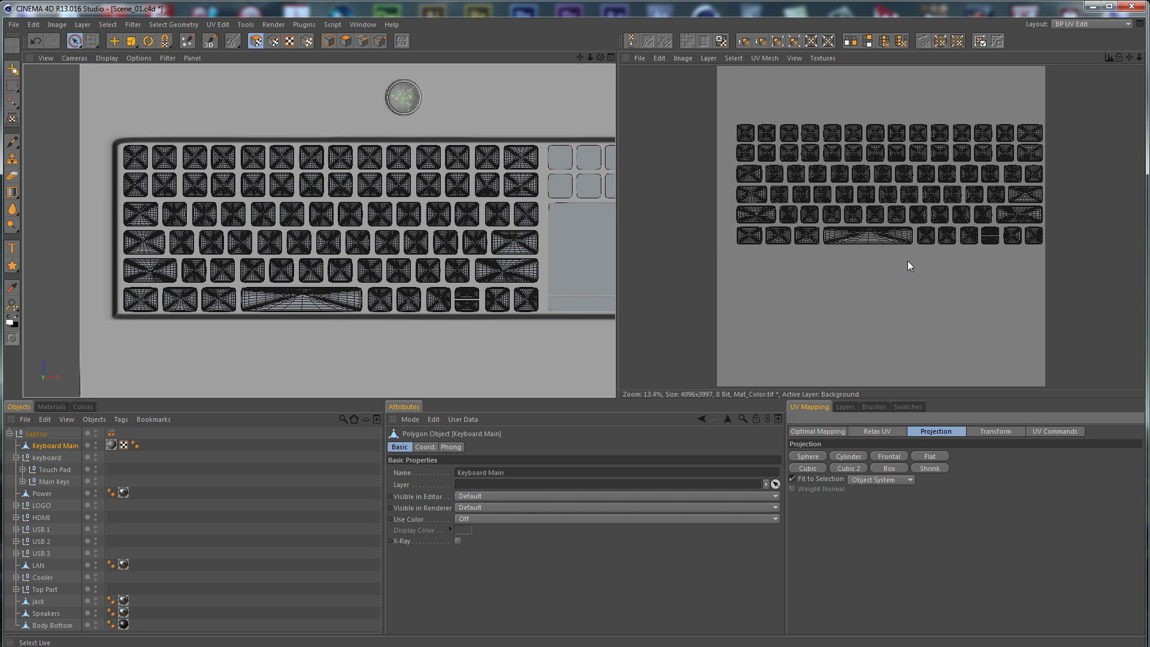
# Create a UV mesh layer in the texture from the projected Keyboard Main UVs and inspect its key outlines.
pyautogui.click(850, 408)
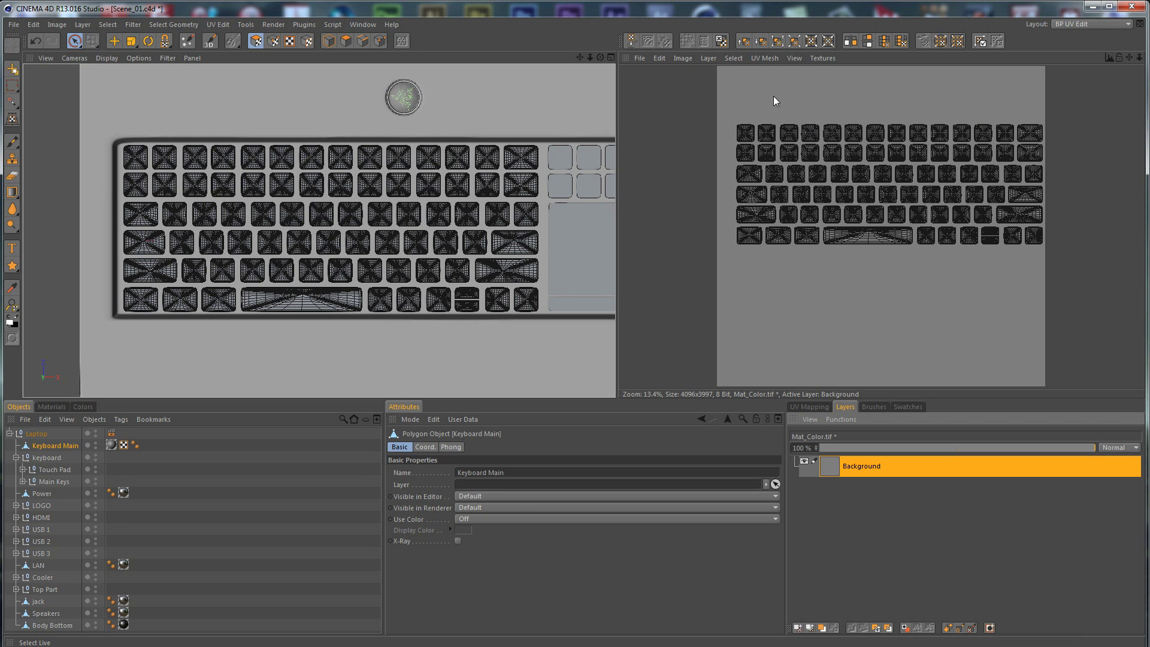
pyautogui.click(708, 58)
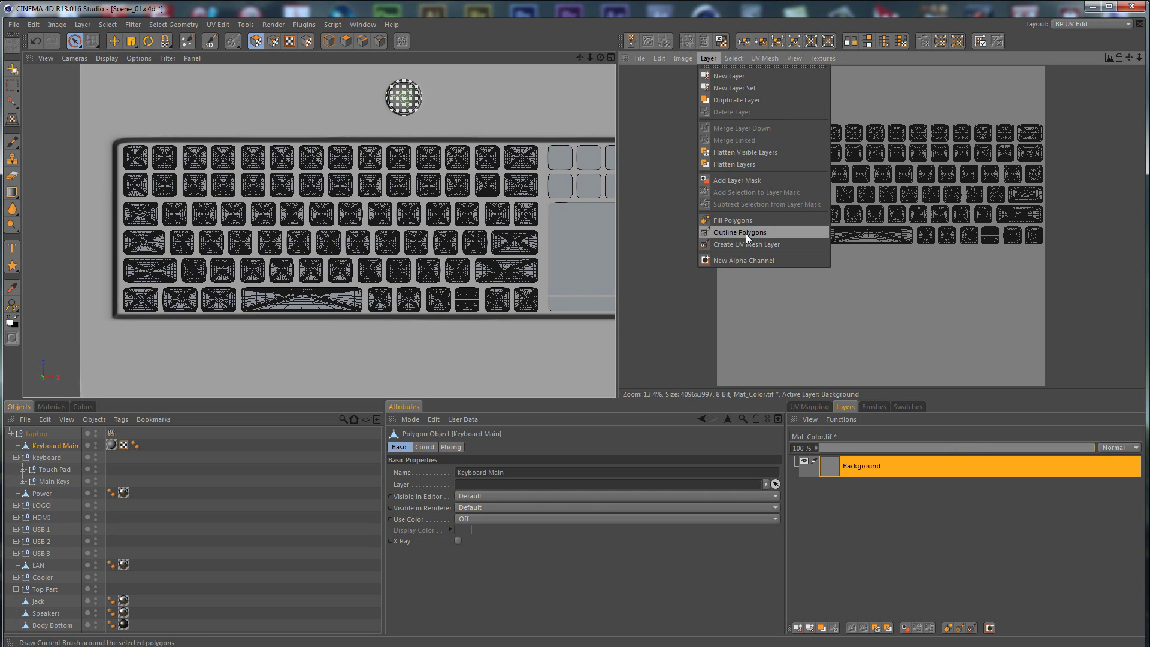
pyautogui.click(769, 245)
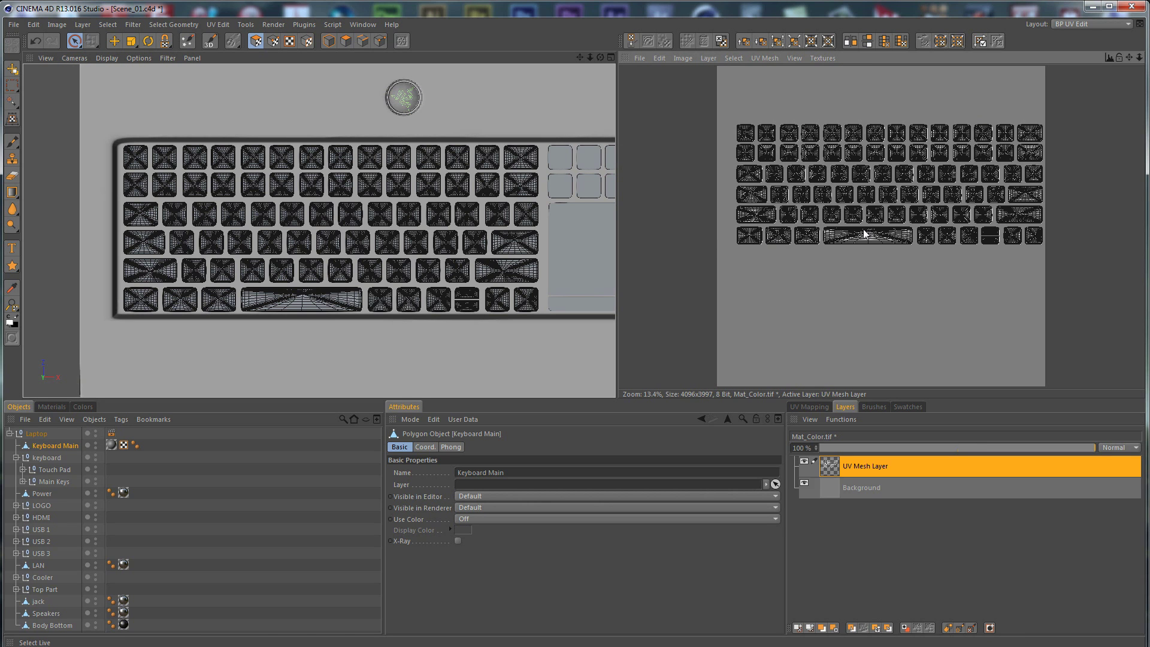
pyautogui.scroll(6, 863, 214)
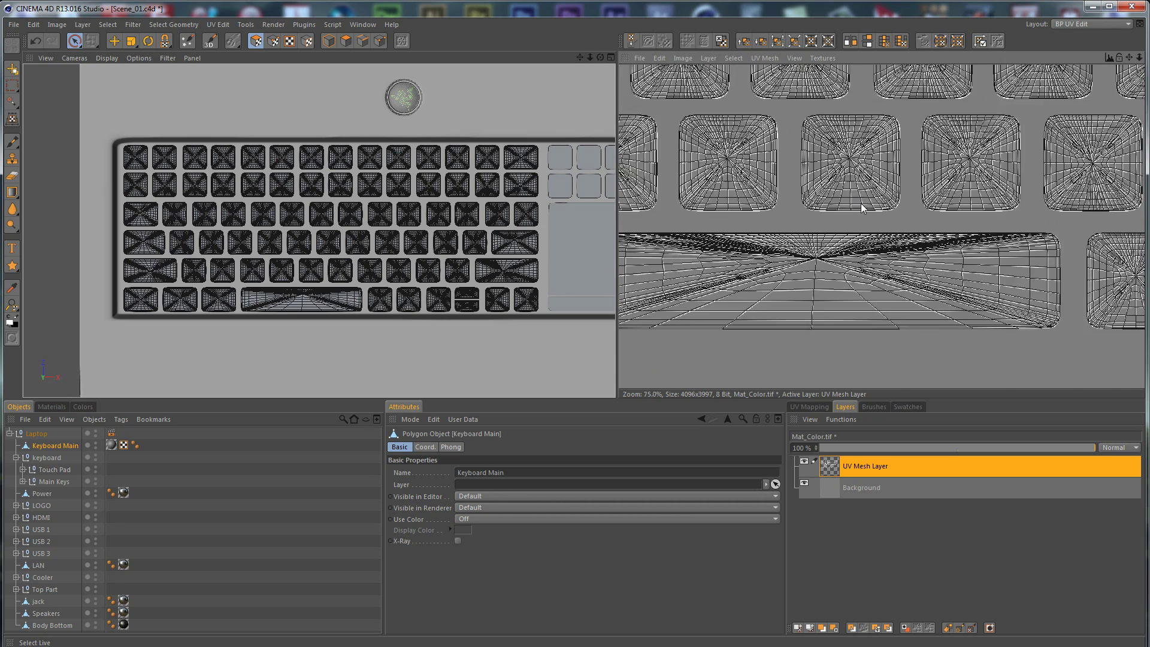
pyautogui.scroll(-5, 881, 297)
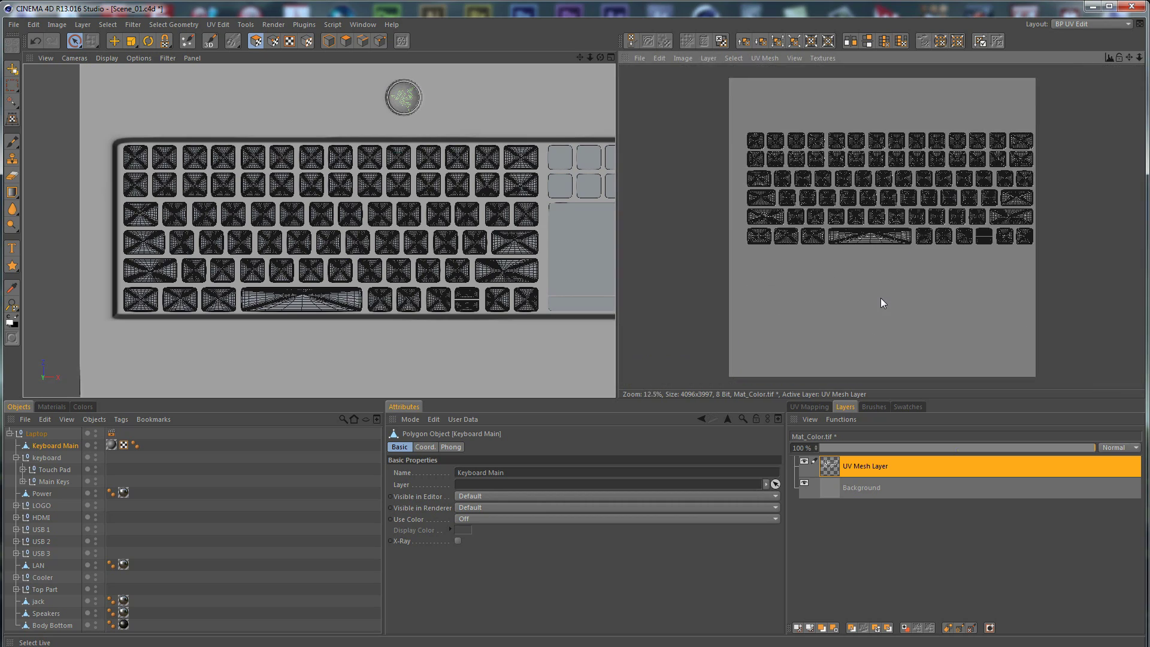
# Save the layered texture as a Photoshop (PSD) file named keyboard in the Laptop Tutorials folder.
pyautogui.click(638, 57)
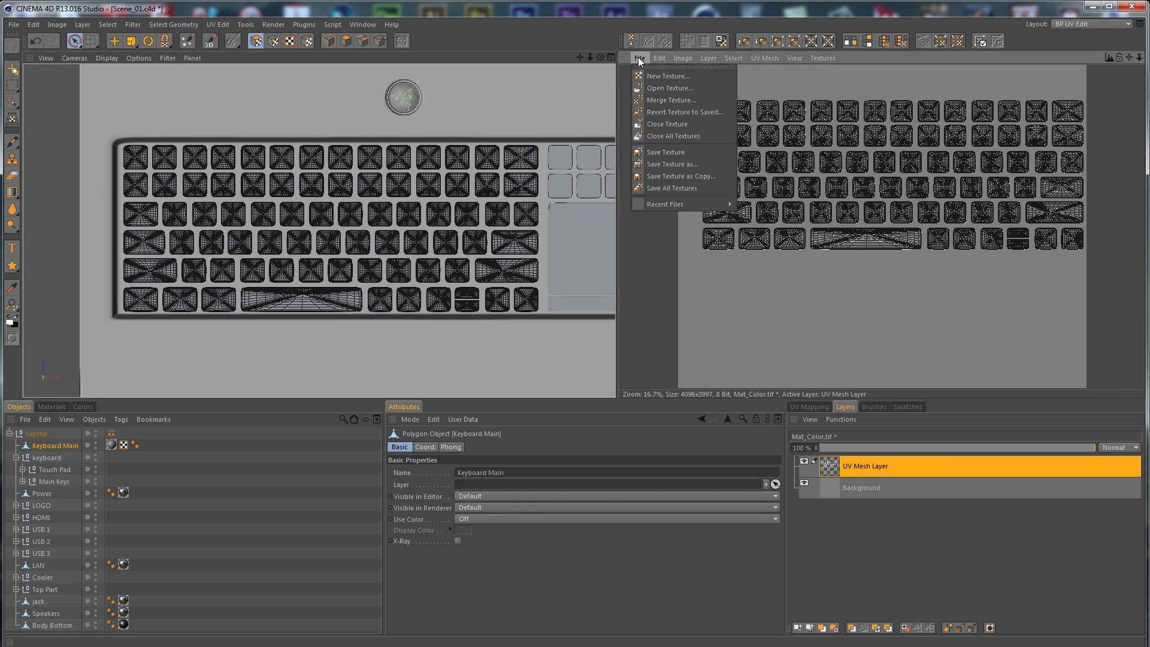
pyautogui.click(680, 165)
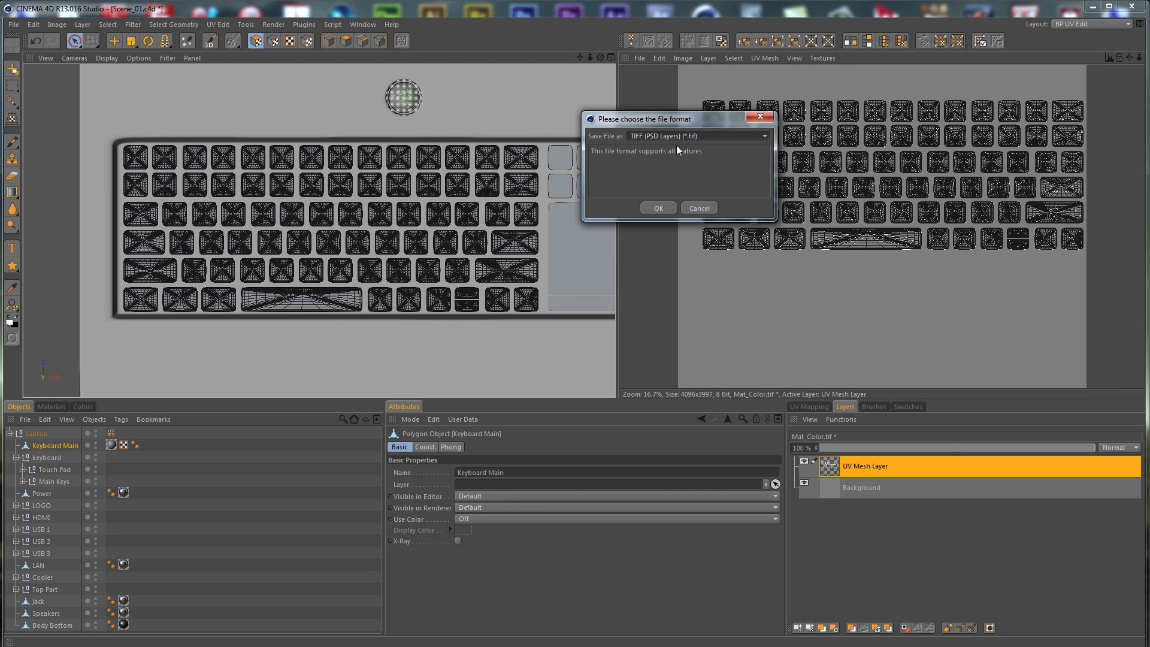
pyautogui.click(662, 135)
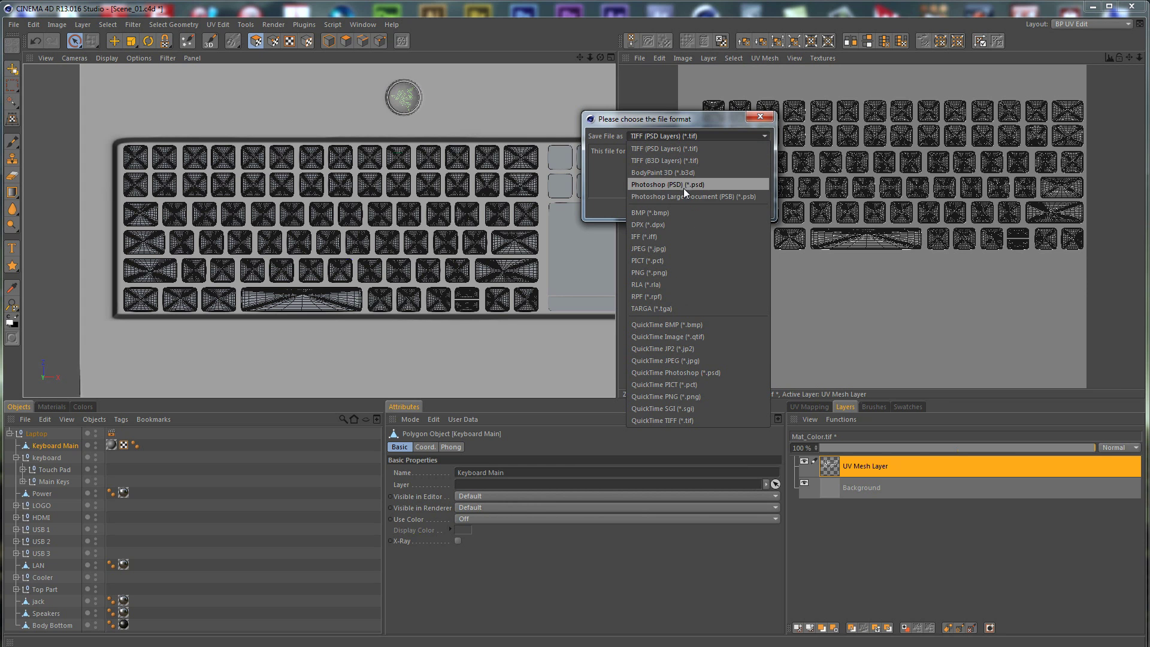
pyautogui.click(704, 184)
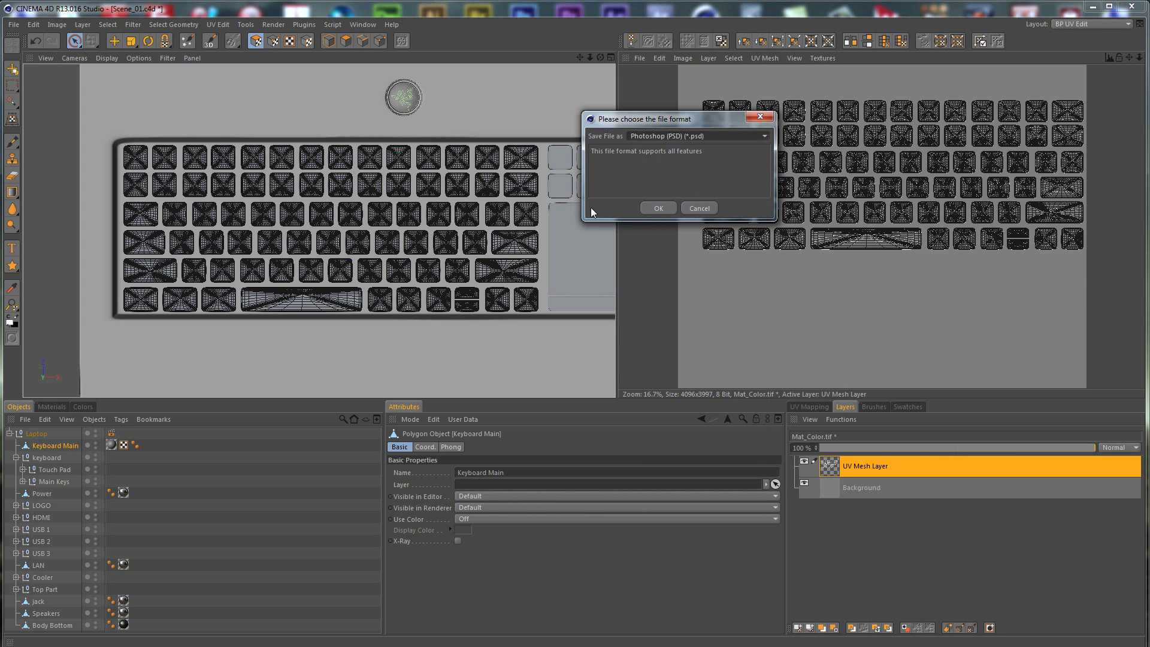
pyautogui.click(655, 207)
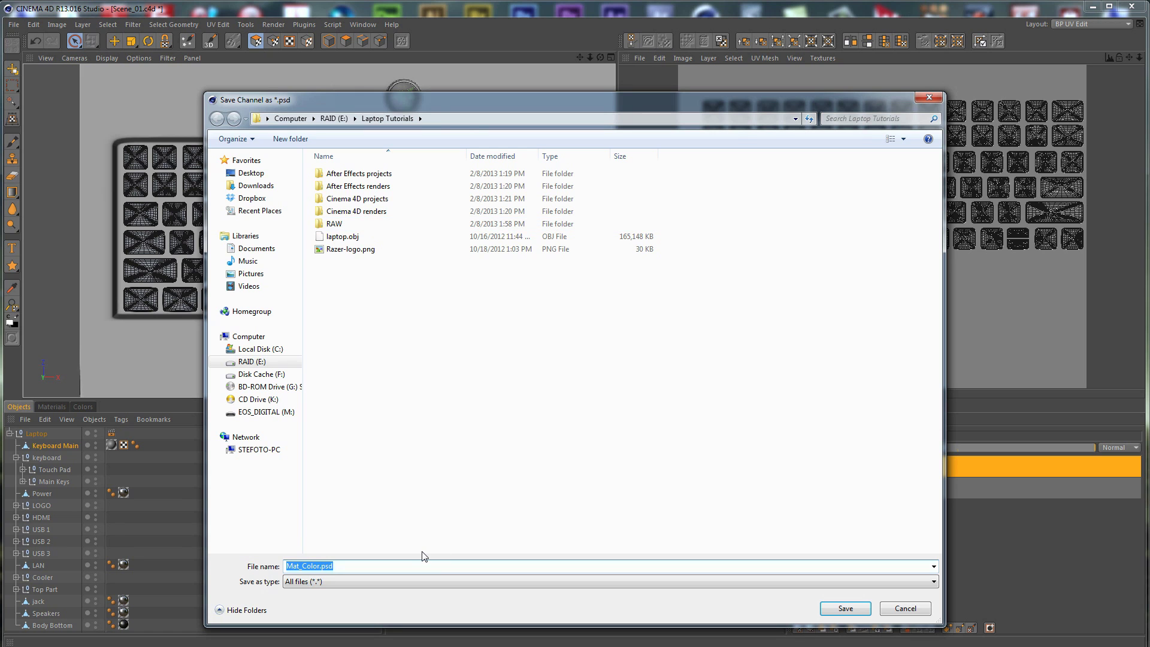
pyautogui.write('keyboard')
pyautogui.click(844, 608)
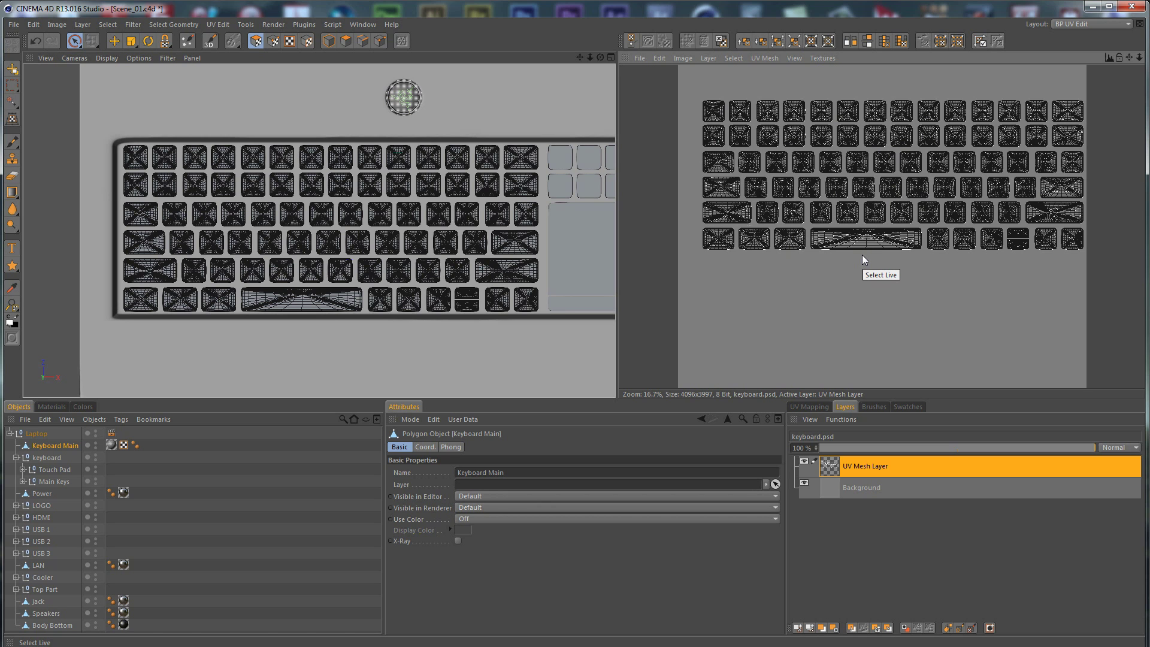
# Switch to Photoshop and add the letter D as a text layer over the first key of the top row.
pyautogui.hotkey('alt', 'Tab')
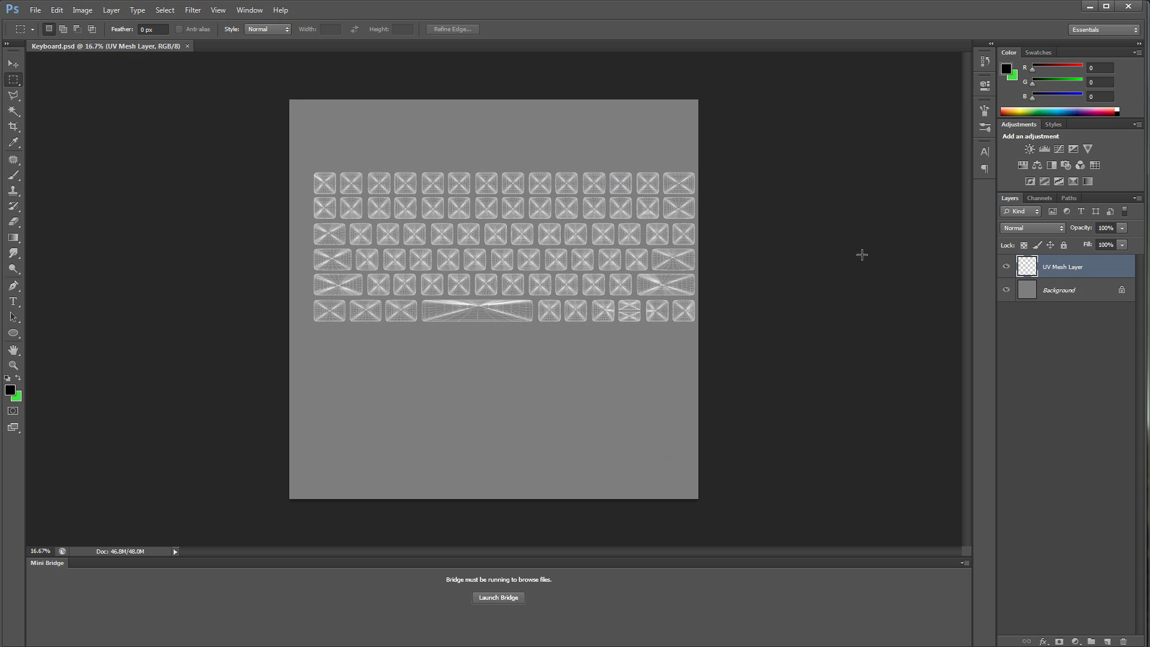
pyautogui.click(1023, 351)
pyautogui.keyDown('alt'); pyautogui.scroll(5, 547, 244); pyautogui.keyUp('alt')
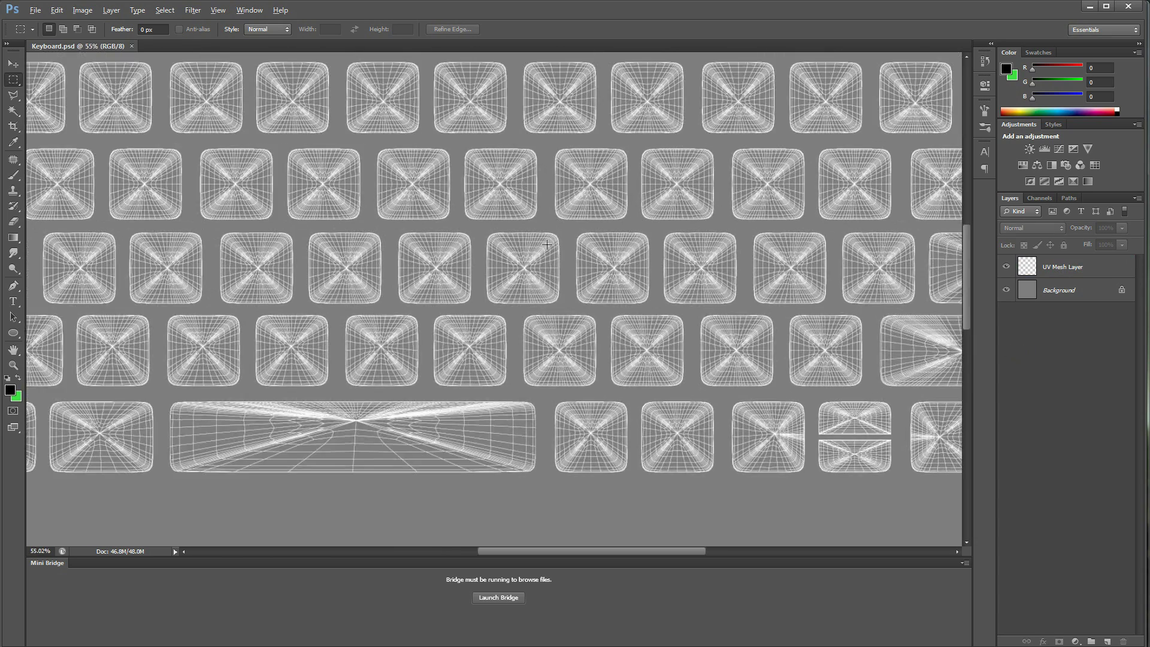
pyautogui.keyDown('alt'); pyautogui.scroll(-5, 547, 244); pyautogui.keyUp('alt')
pyautogui.press('t')
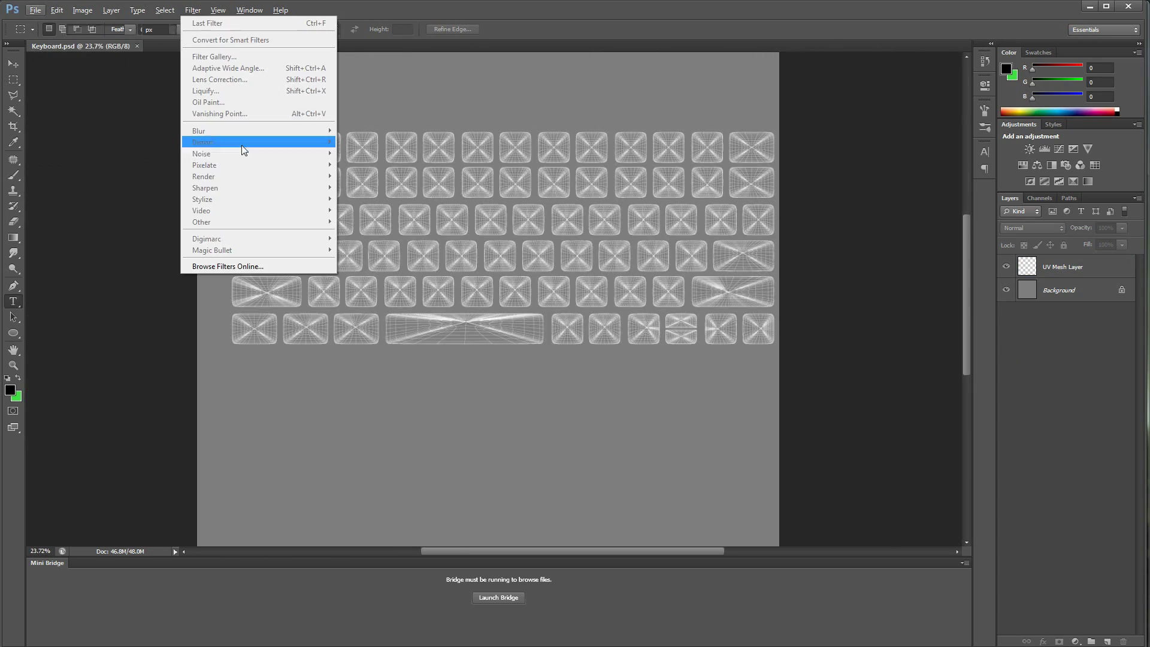
pyautogui.click(401, 116)
pyautogui.click(250, 153)
pyautogui.write('D')
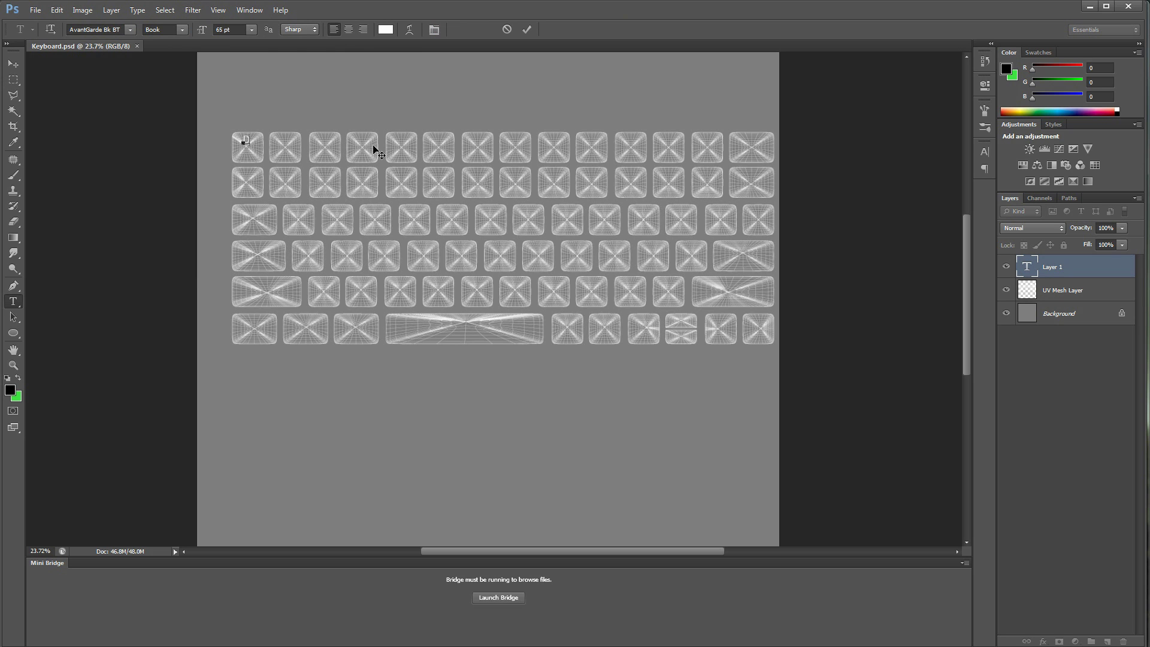
# Move the letter D onto the second key of the second row and save Keyboard.psd.
pyautogui.click(13, 63)
pyautogui.keyDown('alt'); pyautogui.scroll(3, 245, 107); pyautogui.keyUp('alt')
pyautogui.moveTo(207, 172); pyautogui.dragTo(275, 234)
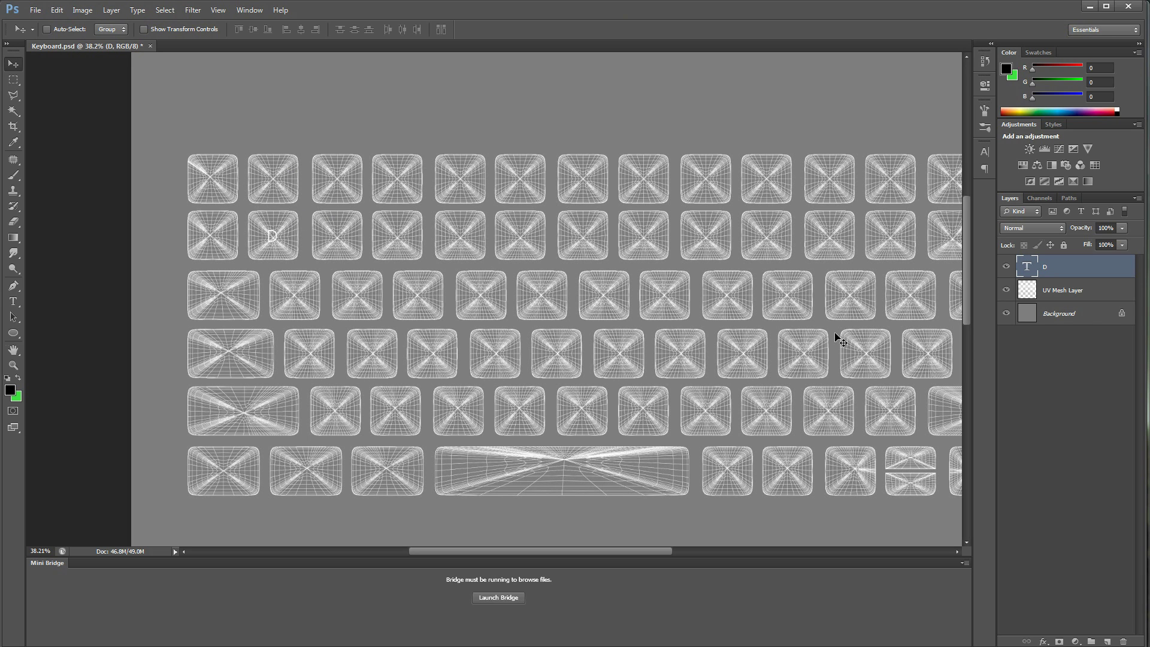
pyautogui.hotkey('ctrl', 's')
# Switch back to Cinema 4D and change the interface layout to Standard.
pyautogui.hotkey('alt', 'Tab')
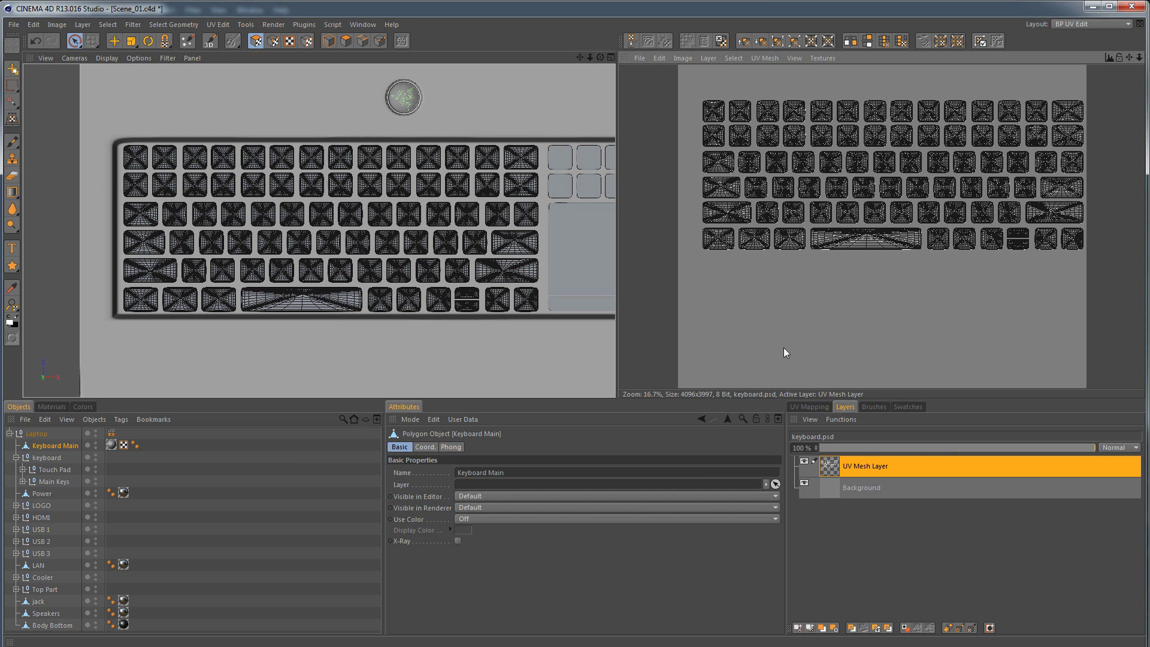
pyautogui.click(1074, 24)
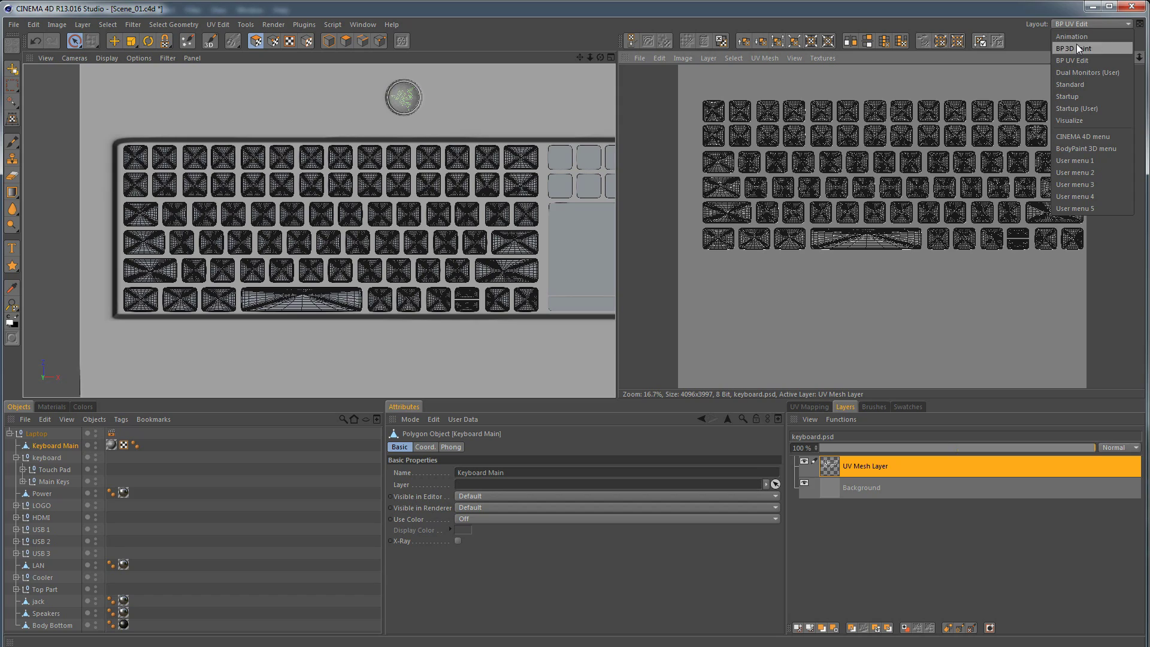
pyautogui.click(1079, 84)
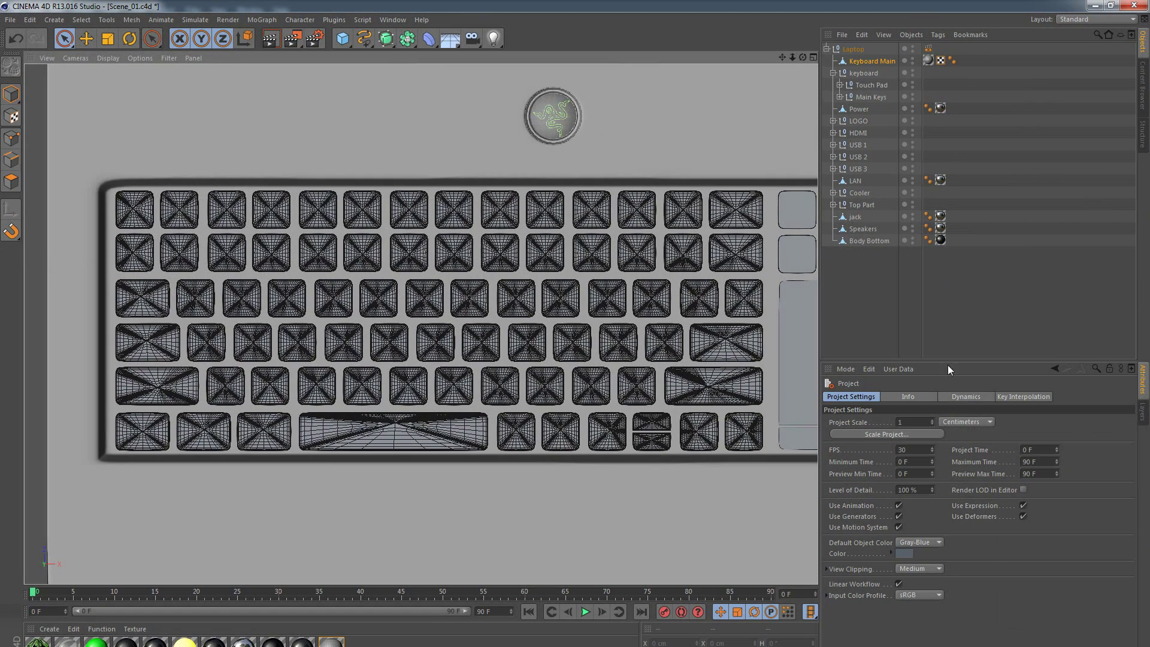
# Show the laptop model in perspective with a close-up of the keyboard keys.
pyautogui.scroll(-5, 394, 237)
pyautogui.keyDown('alt'); pyautogui.moveTo(302, 262); pyautogui.dragTo(380, 259, button='middle'); pyautogui.keyUp('alt')
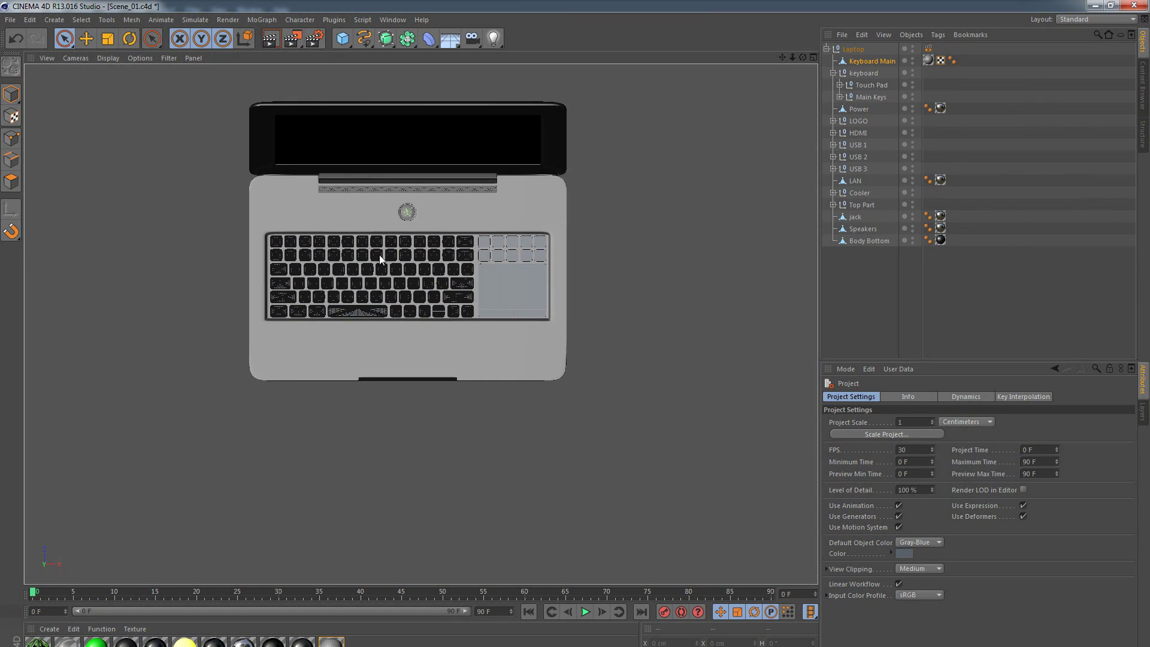
pyautogui.middleClick(172, 254)
pyautogui.middleClick(185, 246)
pyautogui.click(76, 58)
pyautogui.click(124, 116)
pyautogui.keyDown('alt'); pyautogui.moveTo(517, 387); pyautogui.dragTo(205, 407); pyautogui.keyUp('alt')
pyautogui.keyDown('alt'); pyautogui.moveTo(41, 449); pyautogui.dragTo(221, 399); pyautogui.keyUp('alt')
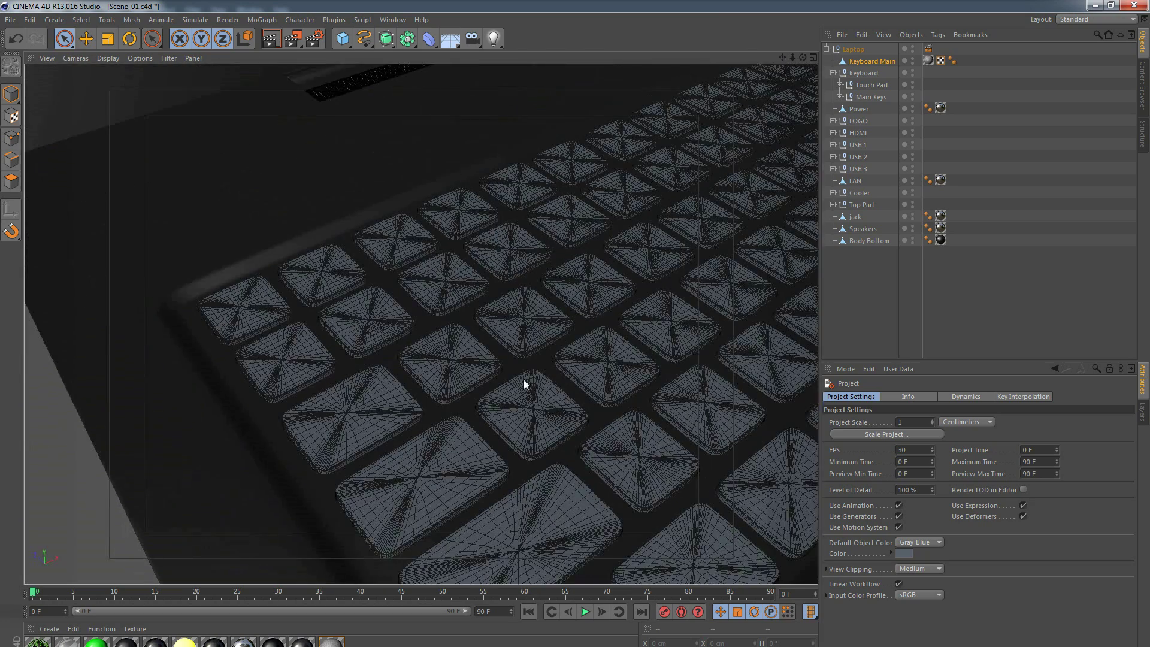
pyautogui.keyDown('alt'); pyautogui.moveTo(525, 384); pyautogui.dragTo(457, 357); pyautogui.keyUp('alt')
# Reload the saved keyboard.psd image in the Color texture of the keyboard material Mat and move the Material Editor off the keys.
pyautogui.click(467, 639)
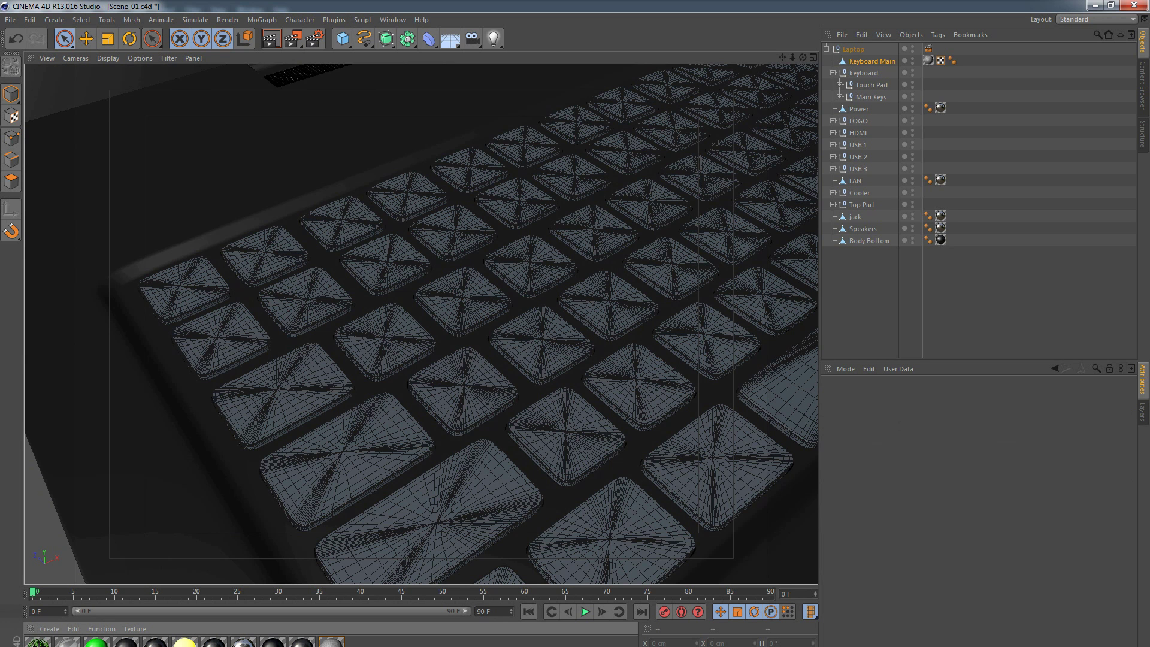
pyautogui.doubleClick(330, 642)
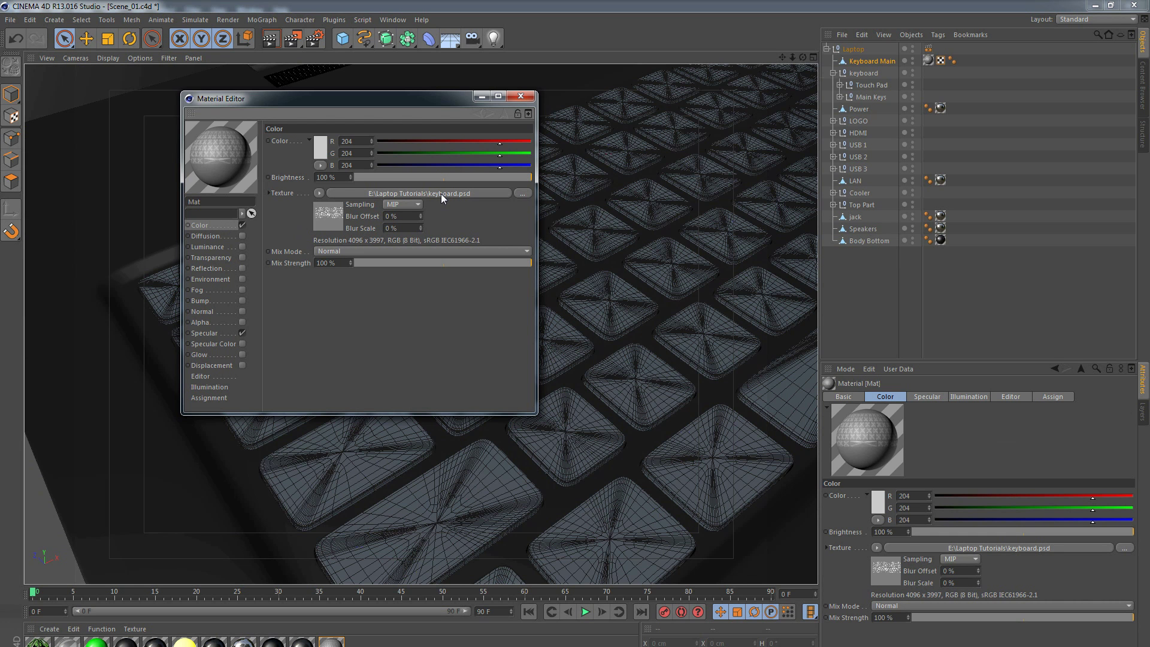
pyautogui.click(393, 193)
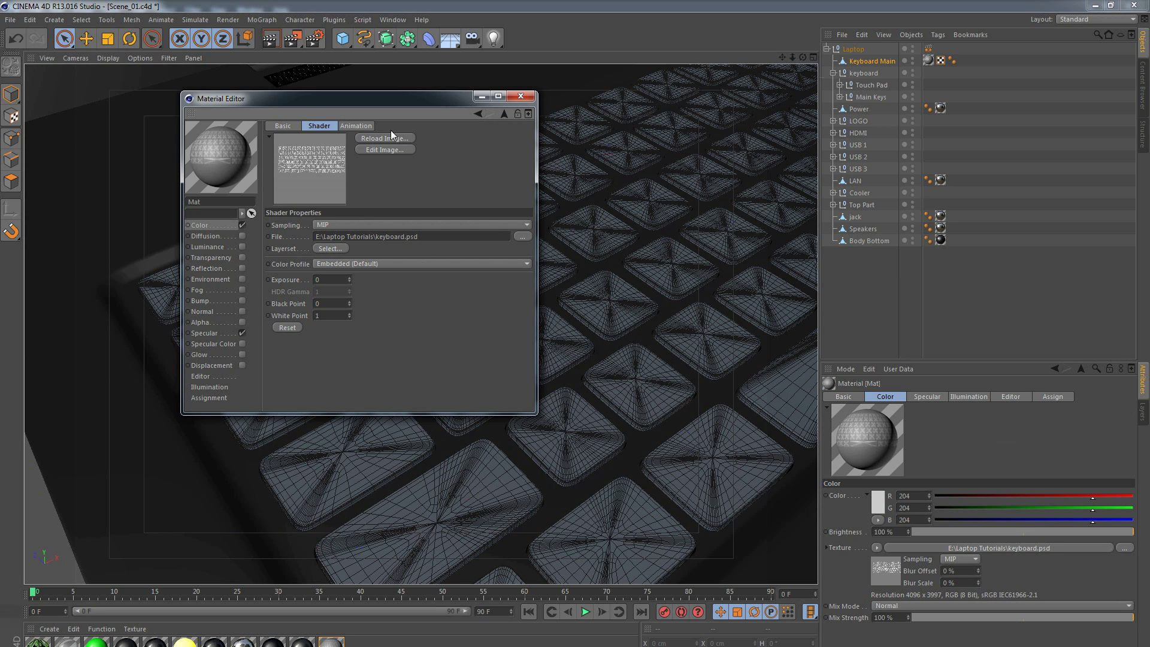
pyautogui.click(394, 138)
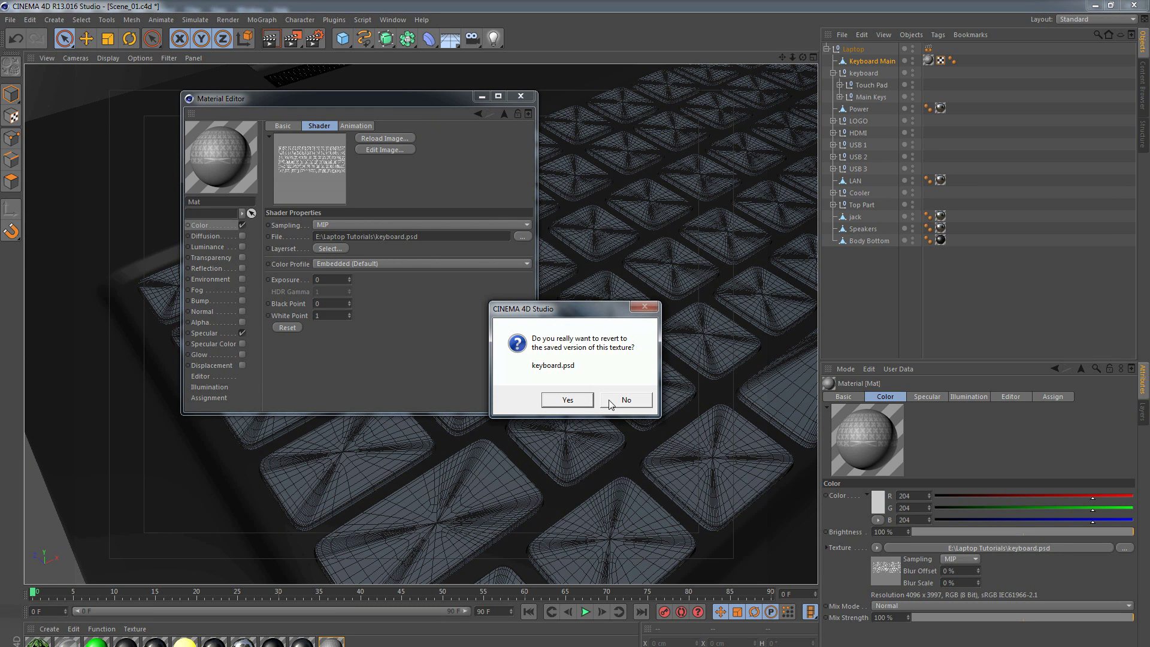
pyautogui.click(573, 404)
pyautogui.moveTo(427, 99); pyautogui.dragTo(900, 110)
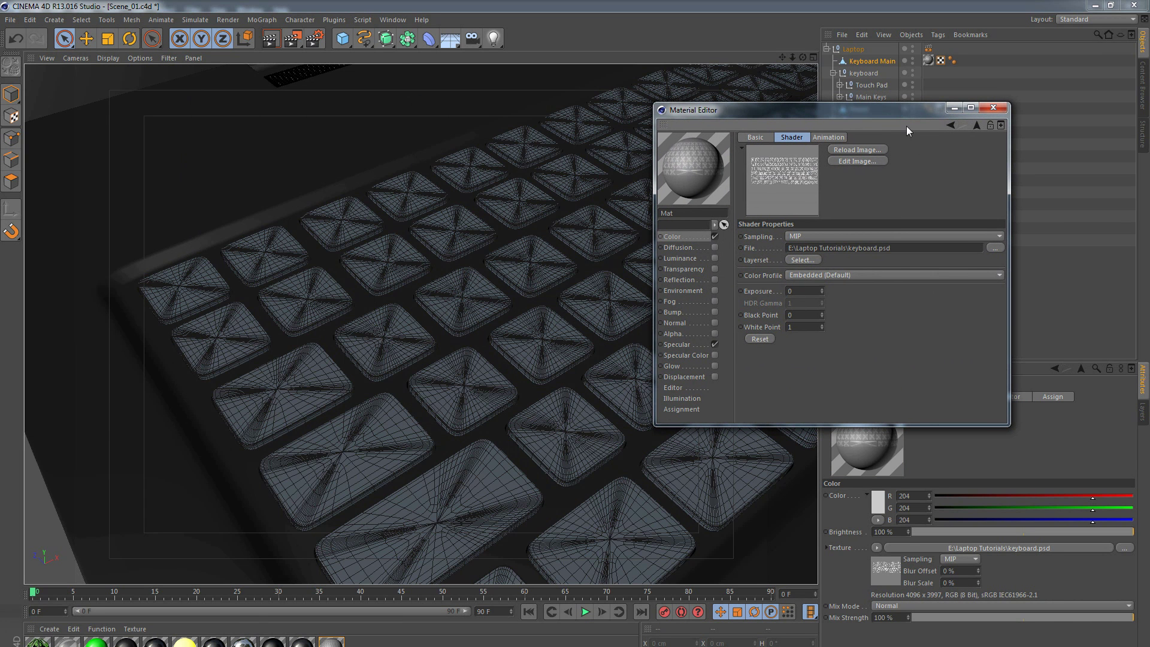
# Reload the saved keyboard.psd image again, close the Material Editor and render a preview of the keys.
pyautogui.click(864, 149)
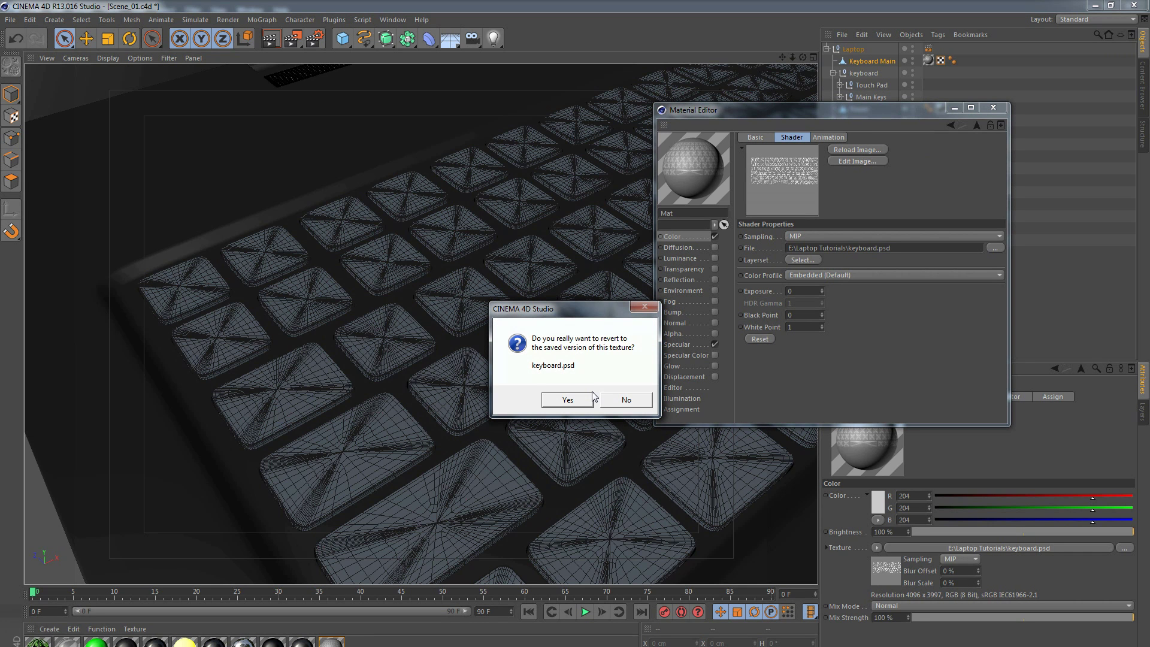
pyautogui.click(566, 399)
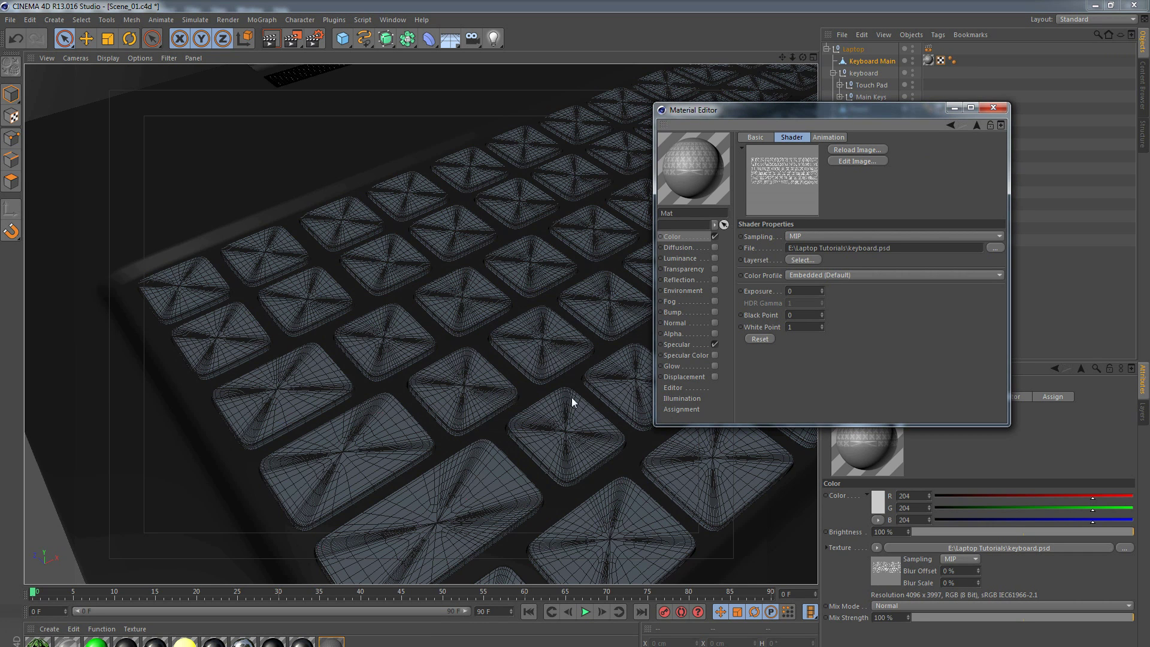
pyautogui.click(993, 108)
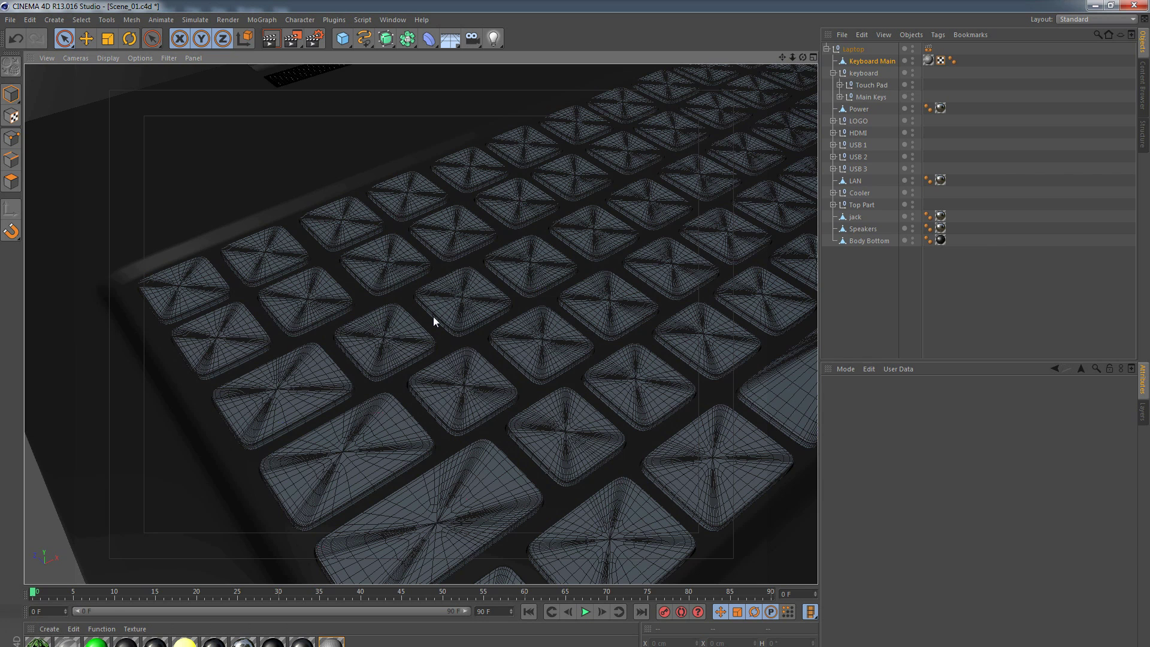
pyautogui.hotkey('ctrl', 'r')
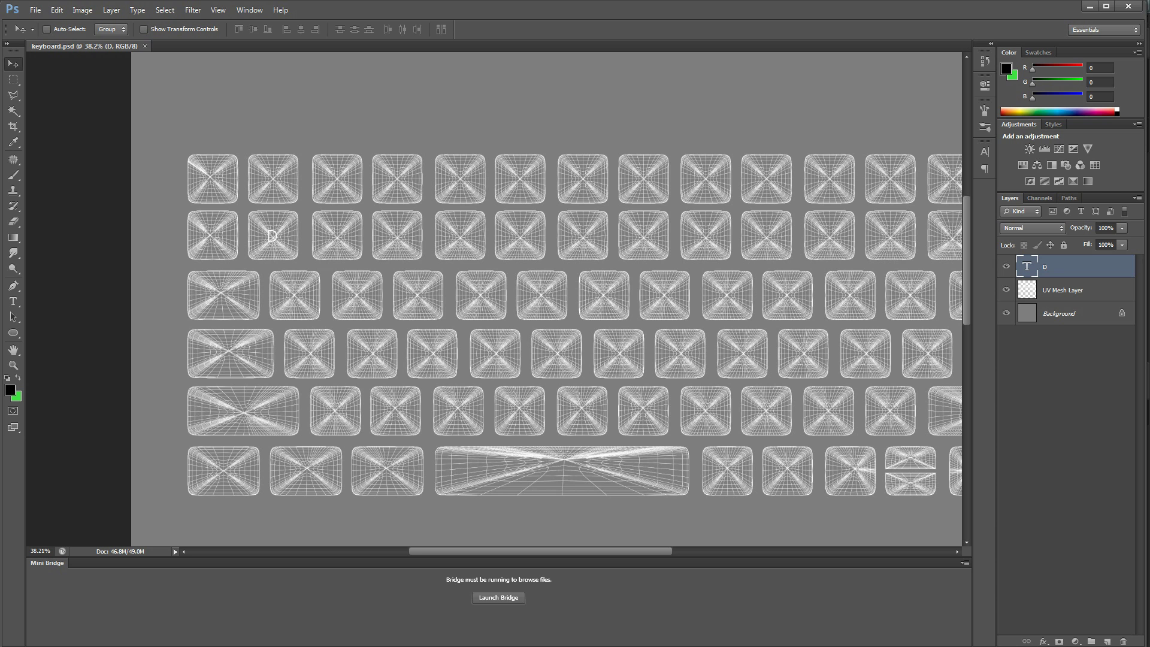
# Switch to Photoshop and hide the UV Mesh Layer and the Background layer of keyboard.psd.
pyautogui.click(1006, 290)
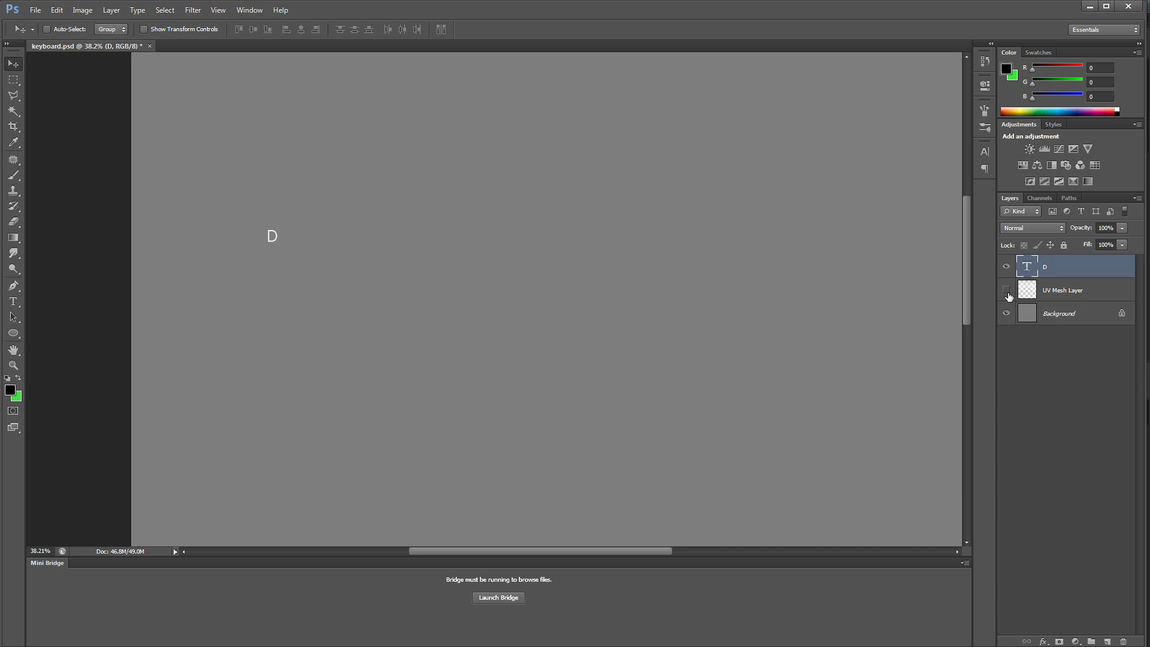
pyautogui.click(1007, 291)
pyautogui.click(1006, 291)
pyautogui.click(1006, 314)
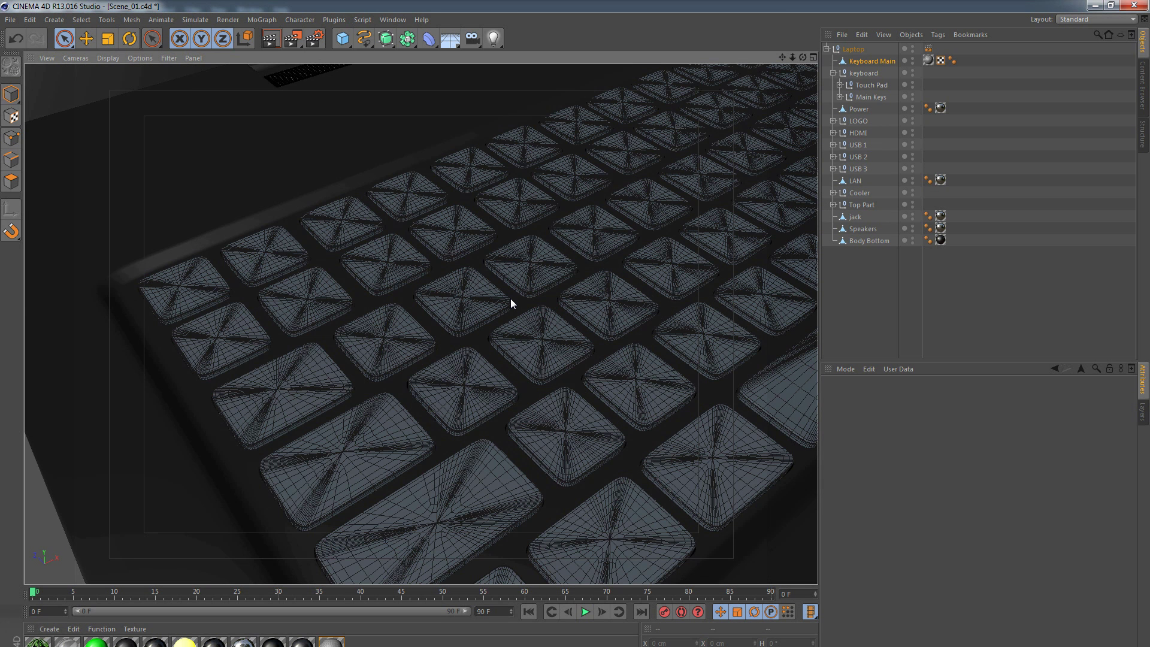
# Reload the edited keyboard.psd in the Color texture of the material Mat in Cinema 4D and render the keys.
pyautogui.hotkey('ctrl', 'r')
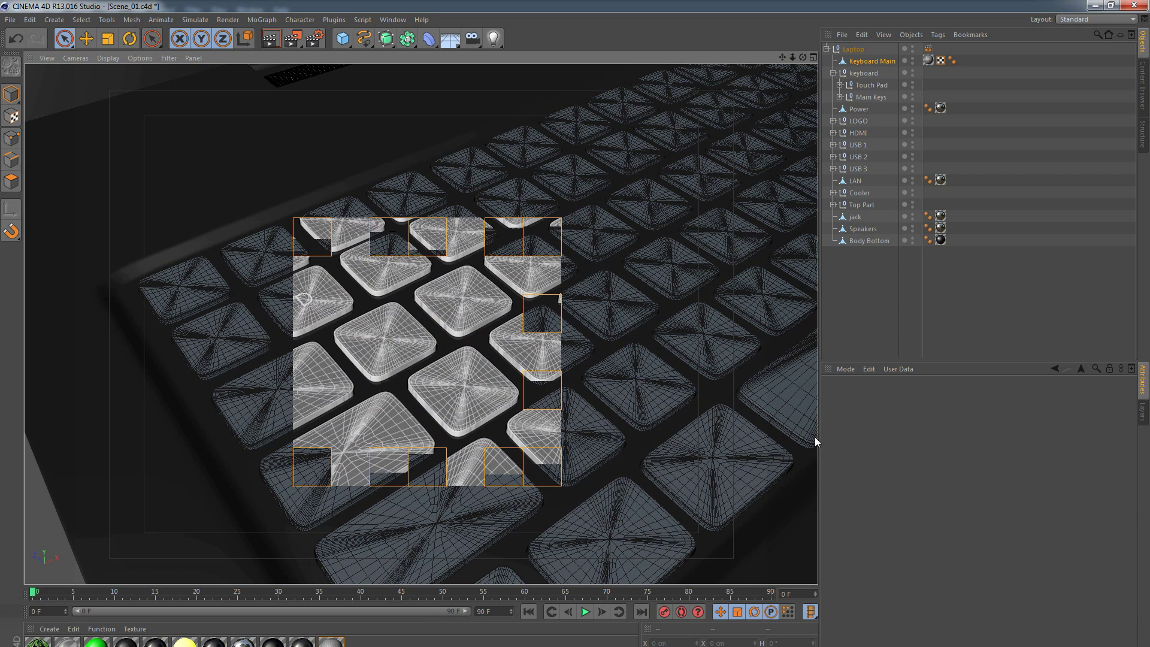
pyautogui.click(332, 642)
pyautogui.doubleClick(332, 642)
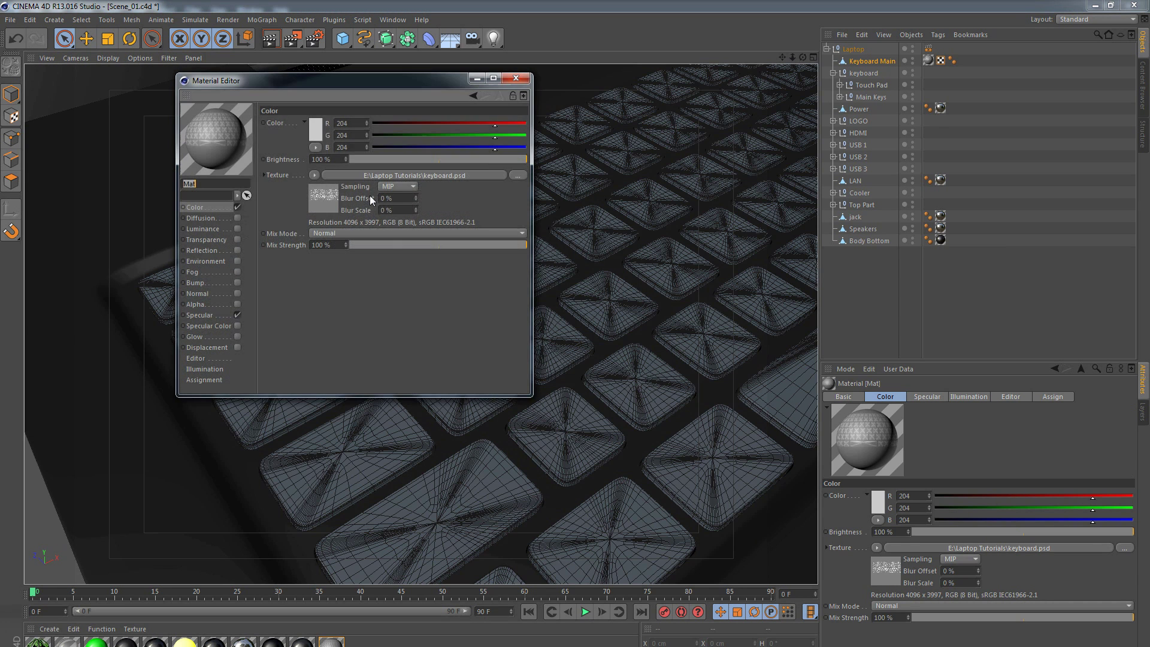
pyautogui.click(364, 179)
pyautogui.click(384, 120)
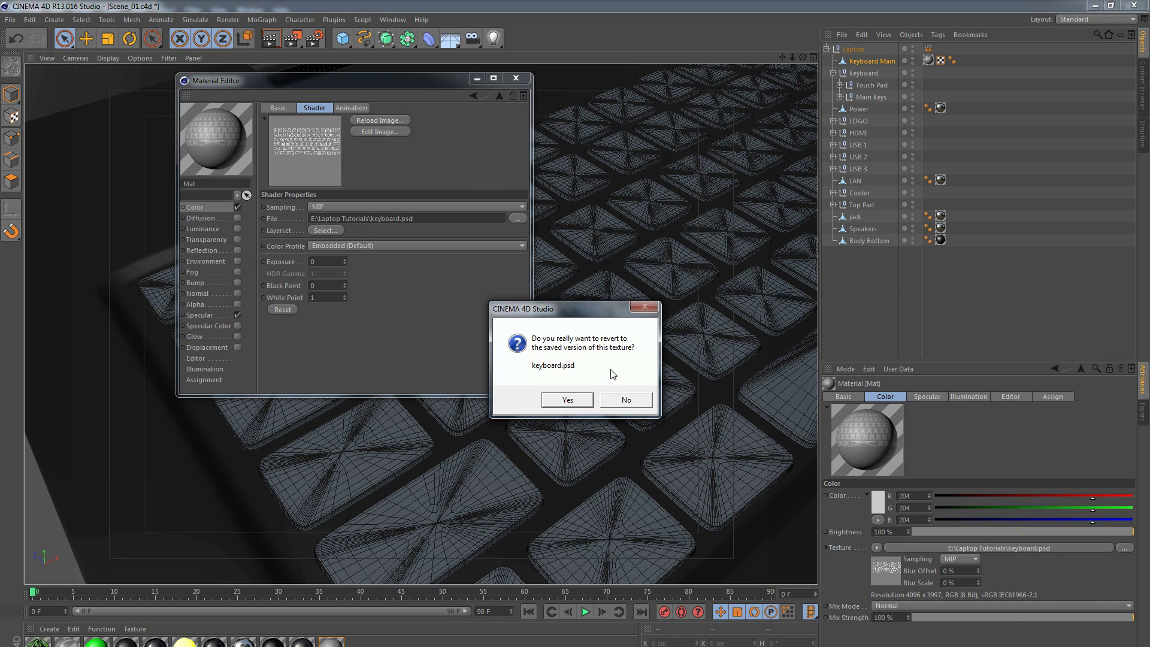
pyautogui.click(563, 400)
pyautogui.click(517, 79)
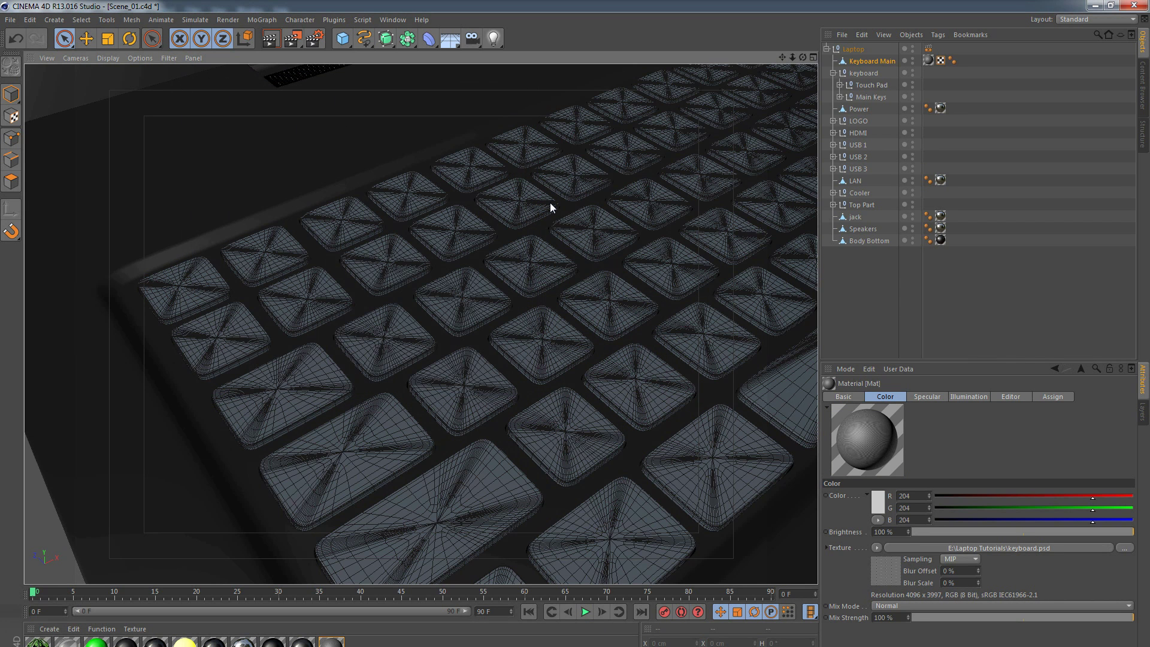
pyautogui.hotkey('ctrl', 'r')
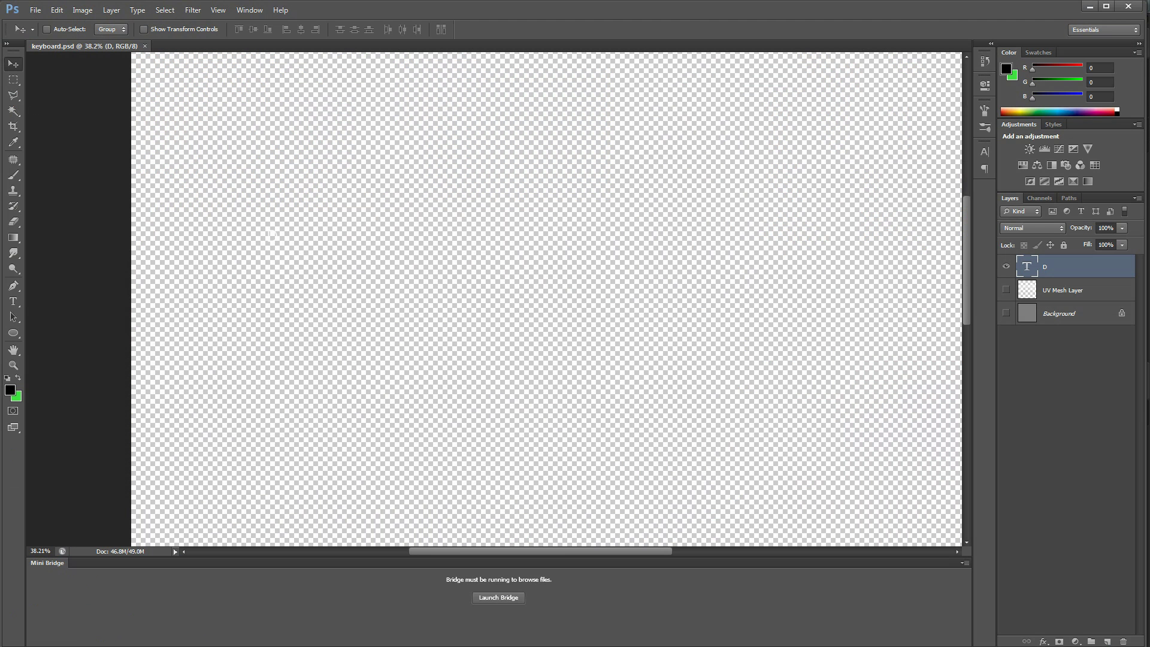
# Make the Background layer visible in Photoshop and fill it with black, and return to Cinema 4D.
pyautogui.click(1006, 314)
pyautogui.click(1023, 314)
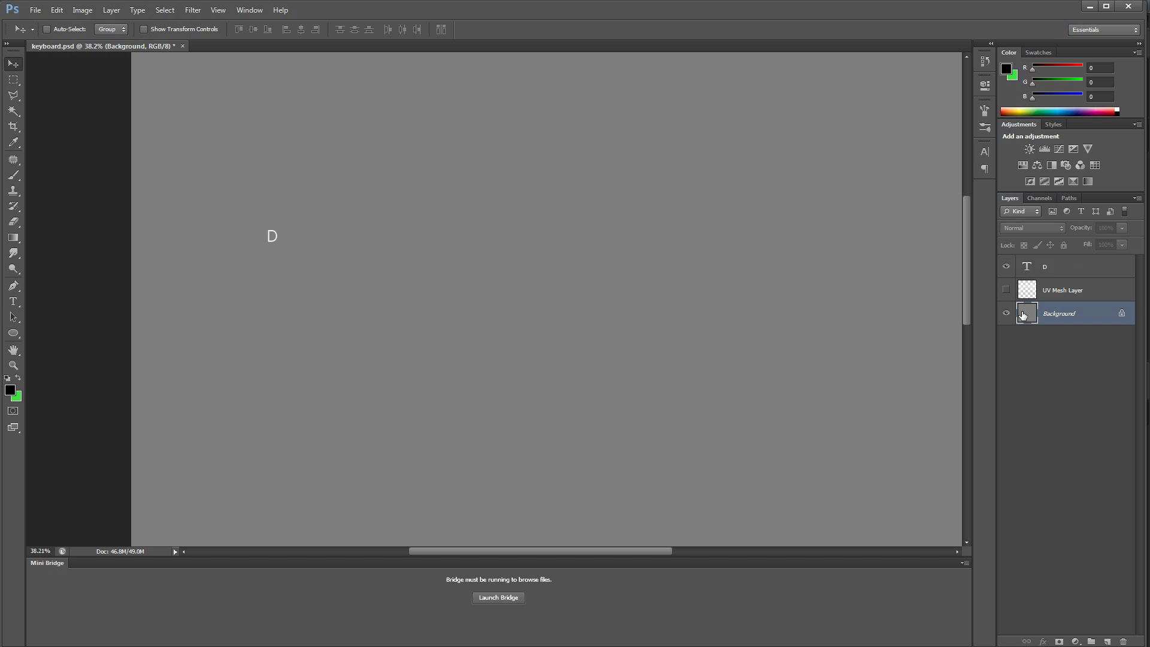
pyautogui.hotkey('alt', 'BackSpace')
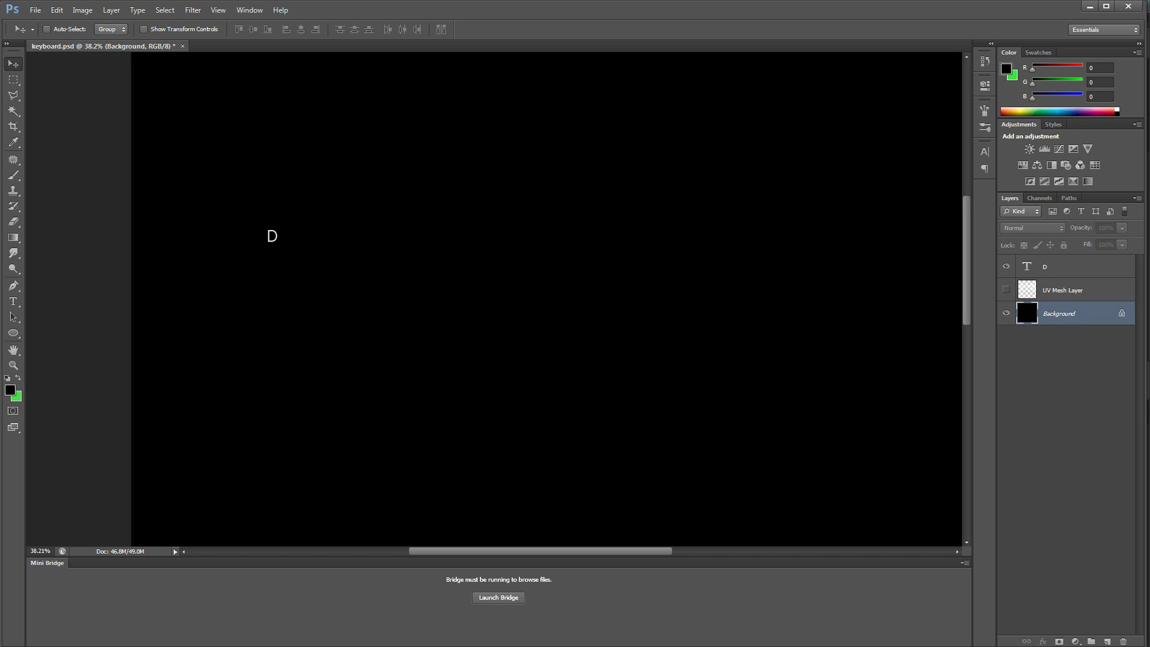
pyautogui.hotkey('alt', 'Tab')
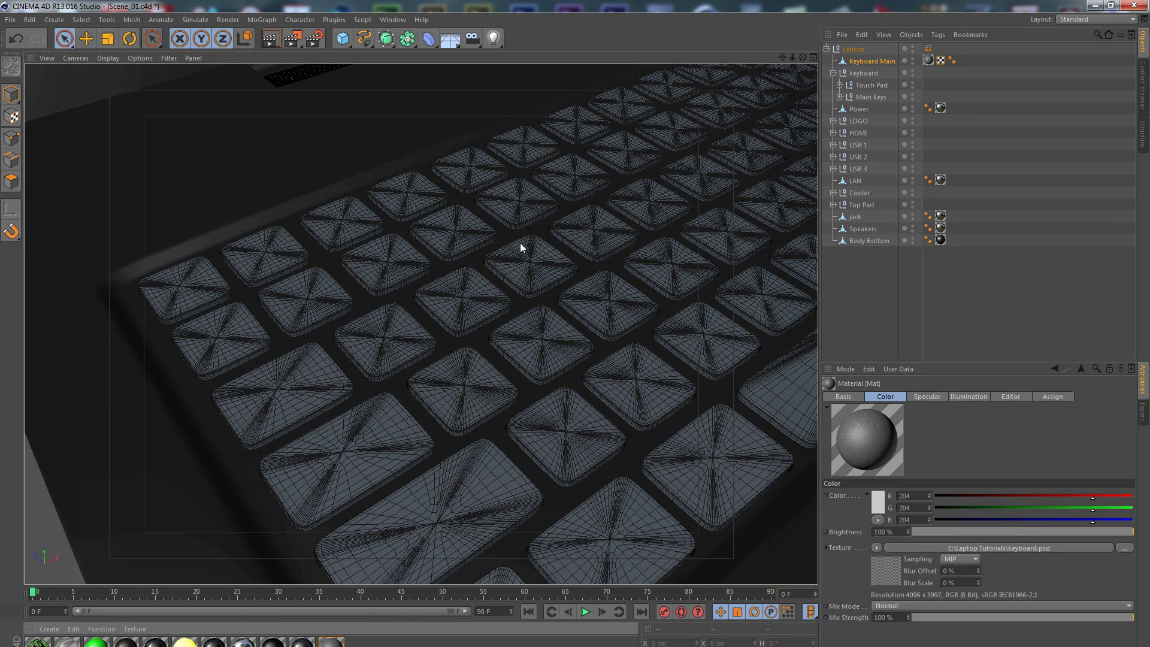
# Try to reload the keyboard.psd texture of the material Mat with the whole keyboard in view.
pyautogui.scroll(-5, 520, 242)
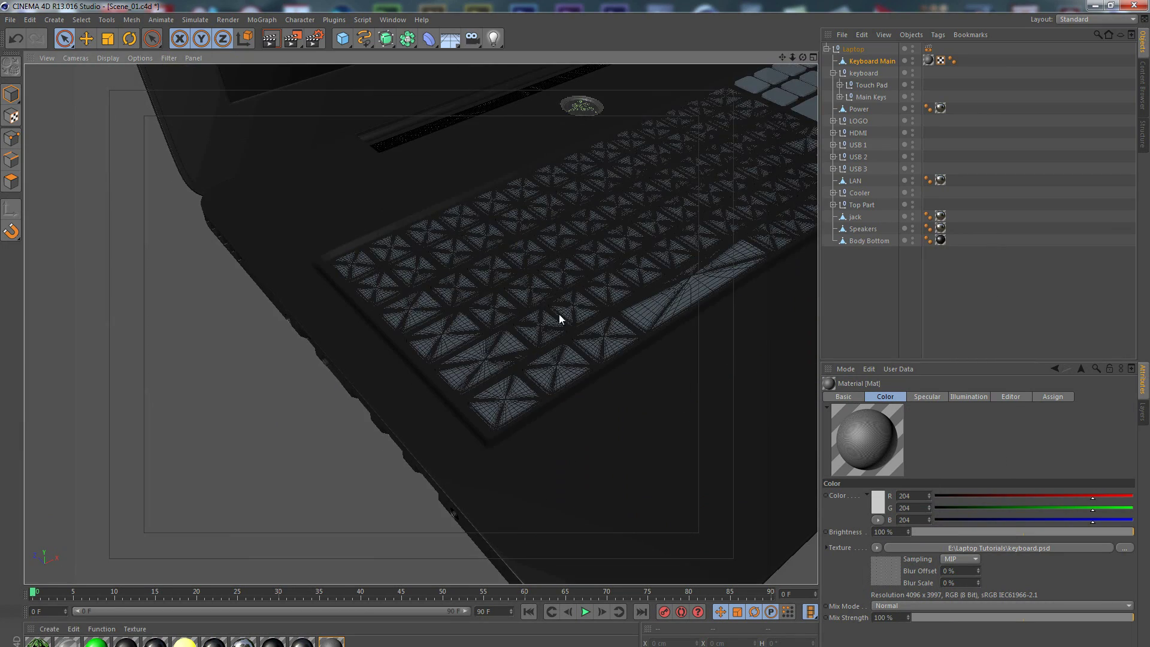
pyautogui.keyDown('alt'); pyautogui.moveTo(559, 314); pyautogui.dragTo(465, 226); pyautogui.keyUp('alt')
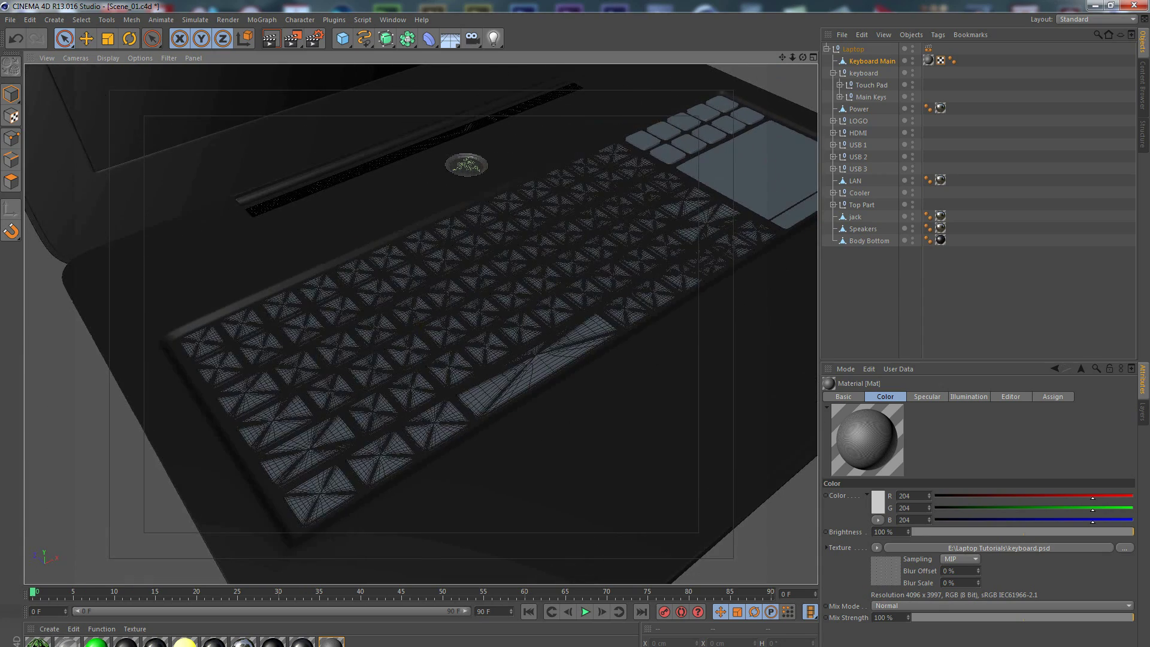
pyautogui.click(367, 643)
pyautogui.doubleClick(331, 641)
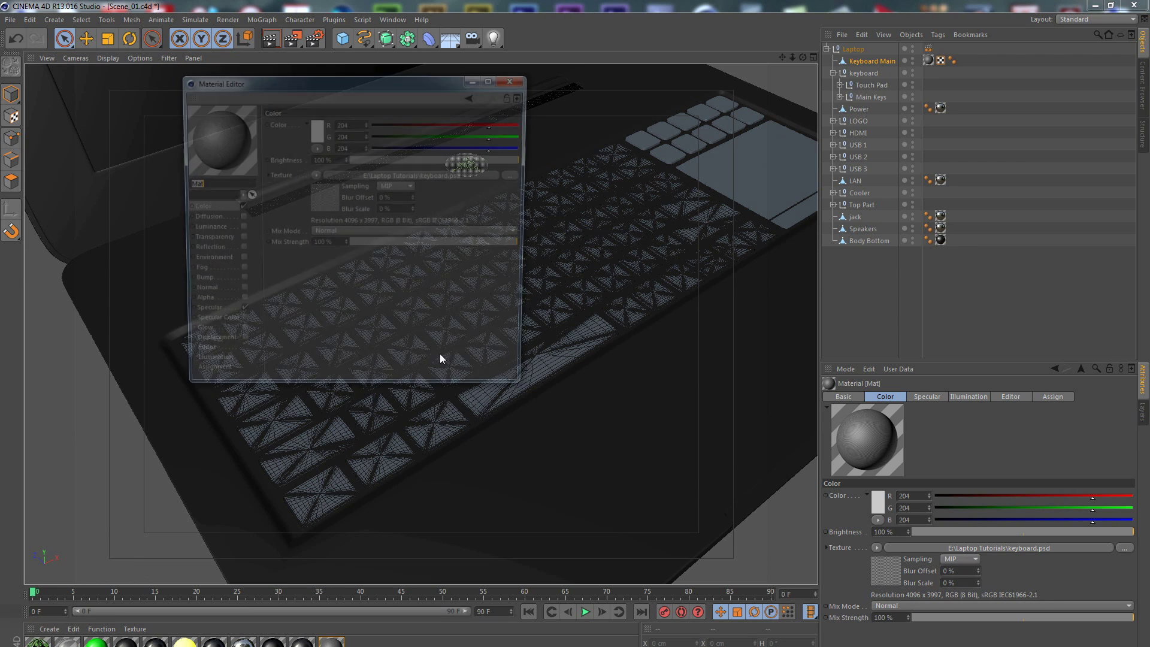
pyautogui.click(421, 178)
pyautogui.click(393, 118)
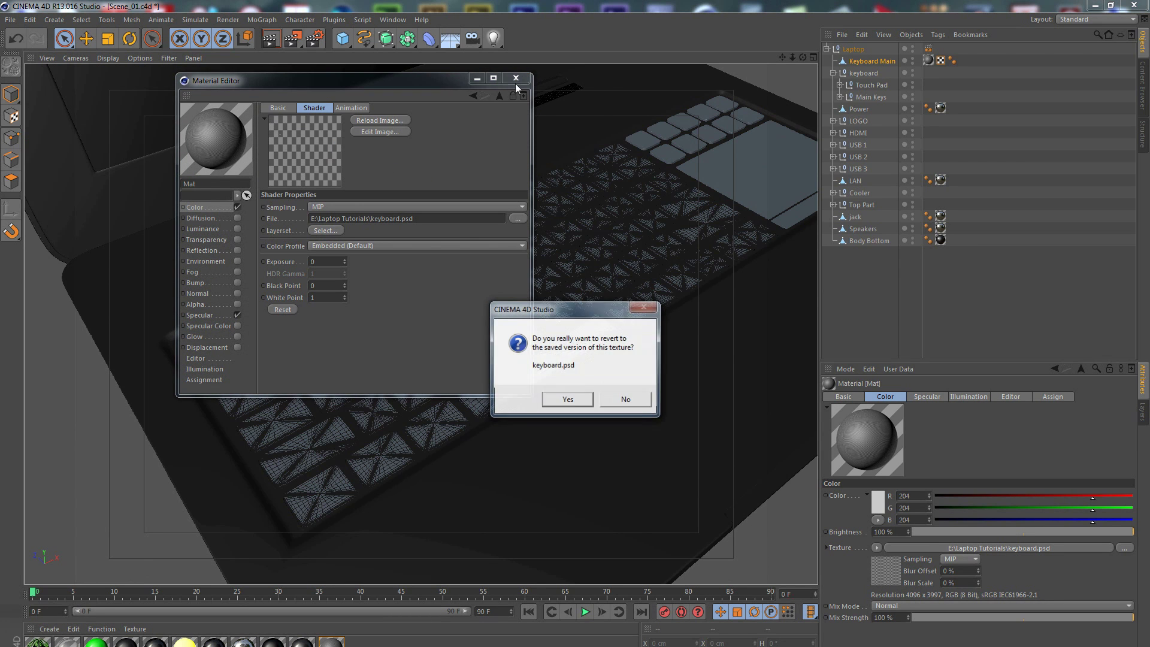
pyautogui.click(566, 395)
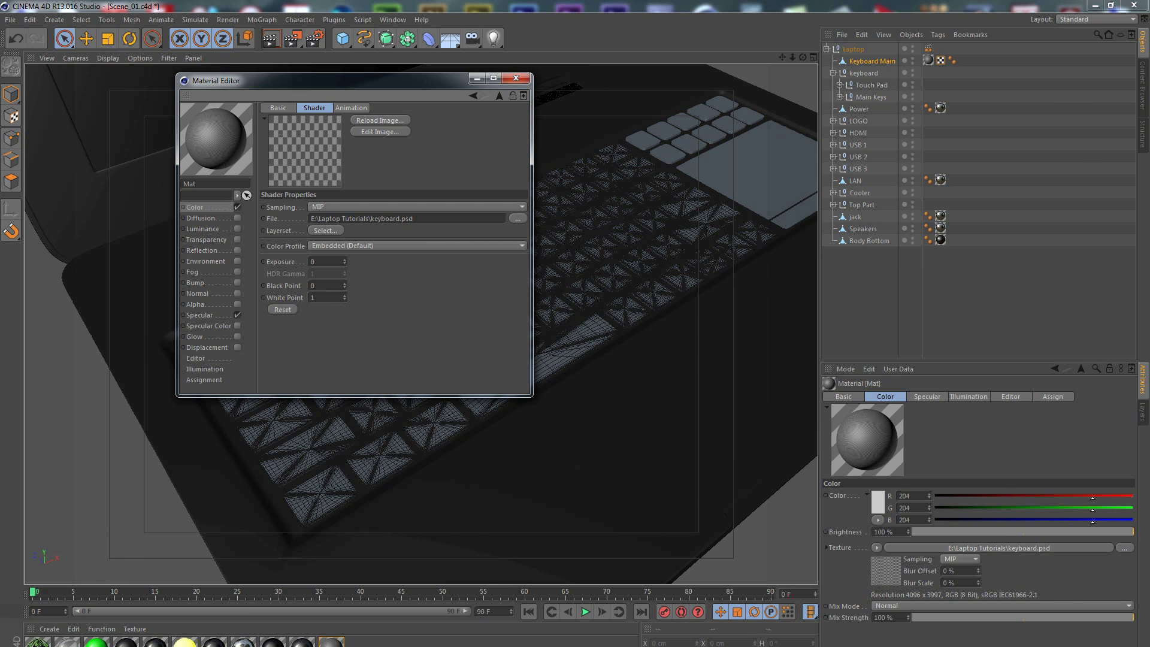
# Save keyboard.psd with its black background in Photoshop and return to Cinema 4D.
pyautogui.click(379, 131)
pyautogui.hotkey('ctrl', 's')
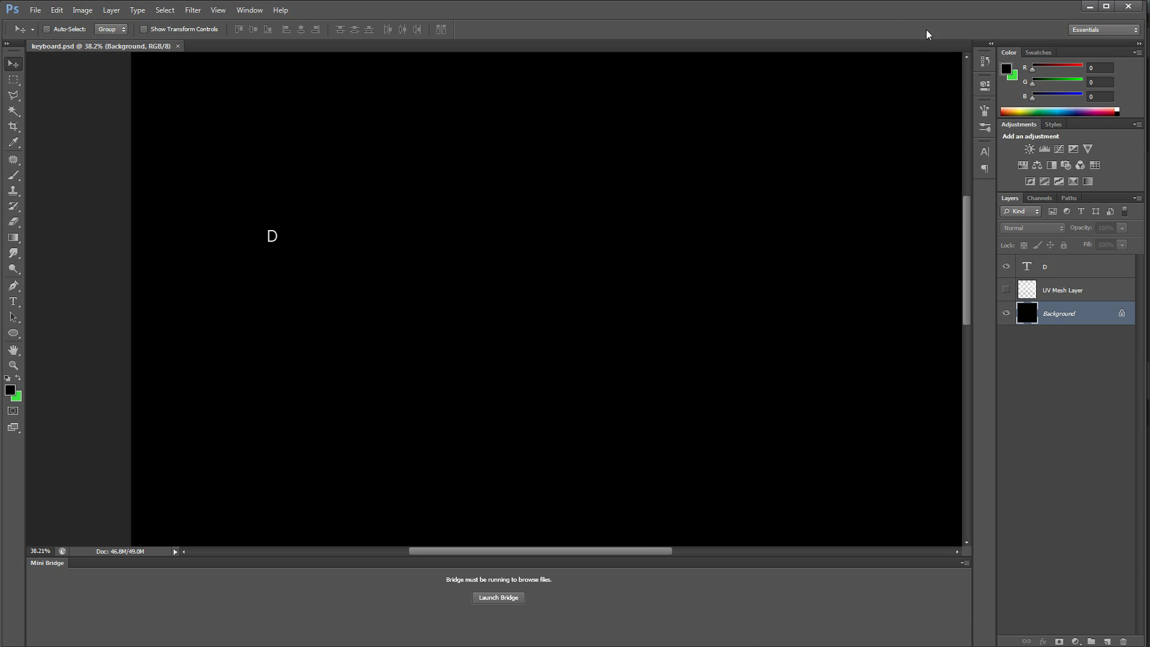
pyautogui.hotkey('alt', 'Tab')
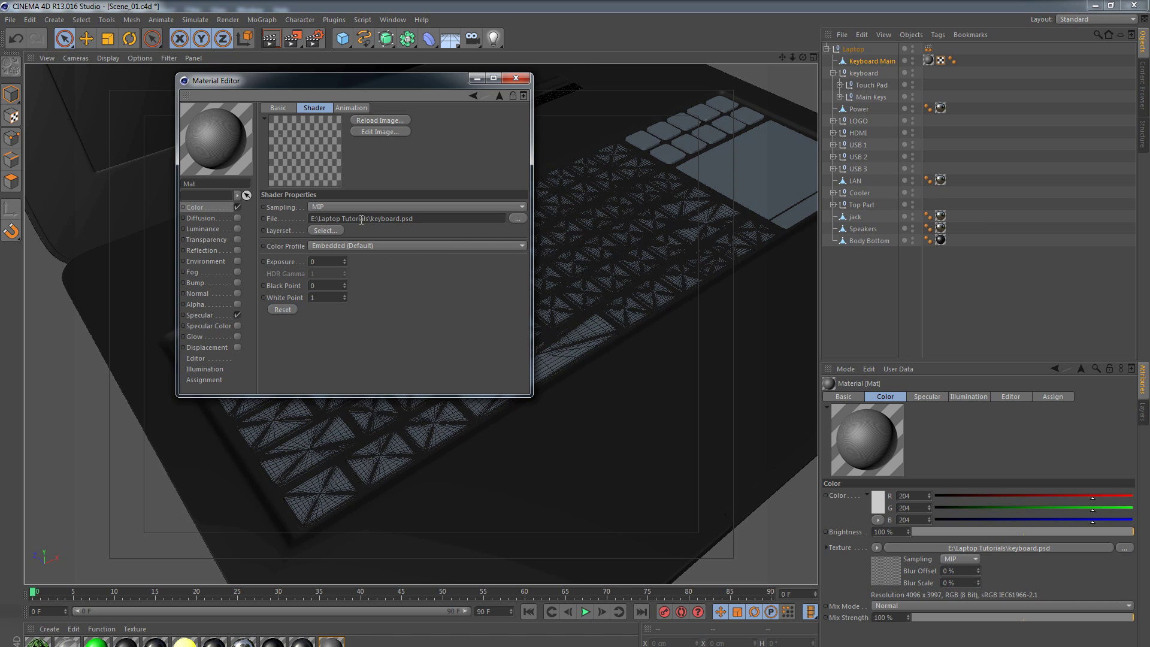
# Reload the black-background version of keyboard.psd, close the Material Editor and render the whole keyboard.
pyautogui.click(382, 122)
pyautogui.click(577, 402)
pyautogui.click(515, 78)
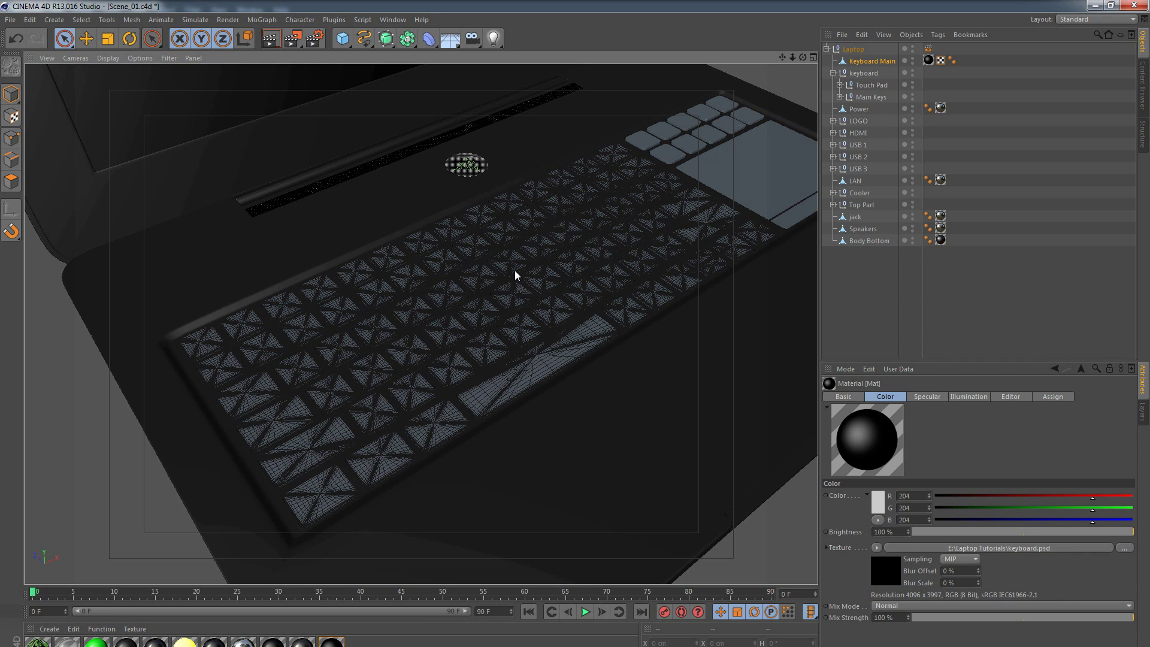
pyautogui.hotkey('ctrl', 'r')
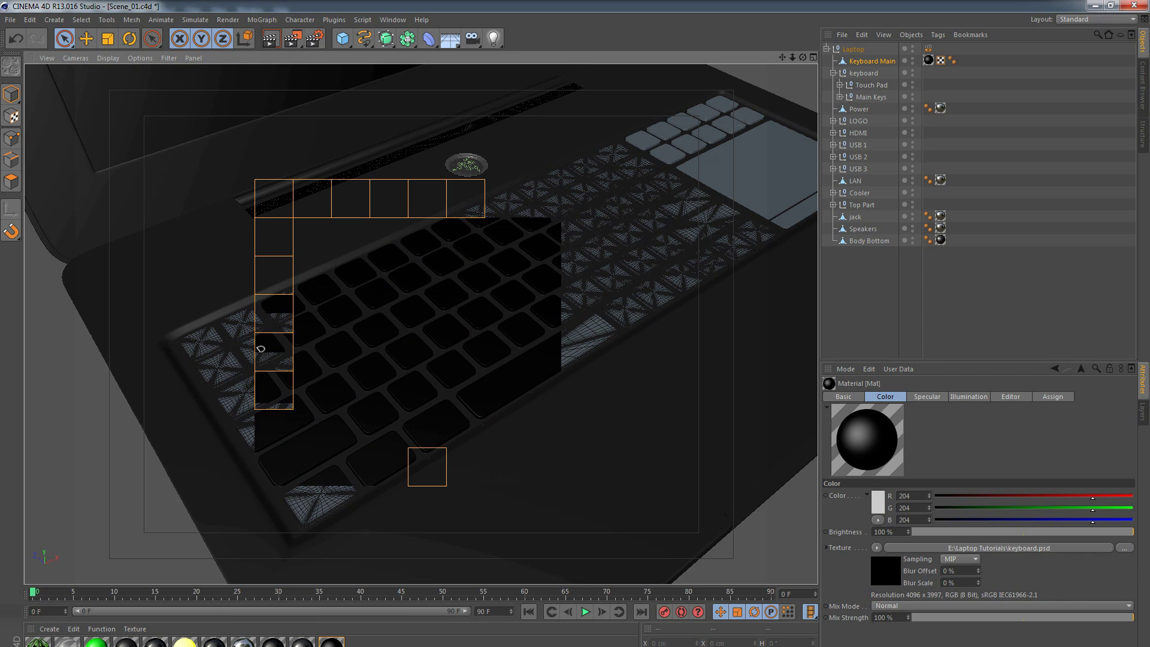
# Enable Reflection on the material Mat with 10% brightness and 10% blurriness, and close the Material Editor.
pyautogui.doubleClick(331, 640)
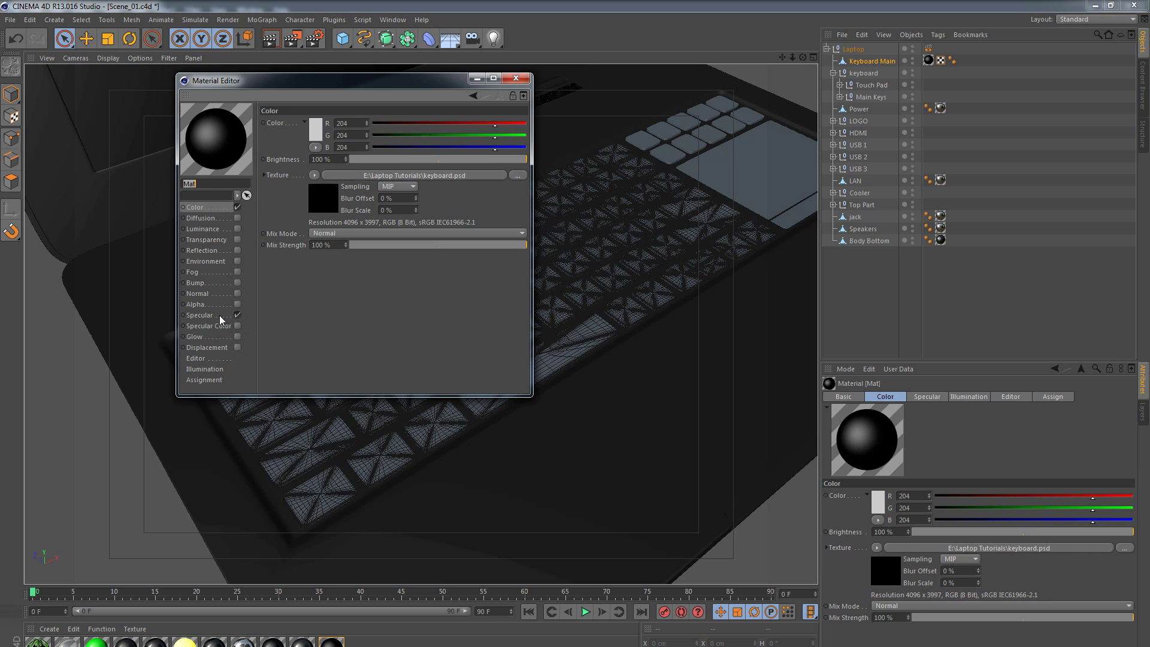
pyautogui.click(220, 316)
pyautogui.click(223, 252)
pyautogui.click(239, 251)
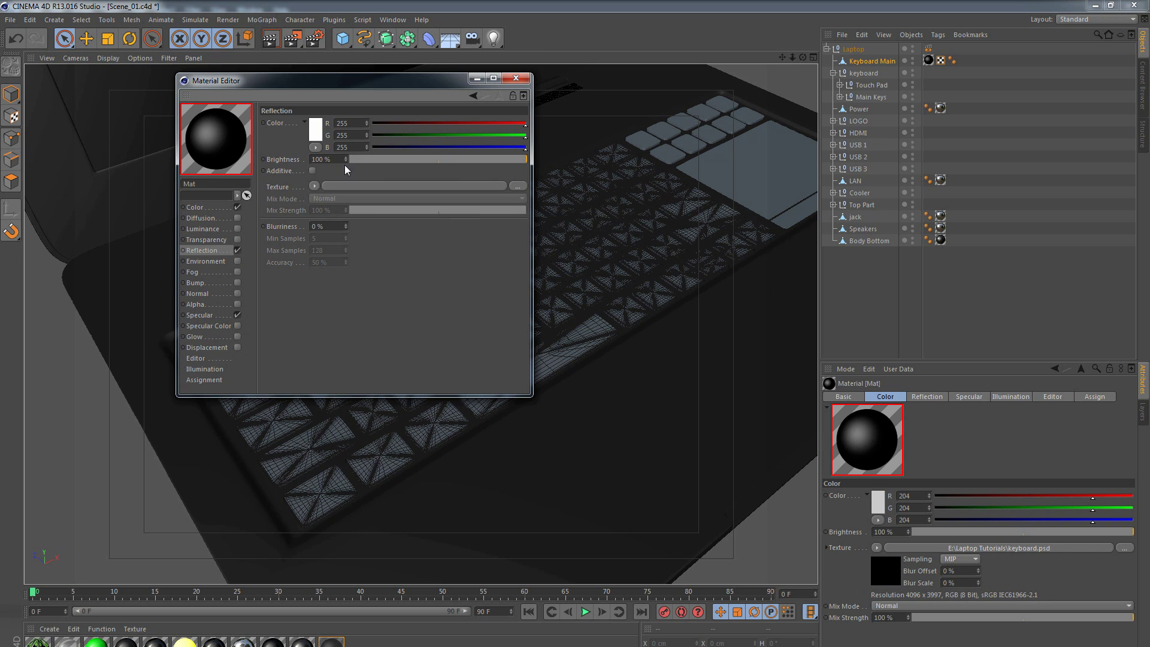
pyautogui.moveTo(333, 160); pyautogui.dragTo(140, 187)
pyautogui.write('10')
pyautogui.press('Return')
pyautogui.moveTo(327, 228); pyautogui.dragTo(213, 236)
pyautogui.write('10')
pyautogui.press('Return')
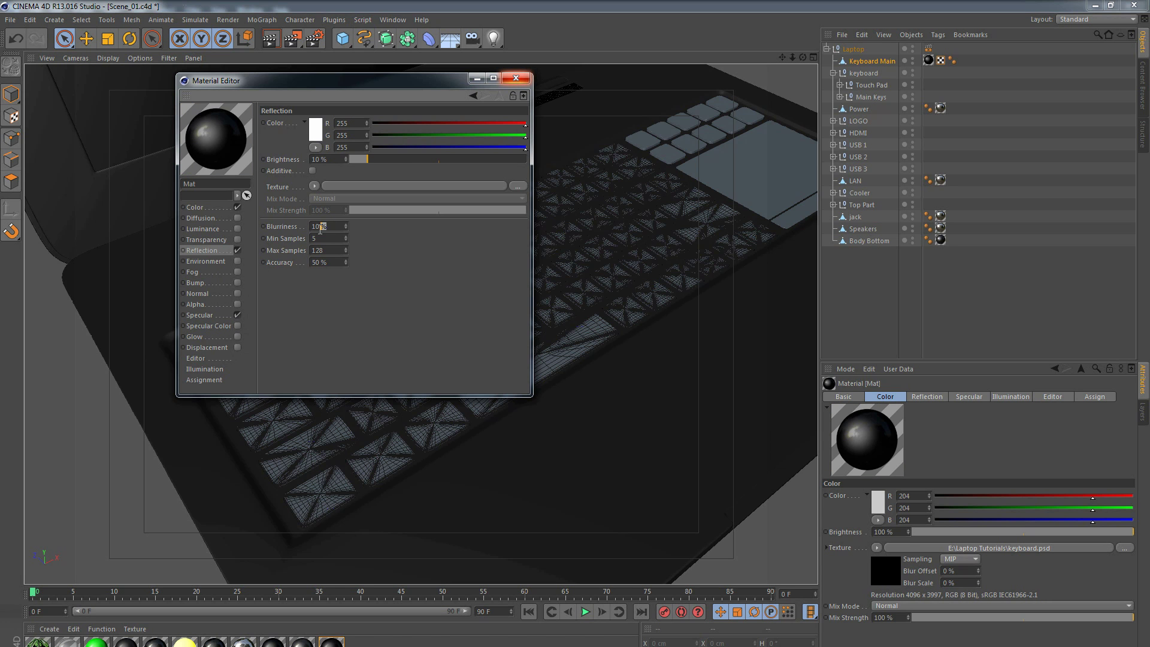
pyautogui.click(516, 78)
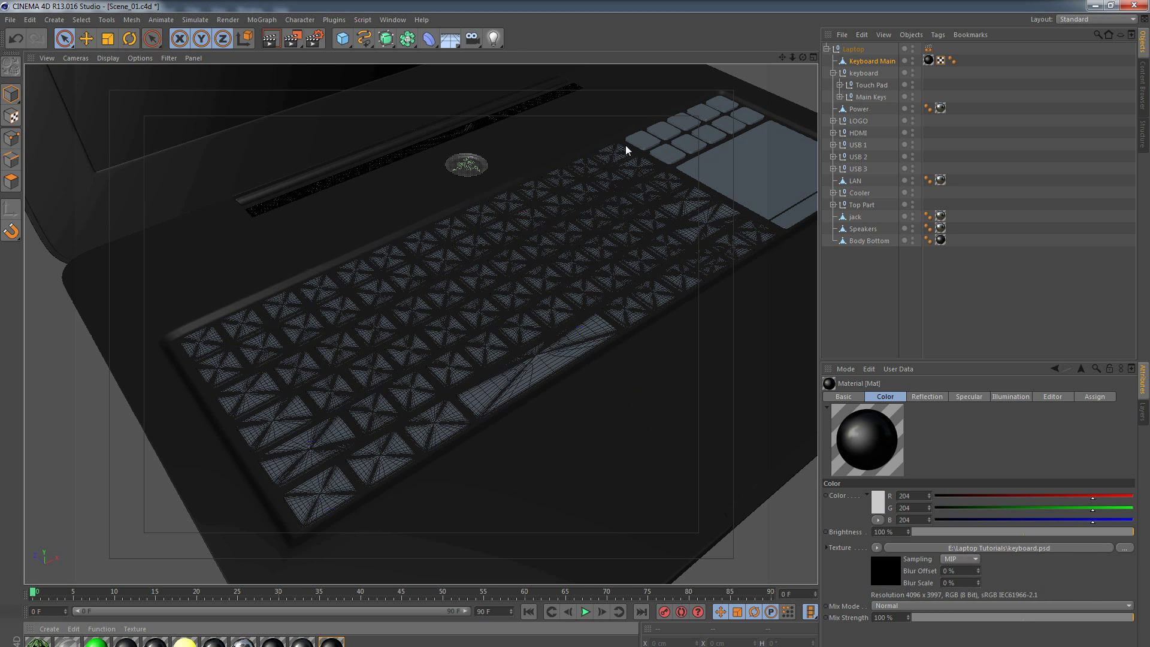
# Bring the whole laptop into view and open the GreyscalegorillaHDRILightKitPro1.5 preset folder in the Content Browser.
pyautogui.keyDown('alt'); pyautogui.moveTo(725, 152); pyautogui.dragTo(512, 186, button='middle'); pyautogui.keyUp('alt')
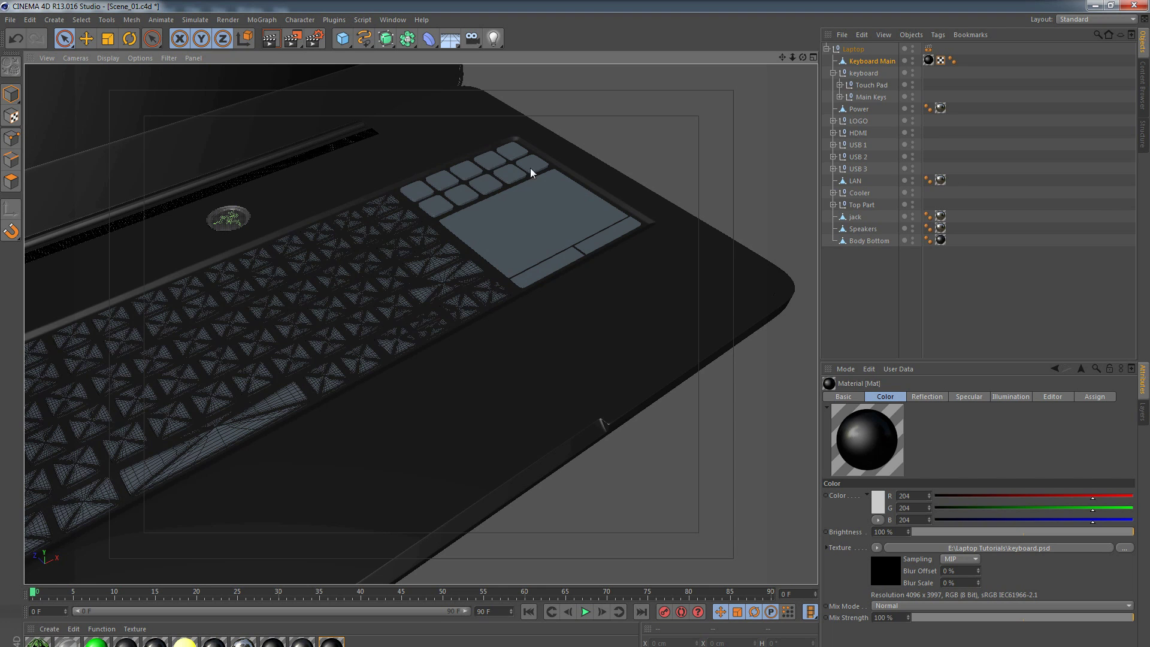
pyautogui.scroll(-3, 593, 278)
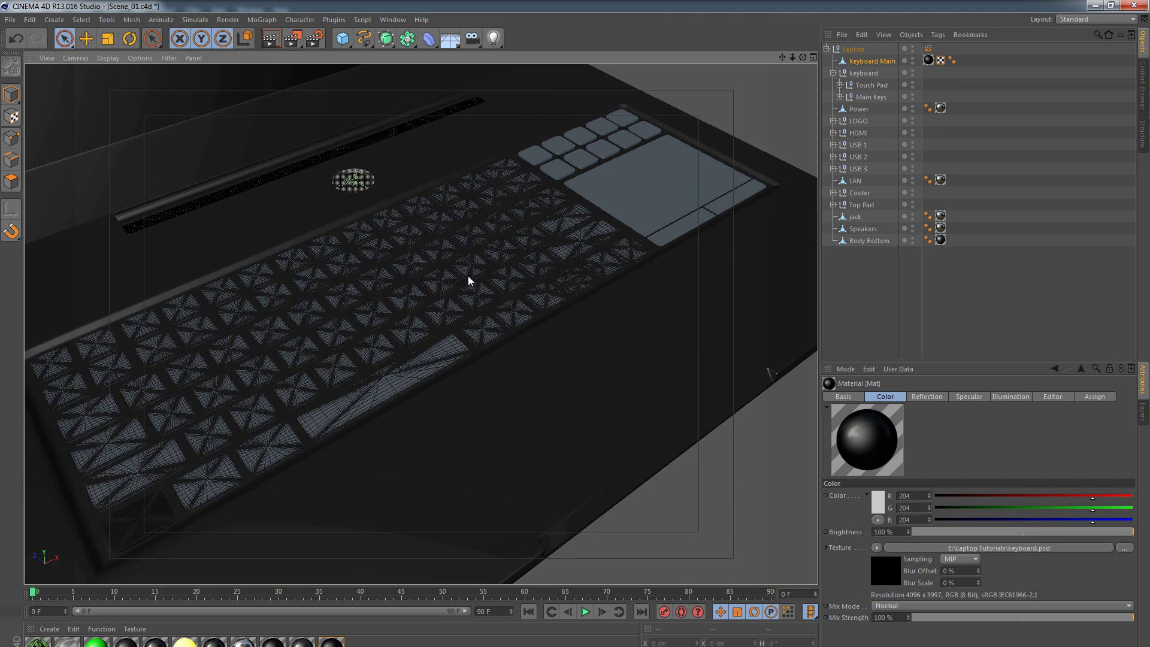
pyautogui.scroll(-2, 470, 277)
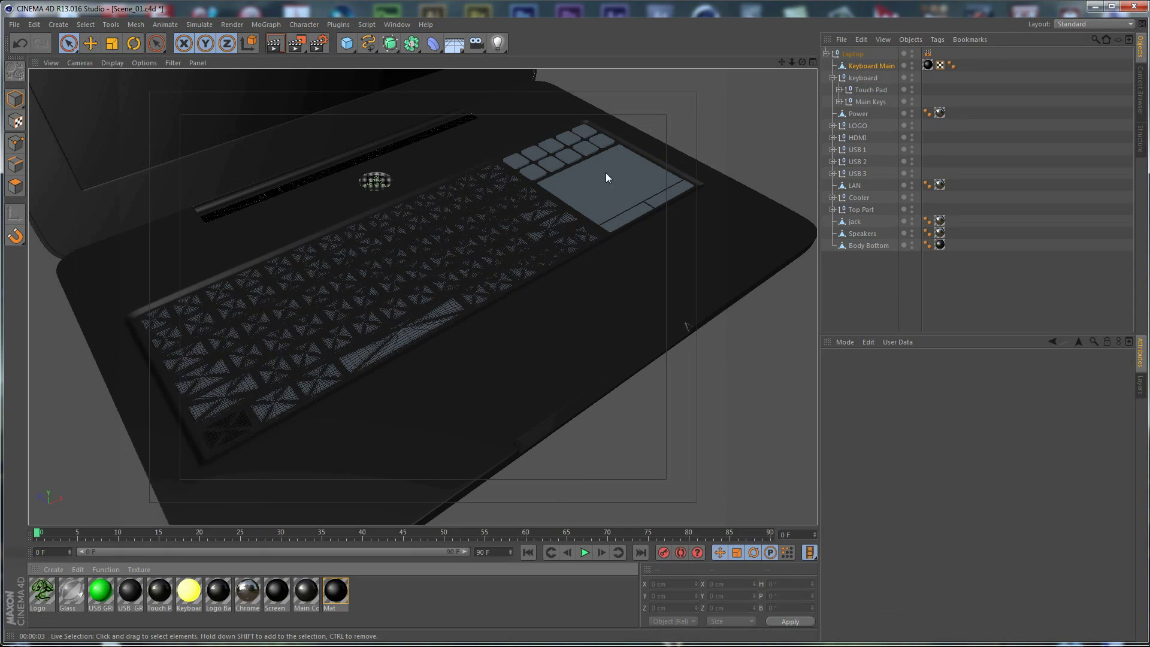
pyautogui.keyDown('alt'); pyautogui.moveTo(602, 390); pyautogui.dragTo(630, 363); pyautogui.keyUp('alt')
pyautogui.scroll(-3, 620, 197)
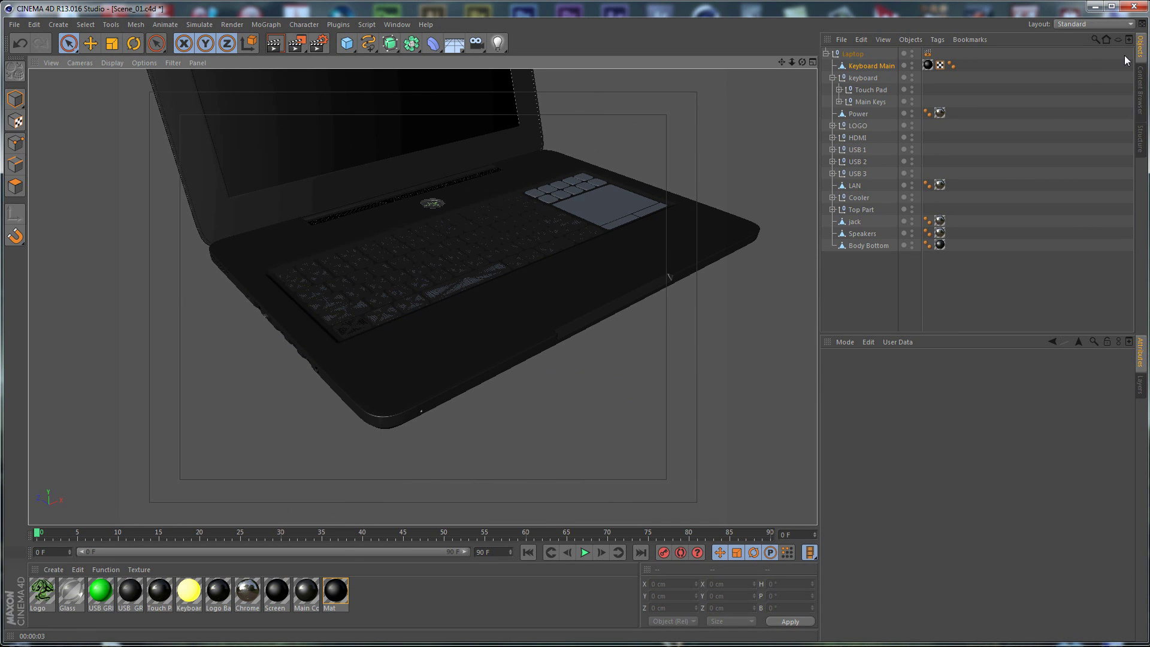
pyautogui.click(1141, 86)
pyautogui.doubleClick(864, 136)
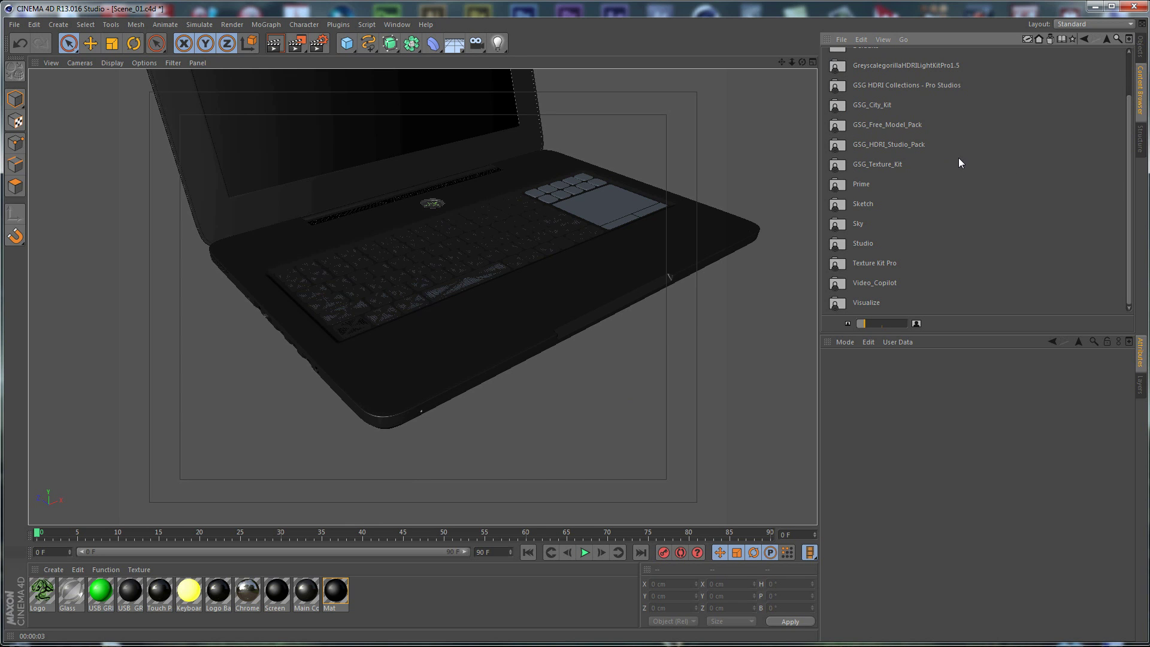
pyautogui.doubleClick(943, 66)
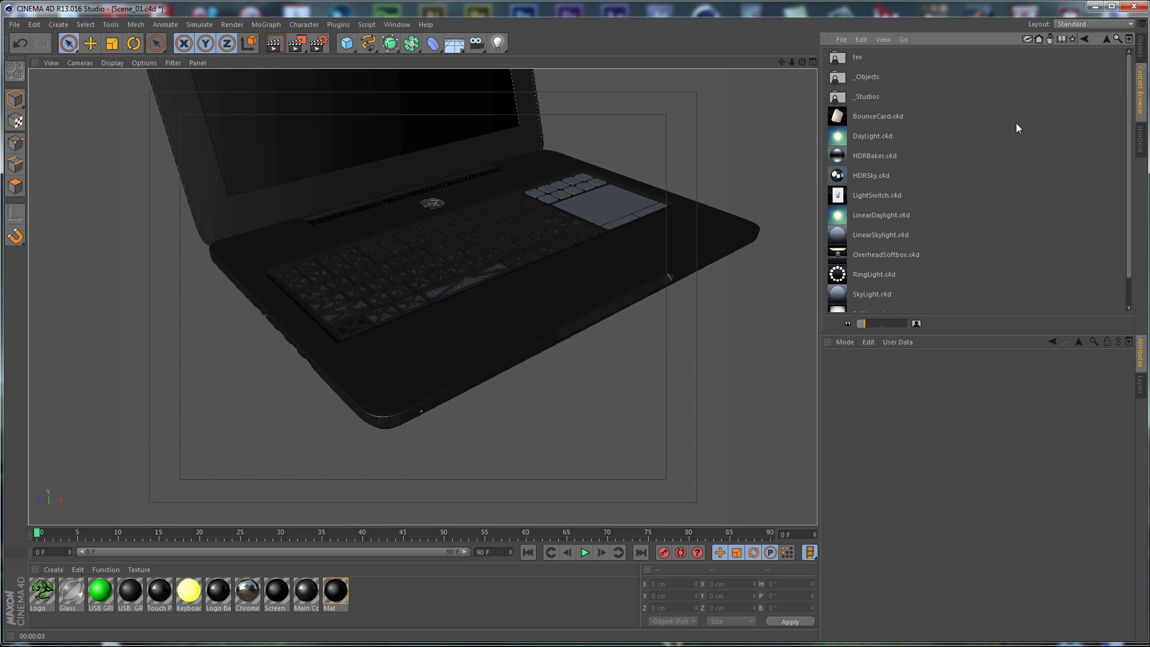
# Apply the Touch Pad material to the large touch pad surface of the laptop.
pyautogui.scroll(5, 534, 242)
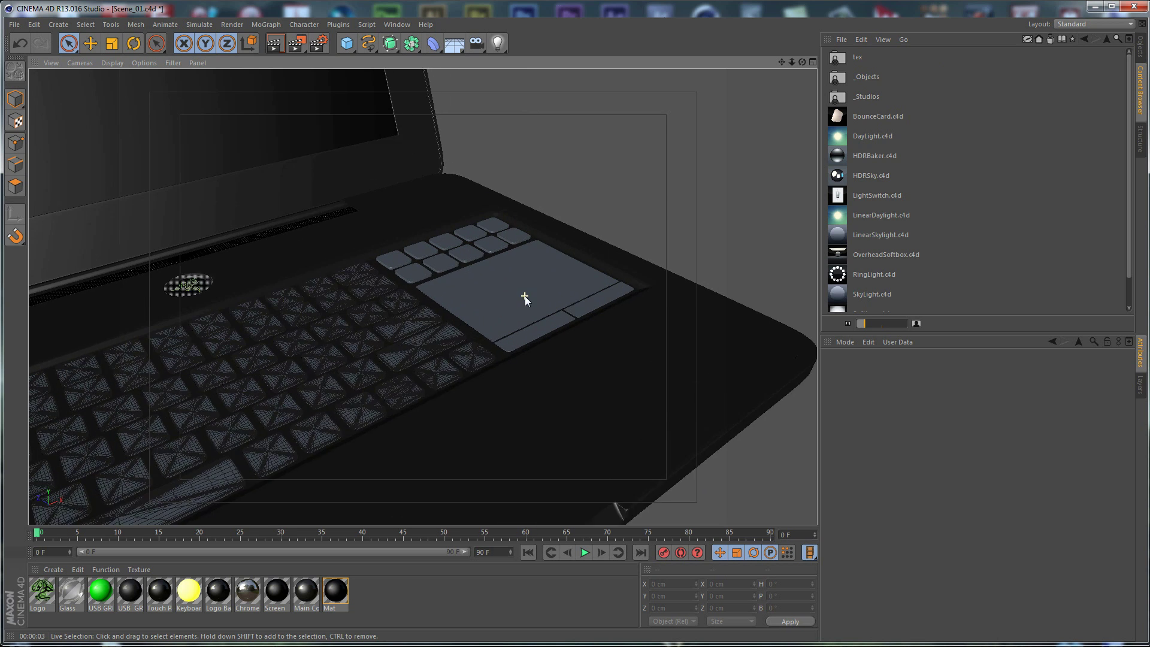
pyautogui.scroll(2, 524, 296)
pyautogui.moveTo(161, 592); pyautogui.dragTo(447, 304)
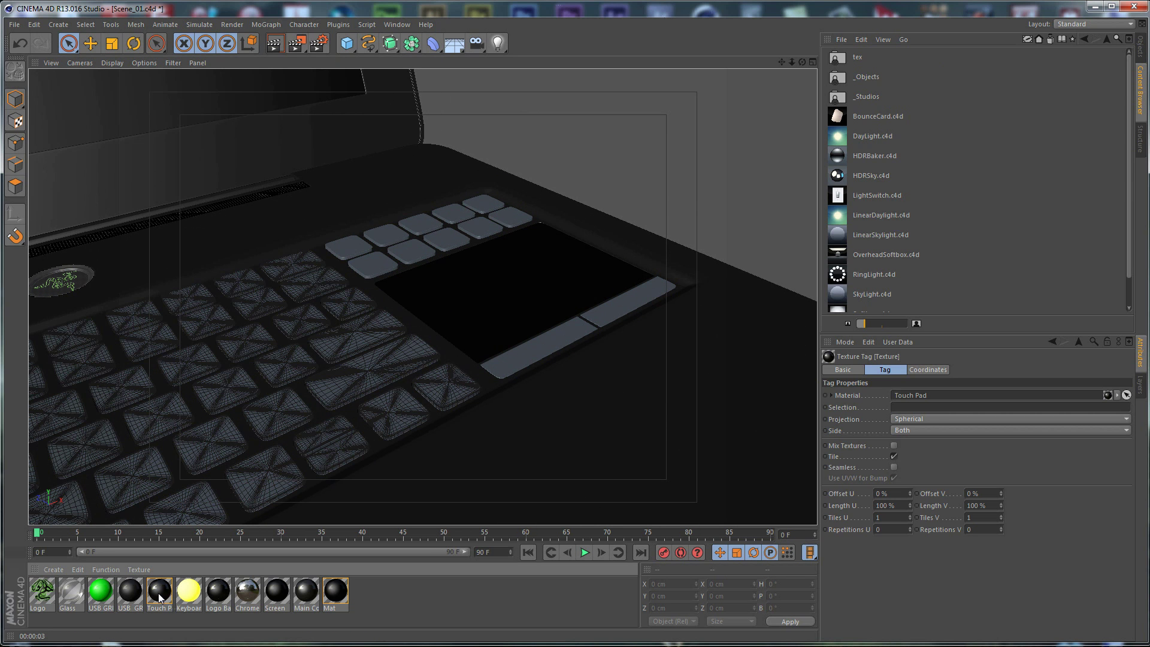
# Apply the Touch Pad material to the two touch pad buttons and all the small keys beside the pad.
pyautogui.moveTo(544, 345); pyautogui.dragTo(546, 348)
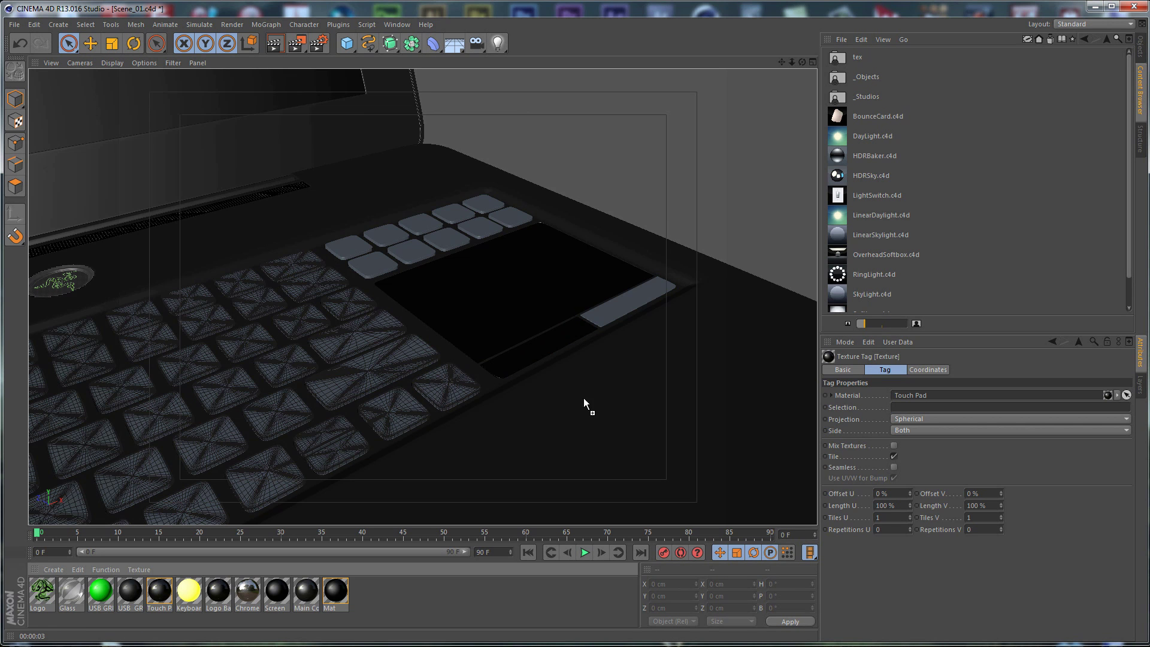
pyautogui.moveTo(160, 594); pyautogui.dragTo(179, 574)
pyautogui.moveTo(397, 225); pyautogui.dragTo(425, 223)
pyautogui.moveTo(159, 591); pyautogui.dragTo(174, 577)
pyautogui.moveTo(495, 219); pyautogui.dragTo(457, 214)
pyautogui.moveTo(161, 598); pyautogui.dragTo(514, 218)
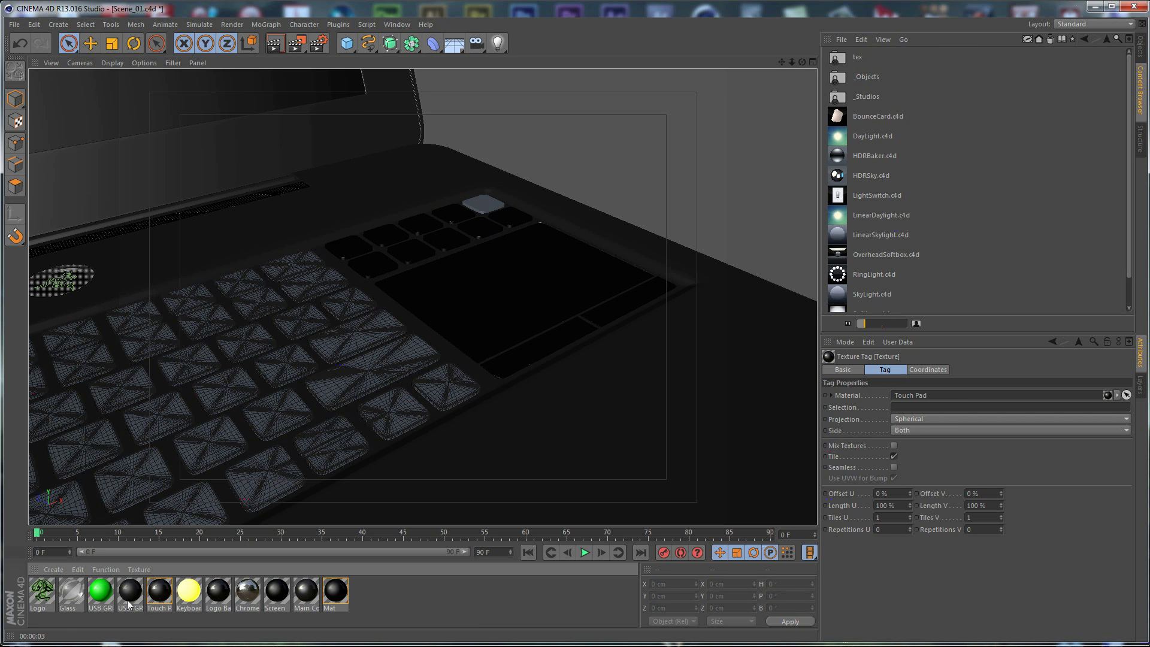
pyautogui.moveTo(160, 596); pyautogui.dragTo(478, 207)
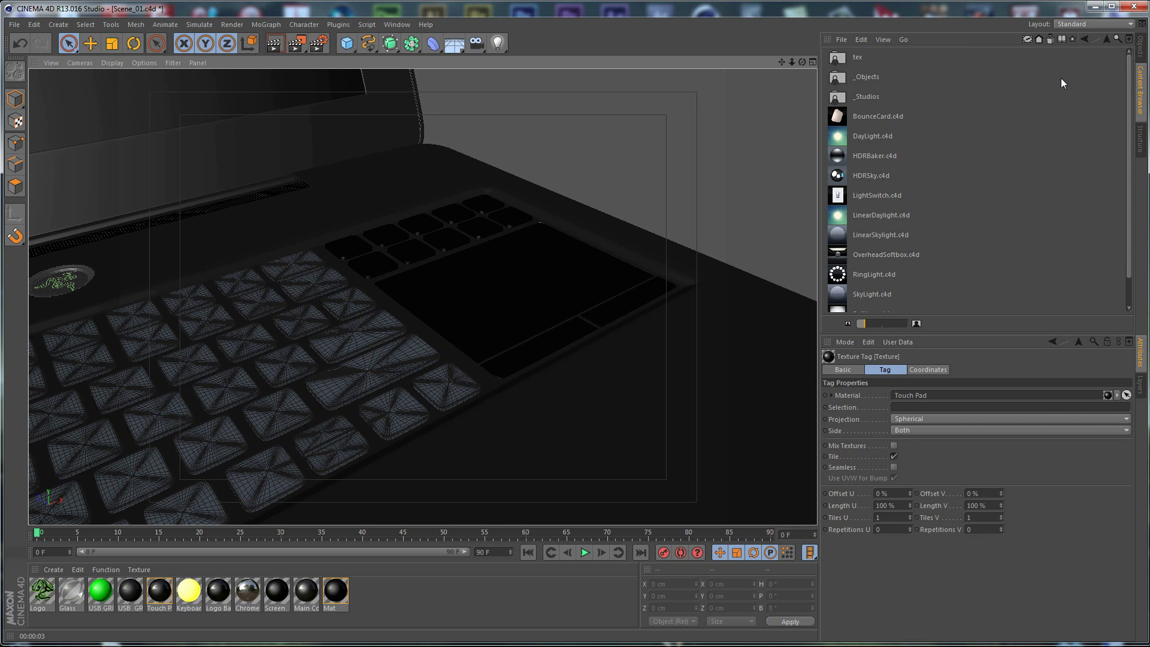
# Add the OverheadSoftbox.c4d light preset to the scene.
pyautogui.doubleClick(883, 255)
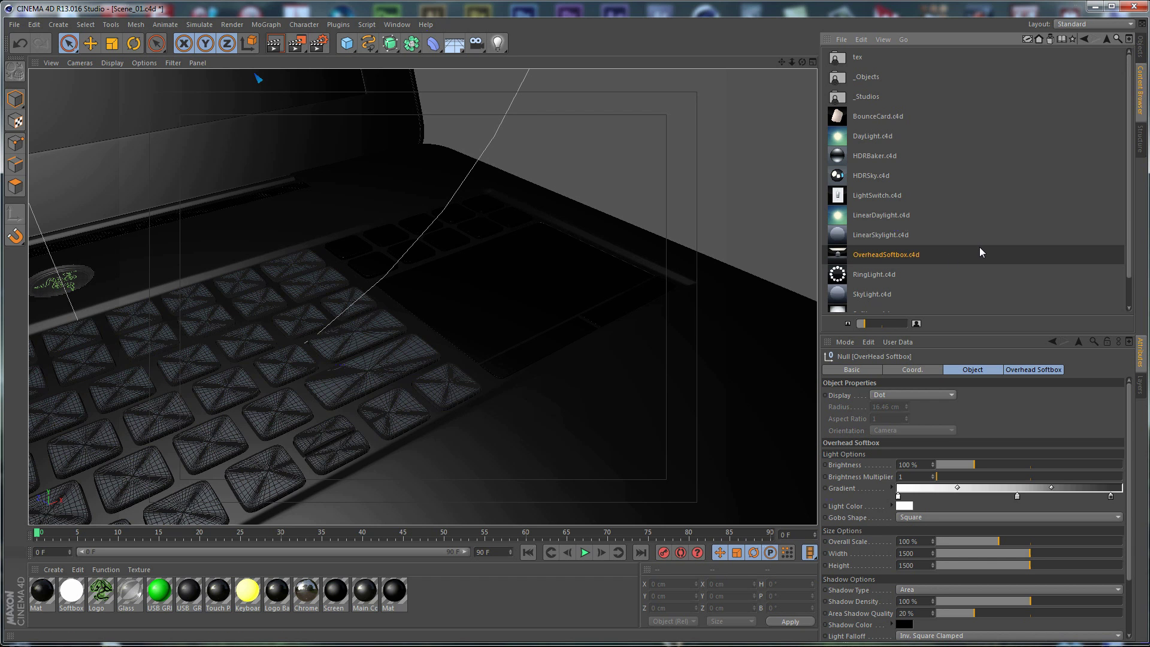
pyautogui.scroll(-2, 982, 250)
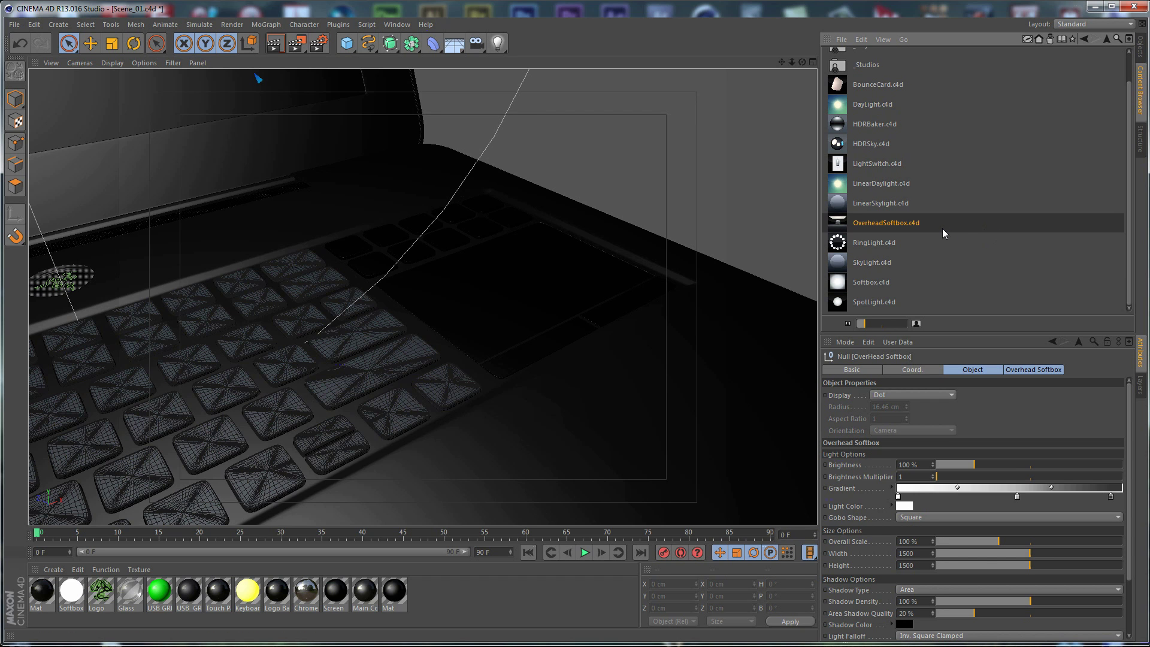
pyautogui.scroll(2, 942, 228)
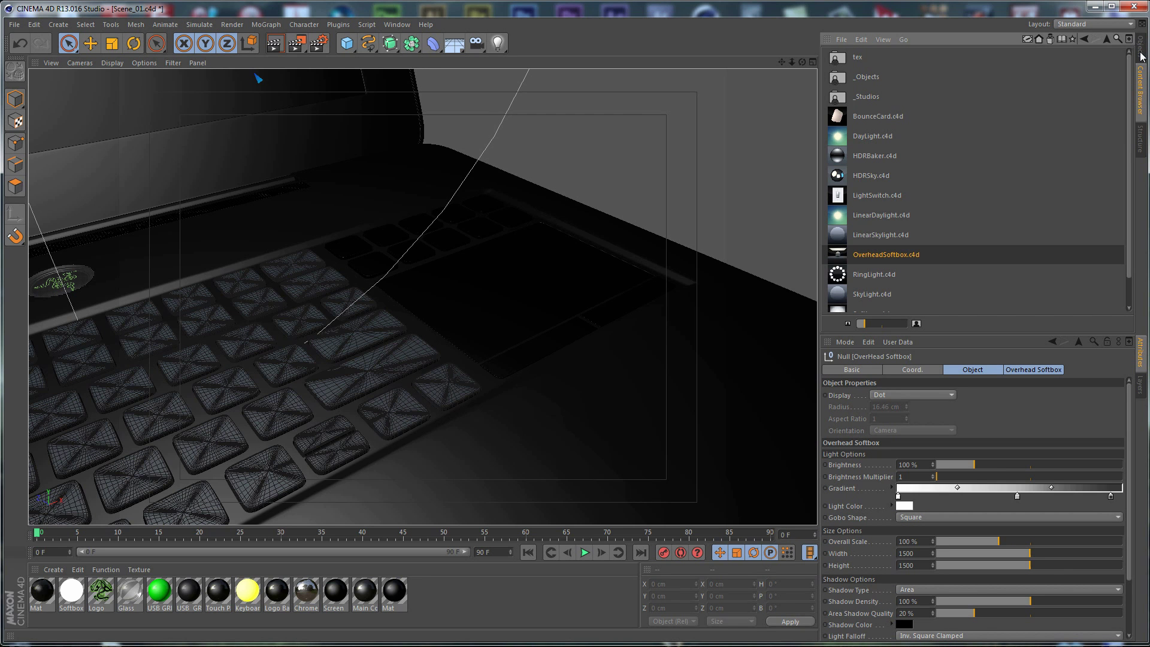
# Add SeamlessFloor.c4d from the GSG_HDRI_Studio_Pack preset folder to the scene.
pyautogui.click(1106, 39)
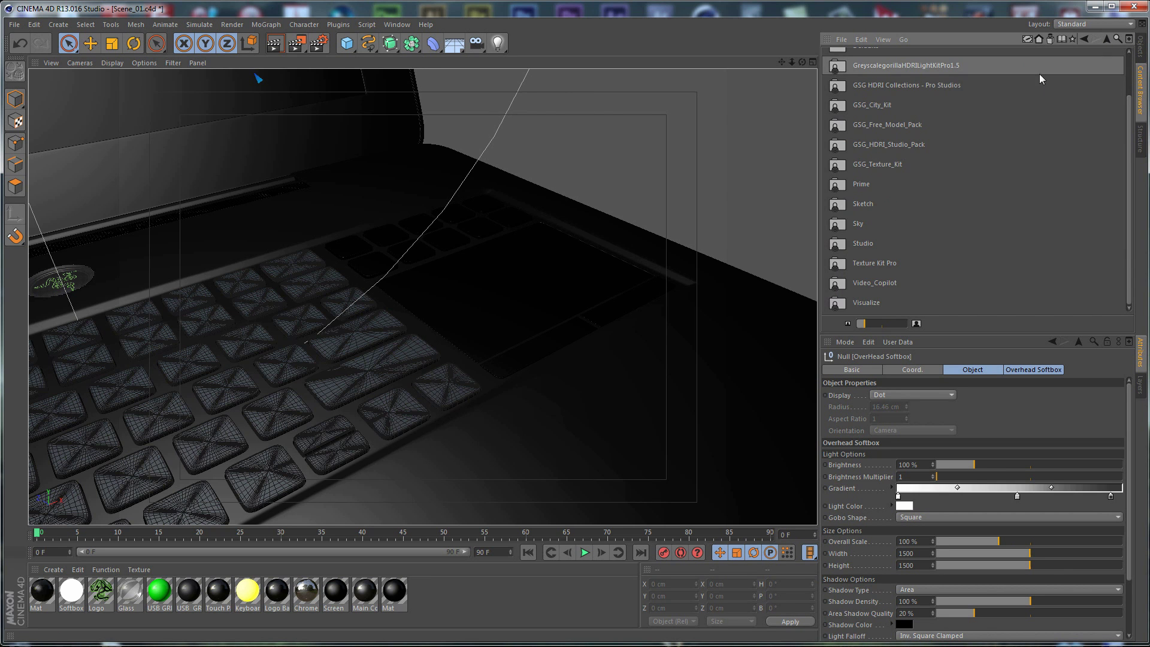
pyautogui.click(887, 149)
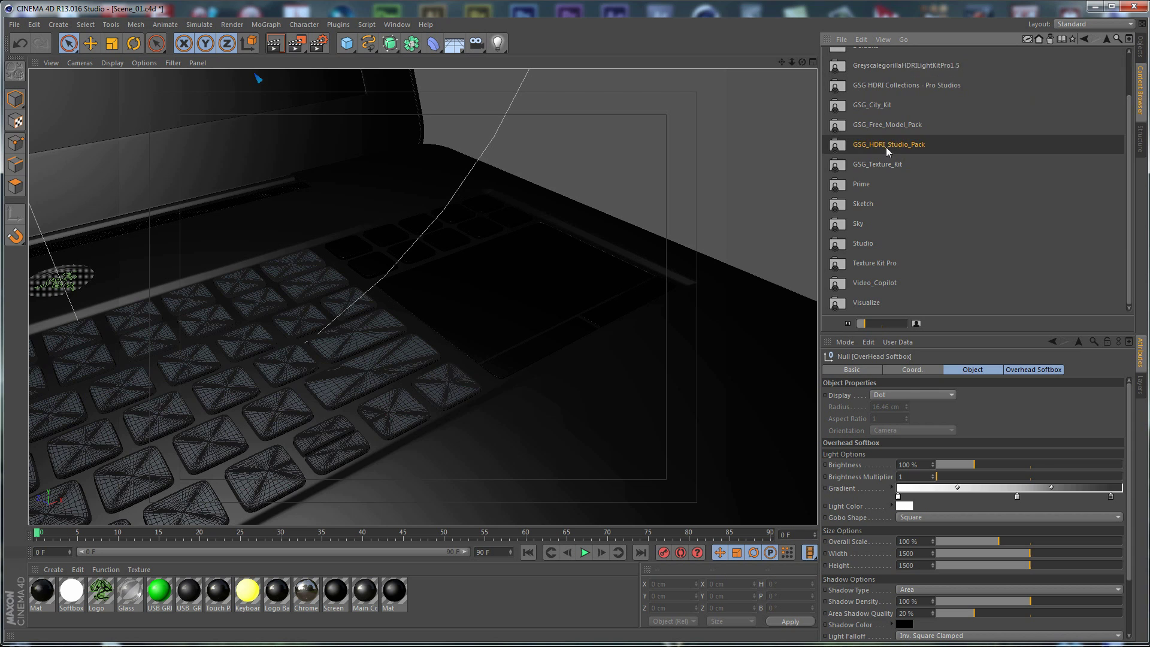
pyautogui.doubleClick(887, 149)
pyautogui.doubleClick(880, 236)
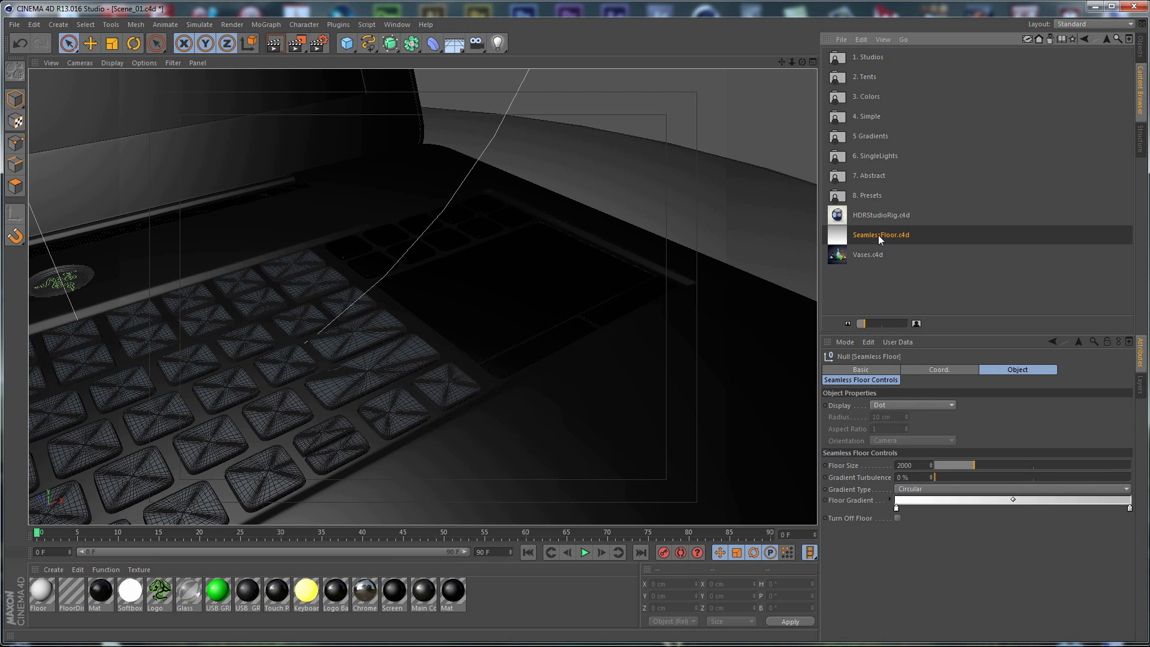
# Raise the Laptop group by setting its Y position to 50 cm and fine-tuning it to 48 cm.
pyautogui.click(1146, 46)
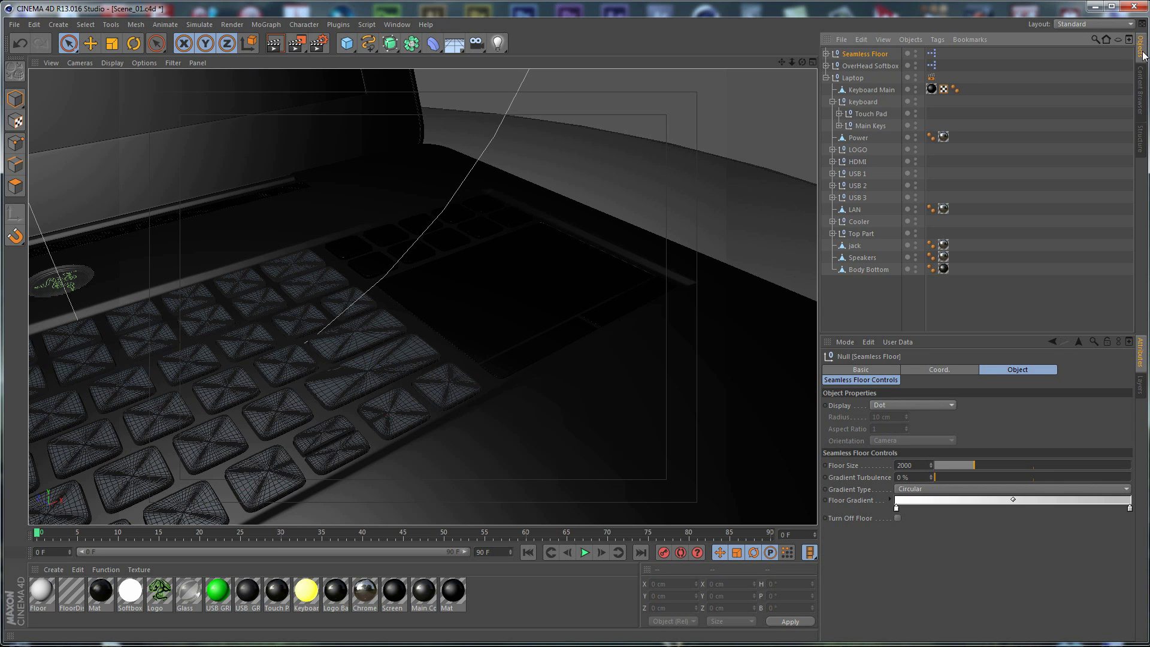
pyautogui.scroll(-6, 714, 119)
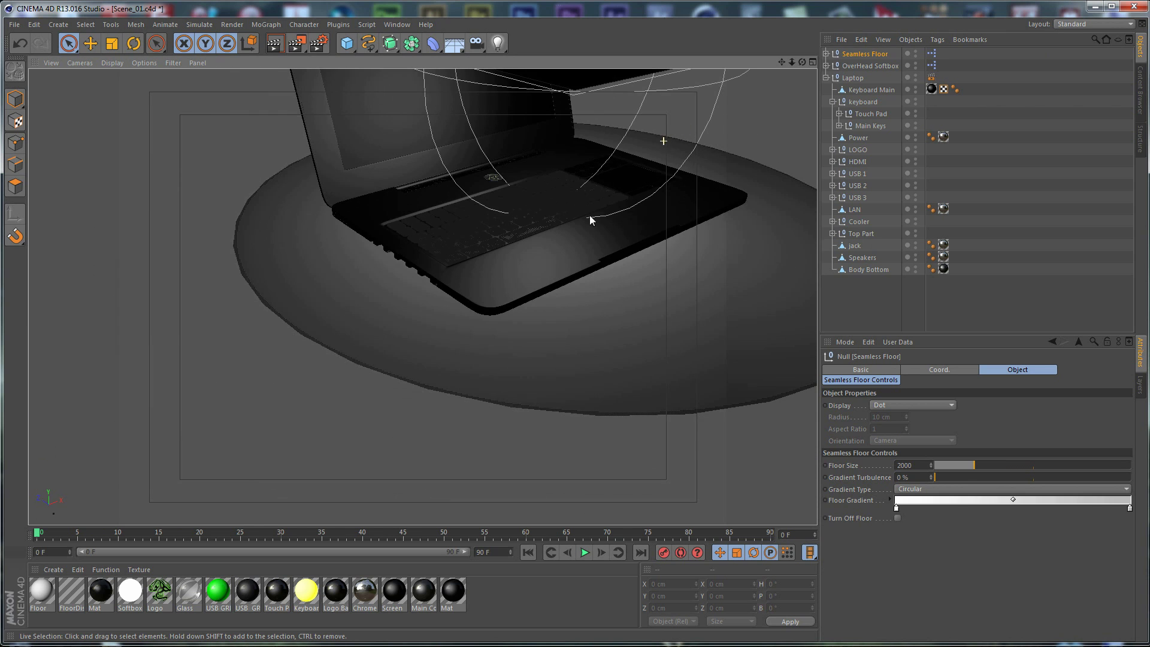
pyautogui.keyDown('alt'); pyautogui.moveTo(589, 214); pyautogui.dragTo(620, 235); pyautogui.keyUp('alt')
pyautogui.click(853, 78)
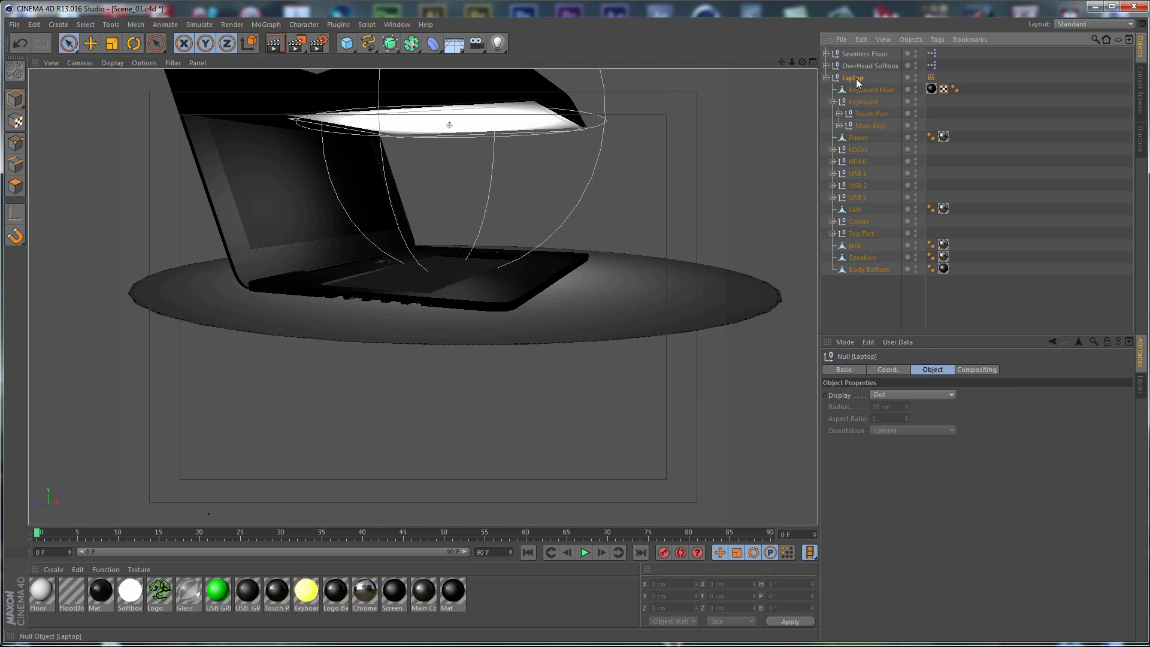
pyautogui.click(885, 370)
pyautogui.doubleClick(878, 407)
pyautogui.write('50')
pyautogui.press('Return')
pyautogui.keyDown('alt'); pyautogui.moveTo(473, 462); pyautogui.dragTo(476, 359); pyautogui.keyUp('alt')
pyautogui.doubleClick(864, 407)
pyautogui.write('49')
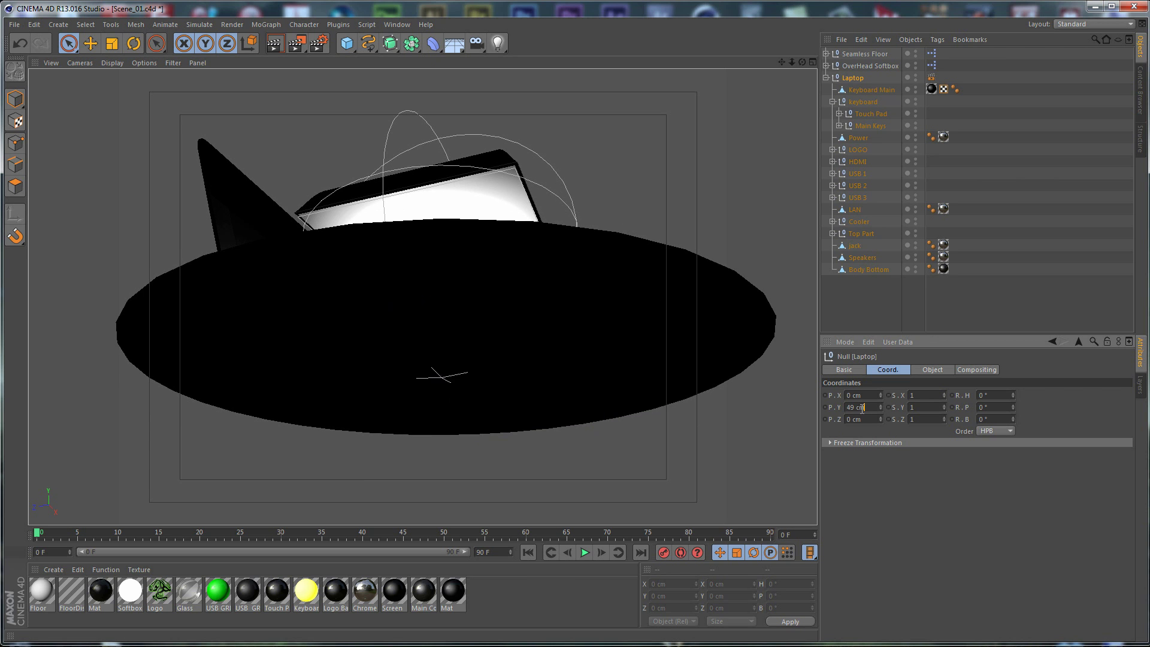
pyautogui.press('BackSpace')
pyautogui.write('8')
pyautogui.press('Return')
# Try lowering the Laptop group to a Y position of 11 cm and restore it to 48 cm.
pyautogui.keyDown('alt'); pyautogui.moveTo(614, 328); pyautogui.dragTo(580, 317); pyautogui.keyUp('alt')
pyautogui.click(881, 404)
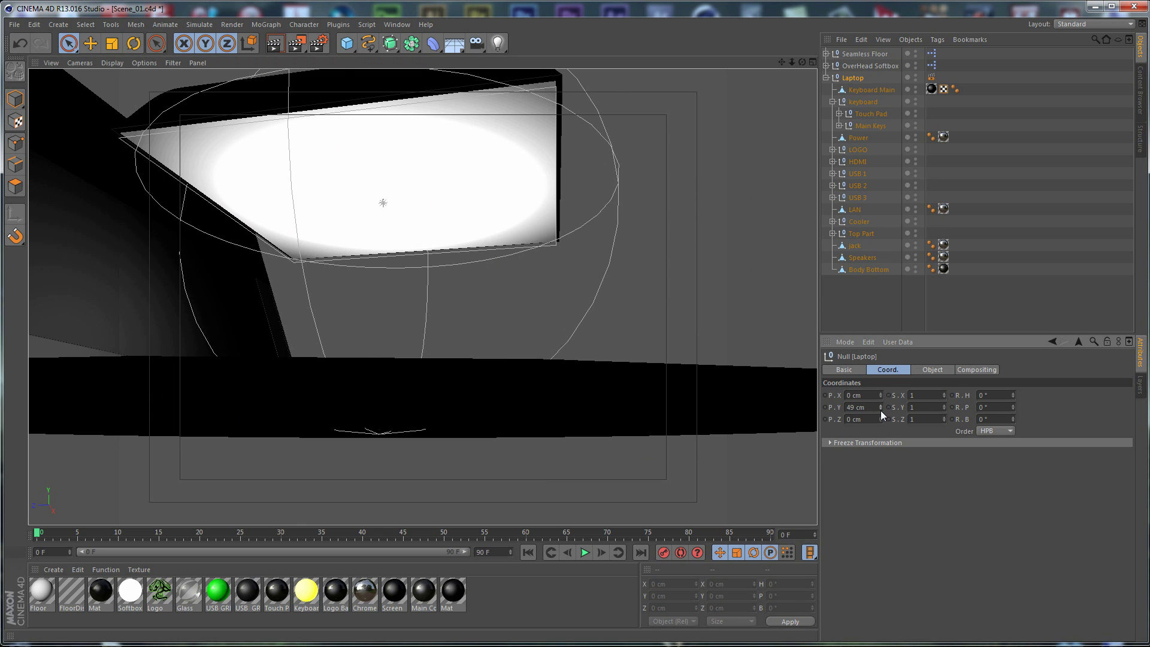
pyautogui.moveTo(881, 408); pyautogui.dragTo(880, 409)
pyautogui.keyDown('alt'); pyautogui.moveTo(605, 407); pyautogui.dragTo(544, 384); pyautogui.keyUp('alt')
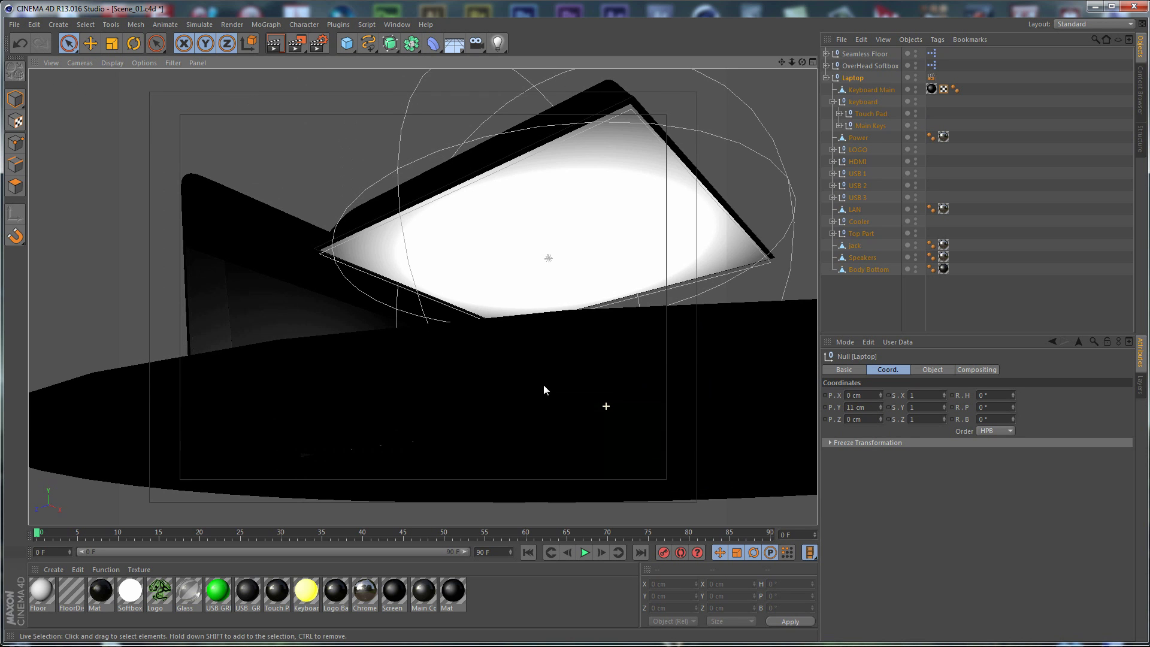
pyautogui.click(854, 82)
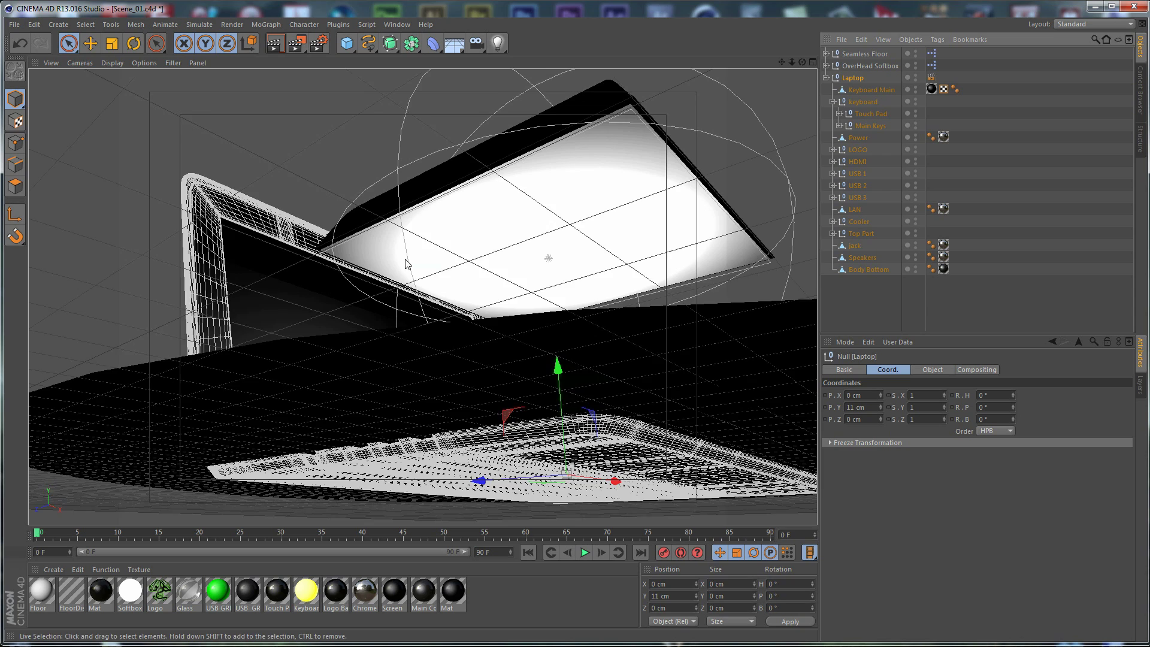
pyautogui.doubleClick(868, 408)
pyautogui.write('48')
pyautogui.press('Return')
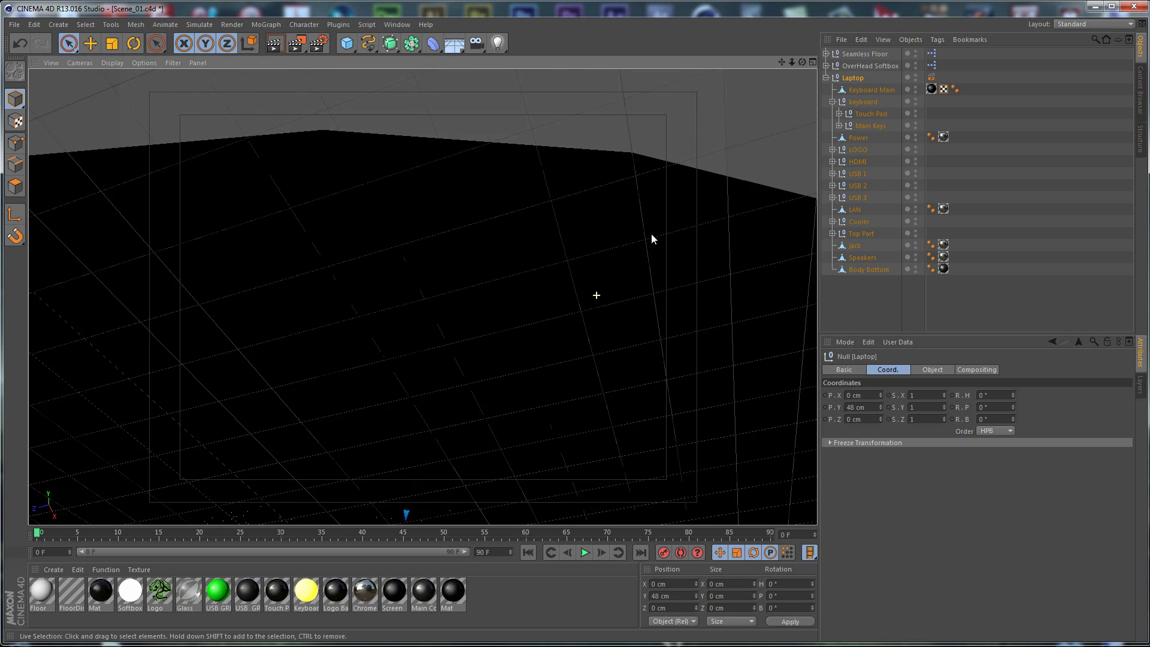
# Try Y positions of 49 cm and 48.5 cm for the Laptop group and return it to 48 cm.
pyautogui.doubleClick(863, 408)
pyautogui.write('49')
pyautogui.press('Return')
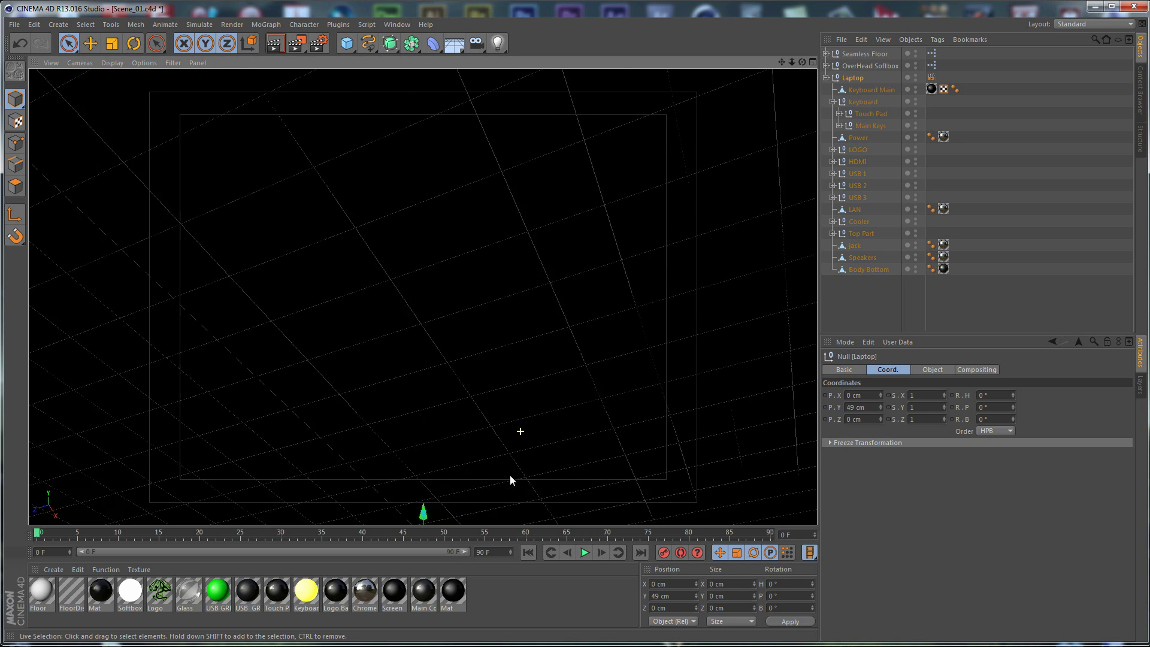
pyautogui.doubleClick(868, 408)
pyautogui.write('4')
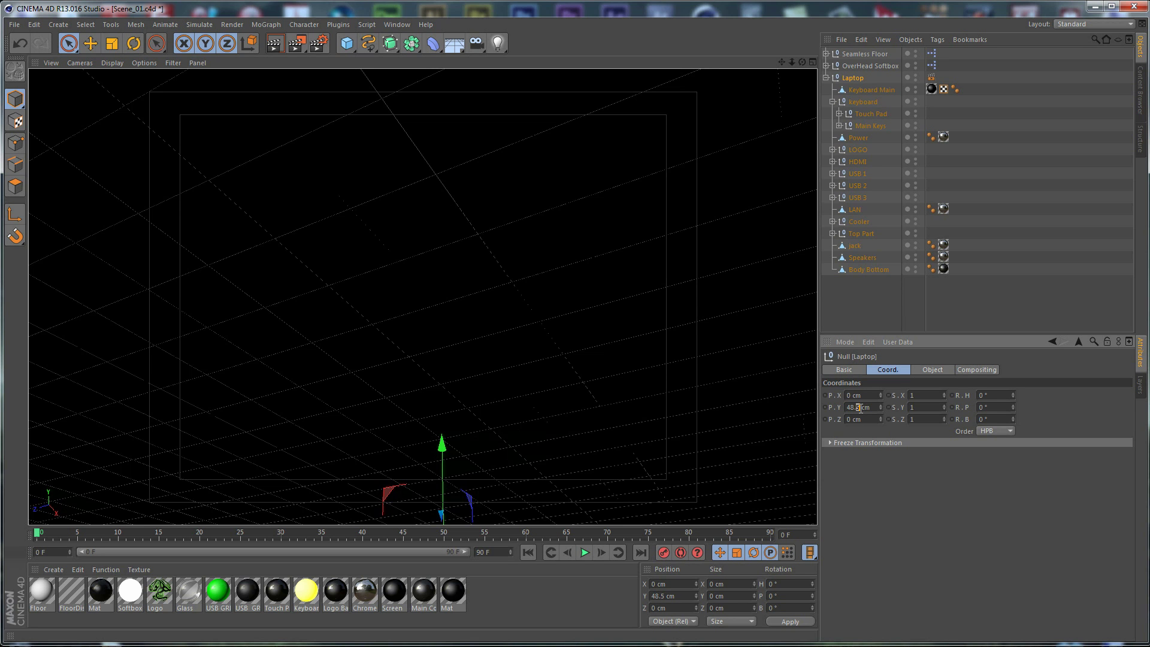
pyautogui.doubleClick(857, 407)
pyautogui.write('48')
pyautogui.press('Return')
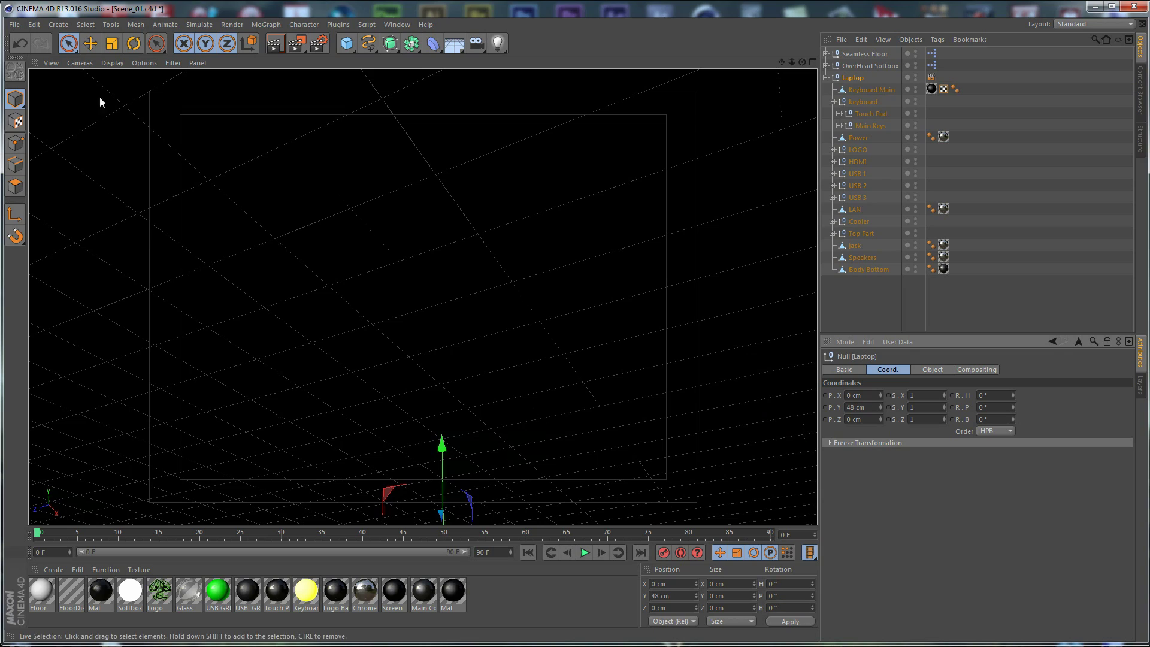
pyautogui.keyDown('alt'); pyautogui.moveTo(402, 262); pyautogui.dragTo(967, 321); pyautogui.keyUp('alt')
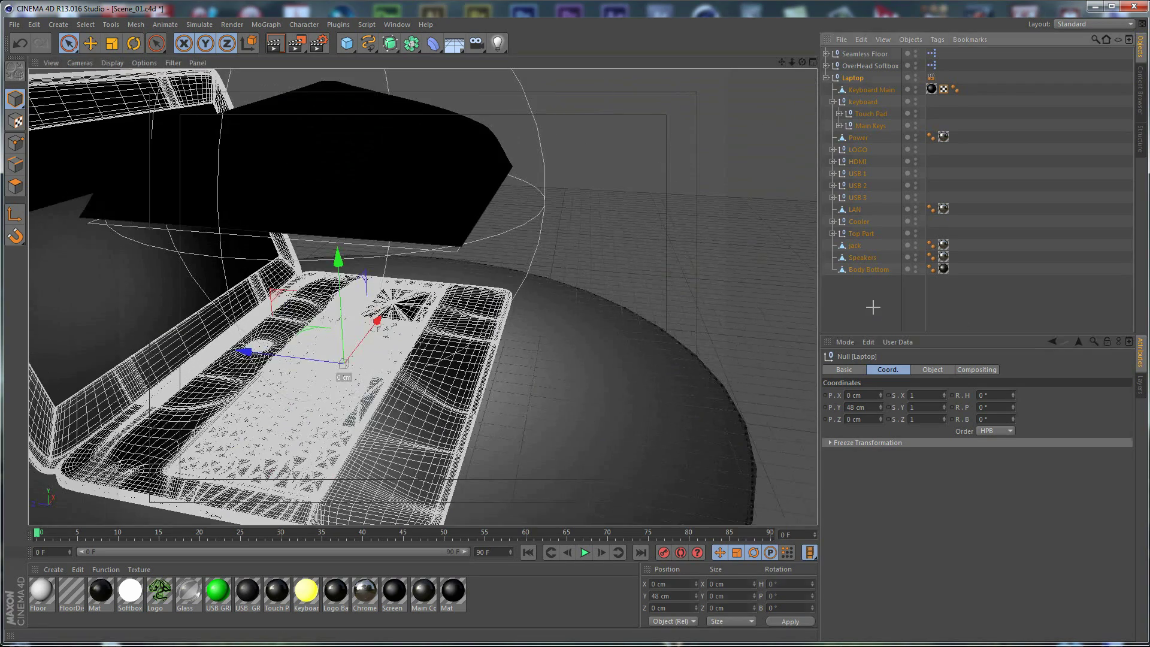
# Collapse the Laptop group and move Seamless Floor below it in the object list.
pyautogui.click(811, 70)
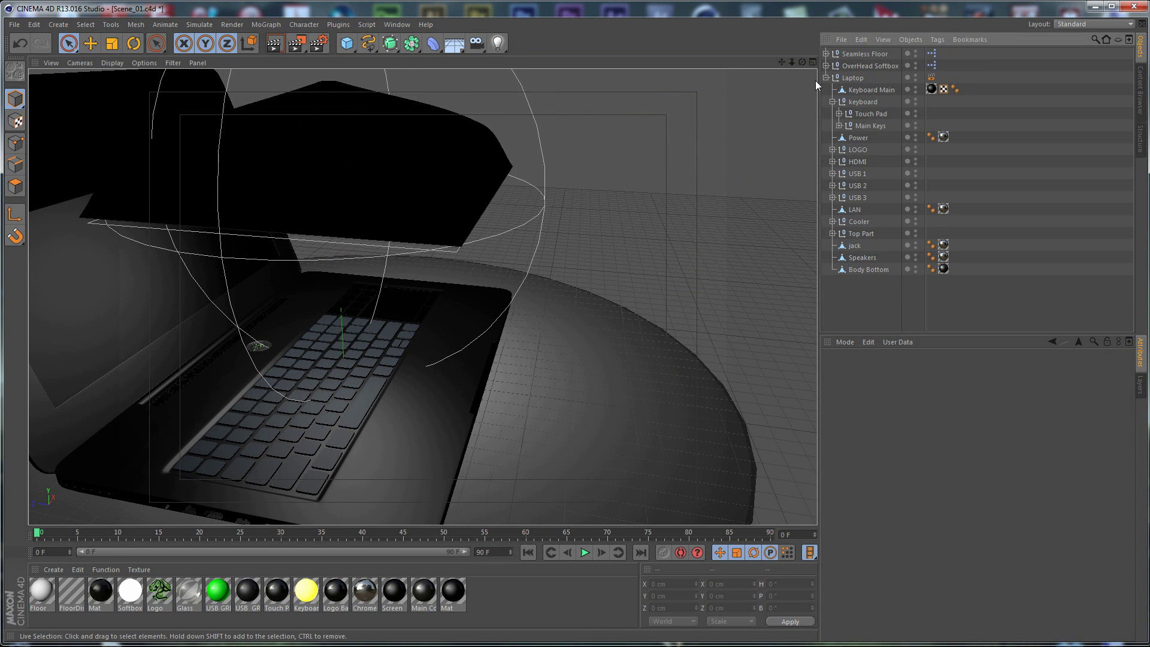
pyautogui.click(826, 77)
pyautogui.moveTo(862, 53); pyautogui.dragTo(865, 108)
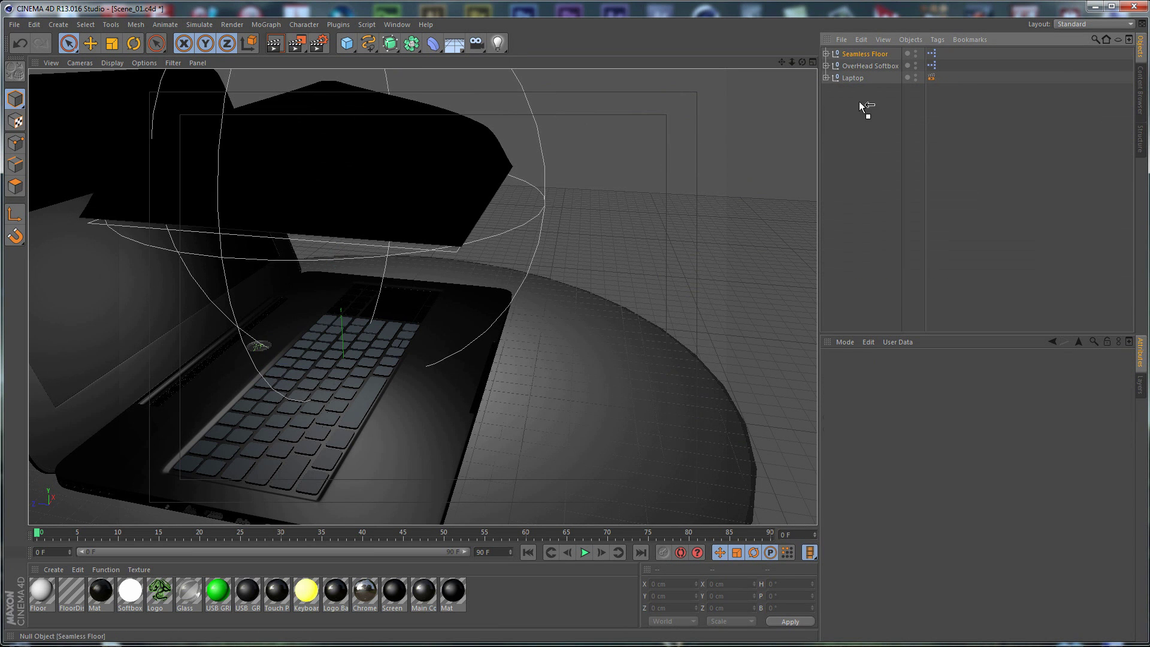
pyautogui.moveTo(657, 357)
pyautogui.keyDown('alt'); pyautogui.mouseDown()
pyautogui.moveTo(548, 380)
pyautogui.moveTo(407, 371)
pyautogui.mouseUp(); pyautogui.keyUp('alt')
pyautogui.keyDown('alt'); pyautogui.moveTo(486, 234); pyautogui.dragTo(540, 312); pyautogui.keyUp('alt')
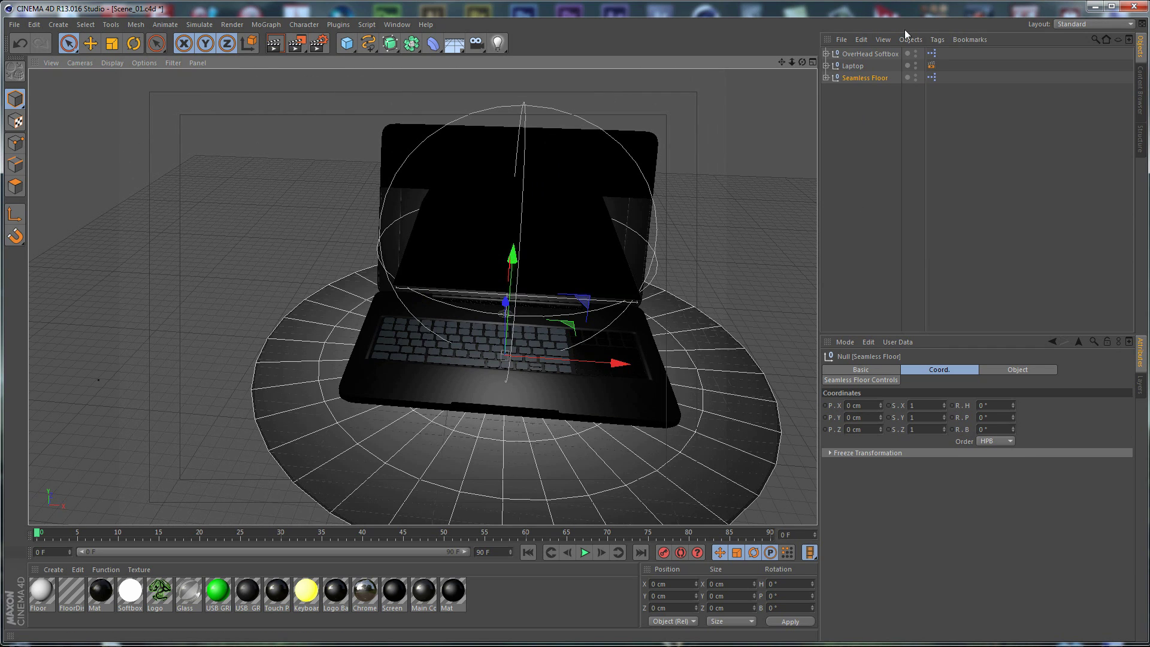
# Set the Overall Scale of the OverHead Softbox to 200%.
pyautogui.click(891, 56)
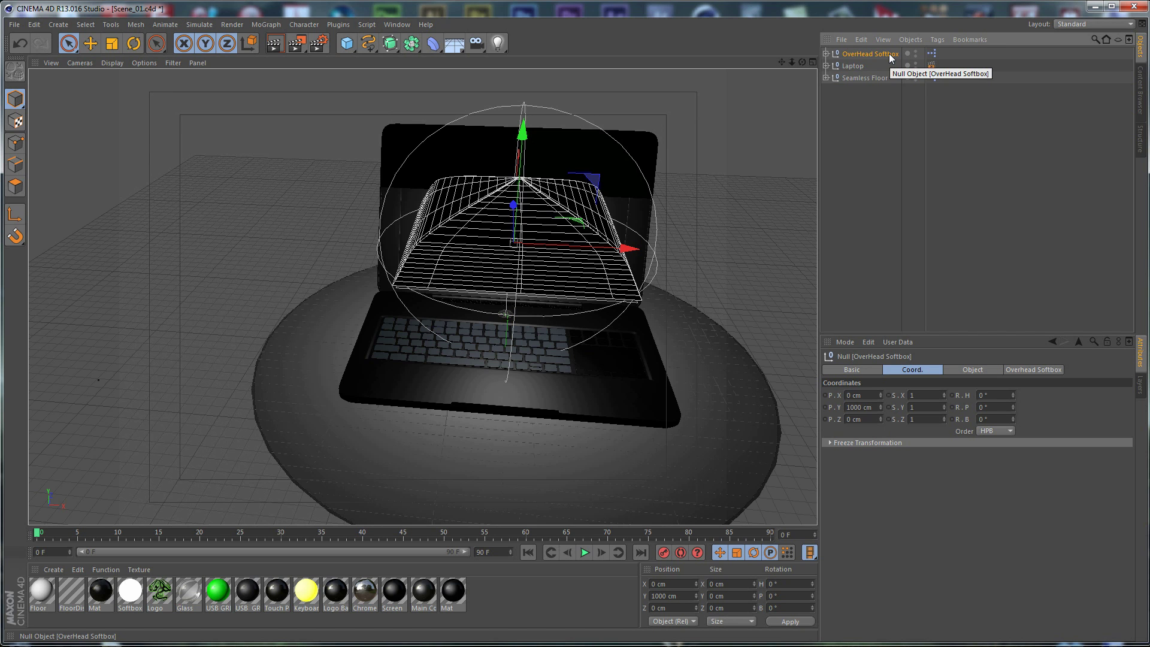
pyautogui.click(972, 370)
pyautogui.click(1042, 369)
pyautogui.moveTo(1039, 334); pyautogui.dragTo(971, 278)
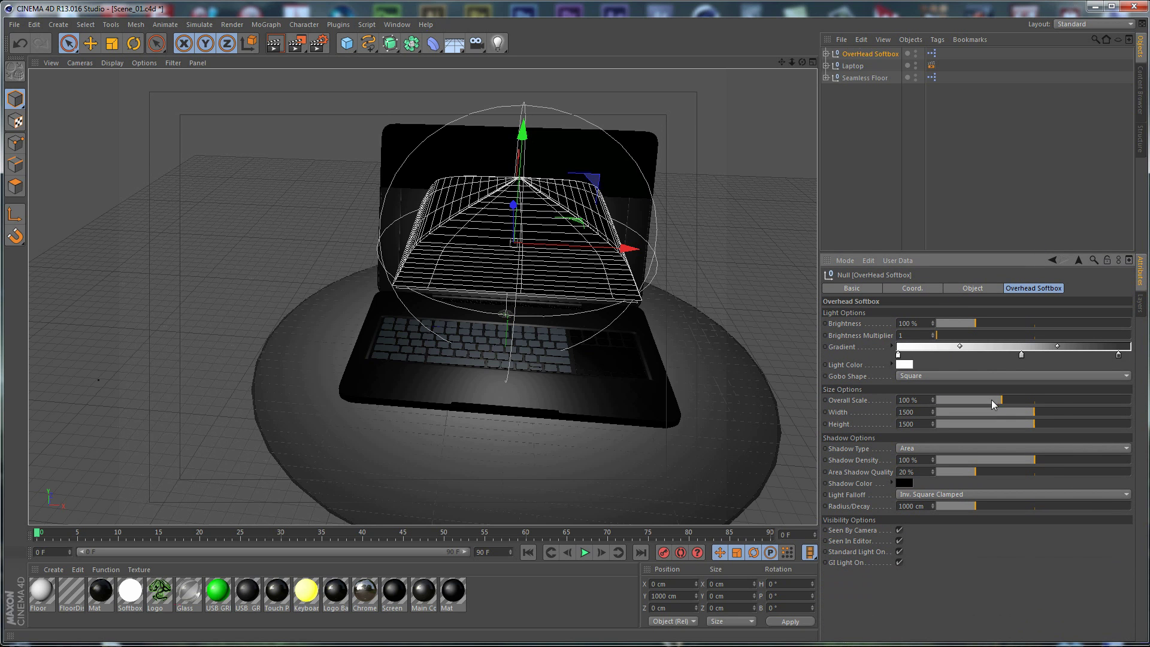
pyautogui.doubleClick(920, 400)
pyautogui.write('200')
pyautogui.press('Return')
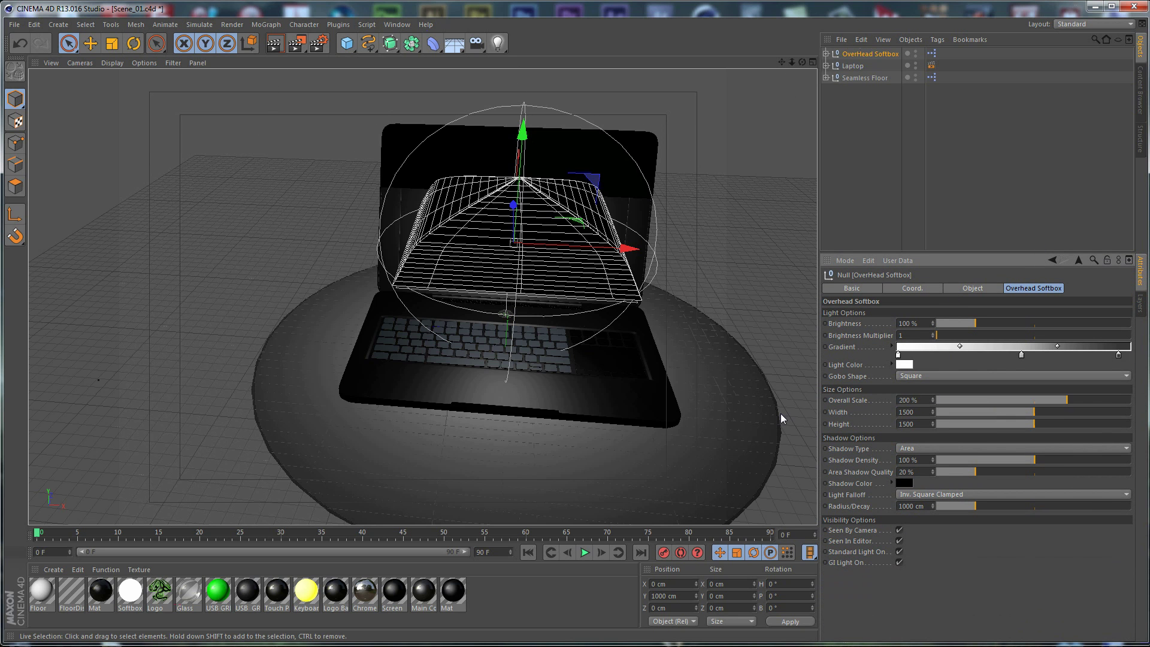
# Turn off Seen By Camera for the OverHead Softbox.
pyautogui.keyDown('alt'); pyautogui.moveTo(781, 418); pyautogui.dragTo(636, 286); pyautogui.keyUp('alt')
pyautogui.click(899, 529)
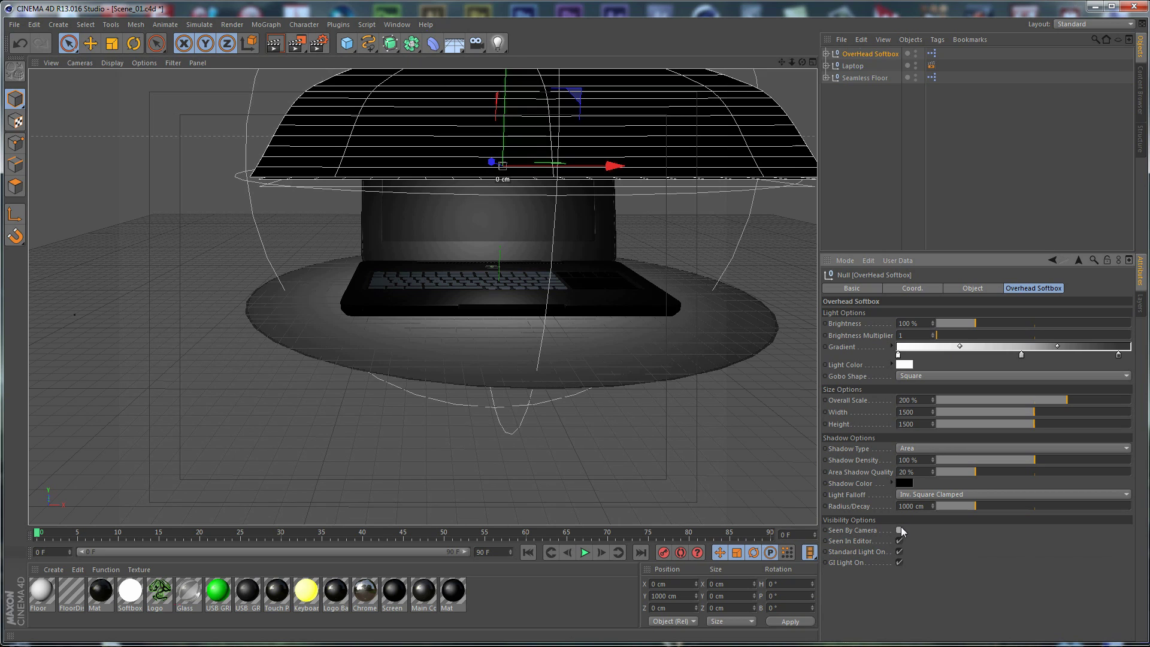
pyautogui.keyDown('alt'); pyautogui.moveTo(552, 303); pyautogui.dragTo(633, 377); pyautogui.keyUp('alt')
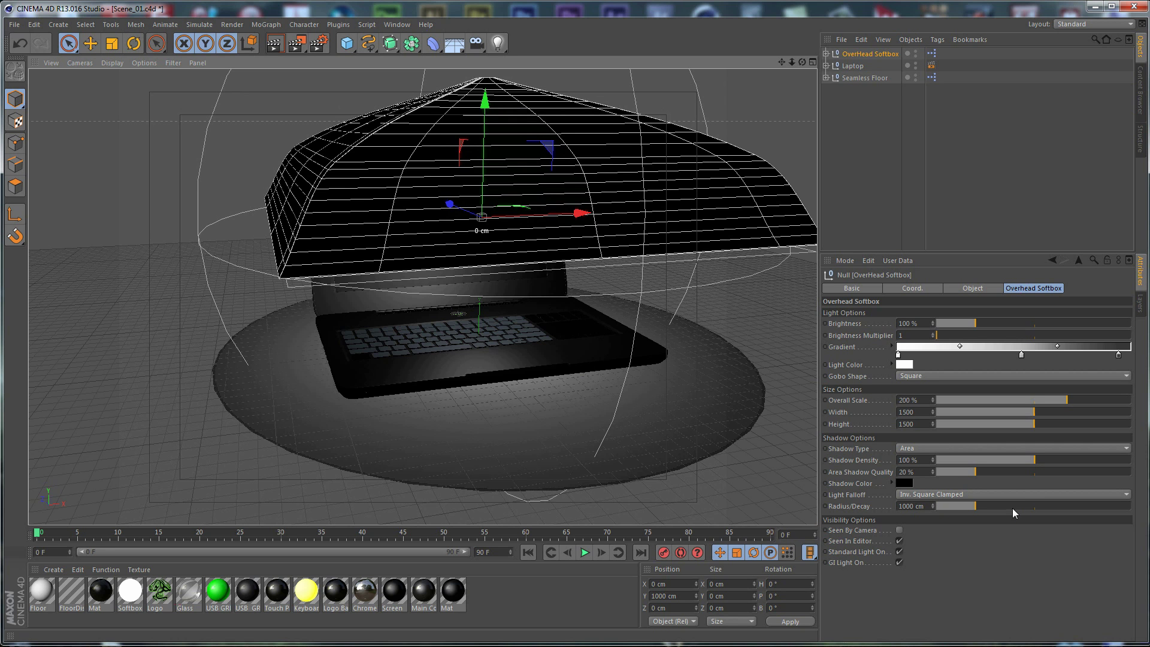
# Set the Radius/Decay of the OverHead Softbox to 1800 cm and refine it to 1825 cm.
pyautogui.moveTo(974, 506); pyautogui.dragTo(1000, 509)
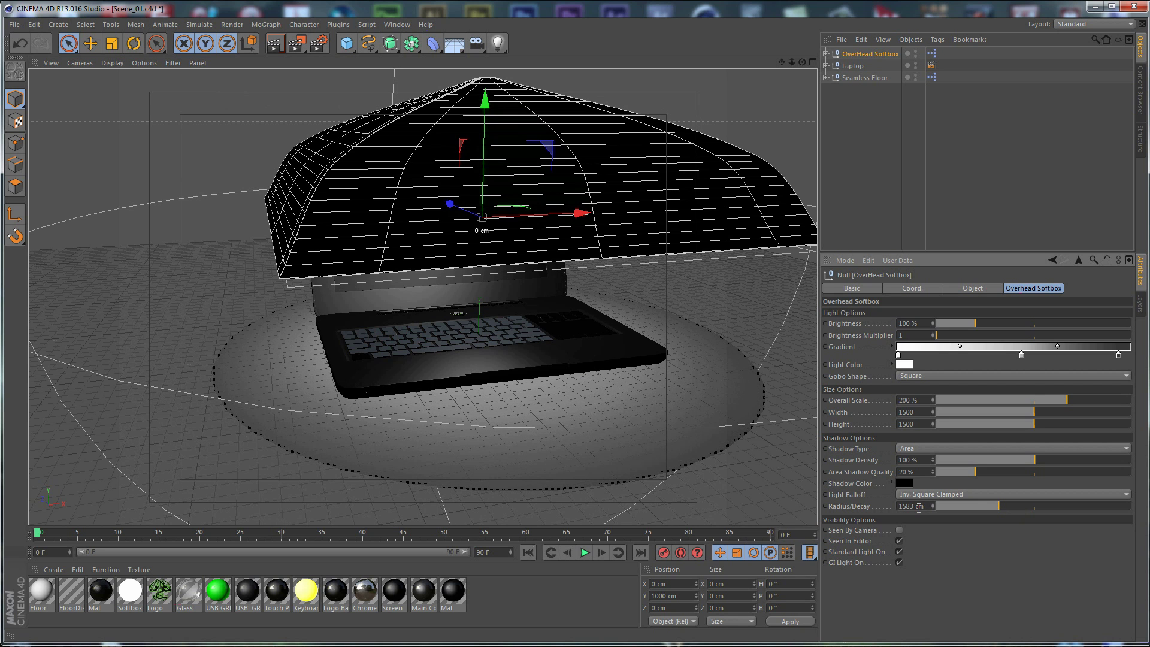
pyautogui.write('1800')
pyautogui.press('Return')
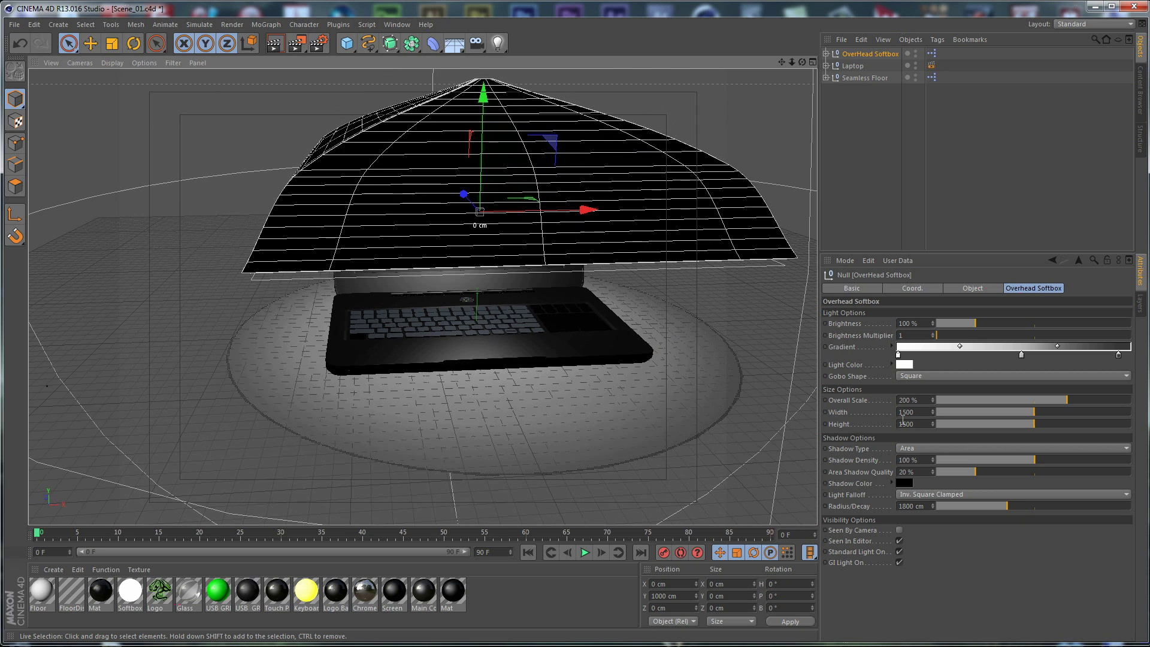
pyautogui.doubleClick(914, 506)
pyautogui.write('1825')
pyautogui.press('Return')
# Raise the OverHead Softbox to about Y 1424 cm and move it beside the laptop to about X -3344 cm.
pyautogui.keyDown('alt'); pyautogui.moveTo(526, 407); pyautogui.dragTo(561, 357); pyautogui.keyUp('alt')
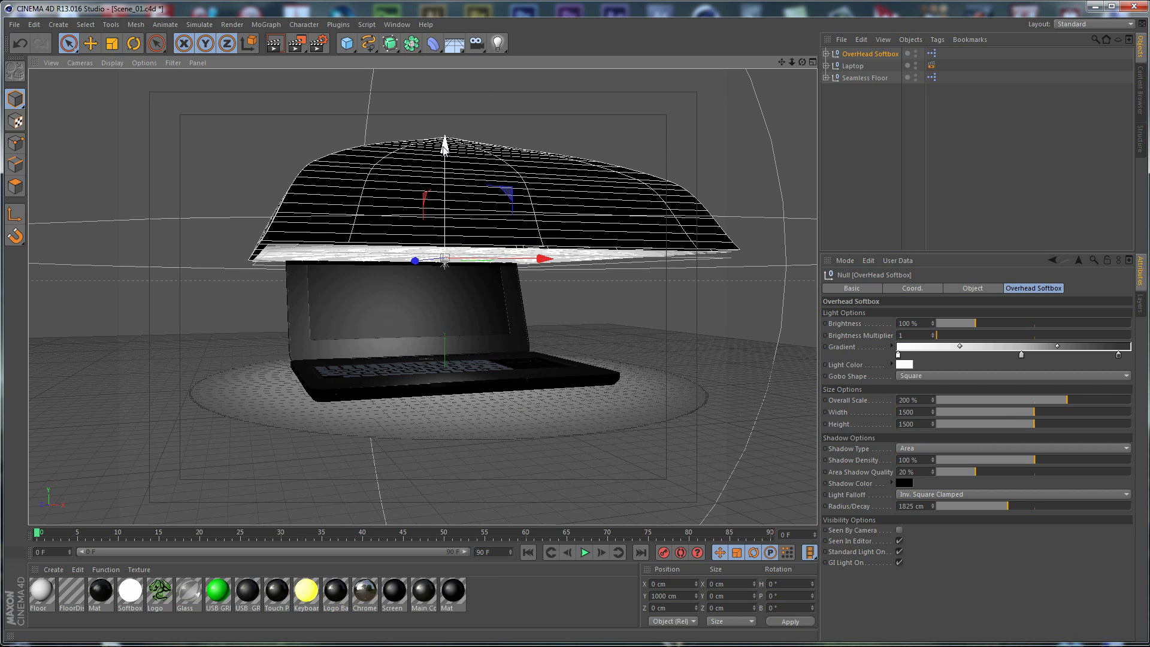
pyautogui.moveTo(444, 147); pyautogui.dragTo(446, 95)
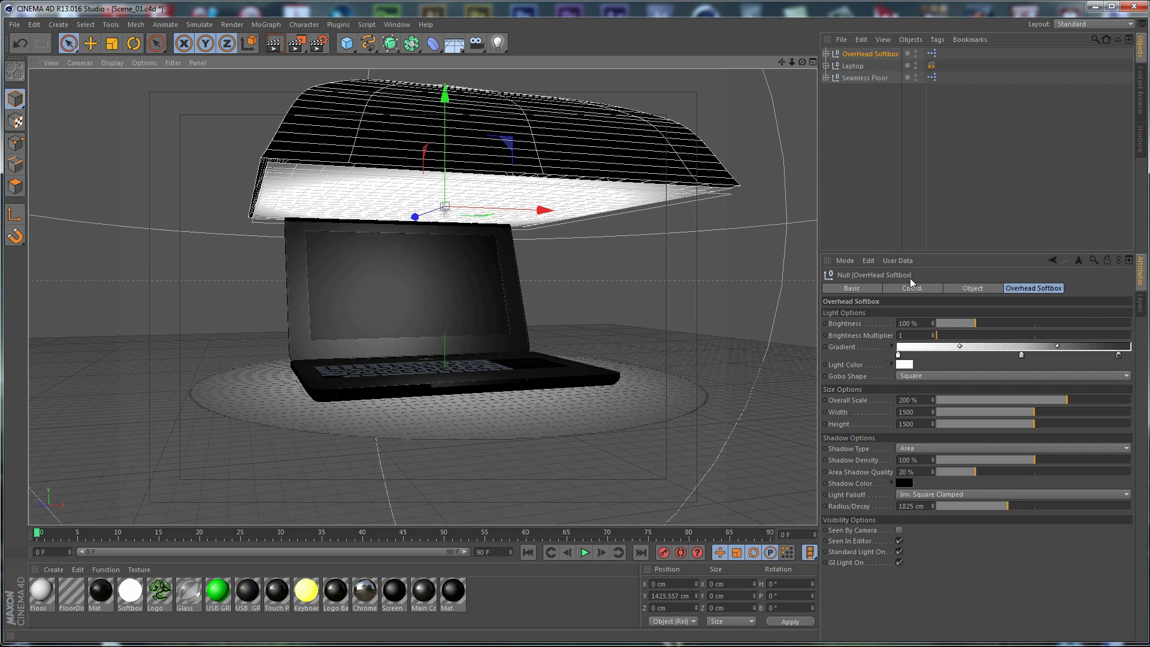
pyautogui.click(912, 288)
pyautogui.keyDown('alt'); pyautogui.moveTo(458, 240); pyautogui.dragTo(458, 195); pyautogui.keyUp('alt')
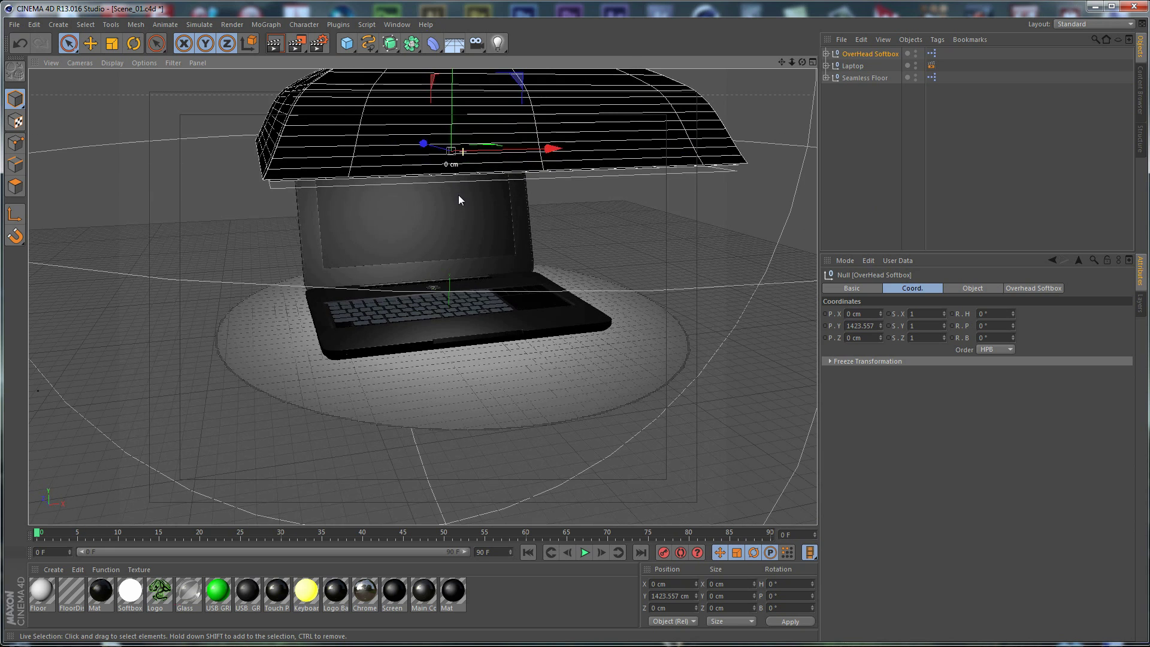
pyautogui.moveTo(547, 149); pyautogui.dragTo(106, 190)
pyautogui.scroll(3, 472, 132)
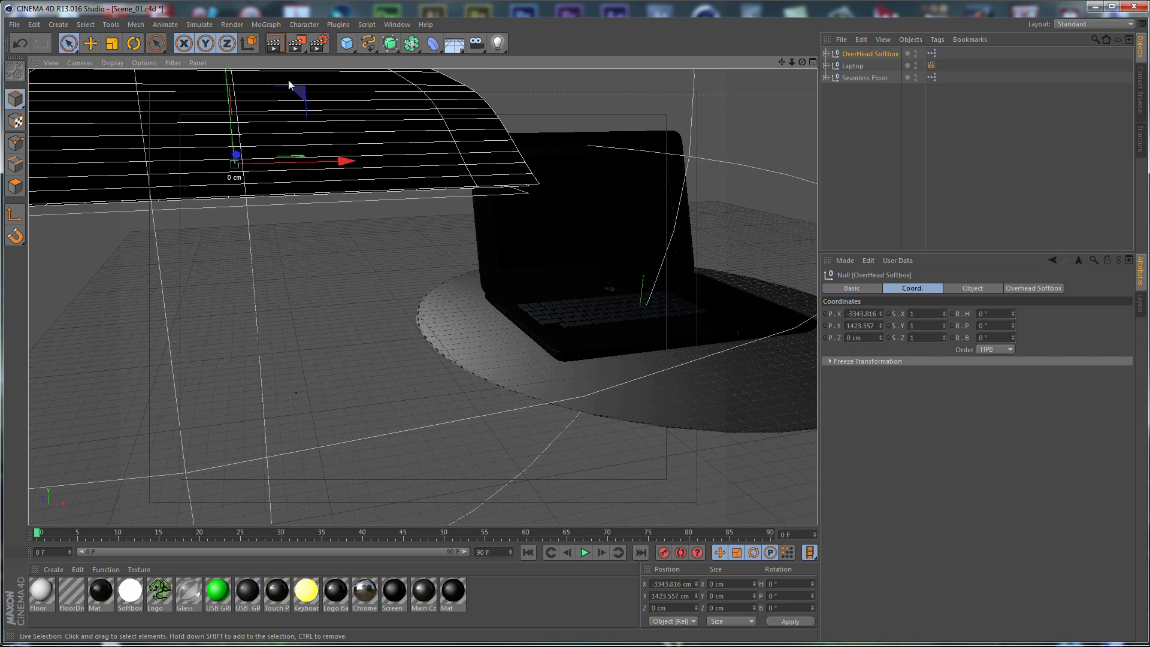
# Lower the OverHead Softbox to about Y 391 cm and shift it to about Z -842 cm.
pyautogui.scroll(2, 320, 179)
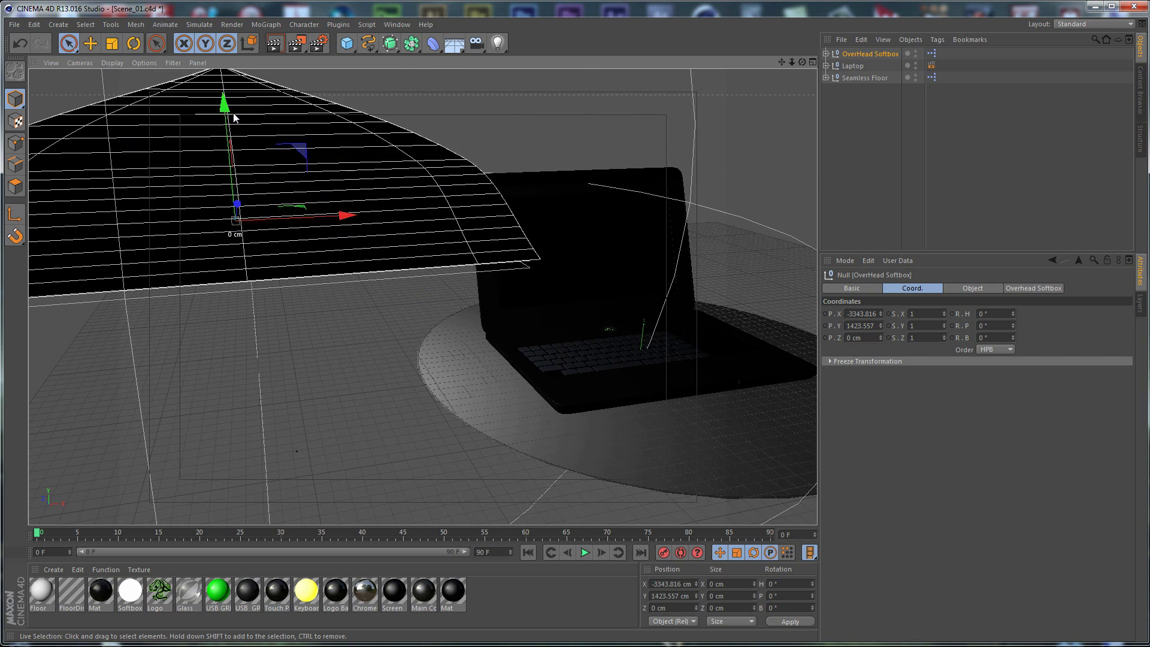
pyautogui.moveTo(228, 110); pyautogui.dragTo(220, 255)
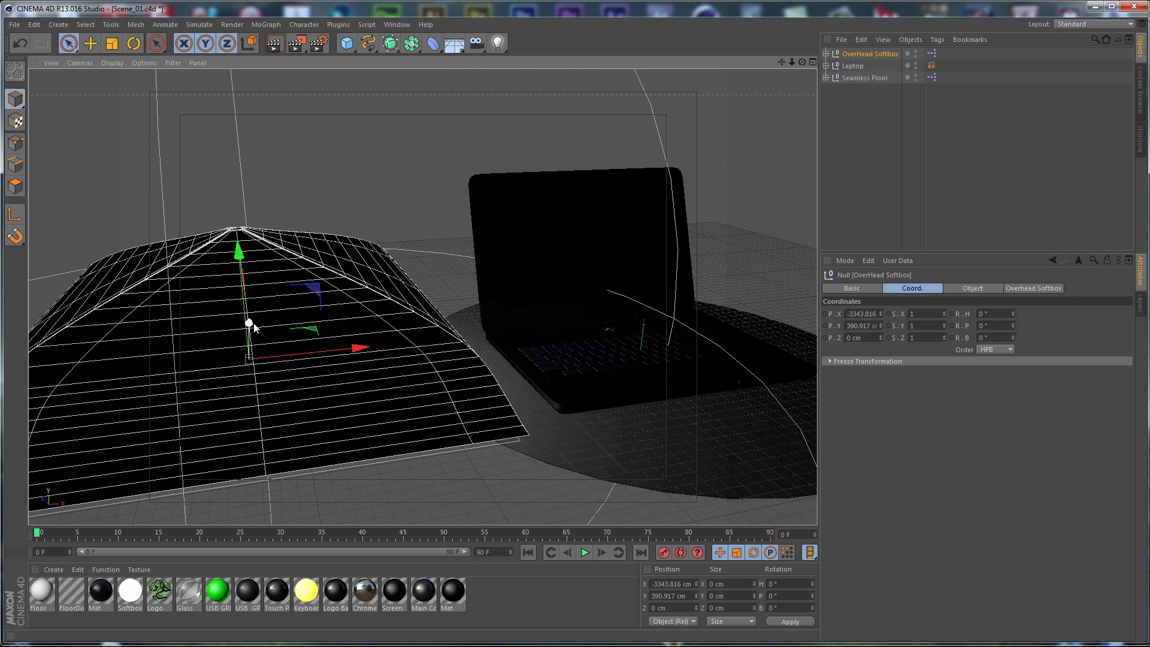
pyautogui.moveTo(254, 324); pyautogui.dragTo(260, 374)
# Rotate the OverHead Softbox to face the laptop, at about H -12°, P -6.5°, B -62°.
pyautogui.press('r')
pyautogui.keyDown('alt'); pyautogui.moveTo(300, 328); pyautogui.dragTo(369, 273); pyautogui.keyUp('alt')
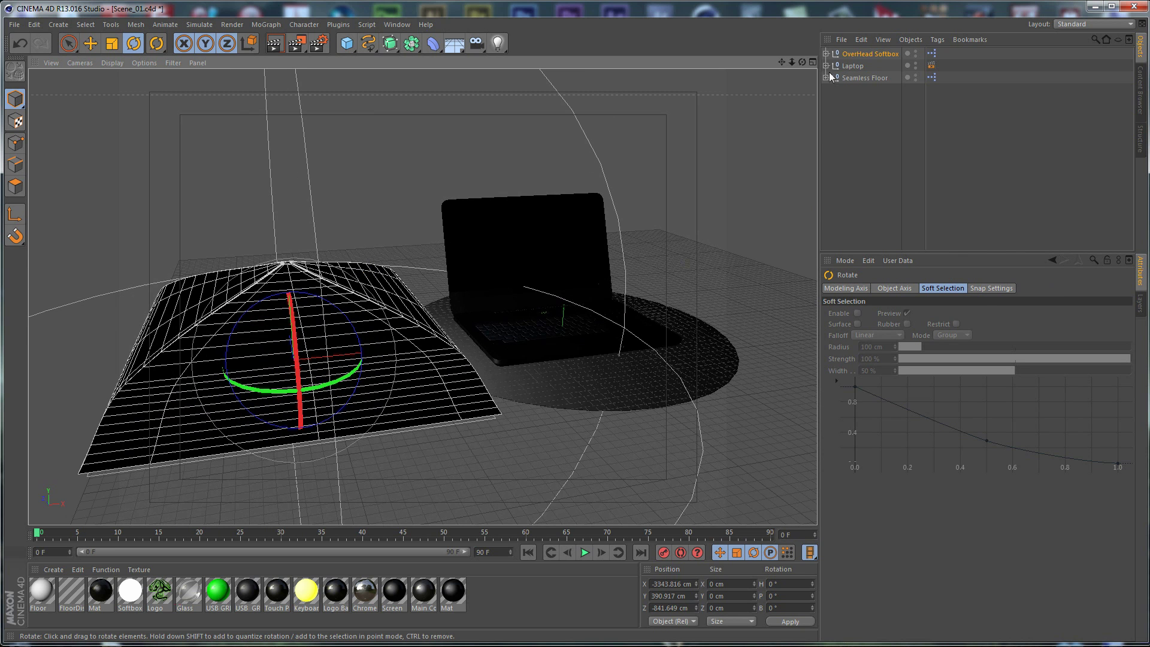
pyautogui.click(858, 56)
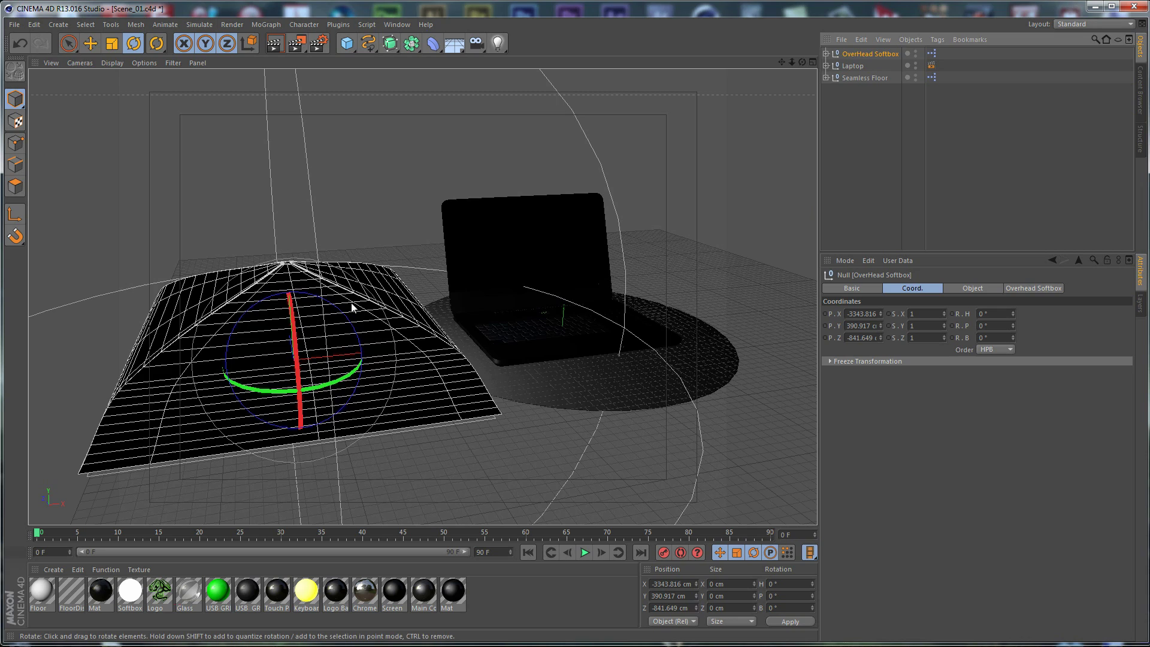
pyautogui.moveTo(342, 313); pyautogui.dragTo(423, 358)
pyautogui.keyDown('alt'); pyautogui.moveTo(379, 391); pyautogui.dragTo(357, 292); pyautogui.keyUp('alt')
pyautogui.moveTo(321, 331); pyautogui.dragTo(294, 342)
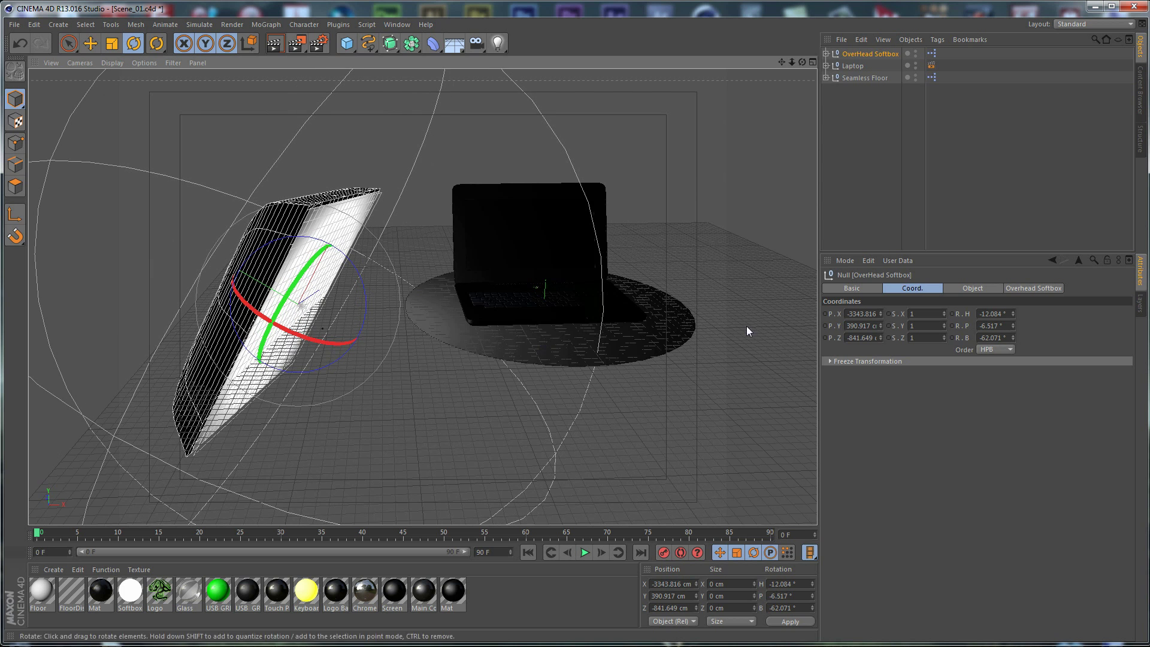
# Set the OverHead Softbox's rotation to H -8°, P -7° and B -61°.
pyautogui.click(1008, 314)
pyautogui.doubleClick(1008, 314)
pyautogui.write('-8')
pyautogui.press('Return')
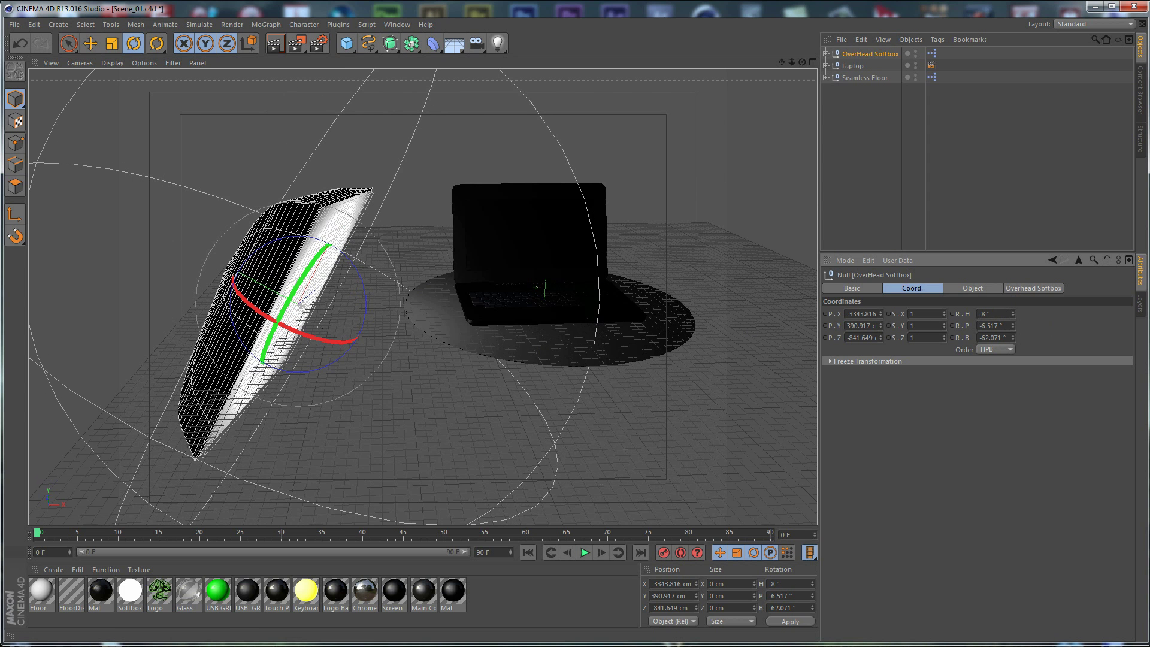
pyautogui.click(1001, 326)
pyautogui.write('-7')
pyautogui.press('Return')
pyautogui.keyDown('alt'); pyautogui.moveTo(491, 239); pyautogui.dragTo(568, 314); pyautogui.keyUp('alt')
pyautogui.moveTo(1003, 338); pyautogui.dragTo(954, 363)
pyautogui.write('-61')
pyautogui.press('Return')
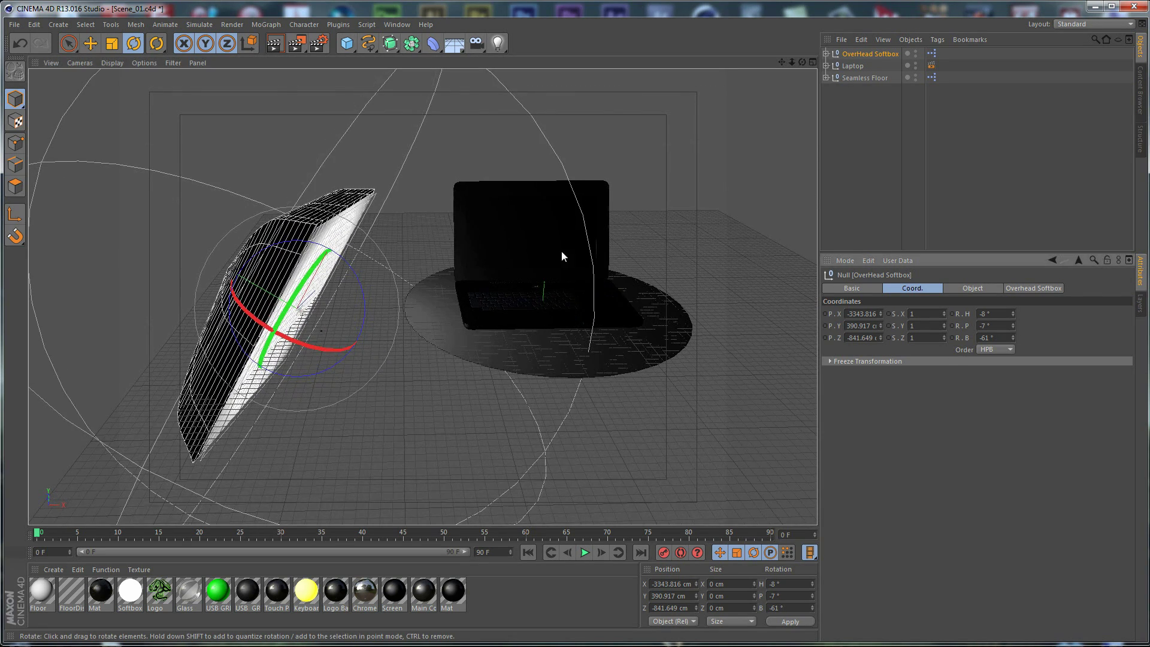
# Render a preview of the viewport from a raised angle to check the softbox lighting on the laptop.
pyautogui.keyDown('alt'); pyautogui.moveTo(564, 252); pyautogui.dragTo(635, 304); pyautogui.keyUp('alt')
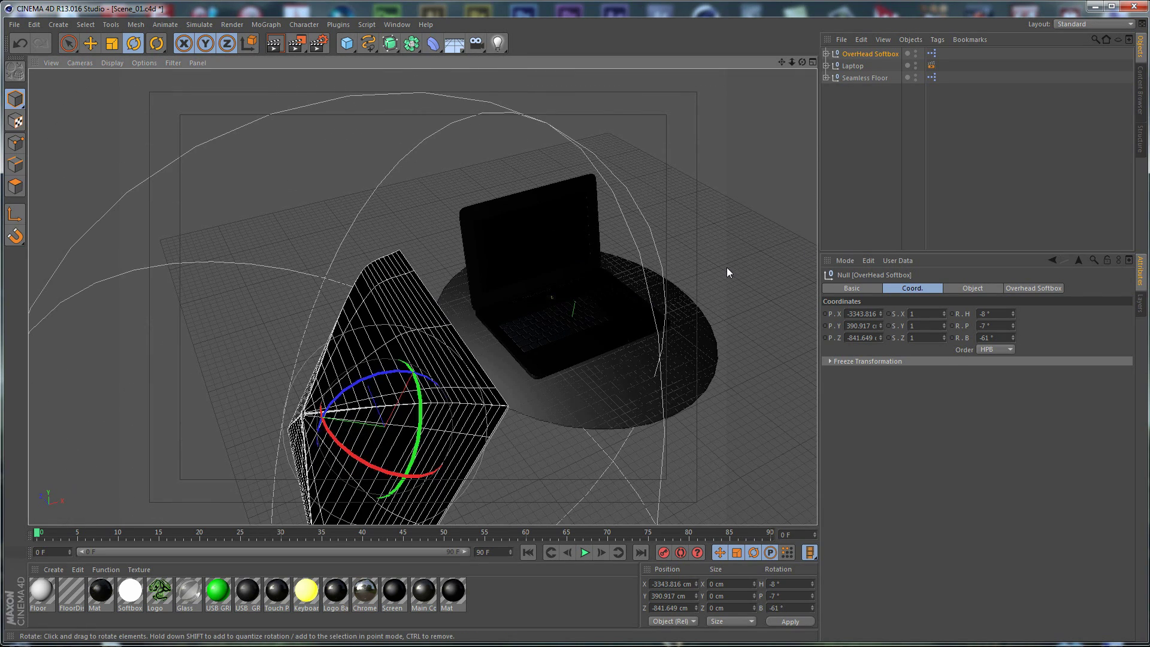
pyautogui.hotkey('ctrl', 'r')
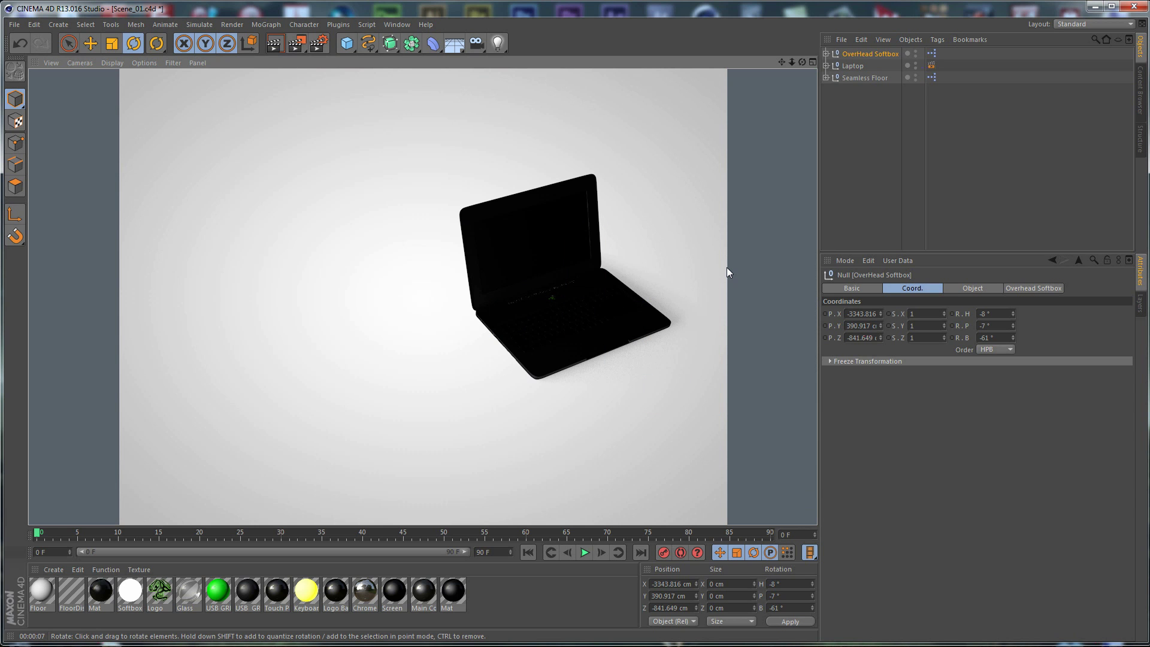
pyautogui.click(495, 596)
pyautogui.keyDown('alt'); pyautogui.moveTo(460, 398); pyautogui.dragTo(465, 328); pyautogui.keyUp('alt')
pyautogui.click(896, 108)
pyautogui.click(885, 53)
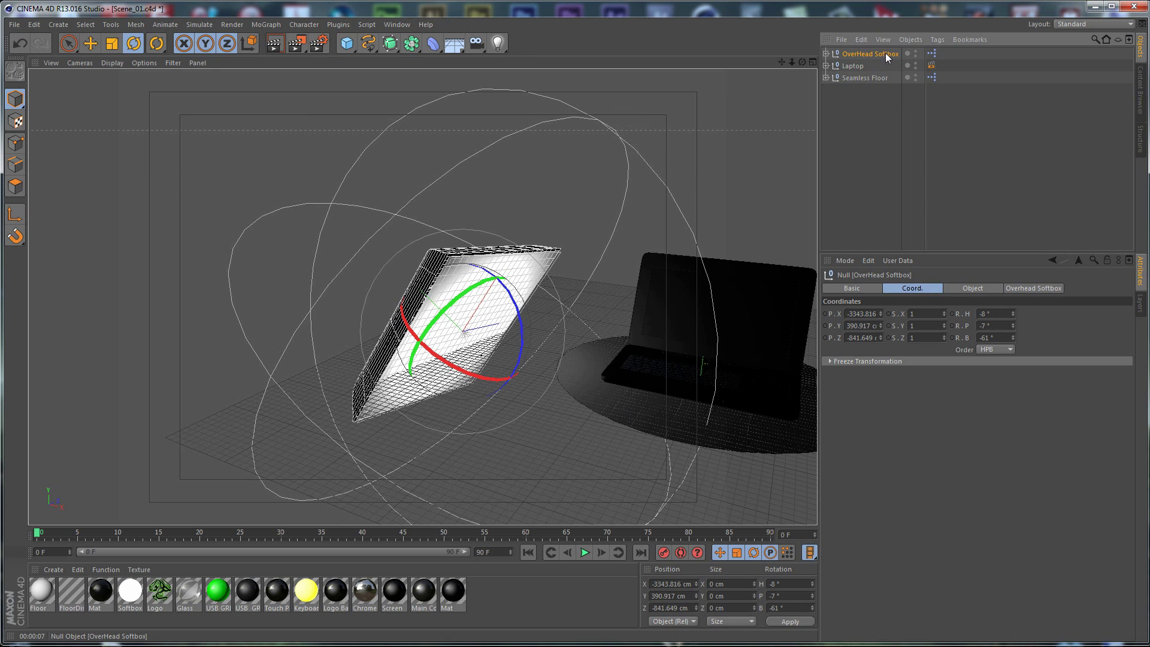
pyautogui.keyDown('ctrl'); pyautogui.moveTo(887, 54); pyautogui.dragTo(886, 53); pyautogui.keyUp('ctrl')
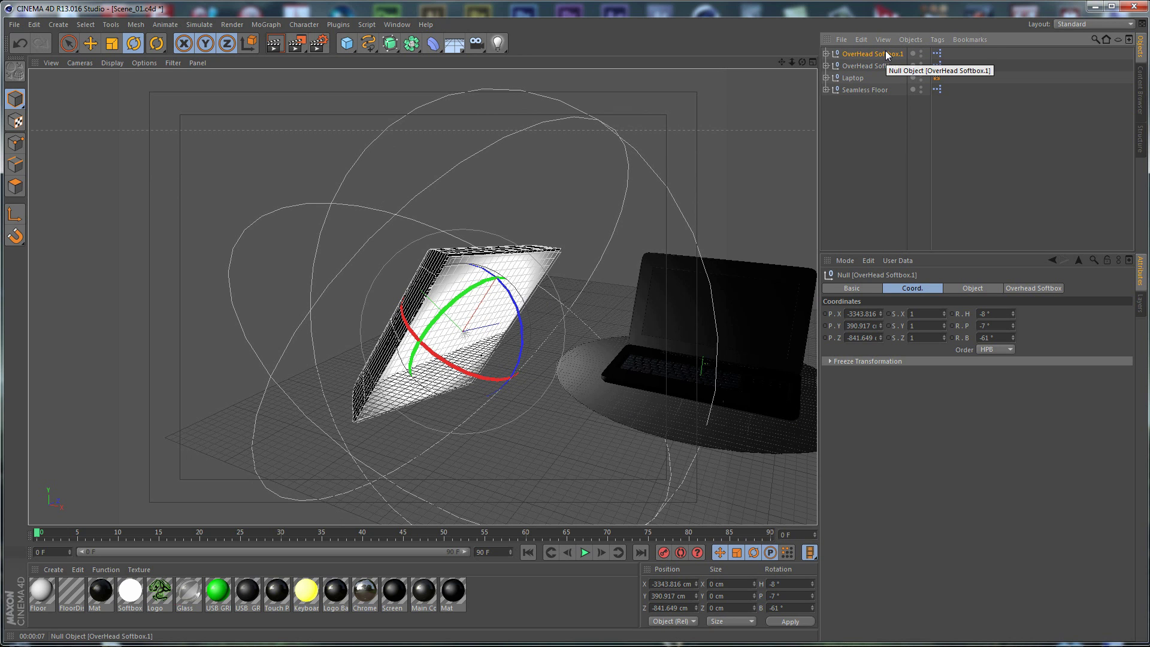
# Add a second Overhead Softbox to the scene from the Greyscalegorilla light presets in the content library.
pyautogui.click(1142, 87)
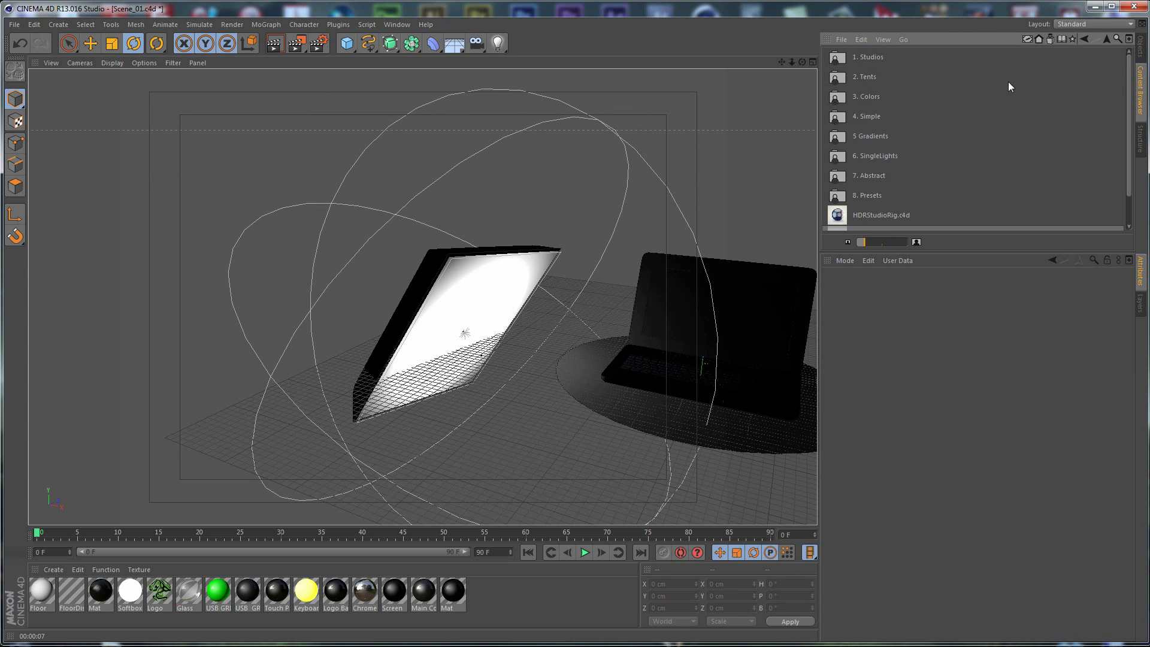
pyautogui.click(1113, 39)
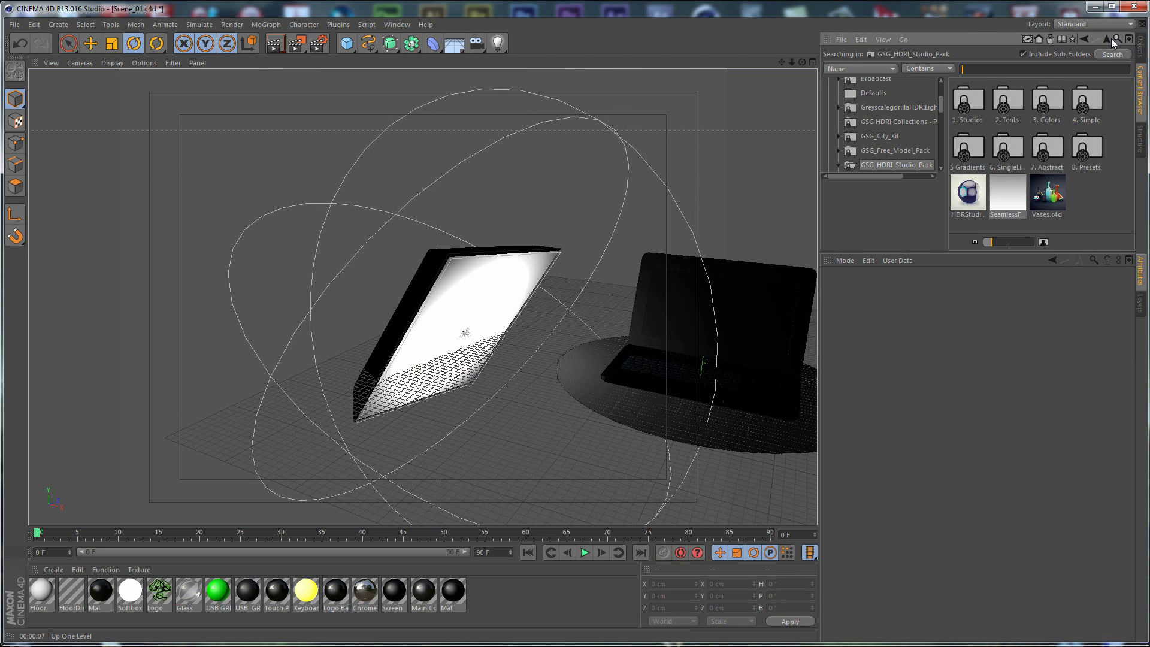
pyautogui.click(1104, 38)
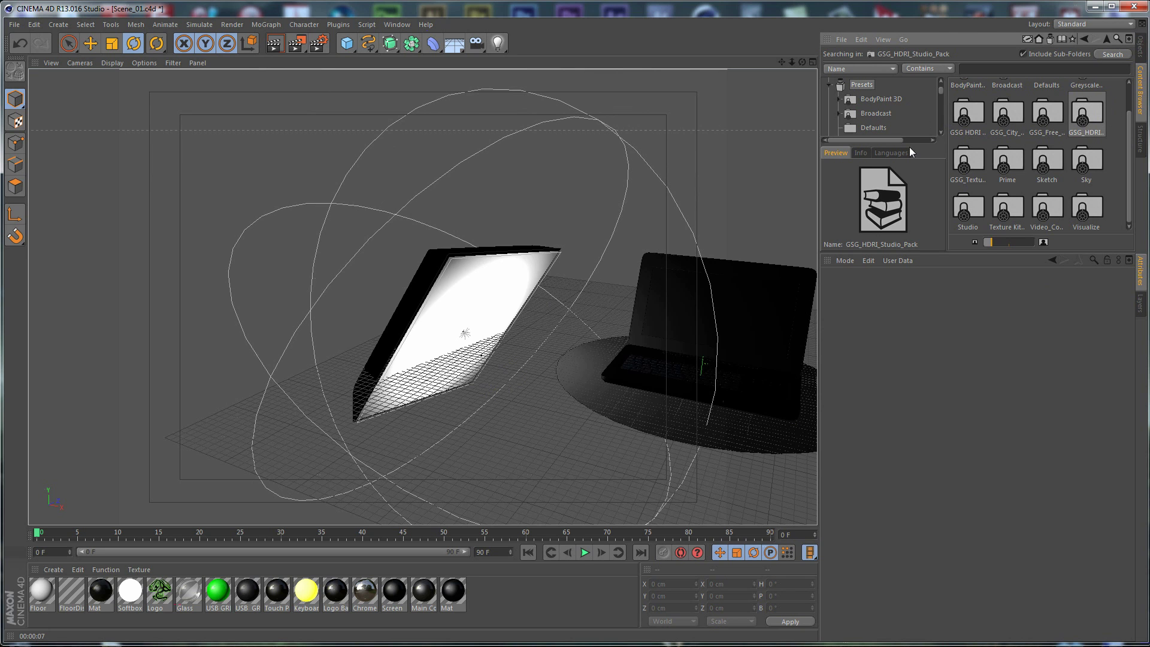
pyautogui.moveTo(945, 135); pyautogui.dragTo(892, 133)
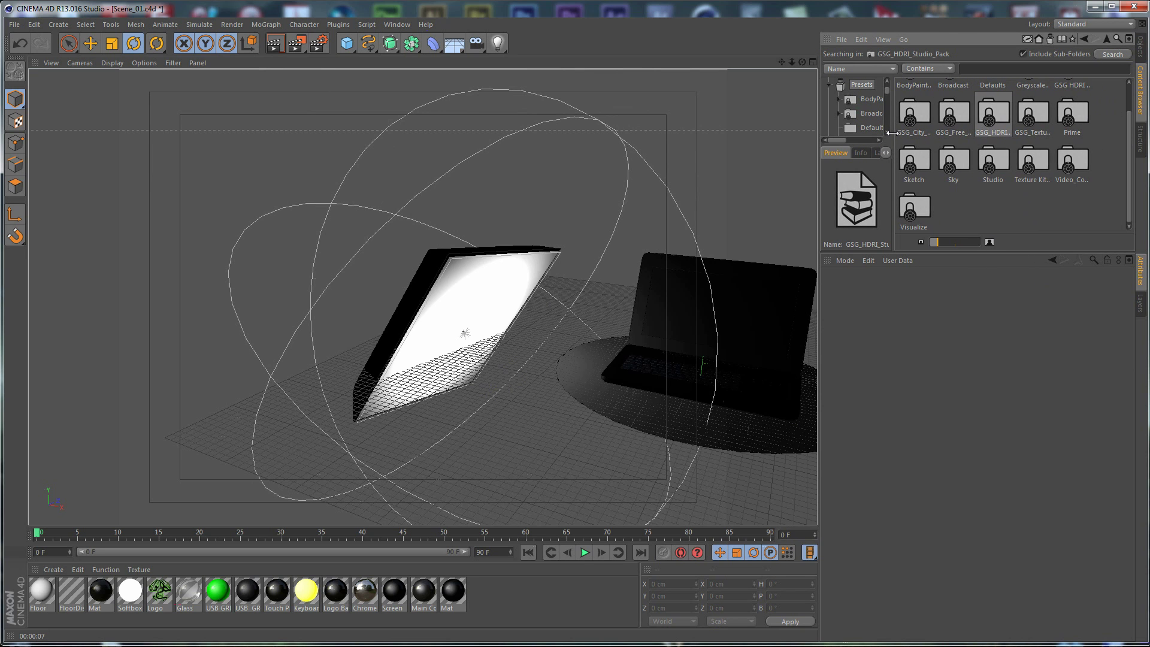
pyautogui.click(956, 114)
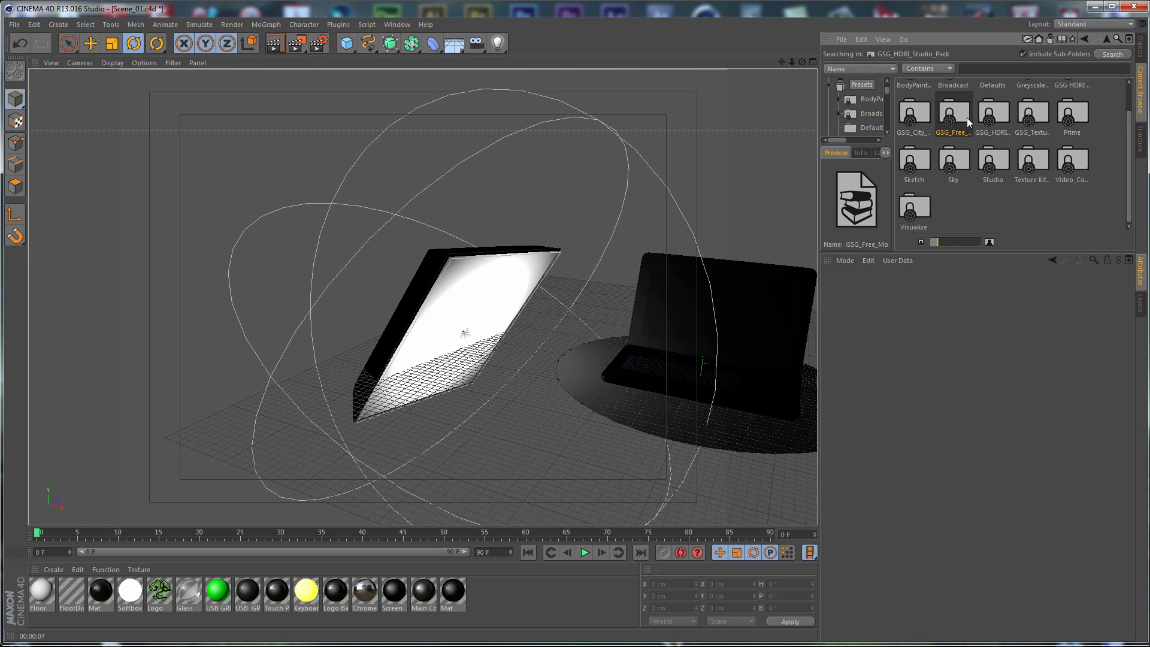
pyautogui.scroll(1, 994, 126)
pyautogui.doubleClick(1029, 94)
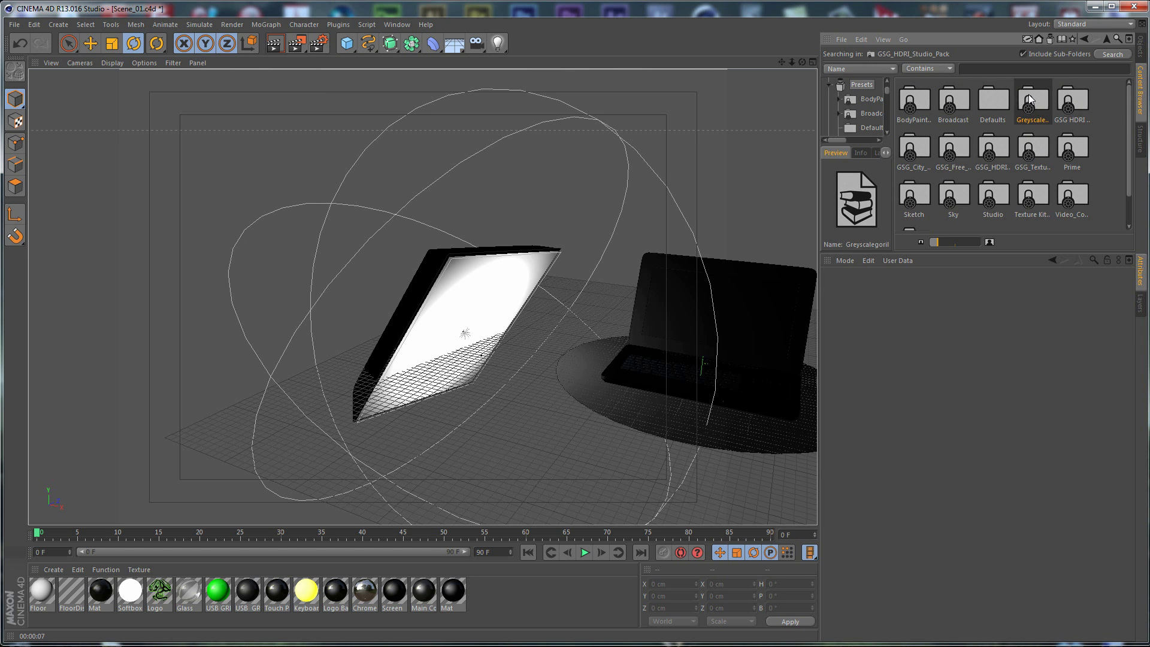
pyautogui.doubleClick(1073, 147)
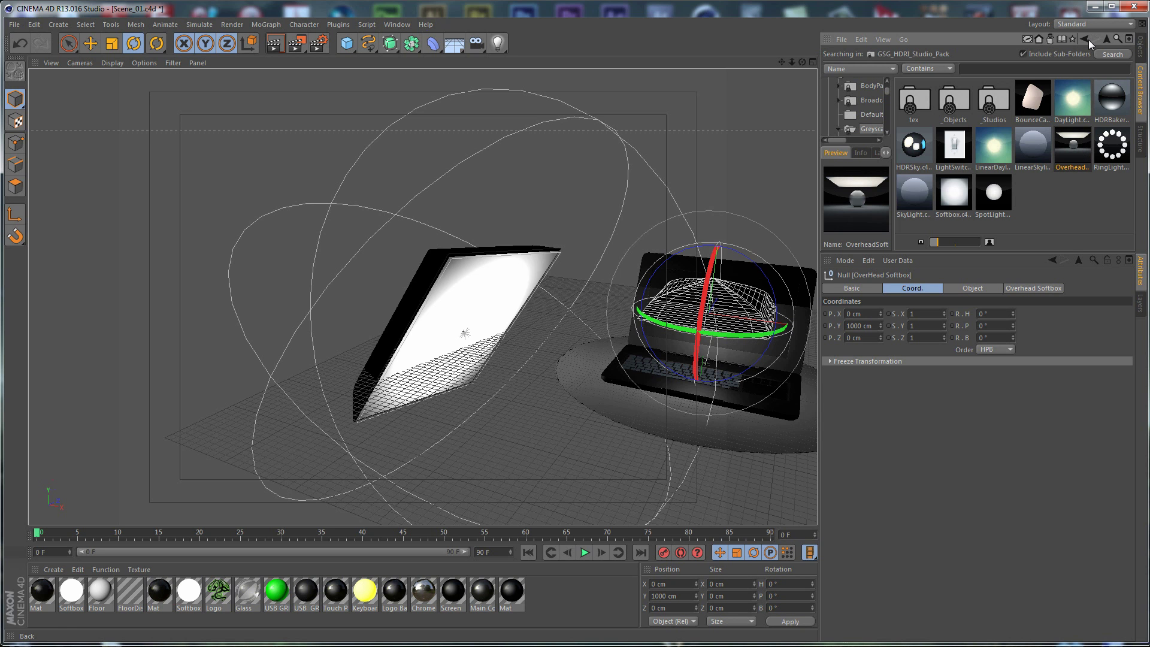
pyautogui.click(1140, 49)
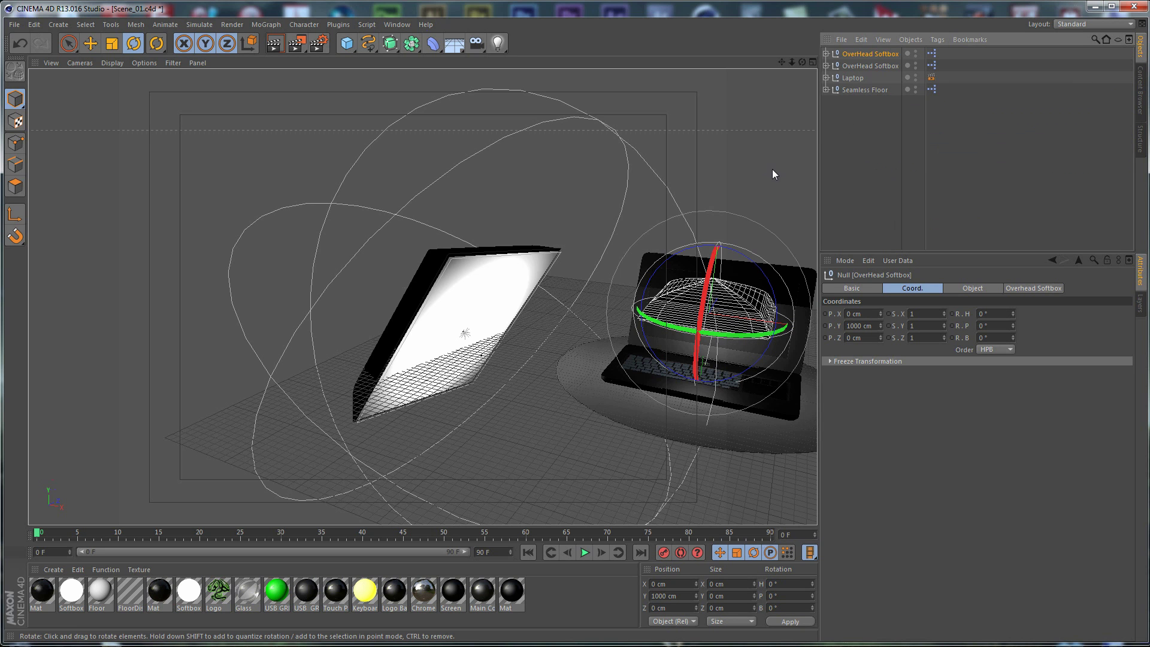
# Move the new OverHead Softbox to about X 1473 cm and Z -1705 cm.
pyautogui.keyDown('alt'); pyautogui.moveTo(708, 145); pyautogui.dragTo(642, 214); pyautogui.keyUp('alt')
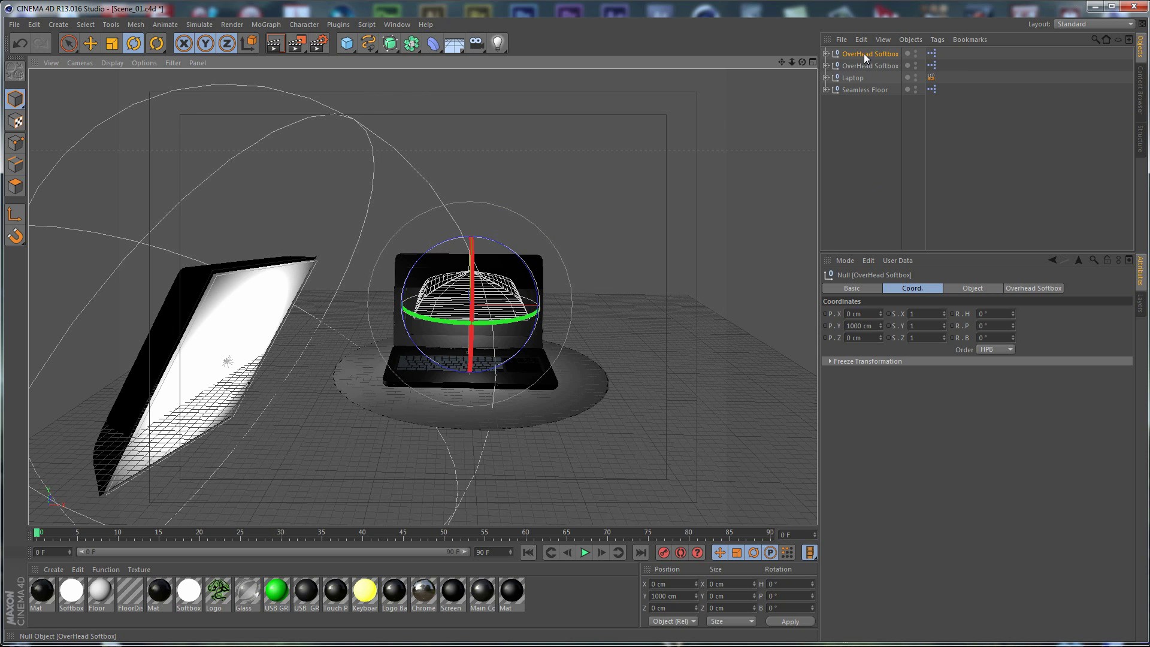
pyautogui.click(1039, 289)
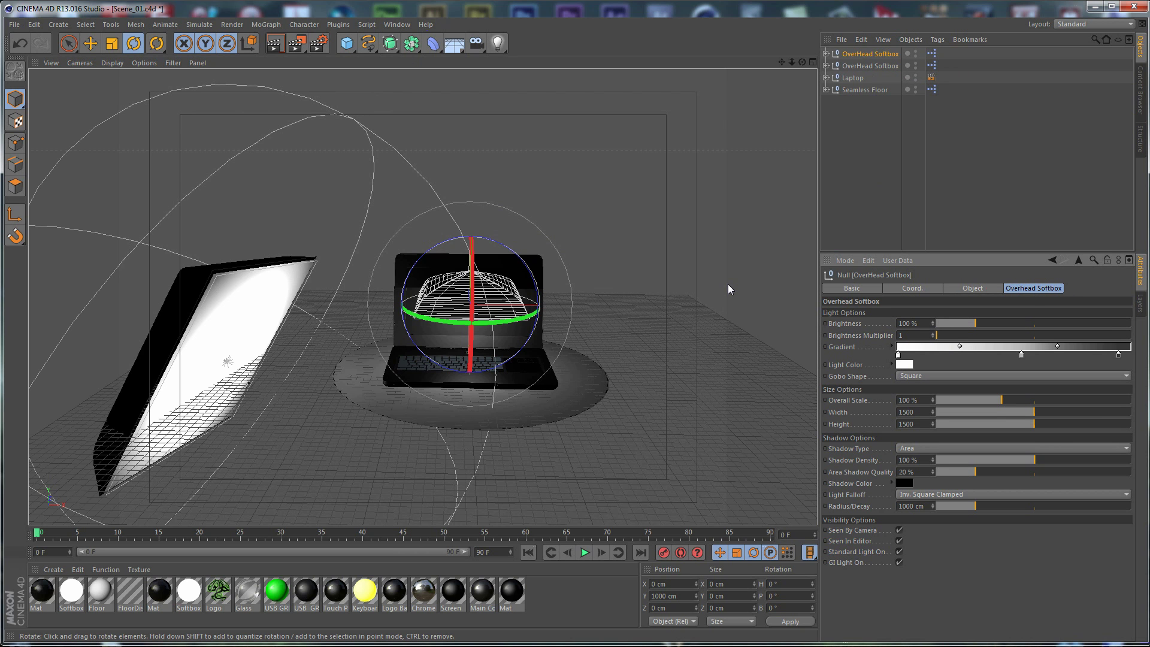
pyautogui.click(914, 288)
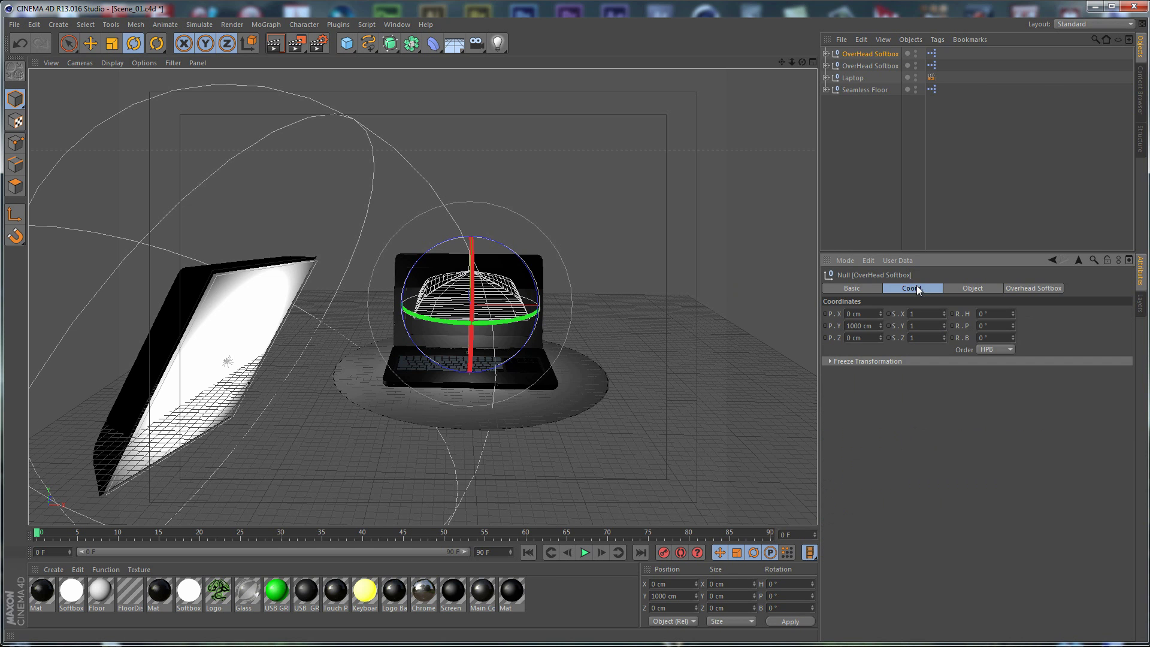
pyautogui.press('e')
pyautogui.moveTo(576, 305); pyautogui.dragTo(681, 306)
pyautogui.keyDown('alt'); pyautogui.moveTo(659, 215); pyautogui.dragTo(495, 160); pyautogui.keyUp('alt')
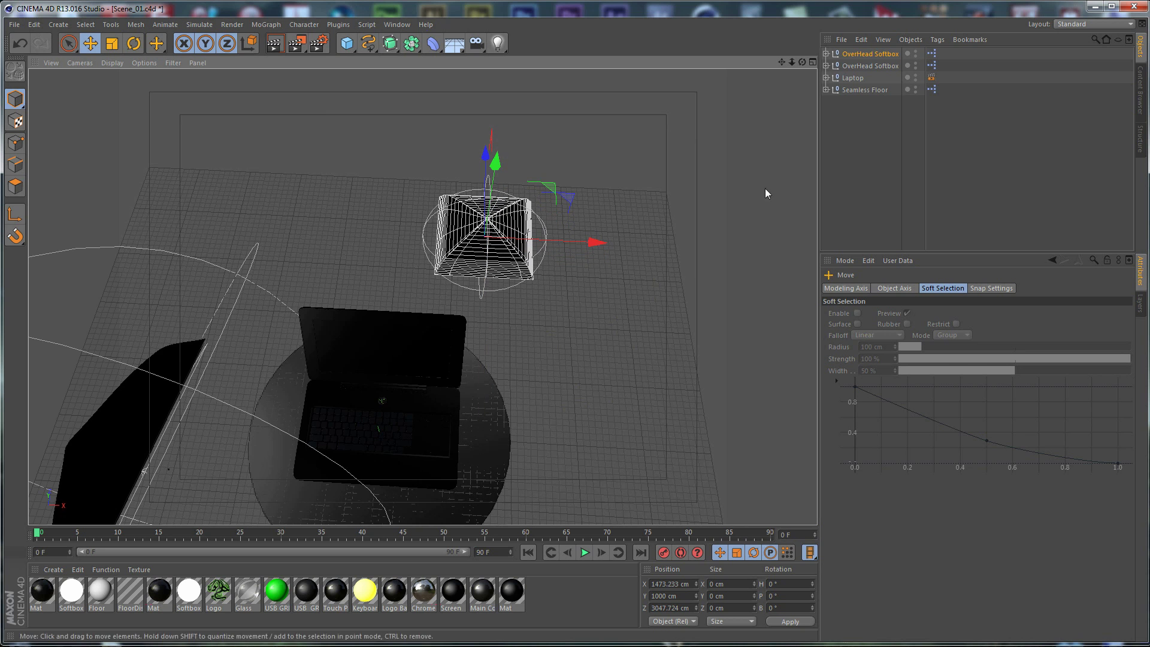
pyautogui.click(863, 56)
pyautogui.moveTo(482, 155); pyautogui.dragTo(512, 417)
pyautogui.press('o')
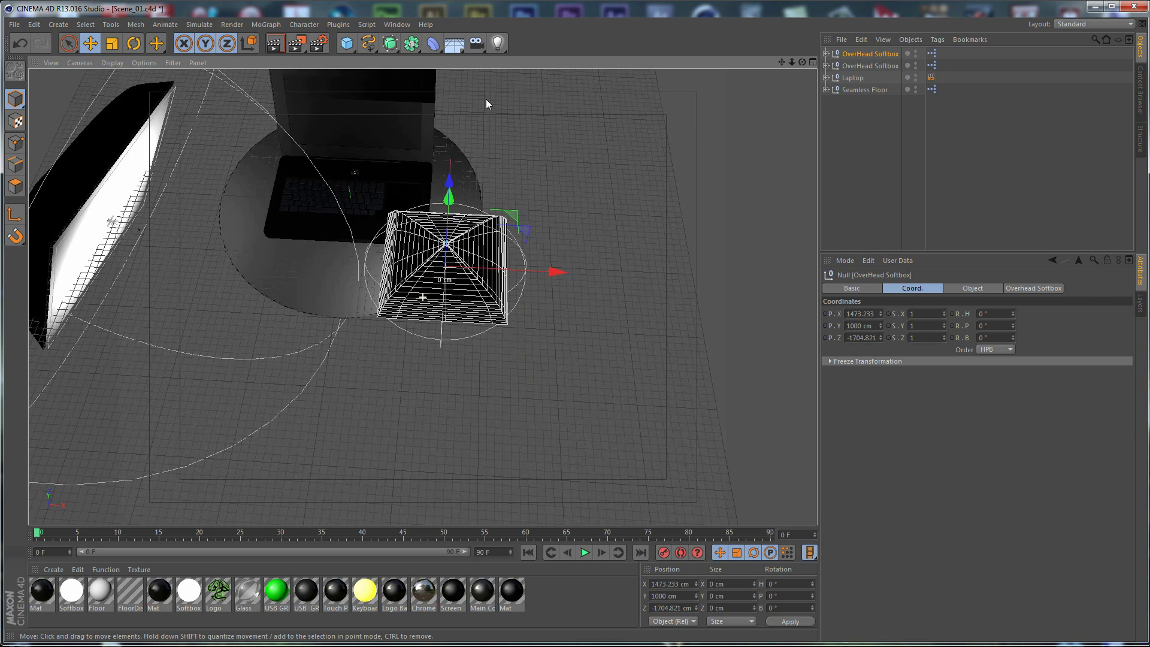
# Move the new OverHead Softbox high in front of the laptop, to about X -2955 cm, Y 2850 cm, Z -5850 cm.
pyautogui.keyDown('alt'); pyautogui.moveTo(552, 286); pyautogui.dragTo(589, 251); pyautogui.keyUp('alt')
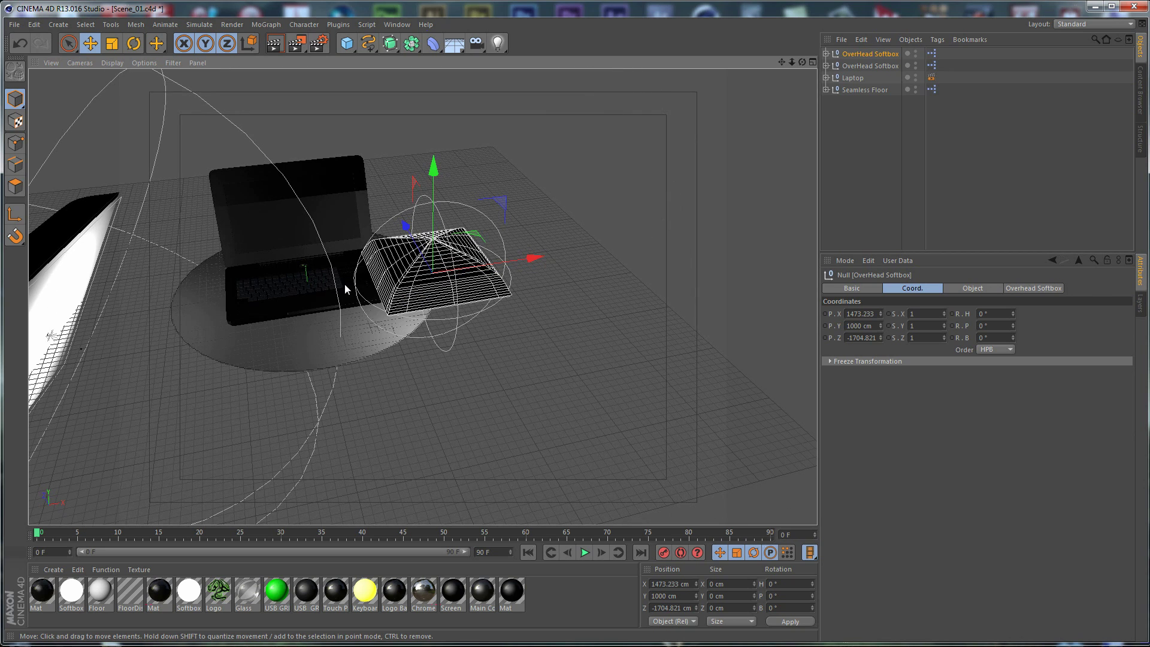
pyautogui.moveTo(399, 235); pyautogui.dragTo(541, 490)
pyautogui.keyDown('alt'); pyautogui.moveTo(512, 297); pyautogui.dragTo(575, 359); pyautogui.keyUp('alt')
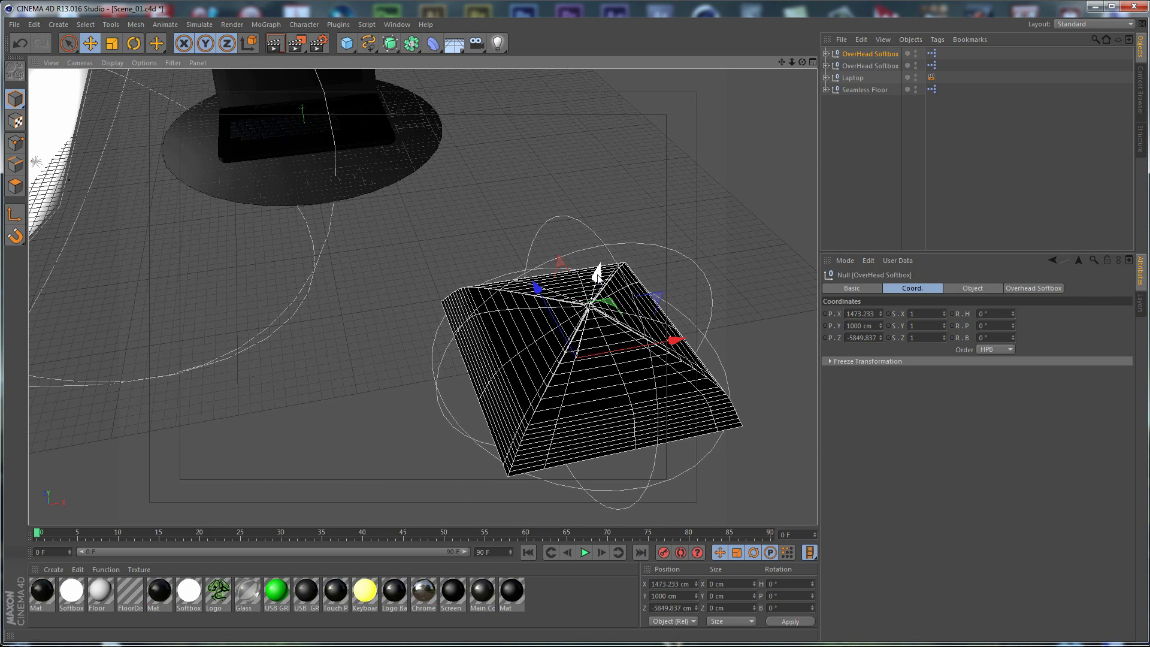
pyautogui.moveTo(598, 273); pyautogui.dragTo(633, 33)
pyautogui.keyDown('alt'); pyautogui.moveTo(450, 384); pyautogui.dragTo(511, 268); pyautogui.keyUp('alt')
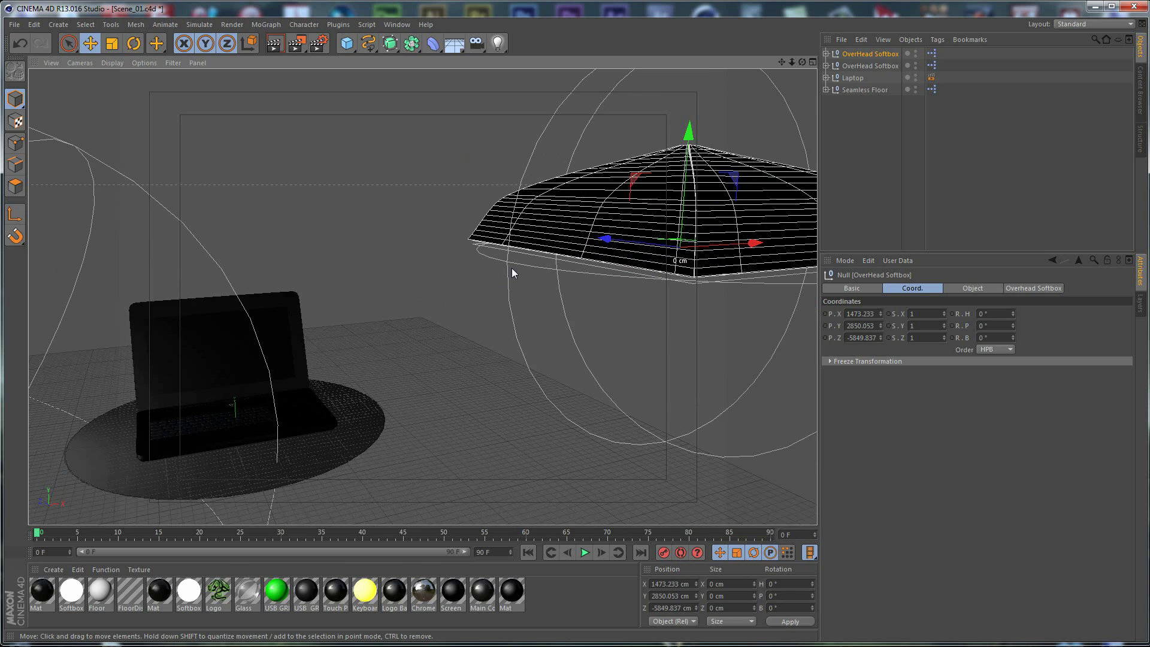
pyautogui.keyDown('alt'); pyautogui.moveTo(462, 311); pyautogui.dragTo(401, 349); pyautogui.keyUp('alt')
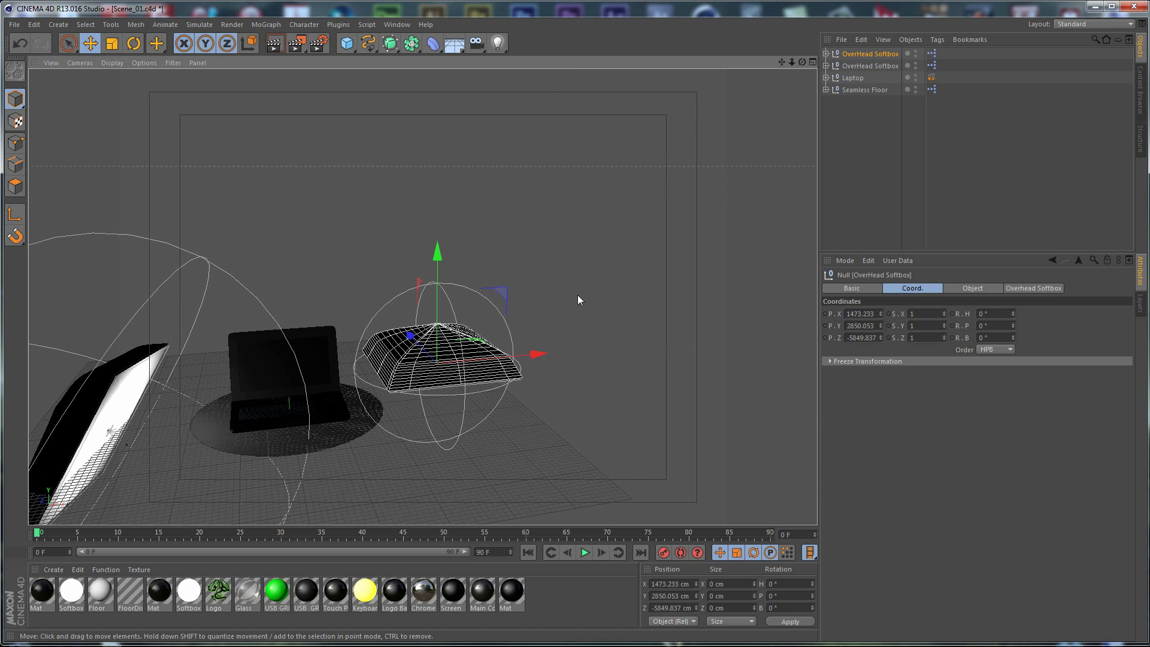
pyautogui.moveTo(516, 357); pyautogui.dragTo(128, 378)
pyautogui.keyDown('alt'); pyautogui.moveTo(228, 365); pyautogui.dragTo(271, 380); pyautogui.keyUp('alt')
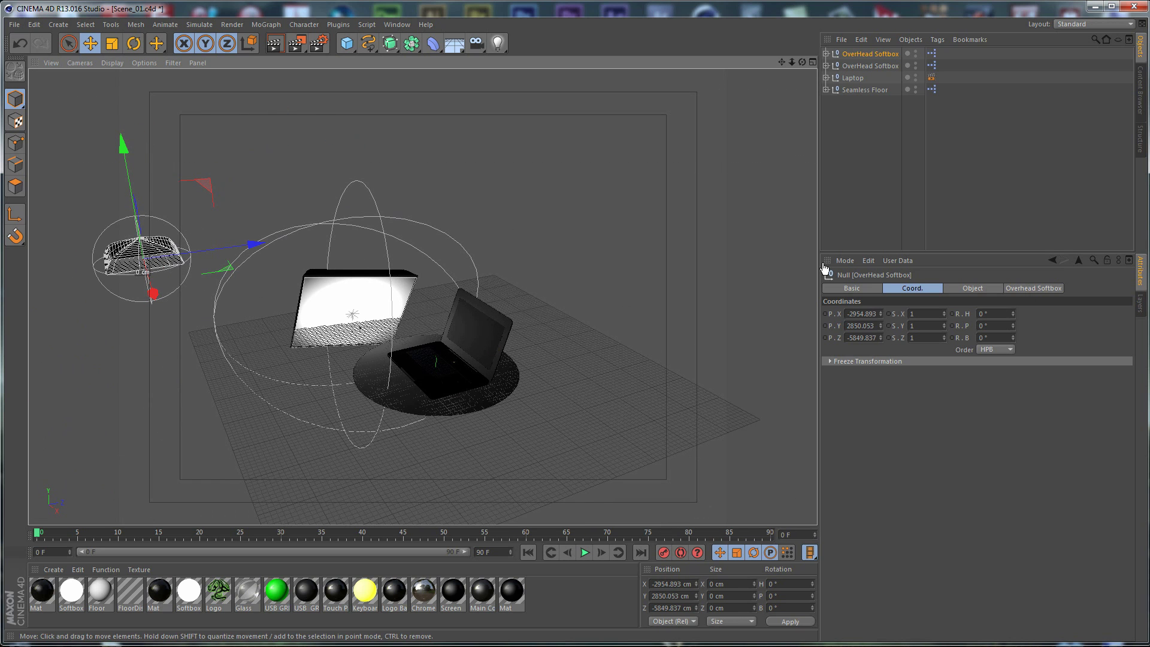
# Set the new OverHead Softbox's rotation to H -25°, P 65° and B -10°.
pyautogui.click(986, 334)
pyautogui.write('-10')
pyautogui.press('Return')
pyautogui.click(1002, 327)
pyautogui.write('65')
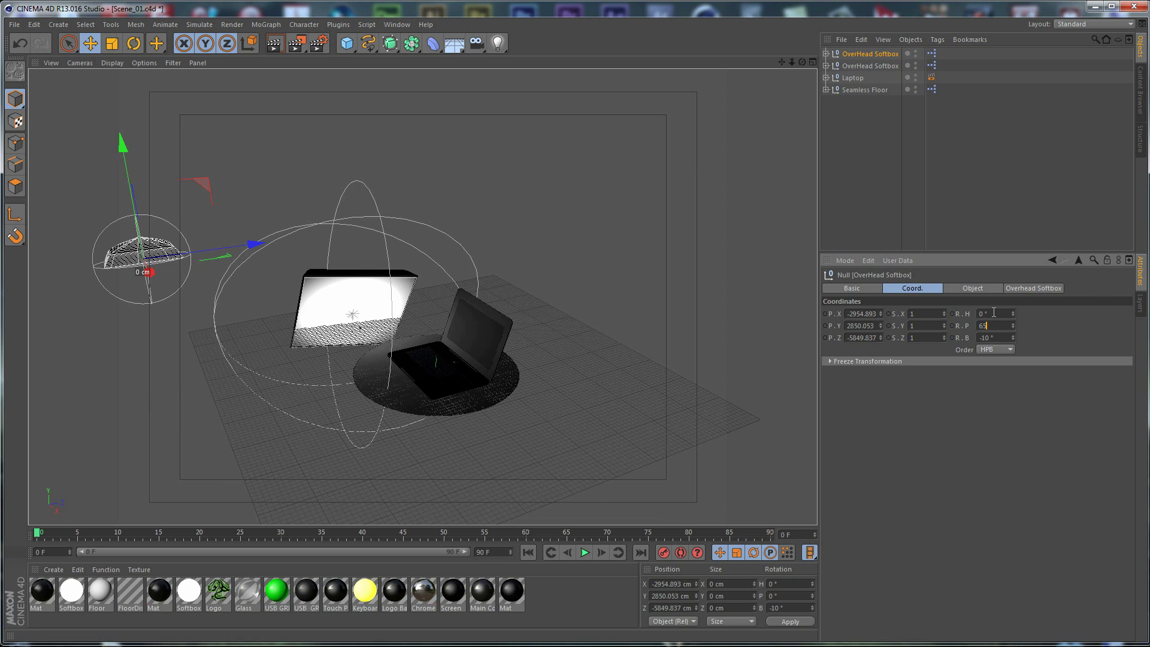
pyautogui.hotkey('shift', 'Tab')
pyautogui.press('Return')
pyautogui.keyDown('alt'); pyautogui.moveTo(358, 319); pyautogui.dragTo(577, 371); pyautogui.keyUp('alt')
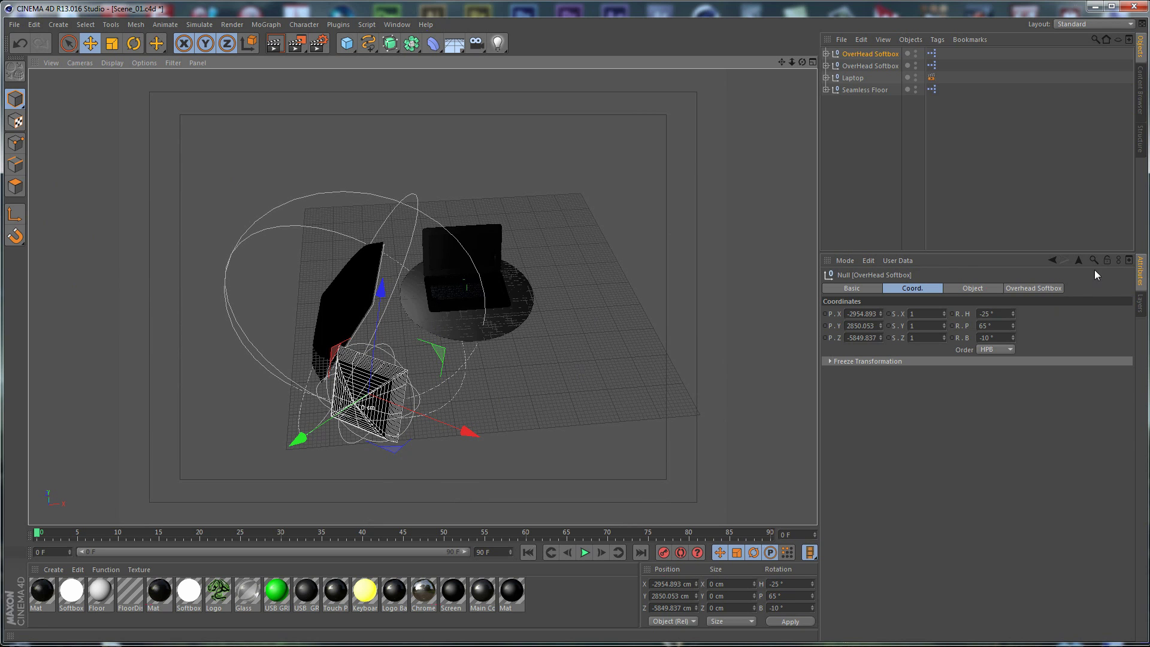
# Set the new OverHead Softbox's Brightness to 300% and check its placement around the laptop.
pyautogui.click(1037, 289)
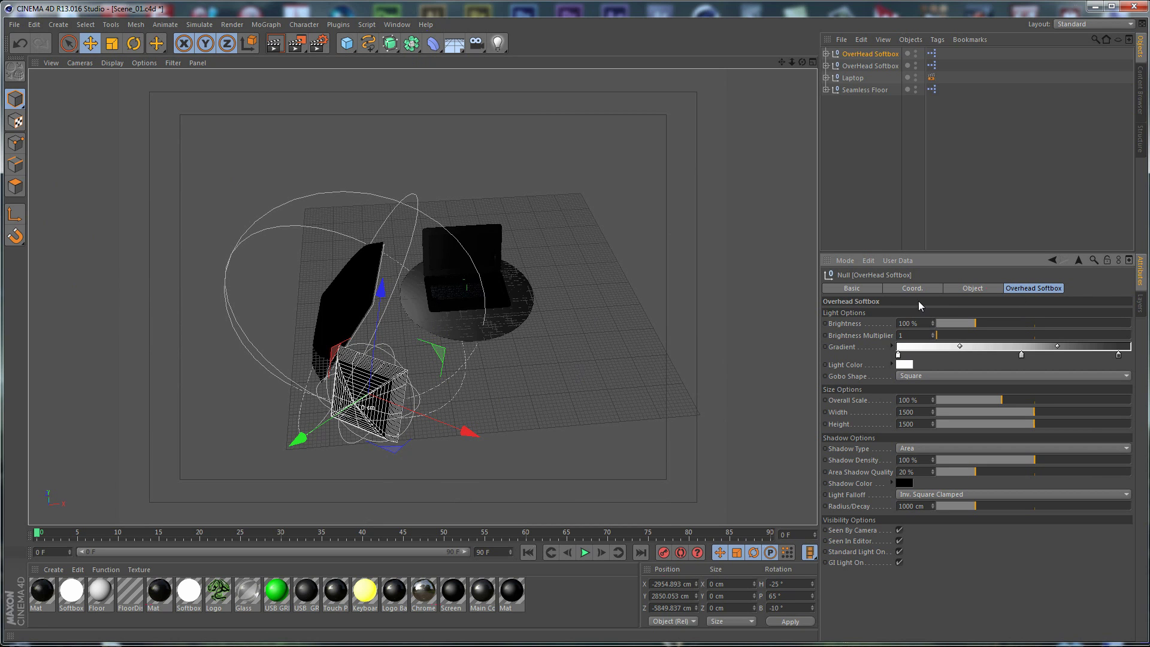
pyautogui.doubleClick(918, 327)
pyautogui.write('300')
pyautogui.press('Return')
pyautogui.keyDown('alt'); pyautogui.moveTo(539, 282); pyautogui.dragTo(349, 146); pyautogui.keyUp('alt')
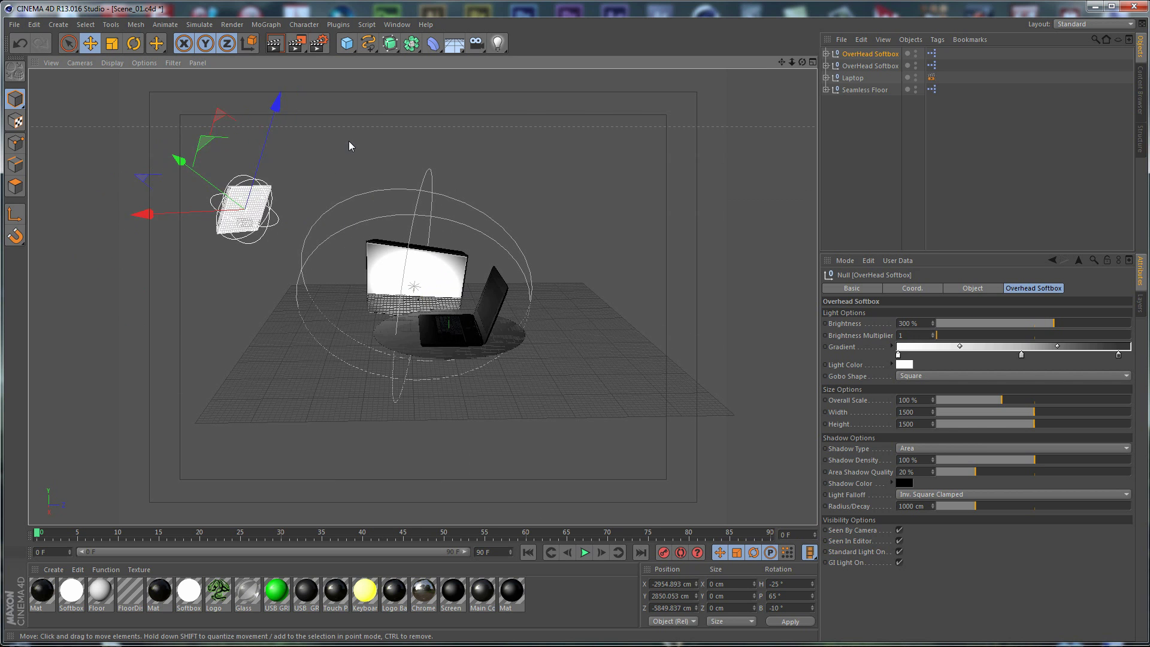
pyautogui.click(349, 146)
pyautogui.click(864, 54)
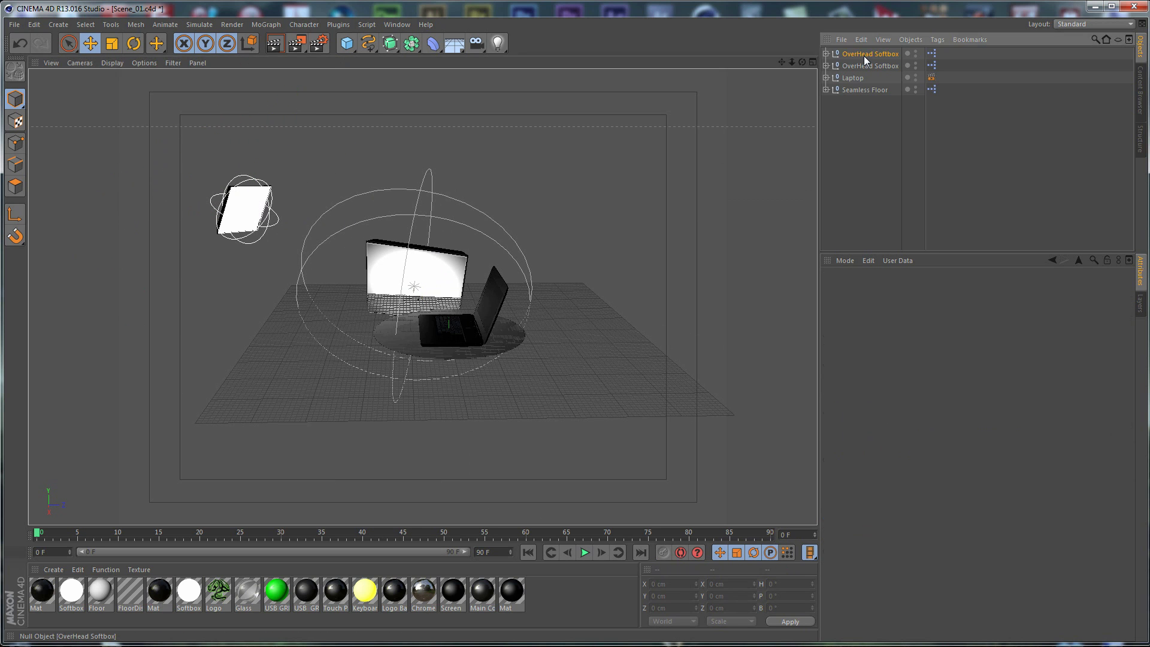
pyautogui.keyDown('alt'); pyautogui.moveTo(513, 159); pyautogui.dragTo(599, 244); pyautogui.keyUp('alt')
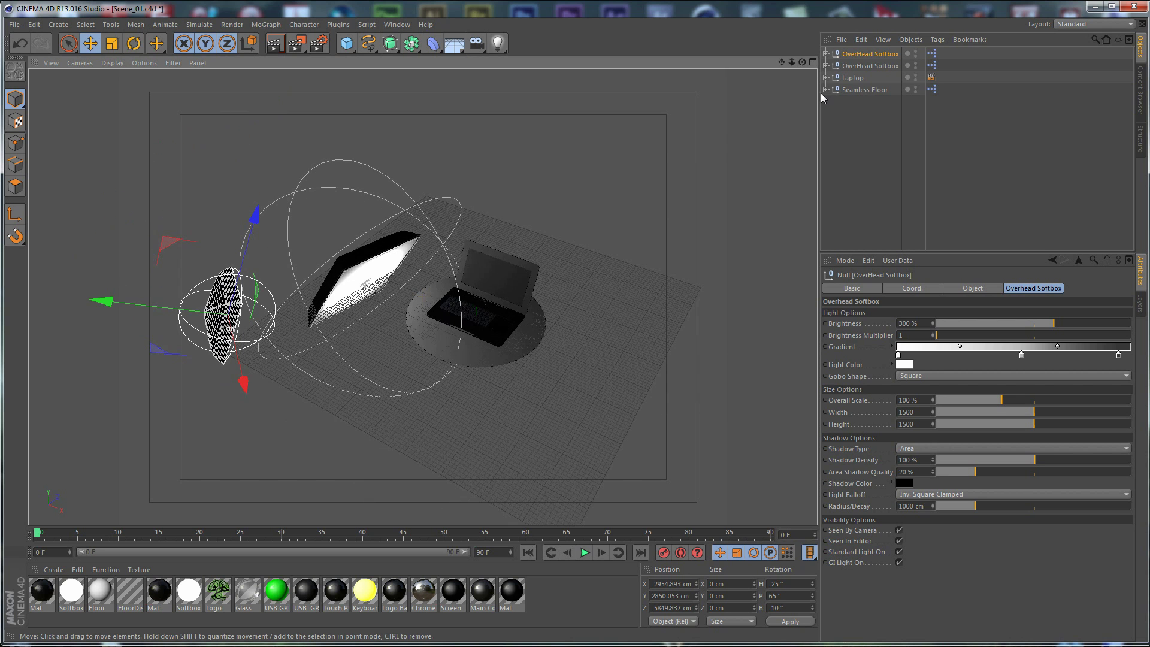
# Rename the softbox beside the laptop as Left and the newer, higher softbox as Left Top.
pyautogui.doubleClick(870, 66)
pyautogui.write('Left')
pyautogui.press('Return')
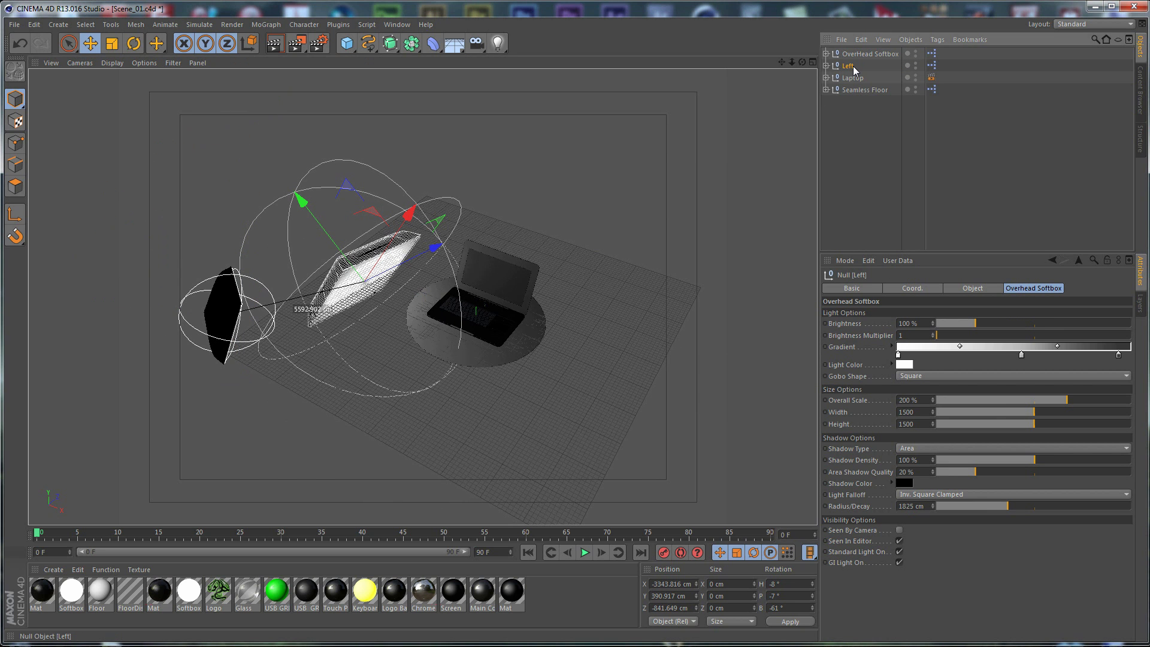
pyautogui.doubleClick(857, 54)
pyautogui.write('lef')
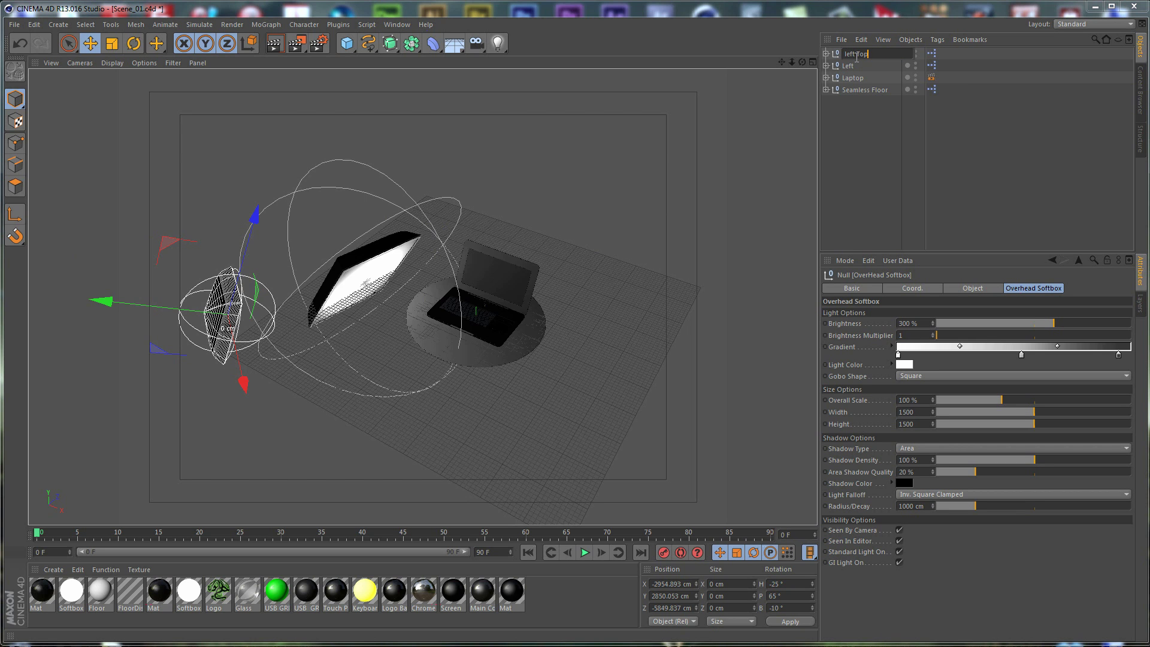
pyautogui.write('t Top')
pyautogui.press('Return')
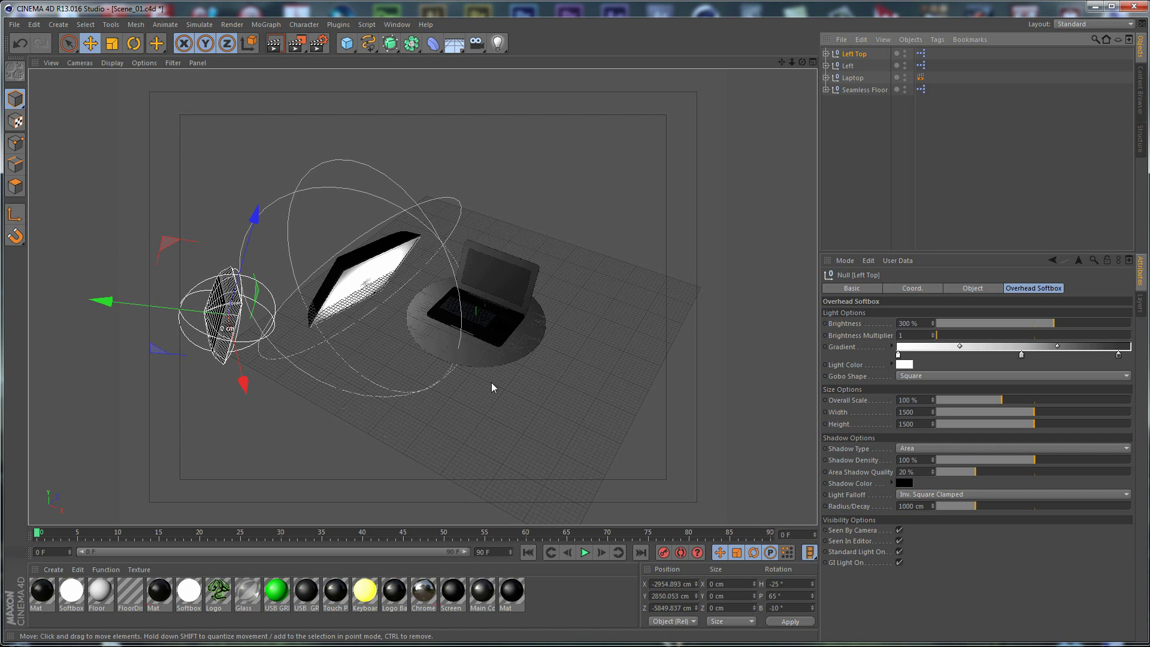
# Set the Left Top softbox's Overall Scale to 300%.
pyautogui.keyDown('alt'); pyautogui.moveTo(527, 408); pyautogui.dragTo(487, 383, button='middle'); pyautogui.keyUp('alt')
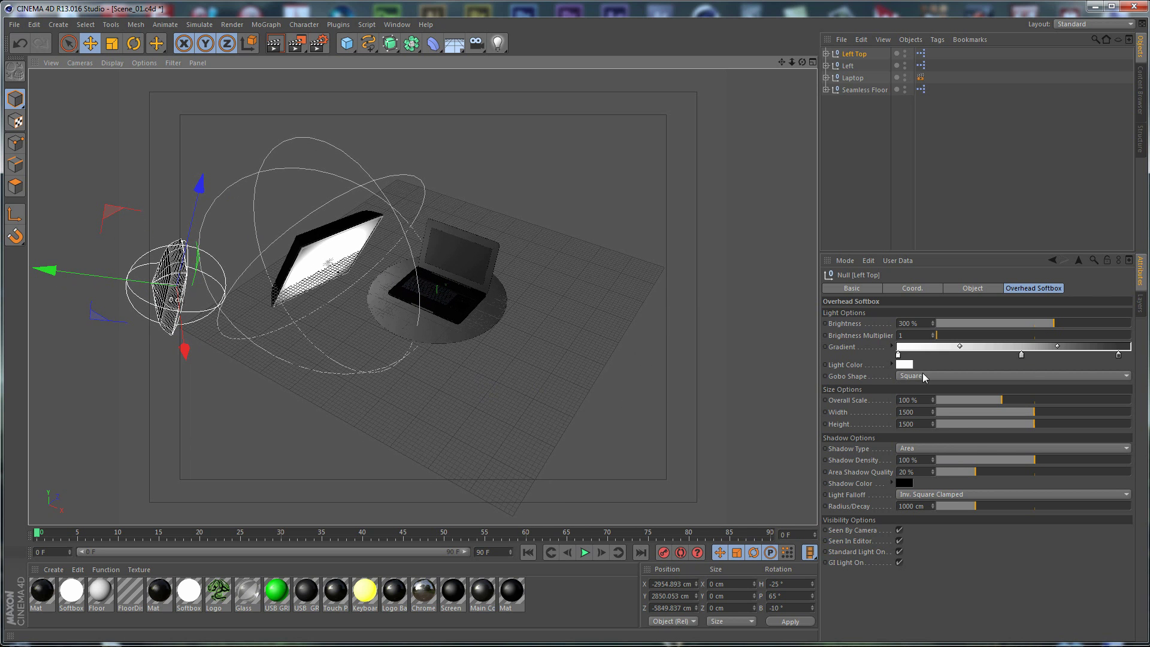
pyautogui.doubleClick(921, 400)
pyautogui.write('300')
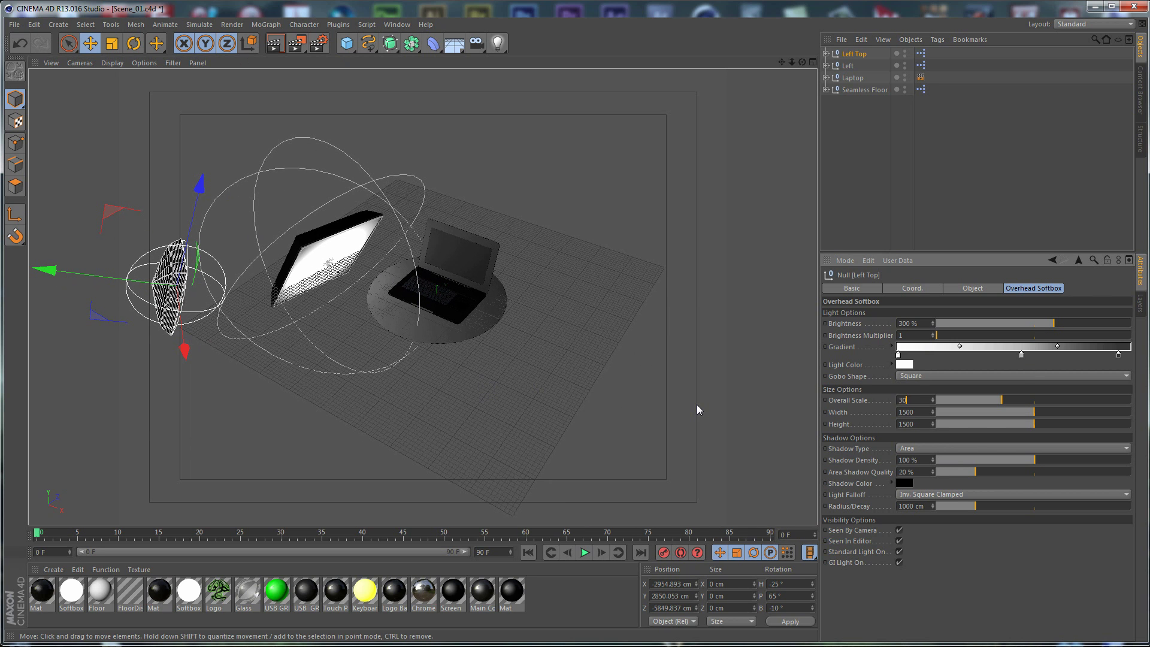
pyautogui.press('Return')
pyautogui.keyDown('alt'); pyautogui.moveTo(697, 410); pyautogui.dragTo(511, 326); pyautogui.keyUp('alt')
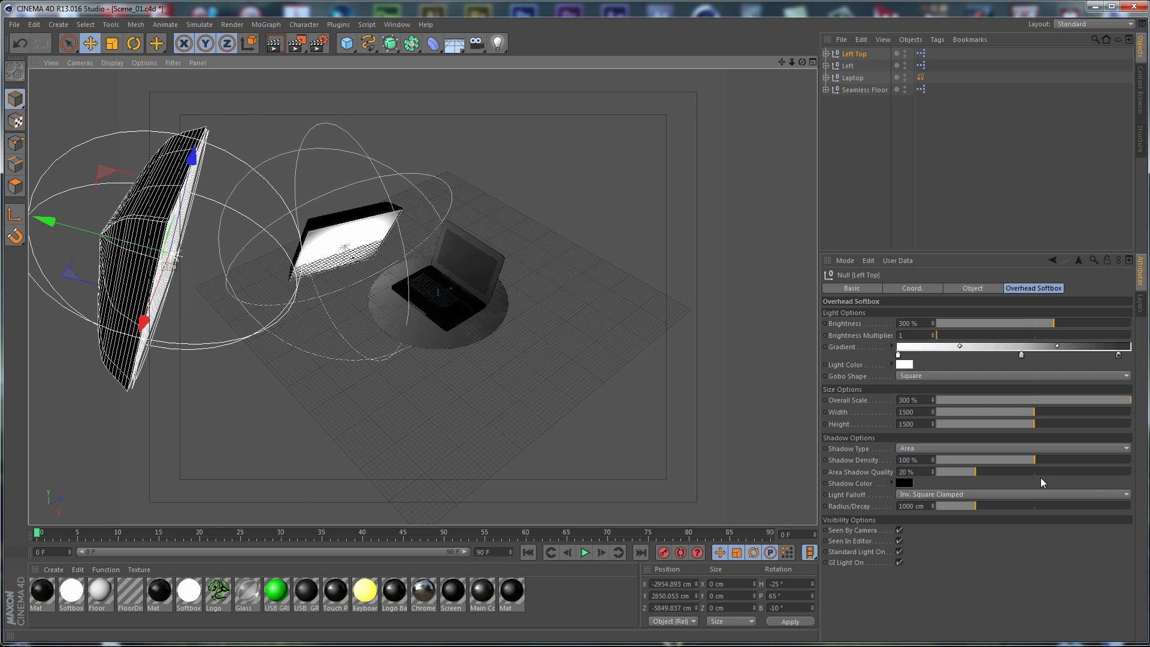
# Set the Left Top softbox's Radius/Decay to 2200 cm and make it invisible to the camera.
pyautogui.doubleClick(927, 503)
pyautogui.write('2200')
pyautogui.press('Return')
pyautogui.keyDown('alt'); pyautogui.moveTo(611, 380); pyautogui.dragTo(628, 358); pyautogui.keyUp('alt')
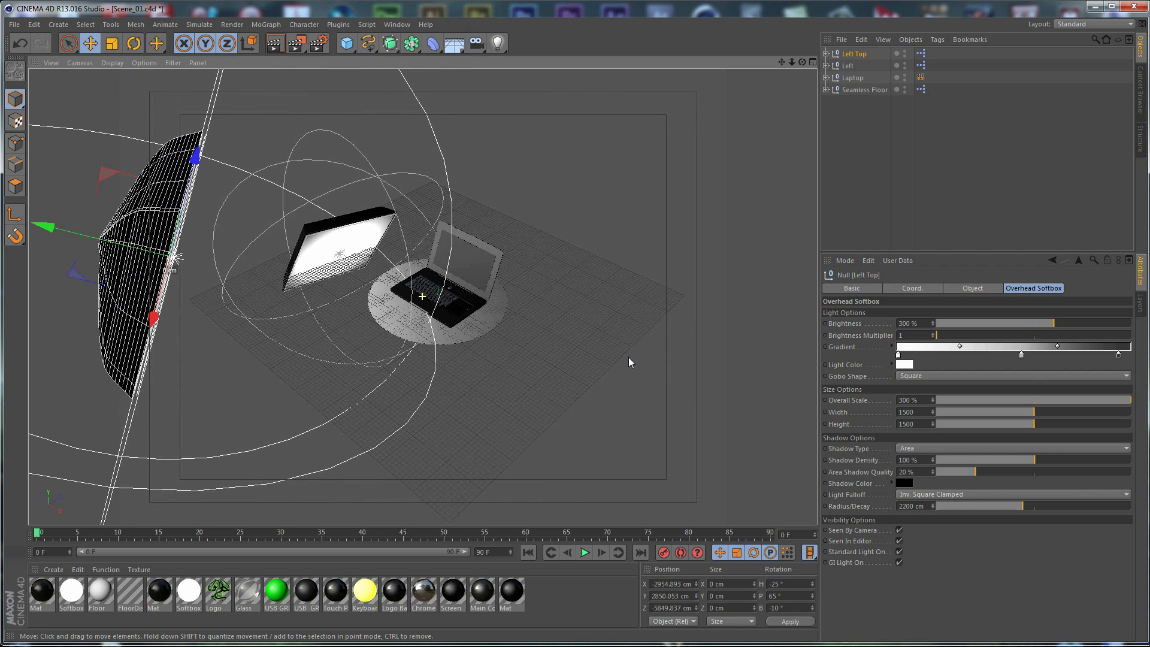
pyautogui.click(899, 531)
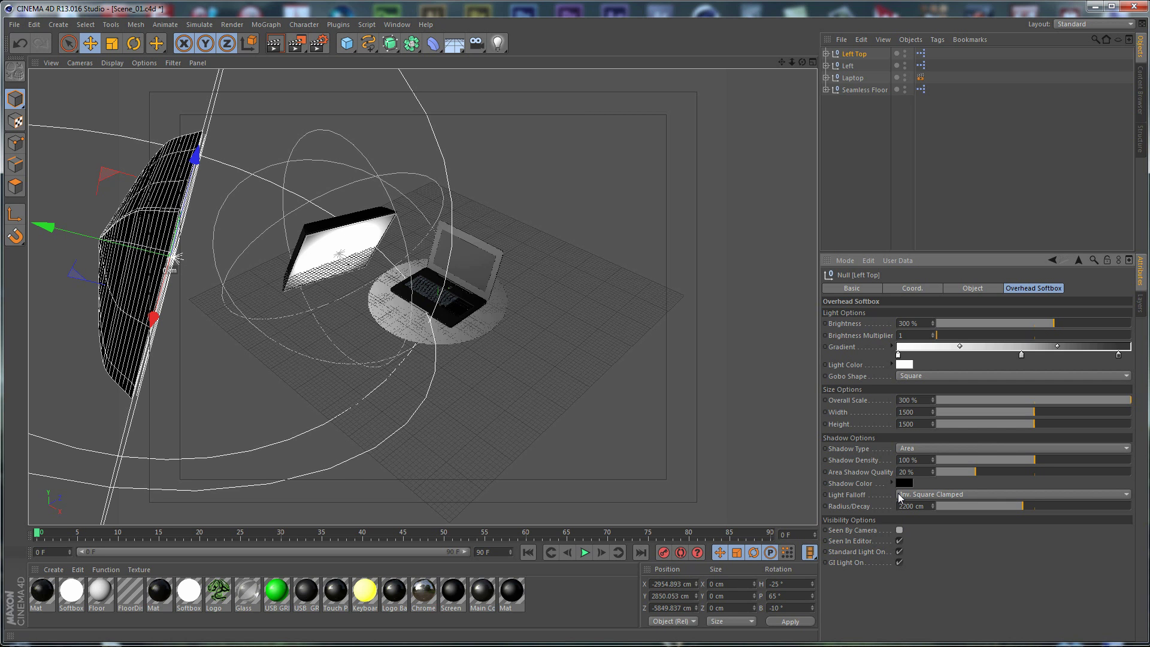
# Add another OverHead Softbox from the GSG_HDRI_Studio_Pack library to the scene.
pyautogui.click(1141, 89)
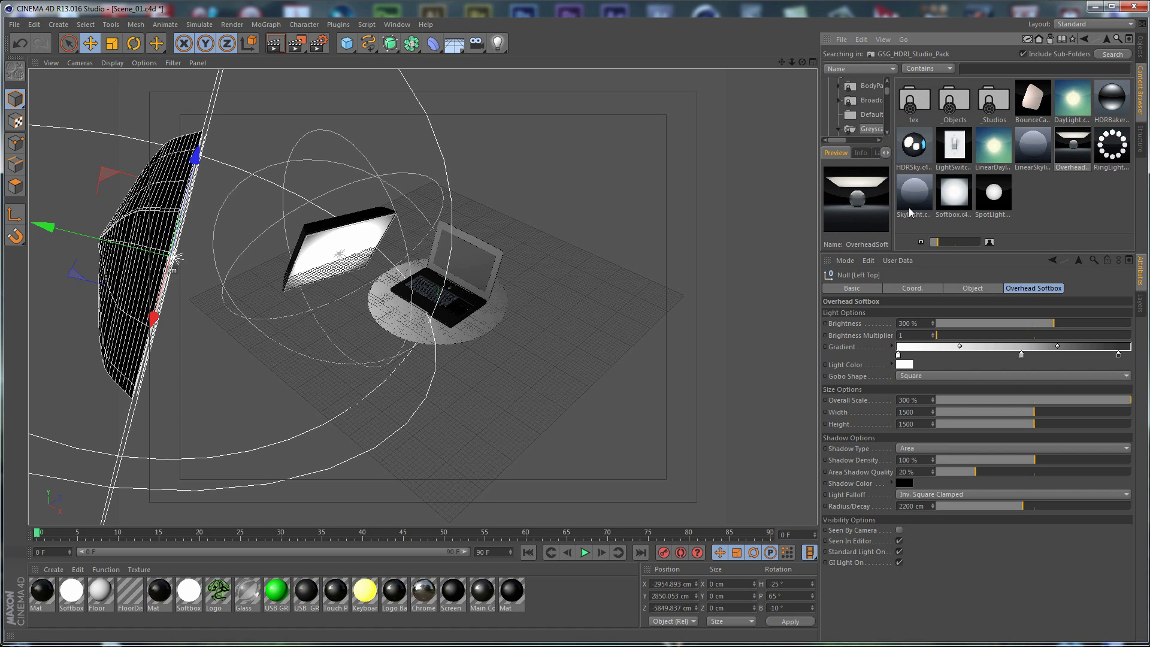
pyautogui.doubleClick(1078, 151)
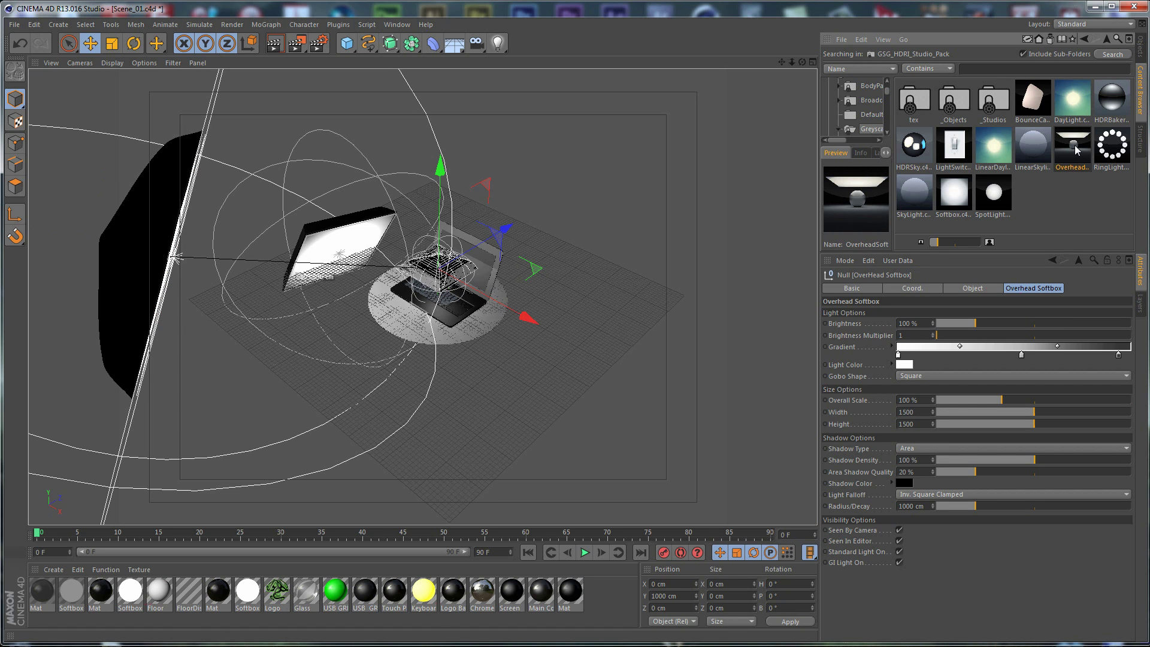
pyautogui.click(1141, 48)
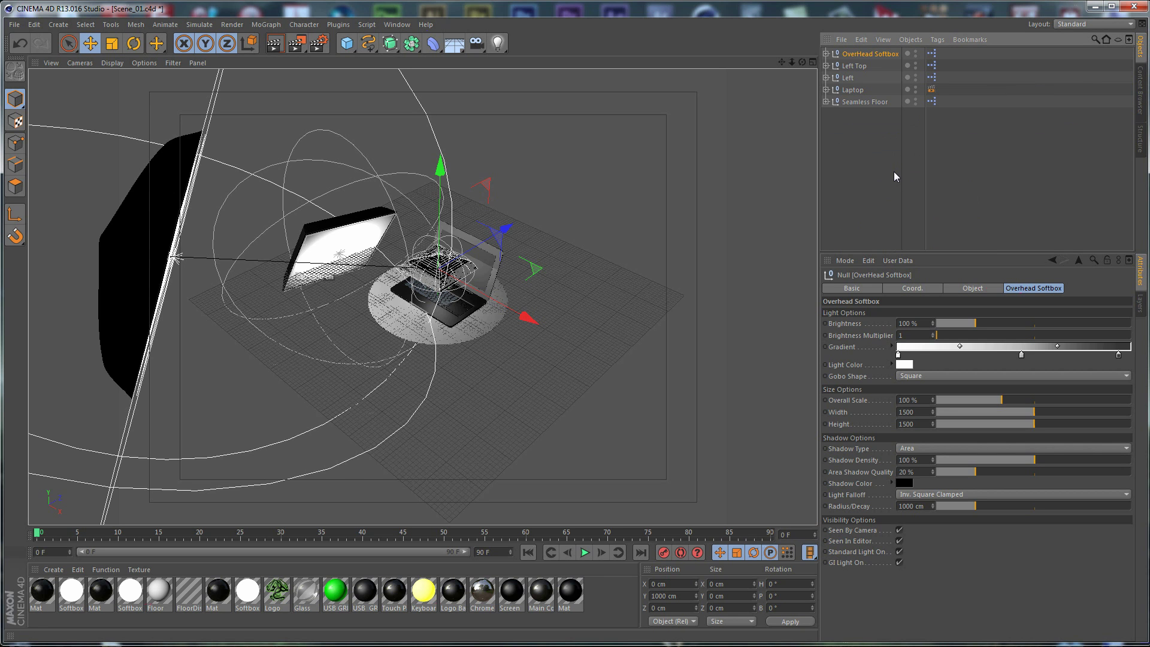
# Set the new OverHead Softbox's Y position to 2000 cm and its bank rotation to 20°.
pyautogui.click(911, 289)
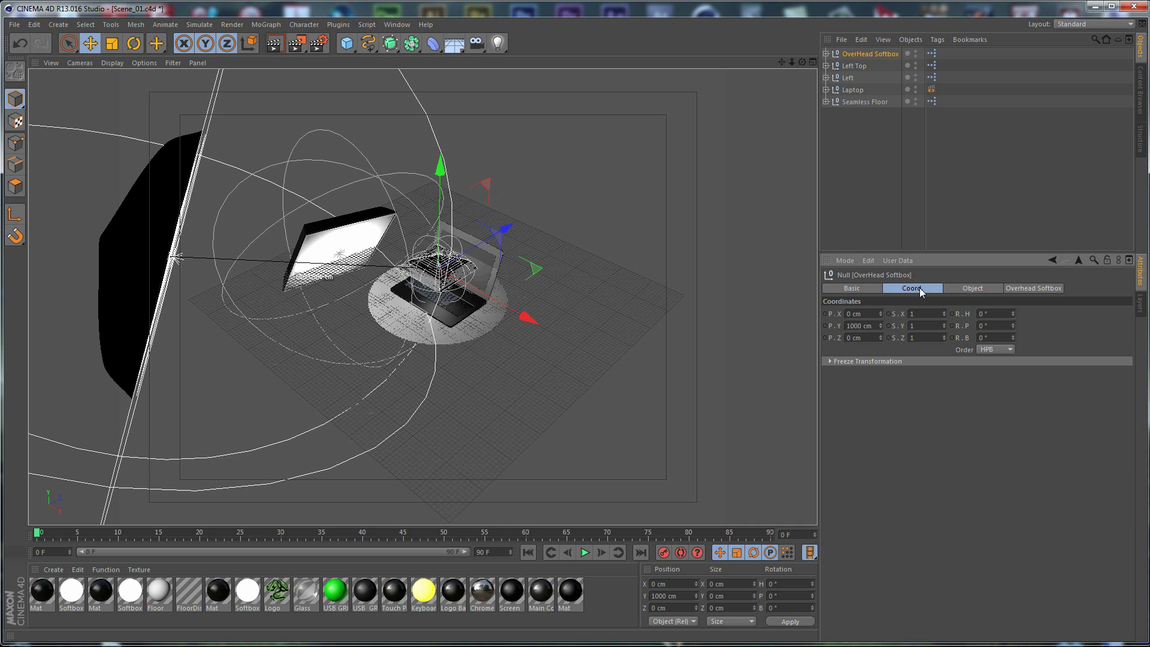
pyautogui.doubleClick(868, 325)
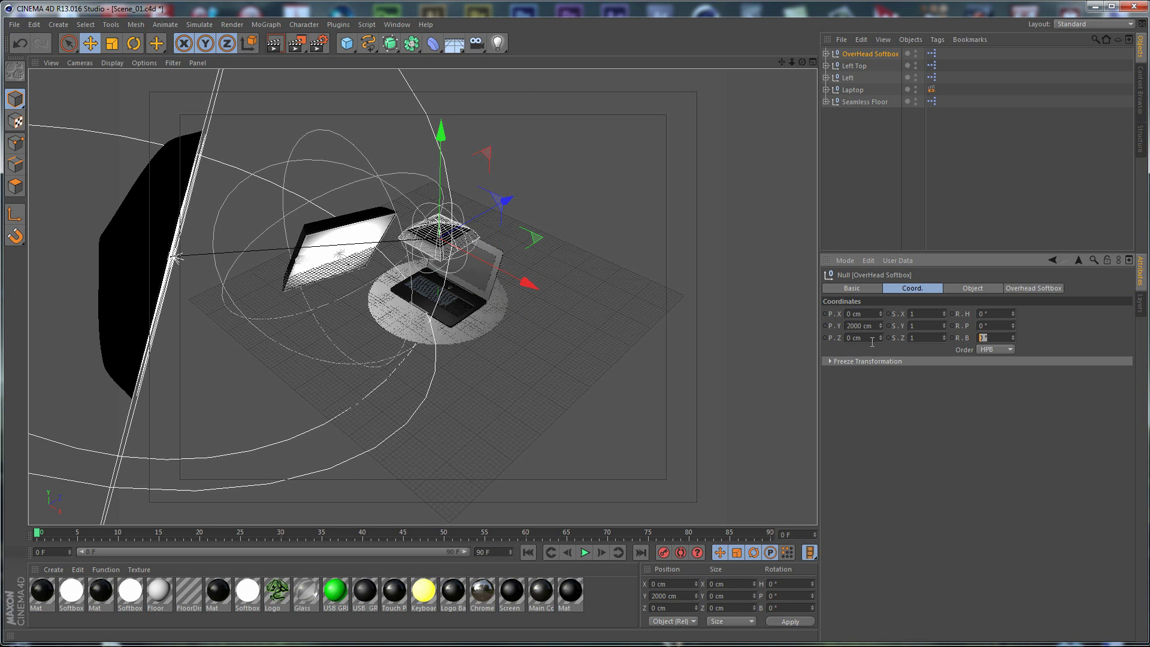
pyautogui.keyDown('alt'); pyautogui.moveTo(616, 205); pyautogui.dragTo(303, 258); pyautogui.keyUp('alt')
pyautogui.scroll(8, 423, 296)
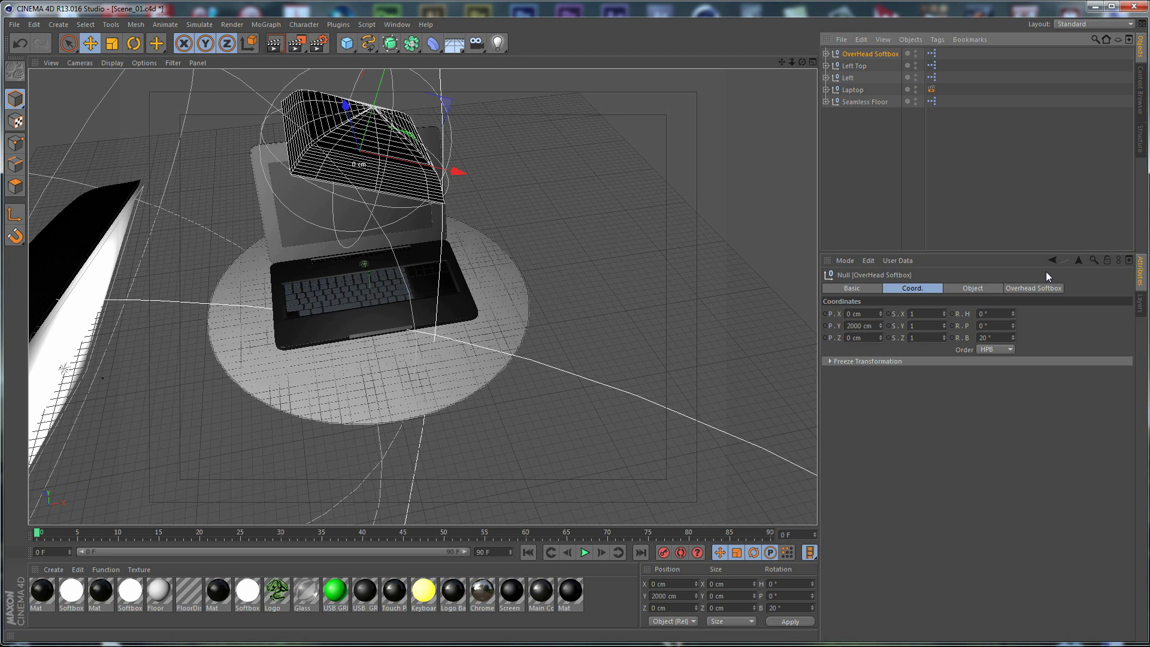
# Rename the new OverHead Softbox as Top and set its Brightness to 150%.
pyautogui.doubleClick(874, 55)
pyautogui.write('To')
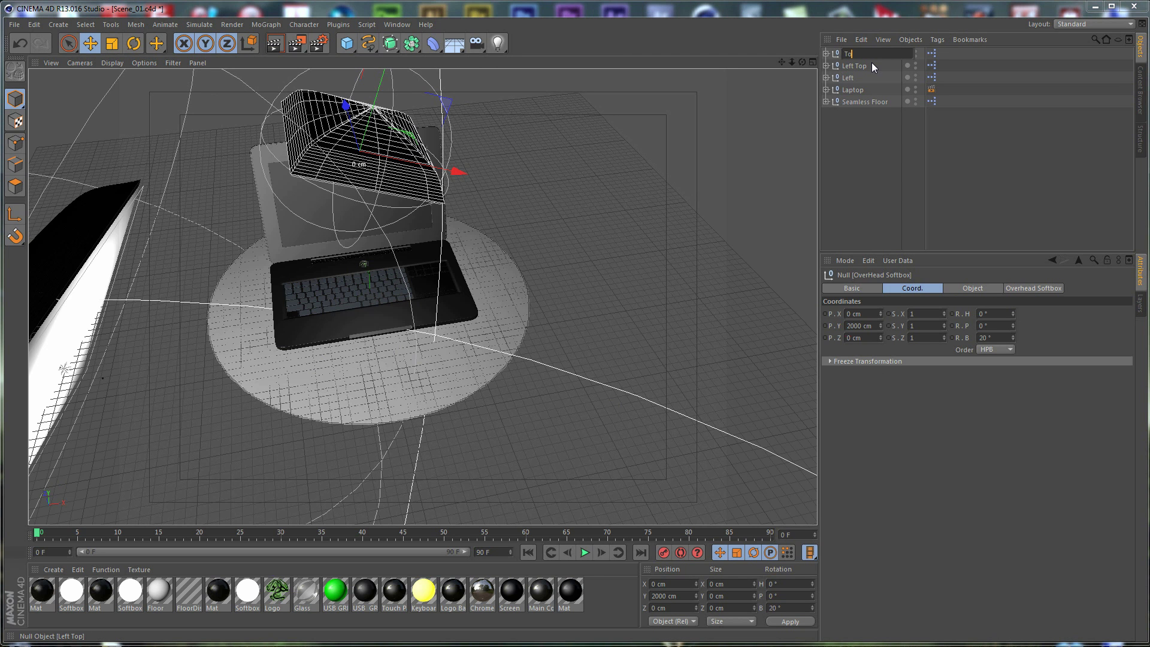
pyautogui.write('p')
pyautogui.press('Return')
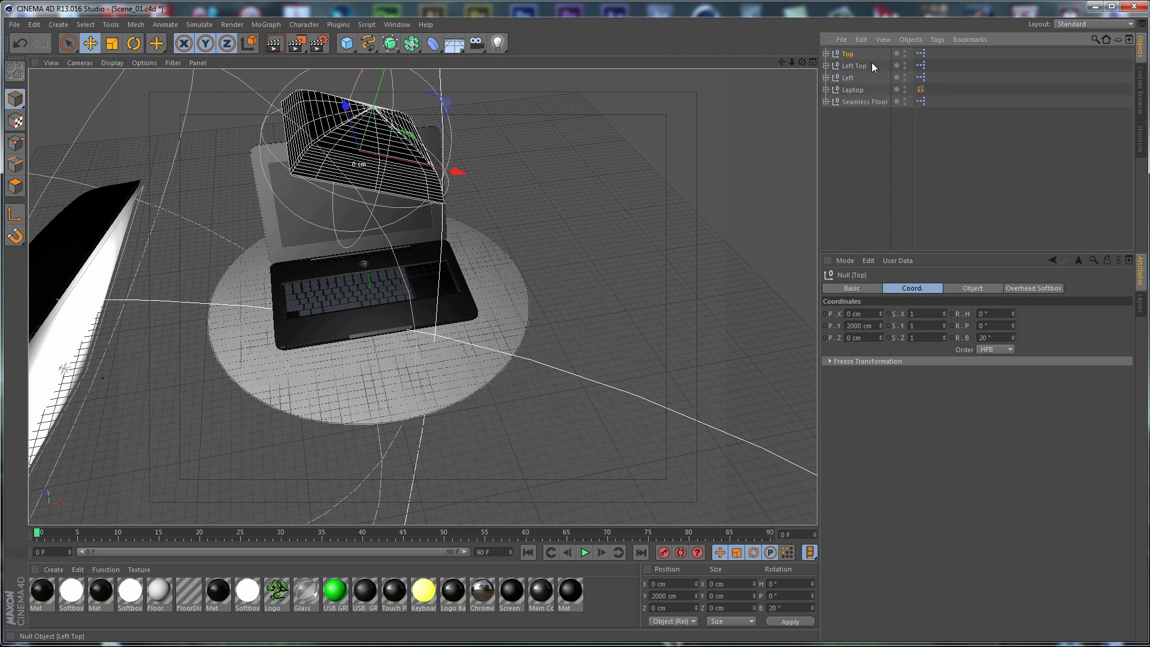
pyautogui.click(1033, 288)
pyautogui.click(910, 324)
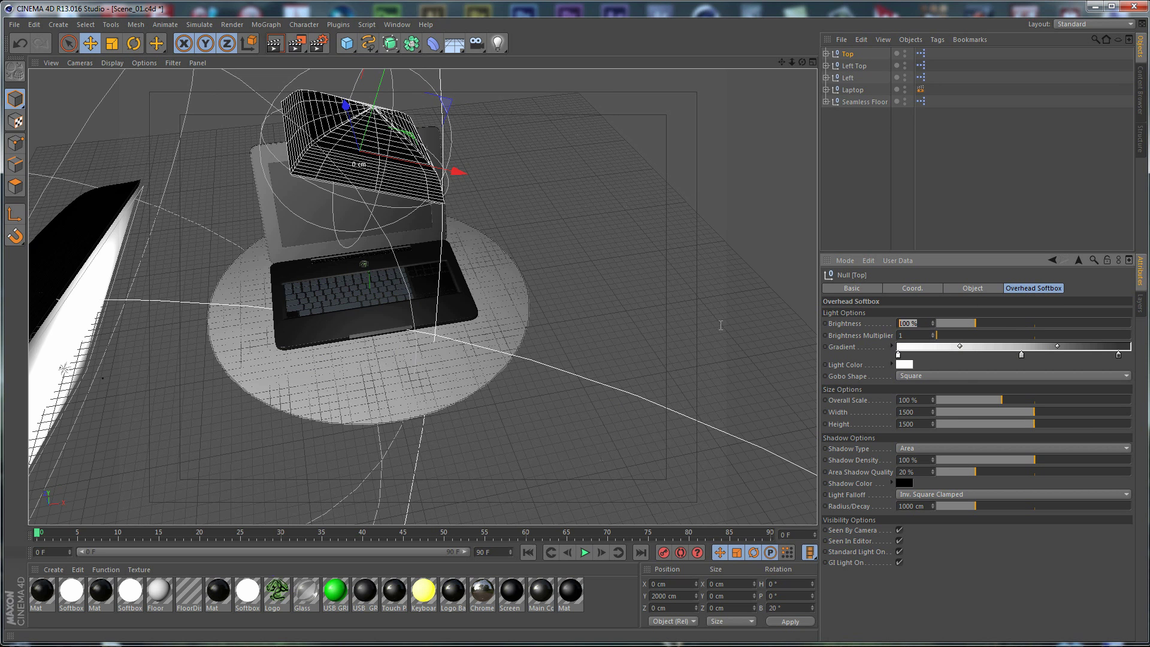
pyautogui.write('150')
pyautogui.press('Return')
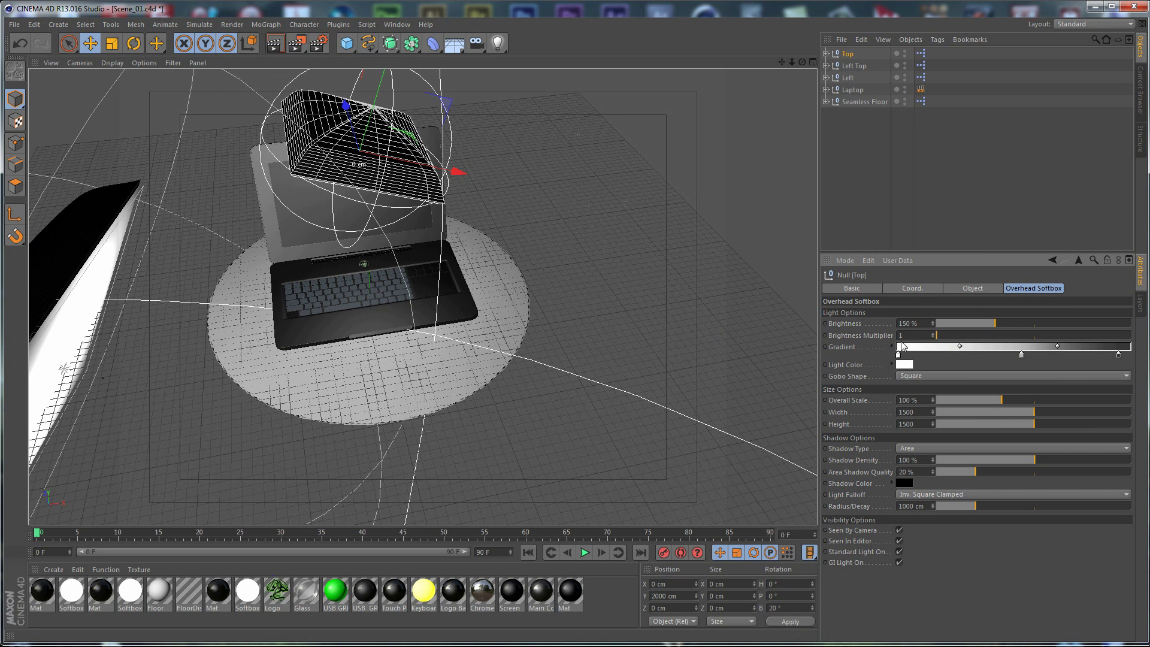
# Set the Top softbox's Overall Scale to 300% and make it invisible to the camera.
pyautogui.click(918, 400)
pyautogui.write('300')
pyautogui.press('Return')
pyautogui.keyDown('alt'); pyautogui.moveTo(778, 325); pyautogui.dragTo(659, 270); pyautogui.keyUp('alt')
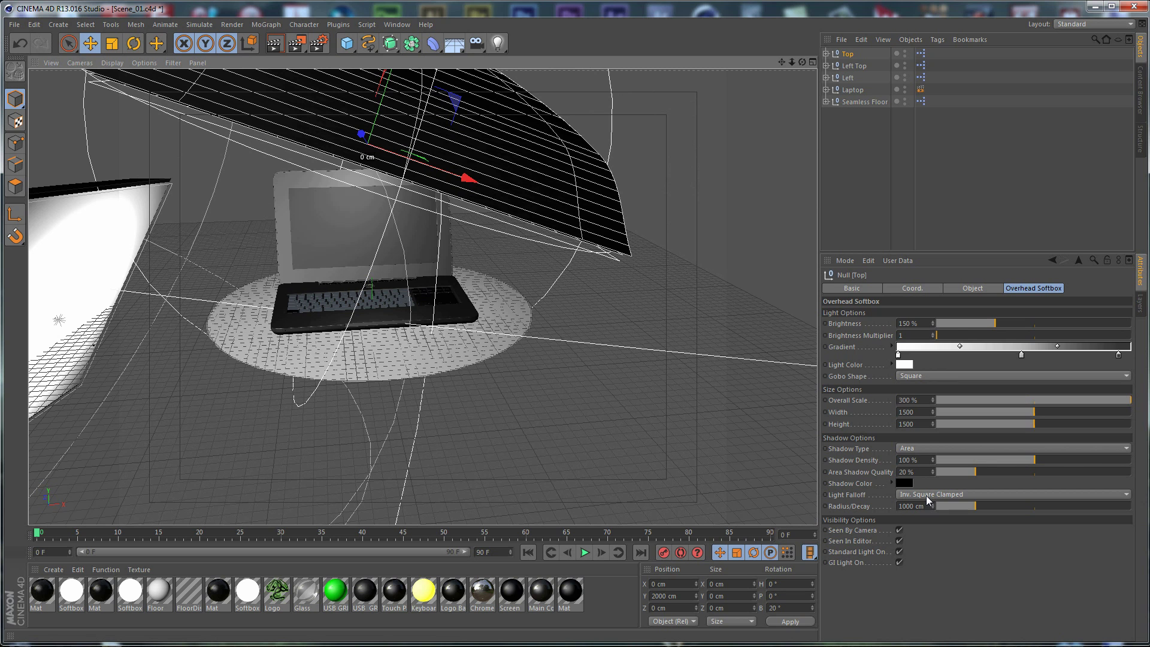
pyautogui.click(901, 530)
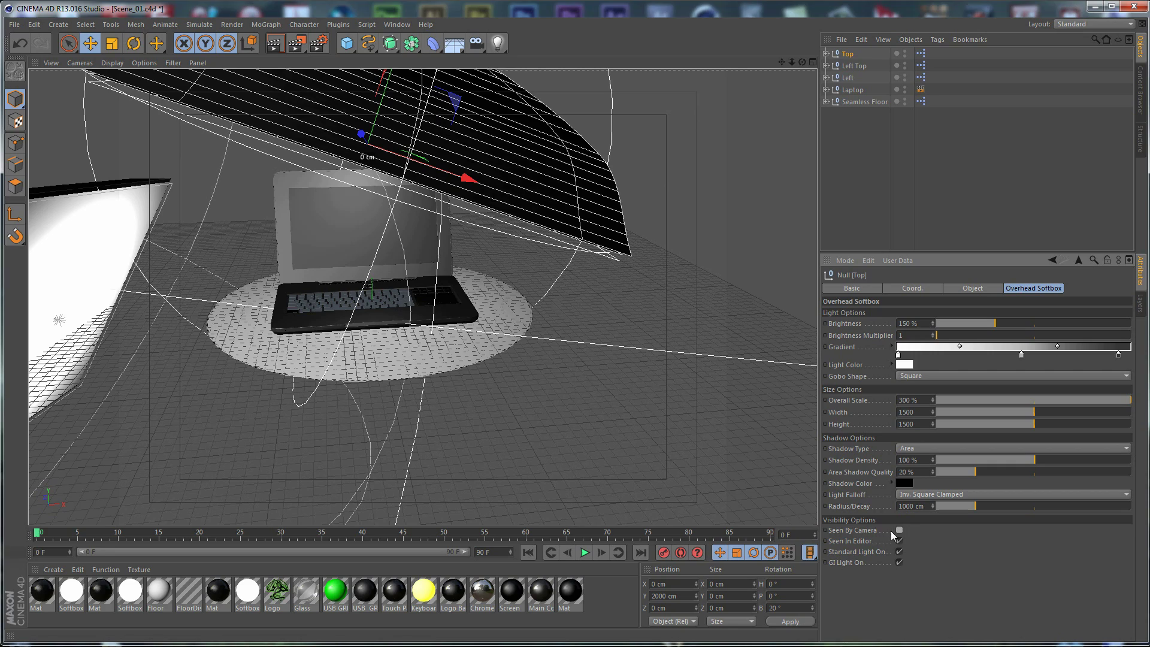
# Hide the Top, Left Top and Left softboxes in both the editor and the renderer.
pyautogui.keyDown('alt'); pyautogui.moveTo(473, 426); pyautogui.dragTo(237, 296); pyautogui.keyUp('alt')
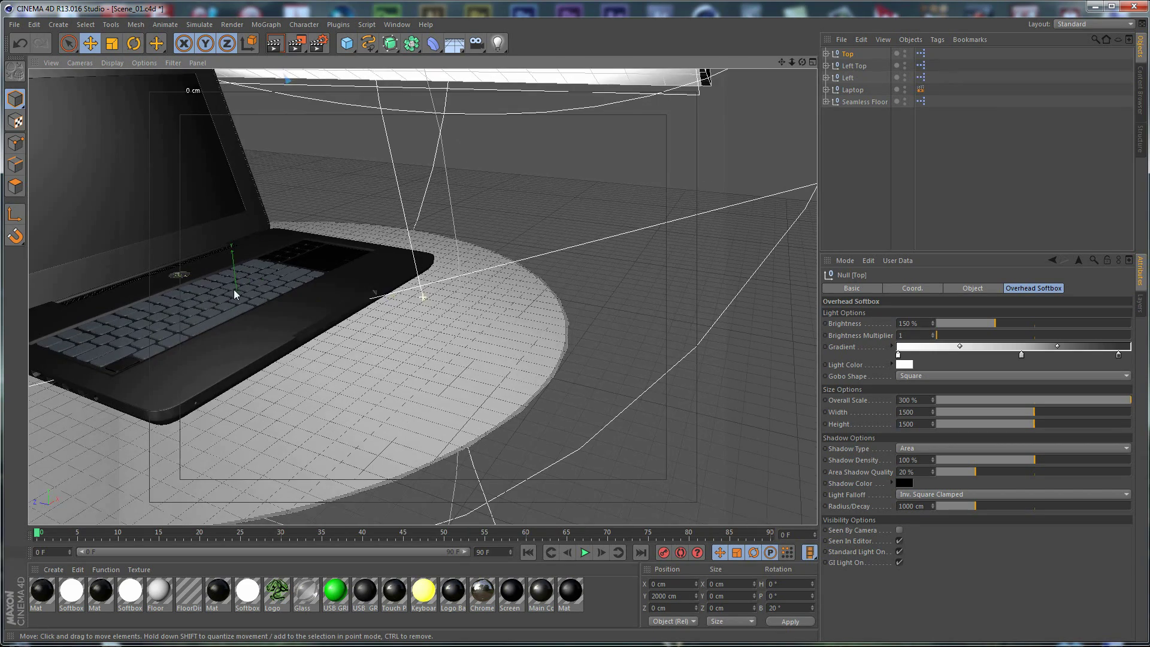
pyautogui.click(850, 79)
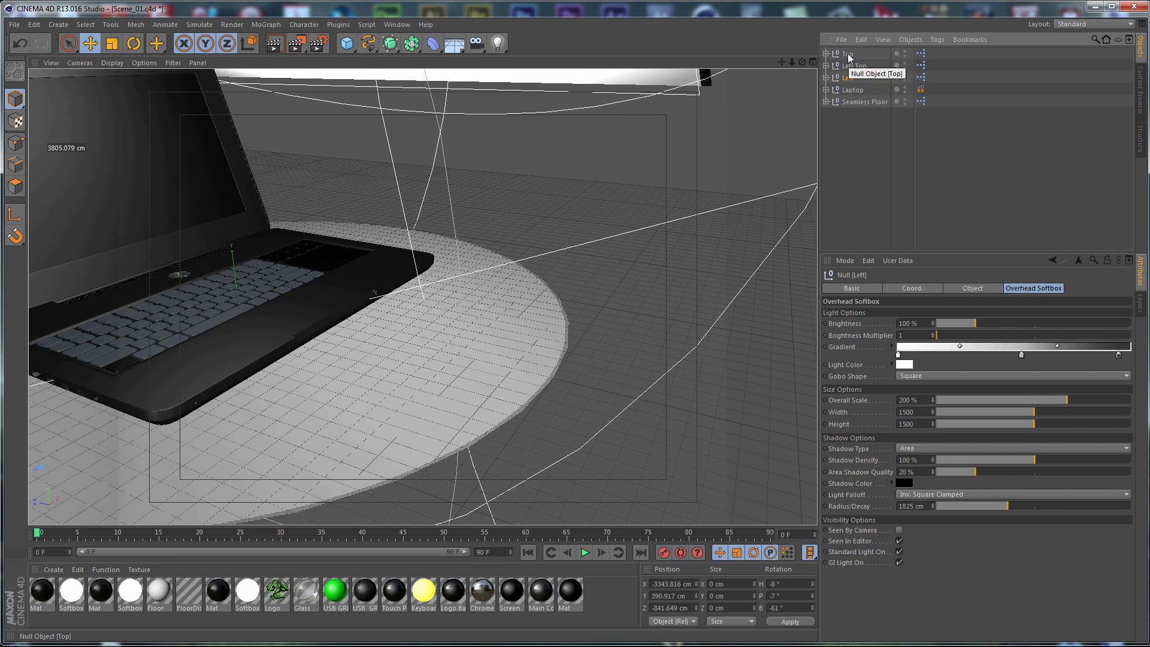
pyautogui.keyDown('shift'); pyautogui.click(848, 54); pyautogui.keyUp('shift')
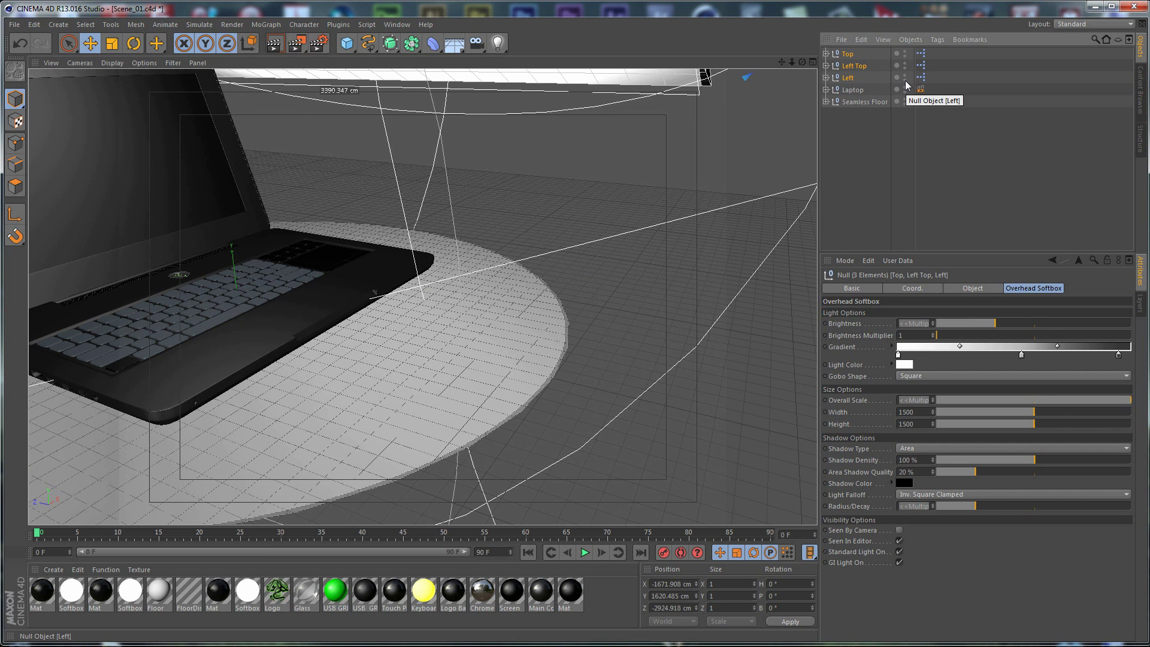
pyautogui.click(905, 79)
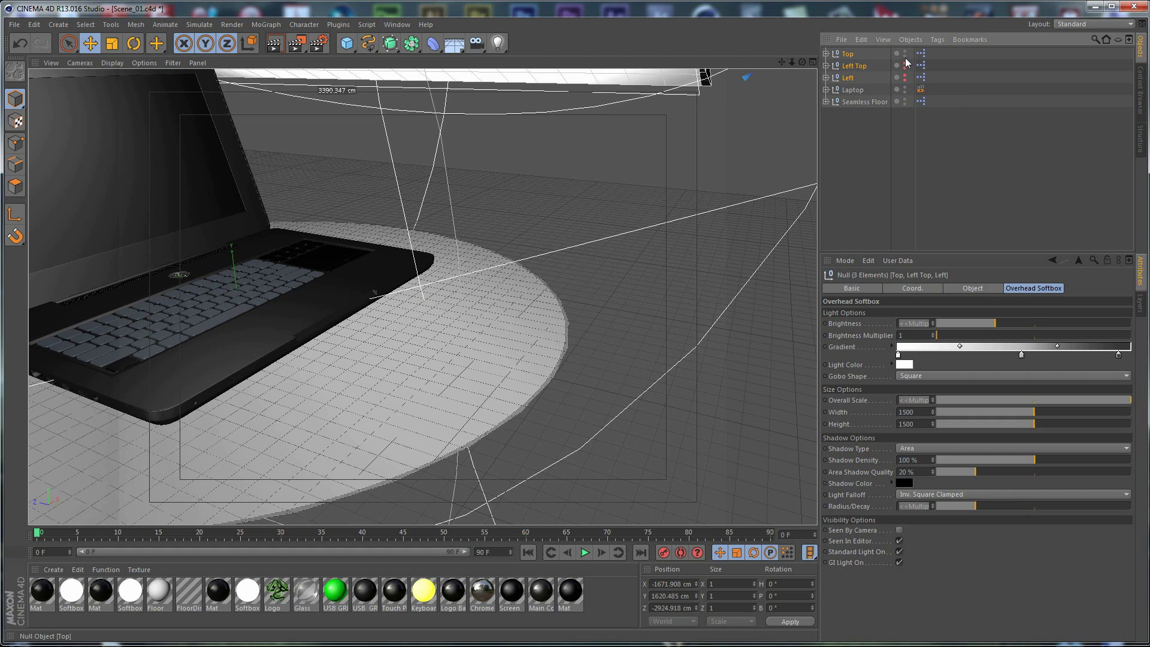
pyautogui.click(904, 53)
pyautogui.click(883, 141)
# Check the laptop's keyboard and side ports up close and save the scene.
pyautogui.keyDown('alt'); pyautogui.moveTo(419, 180); pyautogui.dragTo(522, 246); pyautogui.keyUp('alt')
pyautogui.scroll(10, 469, 239)
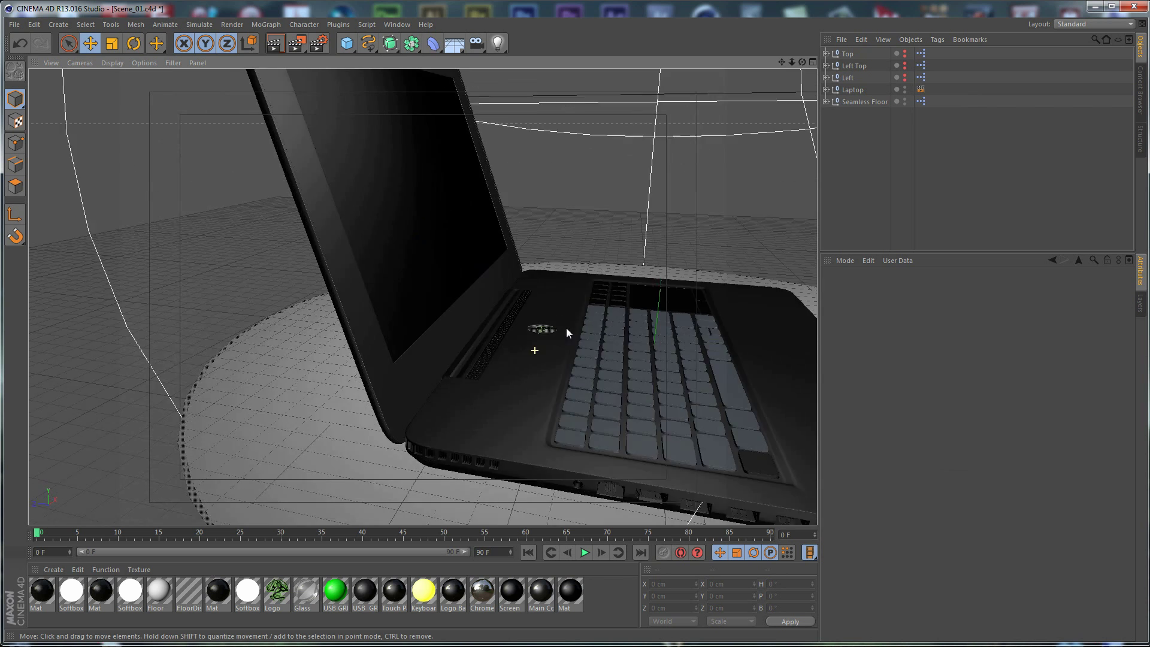
pyautogui.keyDown('alt'); pyautogui.moveTo(607, 340); pyautogui.dragTo(541, 311); pyautogui.keyUp('alt')
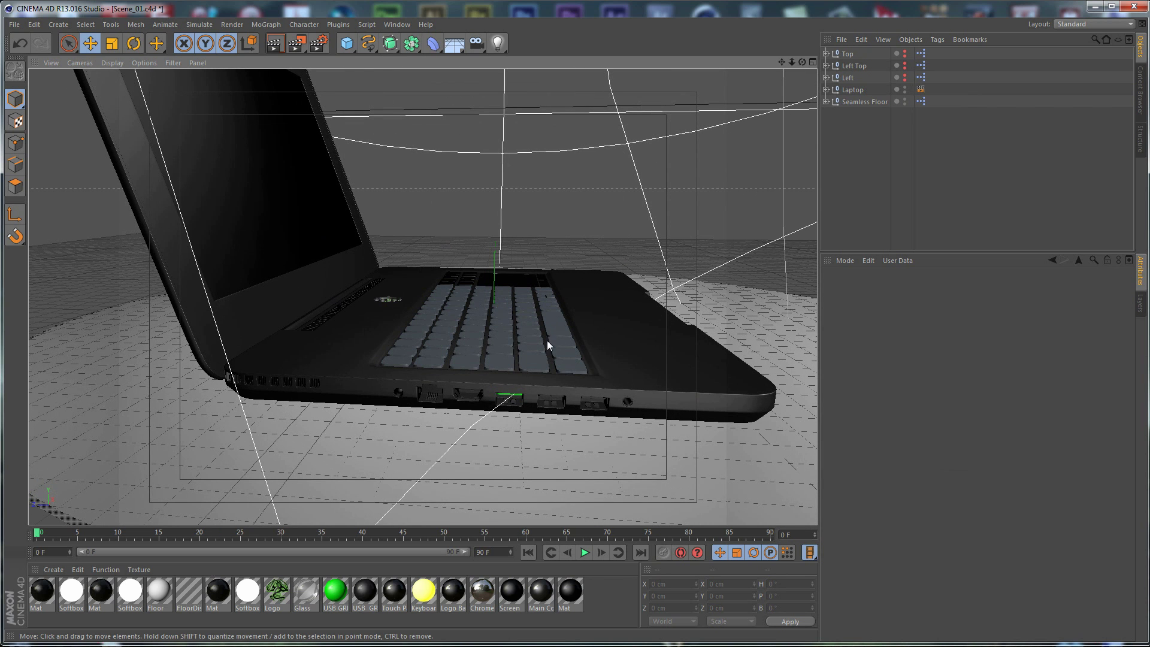
pyautogui.hotkey('ctrl', 's')
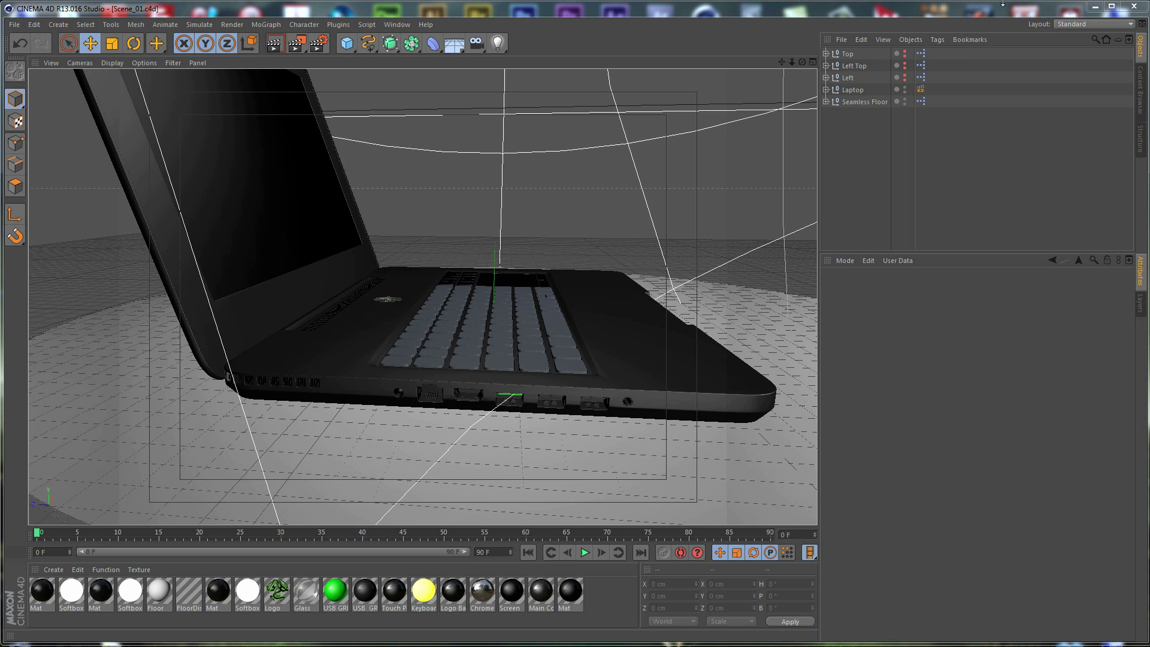
# Select the Top Part group inside Laptop, enable axis editing and move its axis to about X -60 cm.
pyautogui.click(826, 90)
pyautogui.click(832, 114)
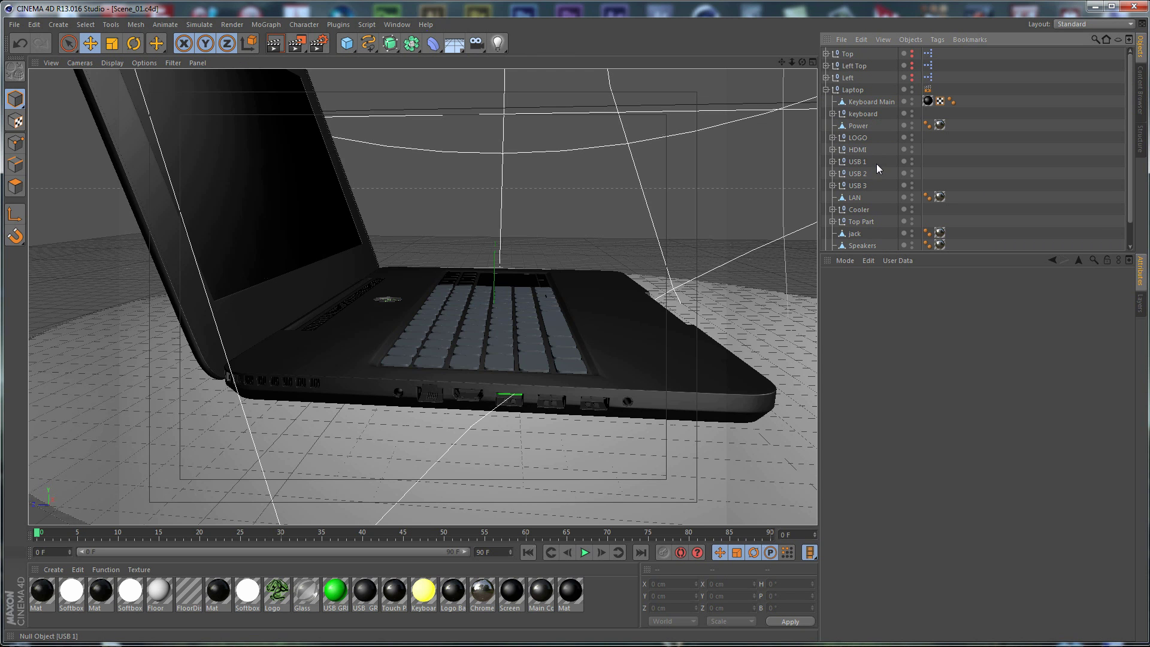
pyautogui.click(868, 223)
pyautogui.keyDown('alt'); pyautogui.moveTo(455, 216); pyautogui.dragTo(316, 346); pyautogui.keyUp('alt')
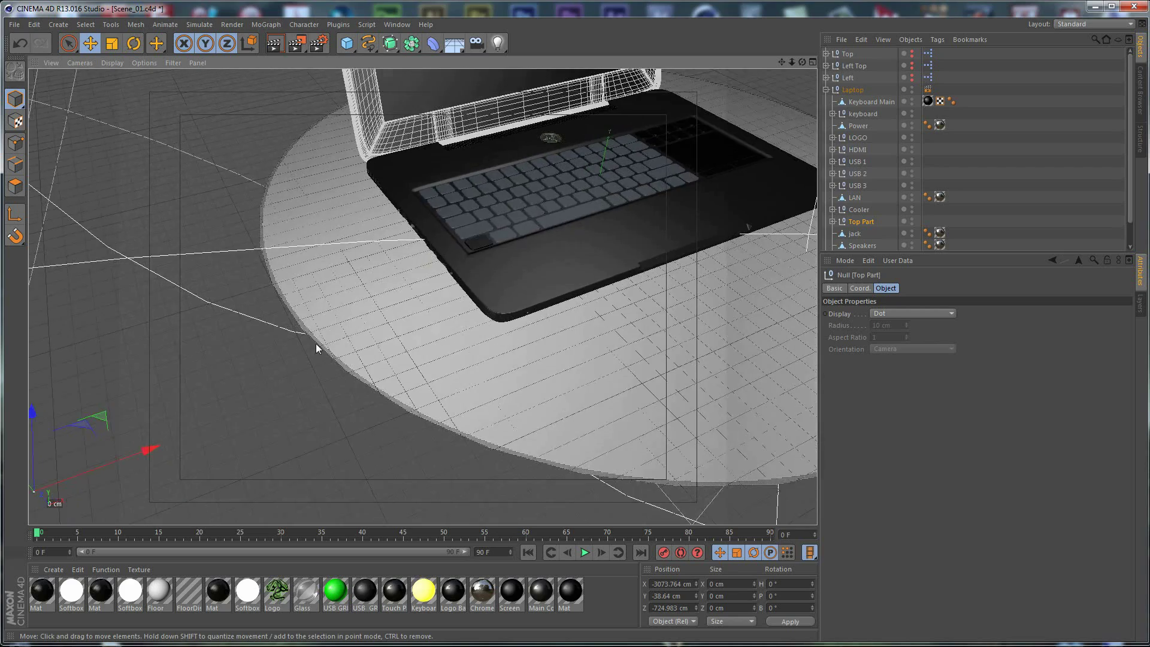
pyautogui.keyDown('alt'); pyautogui.moveTo(317, 345); pyautogui.dragTo(446, 268, button='middle'); pyautogui.keyUp('alt')
pyautogui.keyDown('alt'); pyautogui.moveTo(579, 164); pyautogui.dragTo(695, 287); pyautogui.keyUp('alt')
# In the Top view, move the Top Part axis back to the screen hinge, about Z 780 cm.
pyautogui.middleClick(517, 185)
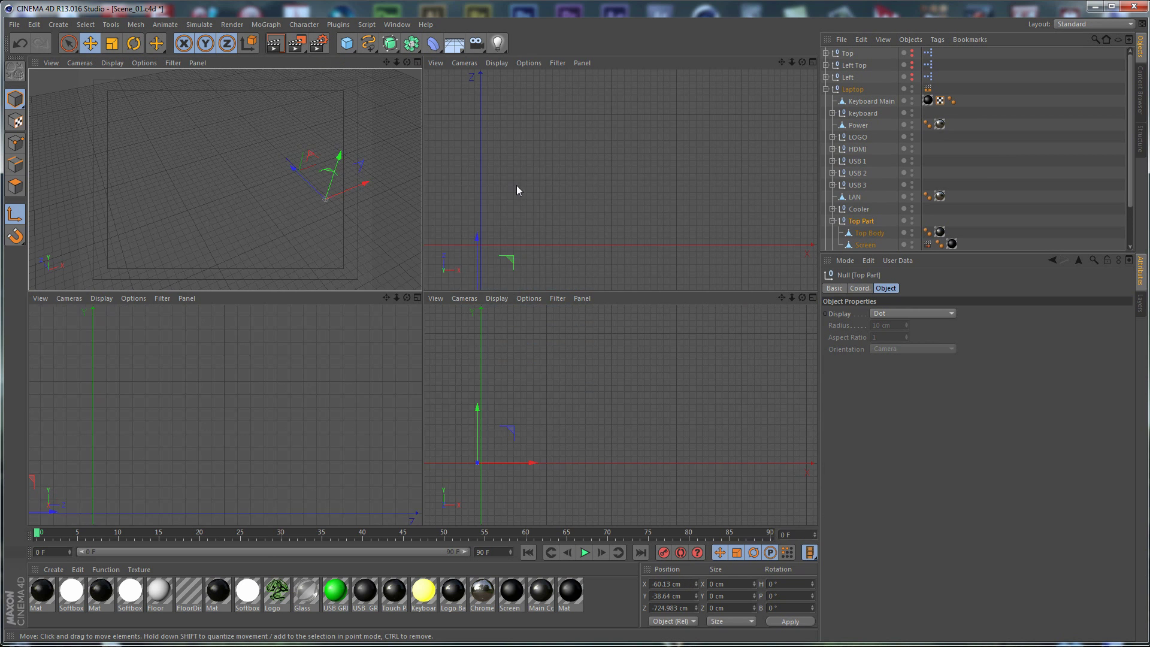
pyautogui.middleClick(575, 151)
pyautogui.press('o')
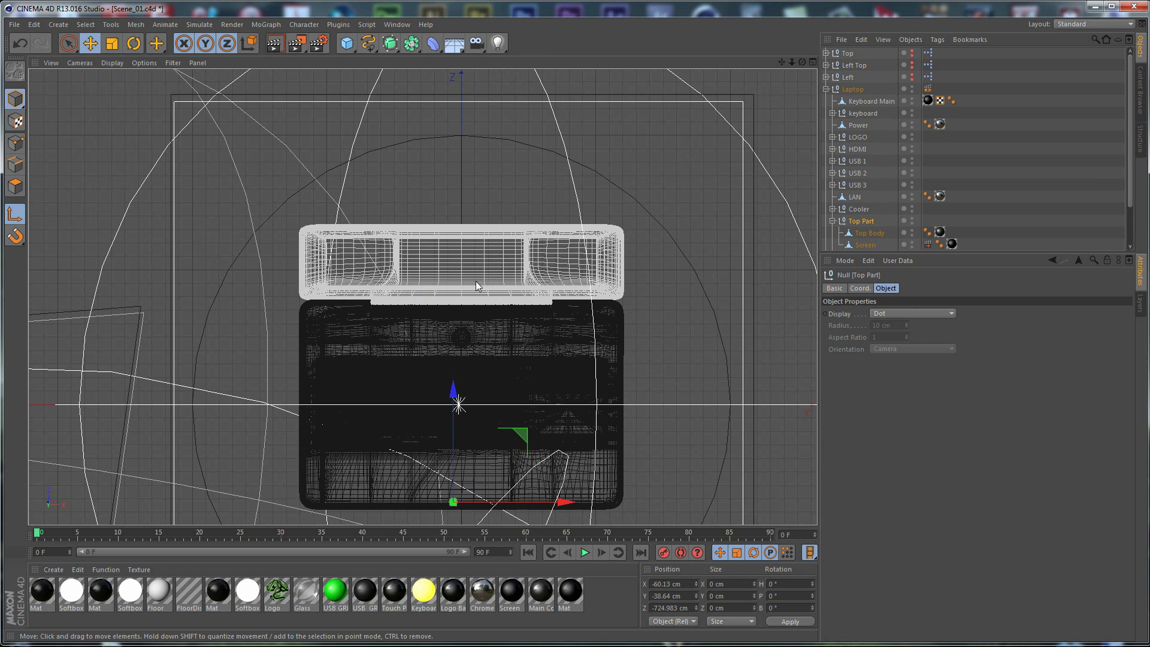
pyautogui.moveTo(458, 404); pyautogui.dragTo(461, 196)
pyautogui.scroll(5, 479, 299)
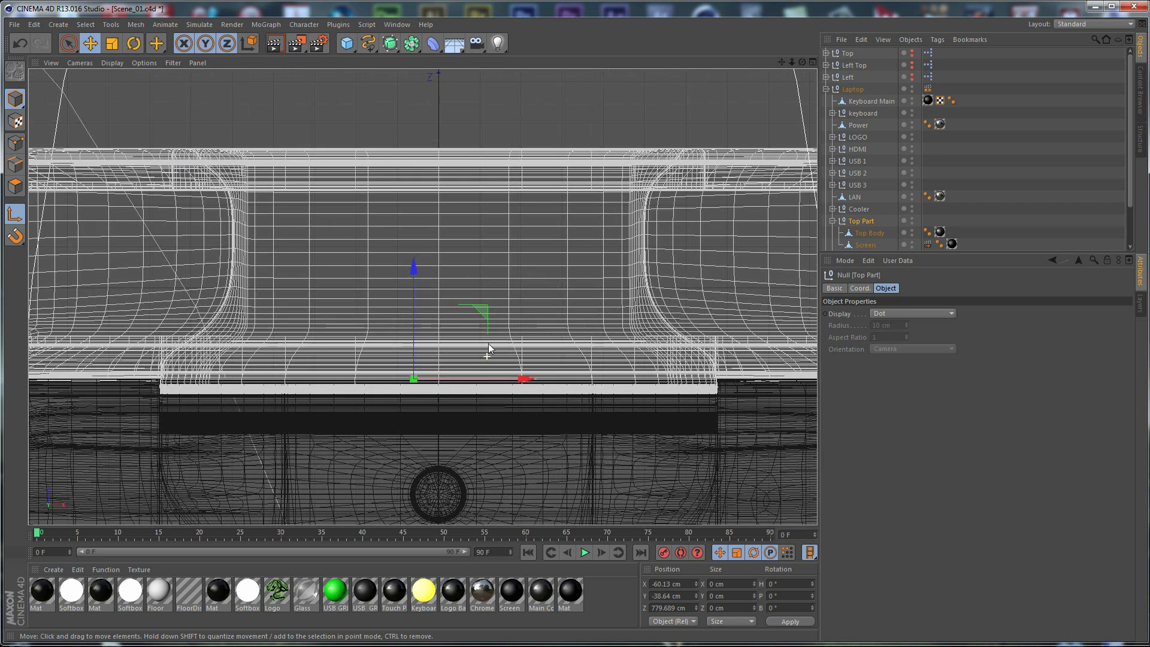
# Centre the Top Part axis across the laptop's width, at about X 0 cm.
pyautogui.moveTo(527, 381); pyautogui.dragTo(554, 383)
pyautogui.scroll(2, 430, 353)
pyautogui.scroll(5, 429, 354)
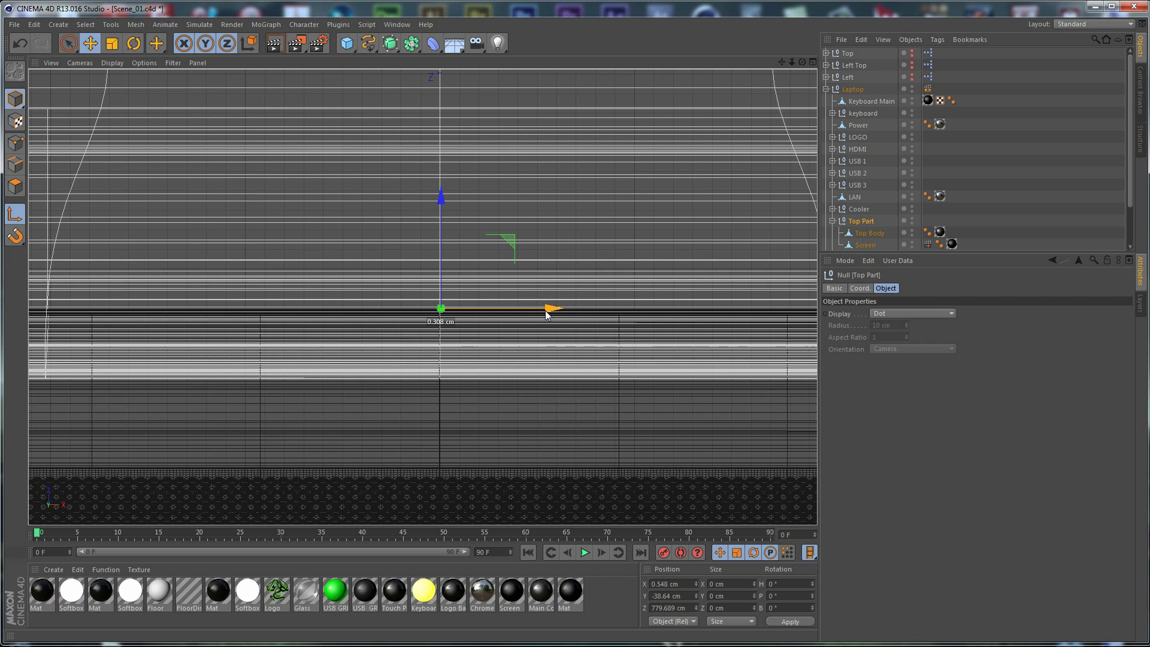
pyautogui.moveTo(547, 316); pyautogui.dragTo(547, 315)
# In the Front view, raise the Top Part axis to about Y -25 cm.
pyautogui.middleClick(505, 227)
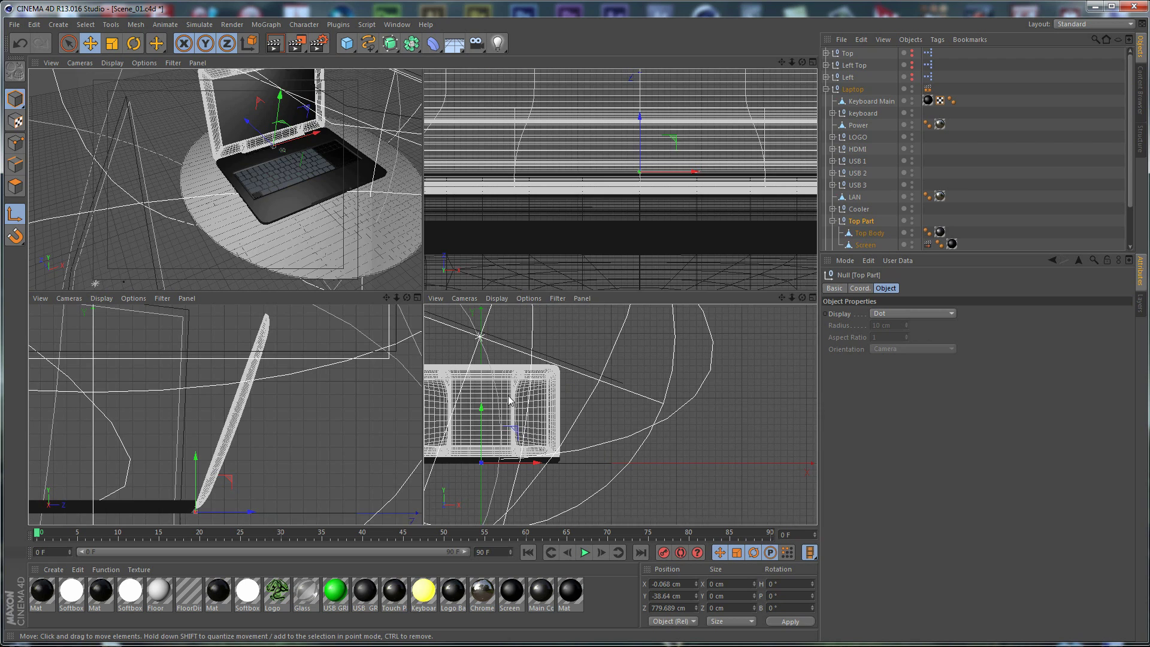
pyautogui.middleClick(509, 401)
pyautogui.scroll(8, 488, 257)
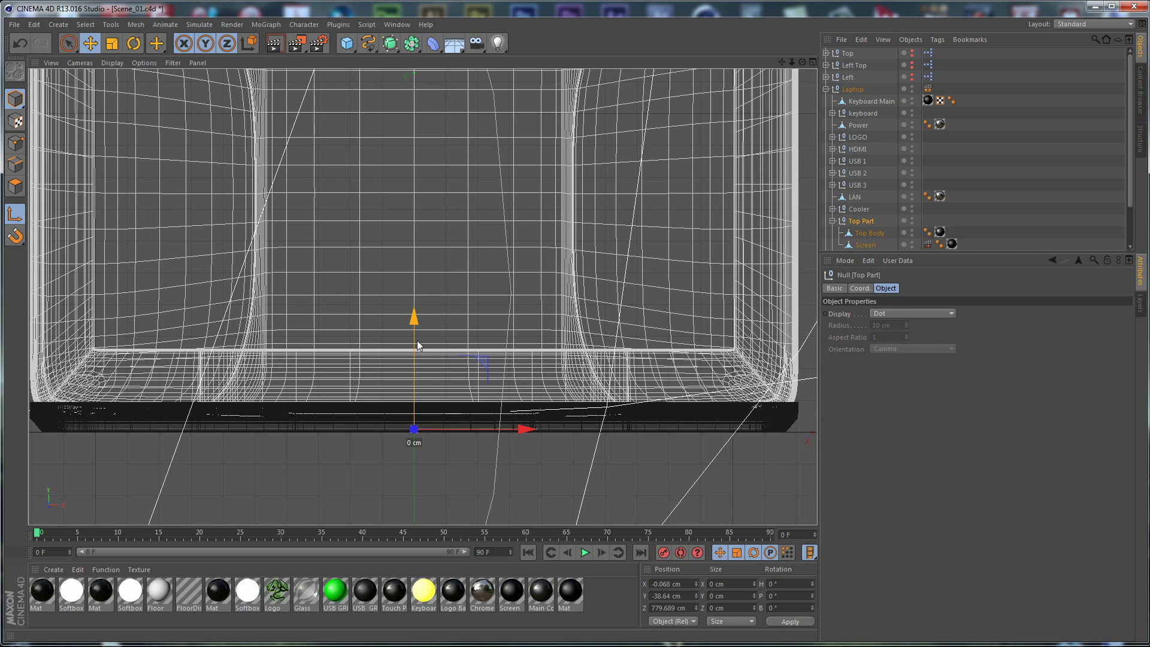
pyautogui.moveTo(413, 321); pyautogui.dragTo(413, 317)
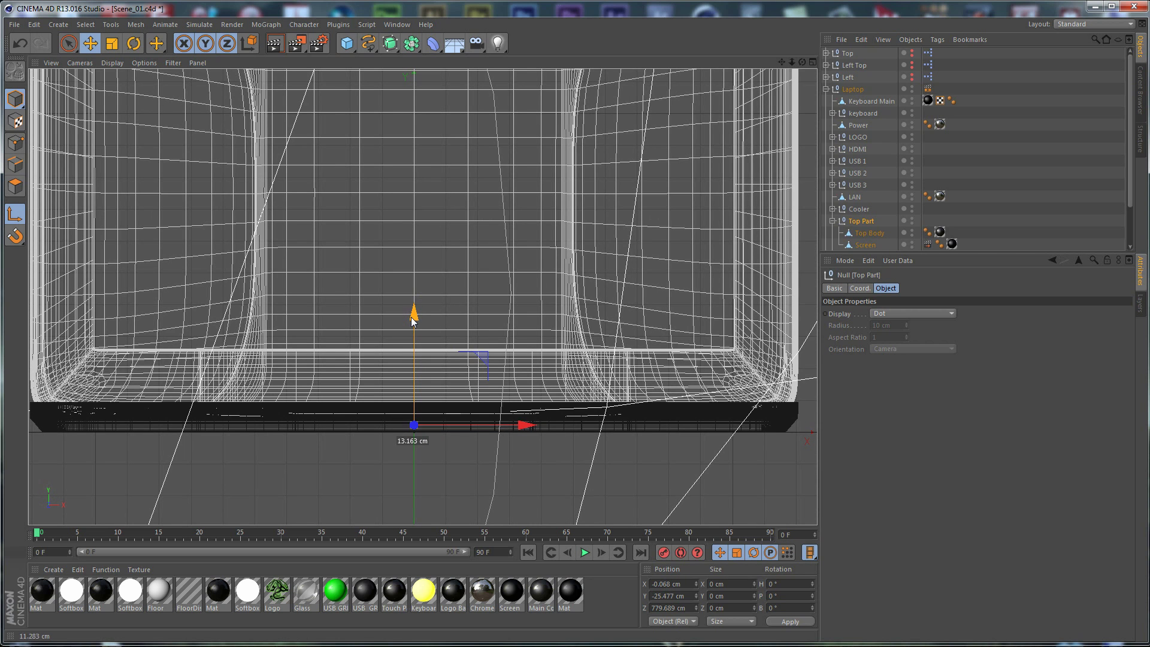
# In the side view, move the Top Part axis into the laptop body's rear edge, about Y 30 cm and Z 762 cm.
pyautogui.middleClick(544, 261)
pyautogui.middleClick(318, 392)
pyautogui.scroll(1, 329, 505)
pyautogui.scroll(5, 329, 504)
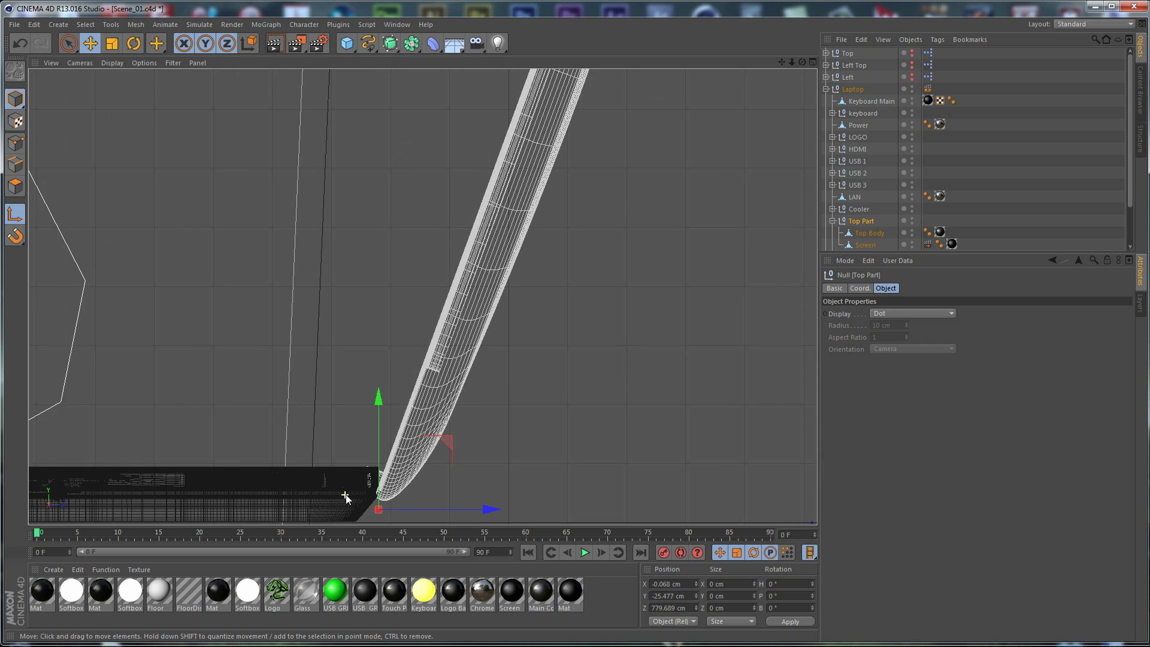
pyautogui.scroll(2, 536, 323)
pyautogui.moveTo(490, 272); pyautogui.dragTo(479, 196)
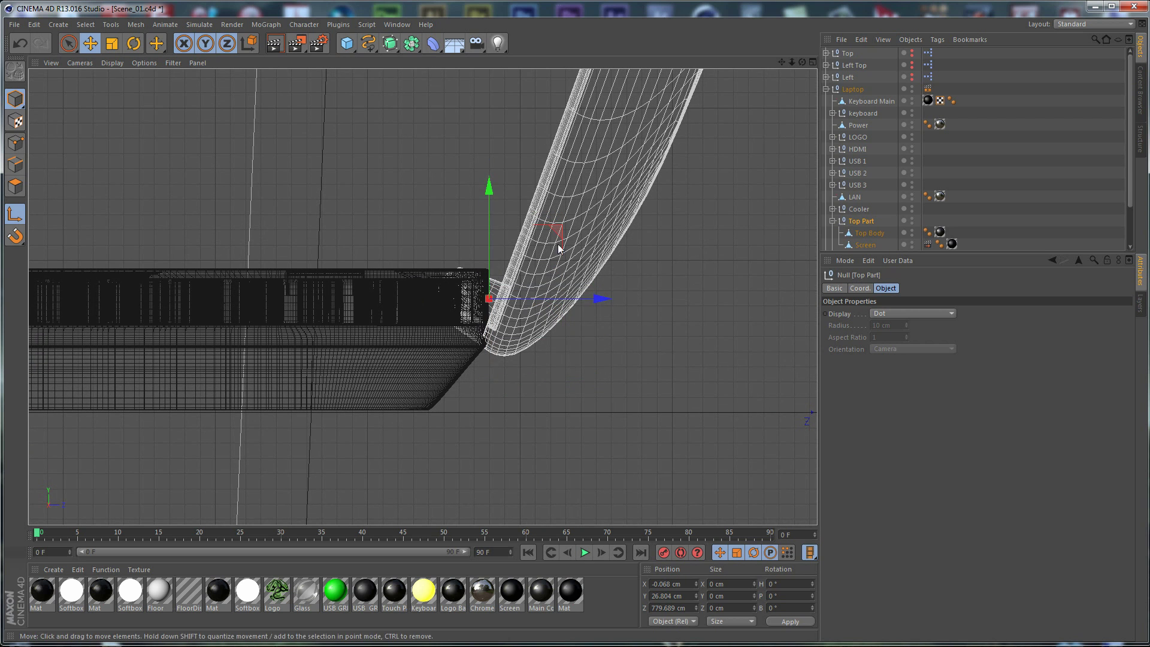
pyautogui.moveTo(596, 300); pyautogui.dragTo(566, 302)
pyautogui.moveTo(461, 204); pyautogui.dragTo(461, 198)
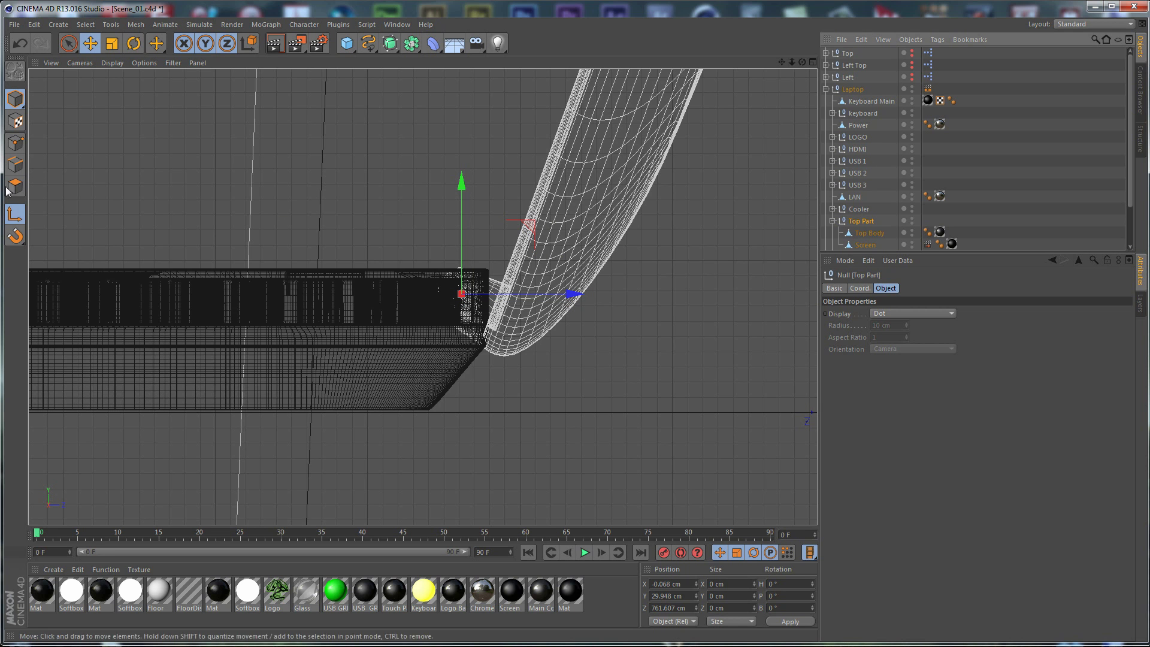
# Turn off axis editing and rotate the Top Part group closed onto the keyboard with a pitch of 110°.
pyautogui.press('r')
pyautogui.moveTo(522, 327); pyautogui.dragTo(468, 237)
pyautogui.click(862, 221)
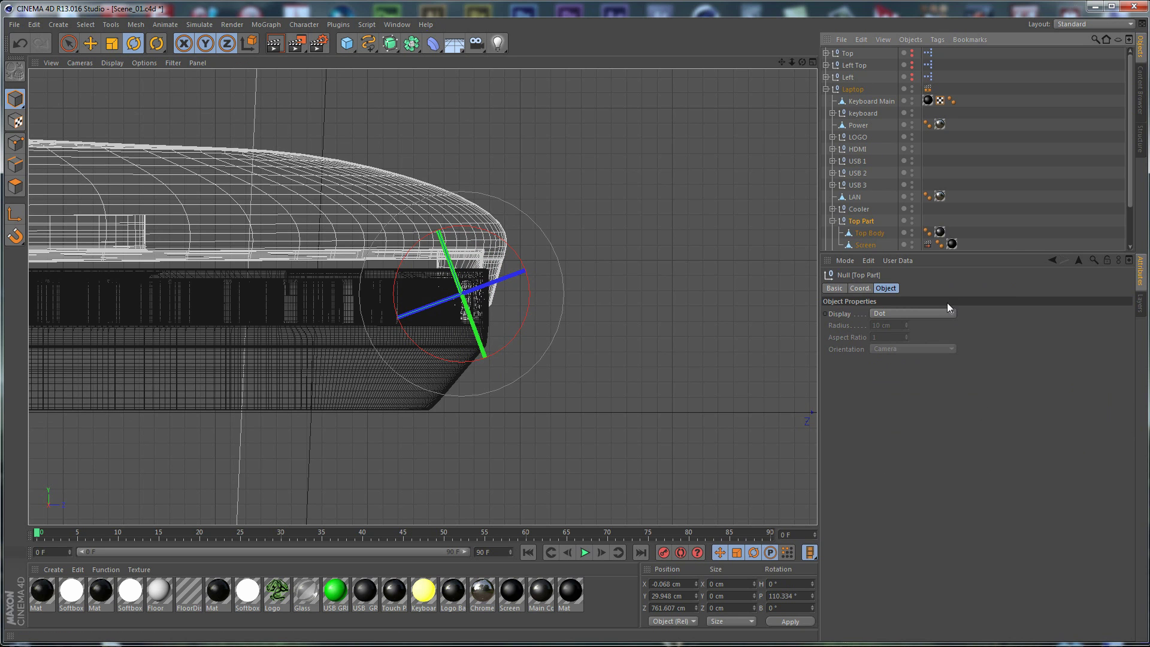
pyautogui.click(861, 288)
pyautogui.doubleClick(979, 325)
pyautogui.write('110')
pyautogui.press('Return')
# Switch to the world coordinate system and lower the closed Top Part onto the body, to about Y 23 cm.
pyautogui.keyDown('alt'); pyautogui.moveTo(563, 295); pyautogui.dragTo(573, 236); pyautogui.keyUp('alt')
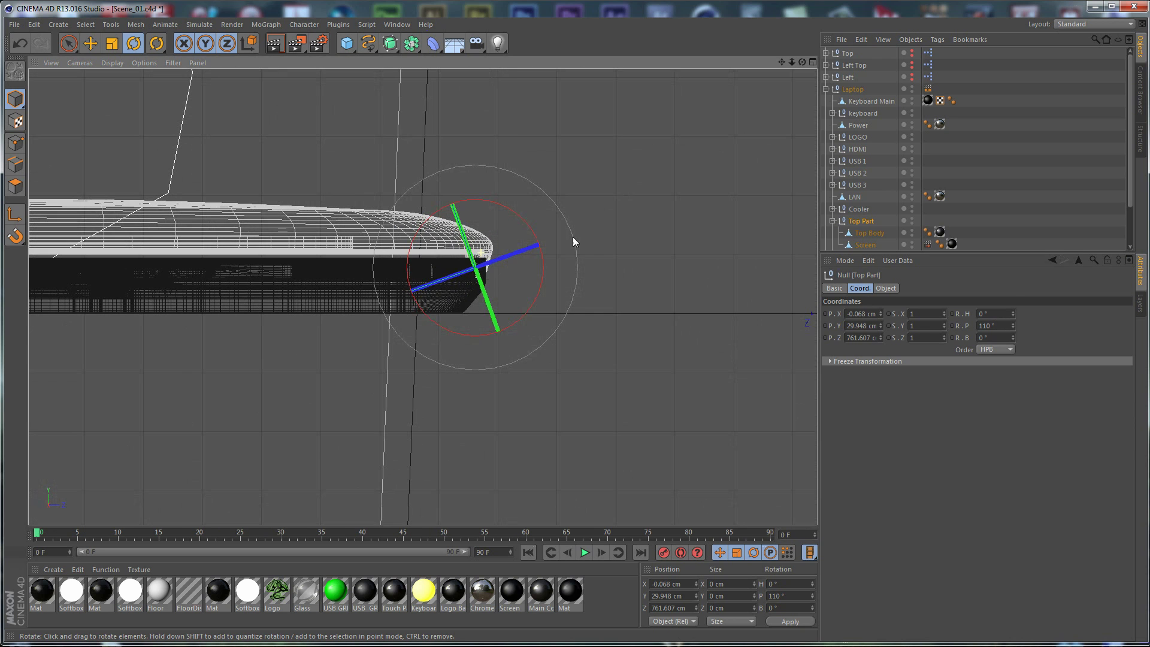
pyautogui.press('e')
pyautogui.scroll(5, 479, 214)
pyautogui.keyDown('alt'); pyautogui.moveTo(477, 216); pyautogui.dragTo(461, 305, button='middle'); pyautogui.keyUp('alt')
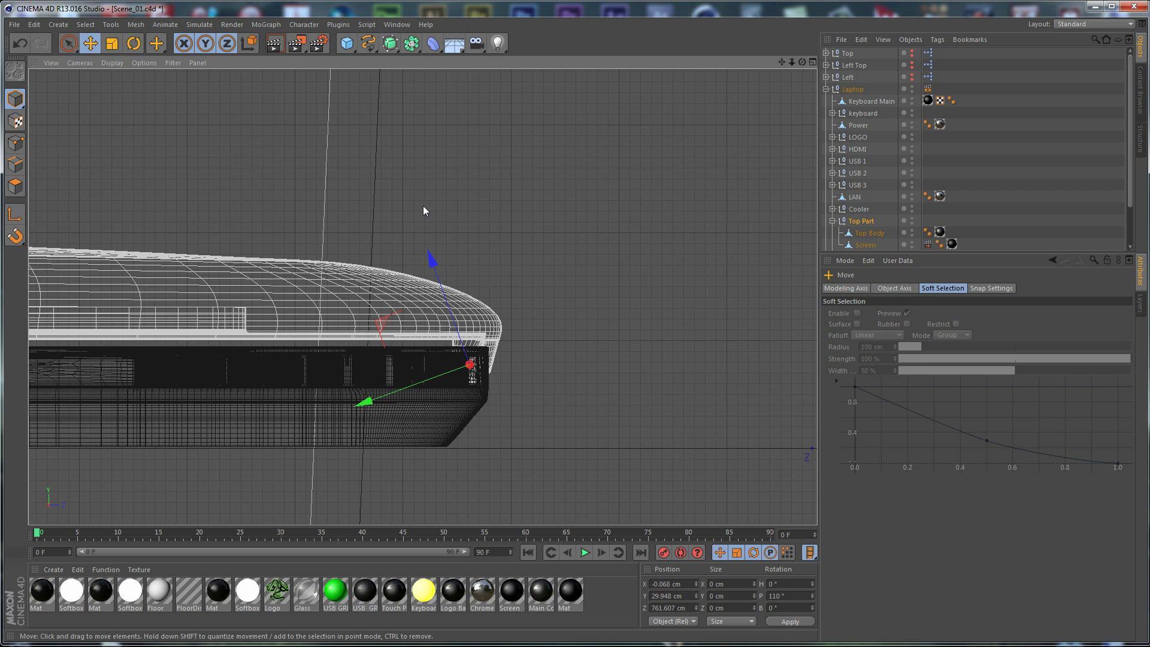
pyautogui.click(250, 47)
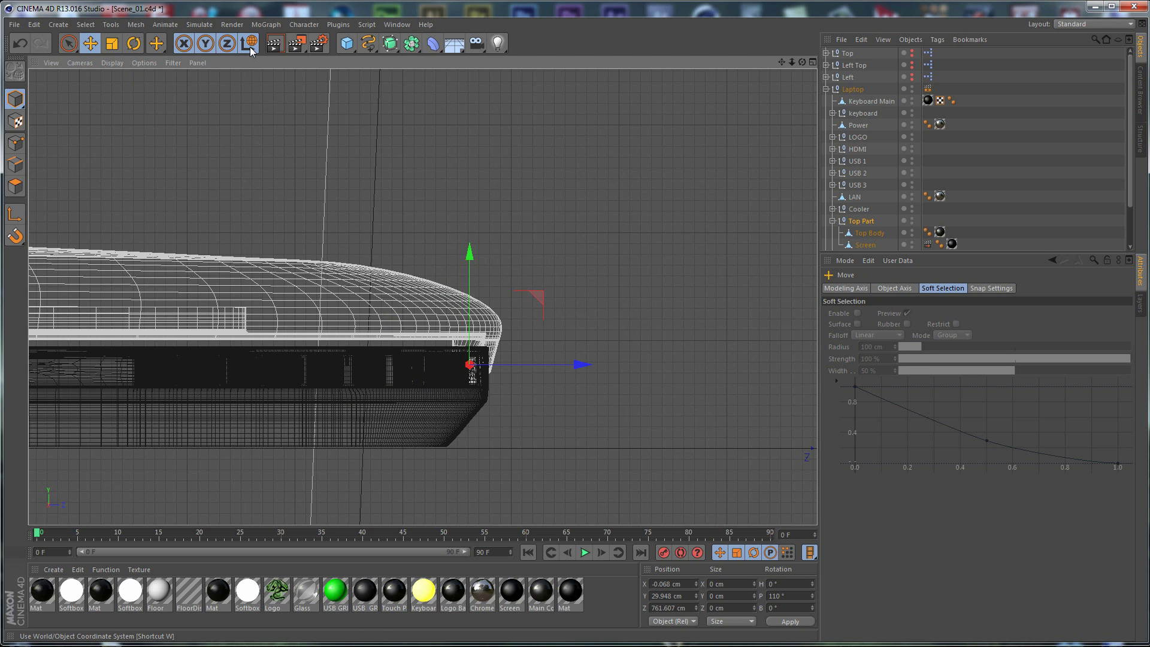
pyautogui.click(250, 47)
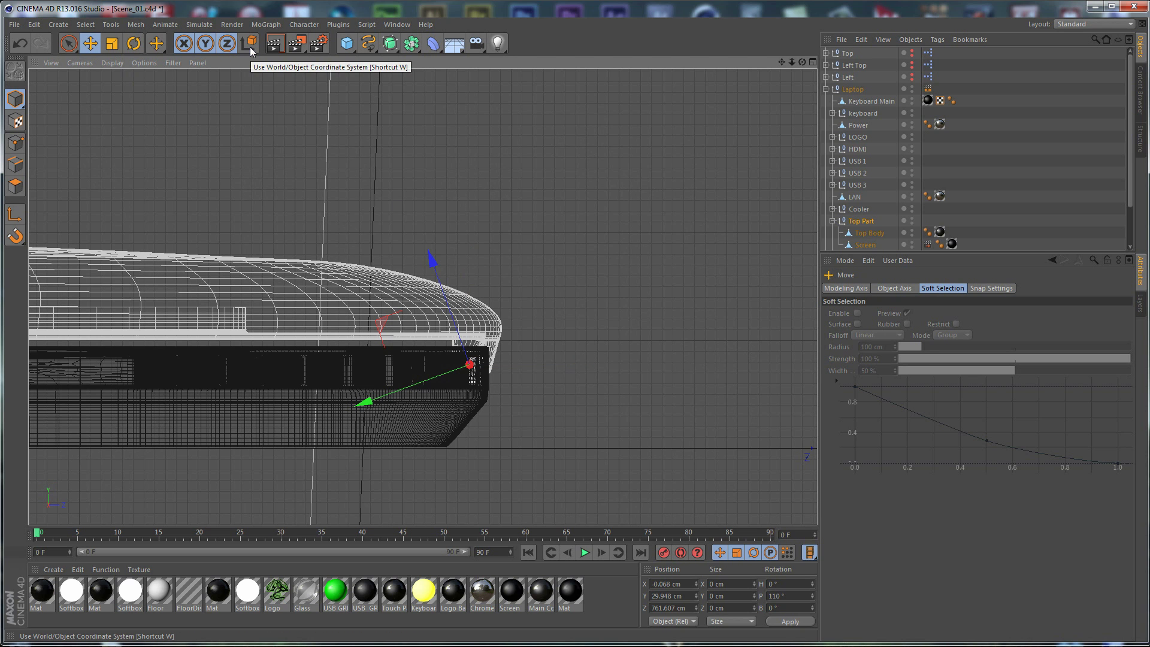
pyautogui.click(250, 46)
pyautogui.moveTo(469, 250); pyautogui.dragTo(472, 263)
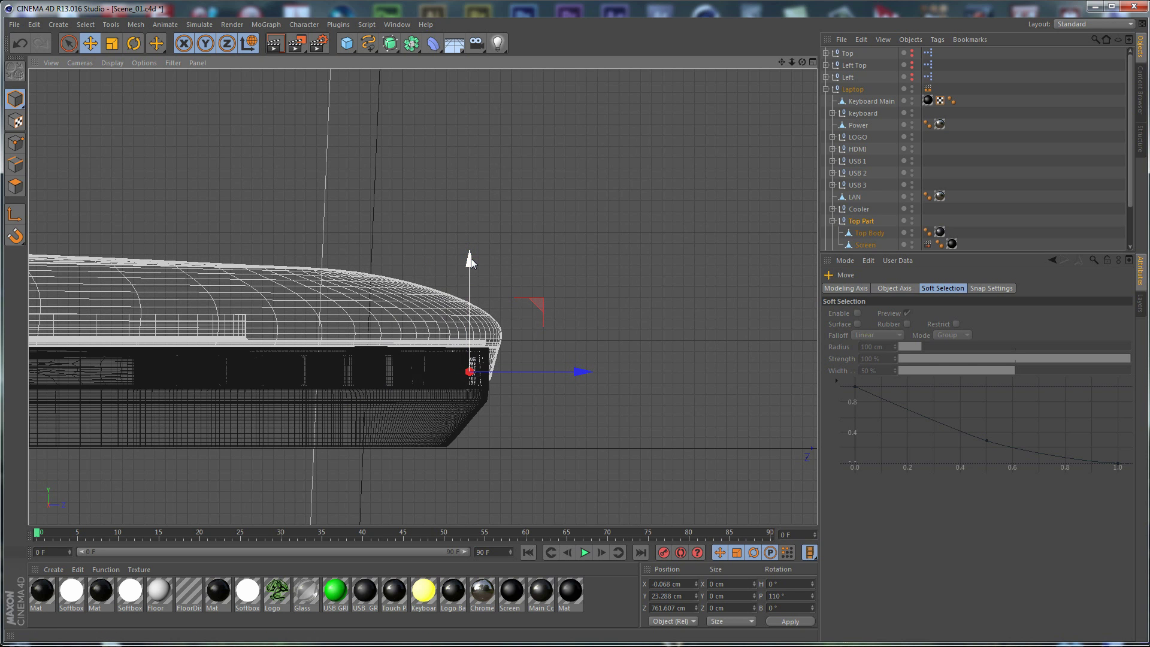
# Check how the closed lid fits the body at the front edge and in the Perspective view.
pyautogui.scroll(-4, 309, 263)
pyautogui.keyDown('alt'); pyautogui.moveTo(337, 246); pyautogui.dragTo(628, 250, button='middle'); pyautogui.keyUp('alt')
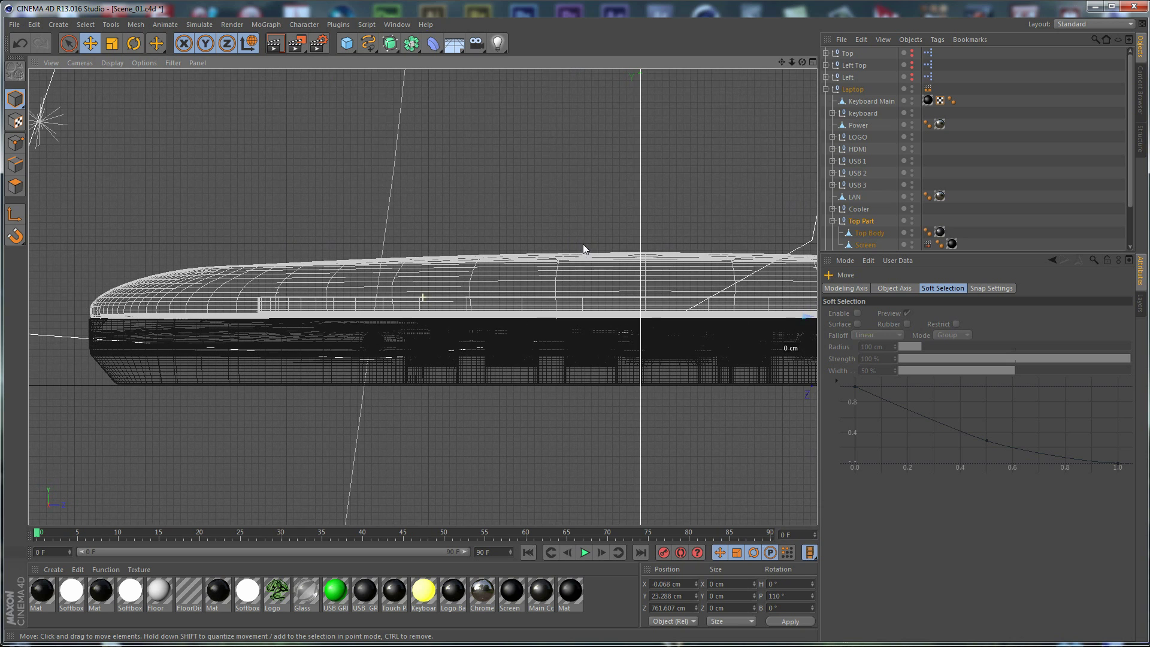
pyautogui.middleClick(515, 165)
pyautogui.middleClick(272, 168)
pyautogui.click(372, 464)
pyautogui.keyDown('alt'); pyautogui.moveTo(372, 464); pyautogui.dragTo(562, 352); pyautogui.keyUp('alt')
pyautogui.scroll(10, 538, 383)
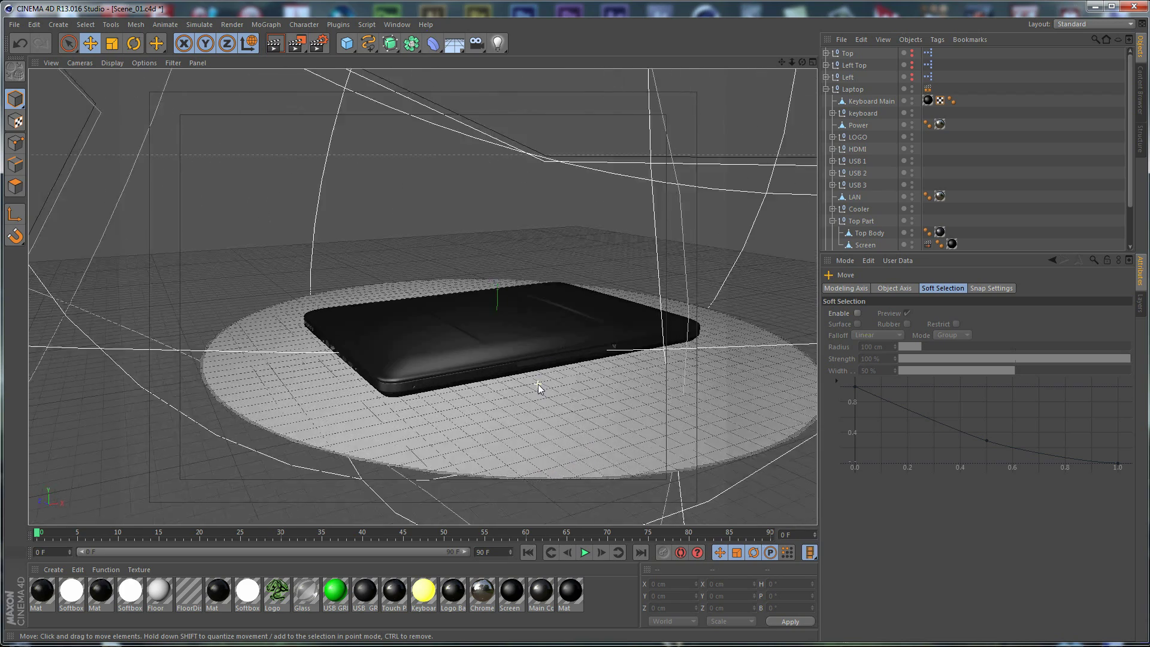
pyautogui.scroll(5, 428, 429)
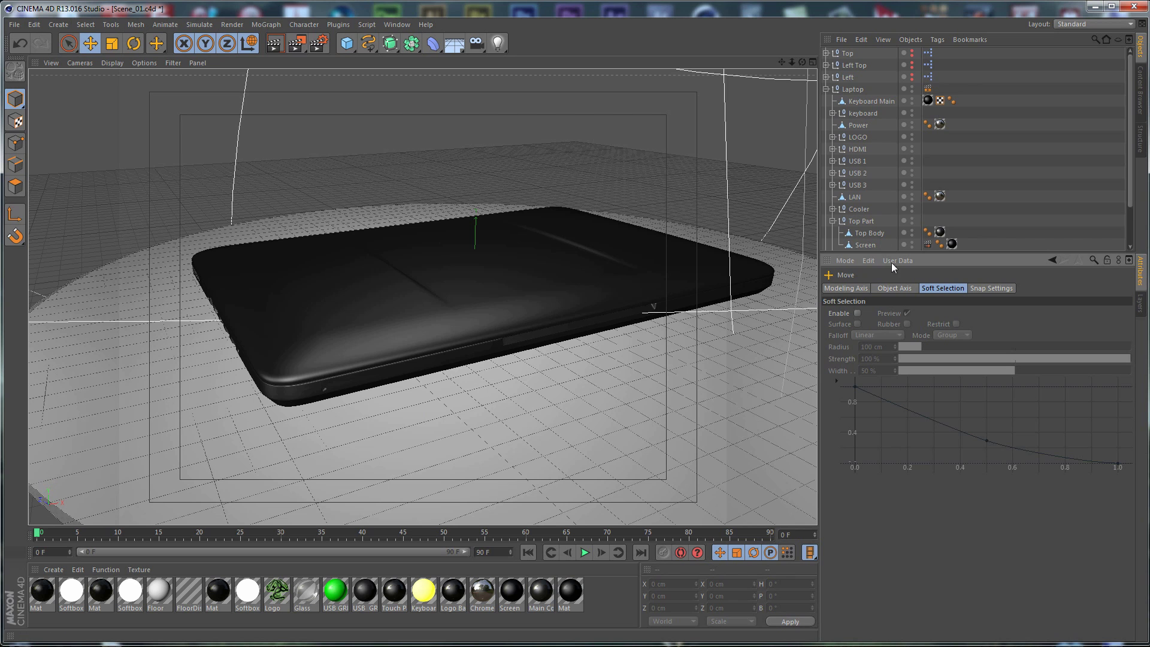
# Collapse the Laptop hierarchy, add a camera to the scene and make it the active view.
pyautogui.moveTo(903, 253); pyautogui.dragTo(911, 405)
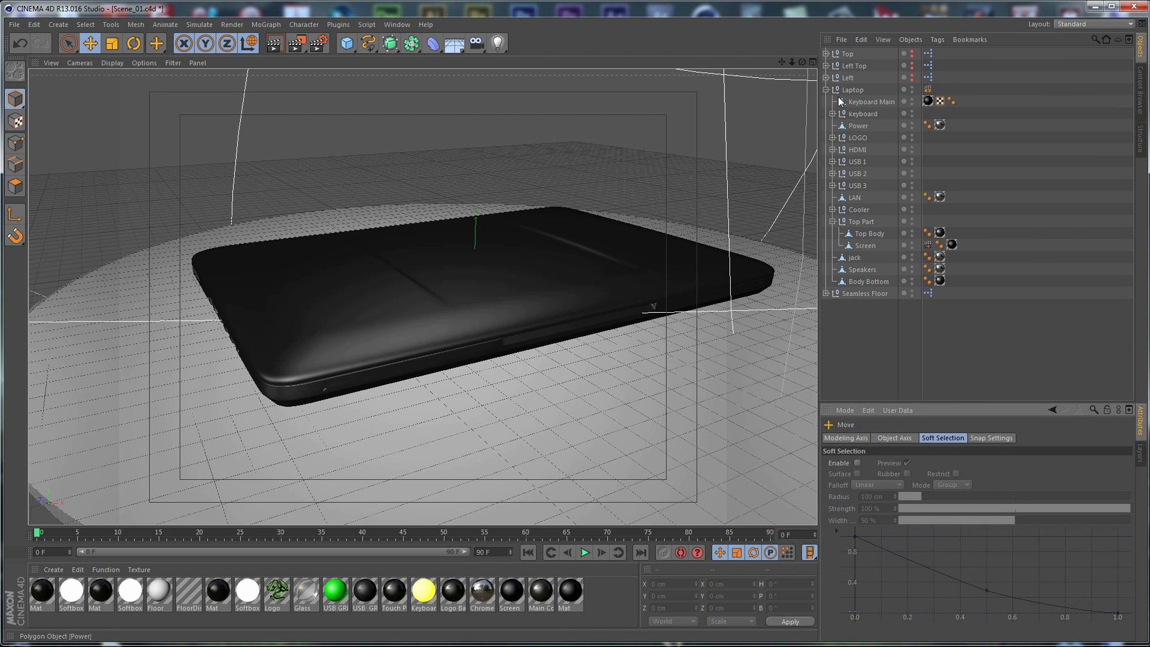
pyautogui.click(826, 89)
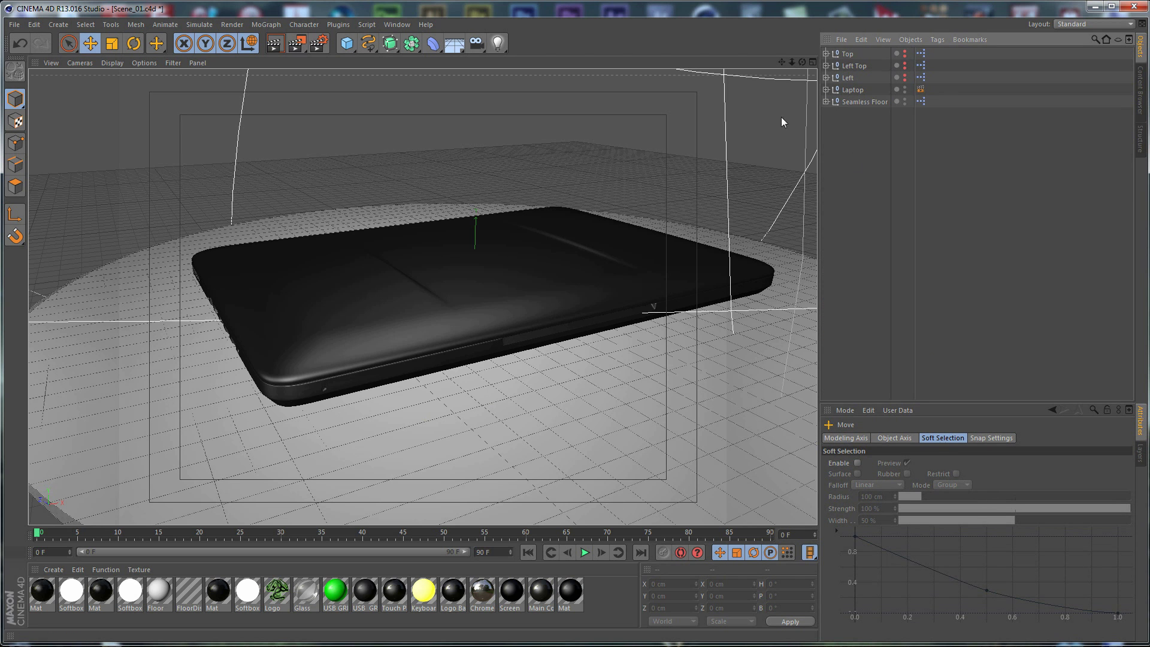
pyautogui.click(476, 43)
pyautogui.click(910, 55)
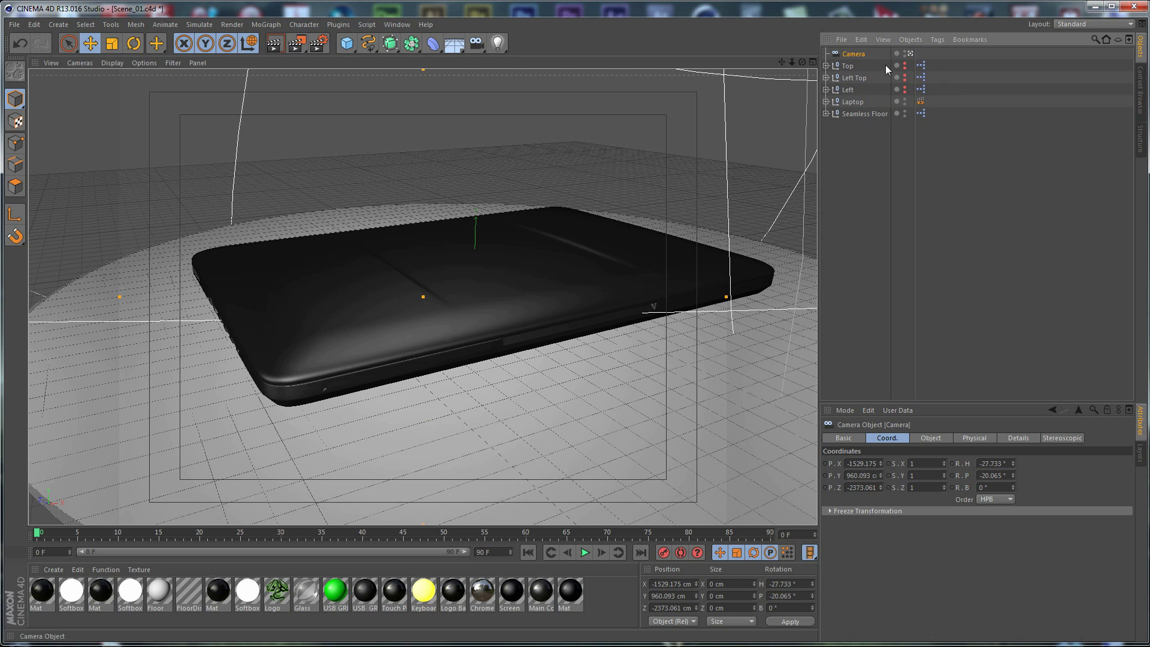
# Set the camera's X position to -1295 cm.
pyautogui.doubleClick(861, 464)
pyautogui.write('-12')
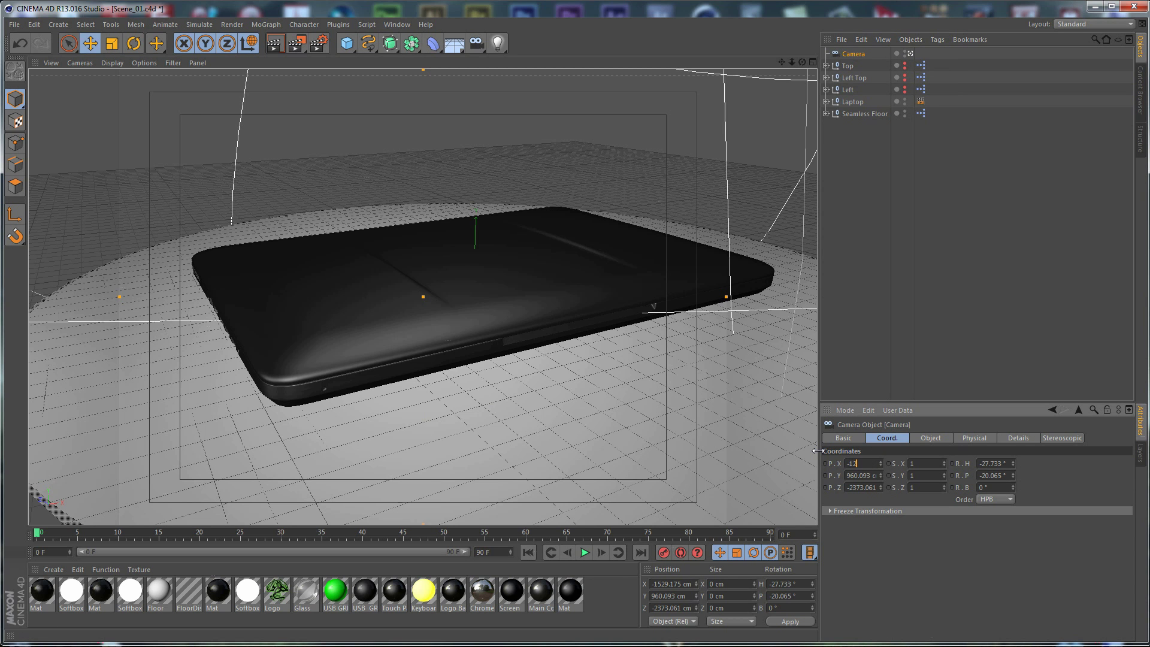
pyautogui.write('95')
pyautogui.press('Return')
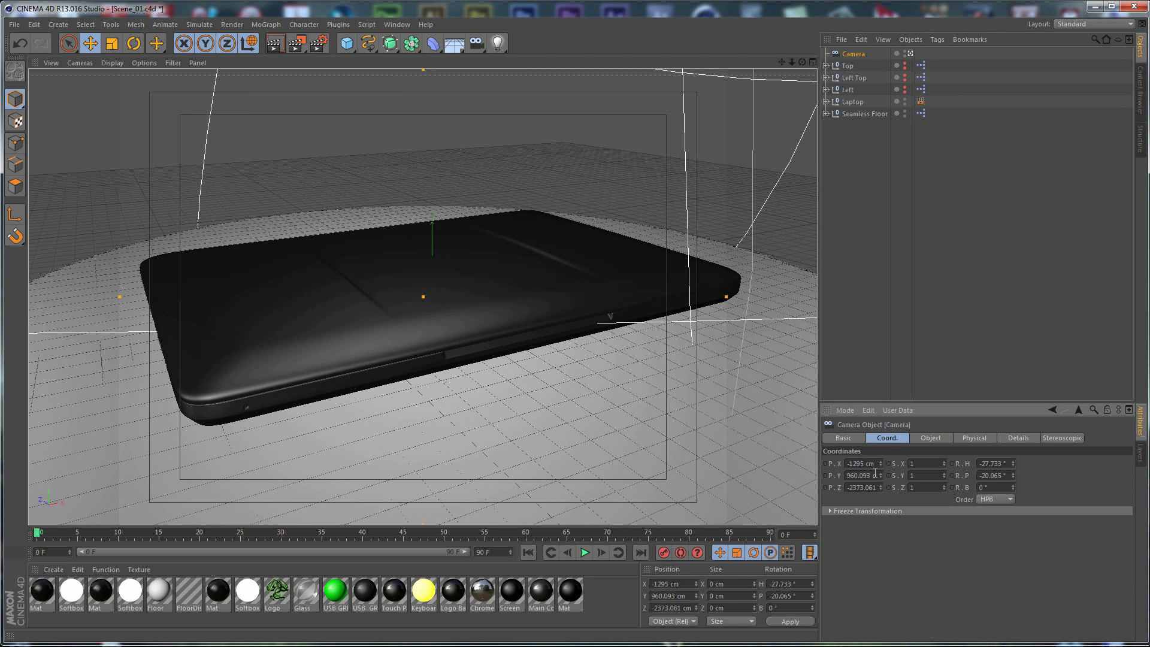
# Set the camera's rotation to heading -35°, pitch -10° and bank -8°.
pyautogui.doubleClick(988, 464)
pyautogui.write('-35')
pyautogui.press('Return')
pyautogui.doubleClick(992, 475)
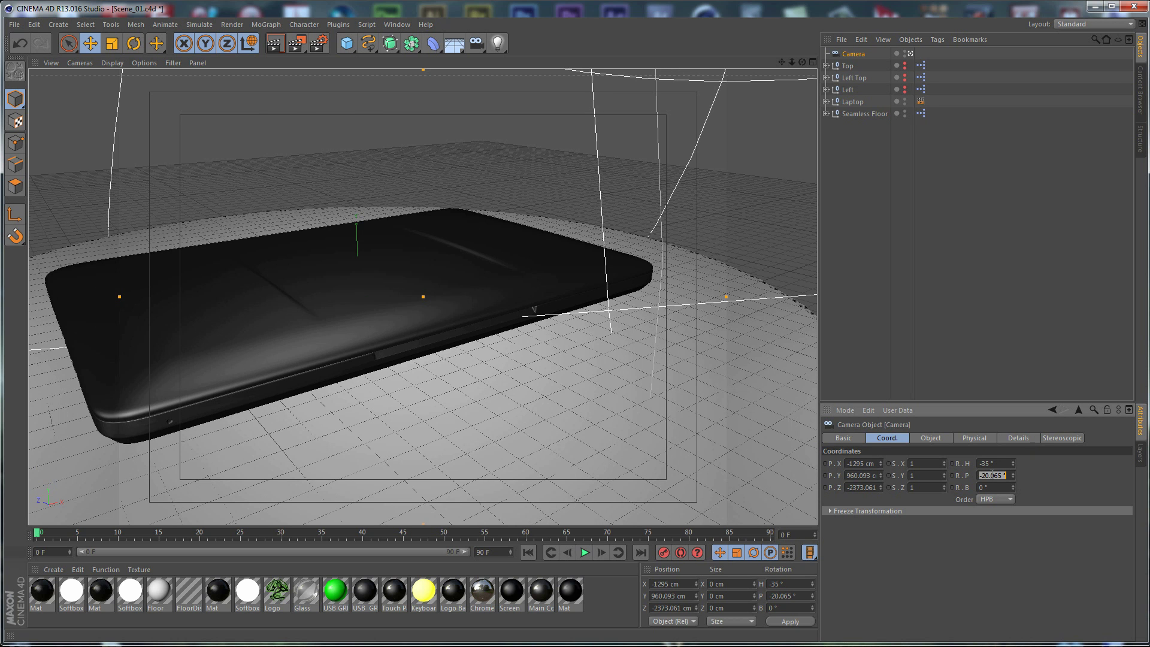
pyautogui.write('-10')
pyautogui.press('Return')
pyautogui.doubleClick(990, 487)
pyautogui.write('-8')
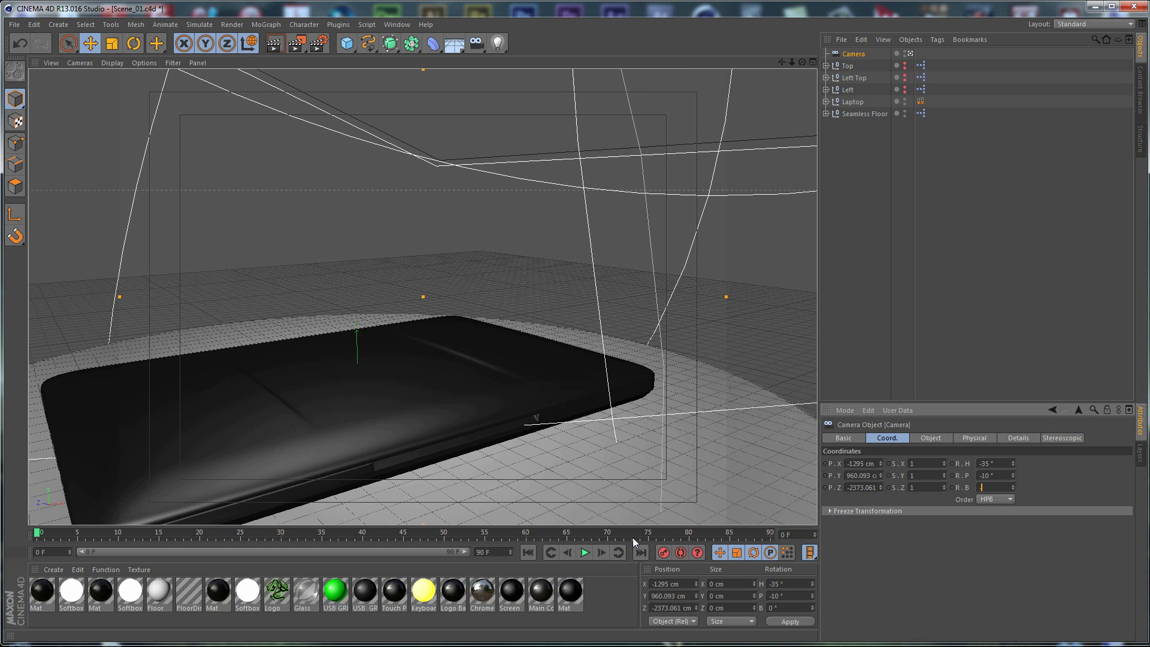
pyautogui.press('Return')
# Set the camera's Y position to 85 cm and its Z position to -170 cm.
pyautogui.doubleClick(875, 476)
pyautogui.write('85')
pyautogui.press('Return')
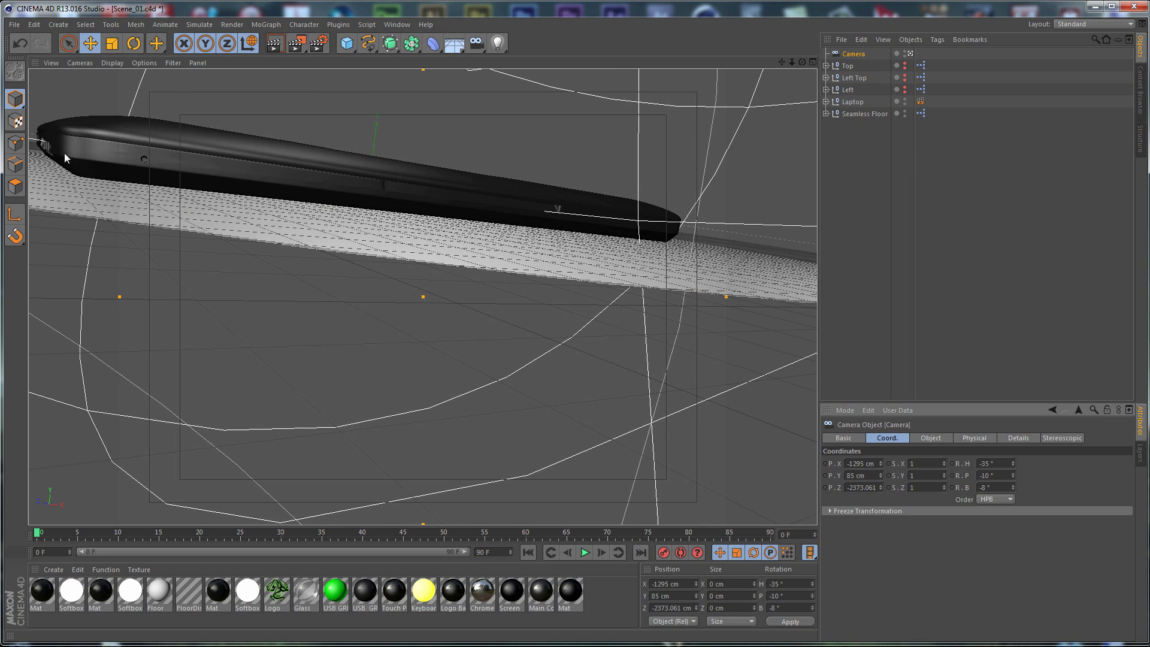
pyautogui.doubleClick(863, 487)
pyautogui.write('-170')
pyautogui.press('Return')
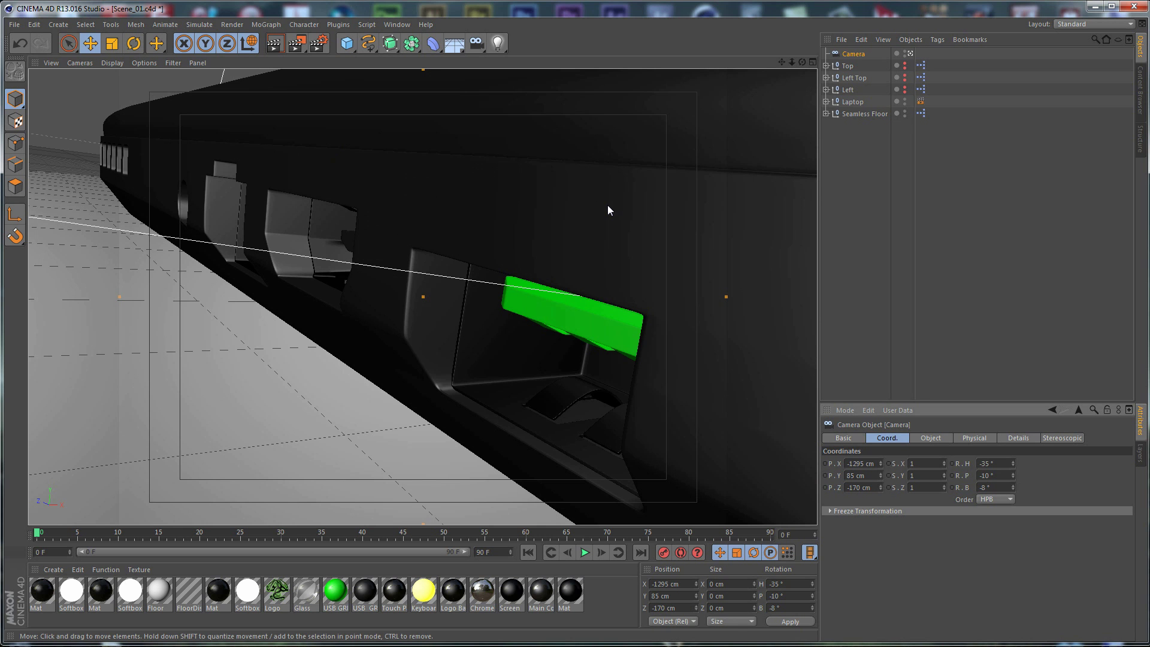
# Set the render output's film aspect to HDTV (16:9) and close the render settings.
pyautogui.hotkey('ctrl', 'b')
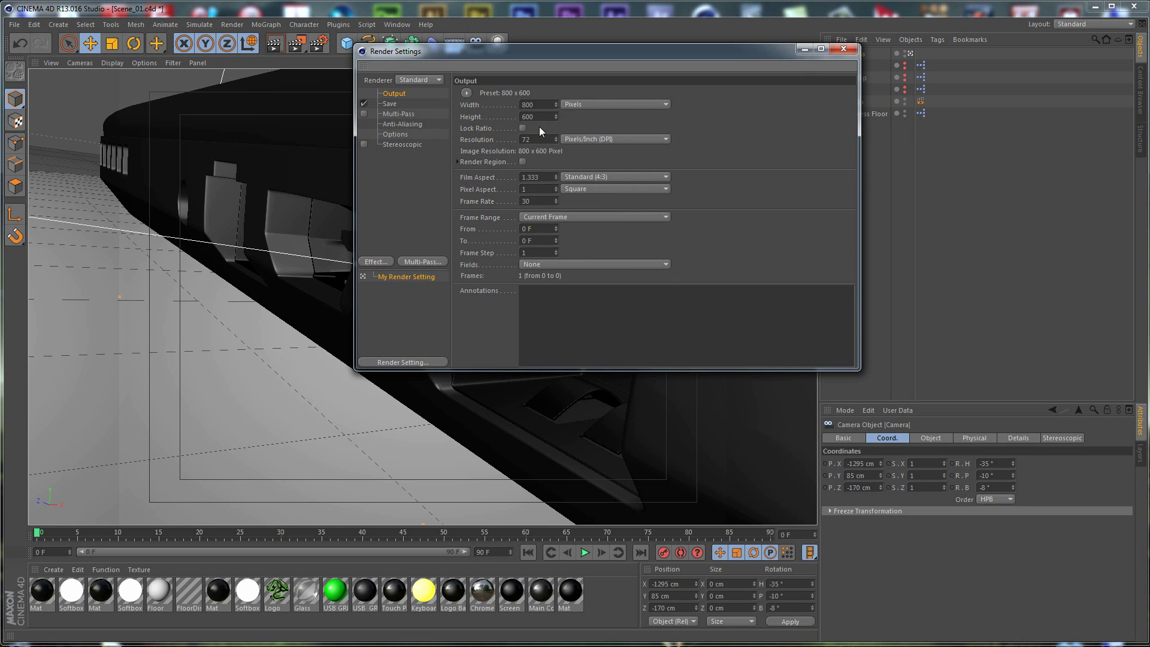
pyautogui.click(599, 177)
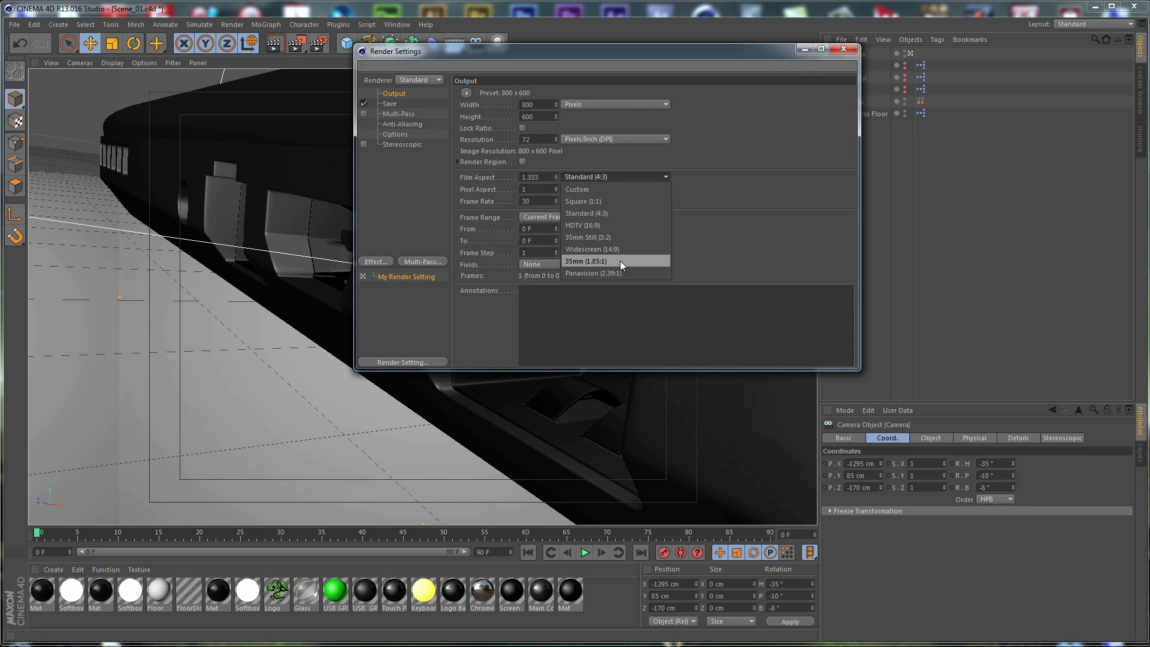
pyautogui.click(599, 225)
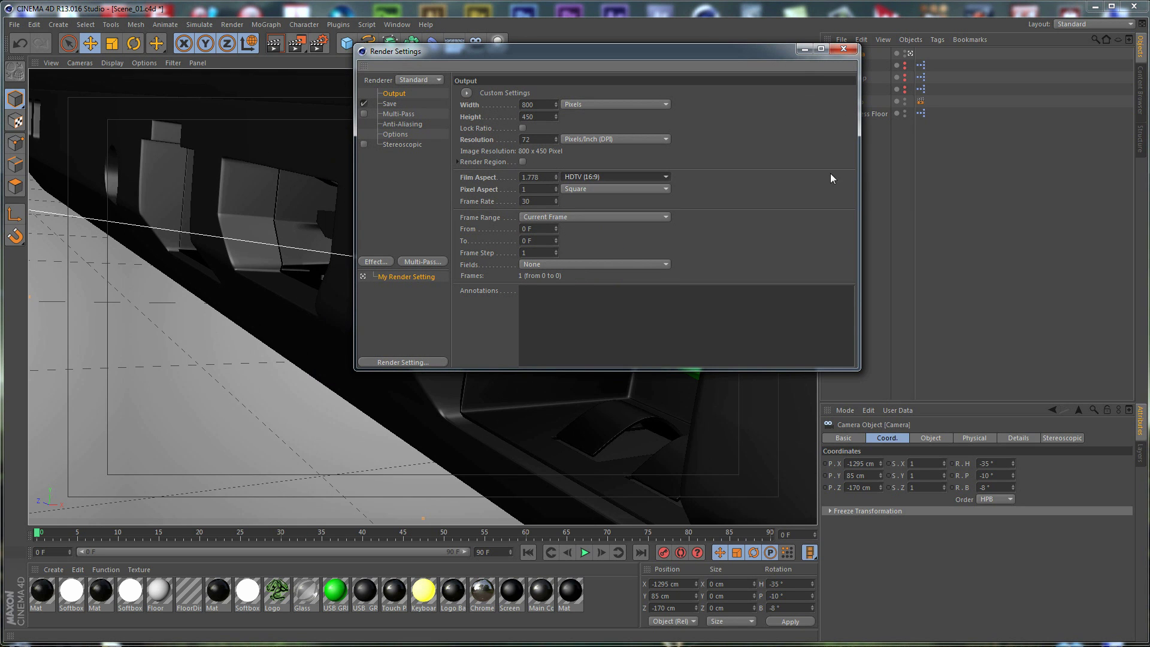
pyautogui.click(844, 49)
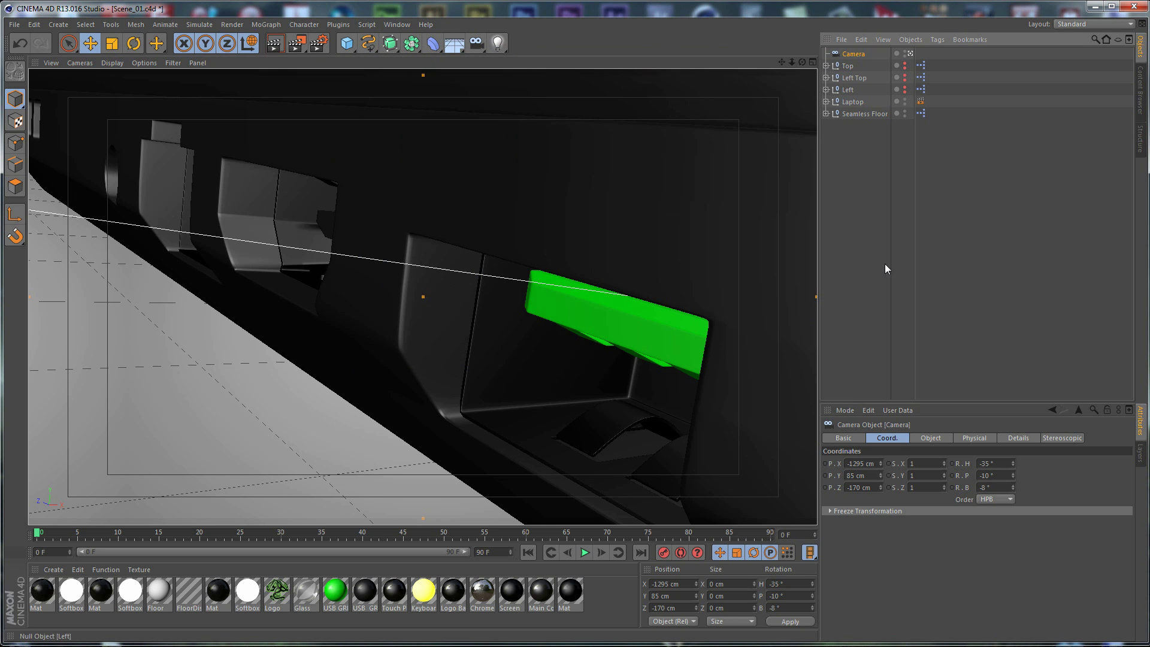
# Set the camera's focal length to 20 mm.
pyautogui.click(943, 434)
pyautogui.doubleClick(919, 478)
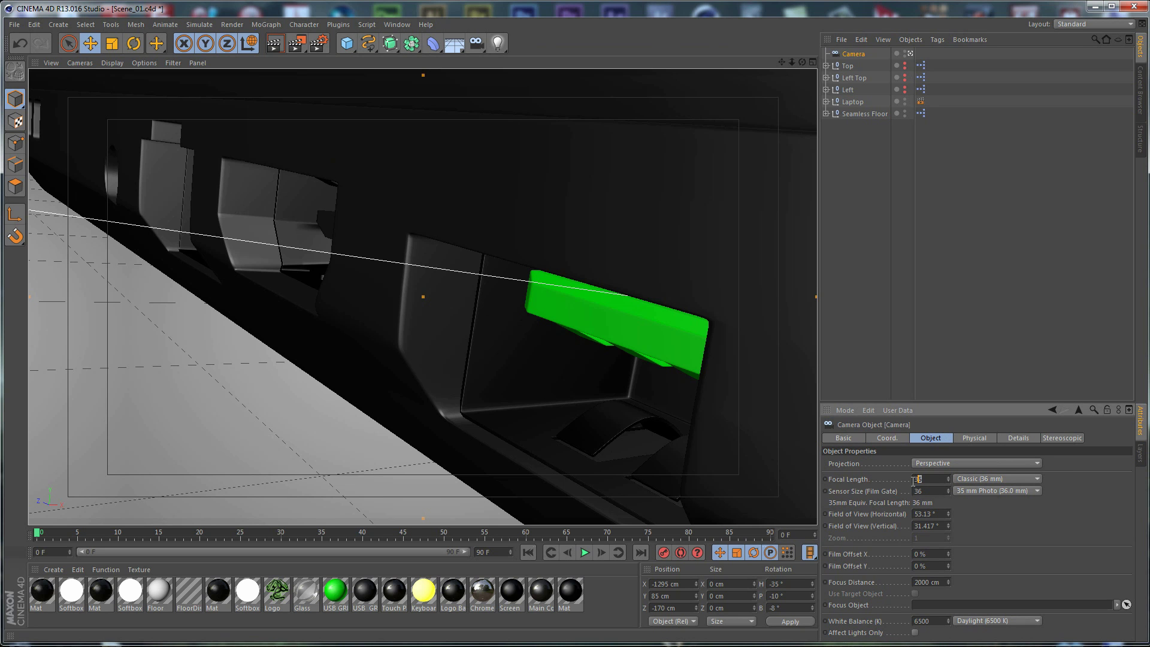
pyautogui.write('20')
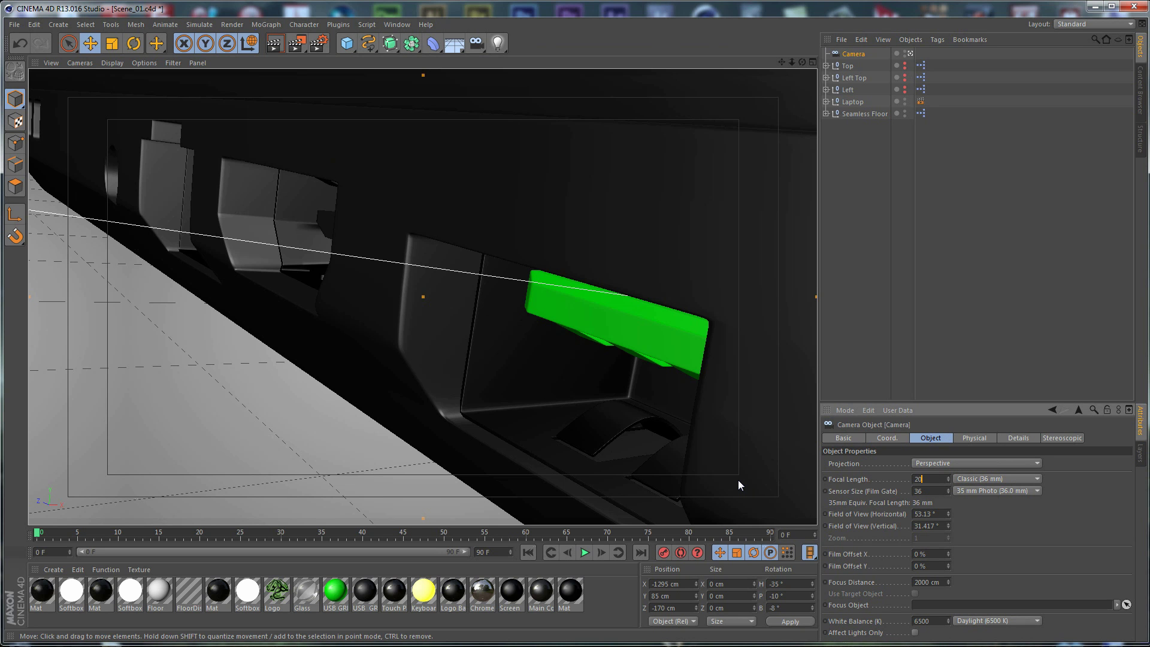
pyautogui.press('Return')
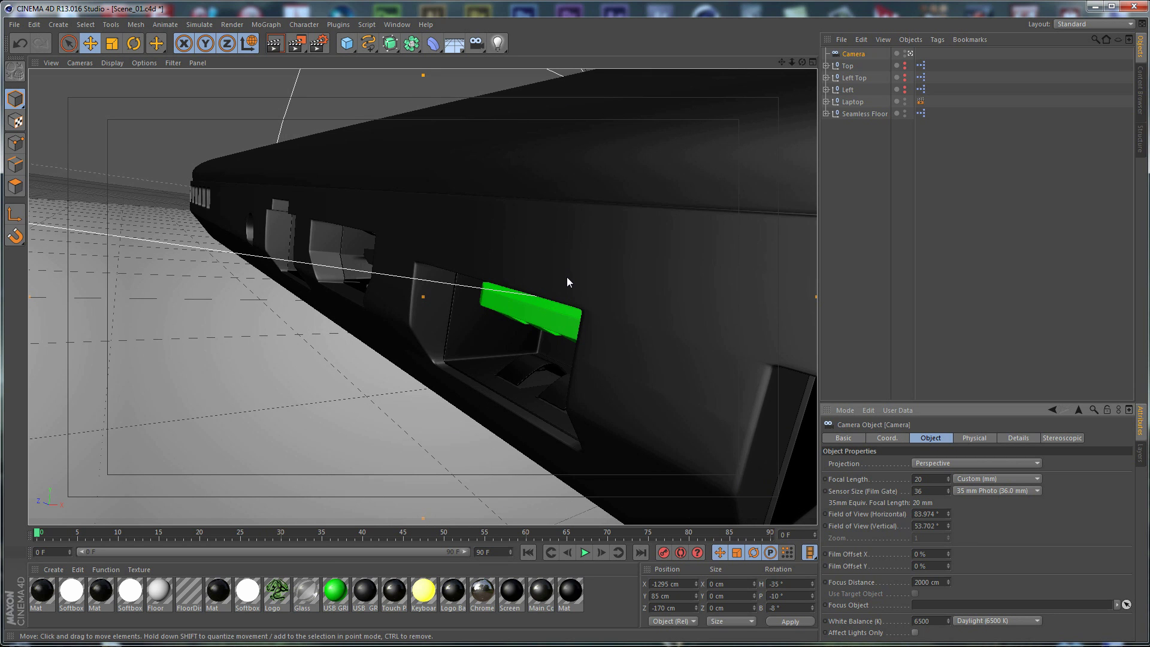
# Enable the camera's DOF Map Front Blur with an end of 75 cm and Rear Blur with an end of 60 cm.
pyautogui.click(1009, 438)
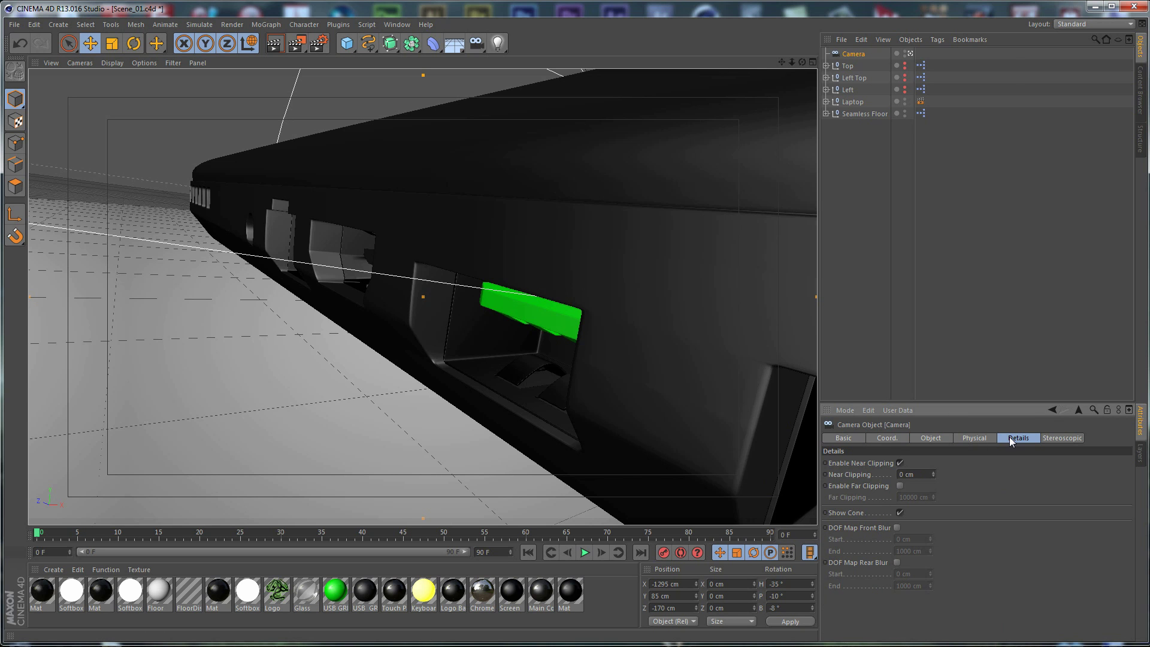
pyautogui.click(898, 527)
pyautogui.click(897, 562)
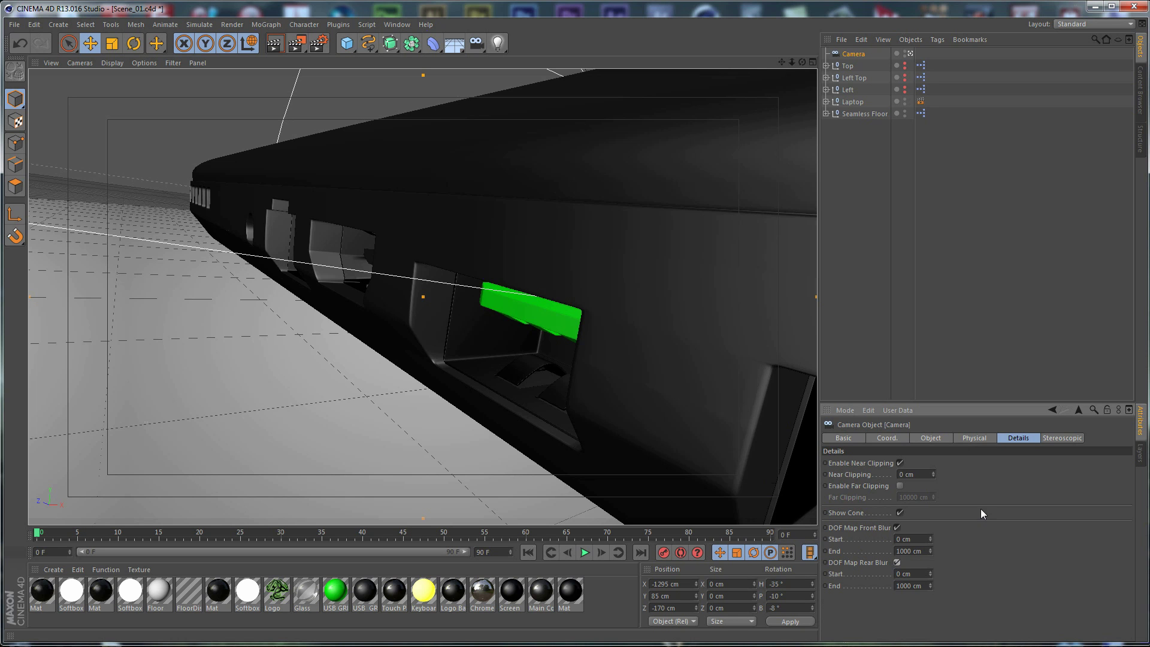
pyautogui.doubleClick(916, 551)
pyautogui.write('75')
pyautogui.press('Return')
pyautogui.doubleClick(912, 586)
pyautogui.write('60')
pyautogui.press('Return')
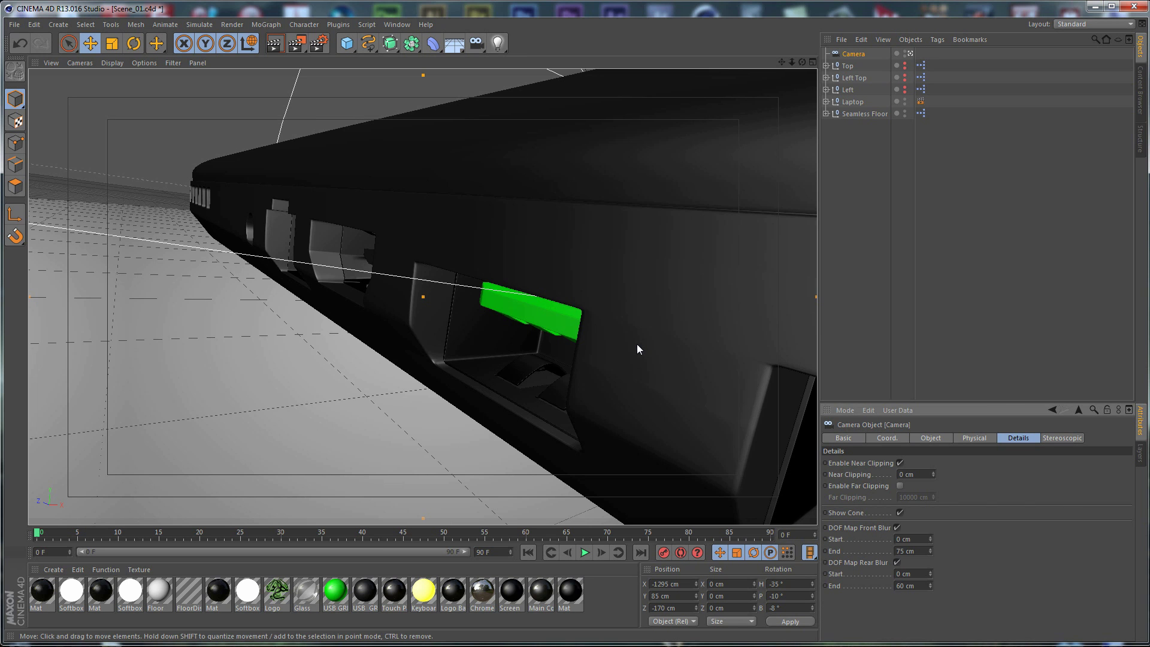
# Set the camera's focus distance to 250 cm.
pyautogui.click(930, 438)
pyautogui.click(940, 583)
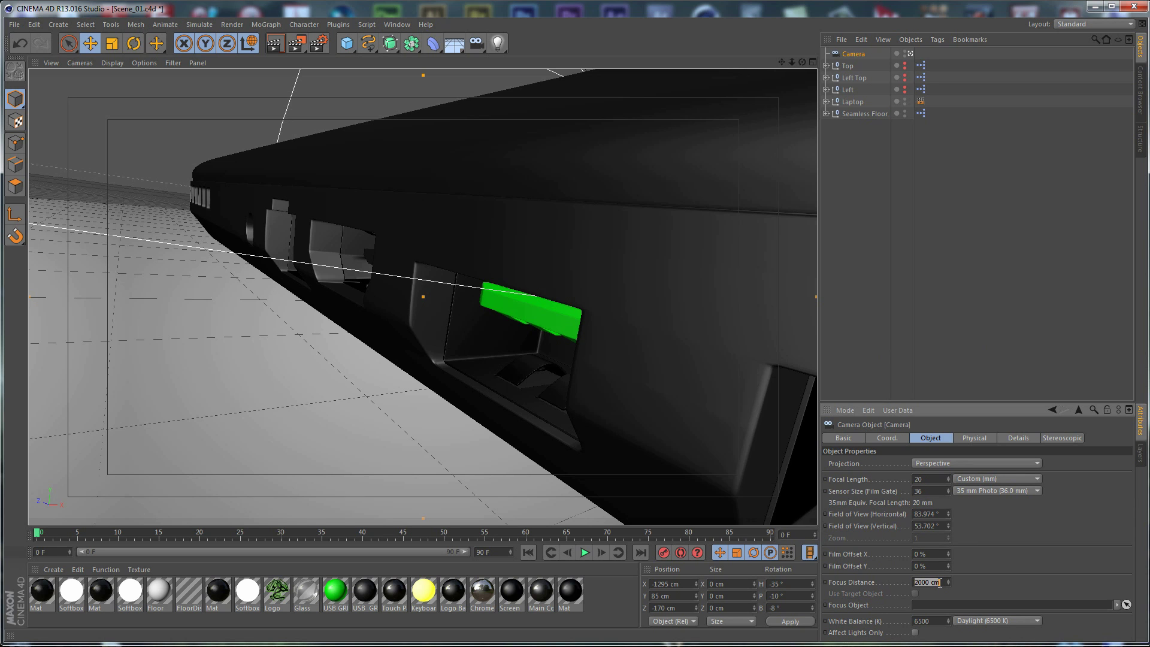
pyautogui.write('250')
pyautogui.press('Return')
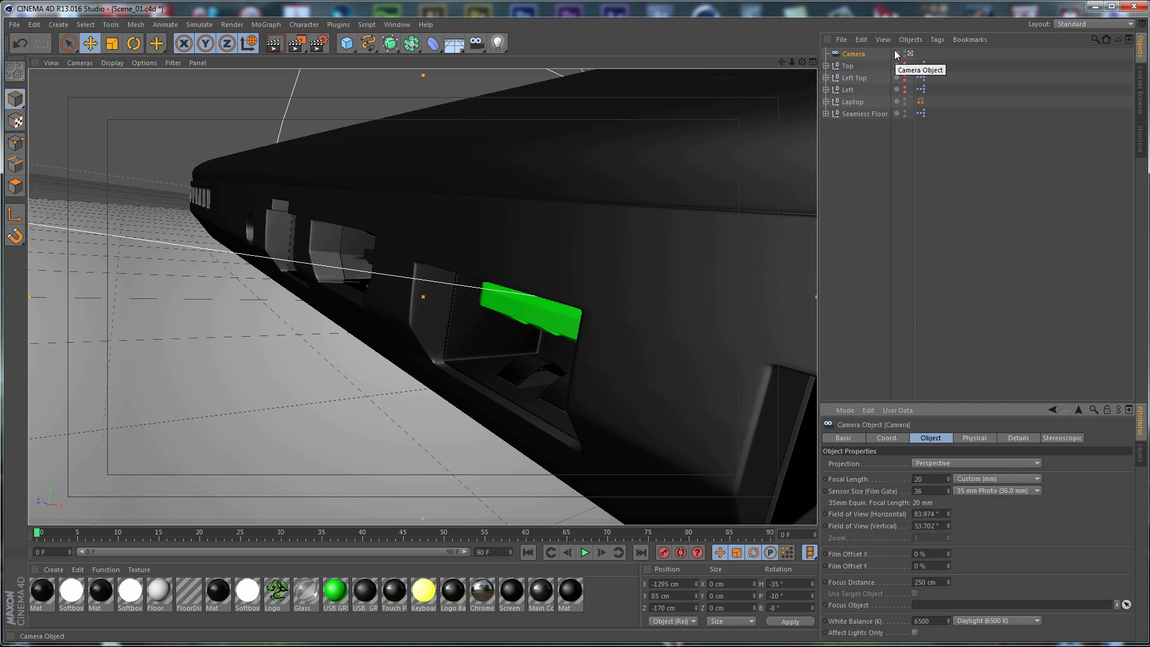
# Set the camera's X position to -1298 cm and keyframe all its position and rotation values at frame 0.
pyautogui.click(888, 439)
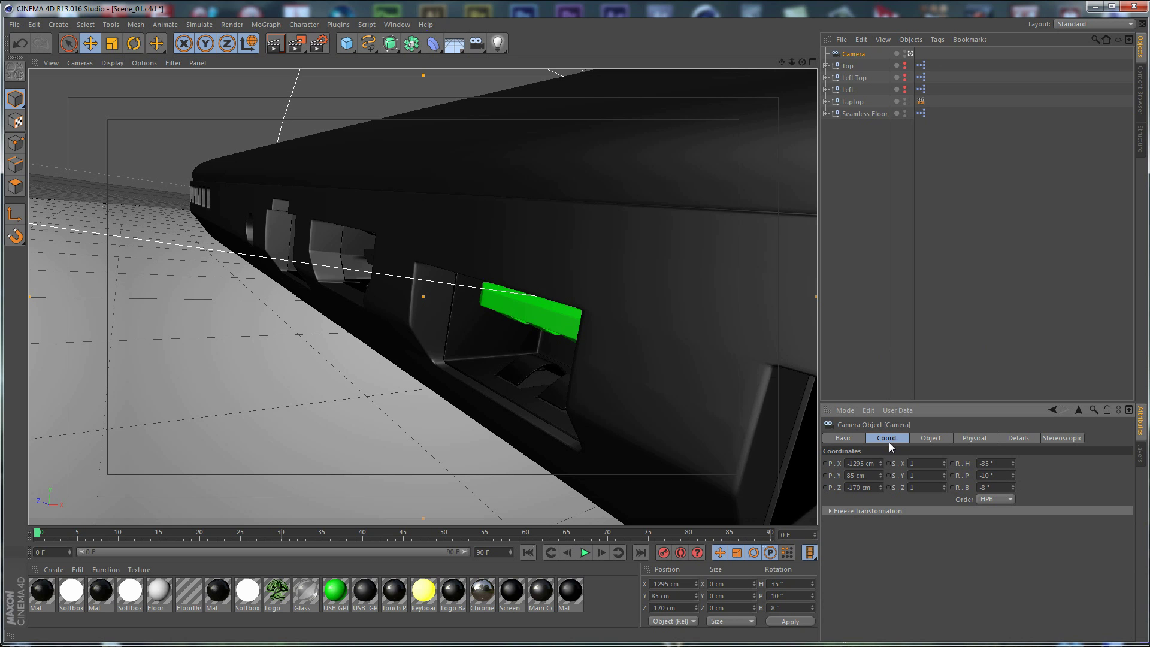
pyautogui.moveTo(882, 461); pyautogui.dragTo(881, 465)
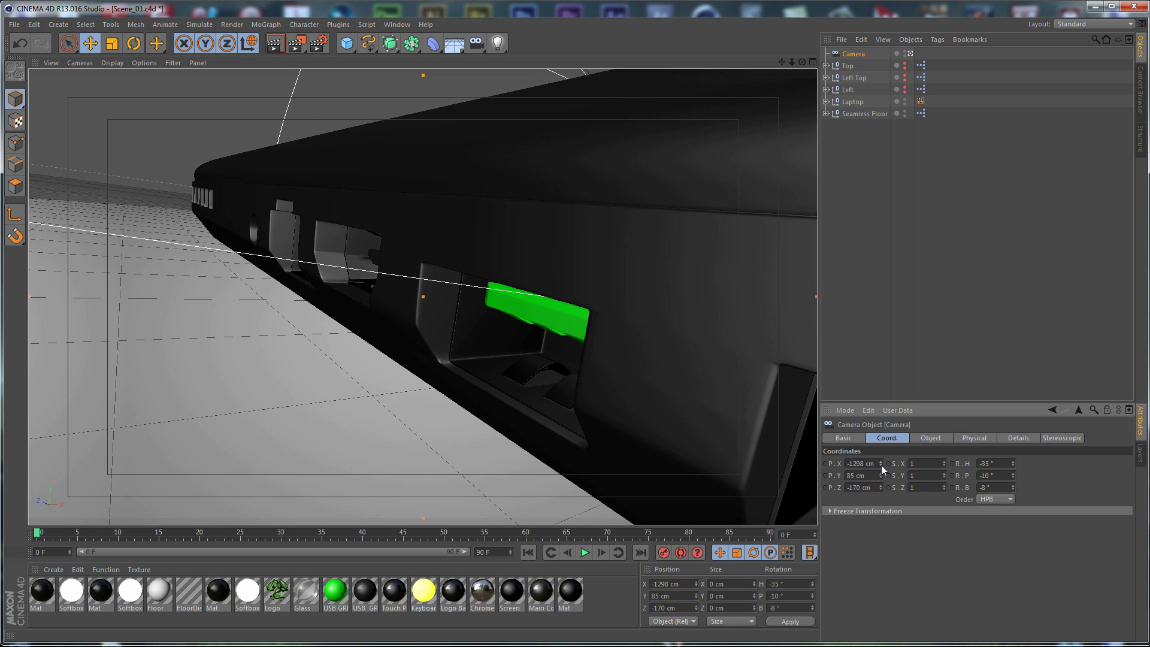
pyautogui.keyDown('ctrl'); pyautogui.click(826, 463); pyautogui.keyUp('ctrl')
pyautogui.keyDown('ctrl'); pyautogui.click(826, 476); pyautogui.keyUp('ctrl')
pyautogui.keyDown('ctrl'); pyautogui.click(826, 488); pyautogui.keyUp('ctrl')
pyautogui.keyDown('ctrl'); pyautogui.click(952, 487); pyautogui.keyUp('ctrl')
pyautogui.keyDown('ctrl'); pyautogui.click(952, 476); pyautogui.keyUp('ctrl')
pyautogui.keyDown('ctrl'); pyautogui.click(952, 464); pyautogui.keyUp('ctrl')
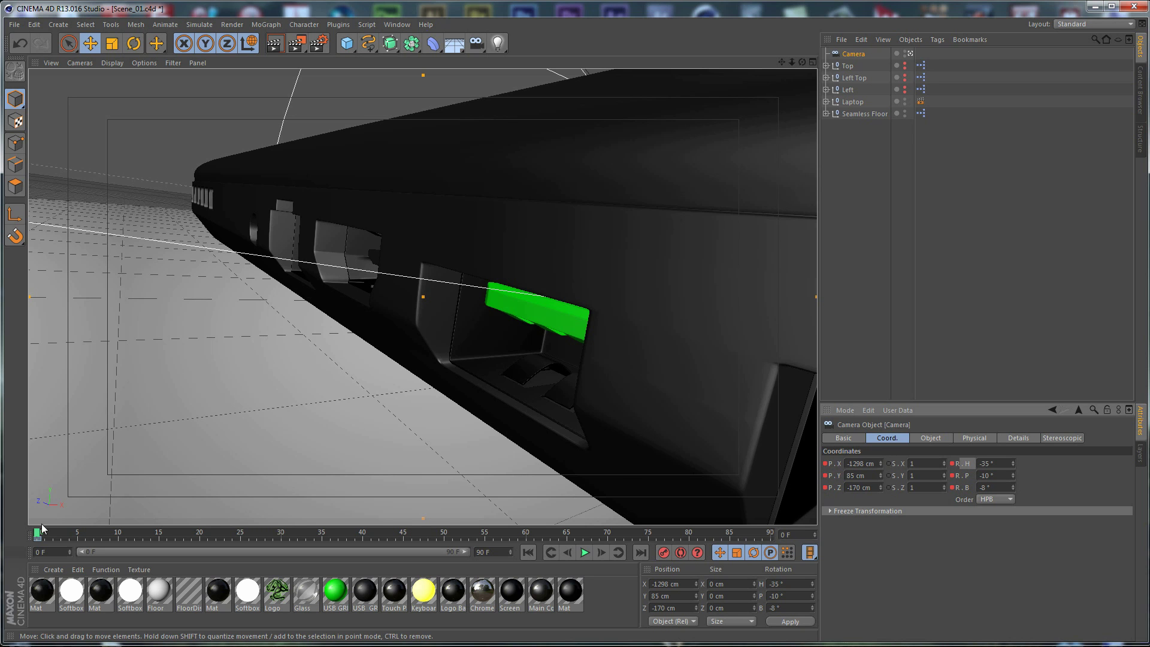
# Go to frame 63 and set the animation's end to frame 63.
pyautogui.moveTo(37, 534); pyautogui.dragTo(552, 515)
pyautogui.click(485, 552)
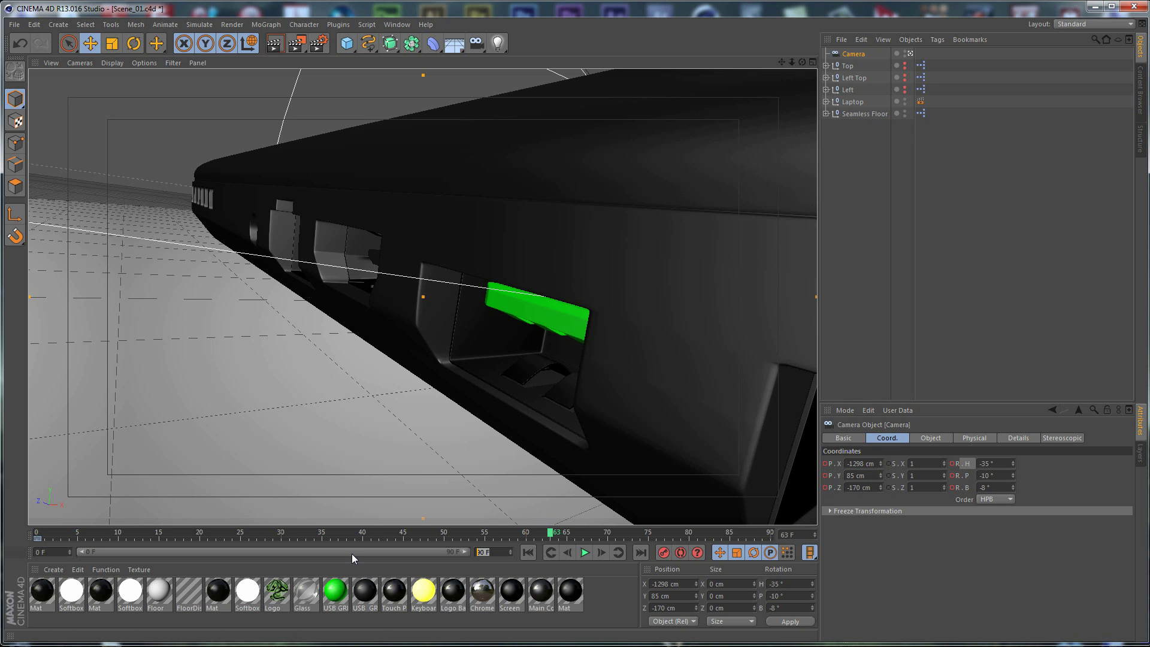
pyautogui.write('63')
pyautogui.press('Return')
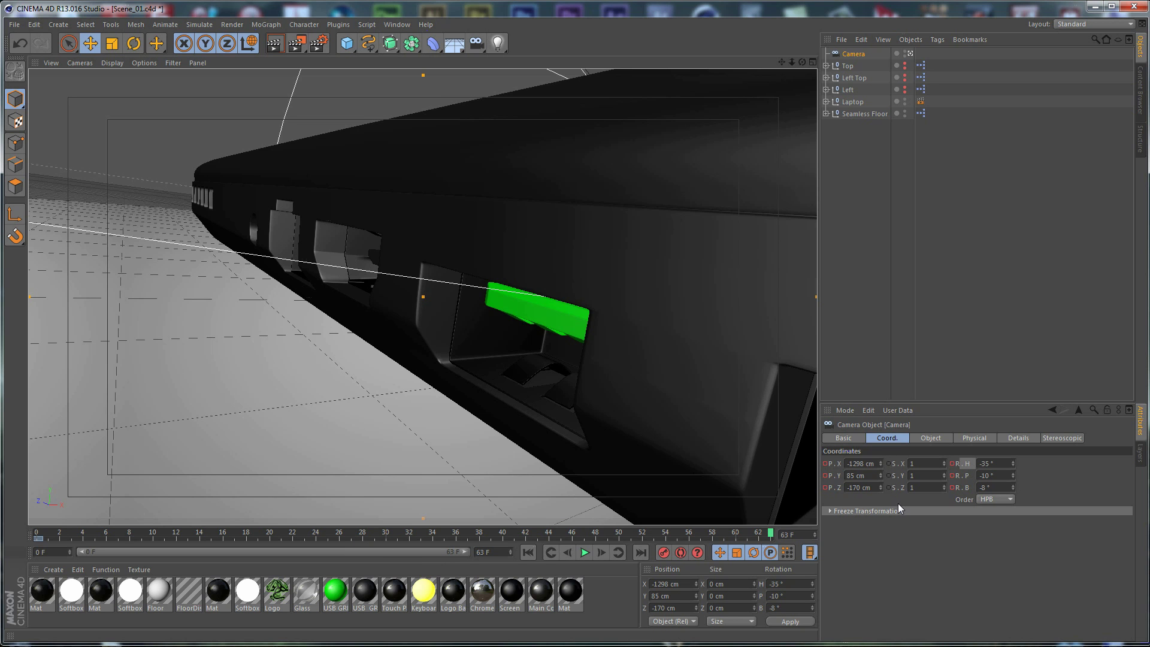
# Set the camera's Z position to -300 cm at frame 63 and keyframe it.
pyautogui.doubleClick(864, 488)
pyautogui.write('-300')
pyautogui.press('Return')
pyautogui.click(824, 487)
pyautogui.moveTo(770, 533); pyautogui.dragTo(954, 510)
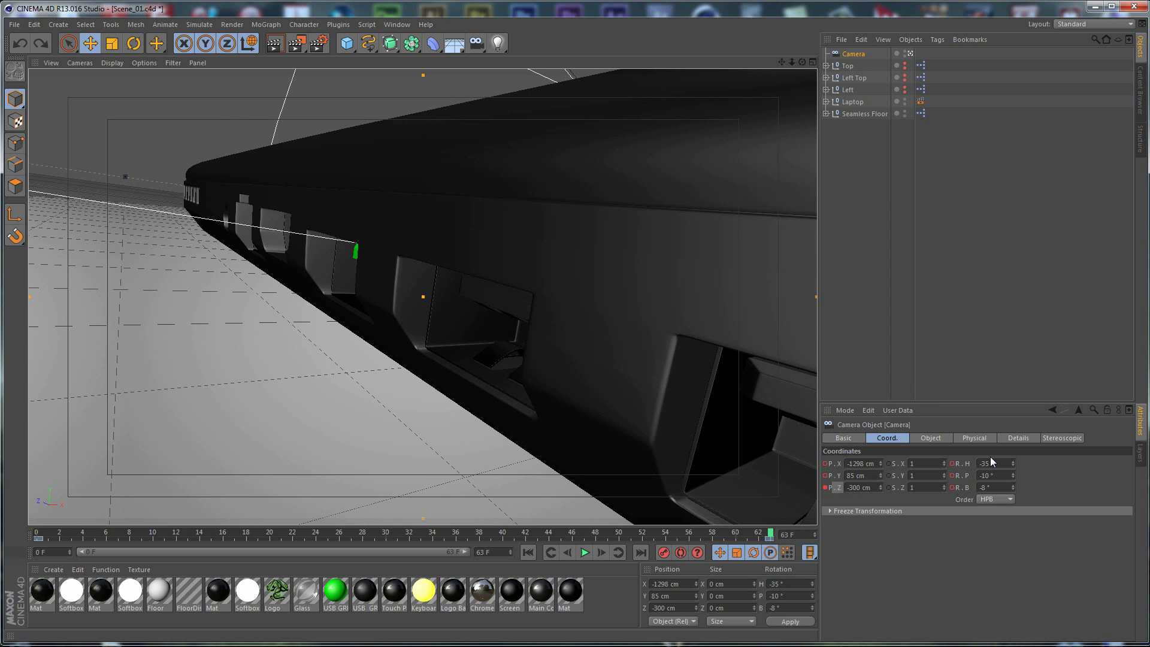
# Set the camera's bank rotation to 2° at frame 63 and keyframe it.
pyautogui.click(989, 488)
pyautogui.write('2')
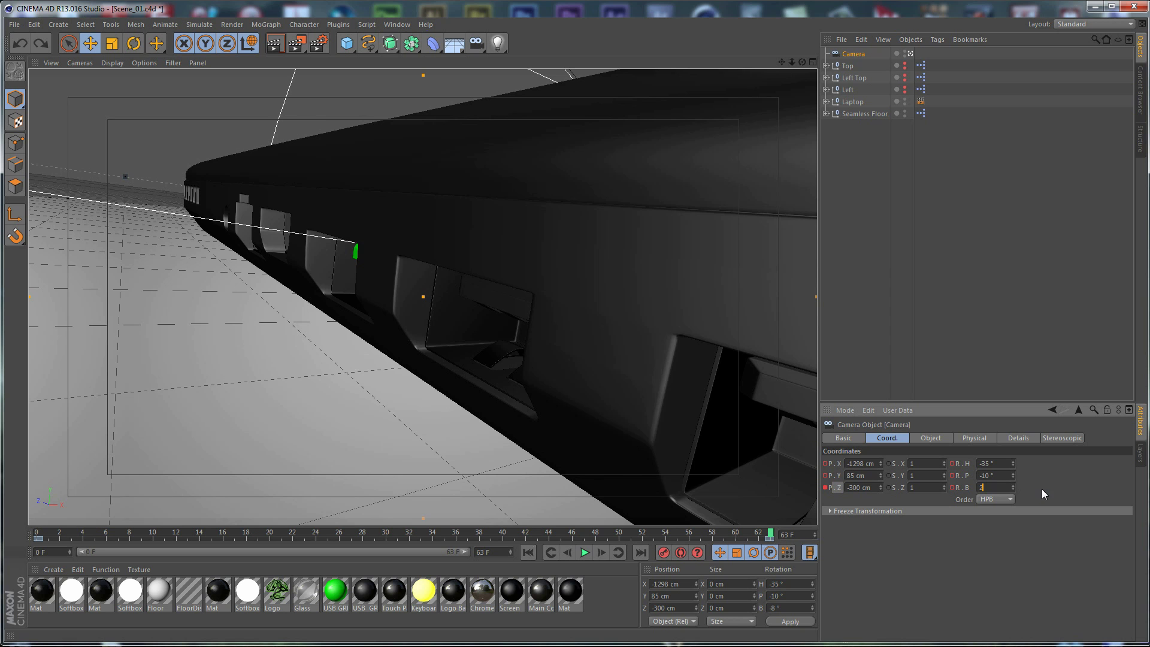
pyautogui.press('Return')
pyautogui.keyDown('ctrl'); pyautogui.click(952, 487); pyautogui.keyUp('ctrl')
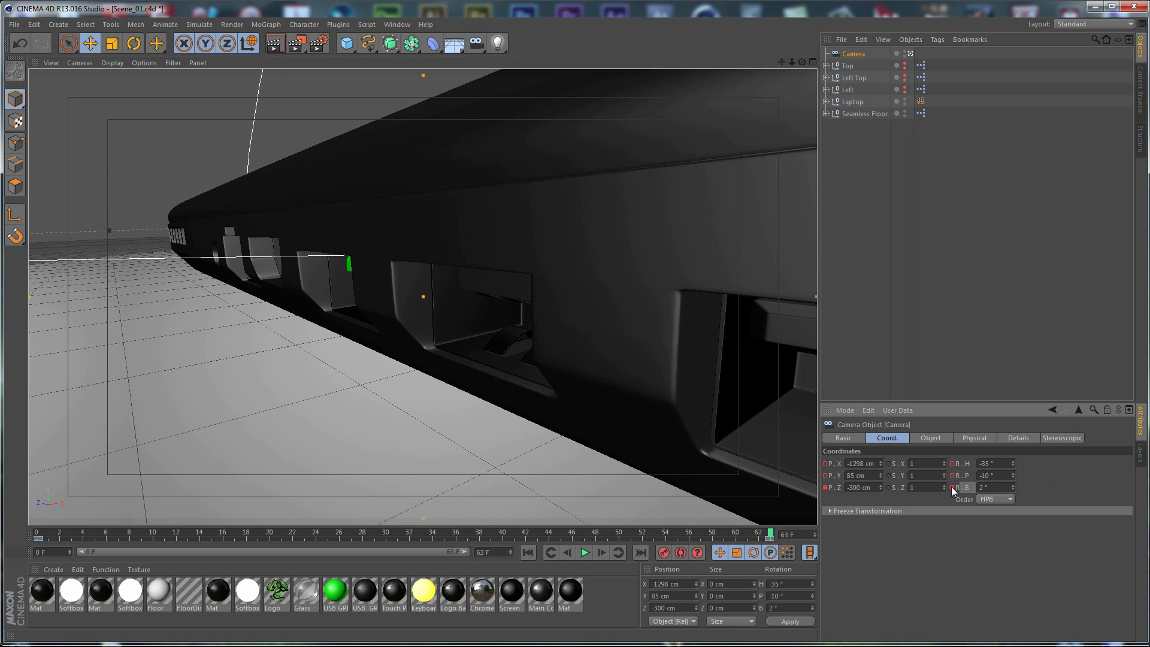
# Play the camera animation from frame 0 to check the movement past the ports.
pyautogui.moveTo(772, 537); pyautogui.dragTo(38, 537)
pyautogui.click(585, 553)
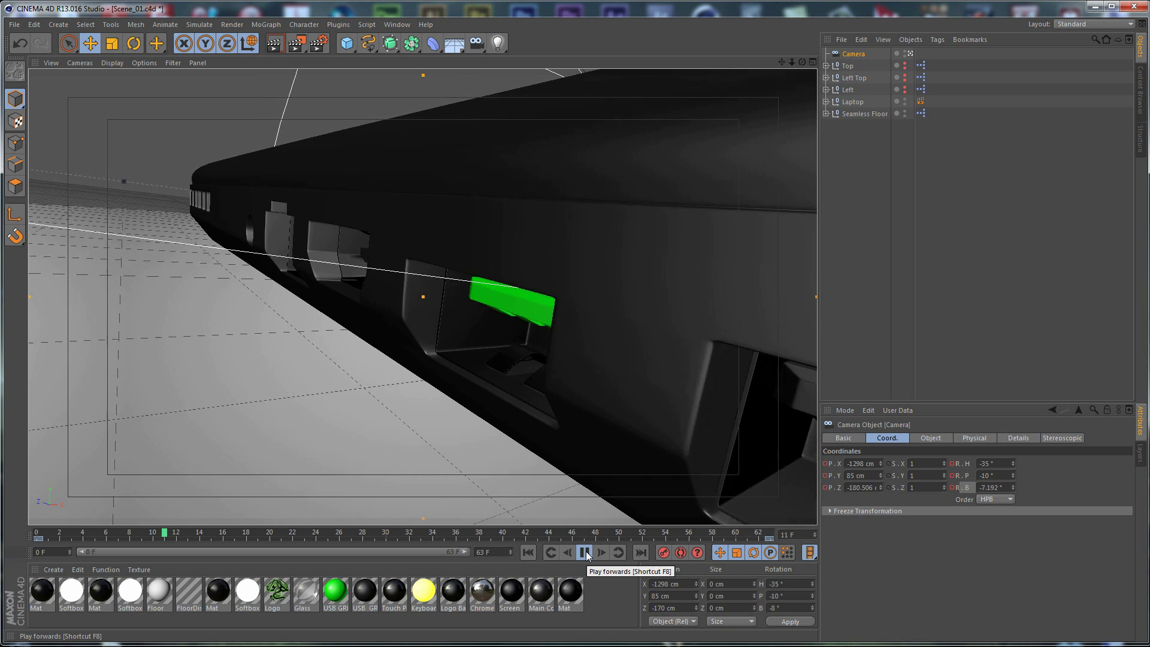
pyautogui.click(585, 552)
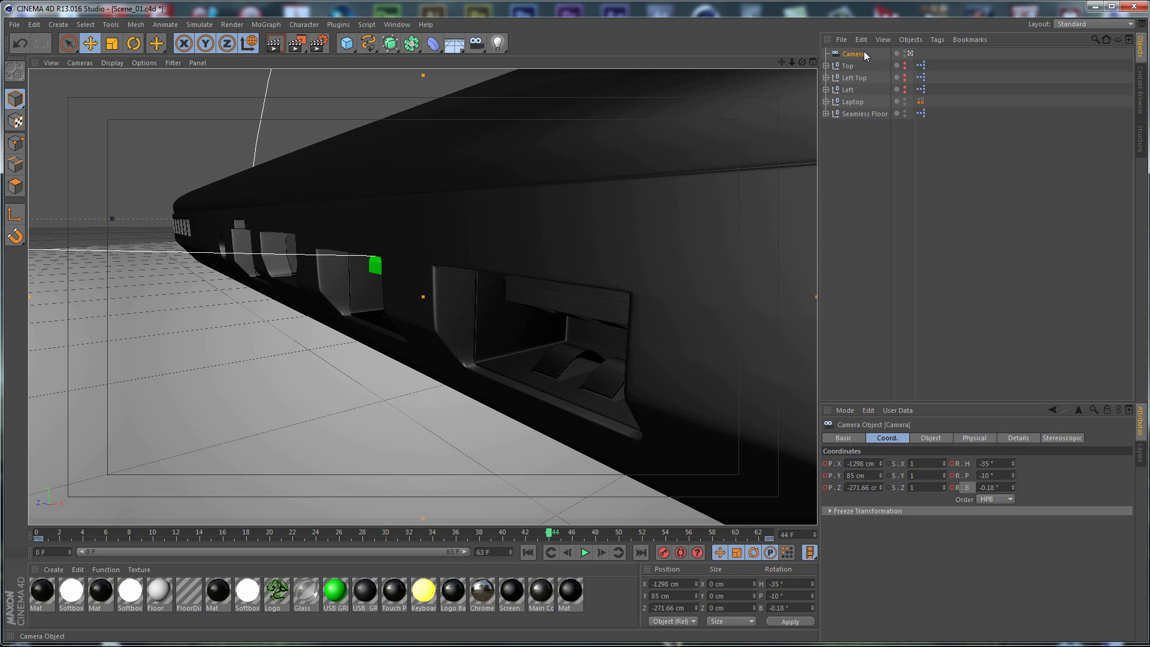
# Open the Timeline in F-Curve mode, enlarge its window and show the camera's curves.
pyautogui.click(393, 24)
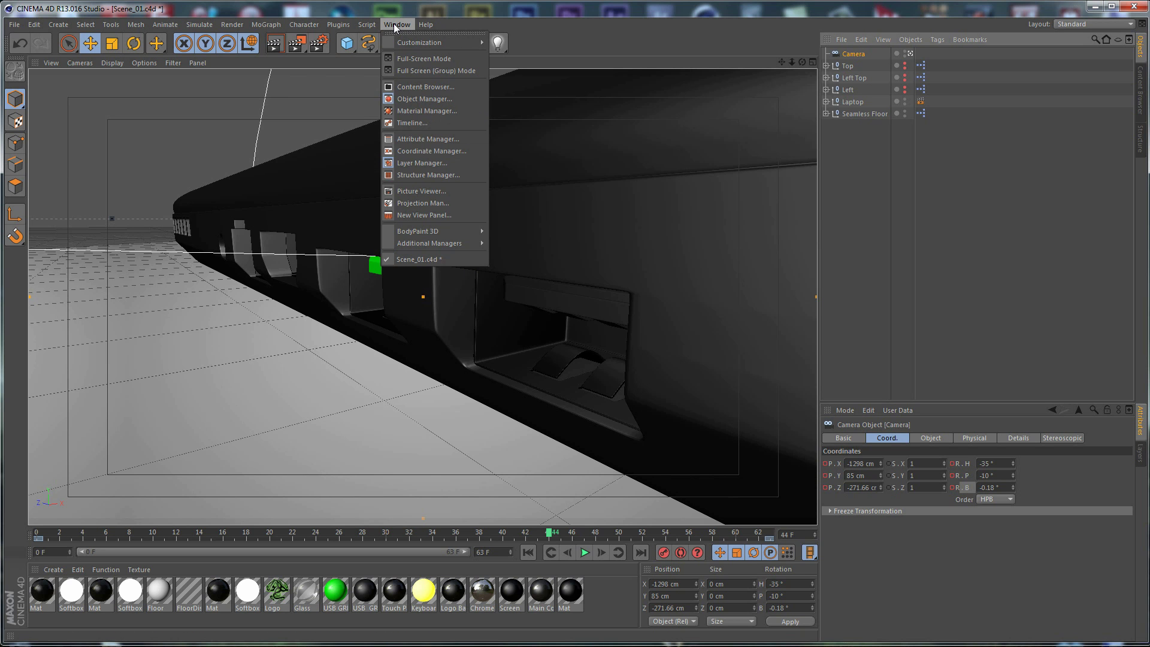
pyautogui.click(416, 127)
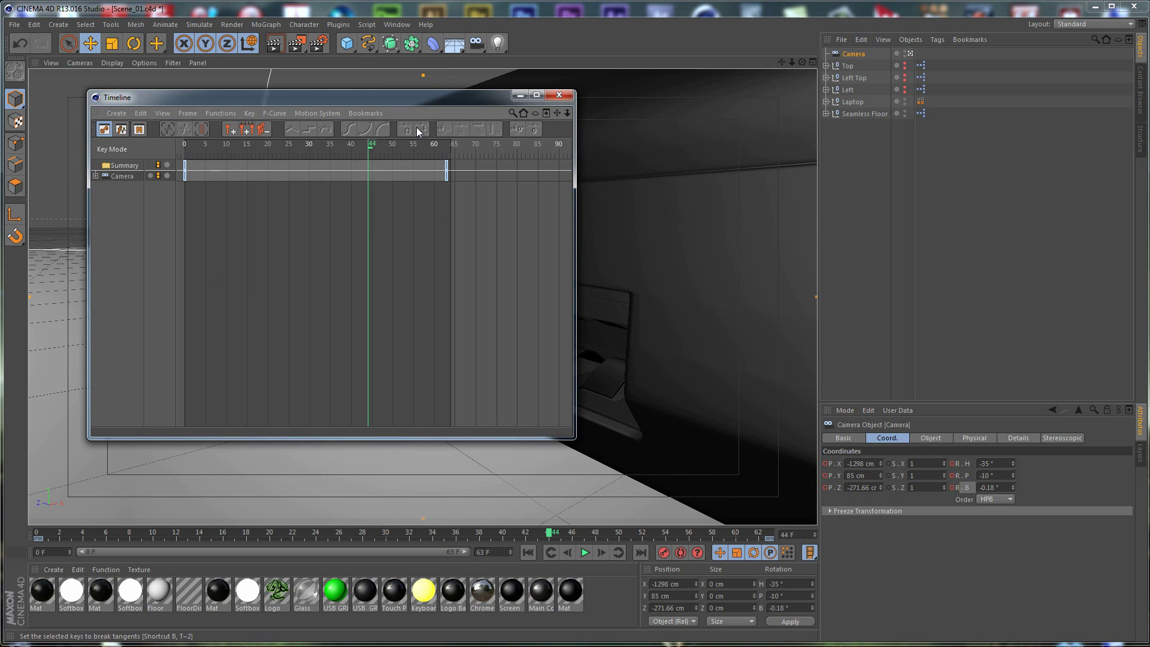
pyautogui.click(121, 130)
pyautogui.moveTo(575, 437); pyautogui.dragTo(790, 525)
pyautogui.click(128, 168)
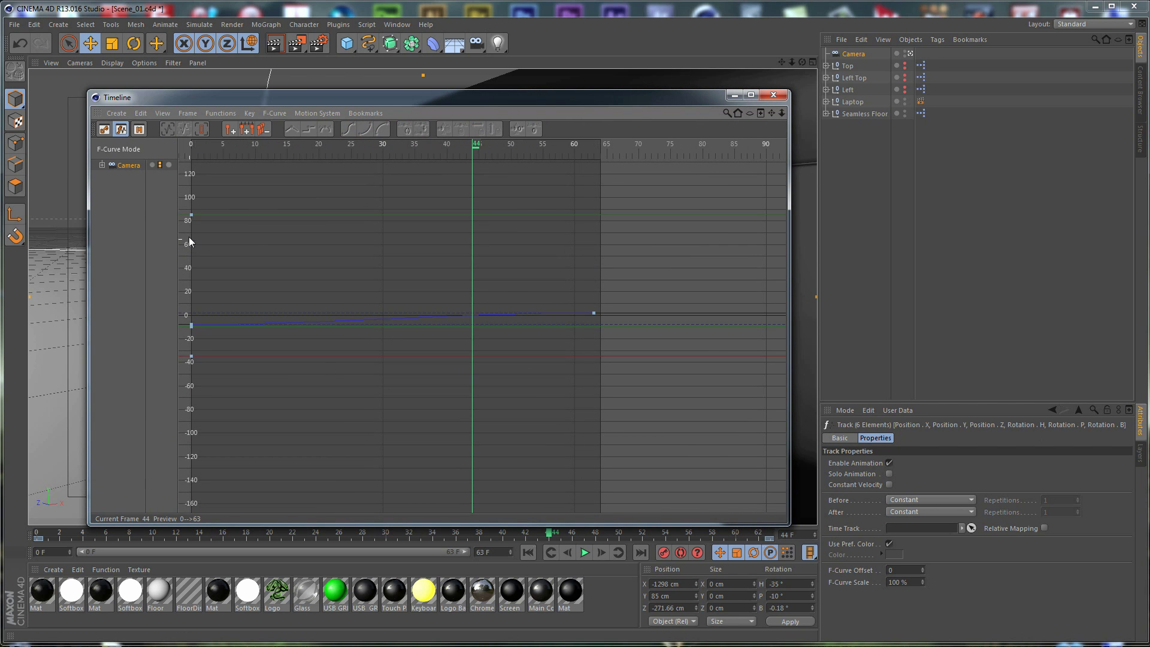
# Set both keys of the camera's Position Z curve to linear interpolation.
pyautogui.click(102, 165)
pyautogui.click(133, 177)
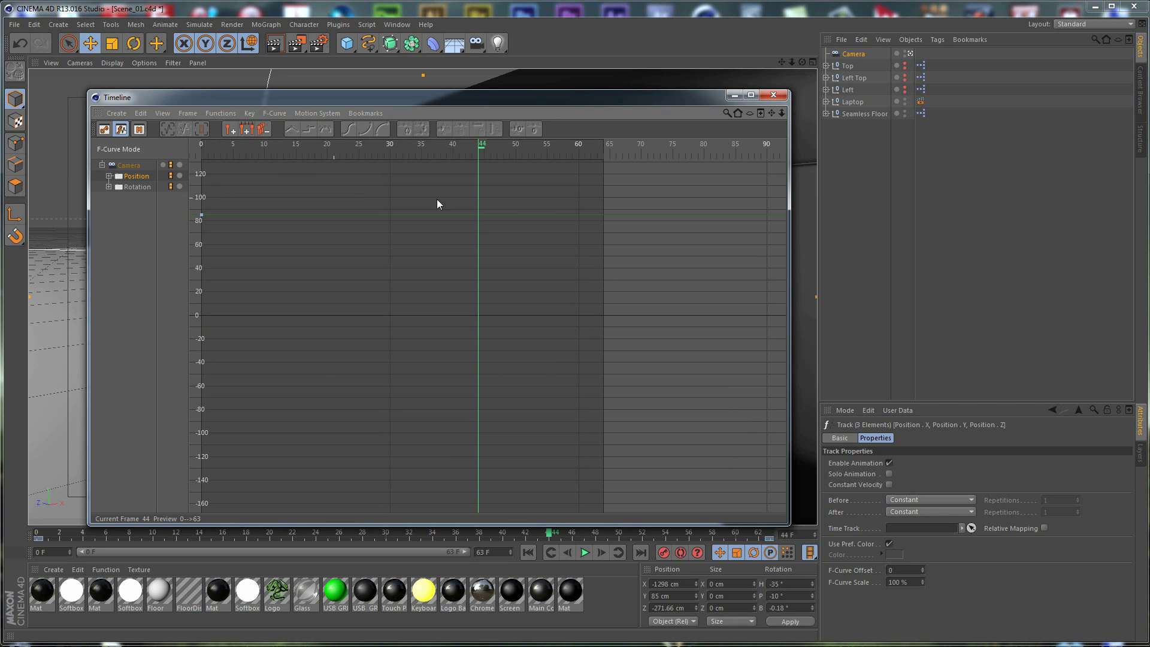
pyautogui.click(109, 176)
pyautogui.click(139, 208)
pyautogui.scroll(-5, 591, 249)
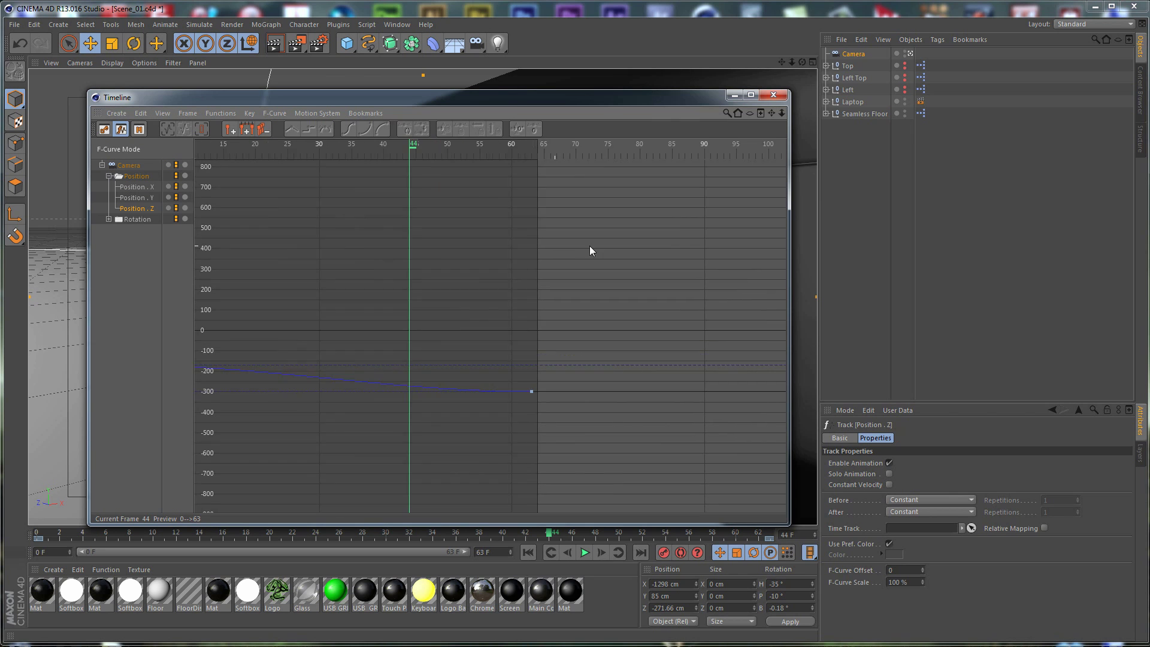
pyautogui.moveTo(278, 287); pyautogui.dragTo(572, 420)
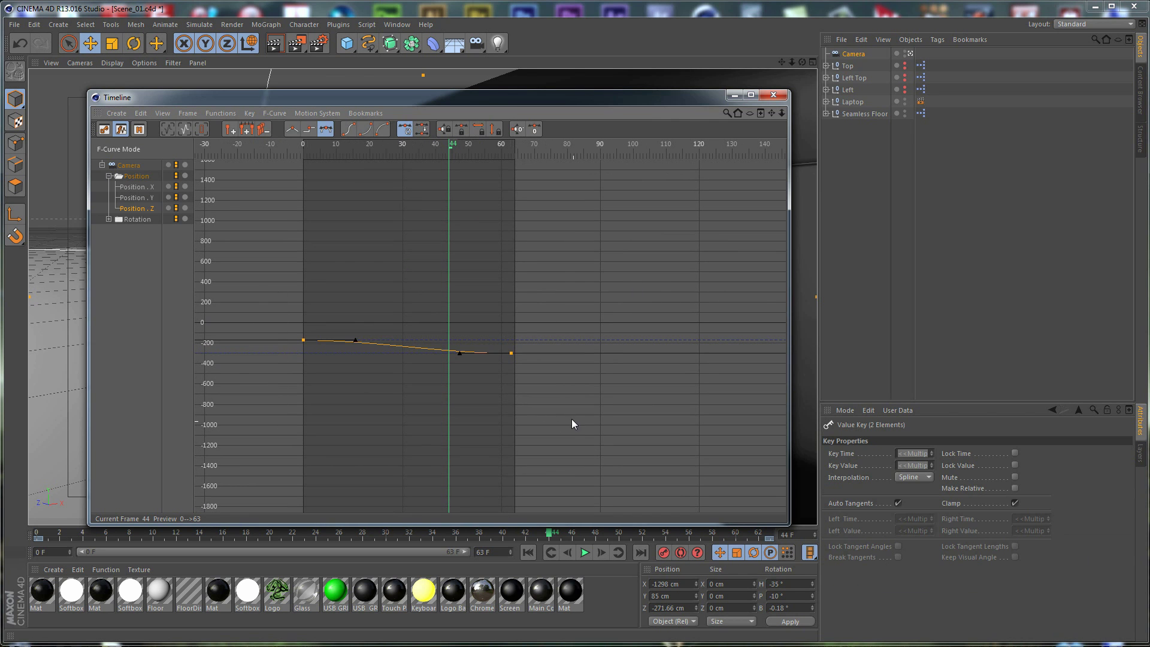
pyautogui.click(293, 128)
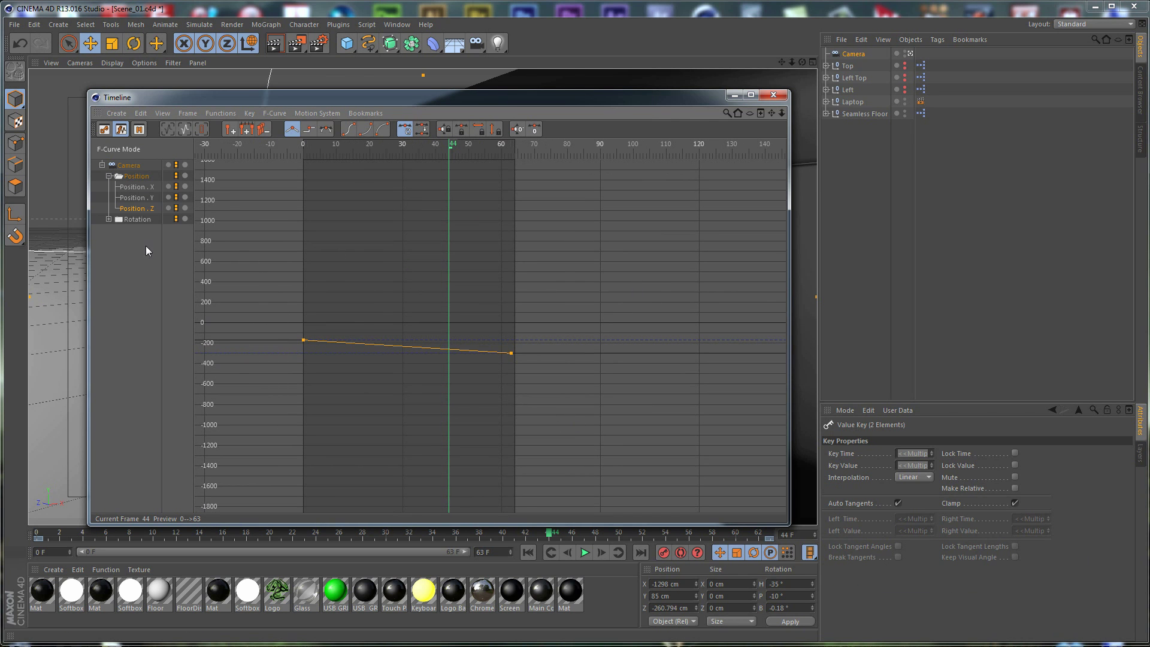
# Set the camera's rotation keys to linear interpolation and close the Timeline.
pyautogui.click(137, 219)
pyautogui.moveTo(262, 254); pyautogui.dragTo(547, 424)
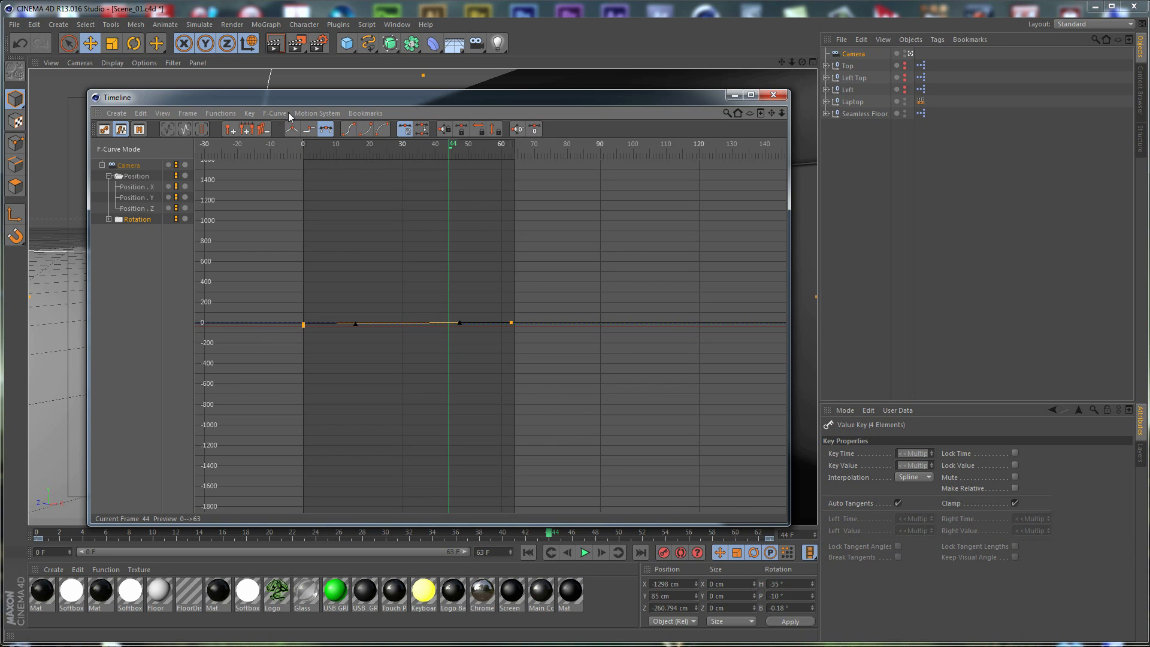
pyautogui.click(774, 95)
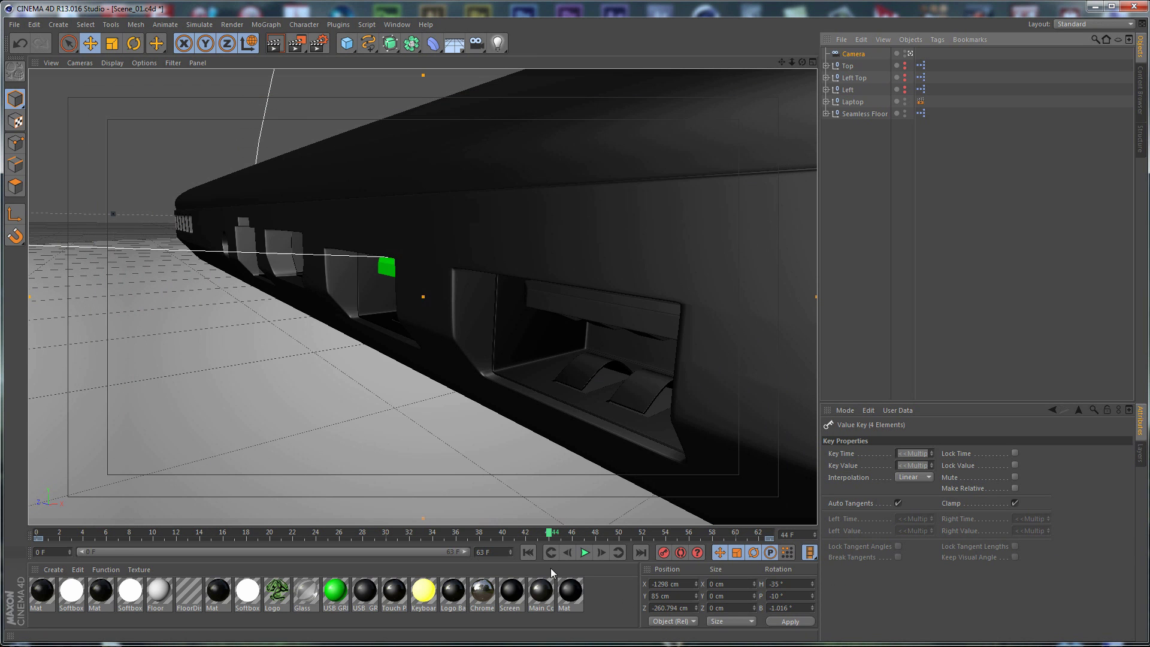
# Play back the camera animation to check its linear motion.
pyautogui.click(618, 551)
pyautogui.click(585, 552)
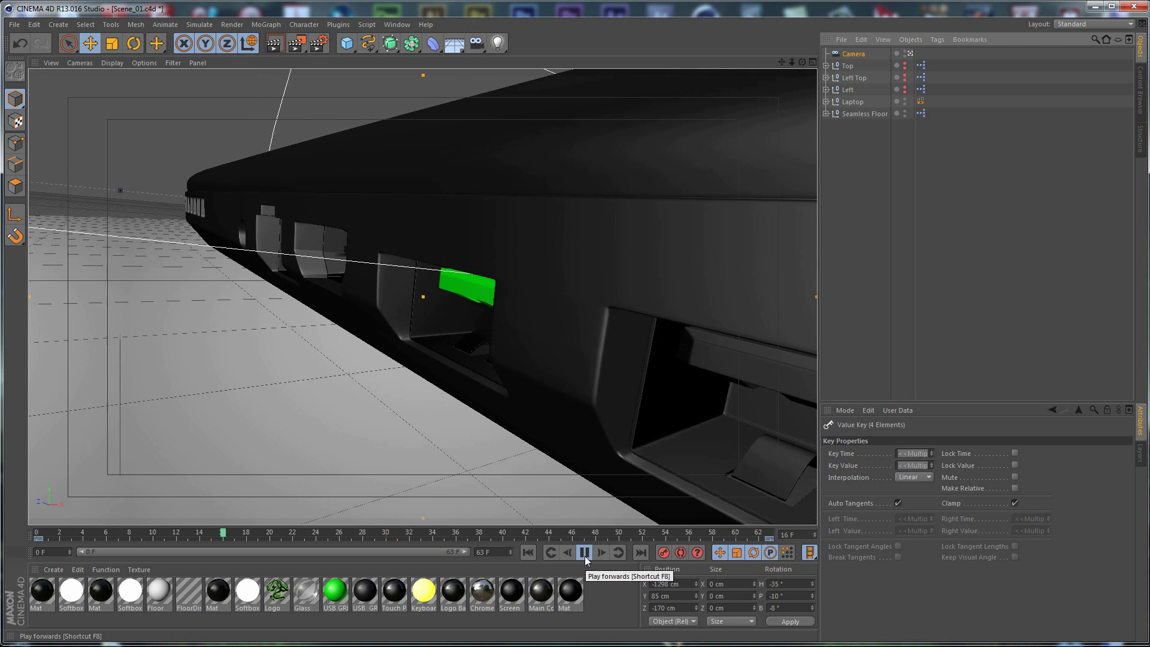
pyautogui.click(585, 552)
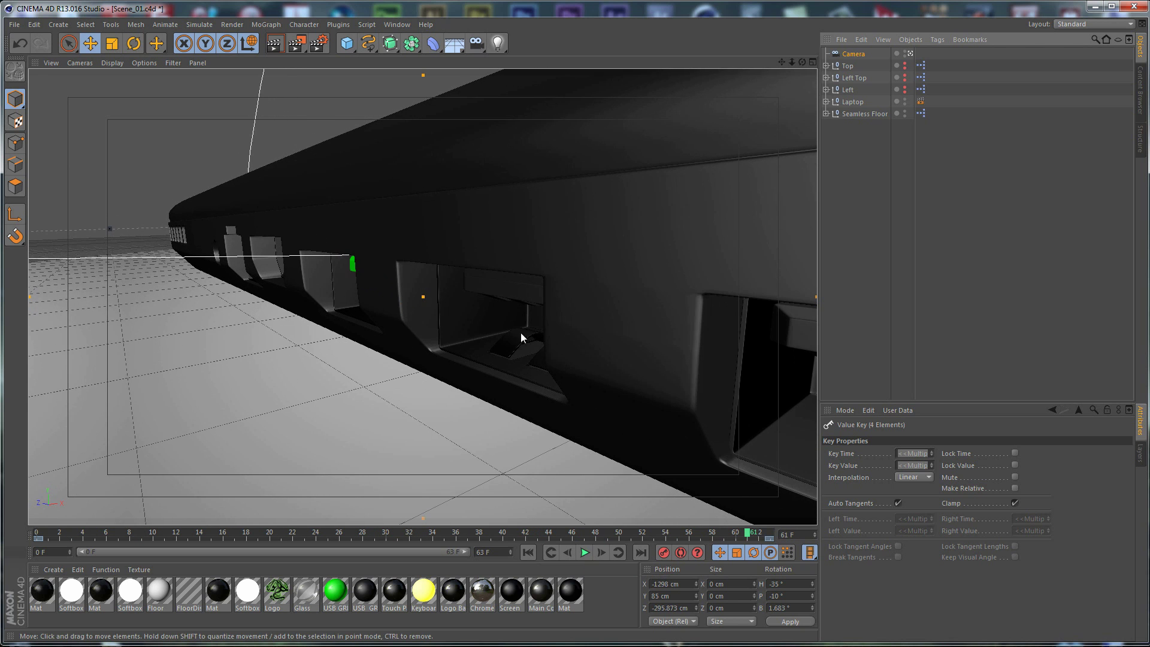
# Save the scene and render a preview of the camera view, then run the animation to frame 22.
pyautogui.hotkey('ctrl', 's')
pyautogui.hotkey('ctrl', 'r')
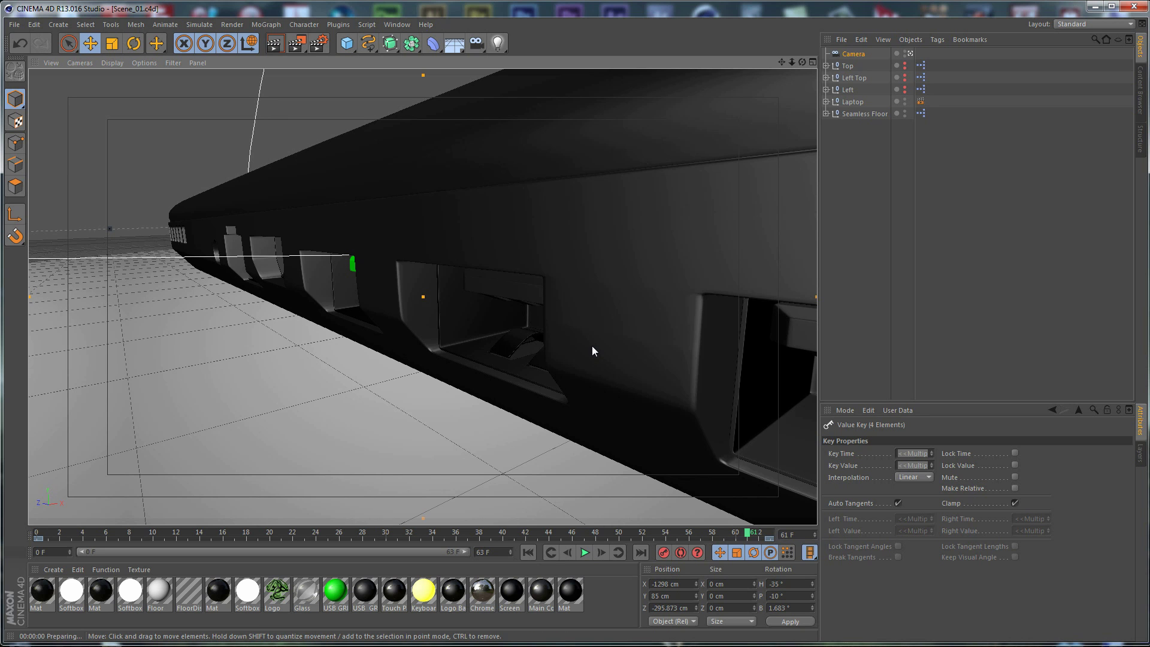
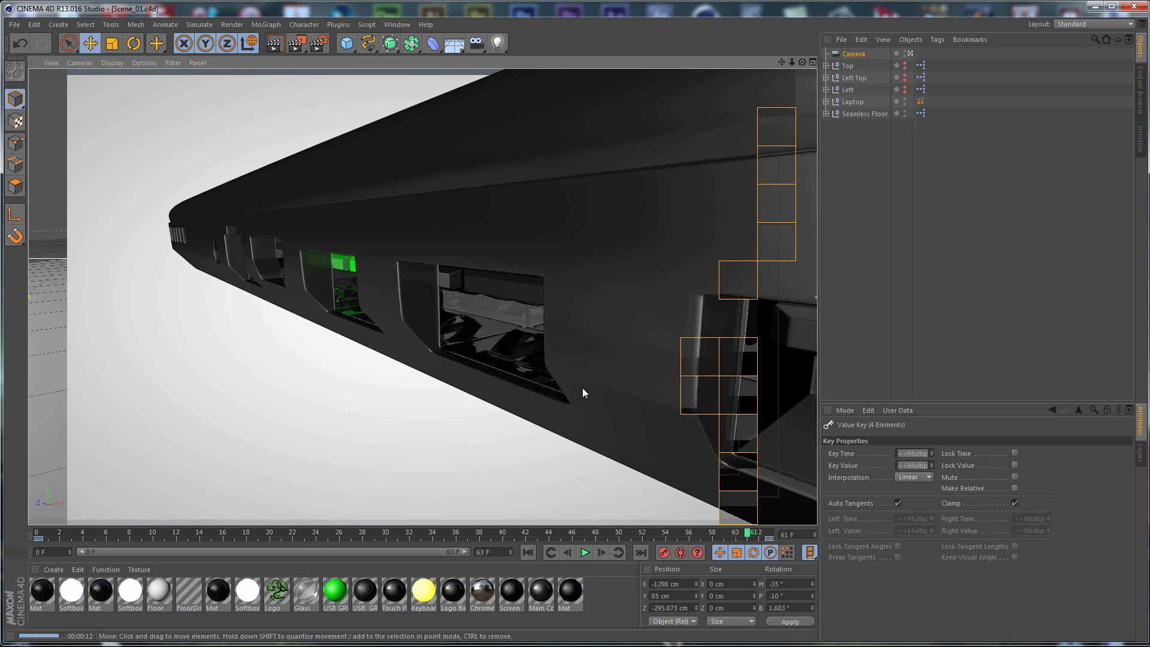
pyautogui.click(586, 552)
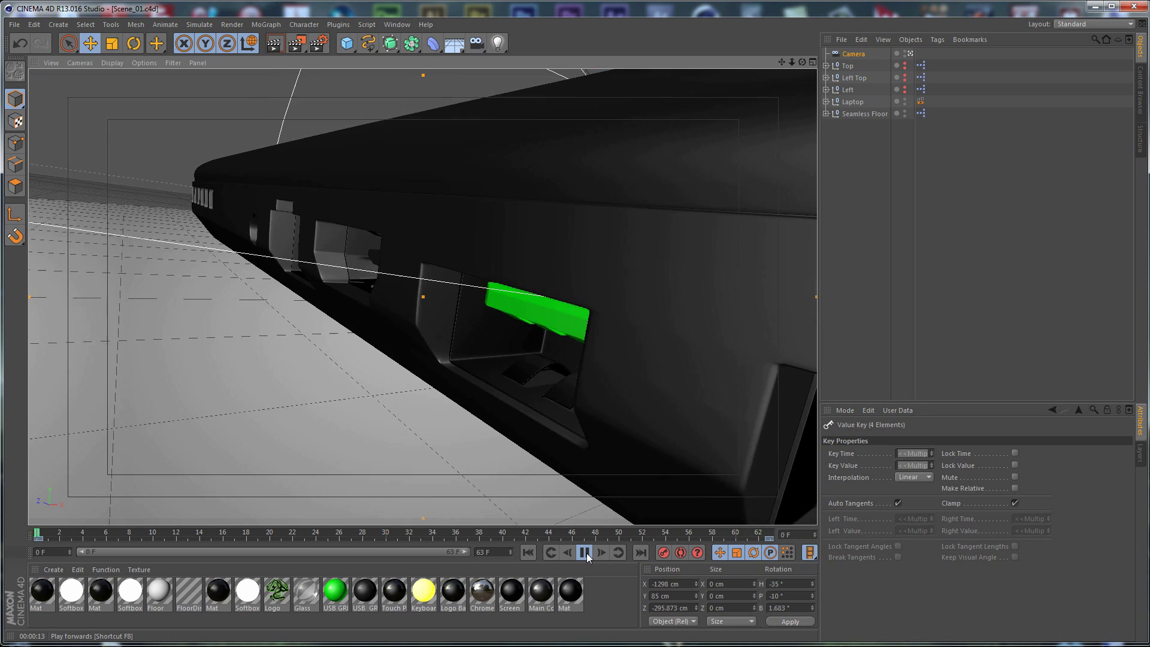
pyautogui.click(587, 552)
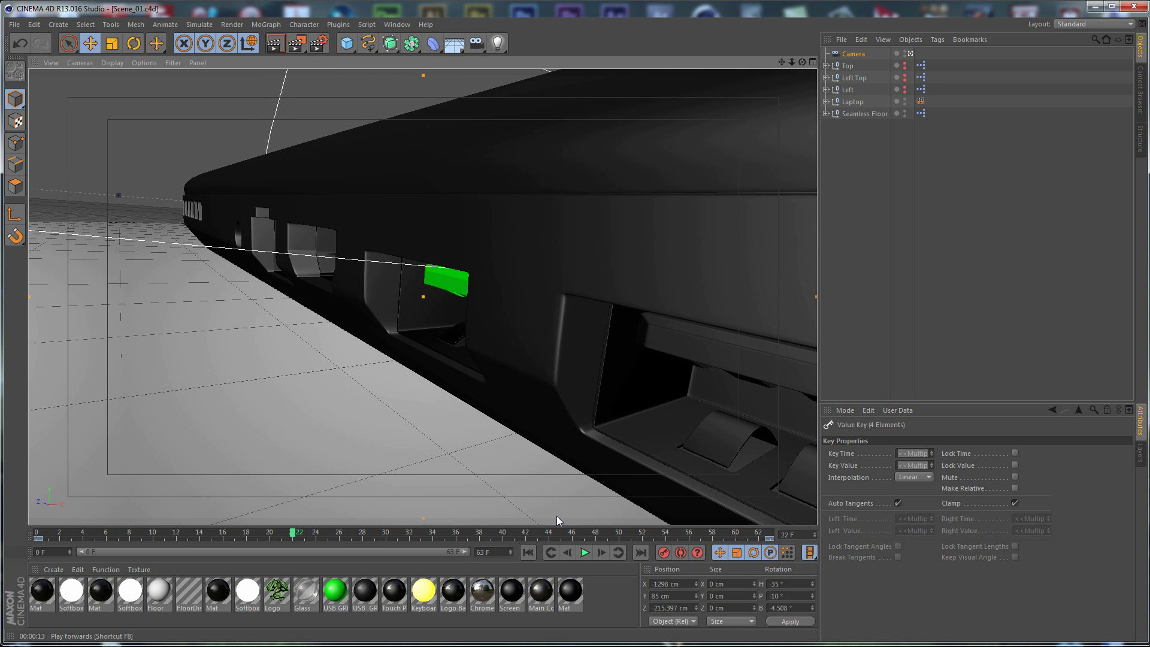
# Set the end color of the Seamless Floor's gradient to RGB 100, 100, 100.
pyautogui.click(395, 440)
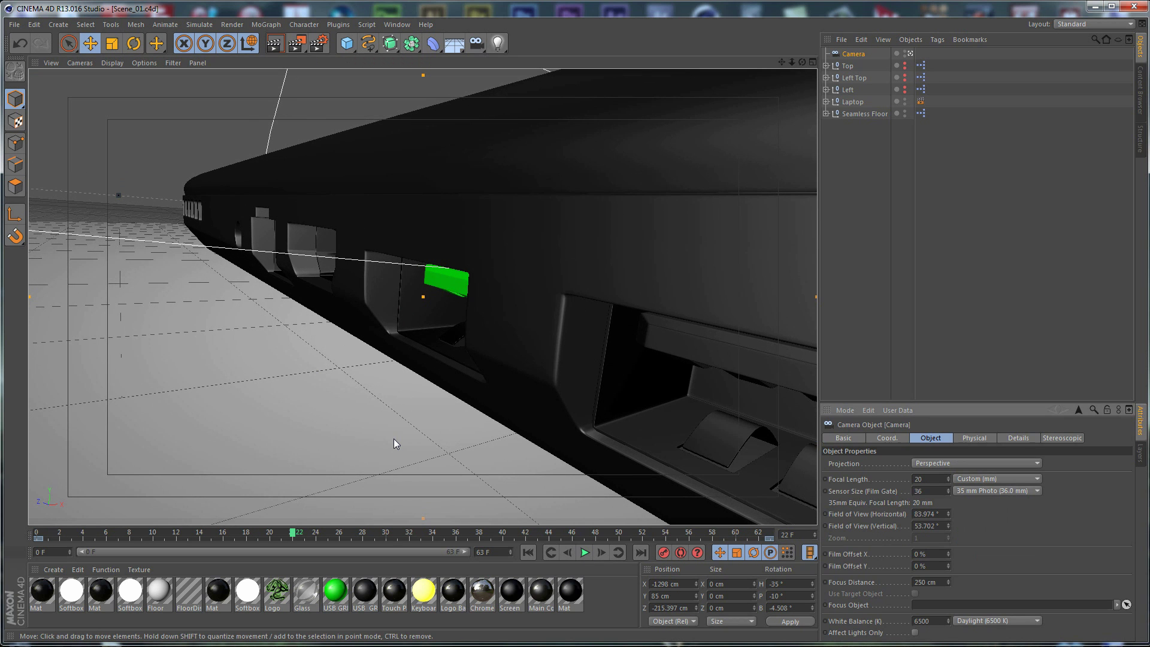
pyautogui.click(861, 115)
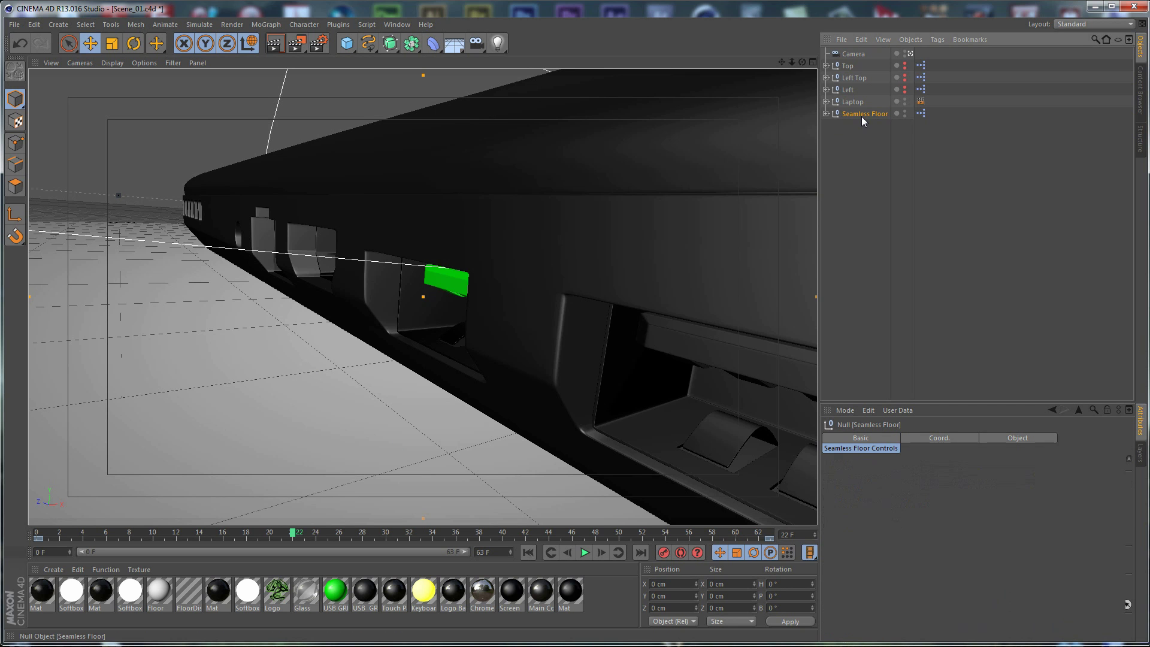
pyautogui.click(1131, 519)
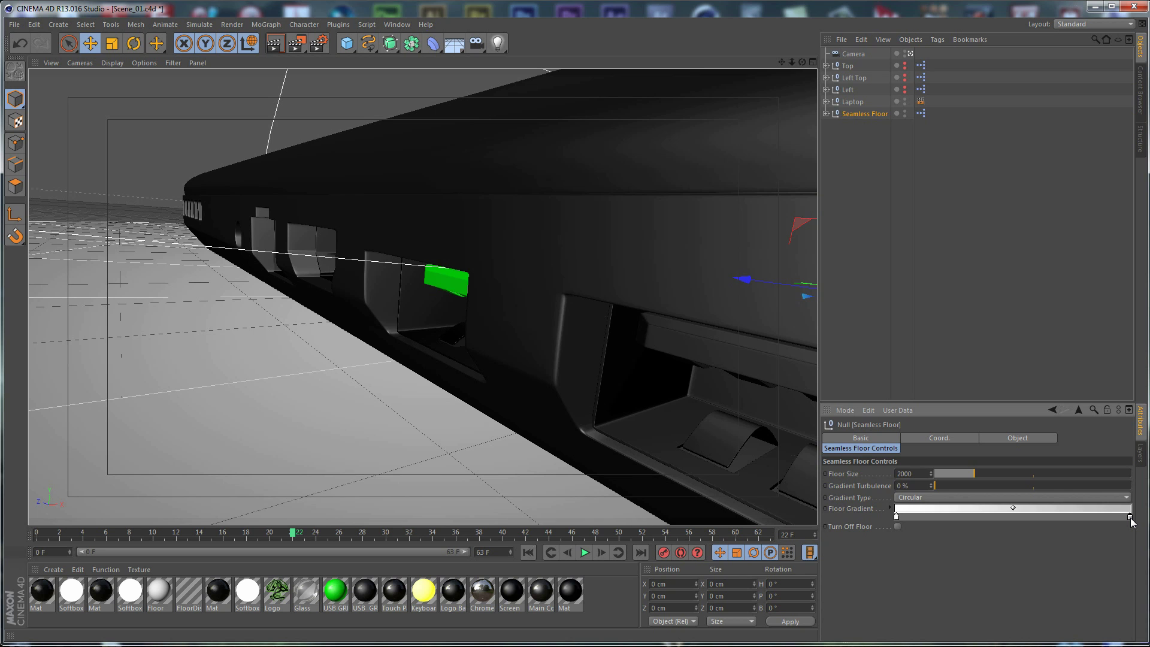
pyautogui.doubleClick(1131, 518)
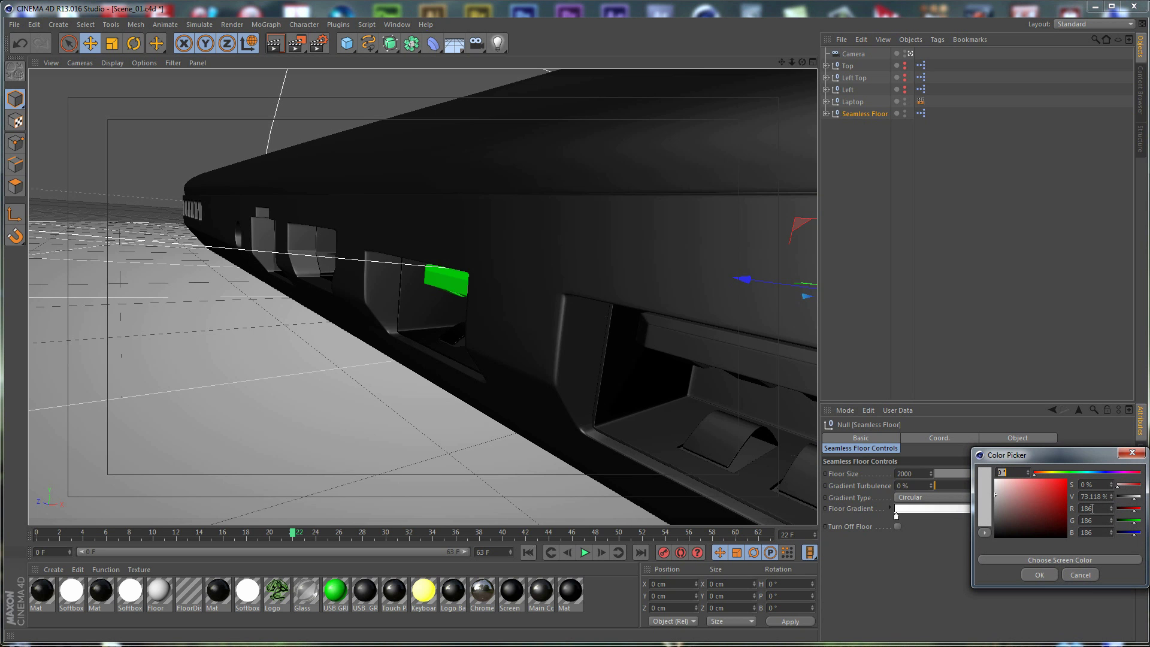
pyautogui.doubleClick(1097, 511)
pyautogui.write('100')
pyautogui.press('Tab')
pyautogui.write('100')
pyautogui.press('Tab')
pyautogui.write('100')
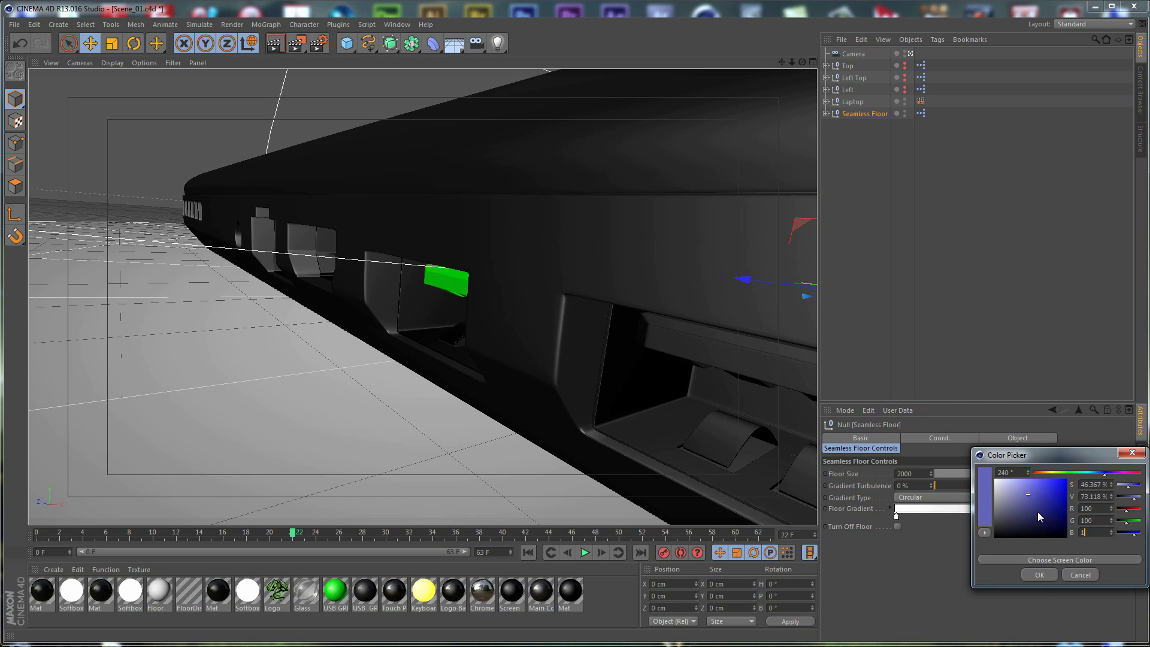
pyautogui.click(1041, 574)
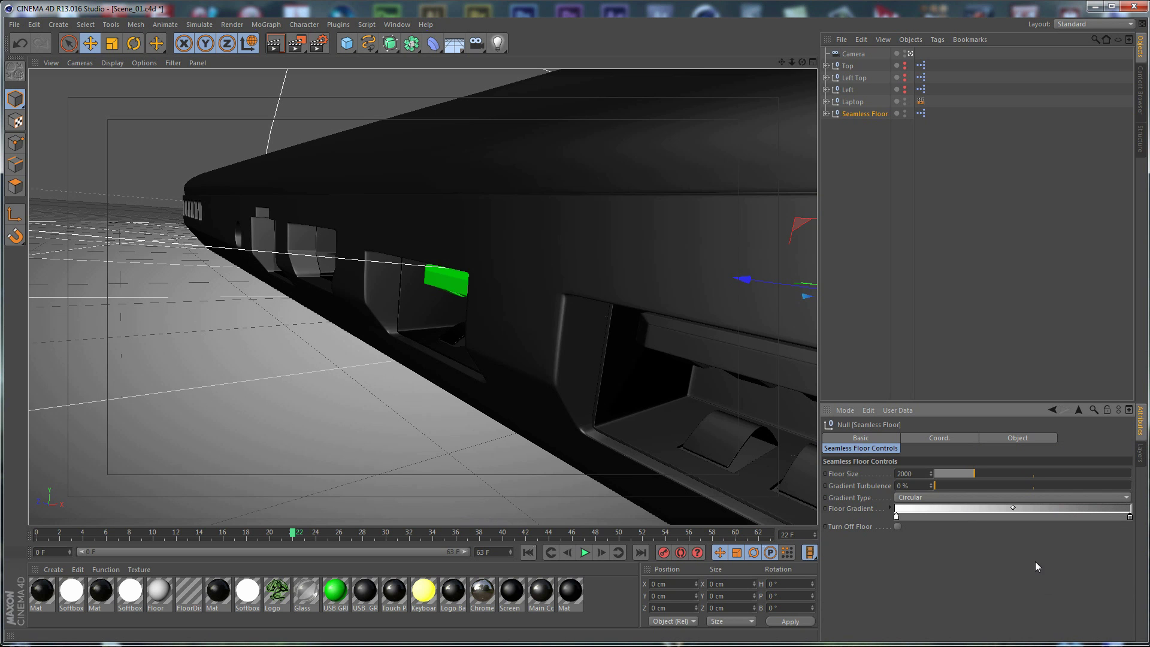
# Set the start color of the Seamless Floor's gradient to RGB 100, 100, 100.
pyautogui.doubleClick(897, 516)
pyautogui.click(930, 509)
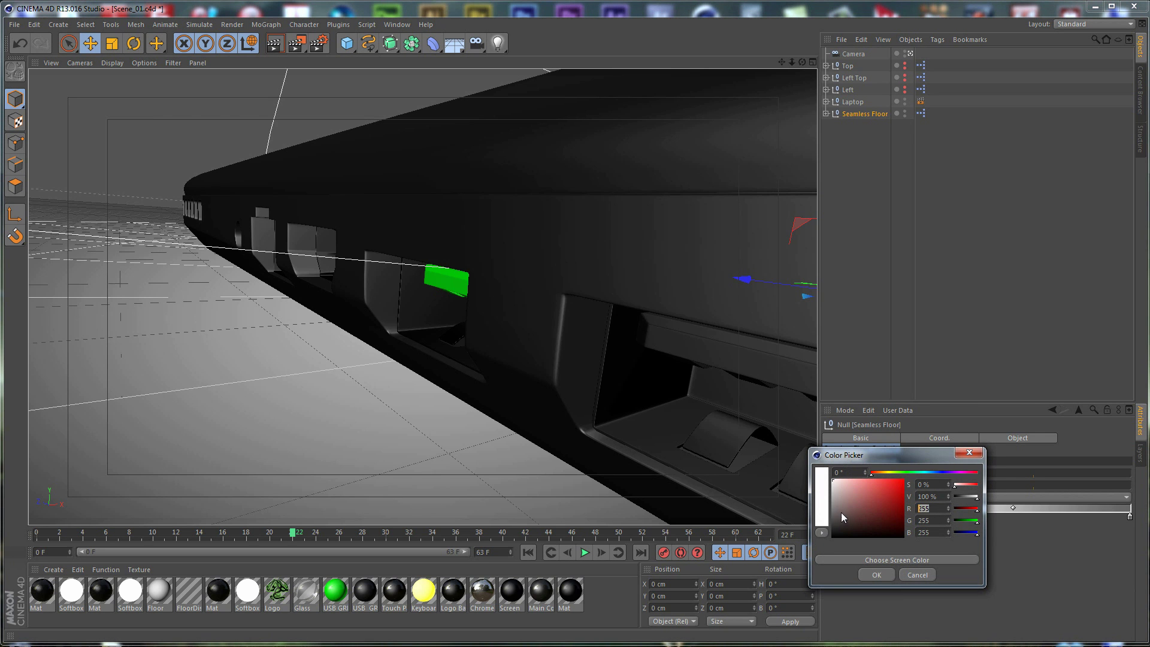
pyautogui.write('100')
pyautogui.press('Return')
pyautogui.press('Tab')
pyautogui.write('100')
pyautogui.press('Return')
pyautogui.press('Tab')
pyautogui.write('100')
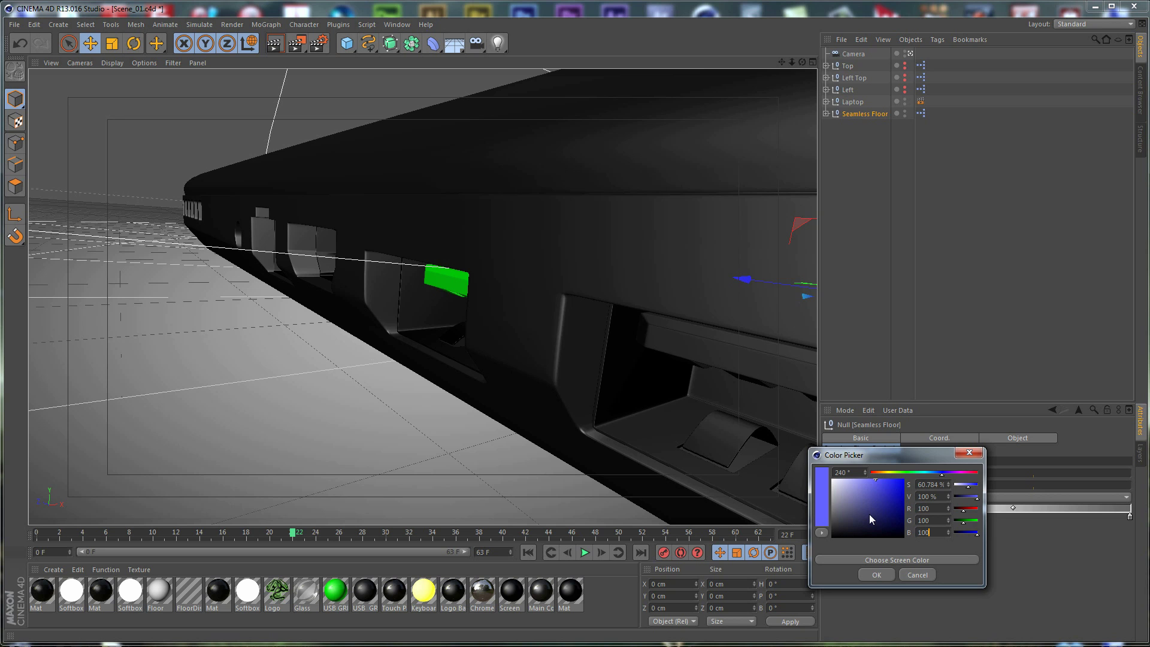
pyautogui.press('Return')
pyautogui.click(880, 575)
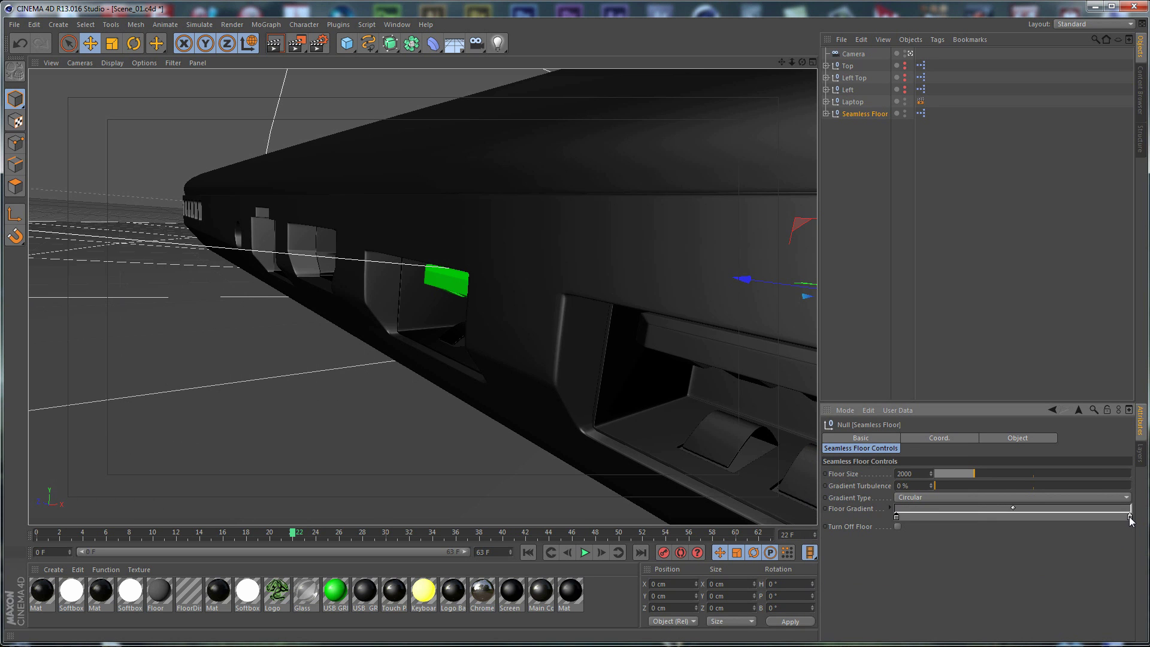
# Darken the end color of the Seamless Floor's gradient to RGB 18, 18, 18.
pyautogui.doubleClick(1129, 517)
pyautogui.moveTo(995, 516); pyautogui.dragTo(990, 536)
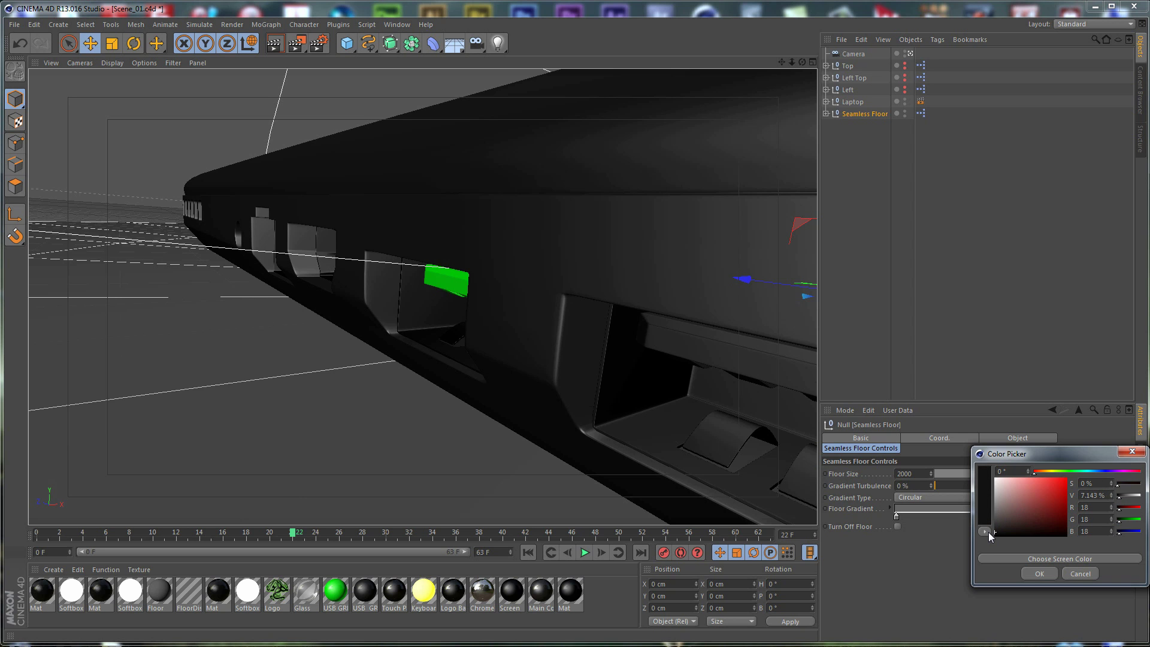
pyautogui.click(1039, 574)
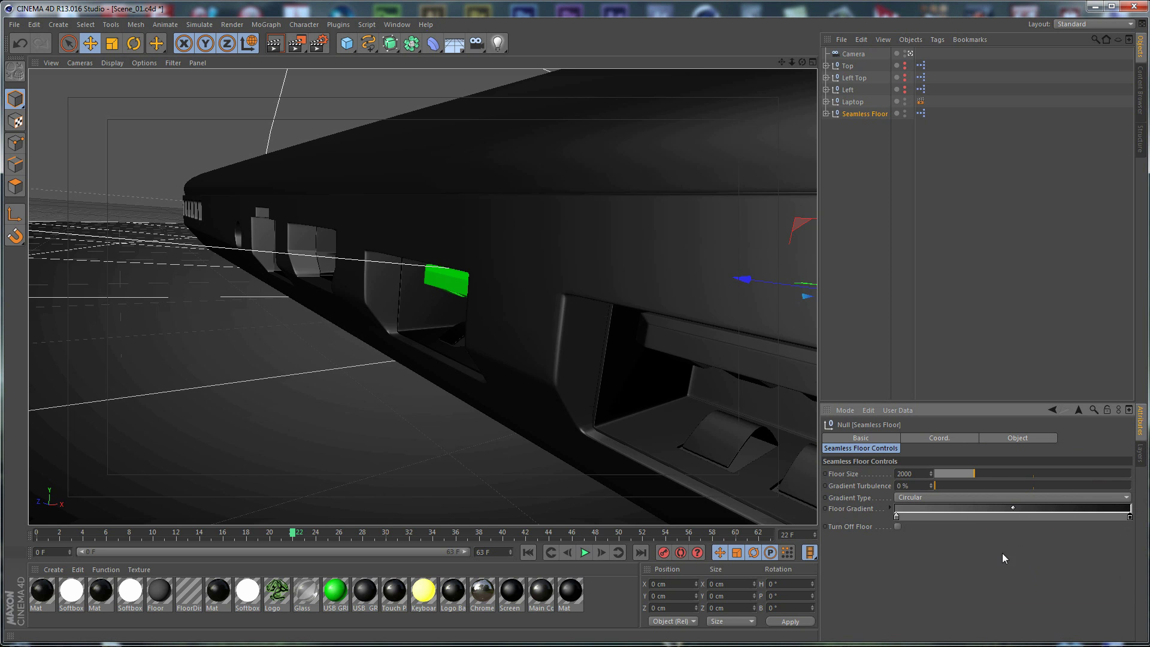
# Leave the camera view and render previews of the whole laptop on the dark floor from two angles.
pyautogui.click(911, 52)
pyautogui.keyDown('alt'); pyautogui.moveTo(585, 246); pyautogui.dragTo(537, 301, button='middle'); pyautogui.keyUp('alt')
pyautogui.keyDown('alt'); pyautogui.moveTo(507, 404); pyautogui.dragTo(547, 441, button='right'); pyautogui.keyUp('alt')
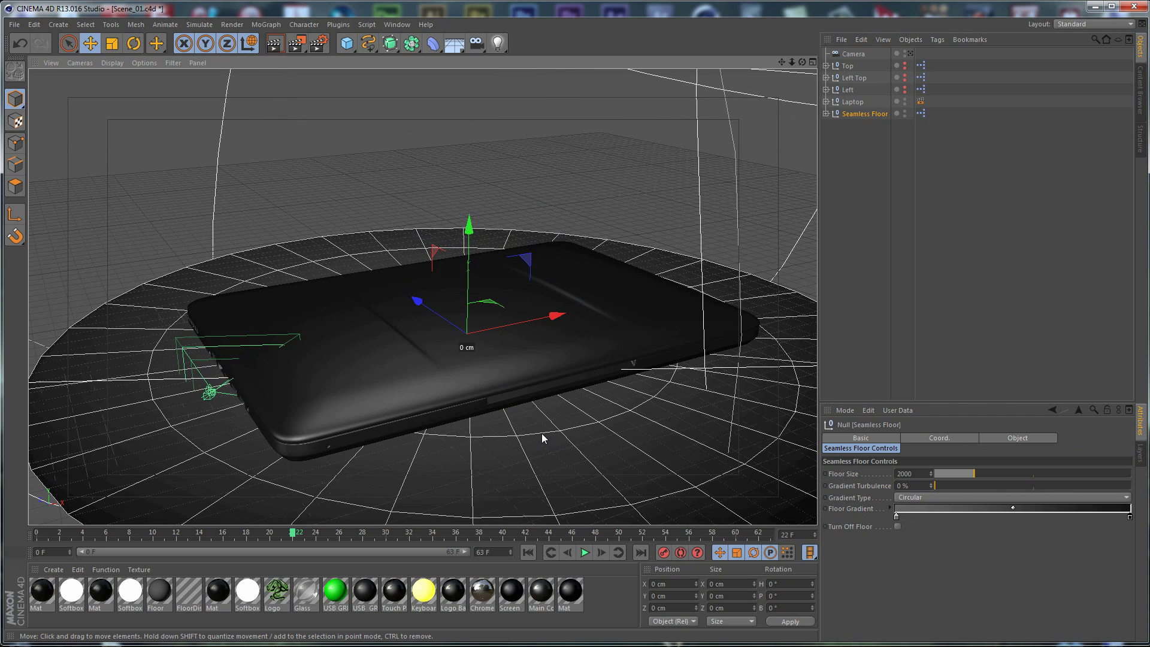
pyautogui.hotkey('ctrl', 'r')
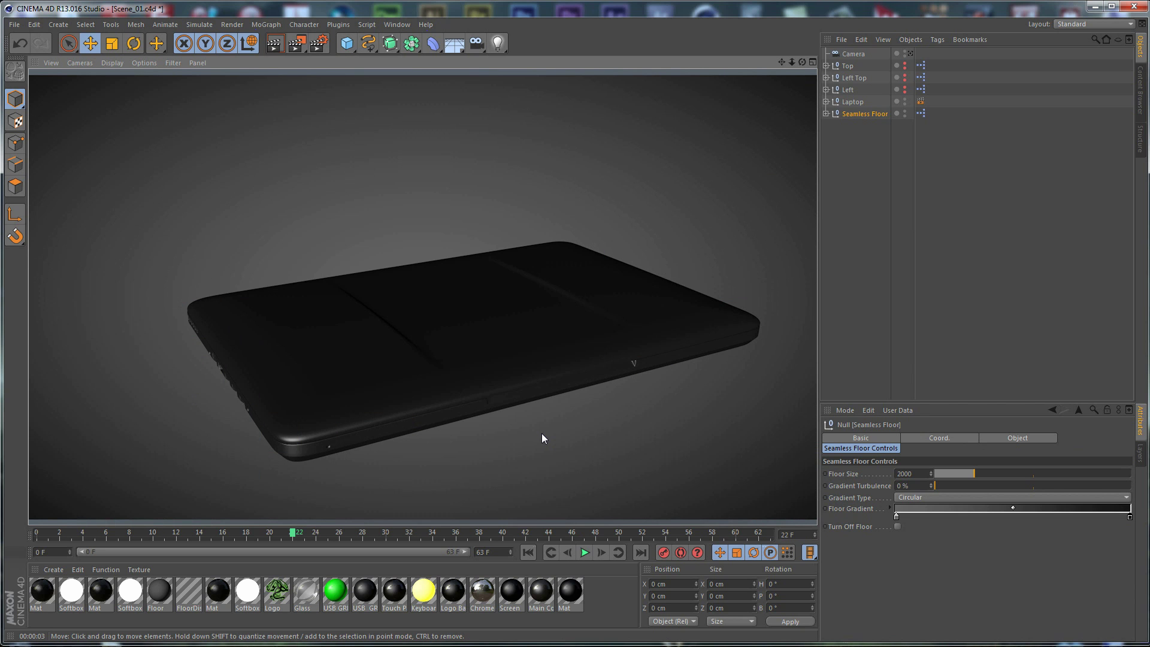
pyautogui.keyDown('alt'); pyautogui.moveTo(476, 359); pyautogui.dragTo(583, 329); pyautogui.keyUp('alt')
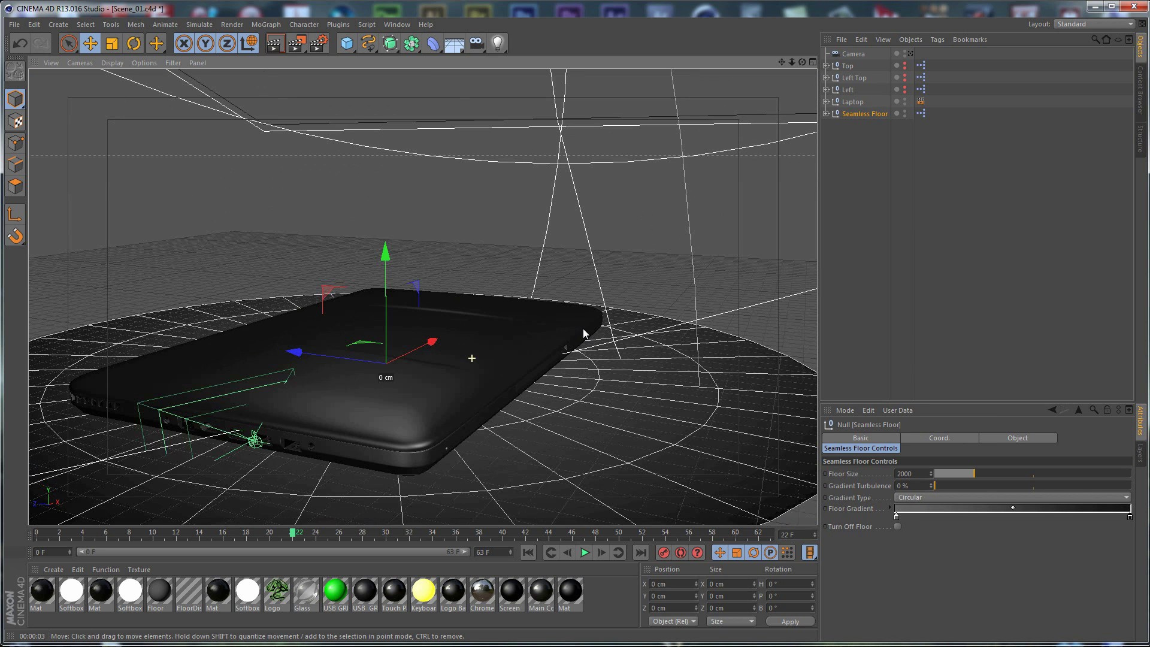
pyautogui.hotkey('ctrl', 'r')
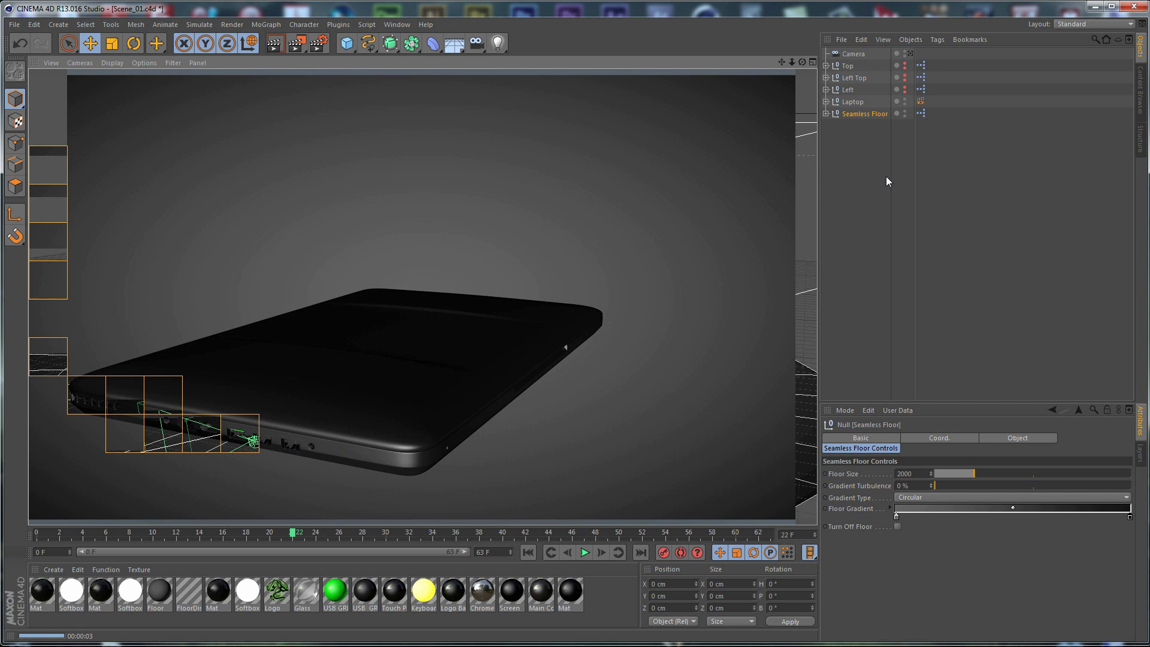
# Turn the Top, Left Top and Left softboxes back on and render previews through the camera and from a free view.
pyautogui.click(905, 66)
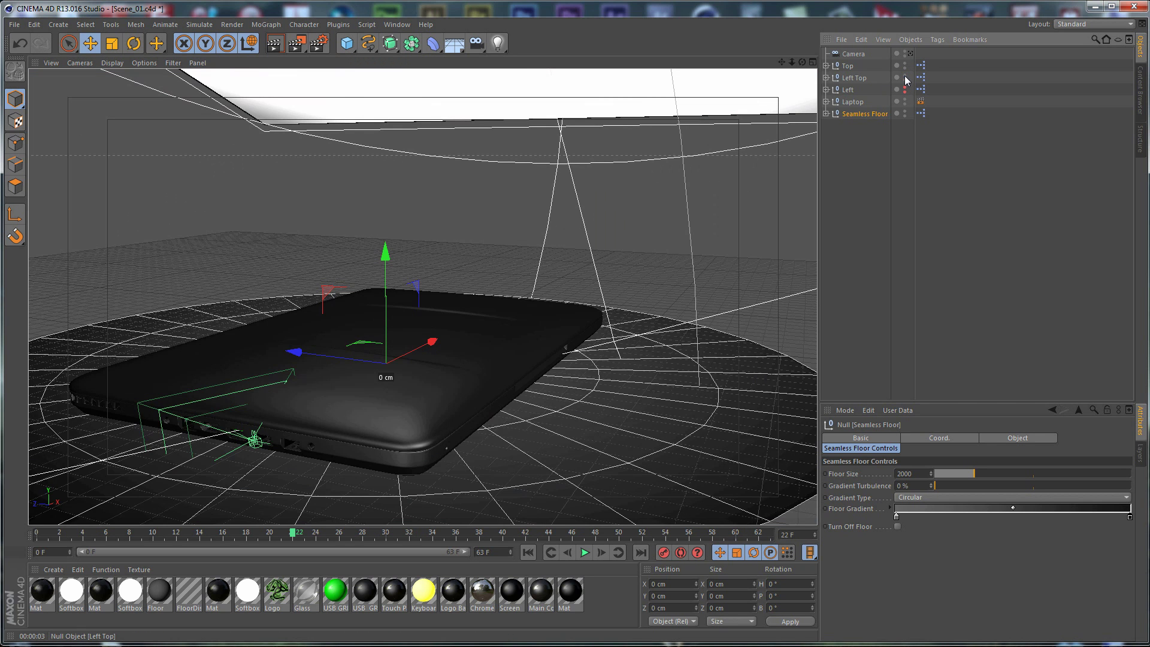
pyautogui.click(905, 89)
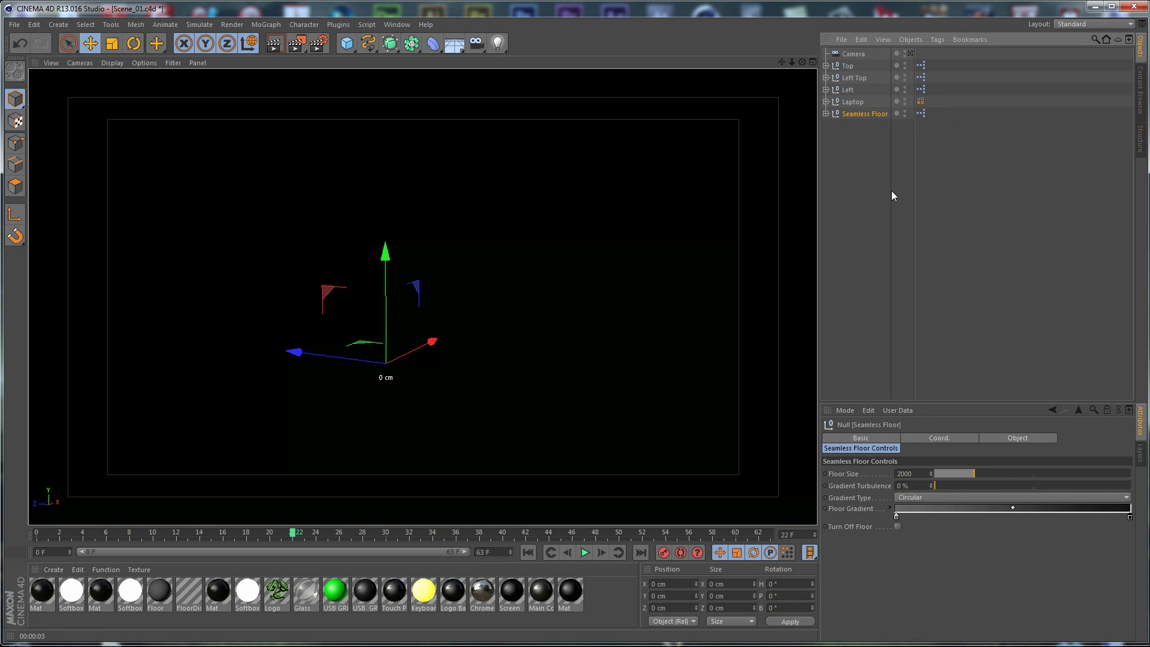
pyautogui.click(911, 54)
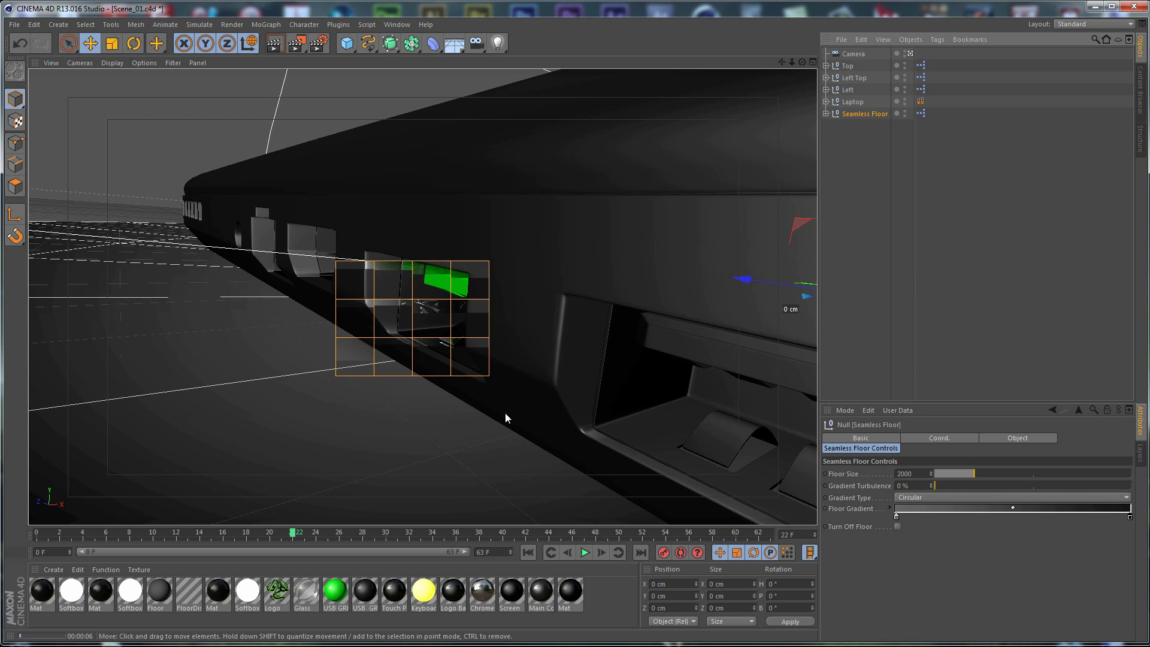
pyautogui.click(910, 54)
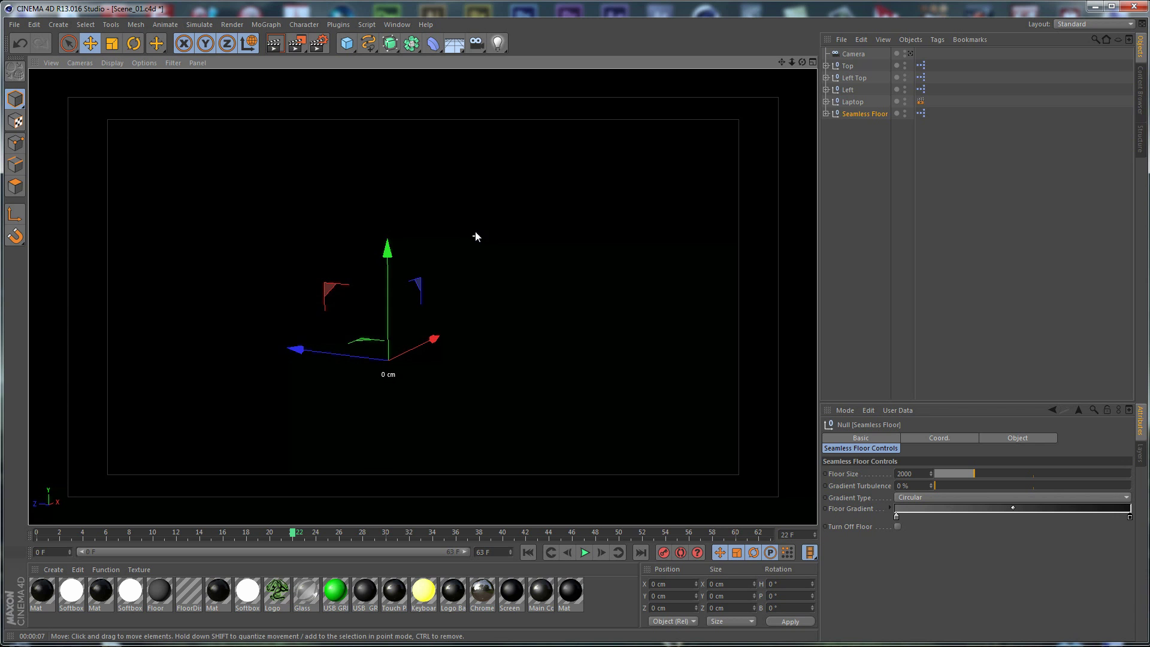
pyautogui.moveTo(618, 161)
pyautogui.keyDown('alt'); pyautogui.mouseDown()
pyautogui.moveTo(404, 271)
pyautogui.moveTo(434, 267)
pyautogui.moveTo(352, 322)
pyautogui.moveTo(390, 295)
pyautogui.moveTo(408, 323)
pyautogui.moveTo(531, 290)
pyautogui.moveTo(479, 313)
pyautogui.moveTo(430, 296)
pyautogui.moveTo(238, 377)
pyautogui.moveTo(195, 359)
pyautogui.moveTo(337, 331)
pyautogui.moveTo(325, 365)
pyautogui.moveTo(393, 346)
pyautogui.moveTo(251, 346)
pyautogui.moveTo(492, 345)
pyautogui.moveTo(388, 339)
pyautogui.mouseUp(); pyautogui.keyUp('alt')
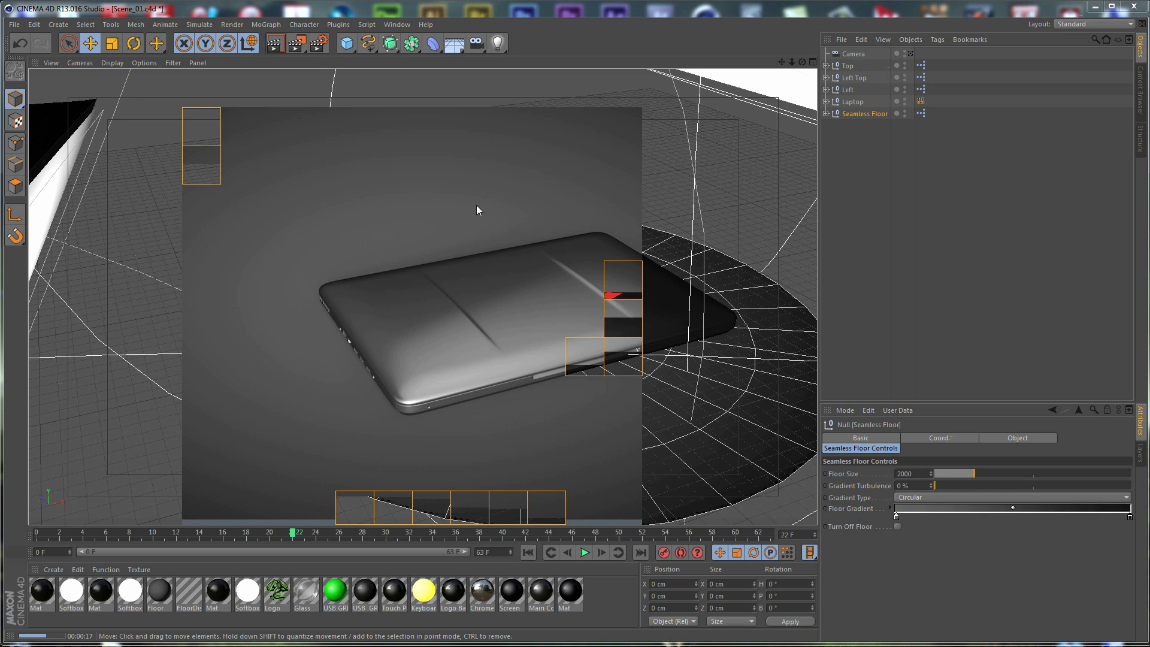
pyautogui.click(854, 228)
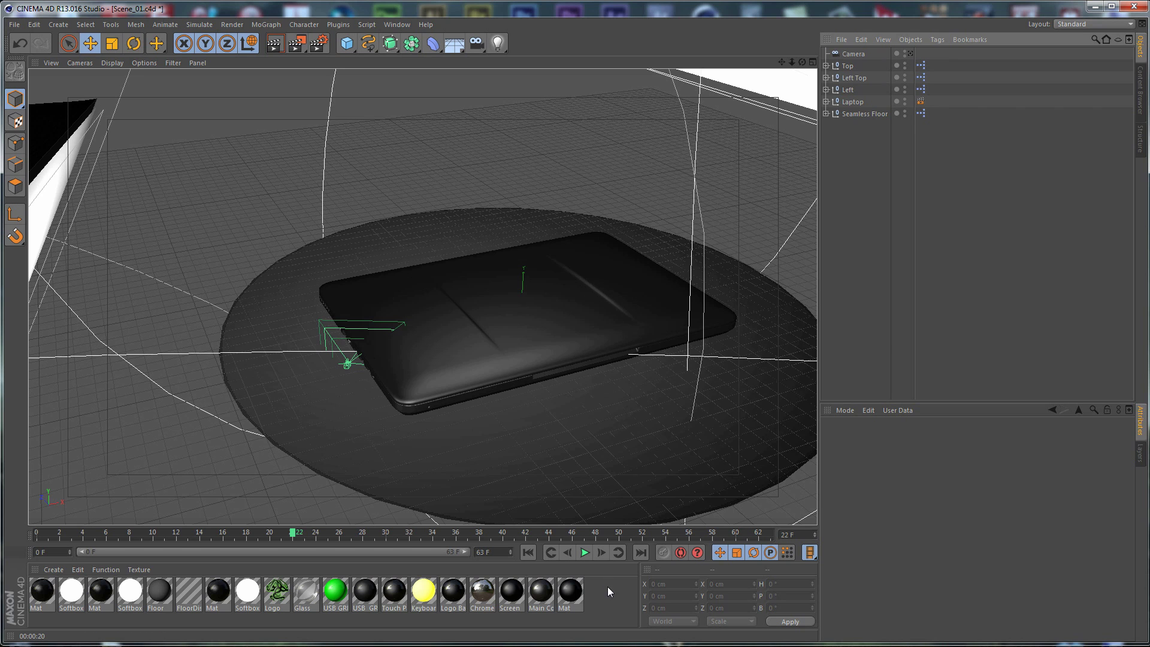
# Save the scene and set the render output to 1280 x 720 pixels with the frame range All Frames.
pyautogui.hotkey('ctrl', 's')
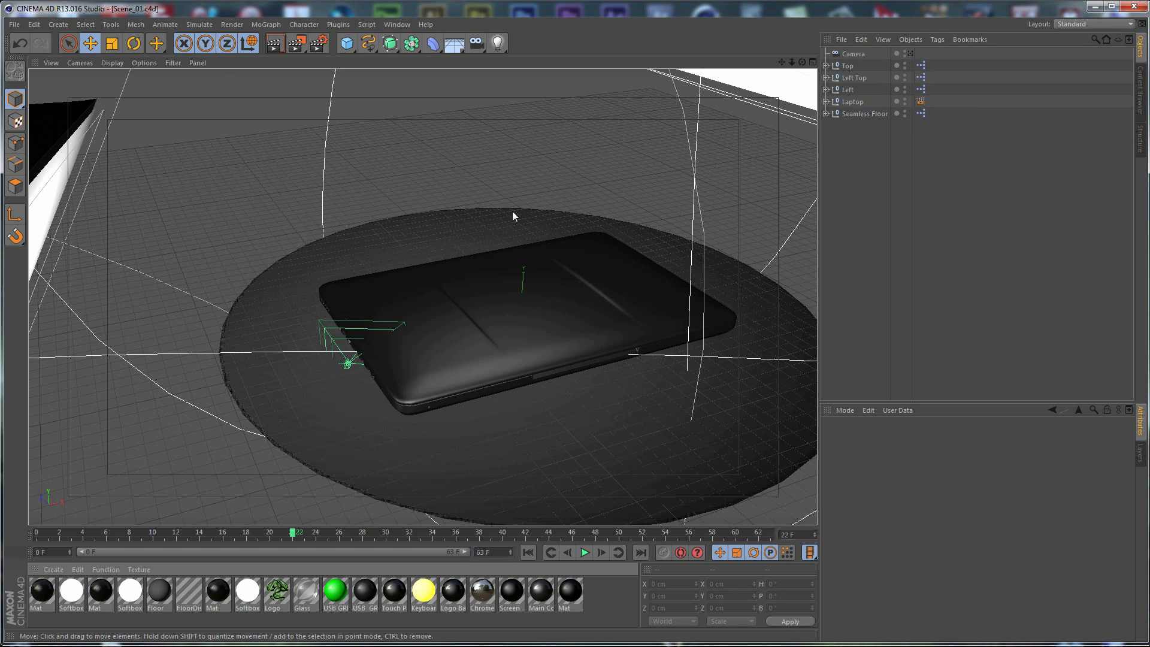
pyautogui.hotkey('ctrl', 'b')
pyautogui.moveTo(537, 50); pyautogui.dragTo(429, 59)
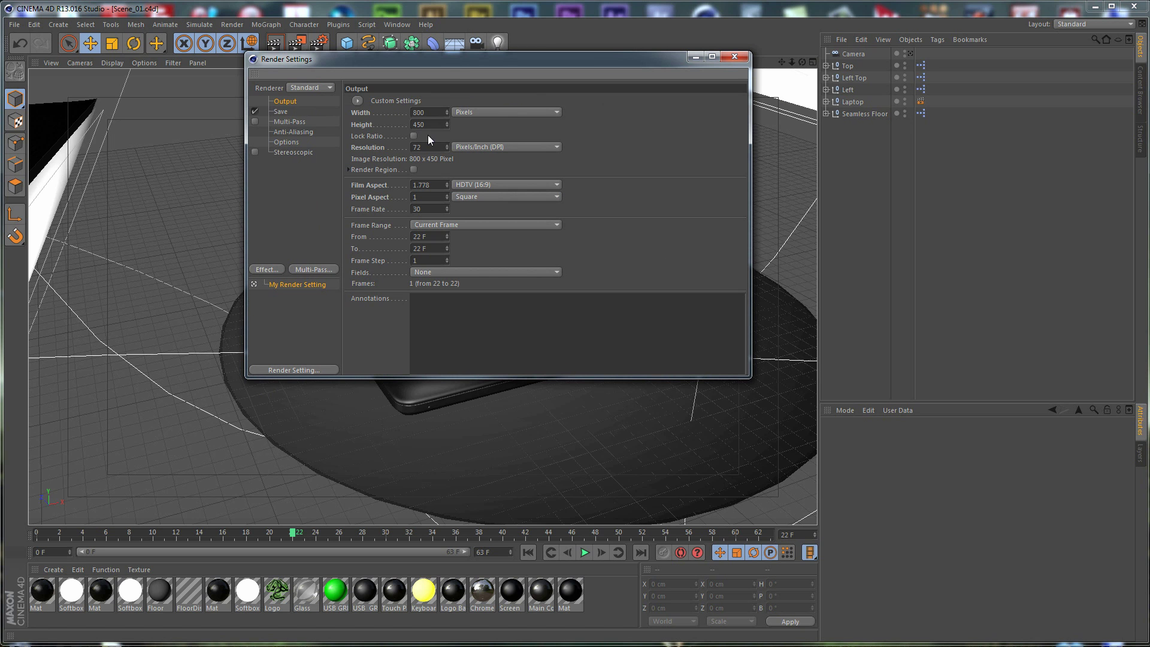
pyautogui.doubleClick(435, 115)
pyautogui.write('1280')
pyautogui.press('Tab')
pyautogui.write('720')
pyautogui.press('Return')
pyautogui.click(458, 224)
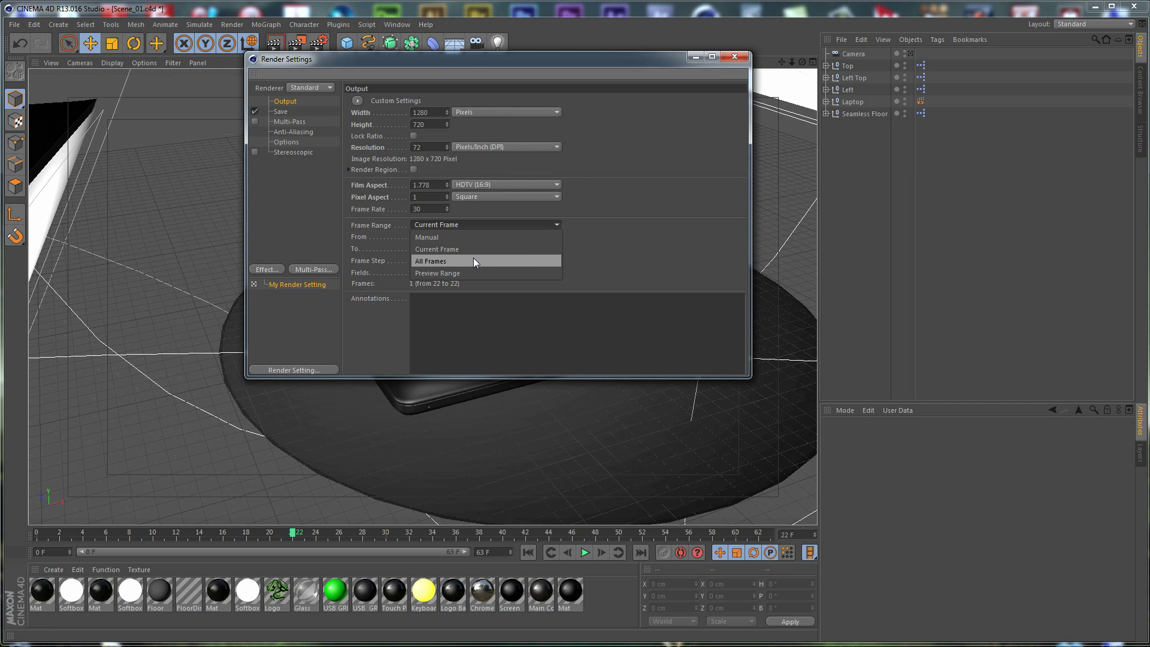
pyautogui.click(453, 260)
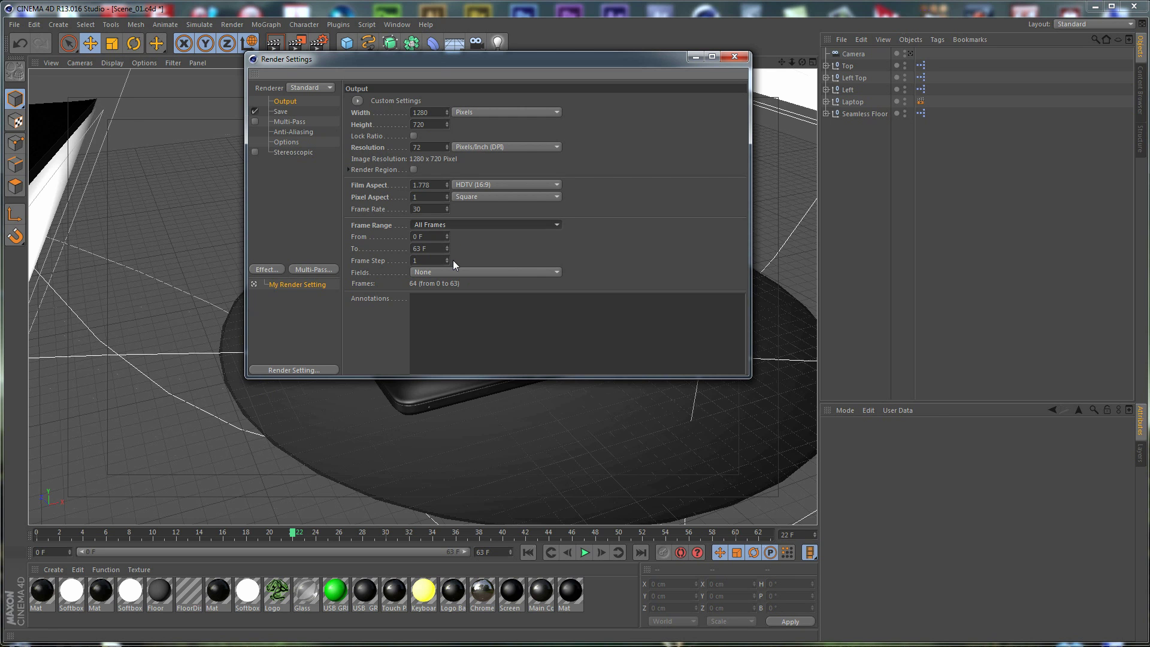
# Set the anti-aliasing Max Level to 2x2, then enlarge and reposition the Render Settings window.
pyautogui.click(296, 131)
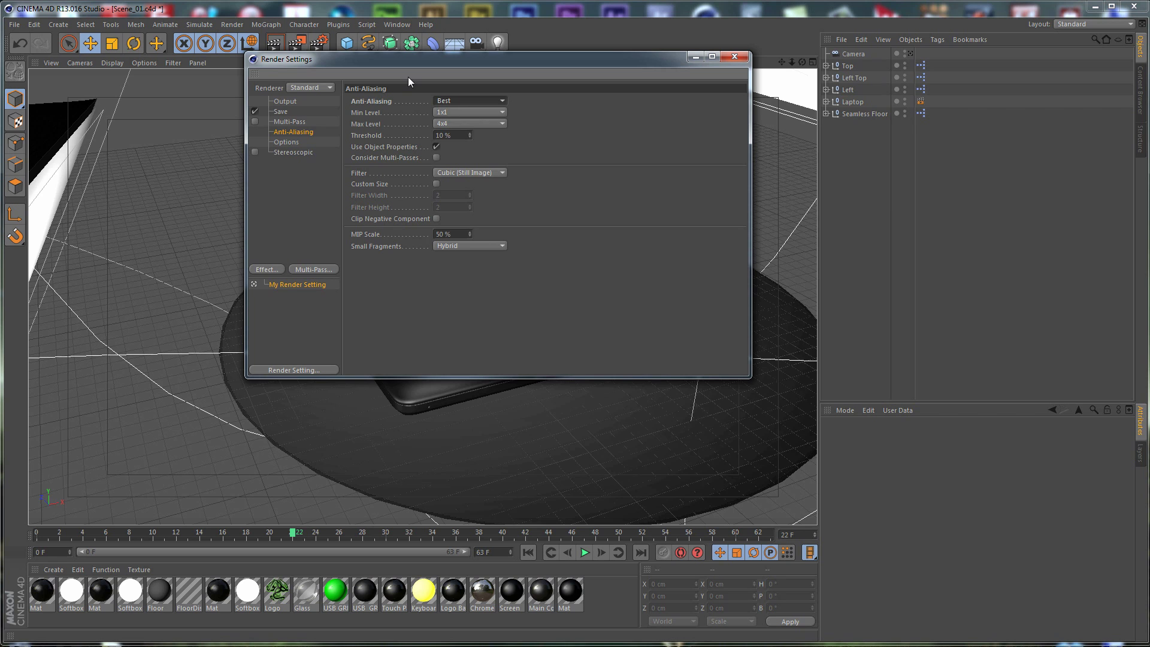
pyautogui.click(454, 124)
pyautogui.click(453, 152)
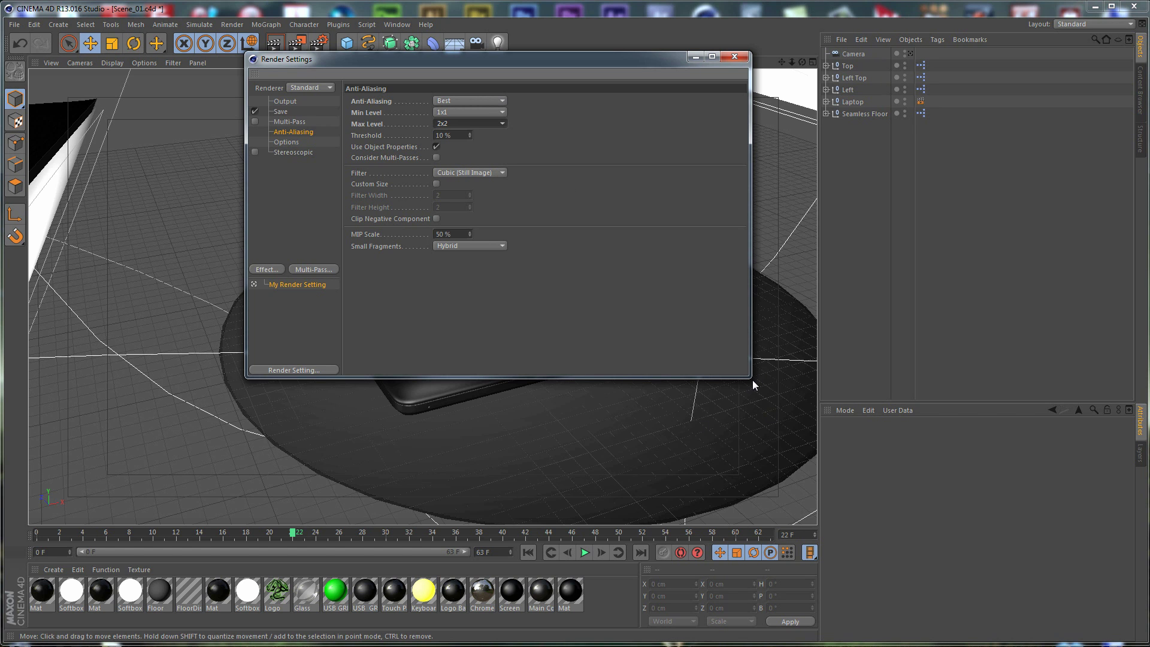
pyautogui.moveTo(750, 376); pyautogui.dragTo(808, 425)
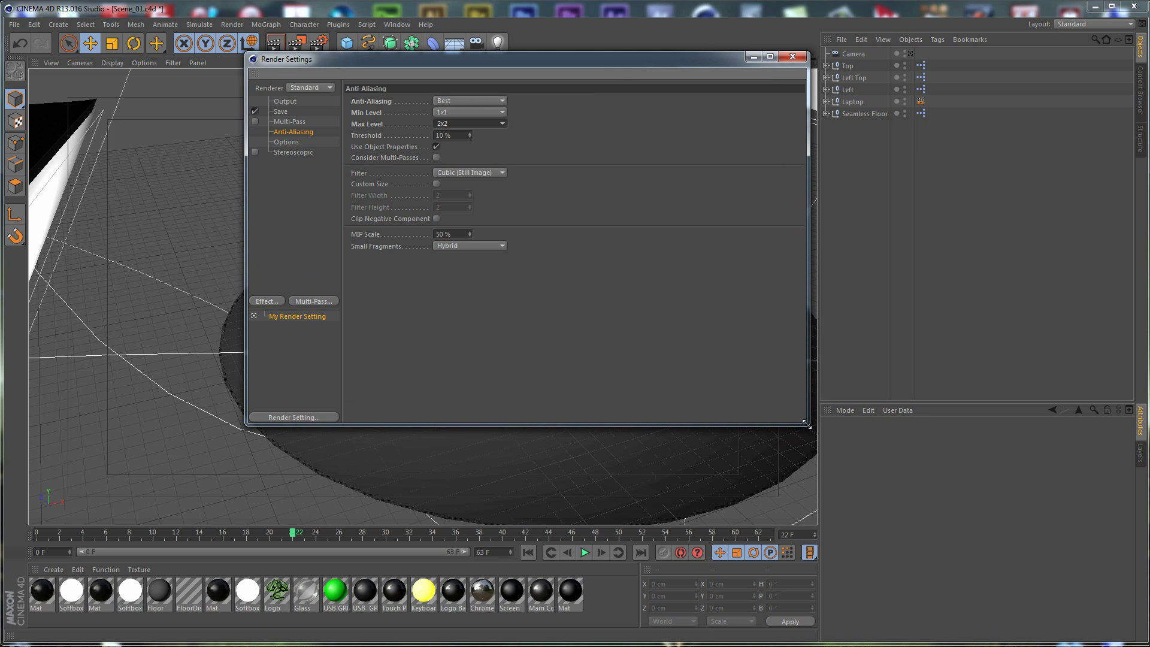
pyautogui.moveTo(601, 71); pyautogui.dragTo(898, 239)
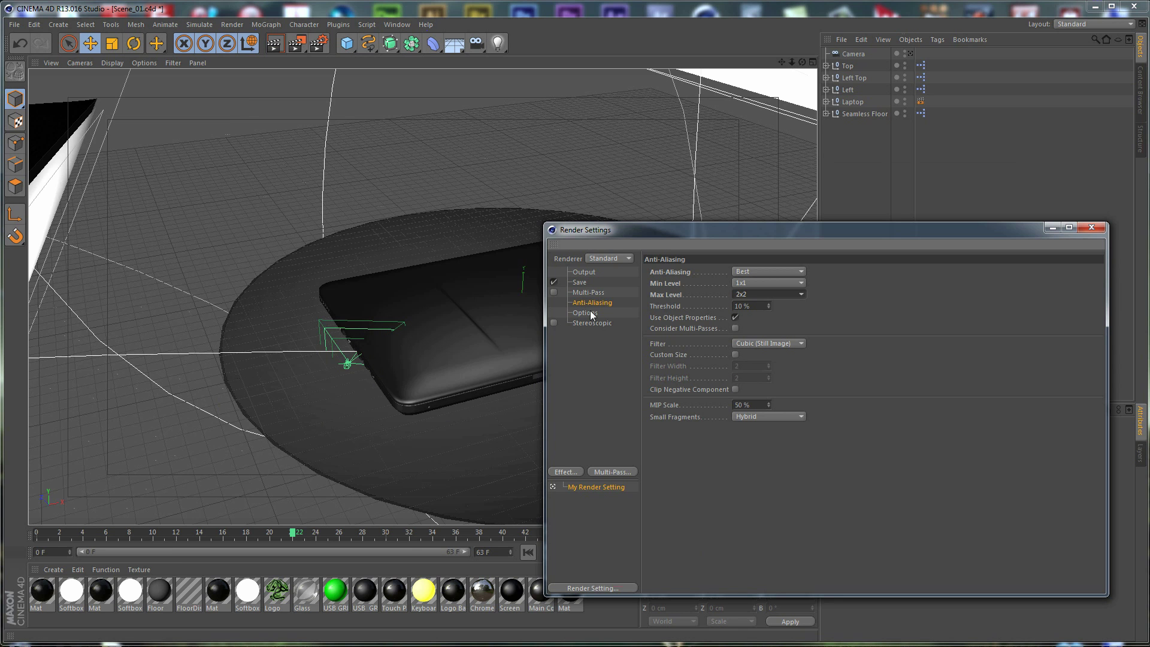
pyautogui.moveTo(699, 233); pyautogui.dragTo(699, 177)
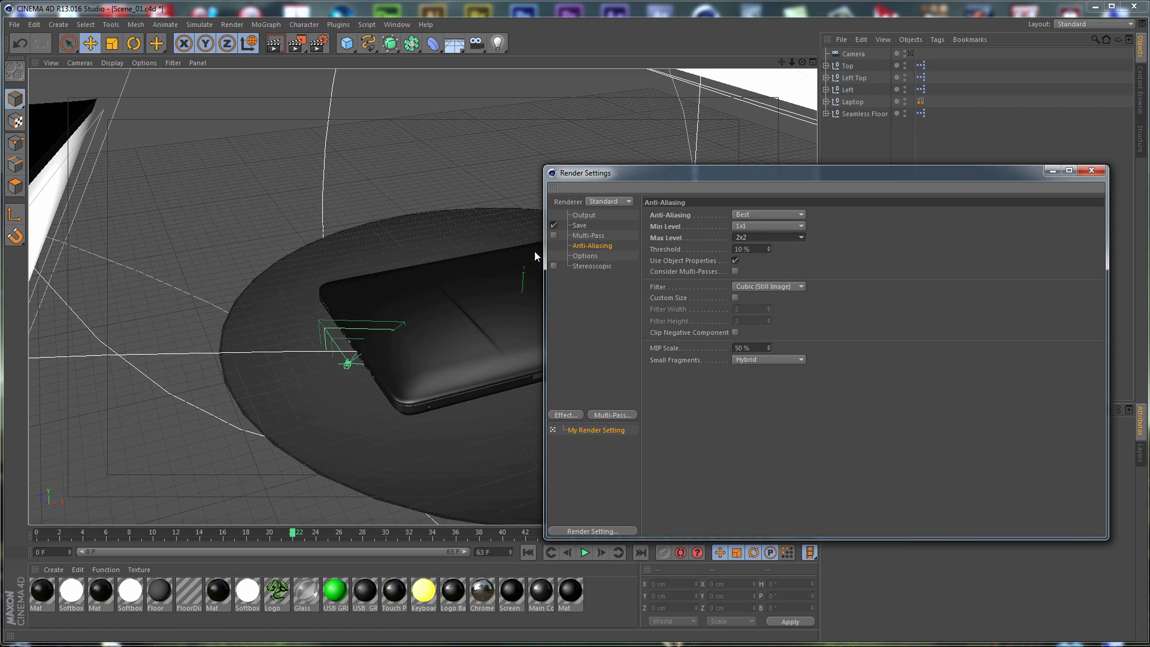
# Enable Multi-Pass rendering and add the Ambient Occlusion effect, leaving the effect switched off.
pyautogui.click(554, 236)
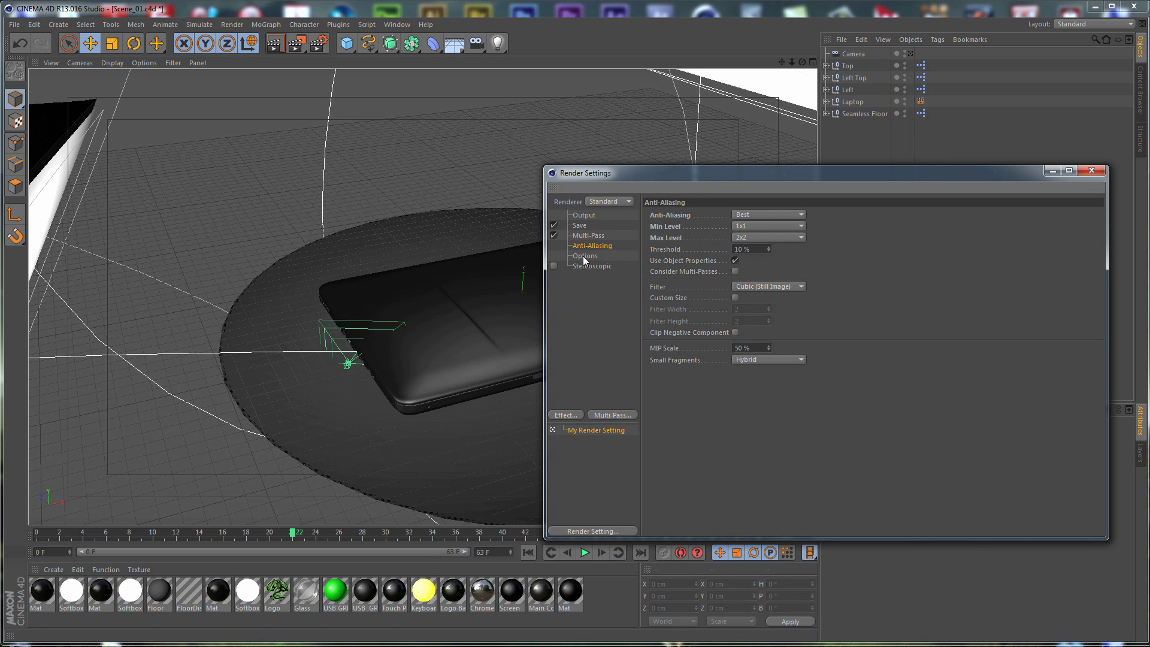
pyautogui.click(572, 416)
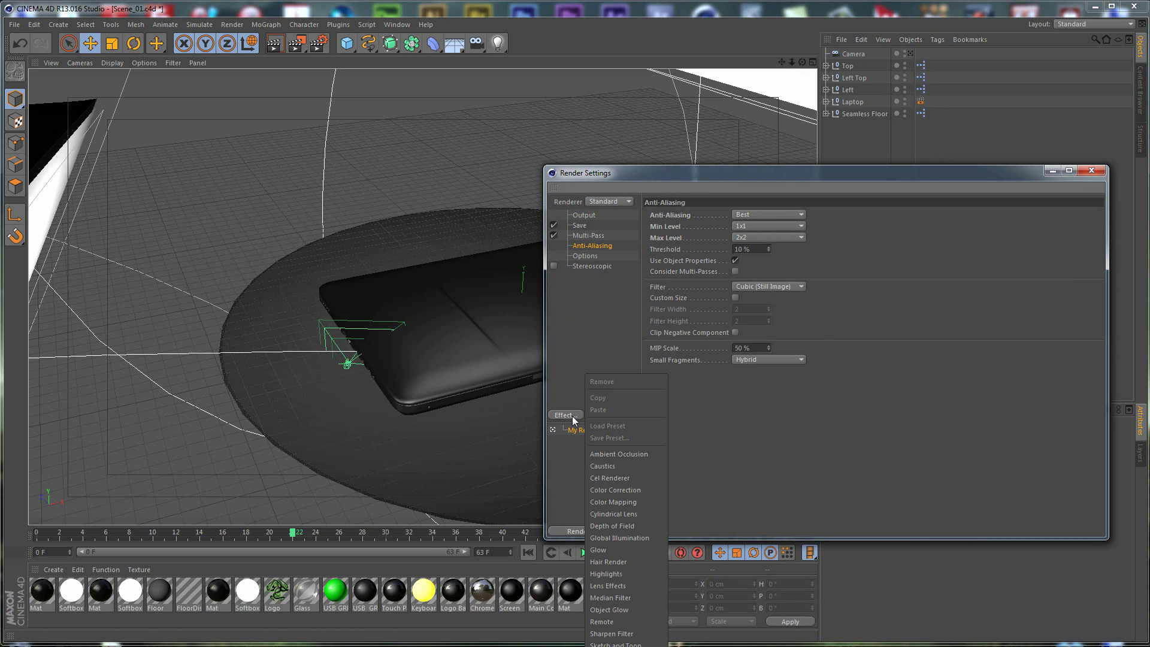
pyautogui.click(643, 454)
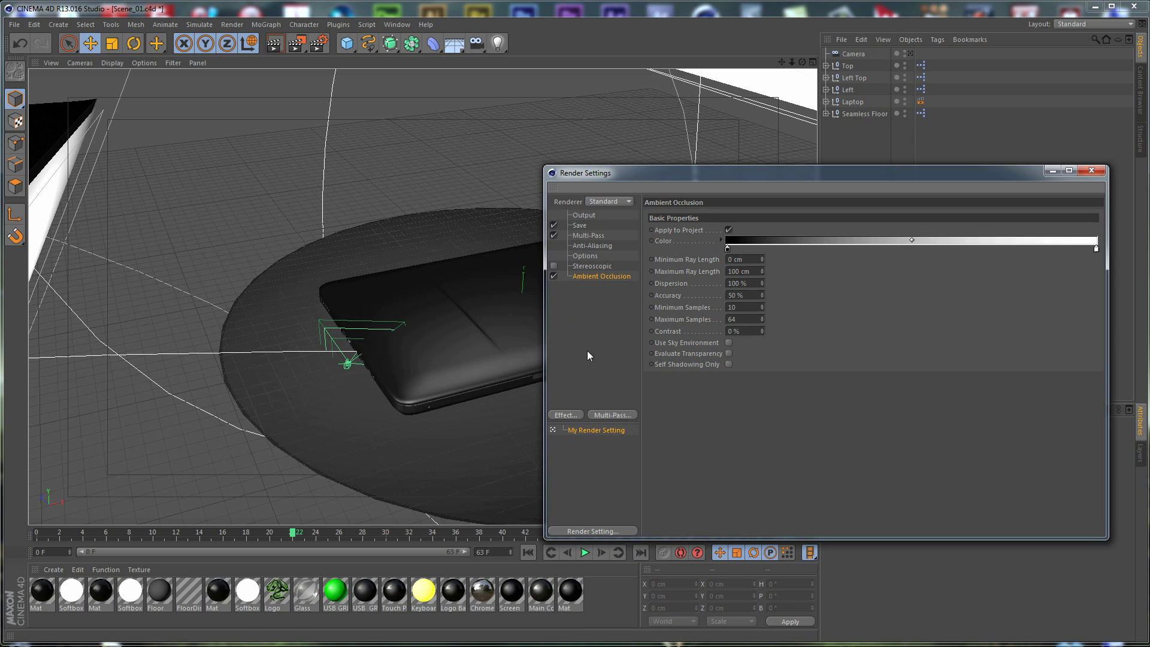
pyautogui.click(553, 276)
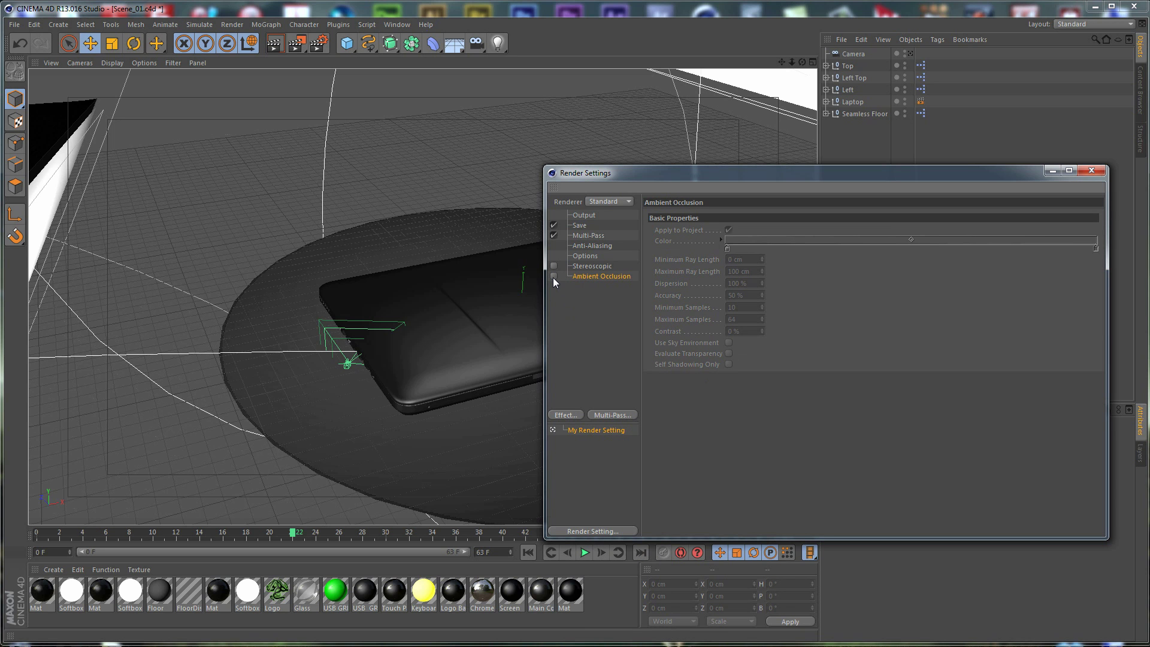
pyautogui.click(553, 276)
pyautogui.click(553, 277)
# Add an Object Buffer pass and a Depth pass to the multi-pass render.
pyautogui.click(612, 416)
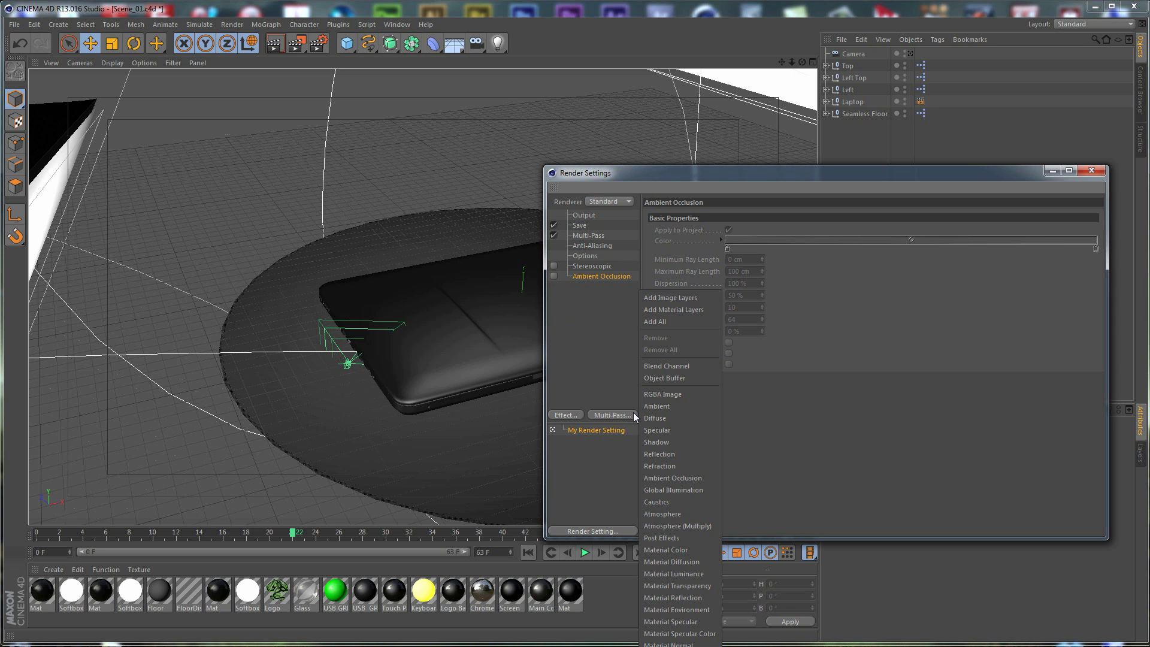
pyautogui.click(666, 378)
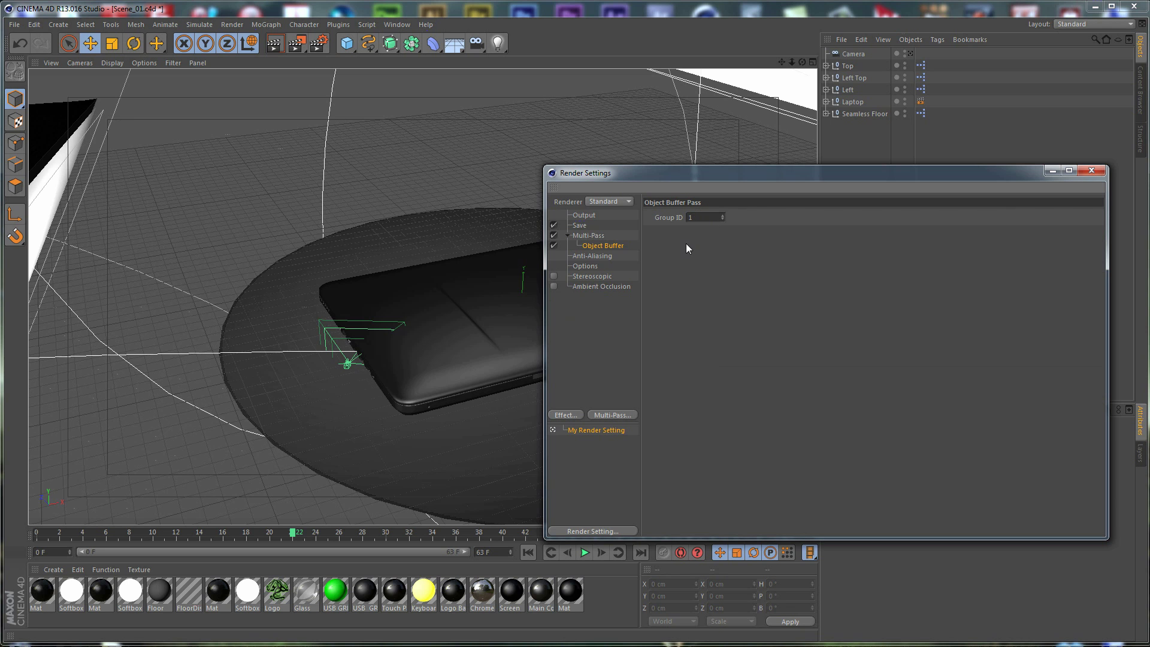
pyautogui.click(620, 417)
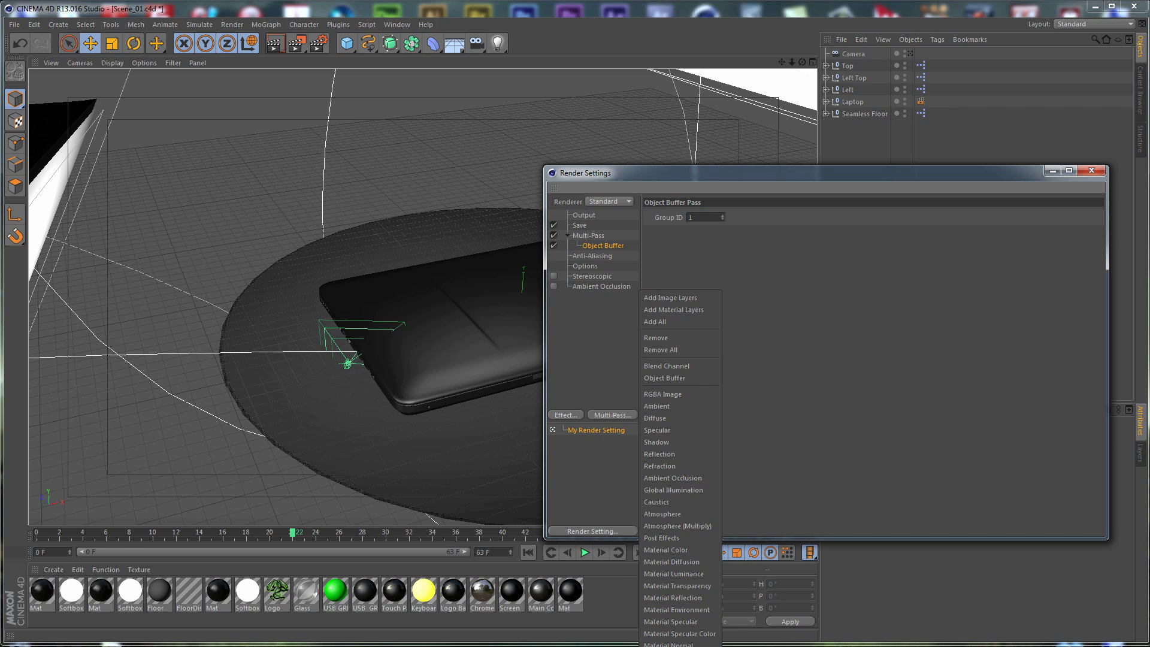
pyautogui.click(665, 641)
pyautogui.moveTo(693, 188); pyautogui.dragTo(672, 62)
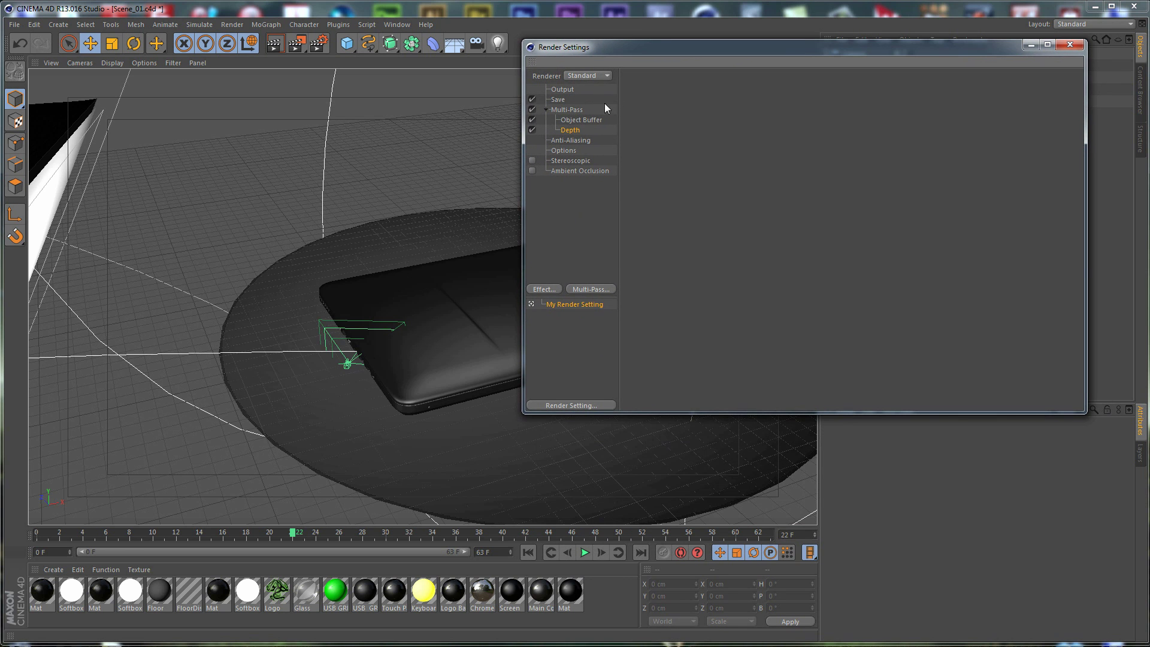
# Add Shadow, Specular, Diffuse, Ambient and Reflection passes to the multi-pass render.
pyautogui.click(600, 290)
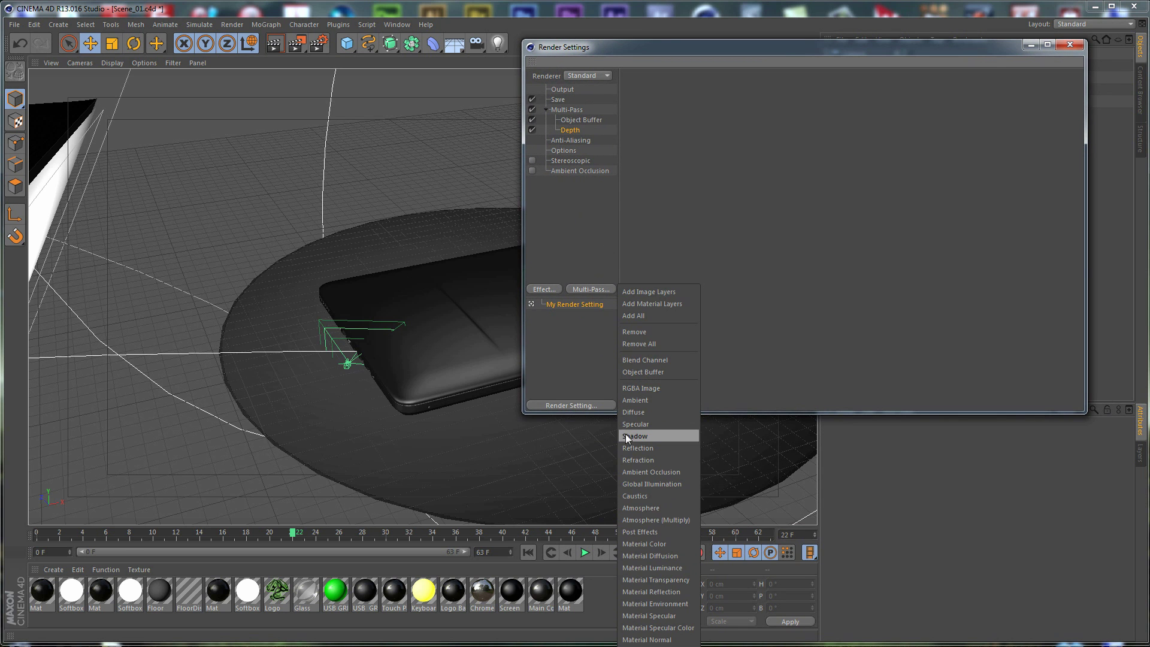
pyautogui.click(656, 436)
pyautogui.click(603, 289)
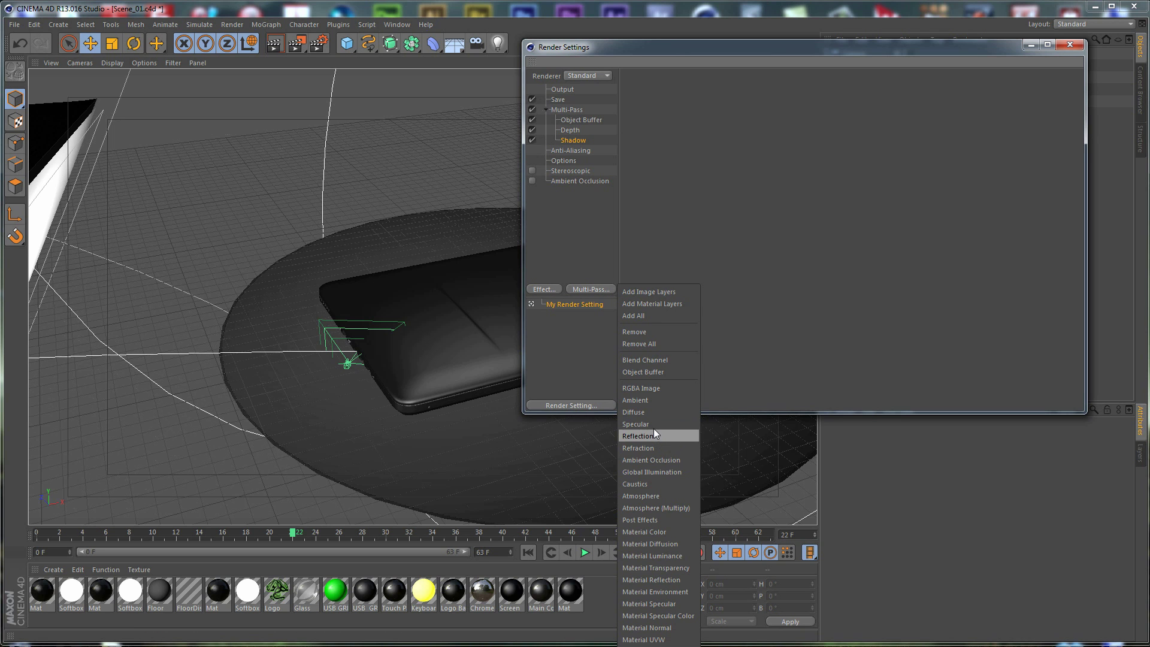
pyautogui.click(652, 424)
pyautogui.click(603, 288)
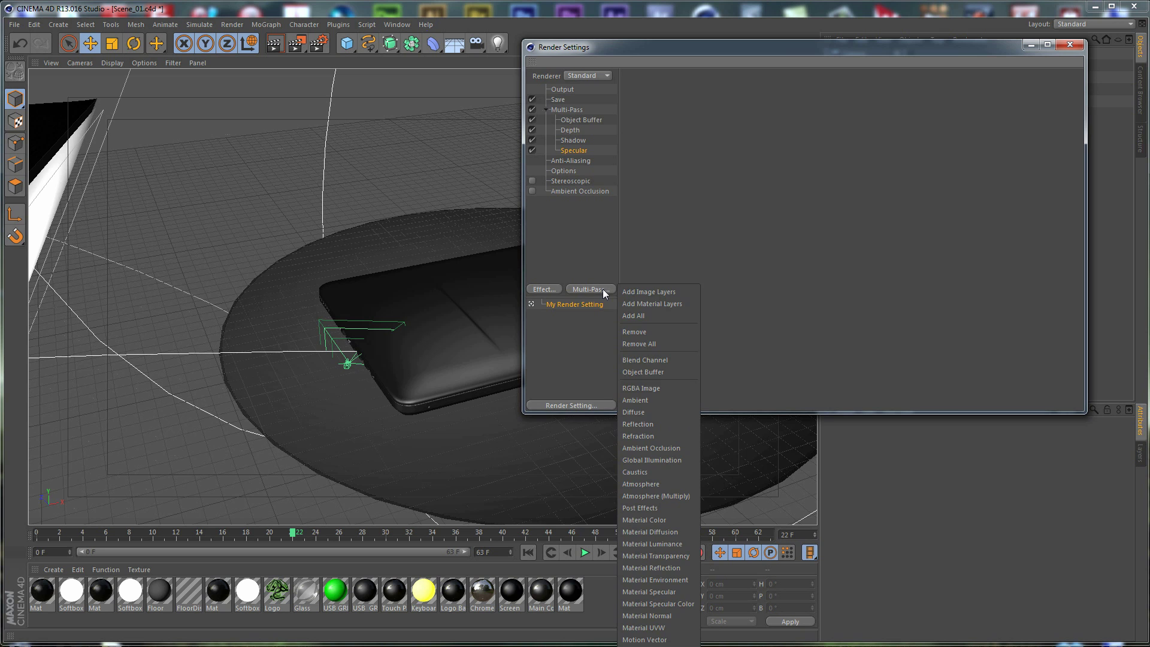
pyautogui.click(665, 412)
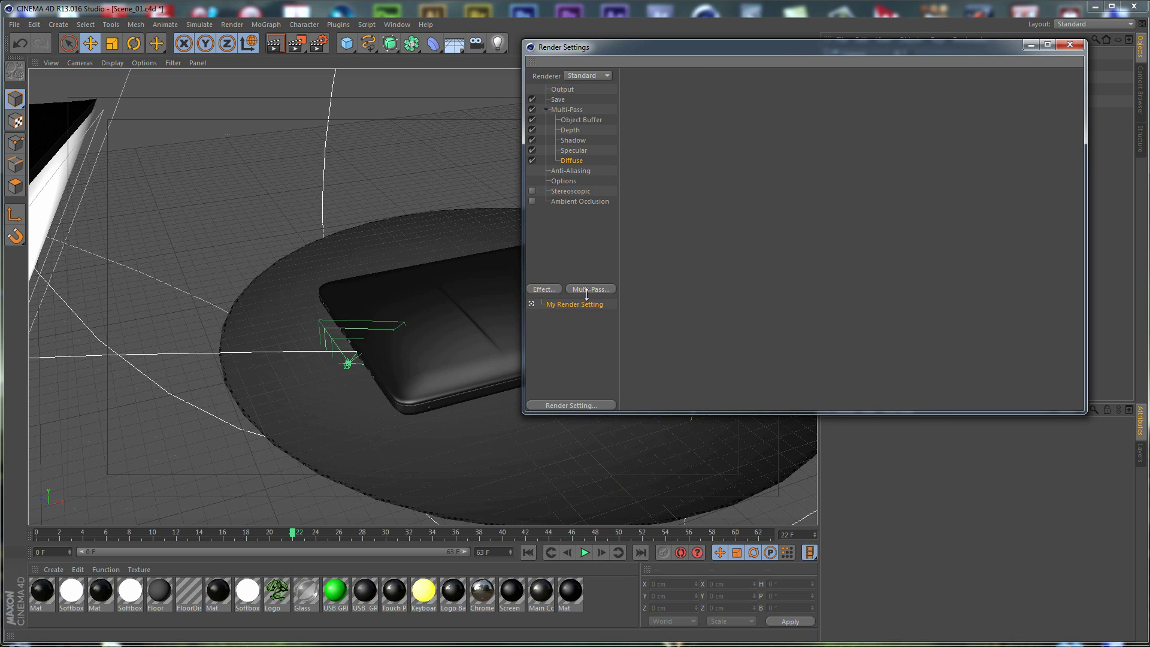
pyautogui.click(587, 292)
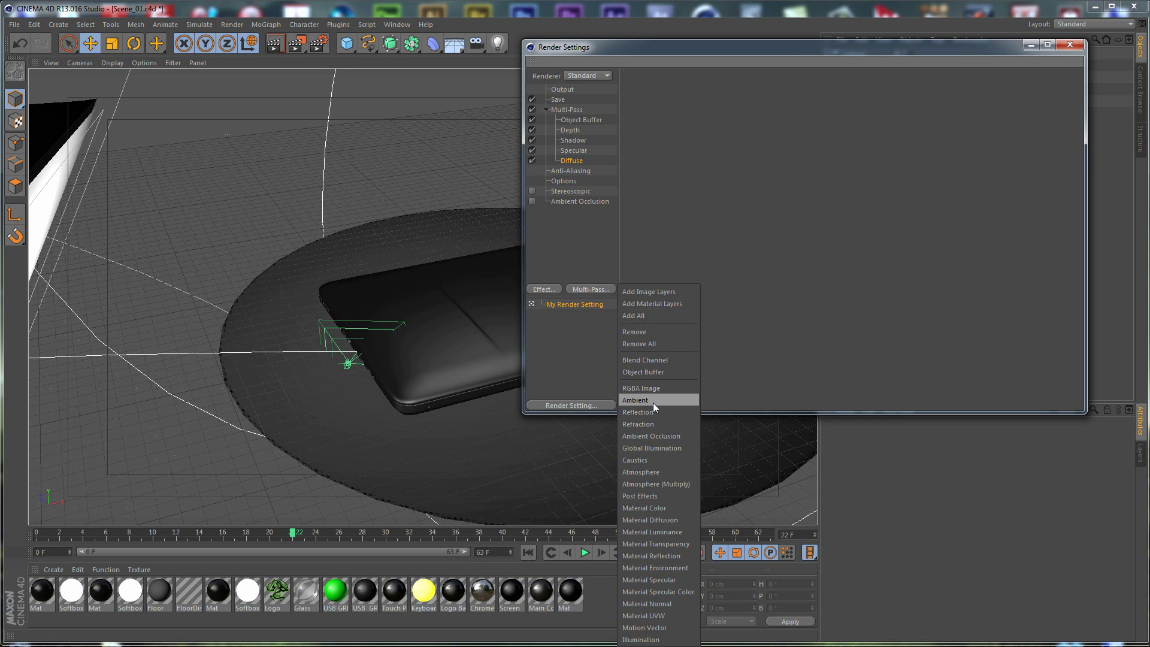
pyautogui.click(653, 401)
pyautogui.click(609, 290)
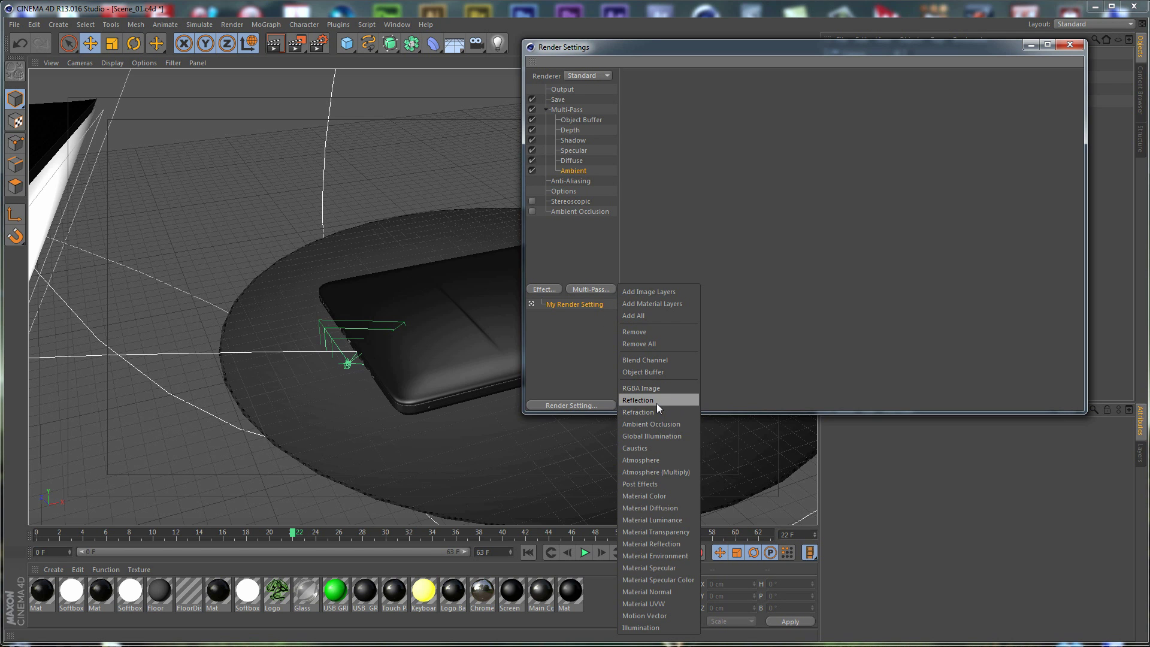
pyautogui.click(638, 400)
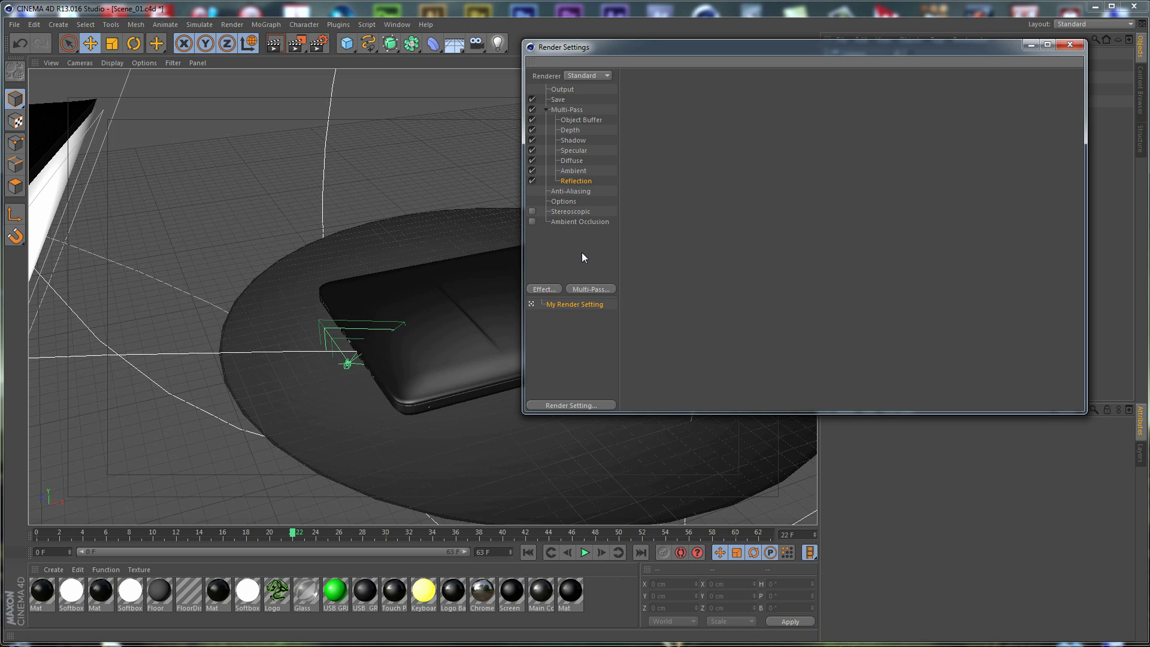
# Enable the Ambient Occlusion effect with Maximum Ray Length 150 cm, Accuracy 40% and Contrast 15%.
pyautogui.click(564, 222)
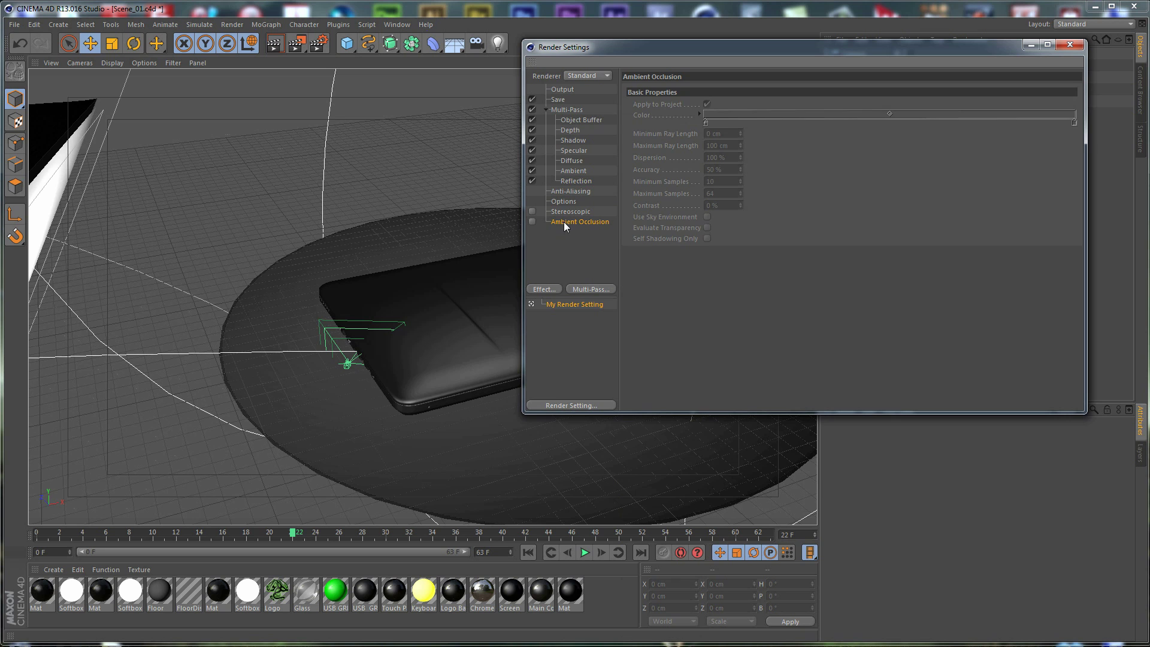
pyautogui.click(532, 222)
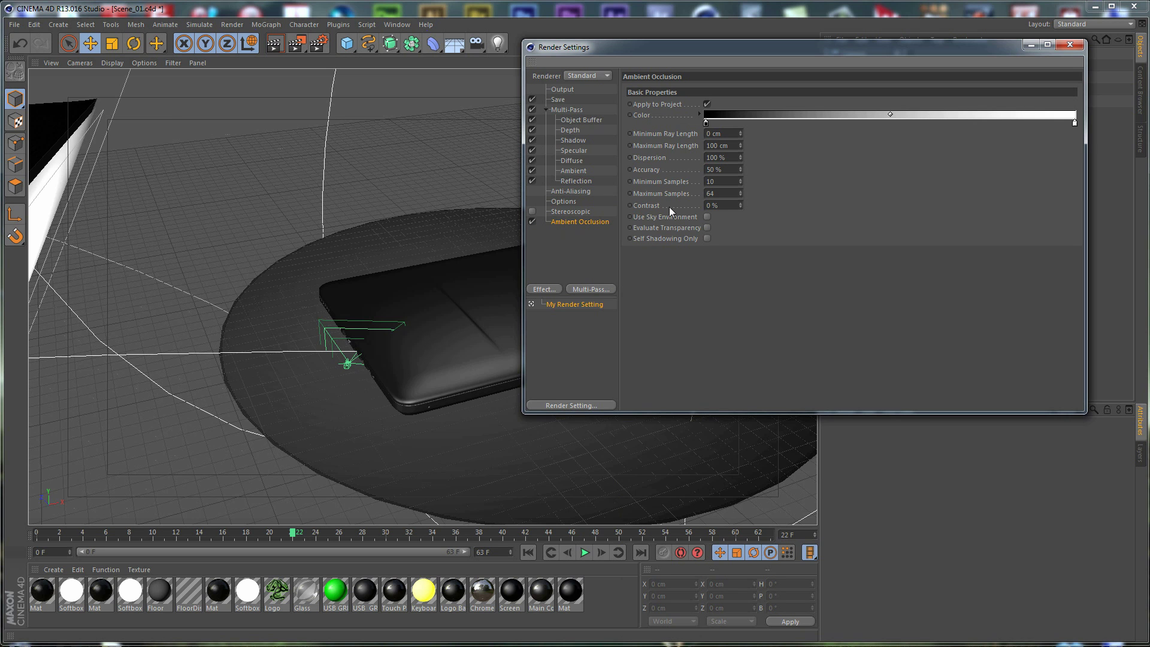
pyautogui.doubleClick(720, 146)
pyautogui.write('150')
pyautogui.press('Return')
pyautogui.doubleClick(716, 169)
pyautogui.write('40')
pyautogui.press('Return')
pyautogui.doubleClick(715, 206)
pyautogui.write('15')
pyautogui.press('Return')
# Reposition the Render Settings window, check the Output and Save settings, and close it.
pyautogui.moveTo(976, 48); pyautogui.dragTo(763, 80)
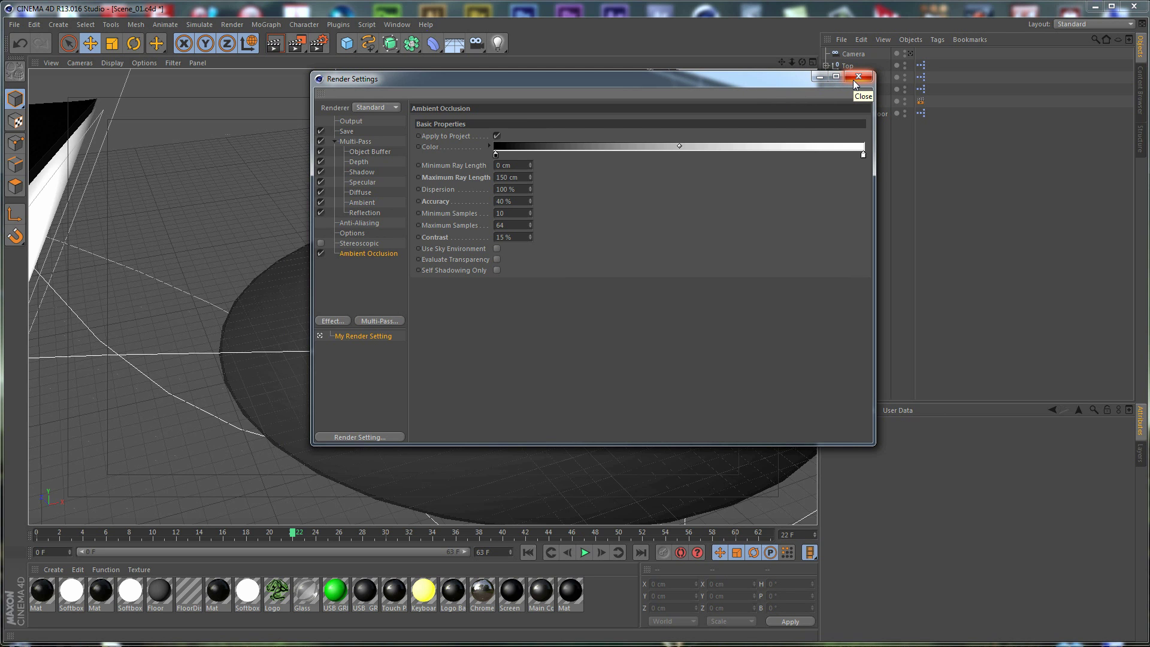
pyautogui.click(357, 122)
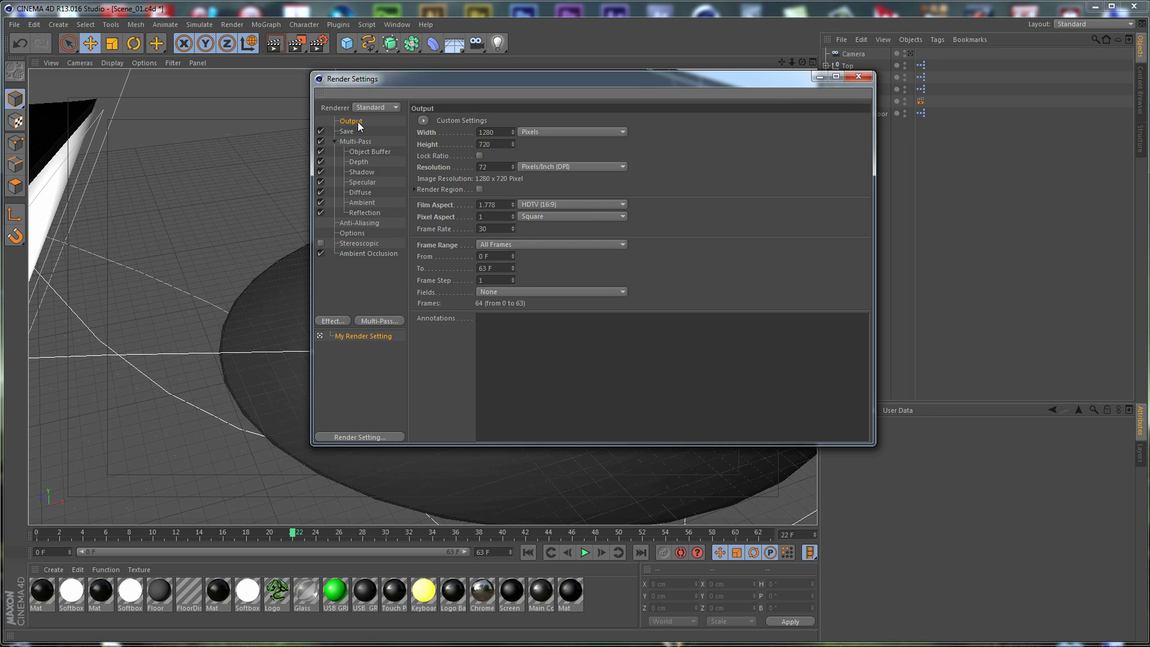
pyautogui.click(351, 131)
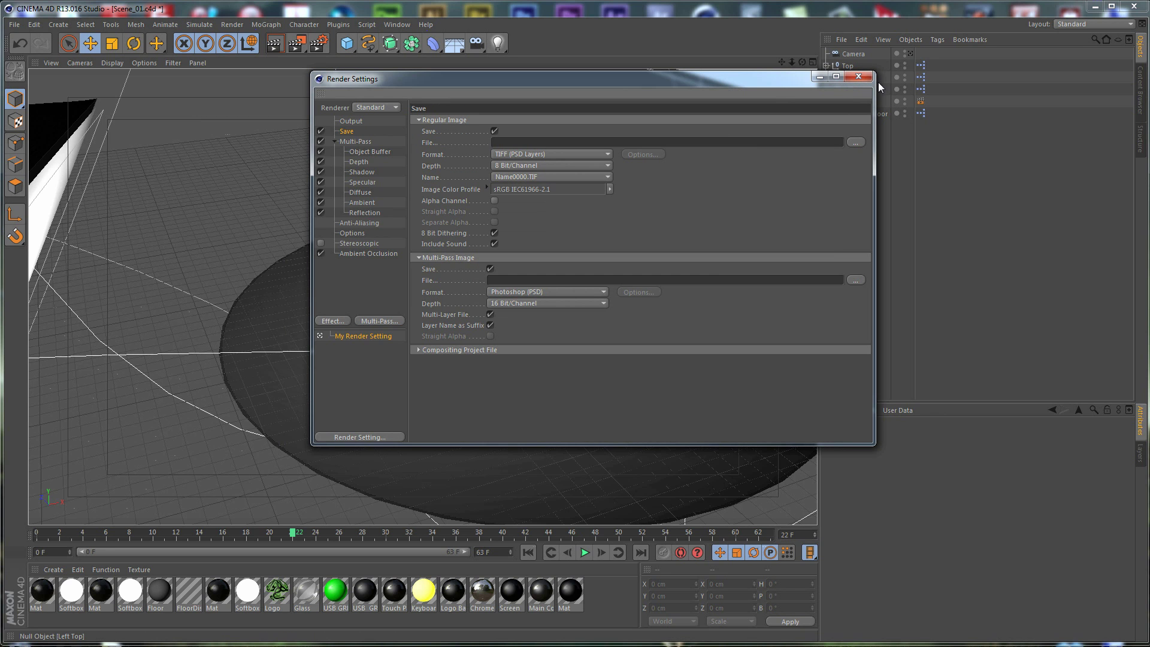
pyautogui.click(858, 76)
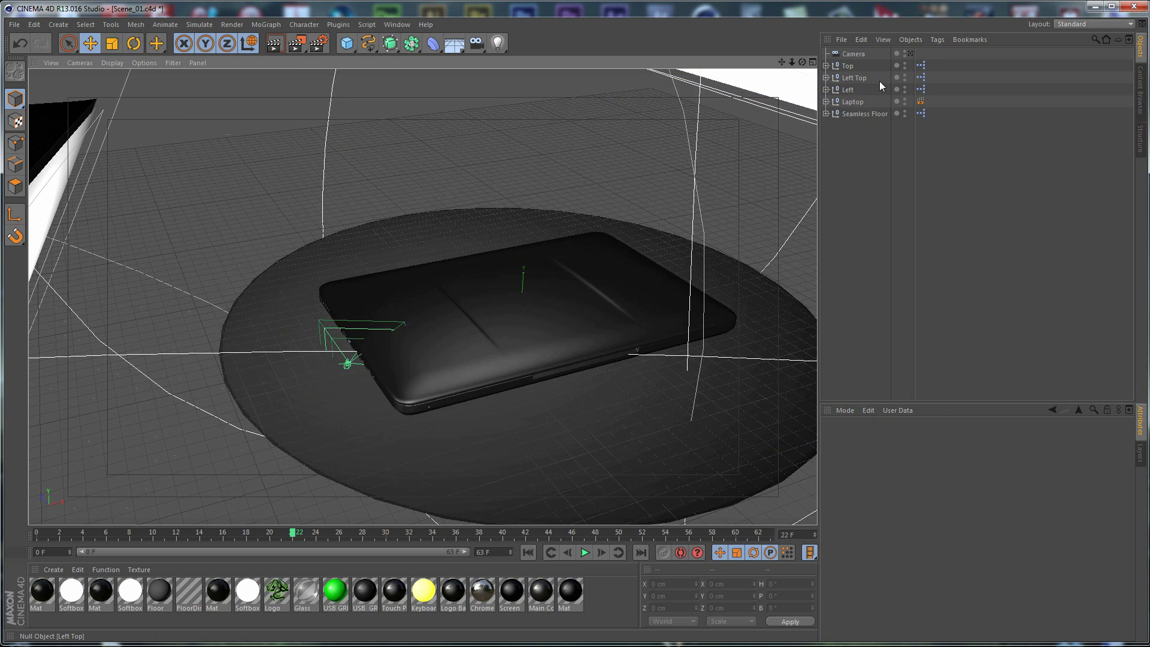
# Add a Floor object to the scene and hide it in both the editor and the renderer.
pyautogui.click(457, 46)
pyautogui.keyDown('alt'); pyautogui.moveTo(570, 412); pyautogui.dragTo(560, 389); pyautogui.keyUp('alt')
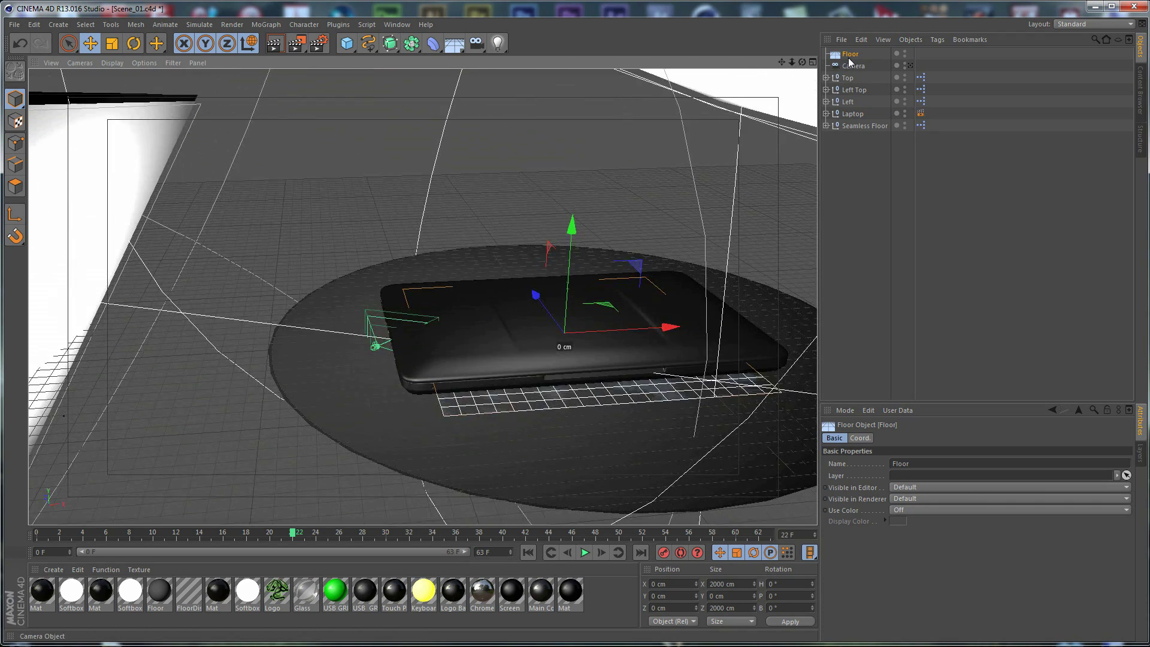
pyautogui.keyDown('ctrl'); pyautogui.doubleClick(904, 55); pyautogui.keyUp('ctrl')
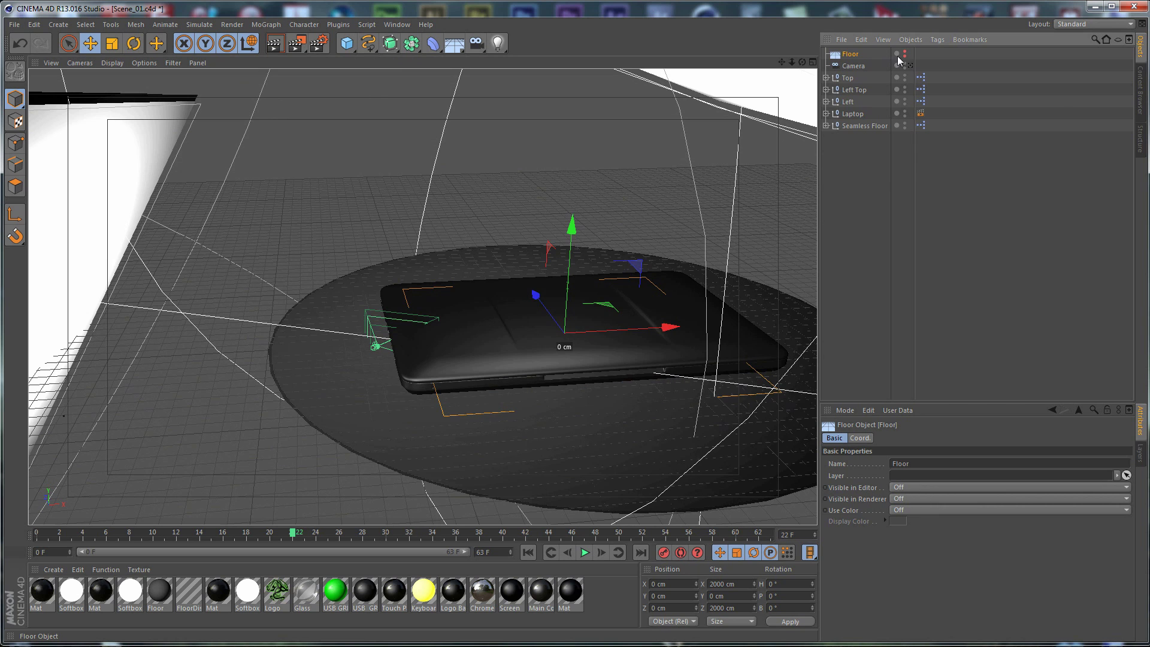
# Give the Floor object an External Compositing tag with Solid enabled and Size Y 200, and save the scene.
pyautogui.rightClick(859, 58)
pyautogui.moveTo(943, 60)
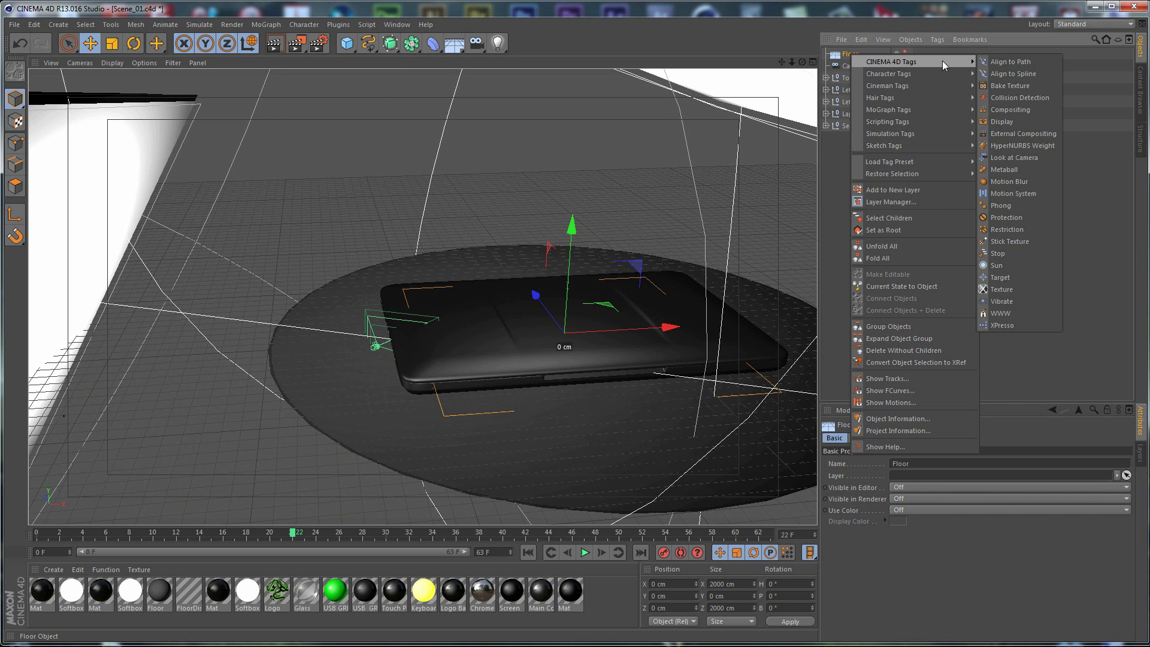
pyautogui.click(1040, 135)
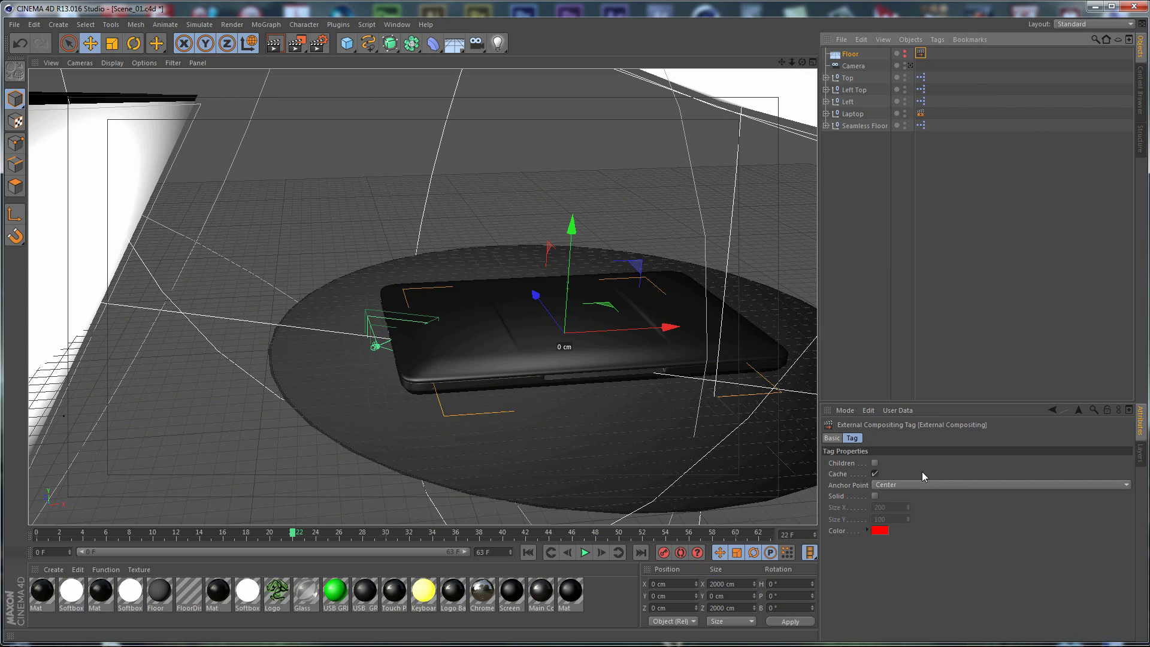
pyautogui.click(876, 496)
pyautogui.doubleClick(886, 519)
pyautogui.write('20')
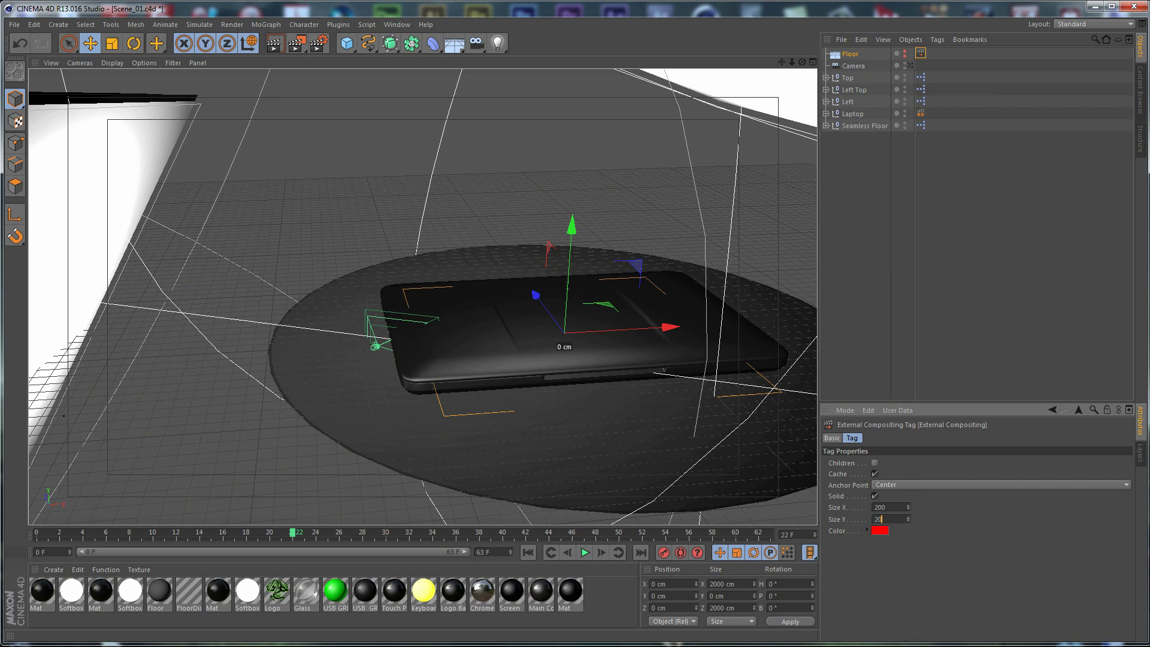
pyautogui.hotkey('ctrl', 's')
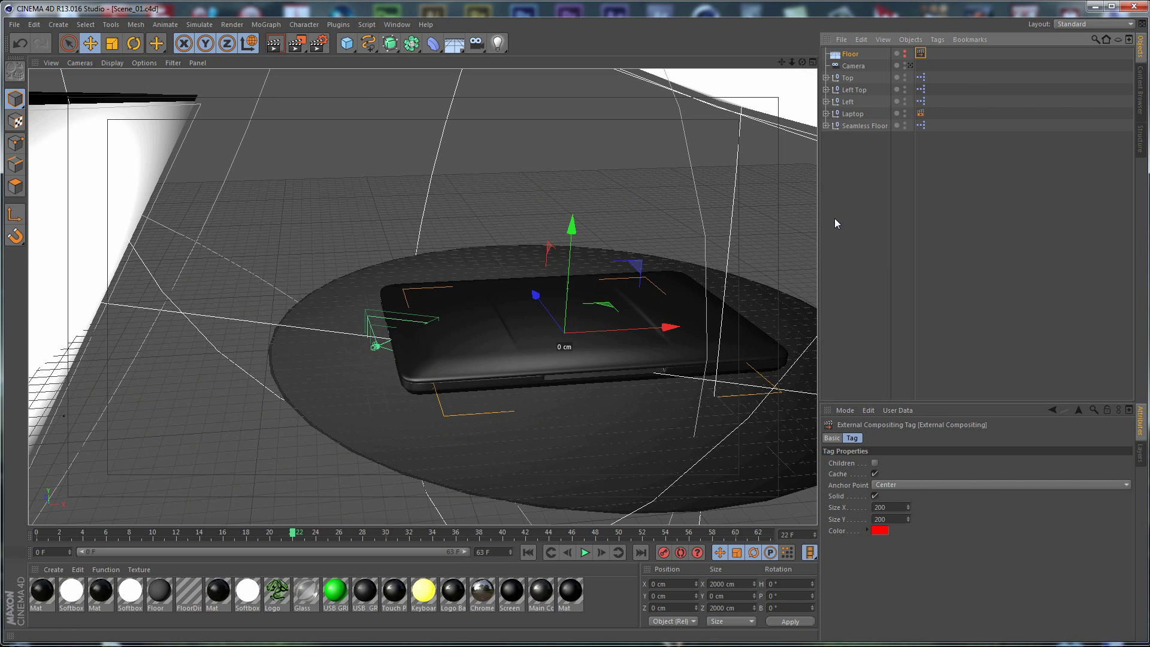
# In the render's Save settings, enable saving an After Effects compositing project file with Relative, Include Timeline Marker and Include 3D Data.
pyautogui.keyDown('alt'); pyautogui.moveTo(620, 225); pyautogui.dragTo(608, 193); pyautogui.keyUp('alt')
pyautogui.hotkey('ctrl', 'b')
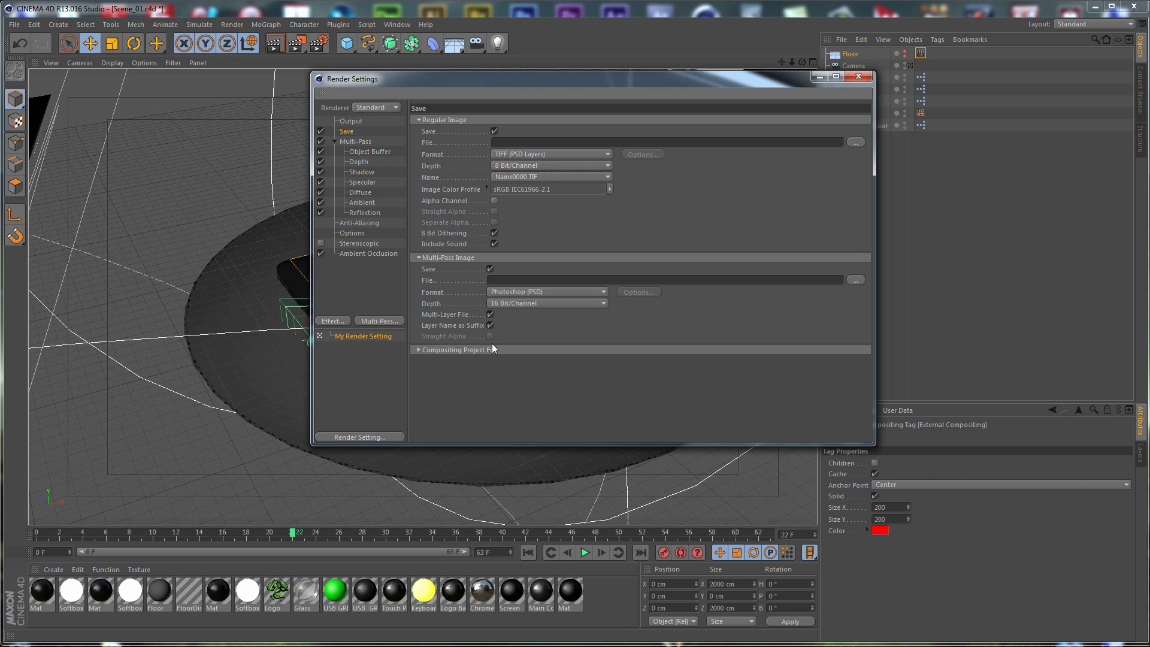
pyautogui.click(419, 350)
pyautogui.click(502, 362)
pyautogui.click(502, 384)
pyautogui.click(502, 394)
pyautogui.click(502, 405)
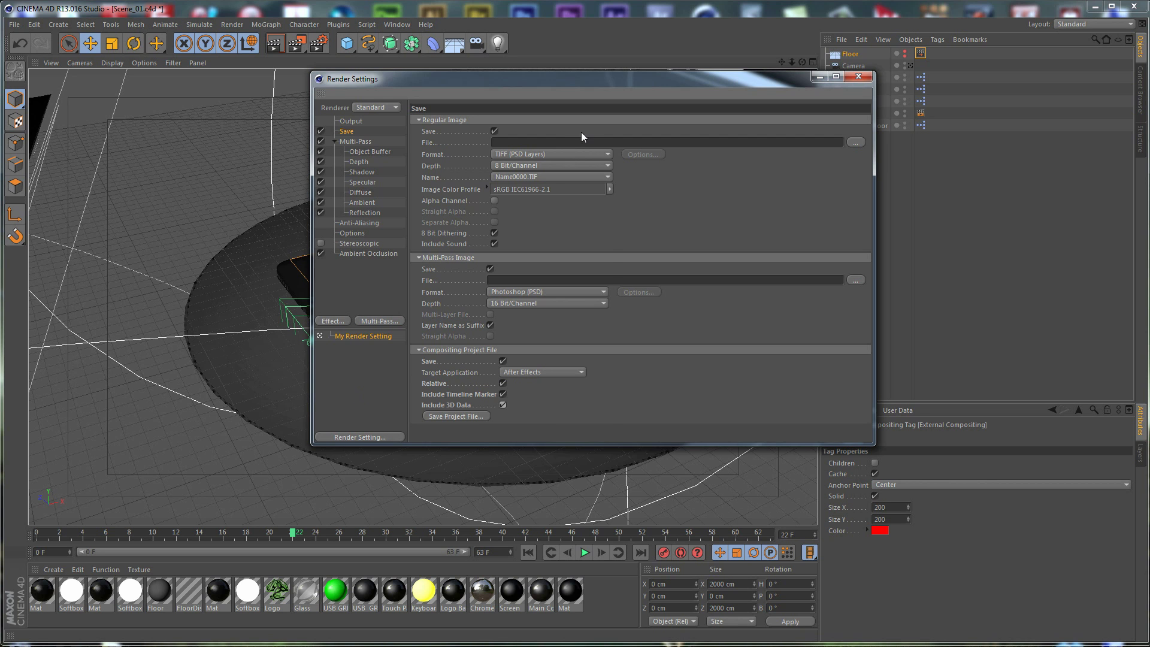
# Set the regular image format to PNG with Alpha Channel and Straight Alpha enabled and Include Sound disabled.
pyautogui.click(573, 153)
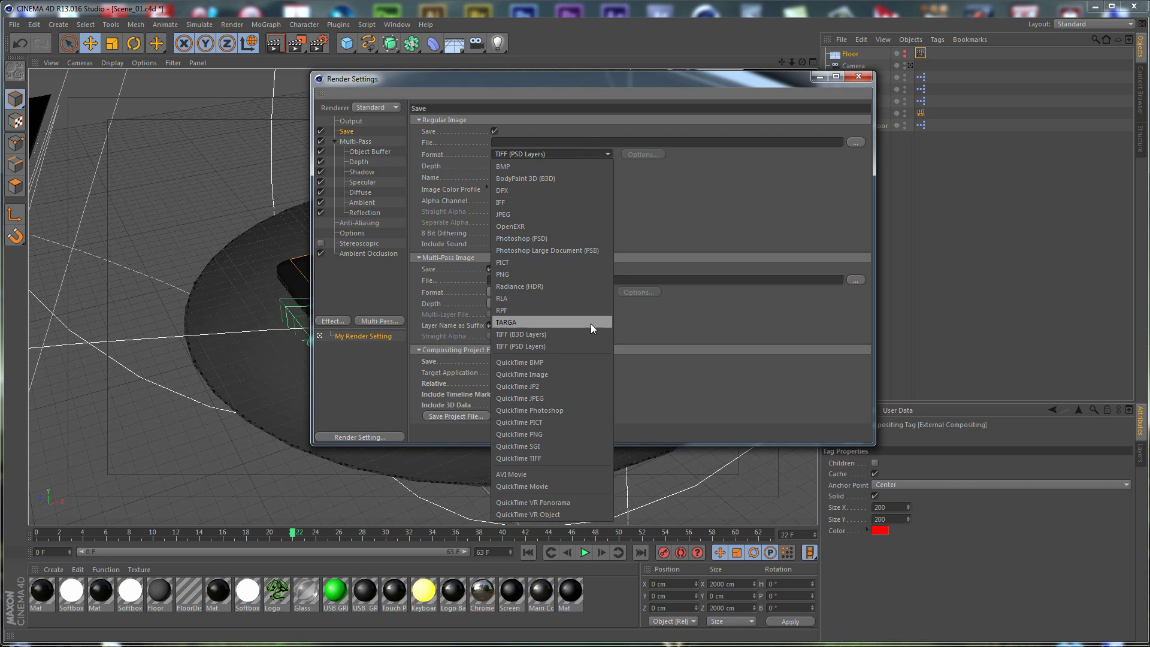
pyautogui.click(526, 275)
pyautogui.click(494, 200)
pyautogui.click(494, 211)
pyautogui.click(494, 243)
# Set the multi-pass image format to PNG with Straight Alpha, close Render Settings and save the scene.
pyautogui.click(520, 292)
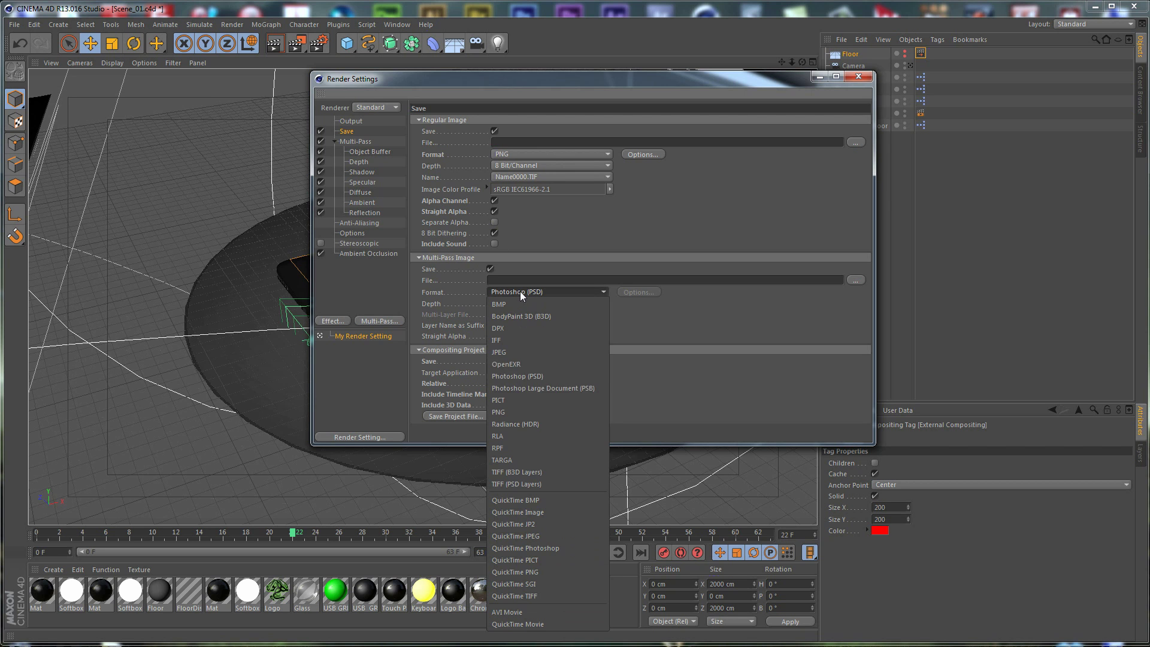
pyautogui.click(519, 412)
pyautogui.click(490, 336)
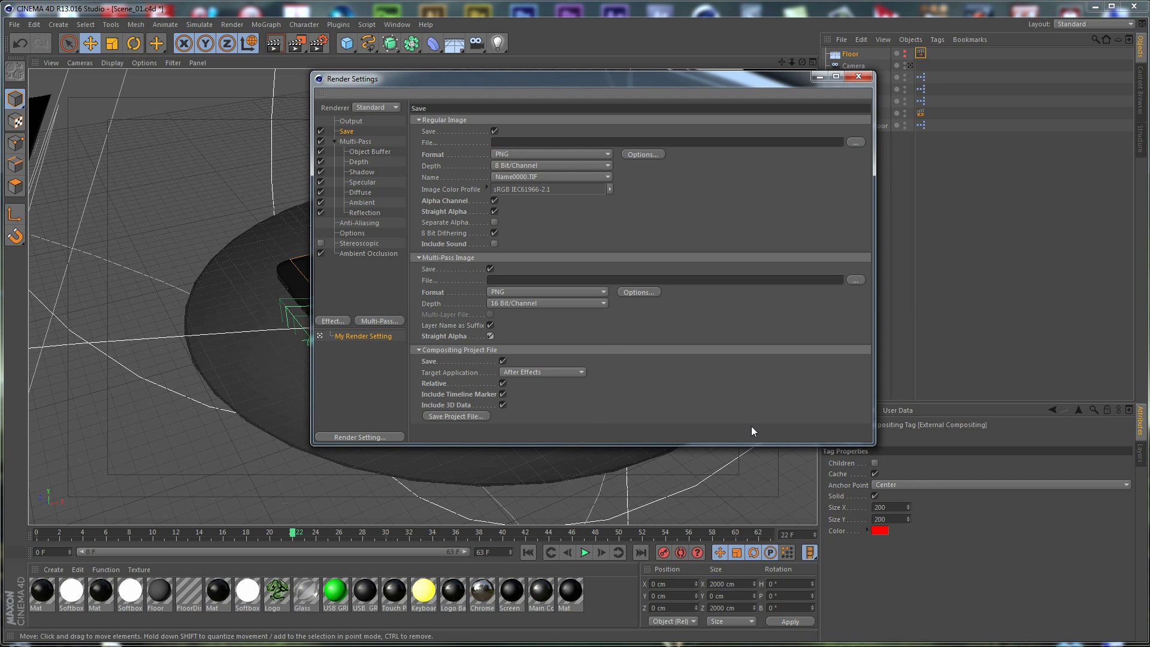
pyautogui.click(862, 77)
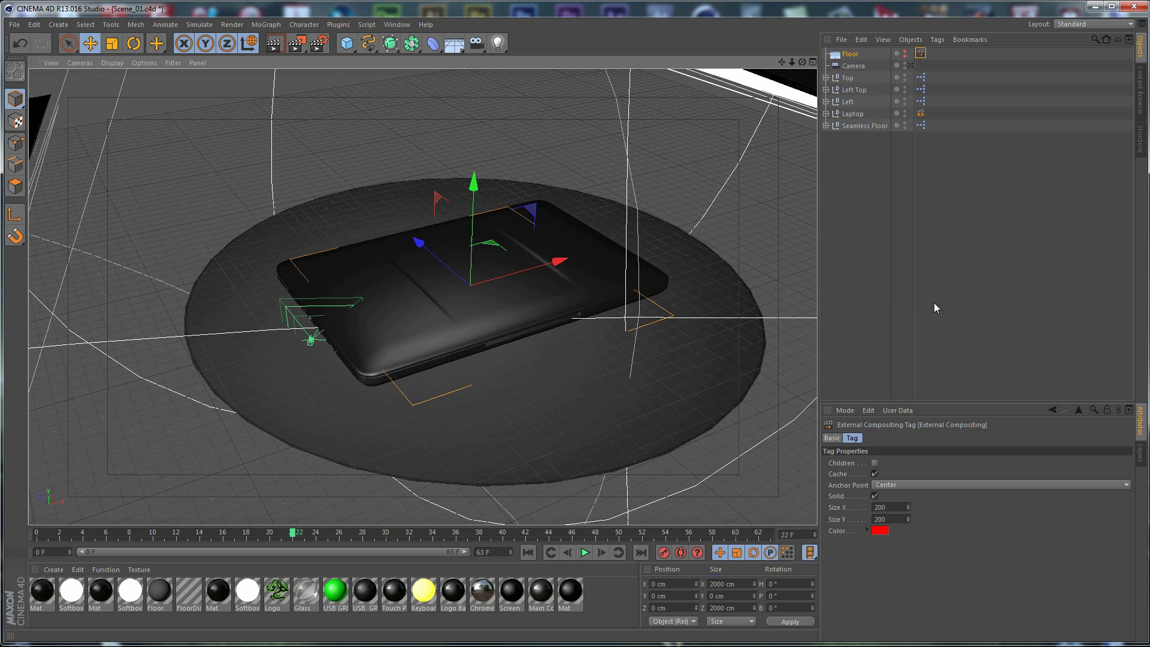
pyautogui.click(996, 292)
pyautogui.hotkey('ctrl', 's')
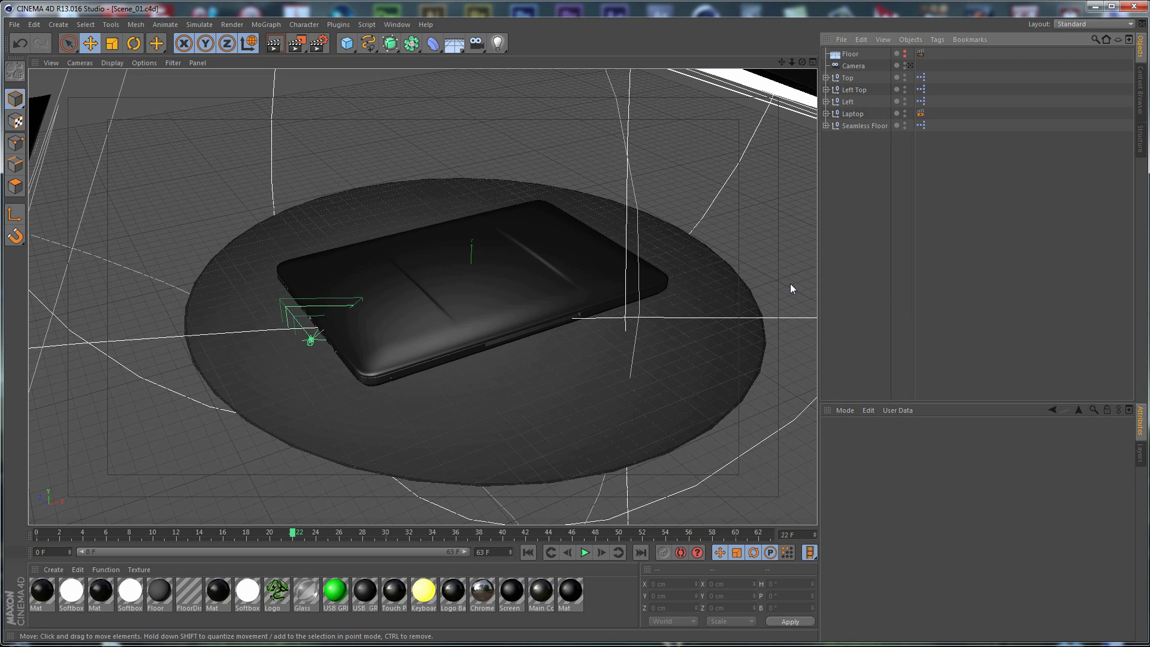